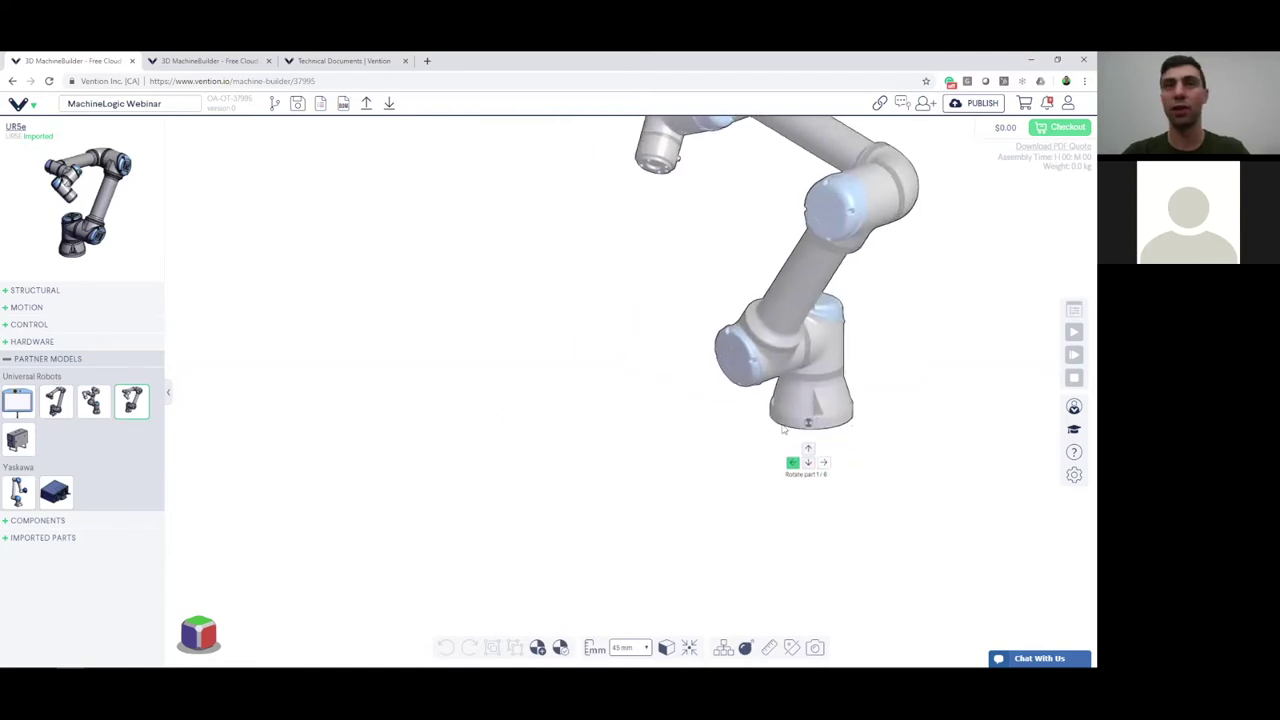
Place the UR3e robot model in the workspace and open it for robot editing.
{"action": "left_click", "coordinate": [94, 401]}
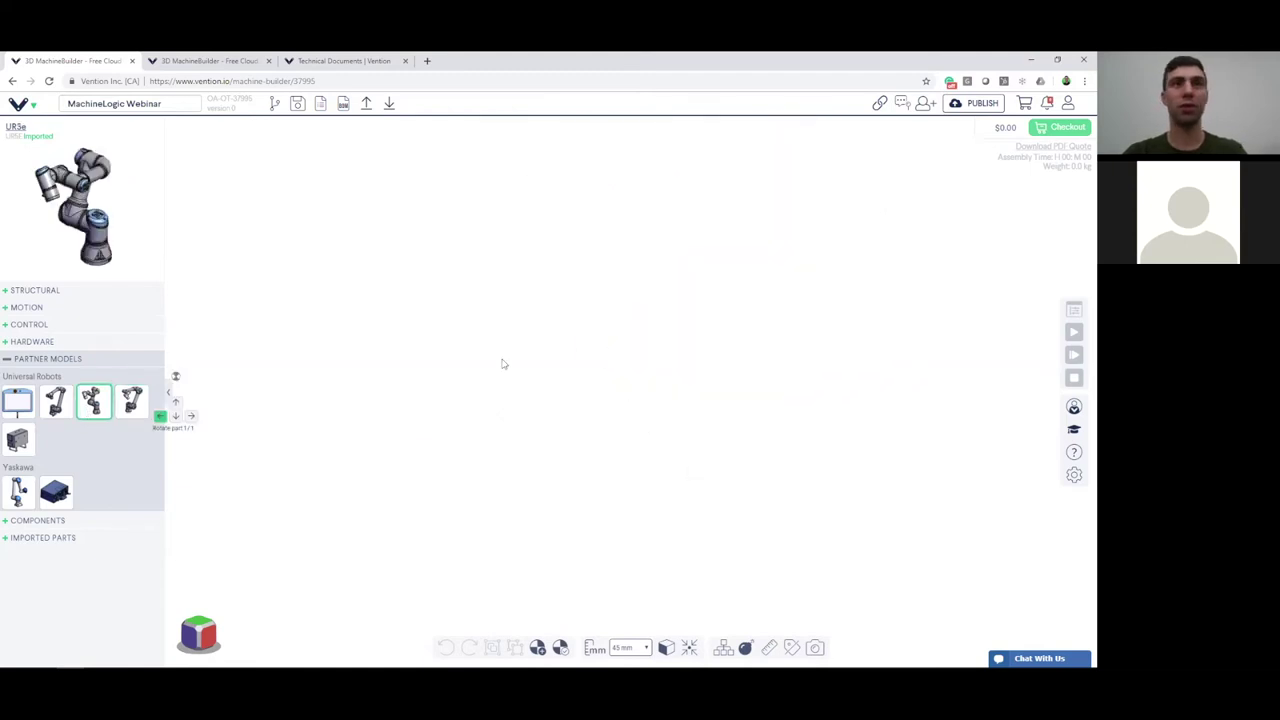
{"action": "left_click_drag", "start_coordinate": [866, 418], "coordinate": [868, 413]}
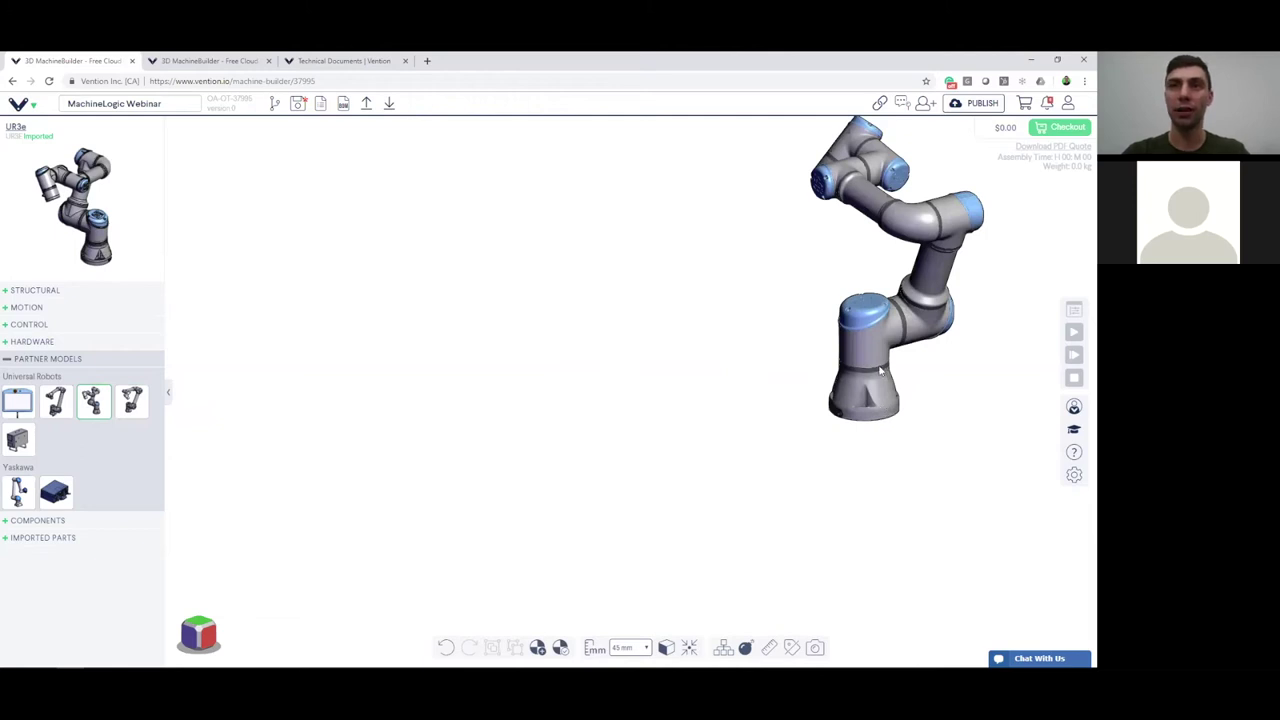
{"action": "right_click", "coordinate": [871, 365]}
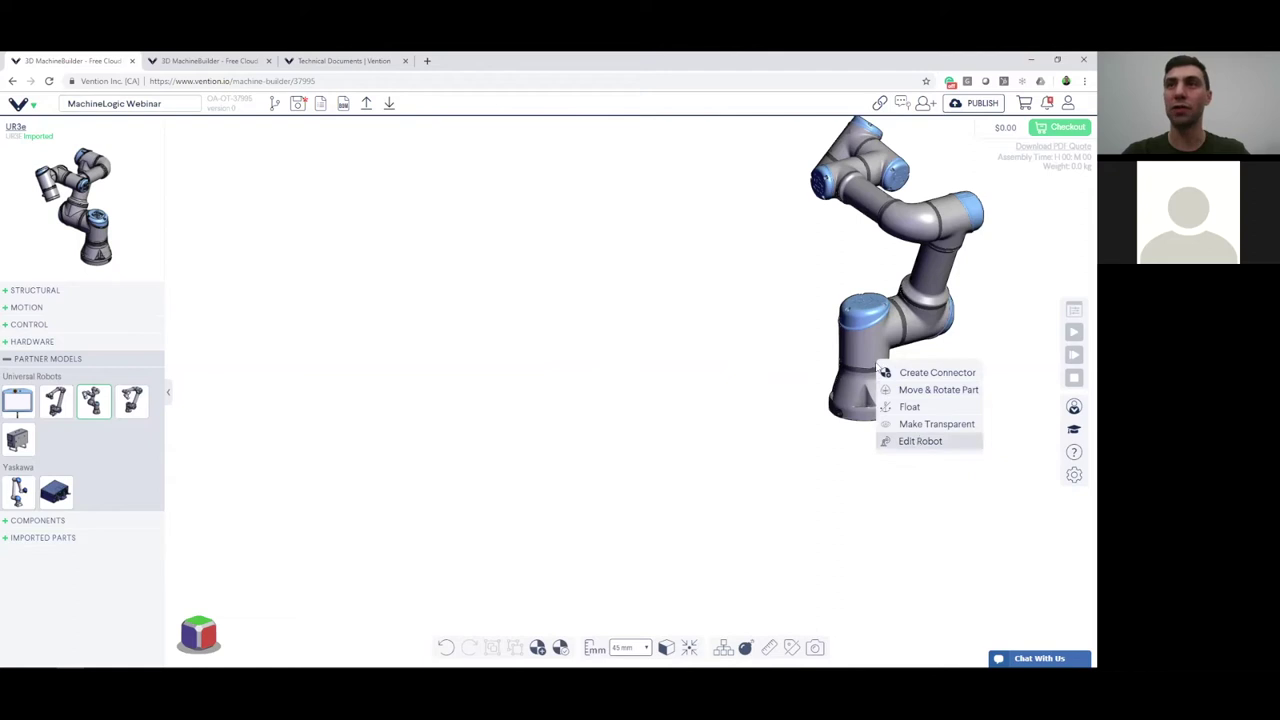
{"action": "left_click", "coordinate": [920, 441]}
{"action": "left_click_drag", "start_coordinate": [828, 314], "coordinate": [738, 382]}
{"action": "right_click_drag", "start_coordinate": [776, 391], "coordinate": [782, 409]}
{"action": "left_click_drag", "start_coordinate": [783, 413], "coordinate": [776, 371]}
{"action": "right_click_drag", "start_coordinate": [776, 371], "coordinate": [766, 346]}
{"action": "left_click_drag", "start_coordinate": [788, 330], "coordinate": [946, 358]}
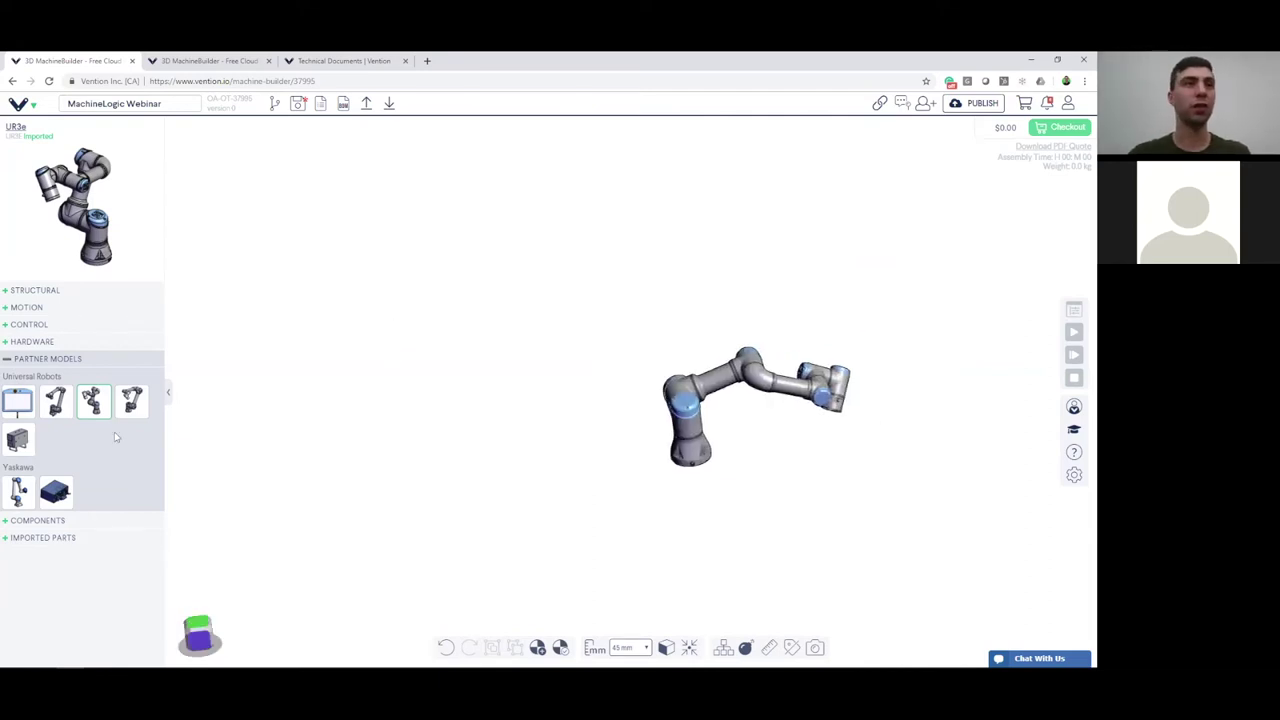
Place a 1-Output MachineMotion Controller beside the robot, turning it to stand upright.
{"action": "left_click", "coordinate": [29, 324]}
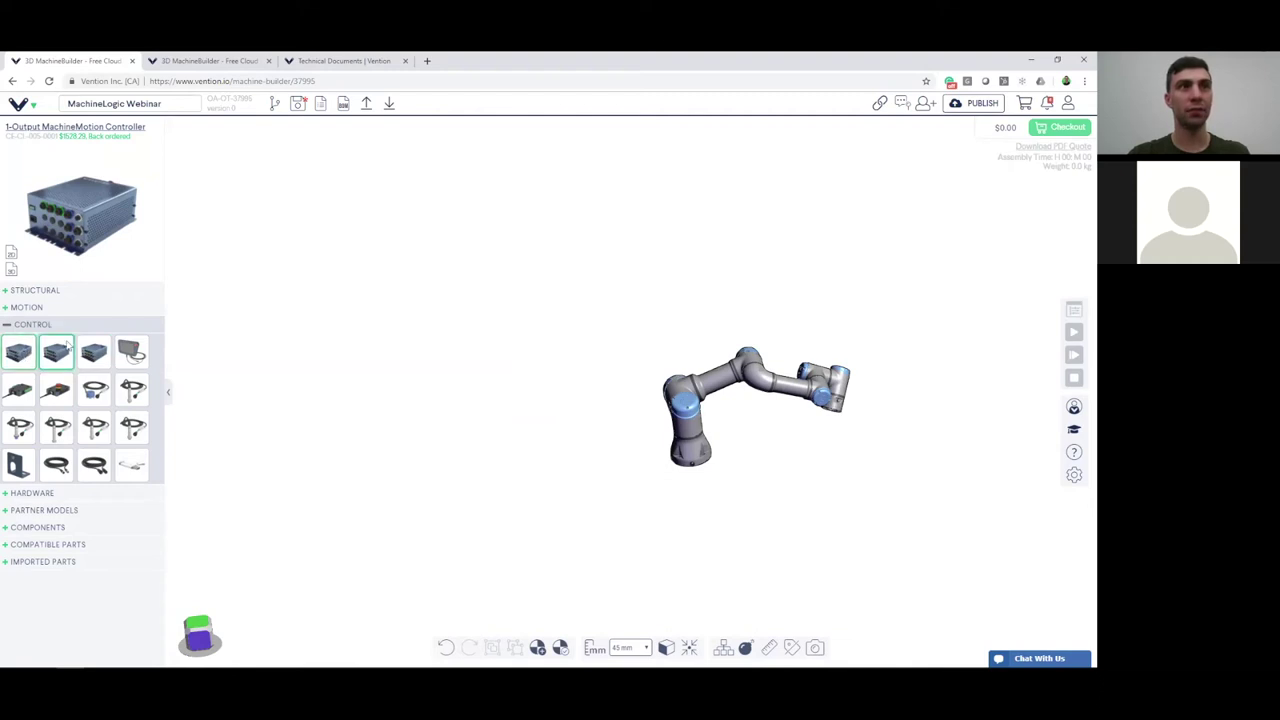
{"action": "left_click_drag", "start_coordinate": [19, 350], "coordinate": [585, 490]}
{"action": "key", "text": "Right"}
{"action": "key", "text": "Right"}
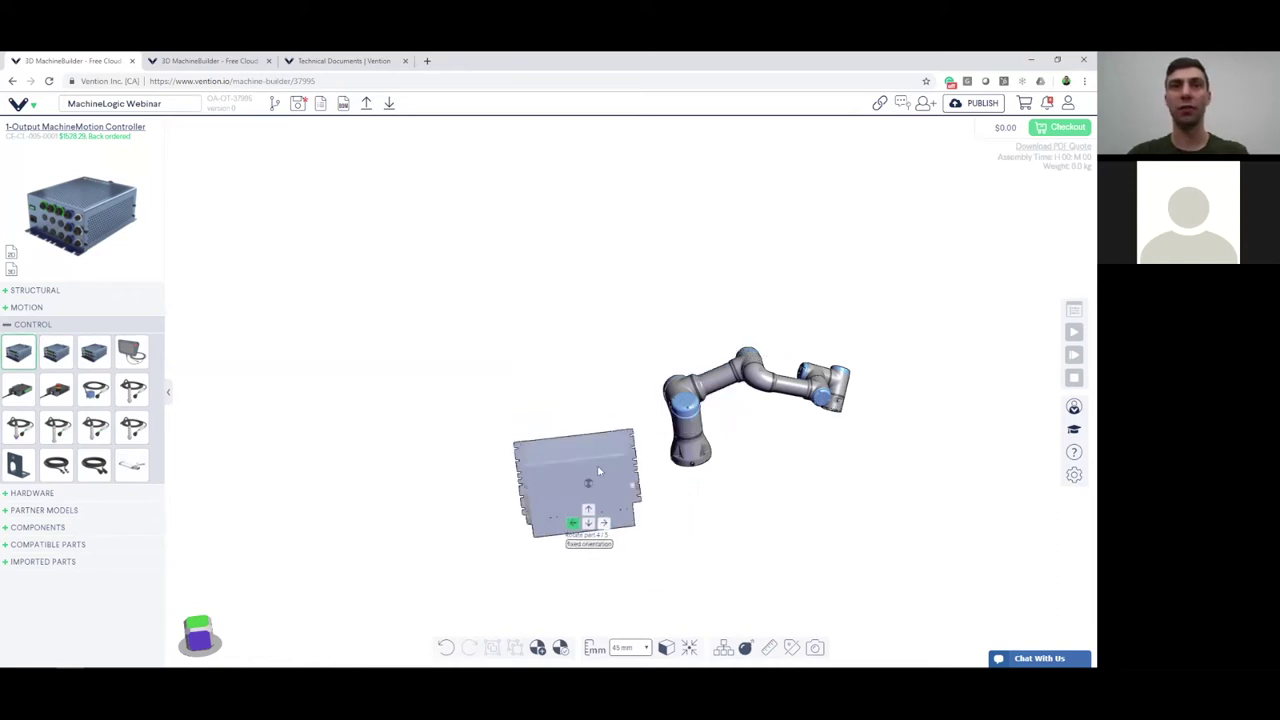
{"action": "mouse_move", "coordinate": [614, 475]}
{"action": "right_mouse_down"}
{"action": "mouse_move", "coordinate": [637, 470]}
{"action": "mouse_move", "coordinate": [634, 480]}
{"action": "right_mouse_up"}
{"action": "scroll", "coordinate": [627, 482], "scroll_direction": "down", "scroll_amount": 3}
{"action": "middle_click_drag", "start_coordinate": [627, 482], "coordinate": [737, 483]}
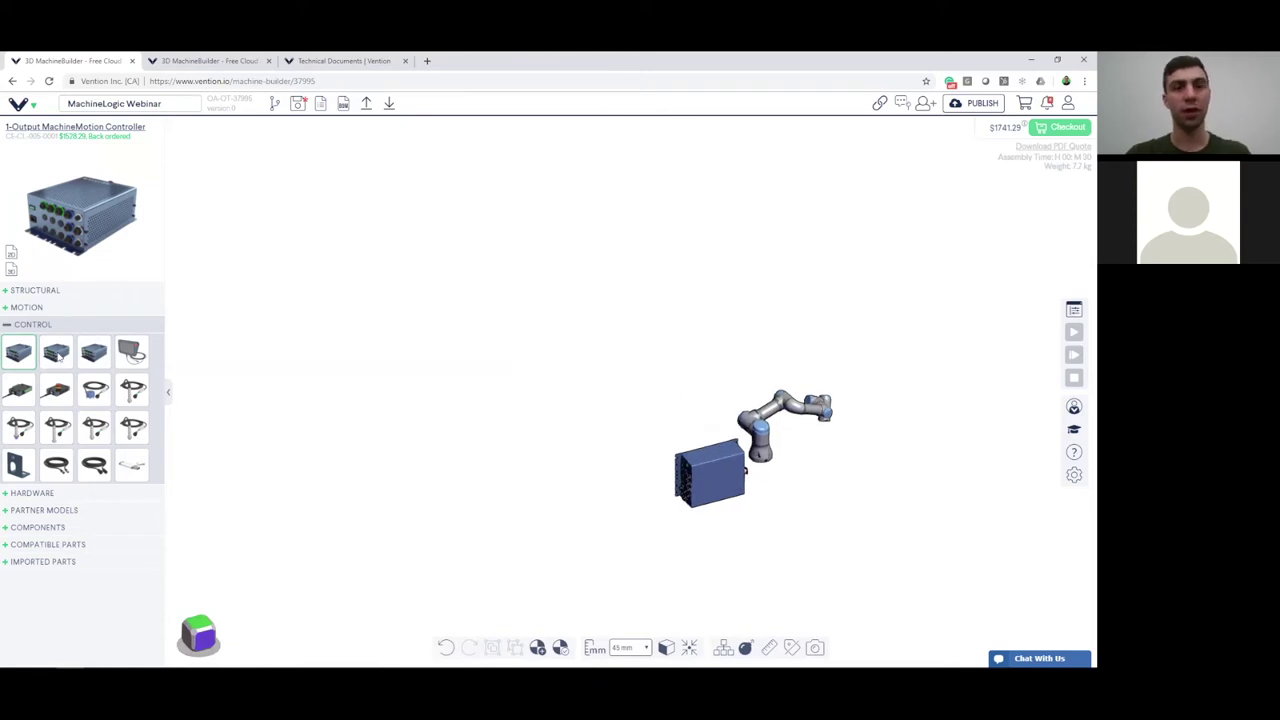
Browse the structural assembly plates and the motion parts in the library, including gantry plates, linear guides, rack and pinion, and ball screw parts.
{"action": "left_click", "coordinate": [40, 290]}
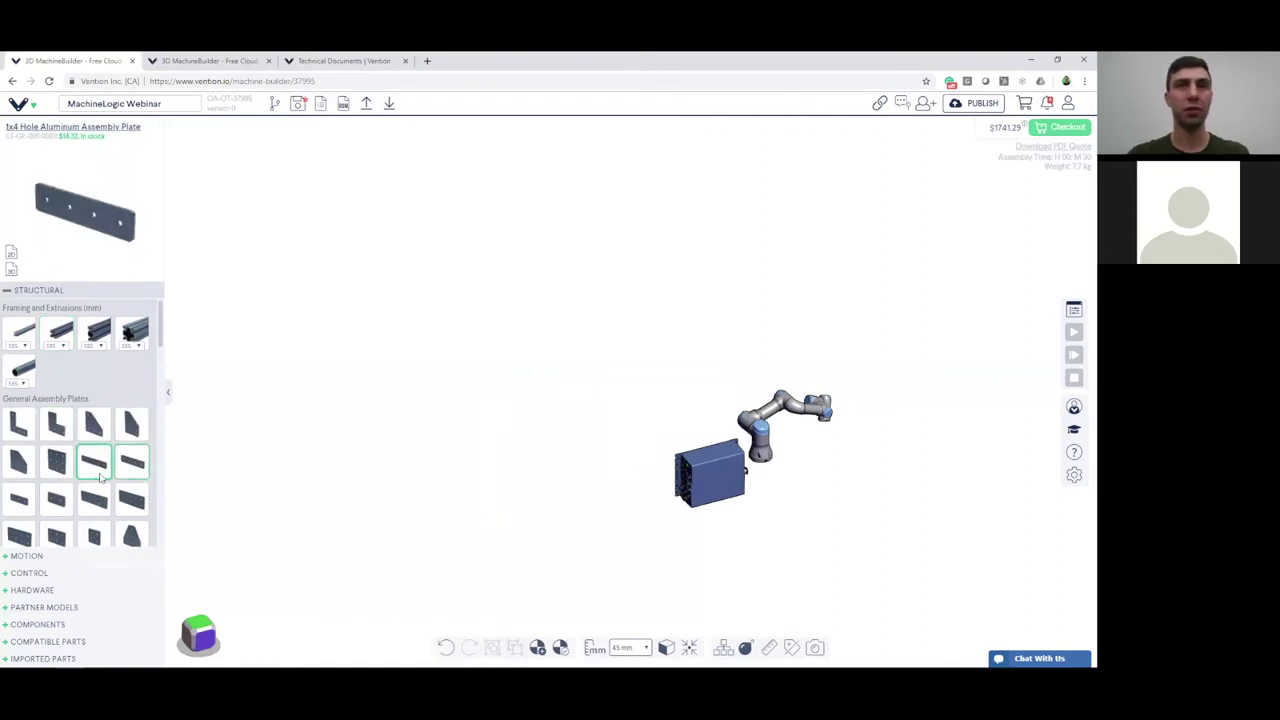
{"action": "left_click", "coordinate": [86, 497]}
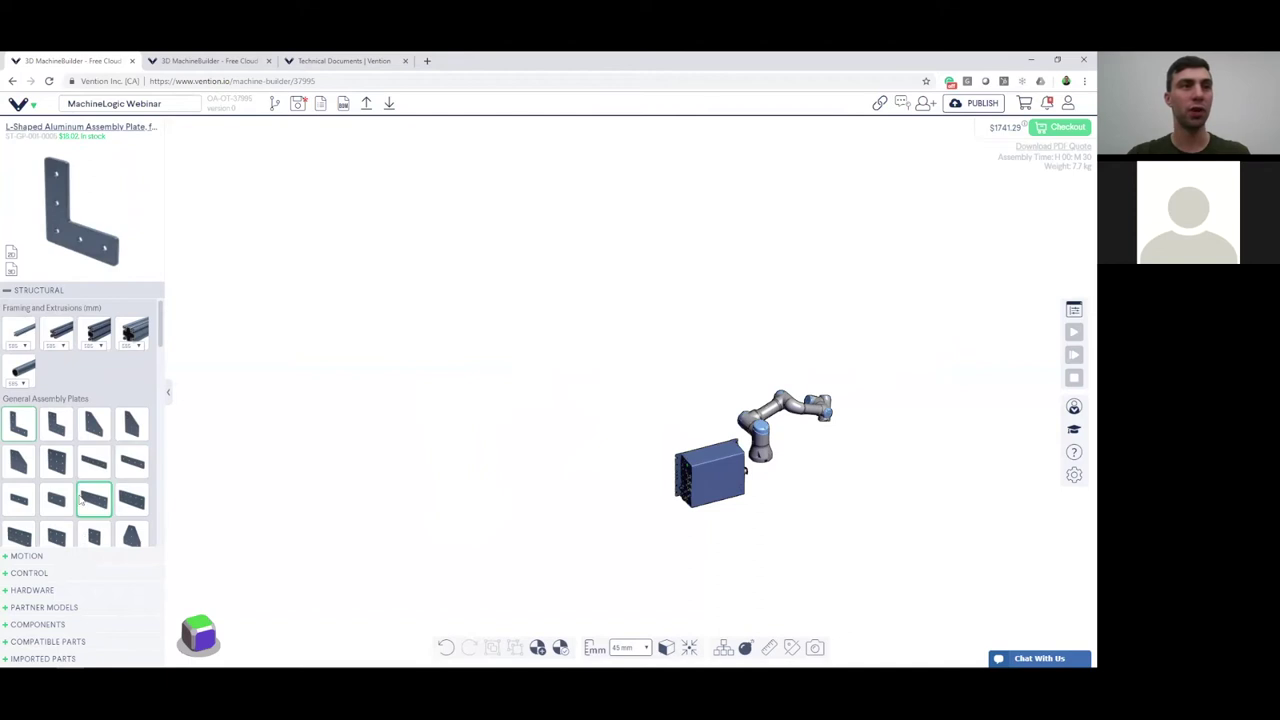
{"action": "left_click", "coordinate": [63, 540]}
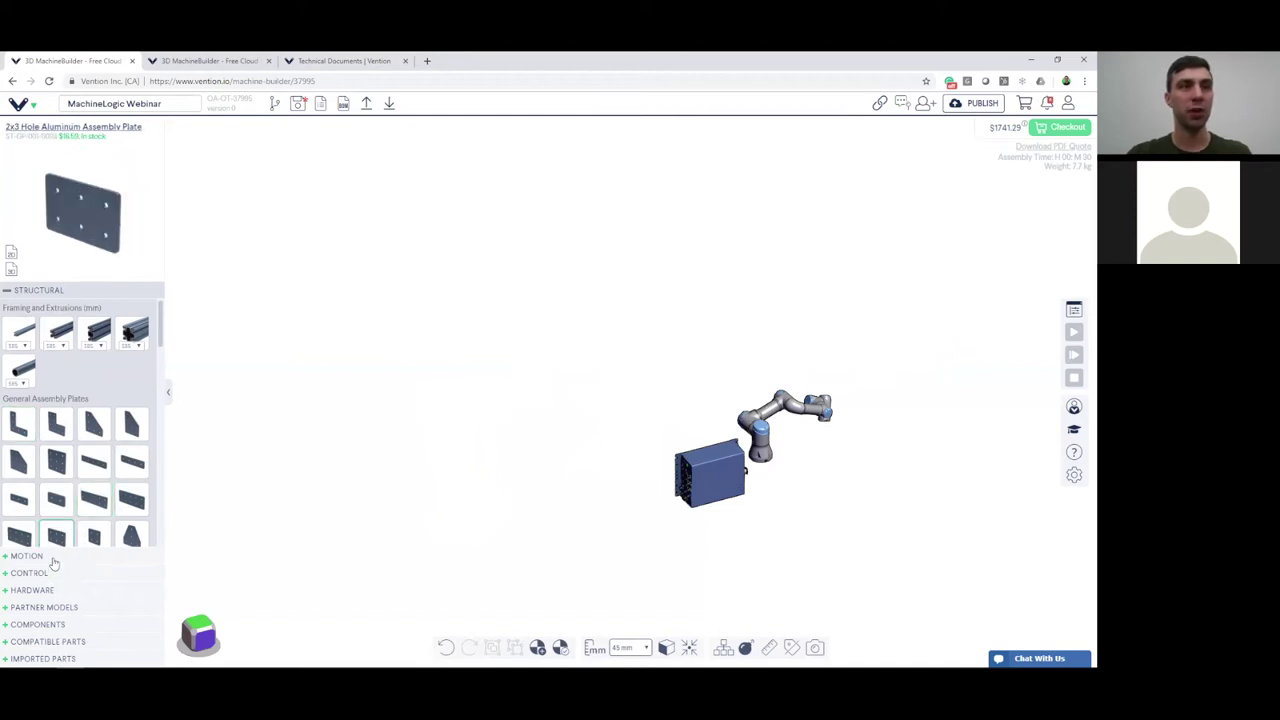
{"action": "left_click", "coordinate": [52, 559]}
{"action": "scroll", "coordinate": [85, 475], "scroll_direction": "down", "scroll_amount": 2}
{"action": "scroll", "coordinate": [80, 440], "scroll_direction": "up", "scroll_amount": 2}
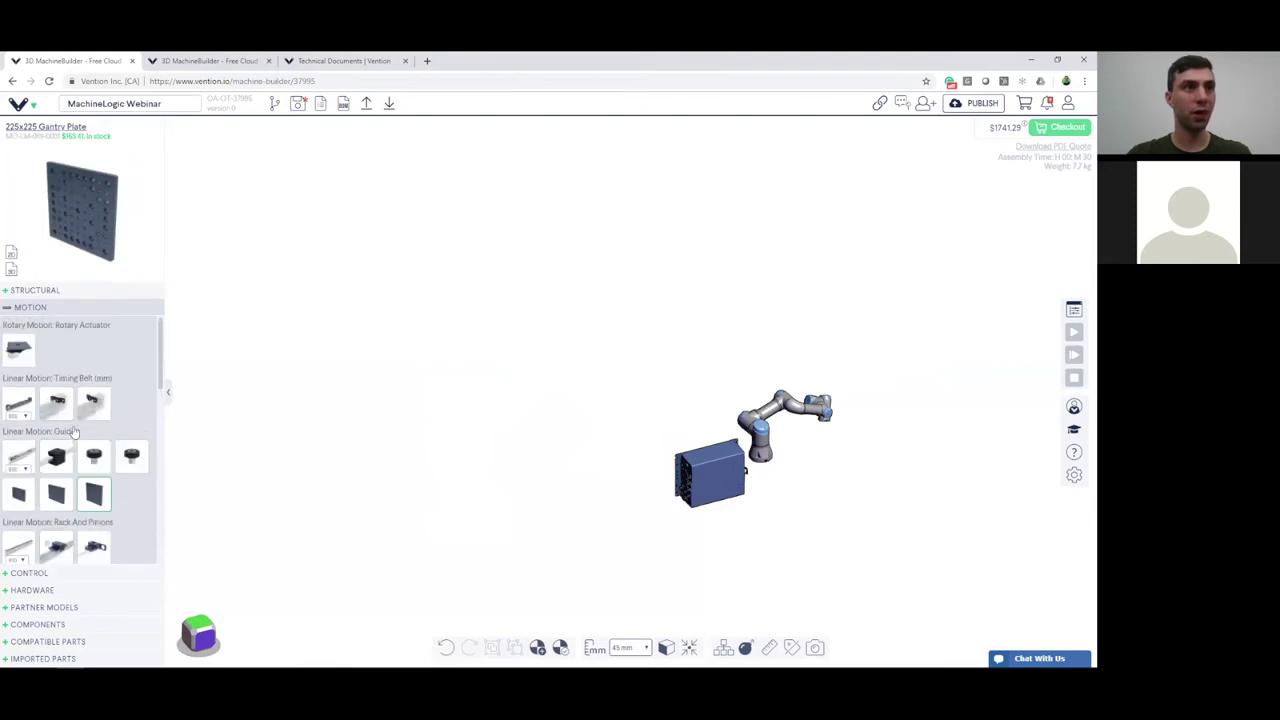
{"action": "scroll", "coordinate": [58, 400], "scroll_direction": "down", "scroll_amount": 2}
{"action": "left_click", "coordinate": [57, 400]}
{"action": "scroll", "coordinate": [59, 398], "scroll_direction": "down", "scroll_amount": 2}
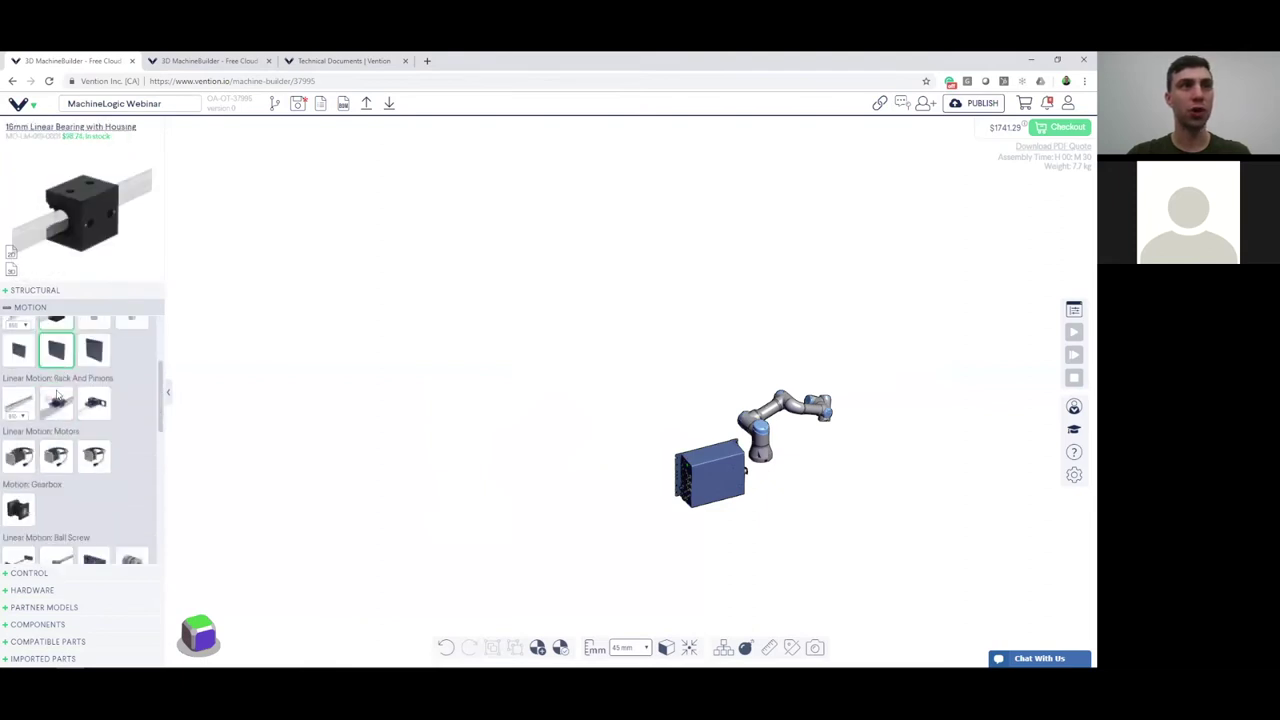
{"action": "scroll", "coordinate": [58, 398], "scroll_direction": "up", "scroll_amount": 1}
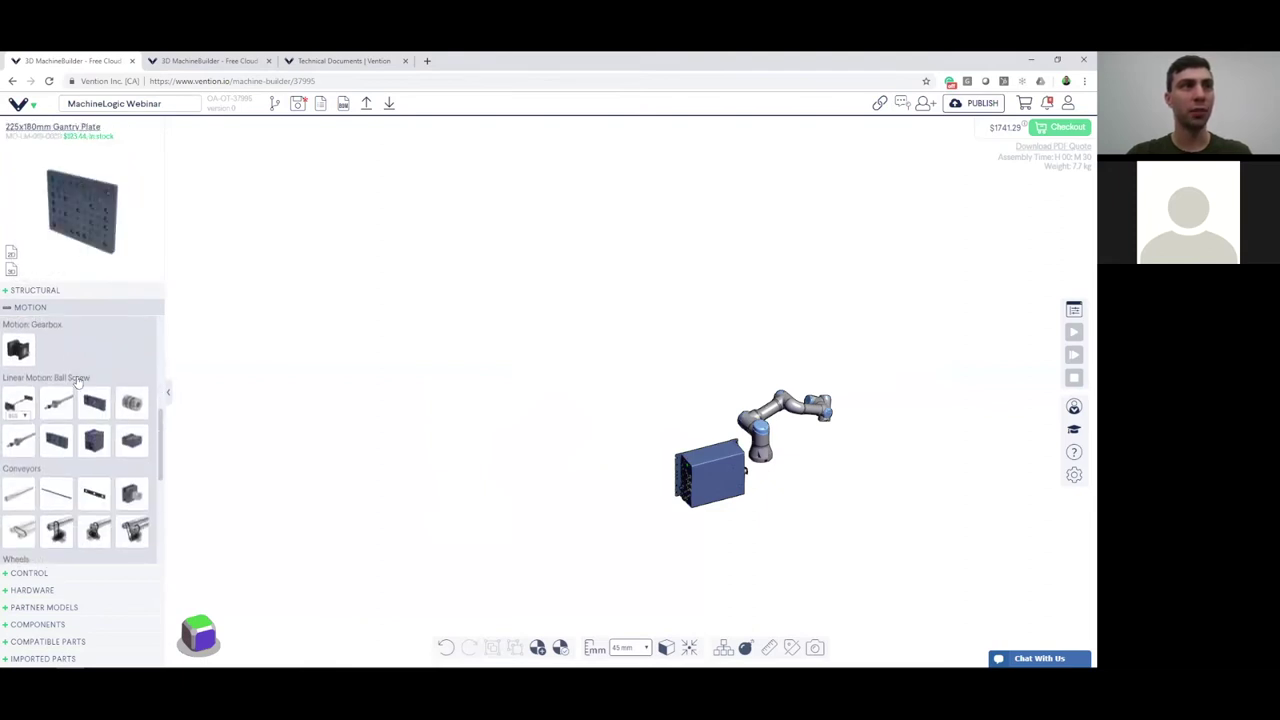
{"action": "scroll", "coordinate": [78, 383], "scroll_direction": "up", "scroll_amount": 2}
Place a Timing Belt Actuator with a length of 1080 mm in the workspace, away from the robot and controller.
{"action": "left_click", "coordinate": [22, 410]}
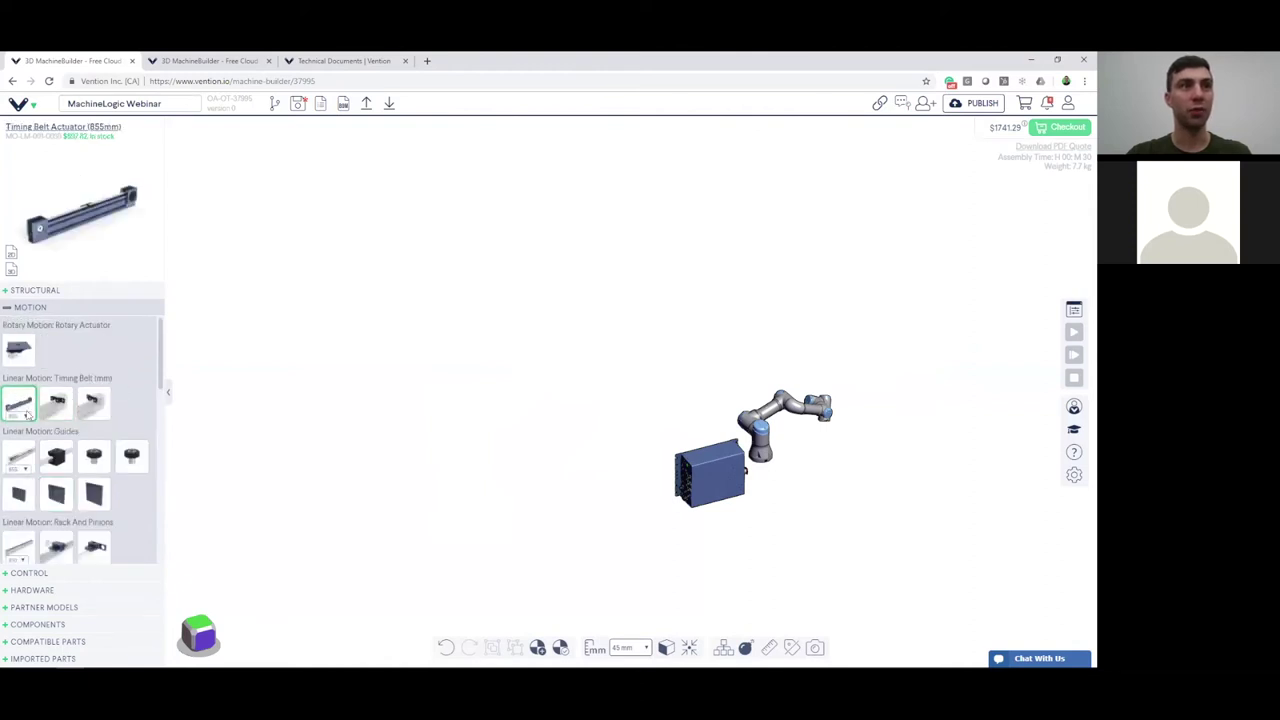
{"action": "left_click", "coordinate": [25, 418]}
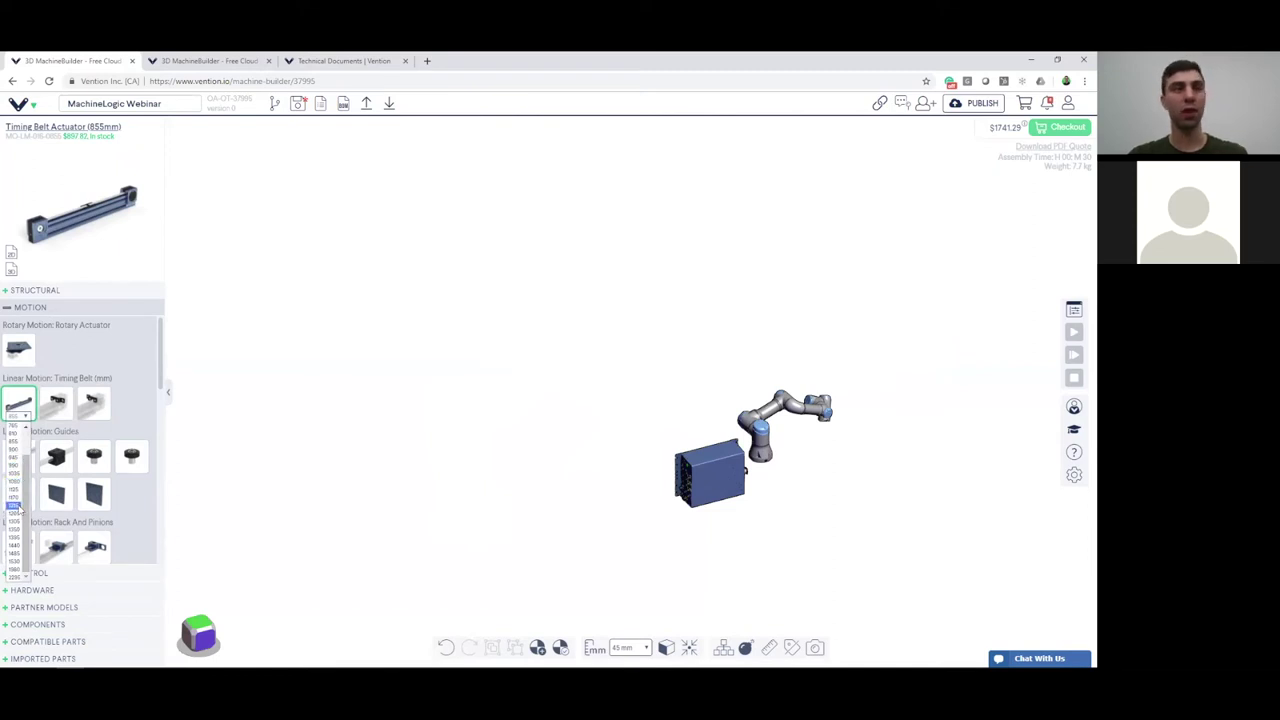
{"action": "scroll", "coordinate": [15, 508], "scroll_direction": "up", "scroll_amount": 2}
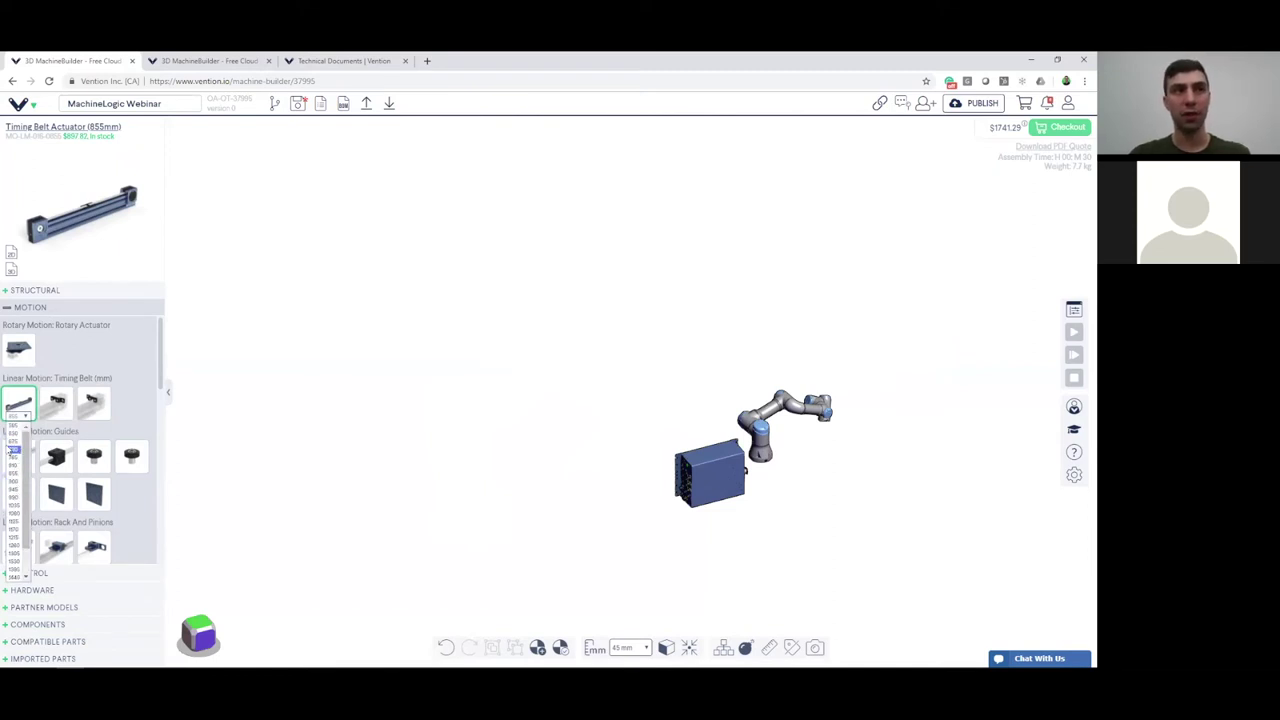
{"action": "scroll", "coordinate": [14, 515], "scroll_direction": "down", "scroll_amount": 2}
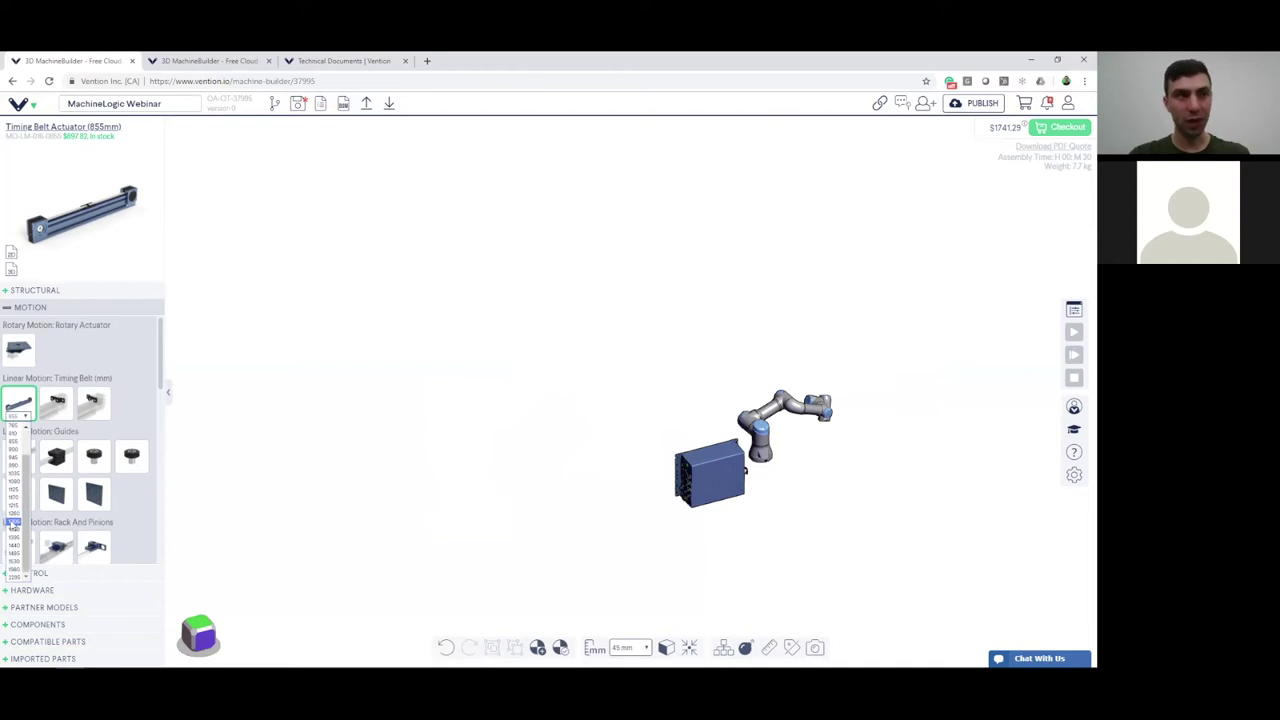
{"action": "scroll", "coordinate": [15, 530], "scroll_direction": "up", "scroll_amount": 3}
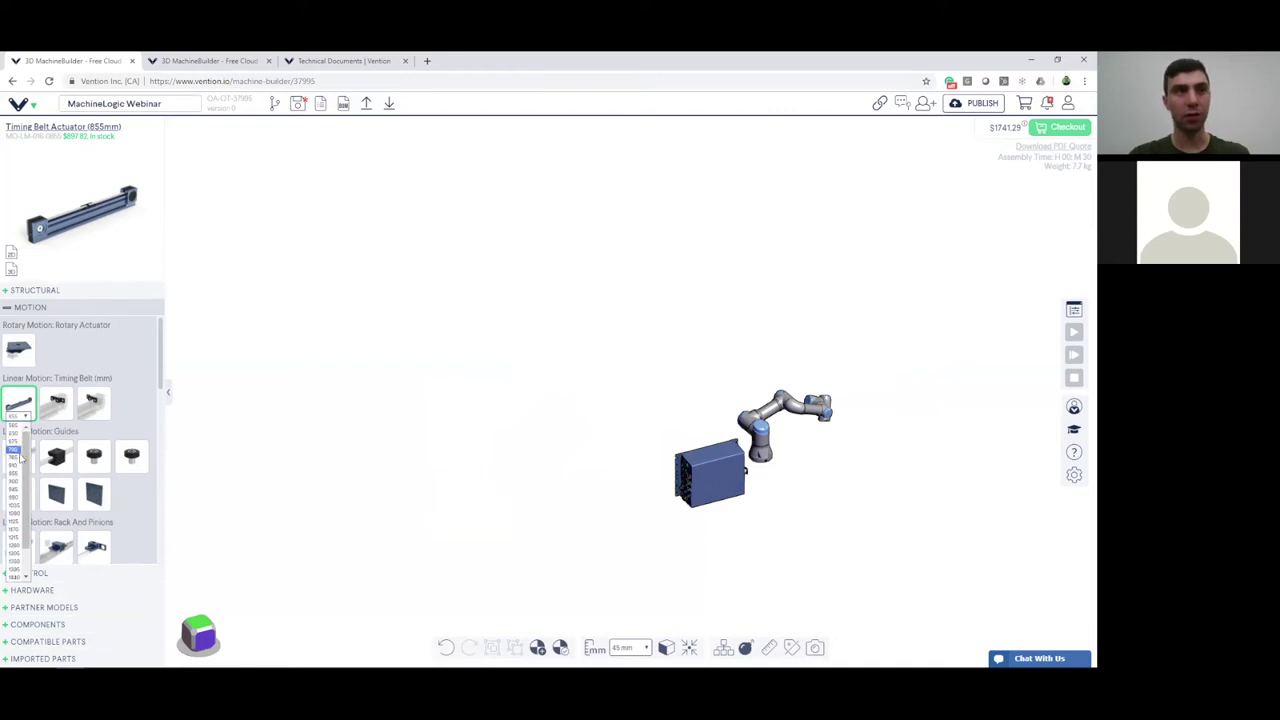
{"action": "left_click", "coordinate": [15, 512]}
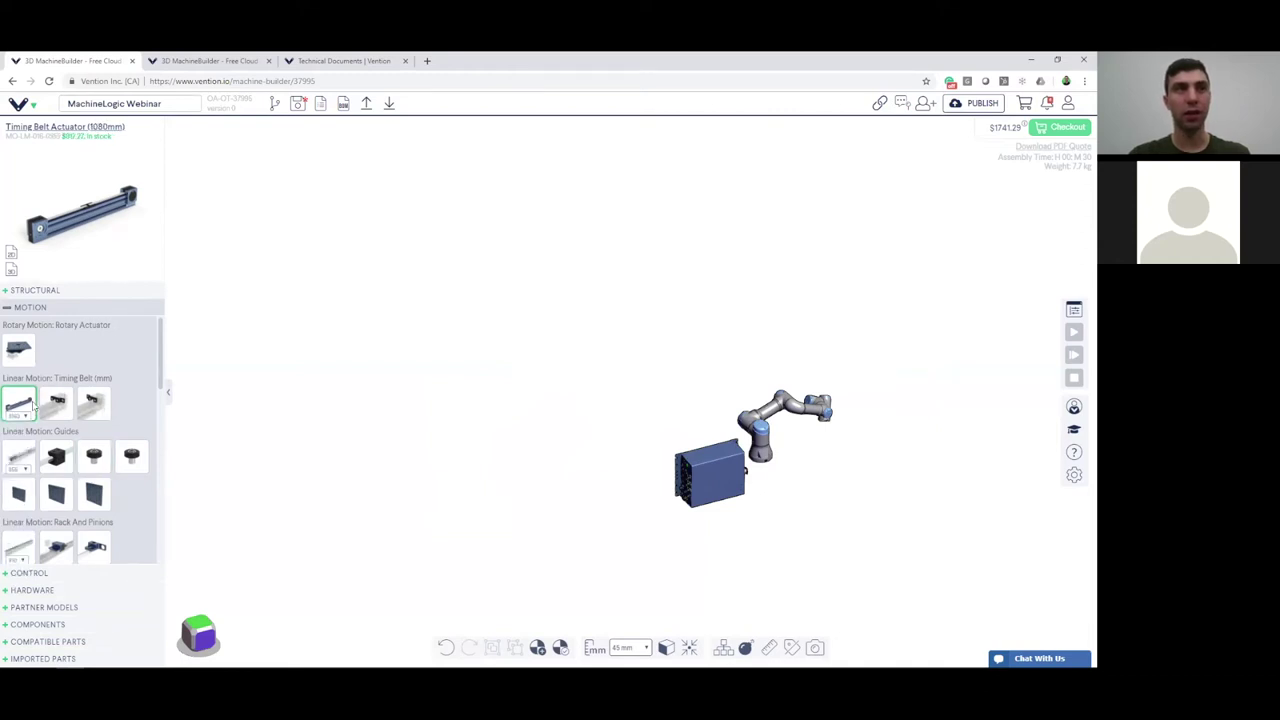
{"action": "left_click_drag", "start_coordinate": [24, 405], "coordinate": [493, 383]}
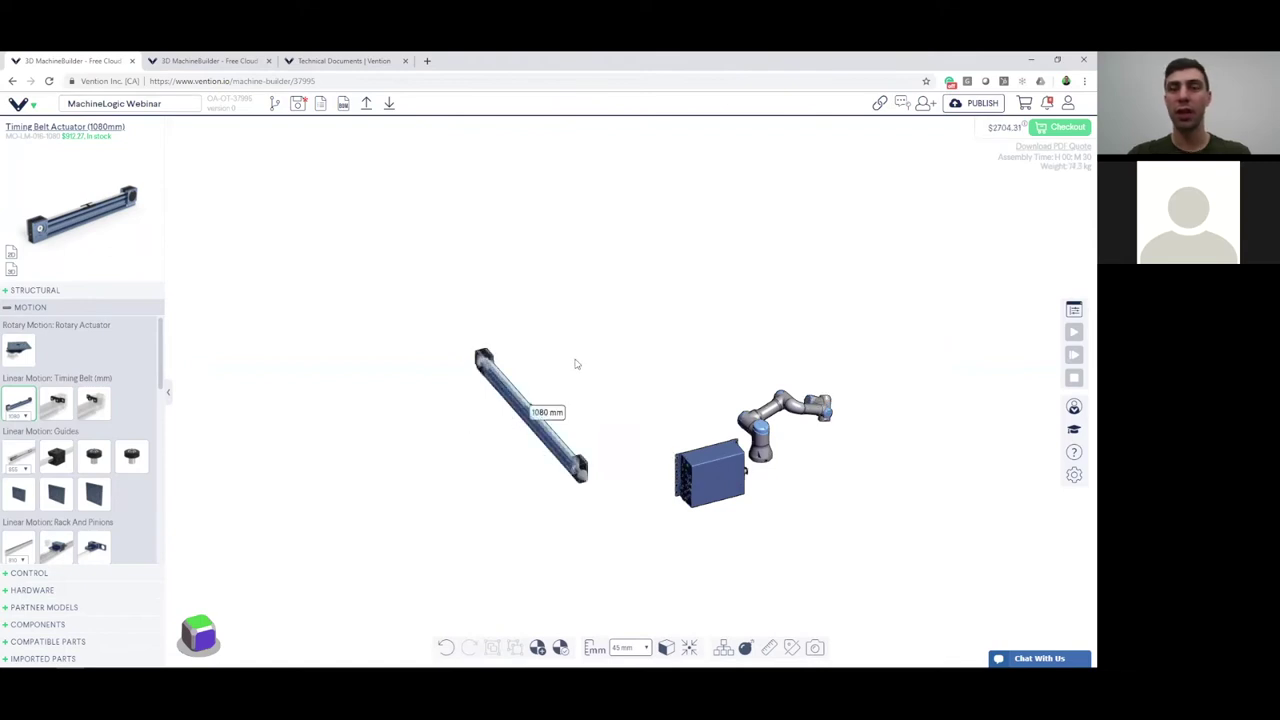
Extend the timing belt actuator to 2295 mm from the end farthest from the robot.
{"action": "left_click_drag", "start_coordinate": [578, 400], "coordinate": [582, 458]}
{"action": "scroll", "coordinate": [464, 398], "scroll_direction": "up", "scroll_amount": 3}
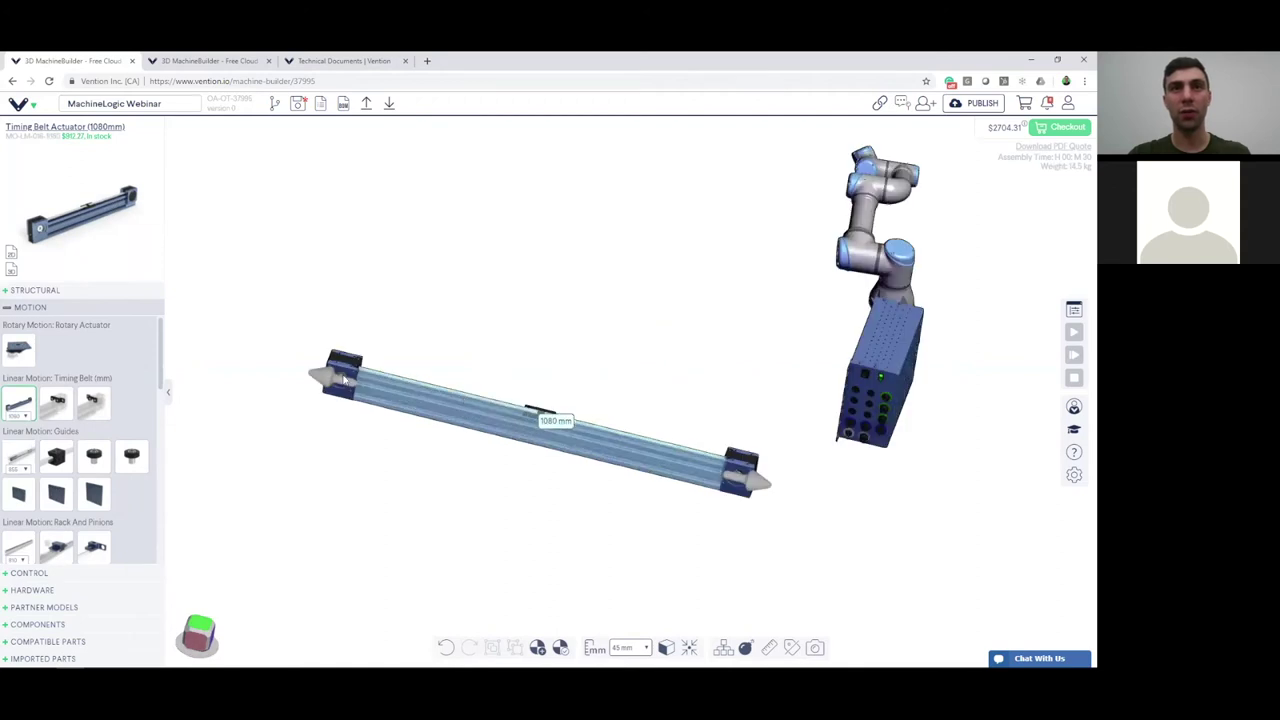
{"action": "scroll", "coordinate": [511, 420], "scroll_direction": "down", "scroll_amount": 3}
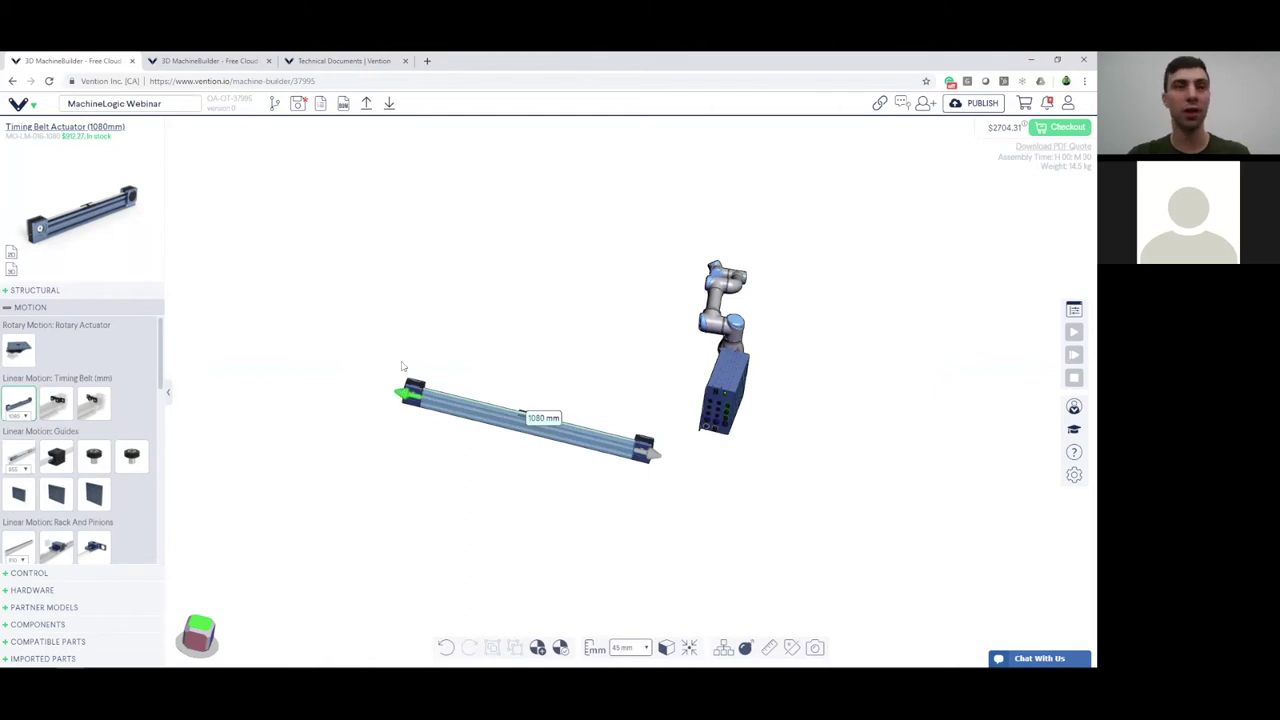
{"action": "left_click_drag", "start_coordinate": [411, 400], "coordinate": [339, 329]}
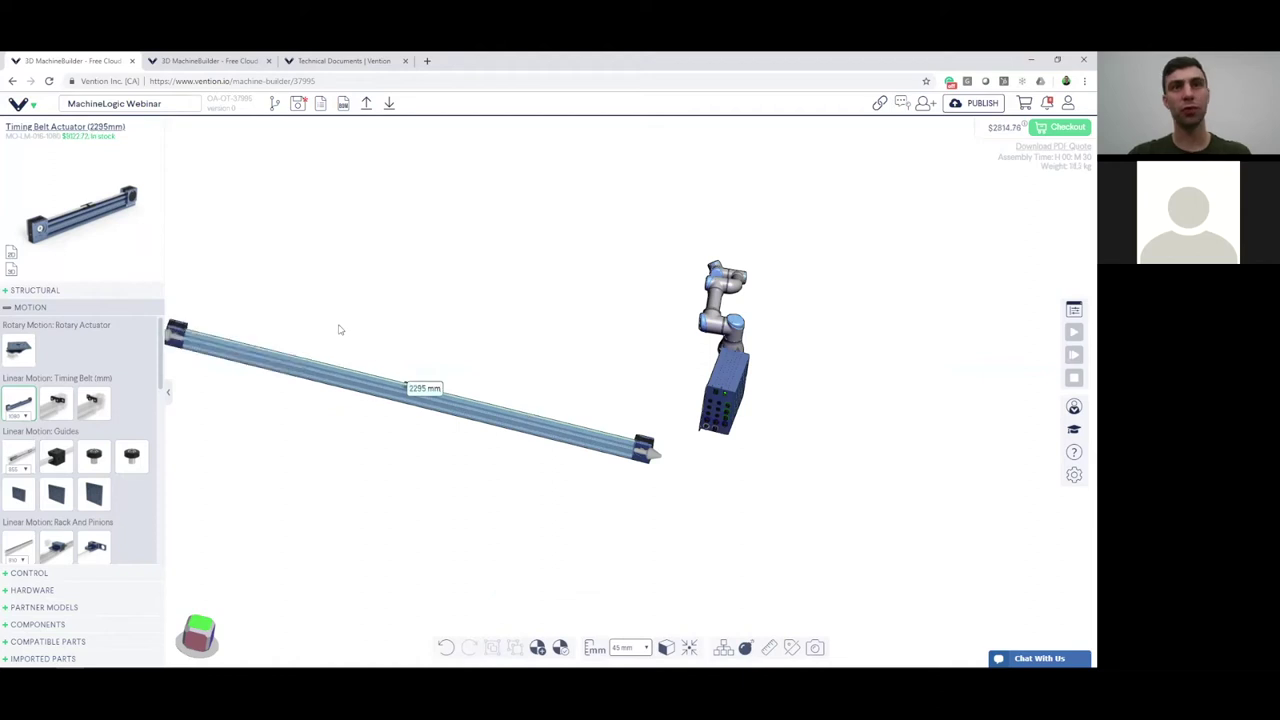
{"action": "right_click_drag", "start_coordinate": [550, 364], "coordinate": [628, 417]}
{"action": "left_click", "coordinate": [468, 463]}
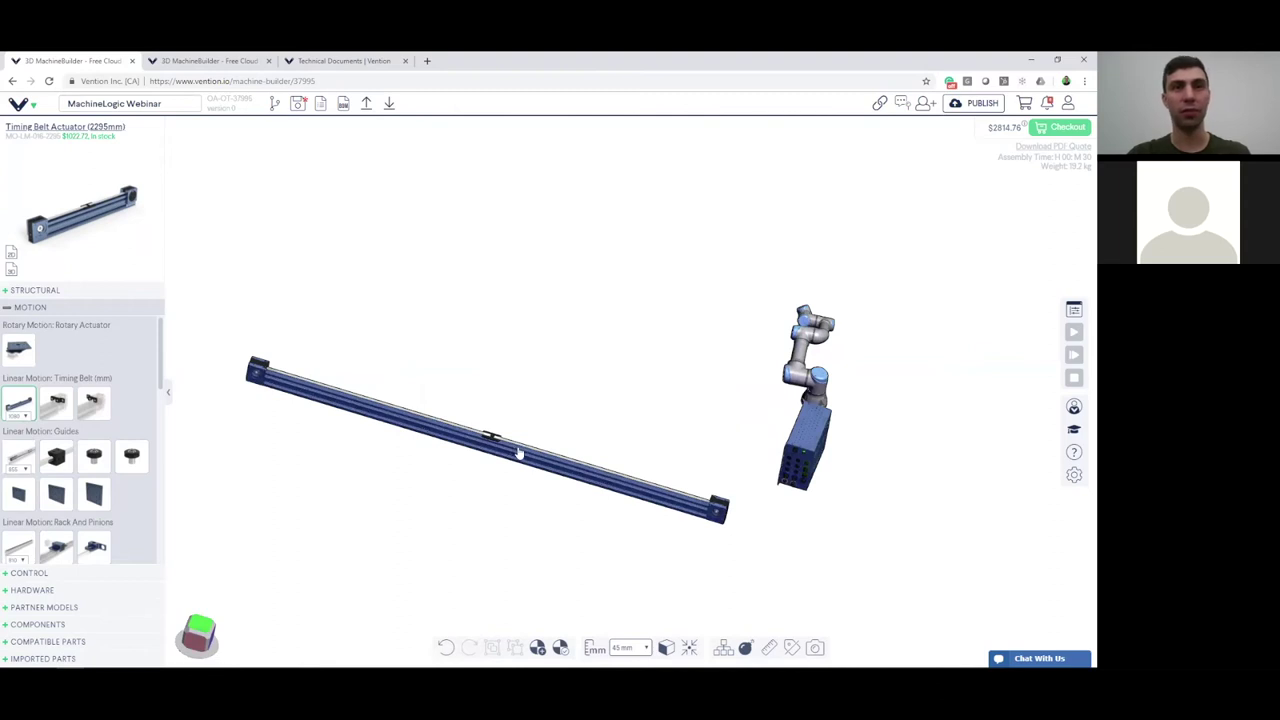
Place a Rack and Pinion housing and pinion assembly in front of the timing belt actuator.
{"action": "mouse_move", "coordinate": [58, 402]}
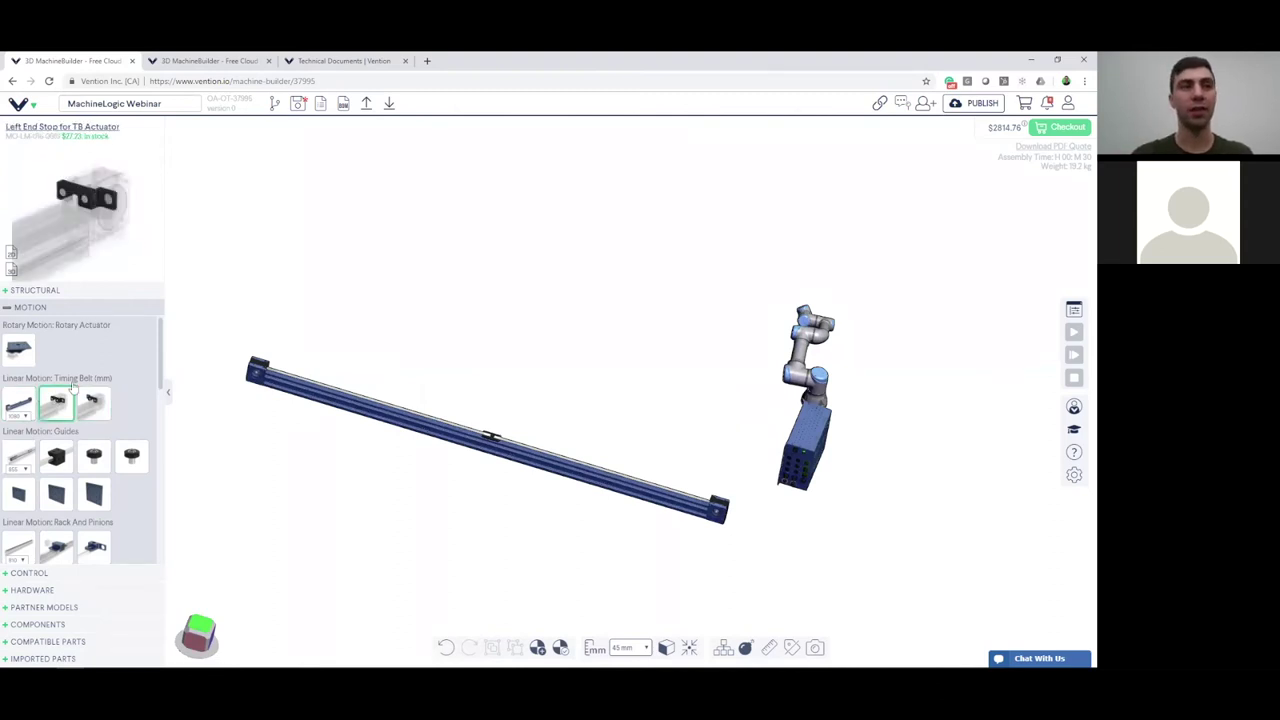
{"action": "mouse_move", "coordinate": [60, 558]}
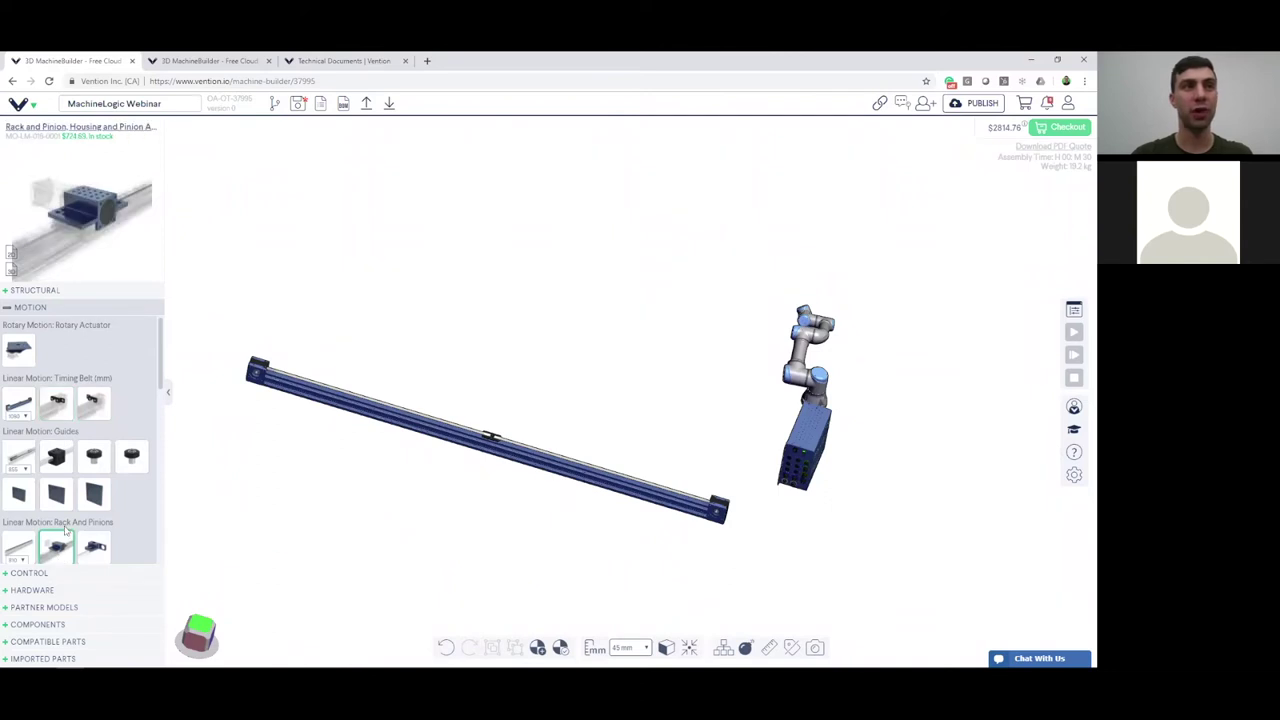
{"action": "scroll", "coordinate": [60, 500], "scroll_direction": "down", "scroll_amount": 2}
{"action": "left_click_drag", "start_coordinate": [58, 478], "coordinate": [315, 494]}
{"action": "scroll", "coordinate": [318, 496], "scroll_direction": "up", "scroll_amount": 2}
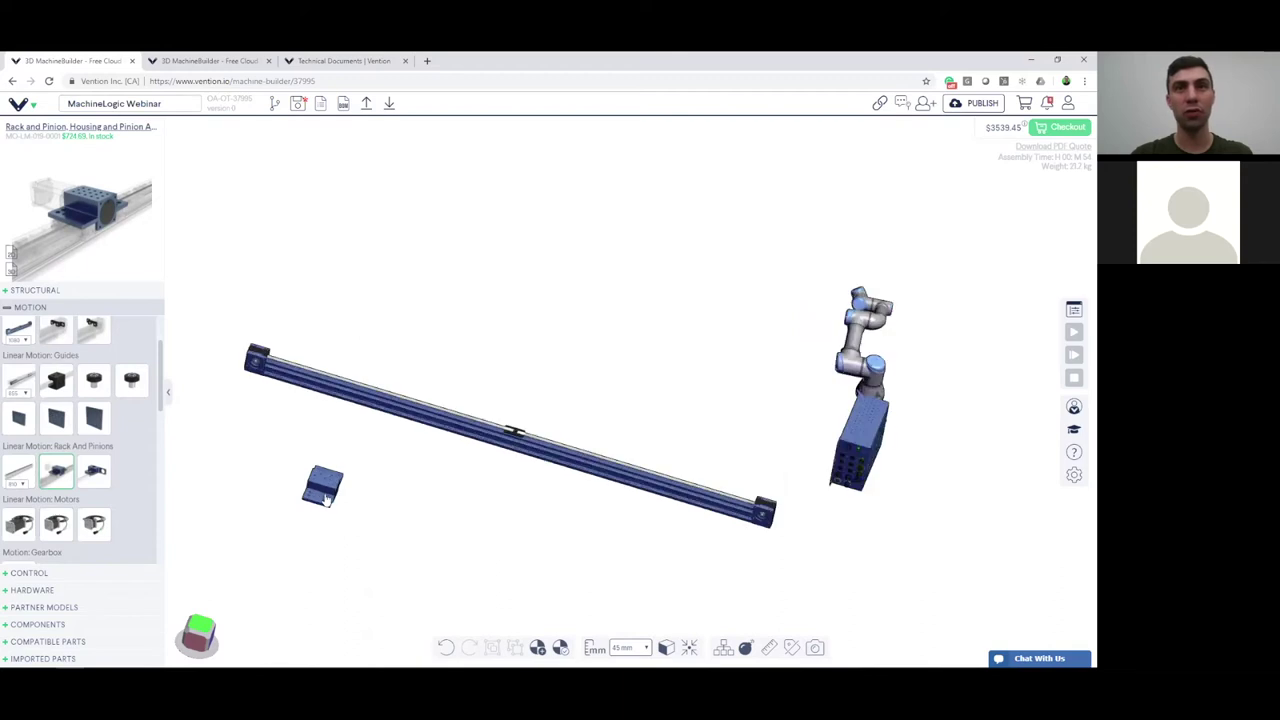
Rotate the rack and pinion housing 90° about its vertical axis with Move & Rotate Part.
{"action": "left_click", "coordinate": [325, 496]}
{"action": "left_click", "coordinate": [362, 468]}
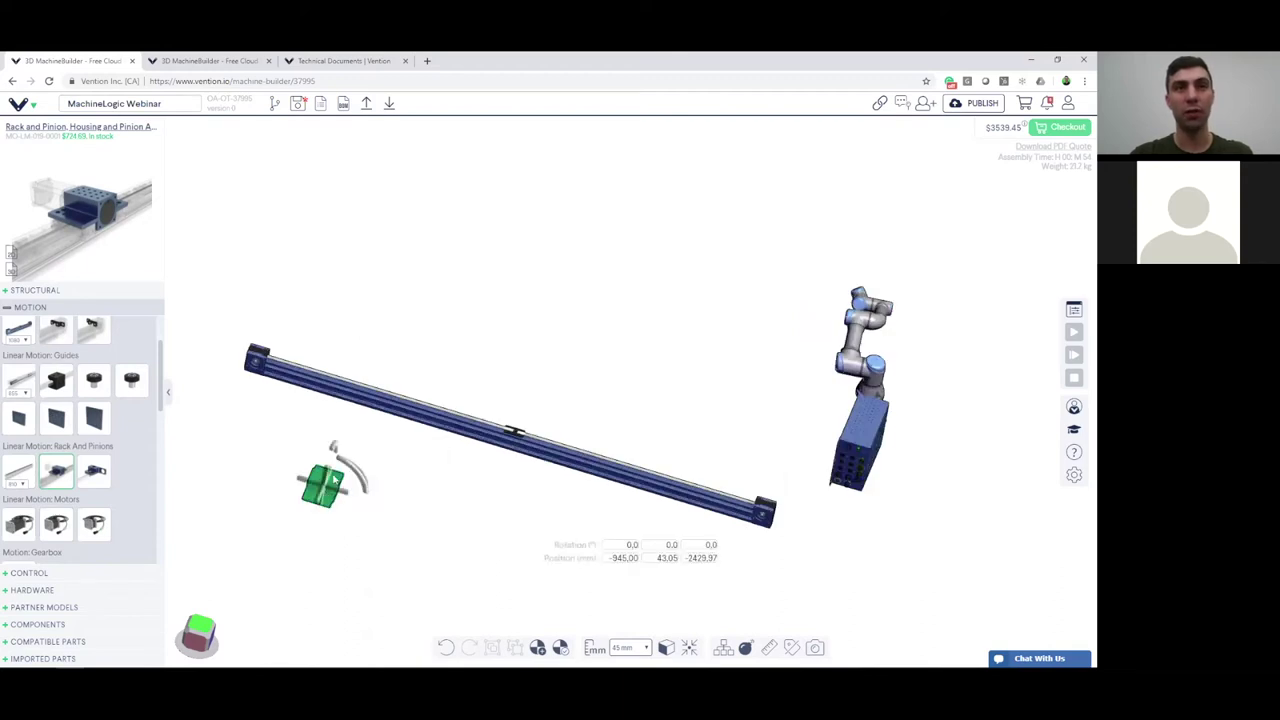
{"action": "left_click_drag", "start_coordinate": [356, 473], "coordinate": [349, 562]}
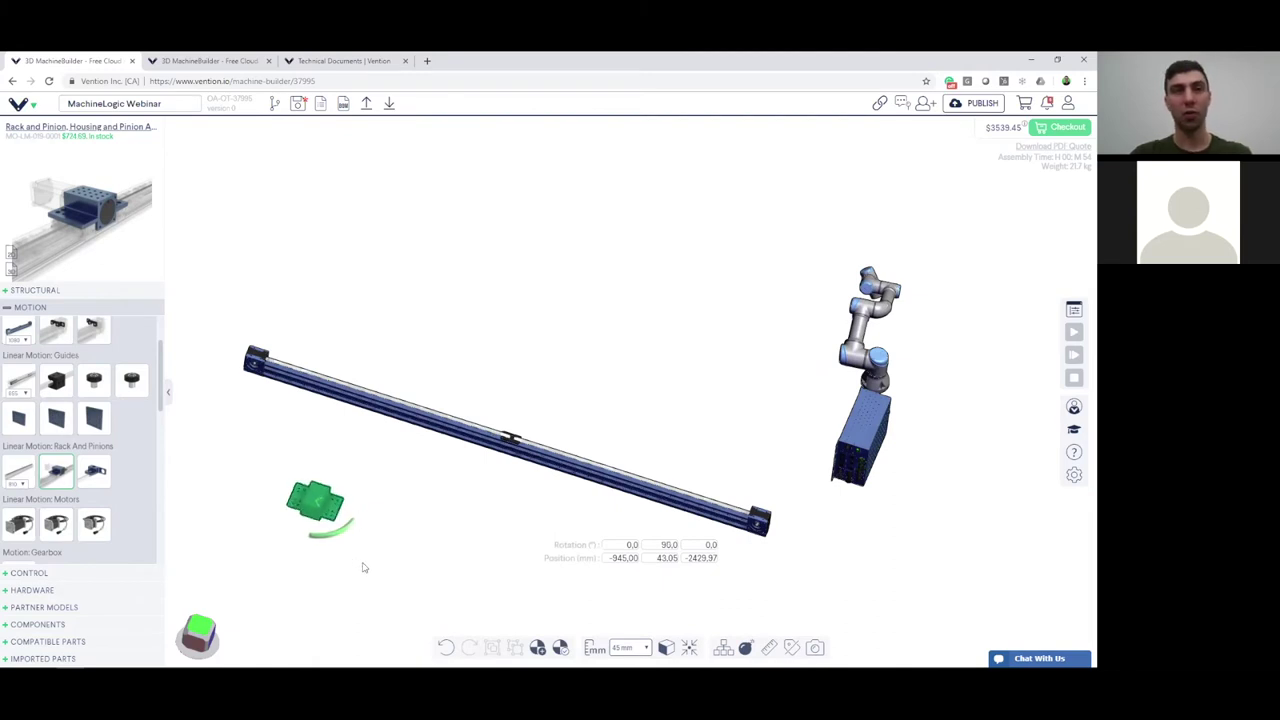
{"action": "left_click", "coordinate": [367, 550]}
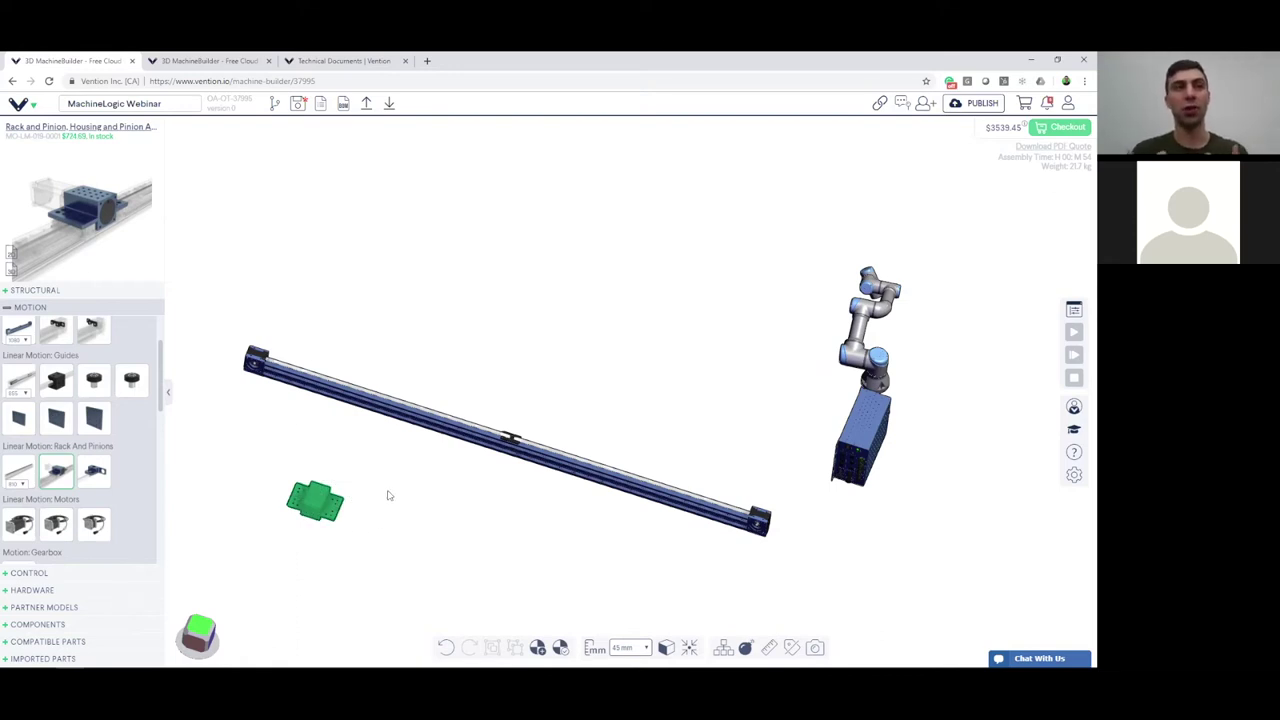
Place a 585 mm long 45x45mm Aluminum Extrusion between the rack and pinion housing and the timing belt actuator.
{"action": "left_click", "coordinate": [23, 478]}
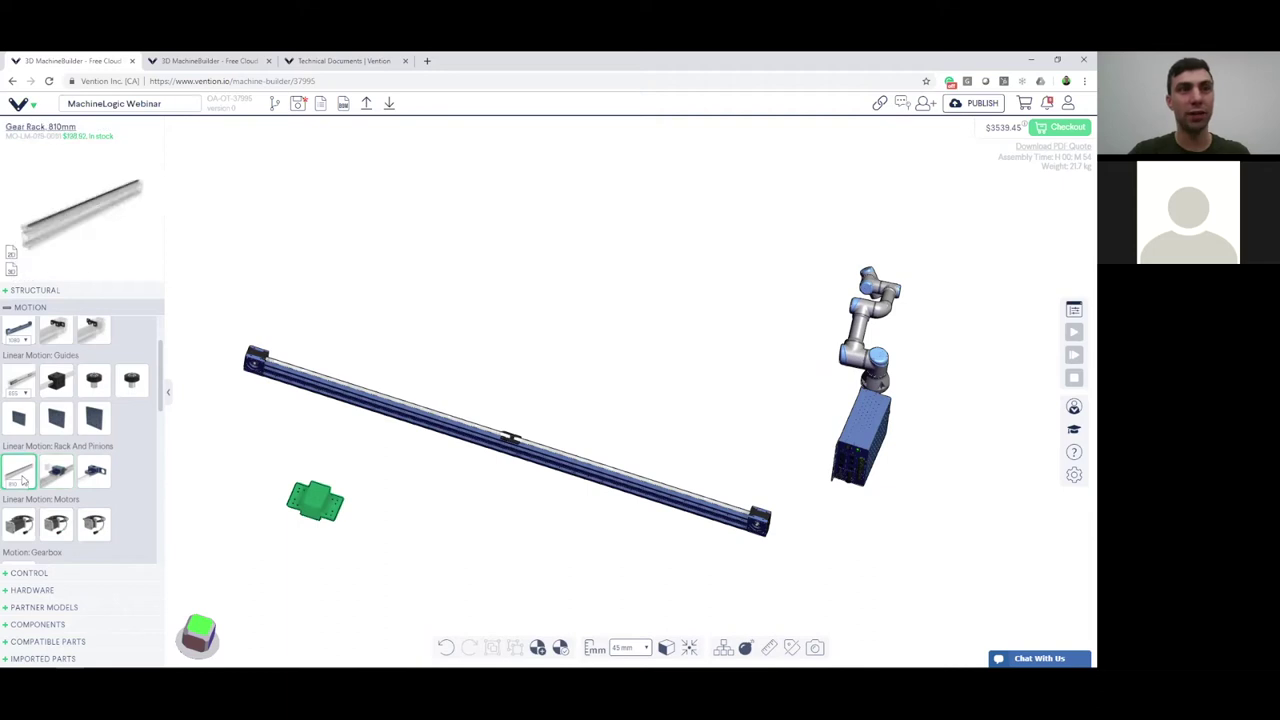
{"action": "scroll", "coordinate": [55, 400], "scroll_direction": "up", "scroll_amount": 1}
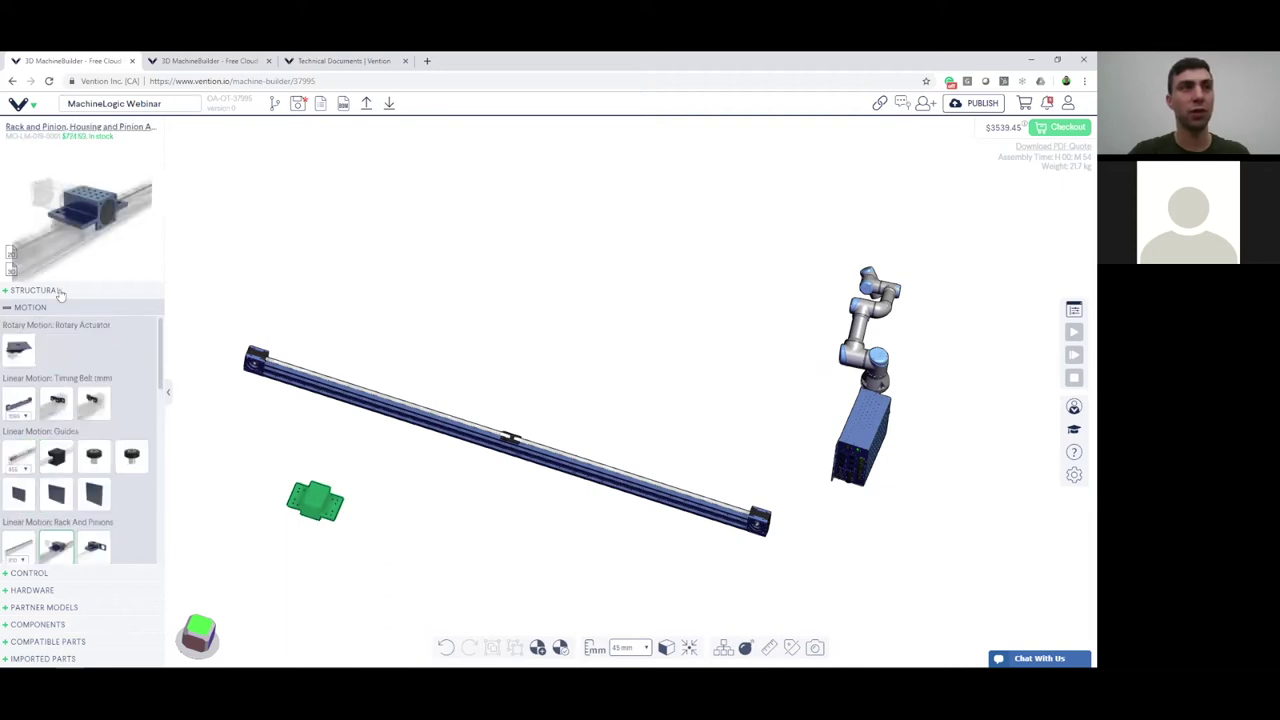
{"action": "left_click", "coordinate": [60, 290]}
{"action": "left_click", "coordinate": [57, 332]}
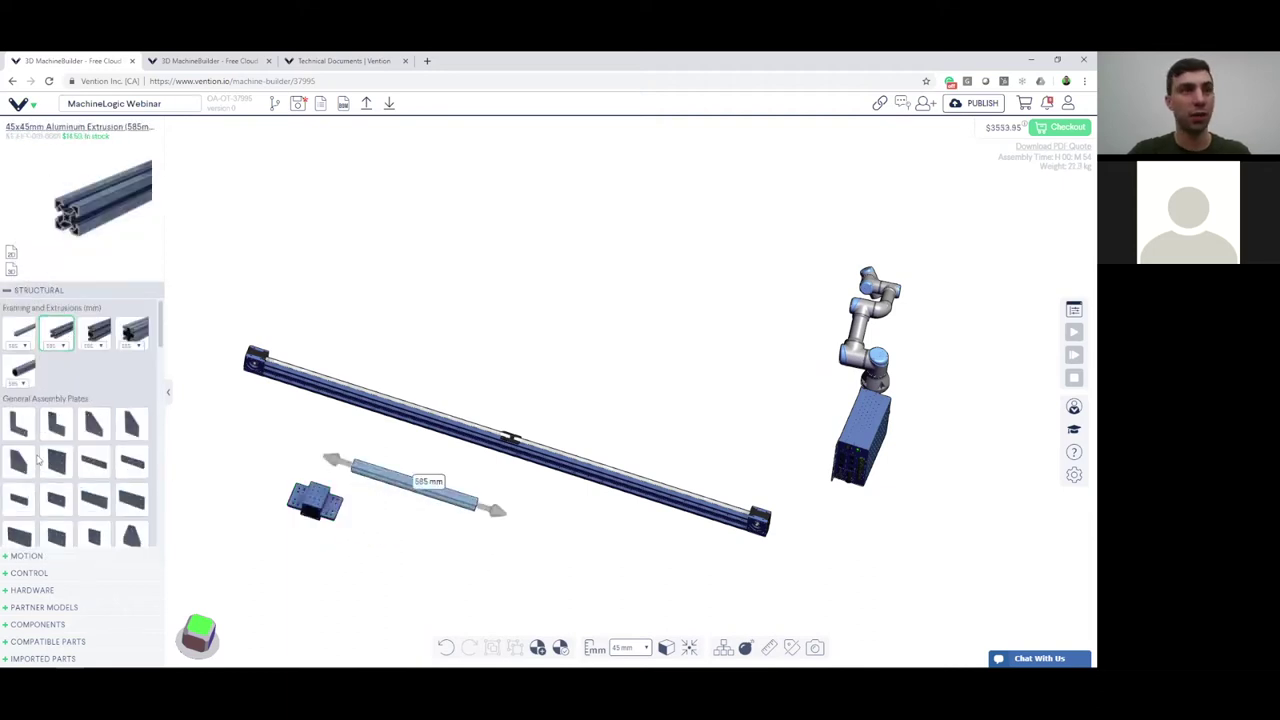
Place an 810 mm Gear Rack on the aluminum extrusion, running lengthwise along it.
{"action": "left_click", "coordinate": [27, 556]}
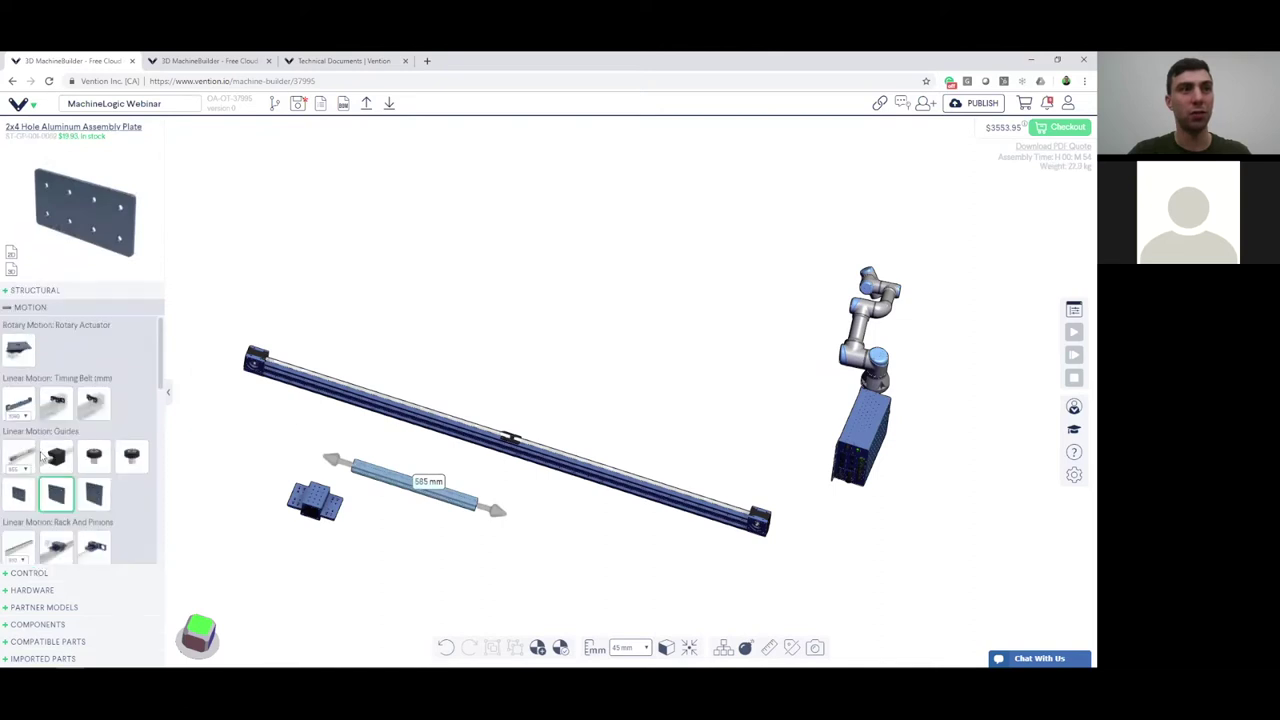
{"action": "scroll", "coordinate": [22, 500], "scroll_direction": "down", "scroll_amount": 1}
{"action": "left_click", "coordinate": [19, 510]}
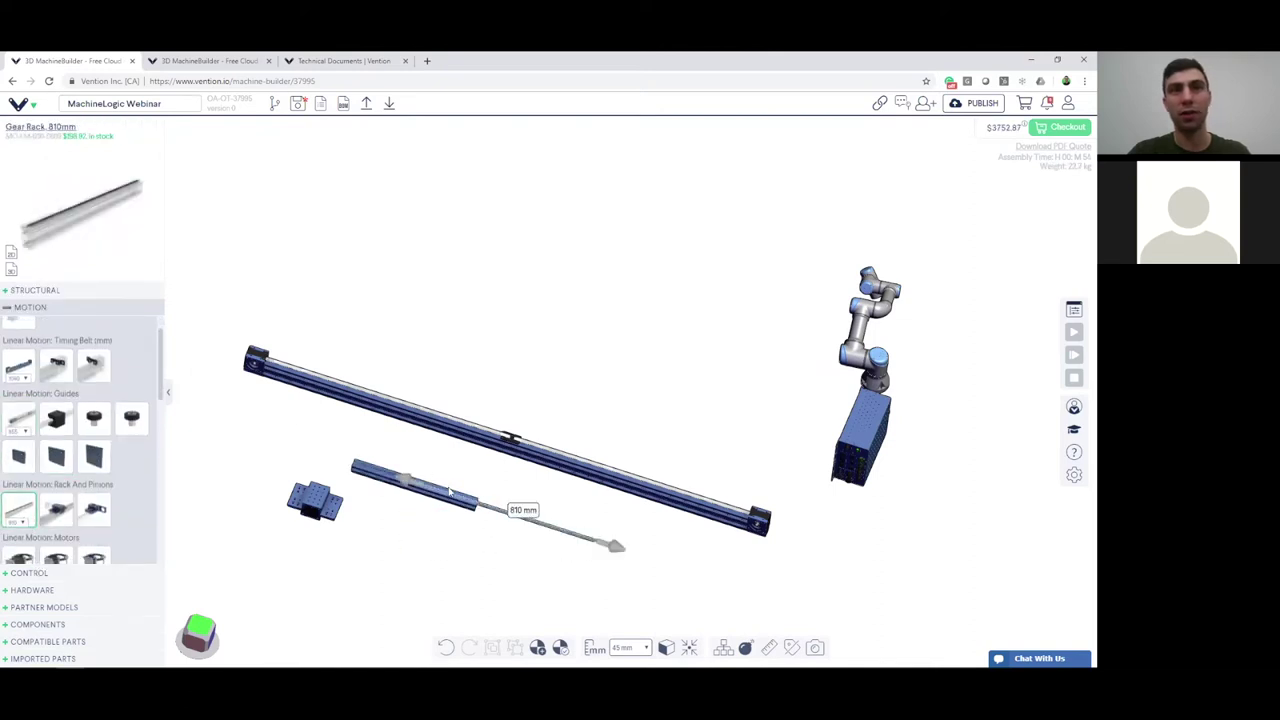
Delete the aluminum extrusion with its gear rack and the rack and pinion housing in front of the timing belt actuator.
{"action": "scroll", "coordinate": [415, 478], "scroll_direction": "up", "scroll_amount": 5}
{"action": "scroll", "coordinate": [408, 508], "scroll_direction": "down", "scroll_amount": 8}
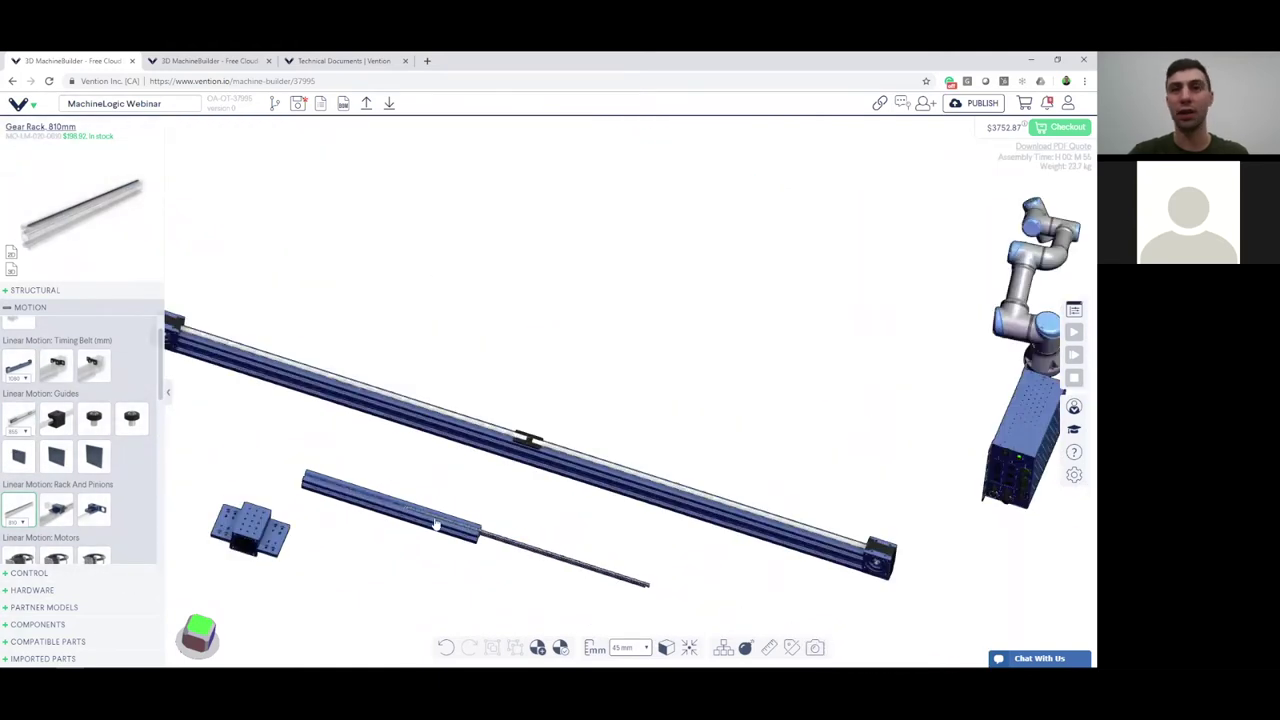
{"action": "scroll", "coordinate": [450, 522], "scroll_direction": "down", "scroll_amount": 2}
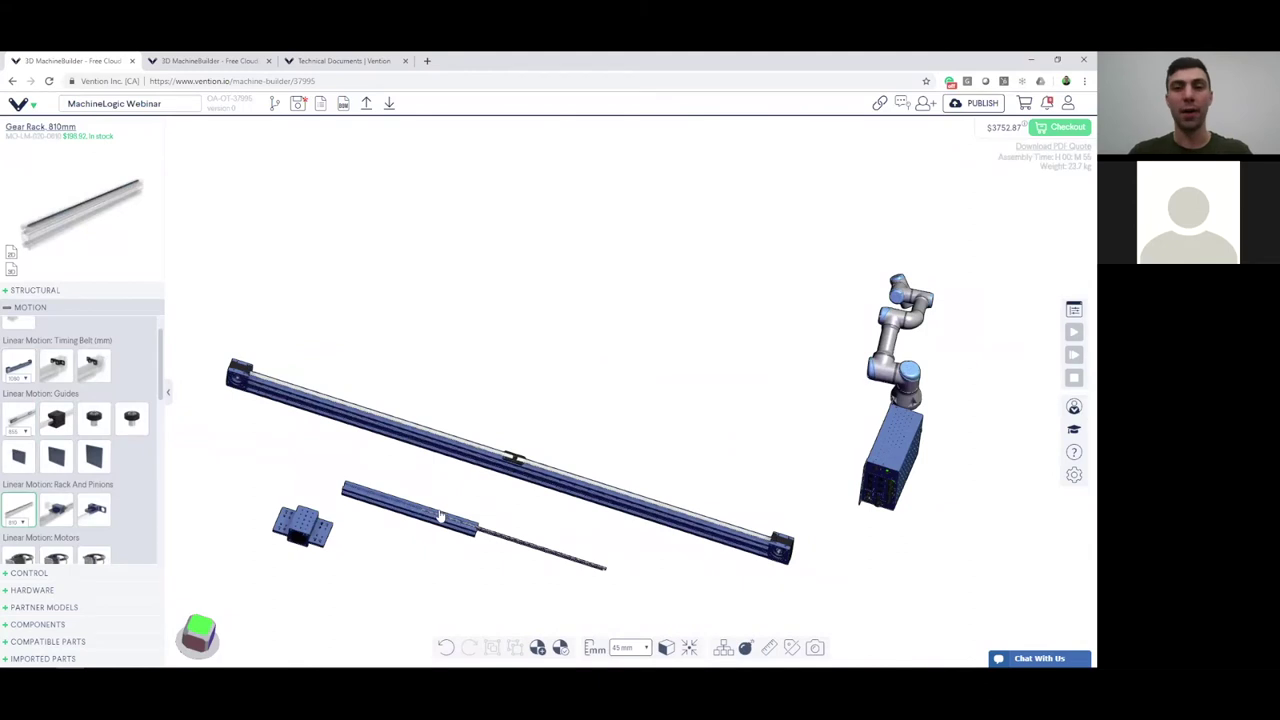
{"action": "left_click", "coordinate": [412, 516]}
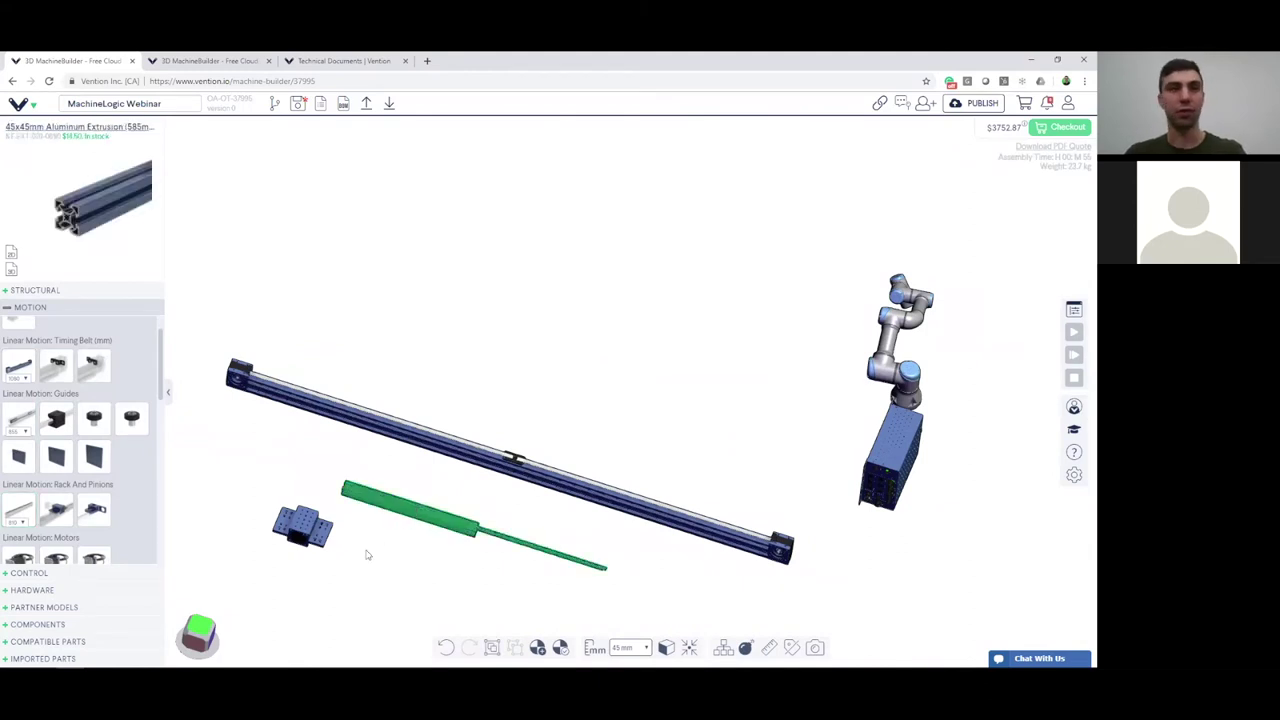
{"action": "key", "text": "Delete"}
{"action": "left_click_drag", "start_coordinate": [358, 562], "coordinate": [277, 483]}
{"action": "key", "text": "Delete"}
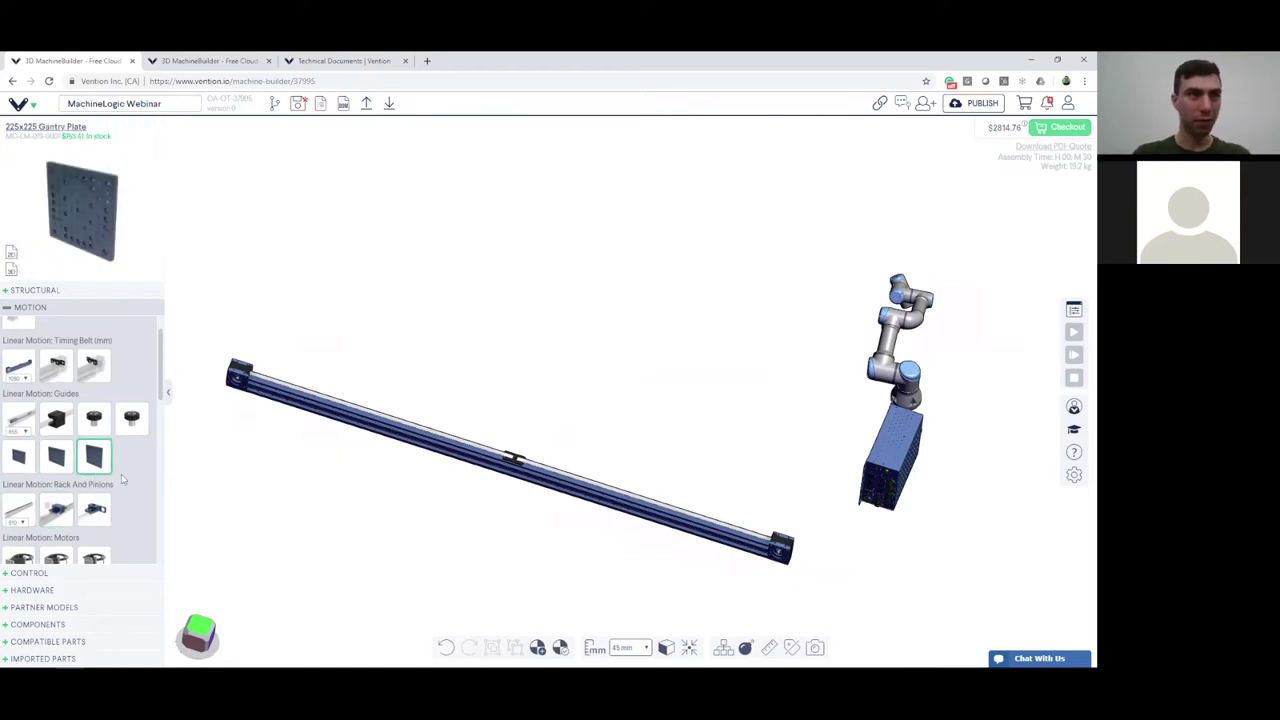
Place a Rotary Actuator in front of the timing belt actuator, near its end away from the robot.
{"action": "scroll", "coordinate": [115, 492], "scroll_direction": "down", "scroll_amount": 1}
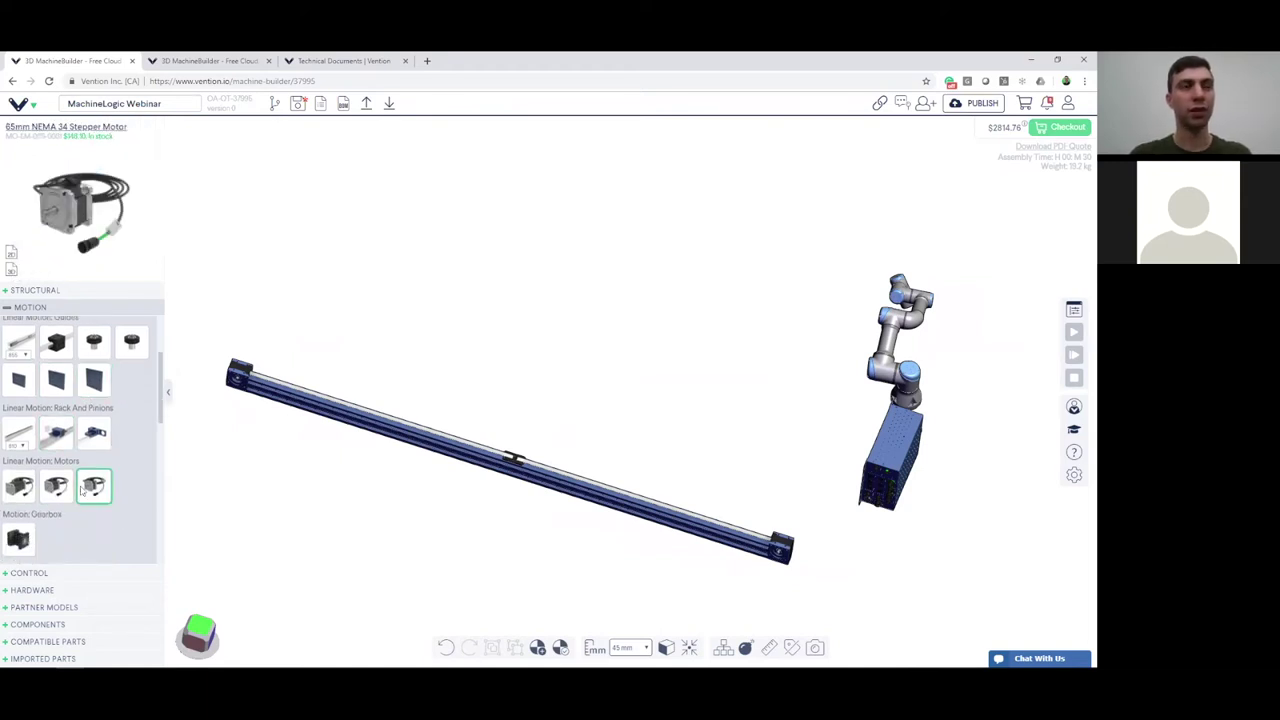
{"action": "scroll", "coordinate": [145, 452], "scroll_direction": "up", "scroll_amount": 1}
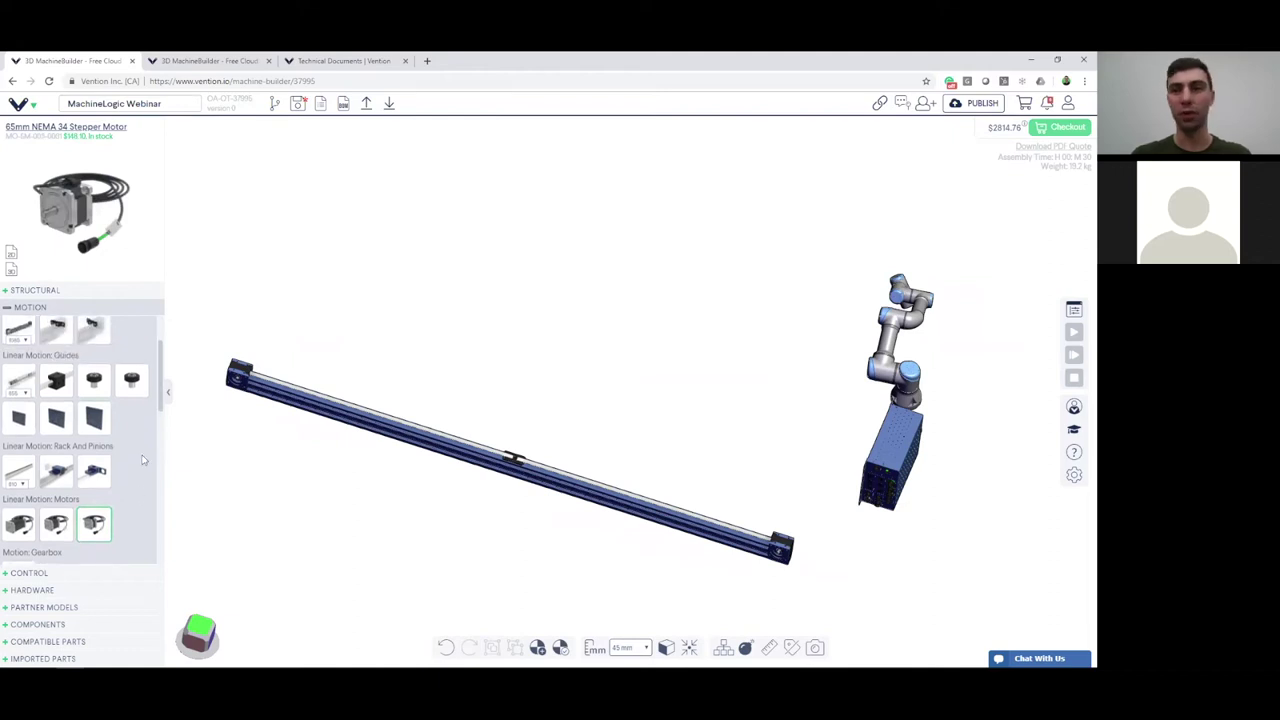
{"action": "scroll", "coordinate": [120, 430], "scroll_direction": "up", "scroll_amount": 2}
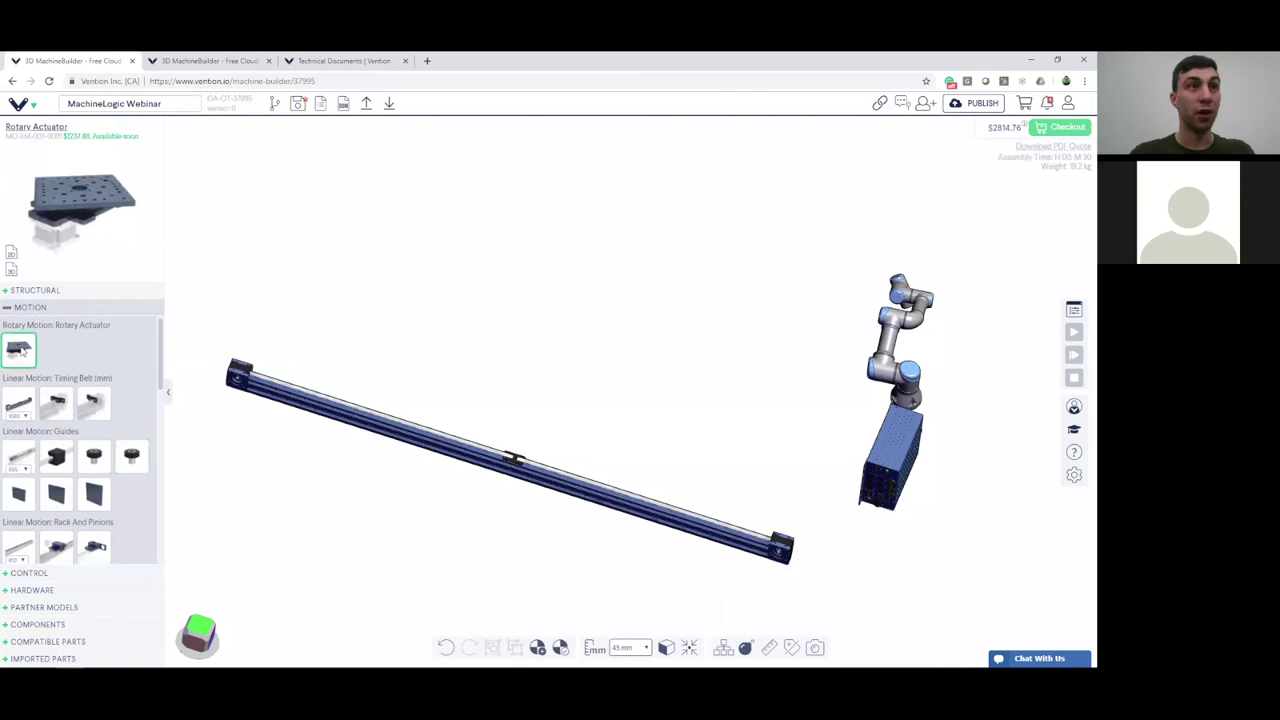
{"action": "left_click_drag", "start_coordinate": [19, 348], "coordinate": [328, 520]}
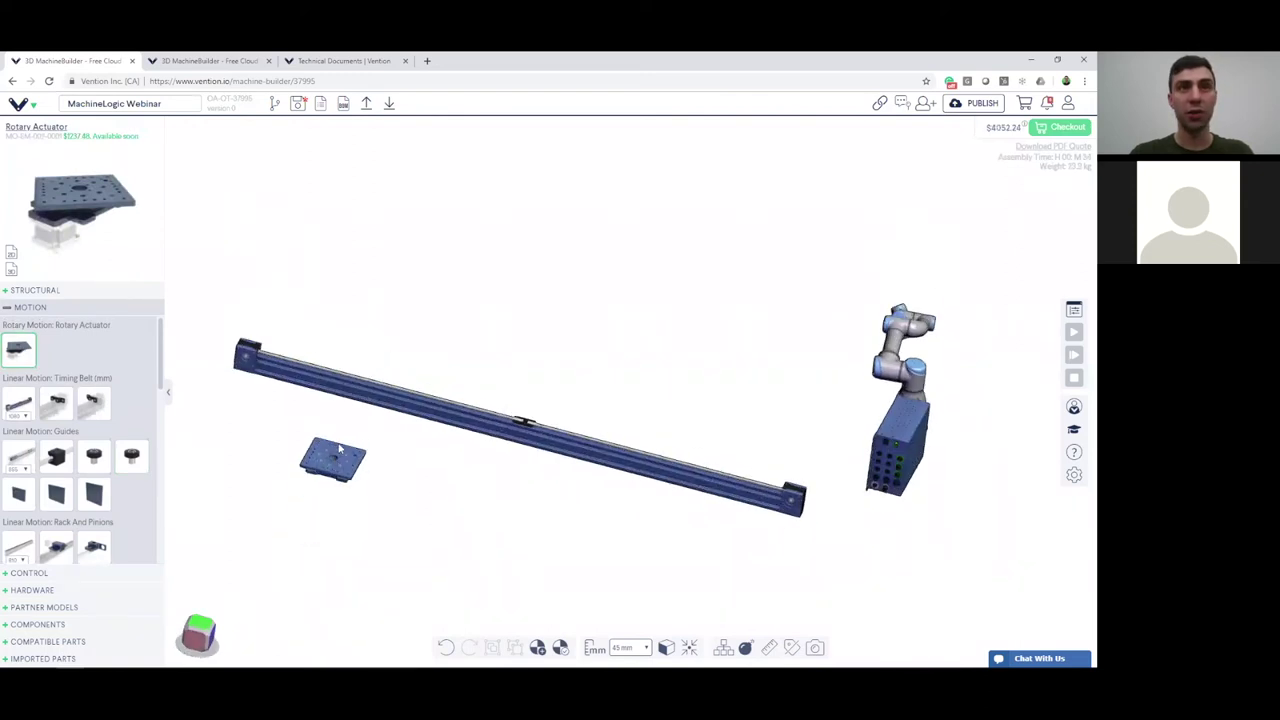
Examine the rotary actuator's top plate and base up close.
{"action": "scroll", "coordinate": [338, 455], "scroll_direction": "up", "scroll_amount": 5}
{"action": "right_click_drag", "start_coordinate": [341, 467], "coordinate": [346, 474]}
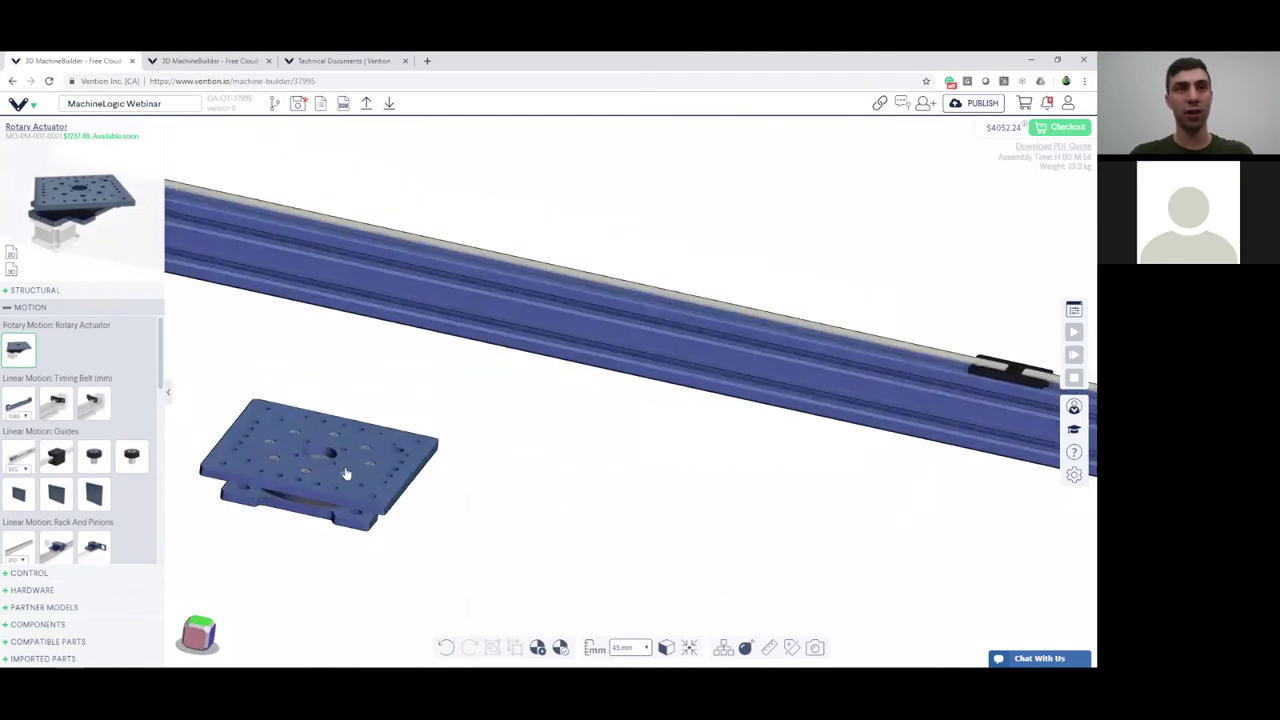
{"action": "right_click", "coordinate": [349, 479]}
{"action": "left_click", "coordinate": [364, 458]}
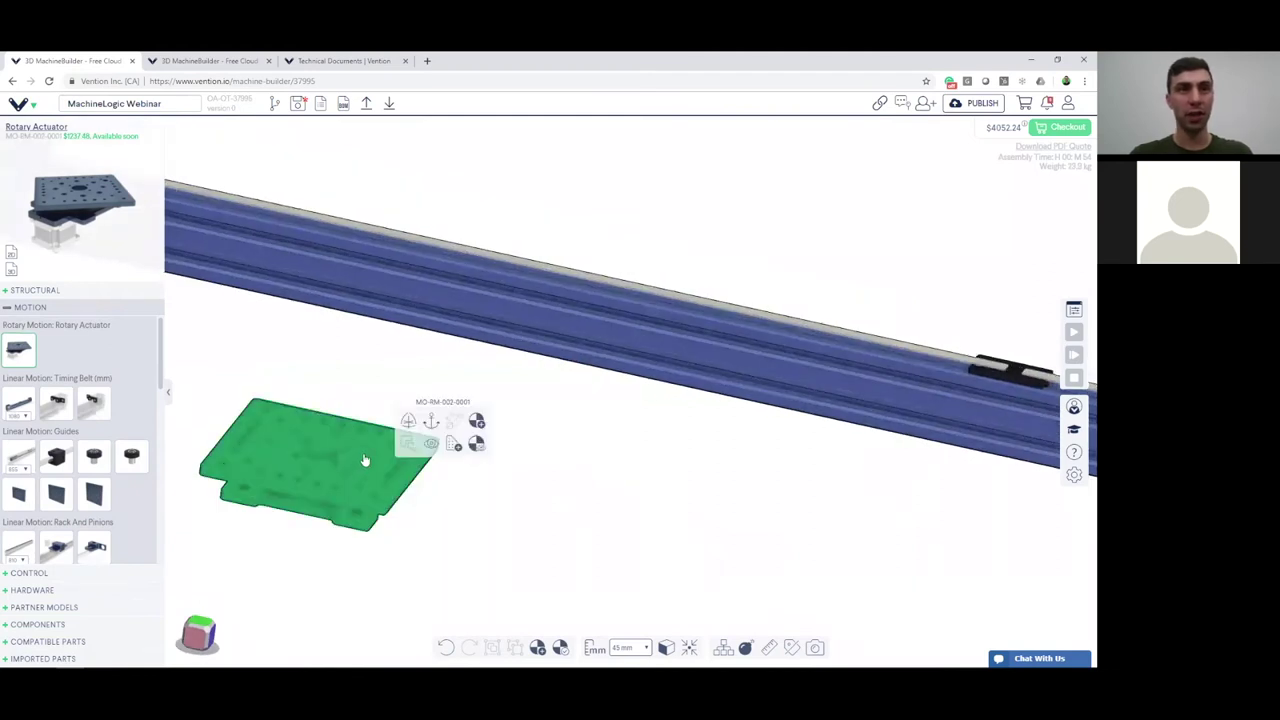
{"action": "left_click", "coordinate": [397, 515]}
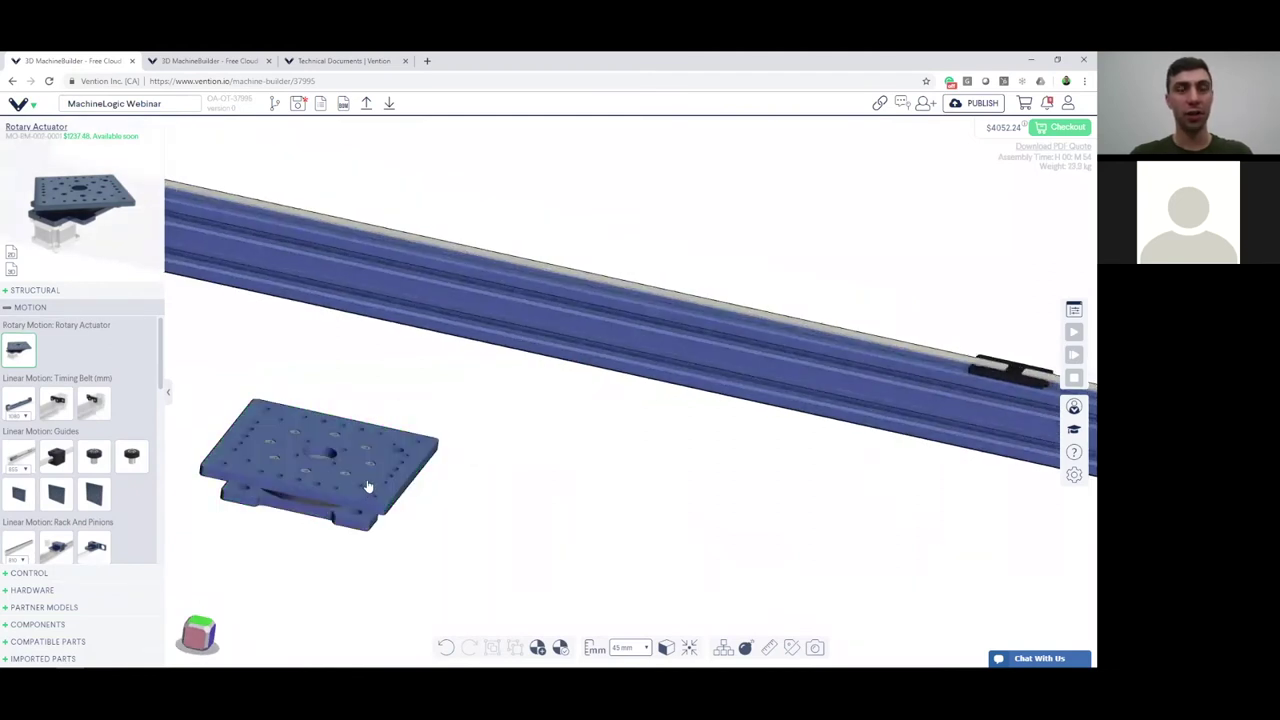
{"action": "left_click", "coordinate": [368, 486]}
{"action": "left_click_drag", "start_coordinate": [344, 446], "coordinate": [445, 440]}
{"action": "left_click", "coordinate": [456, 449]}
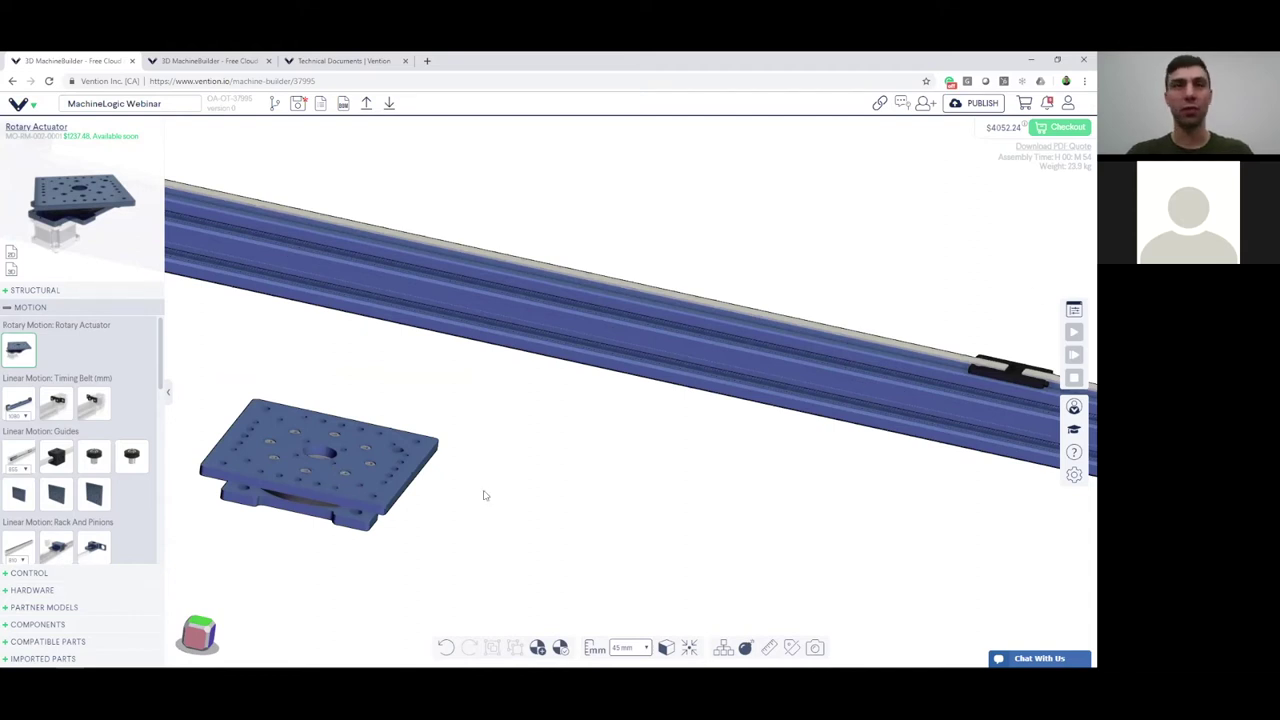
Delete the rotary actuator in front of the timing belt actuator.
{"action": "scroll", "coordinate": [766, 612], "scroll_direction": "down", "scroll_amount": 3}
{"action": "left_click_drag", "start_coordinate": [563, 543], "coordinate": [505, 480]}
{"action": "scroll", "coordinate": [505, 480], "scroll_direction": "down", "scroll_amount": 3}
{"action": "right_click_drag", "start_coordinate": [505, 480], "coordinate": [411, 507]}
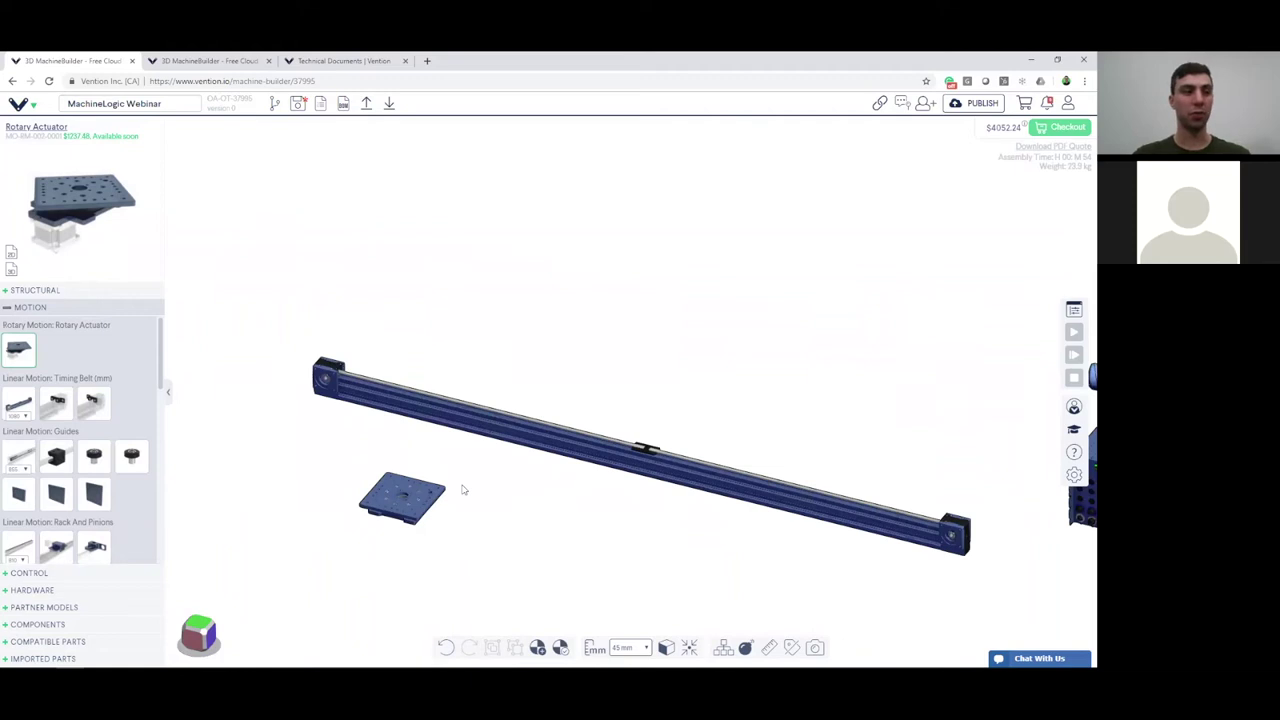
{"action": "left_click", "coordinate": [425, 503]}
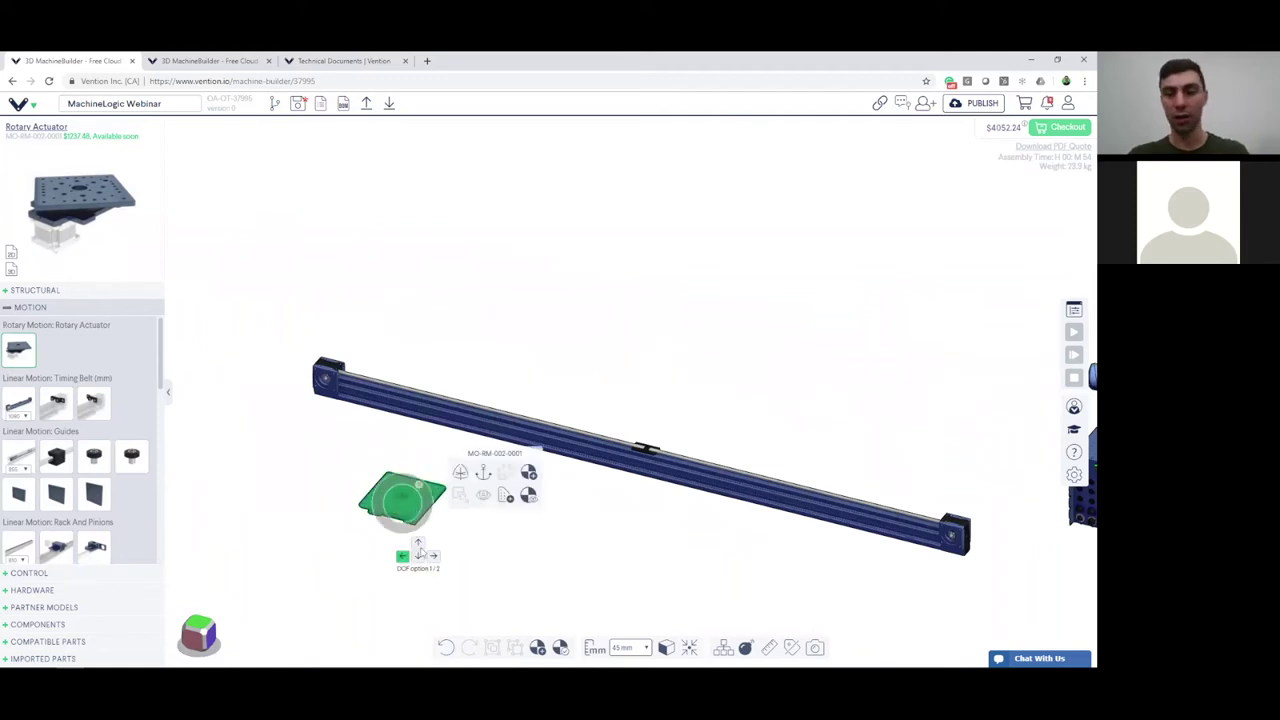
{"action": "key", "text": "Delete"}
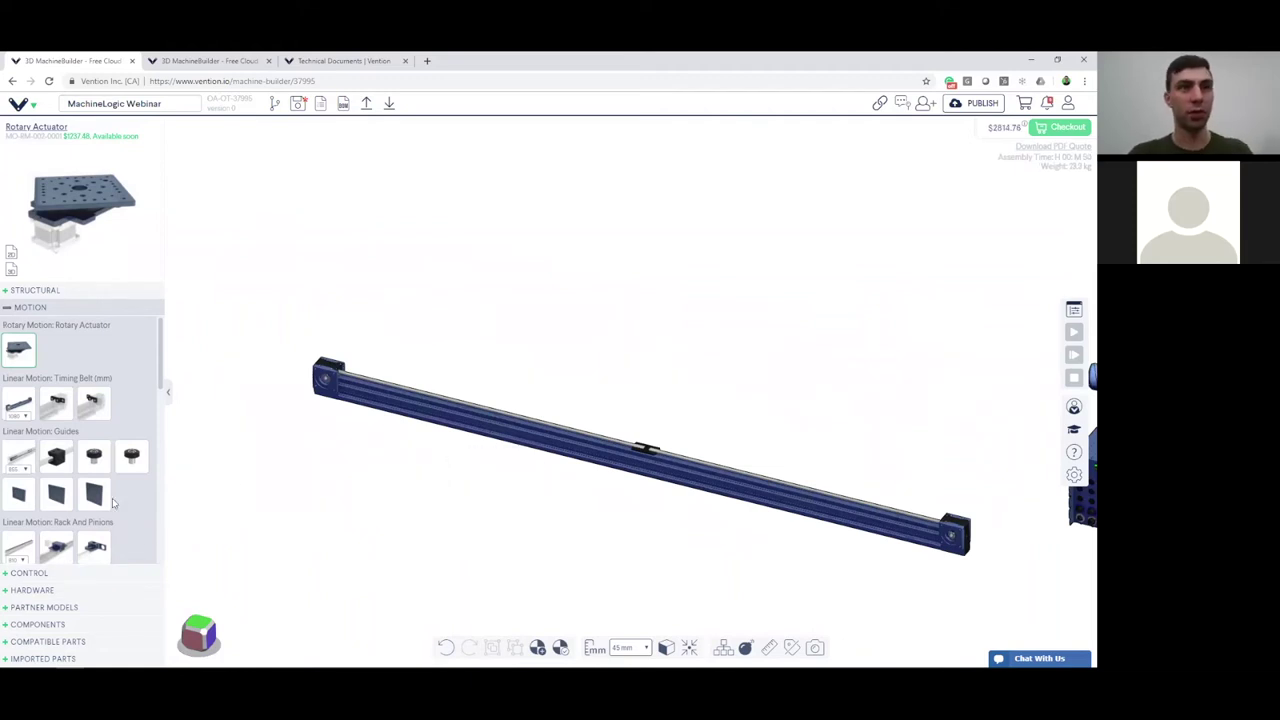
Mount a 100mm NEMA 34 Stepper Motor on the timing belt actuator's end nearest the robot and motion controller.
{"action": "right_click_drag", "start_coordinate": [720, 483], "coordinate": [611, 466]}
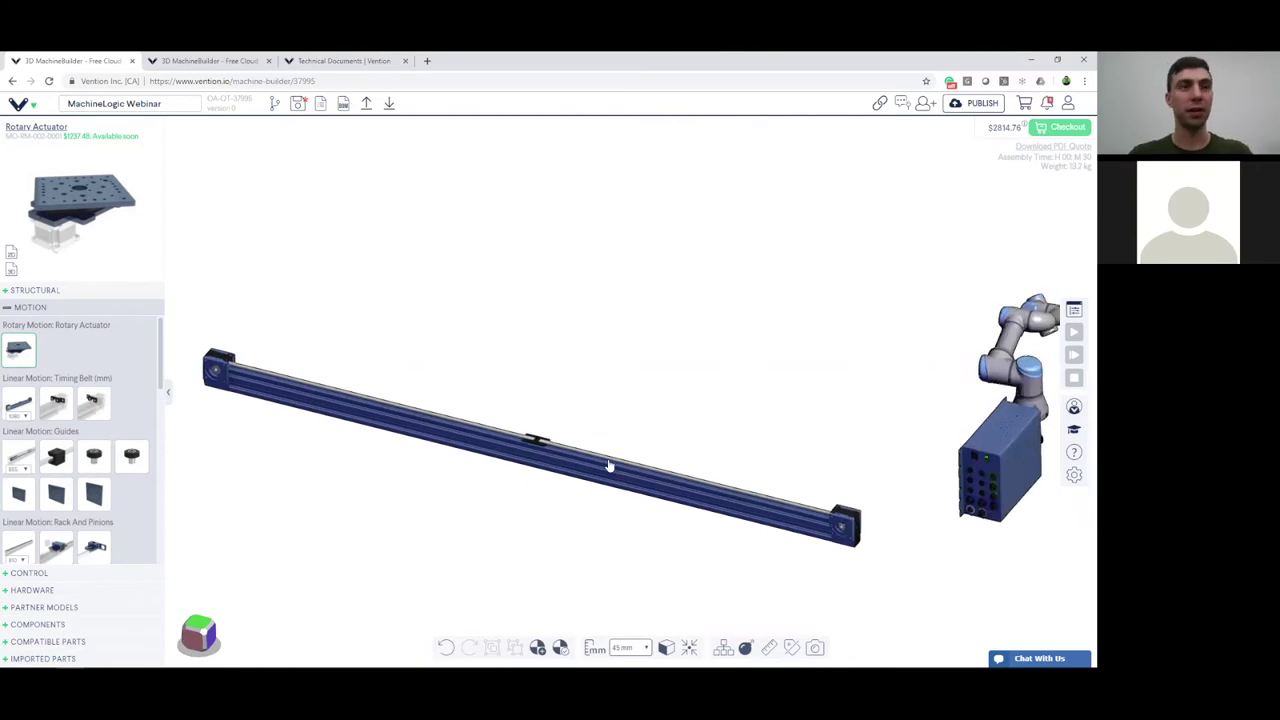
{"action": "left_click_drag", "start_coordinate": [603, 466], "coordinate": [656, 503]}
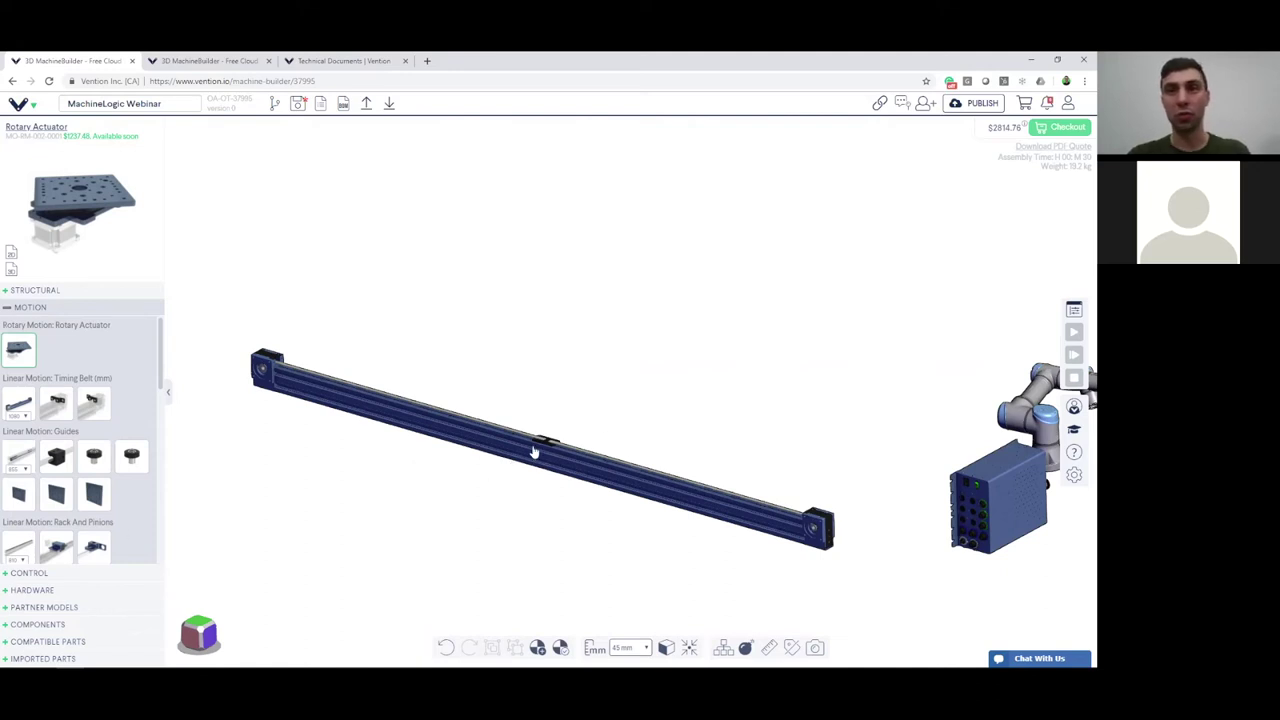
{"action": "right_click_drag", "start_coordinate": [700, 485], "coordinate": [611, 462]}
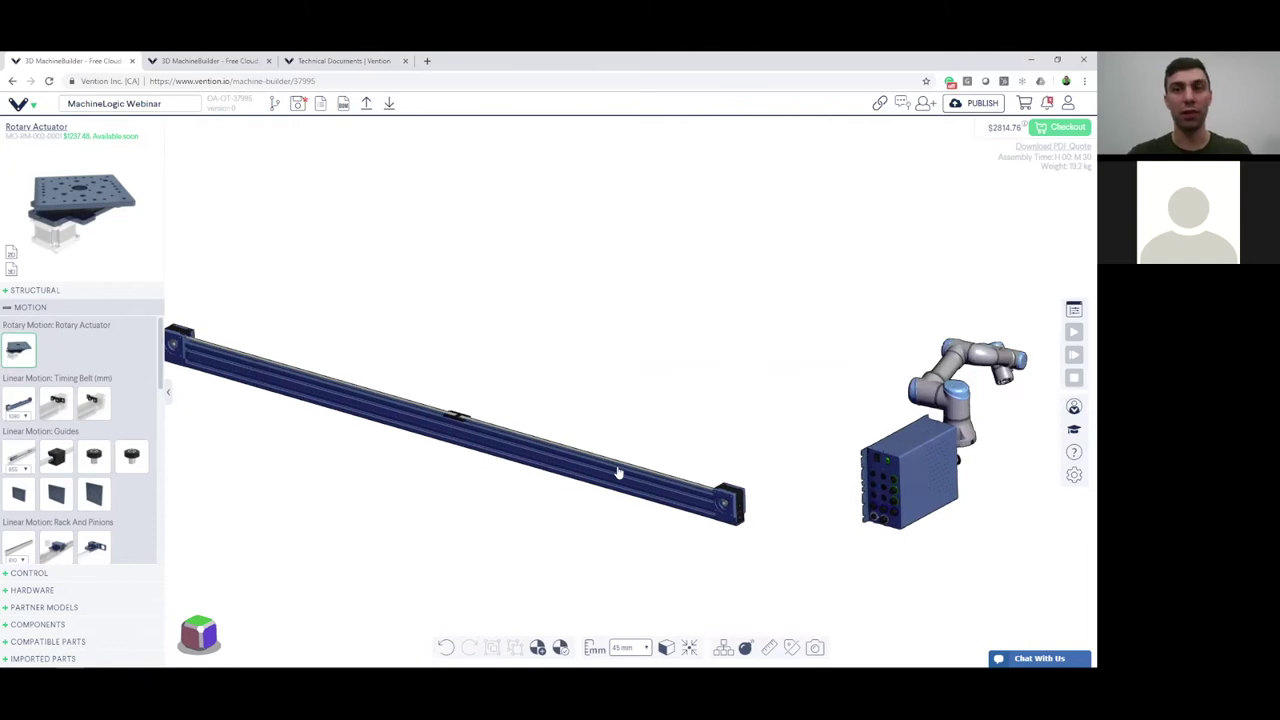
{"action": "mouse_move", "coordinate": [58, 458]}
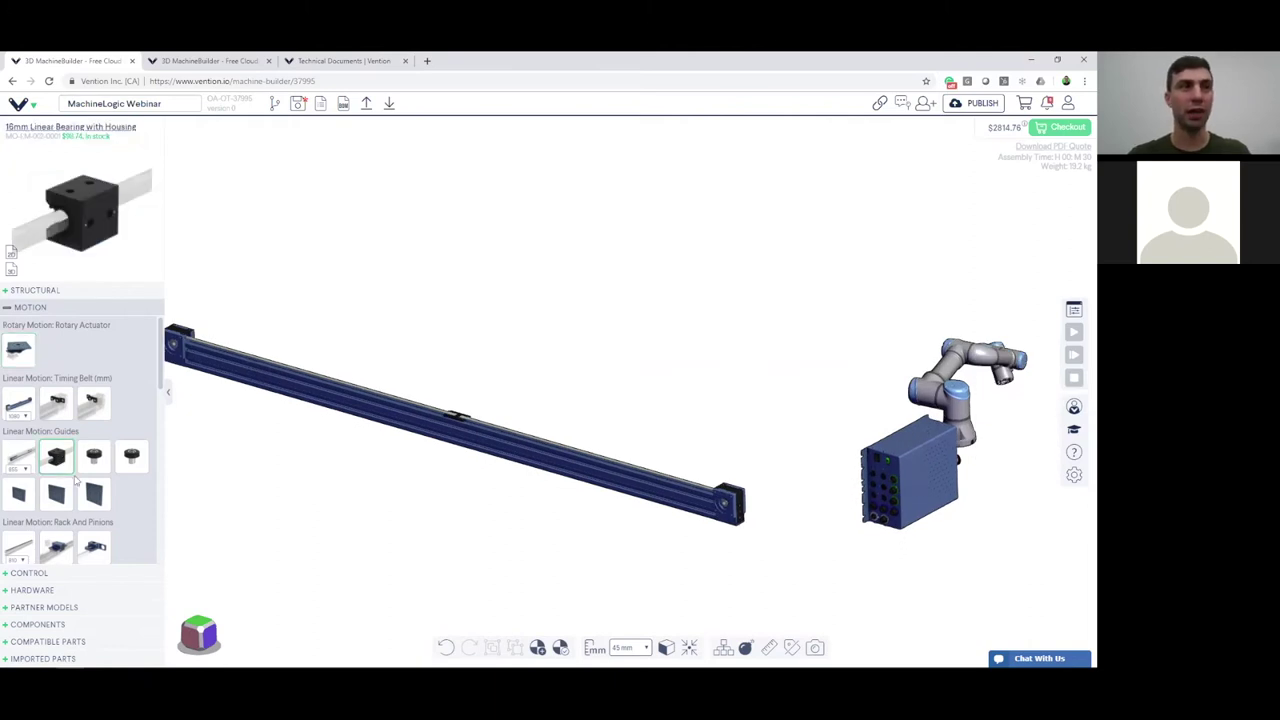
{"action": "scroll", "coordinate": [76, 481], "scroll_direction": "down", "scroll_amount": 2}
{"action": "mouse_move", "coordinate": [55, 528]}
{"action": "left_click_drag", "start_coordinate": [55, 528], "coordinate": [685, 517]}
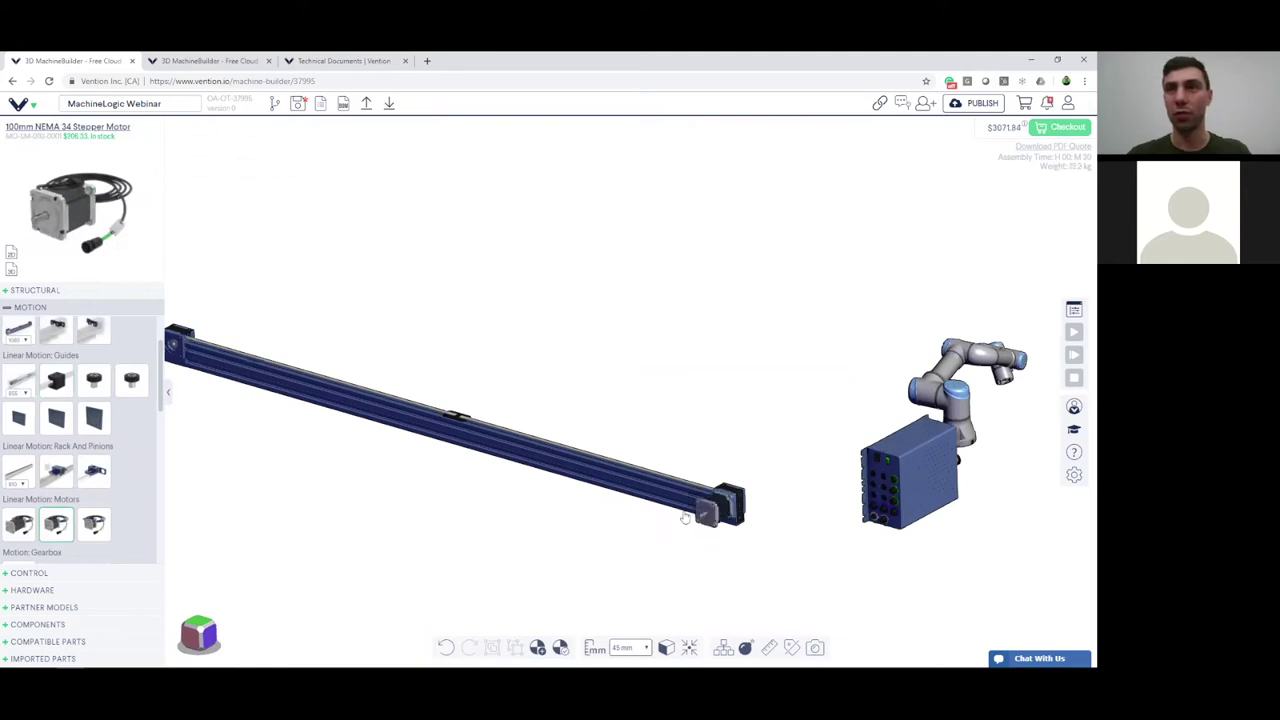
Inspect the stepper motor's mounting on the timing belt actuator, including the pulley bore on the opposite face of the end housing.
{"action": "scroll", "coordinate": [680, 540], "scroll_direction": "down", "scroll_amount": 3}
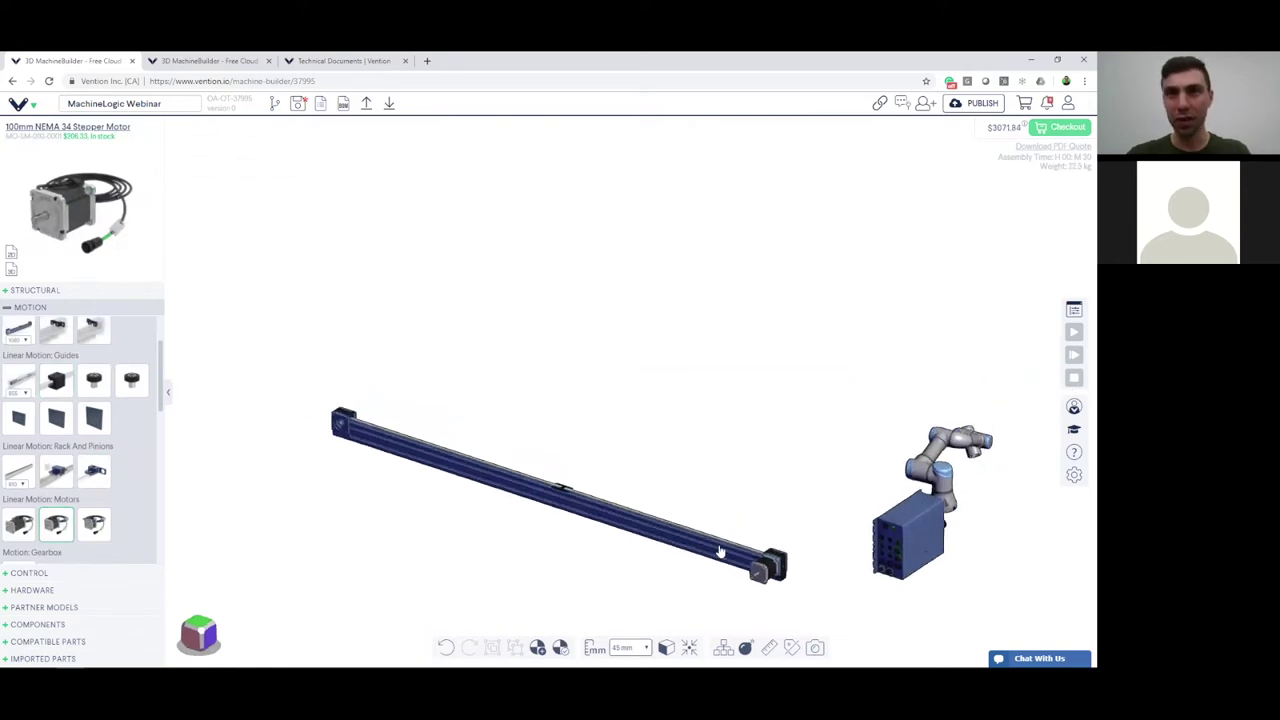
{"action": "scroll", "coordinate": [735, 548], "scroll_direction": "up", "scroll_amount": 2}
{"action": "scroll", "coordinate": [665, 538], "scroll_direction": "up", "scroll_amount": 2}
{"action": "scroll", "coordinate": [735, 550], "scroll_direction": "down", "scroll_amount": 3}
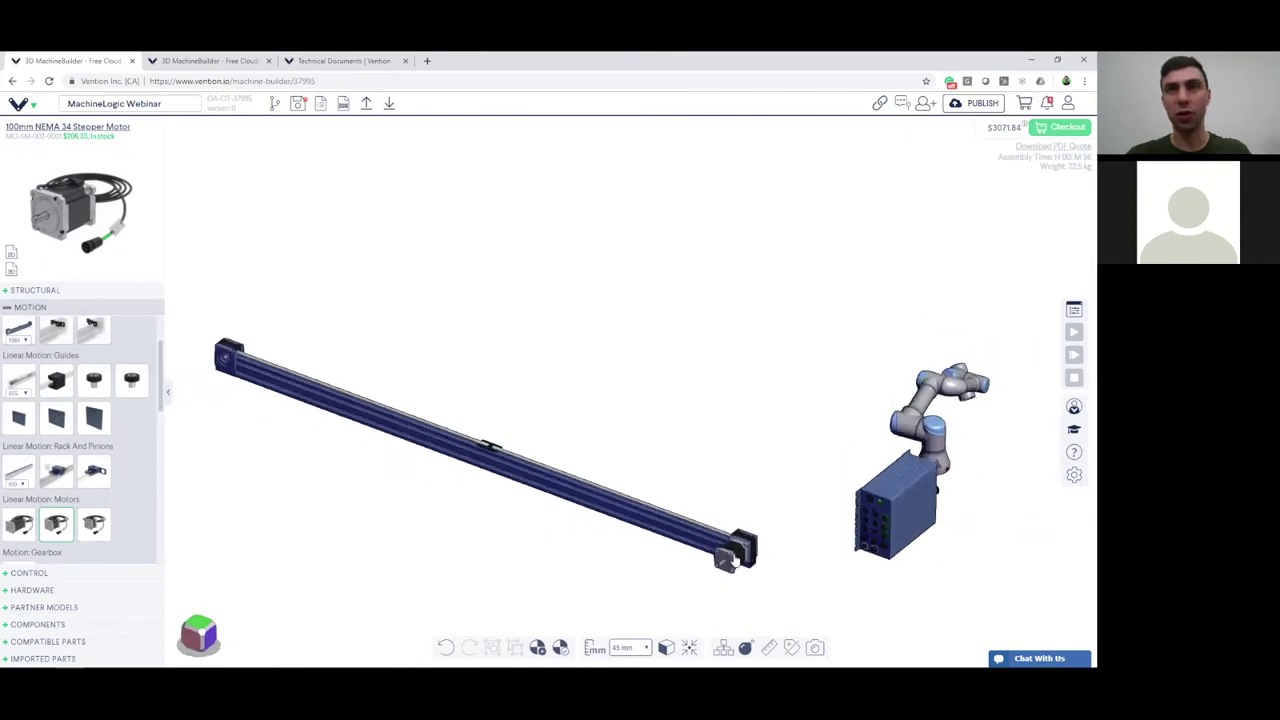
{"action": "right_click_drag", "start_coordinate": [748, 561], "coordinate": [690, 551]}
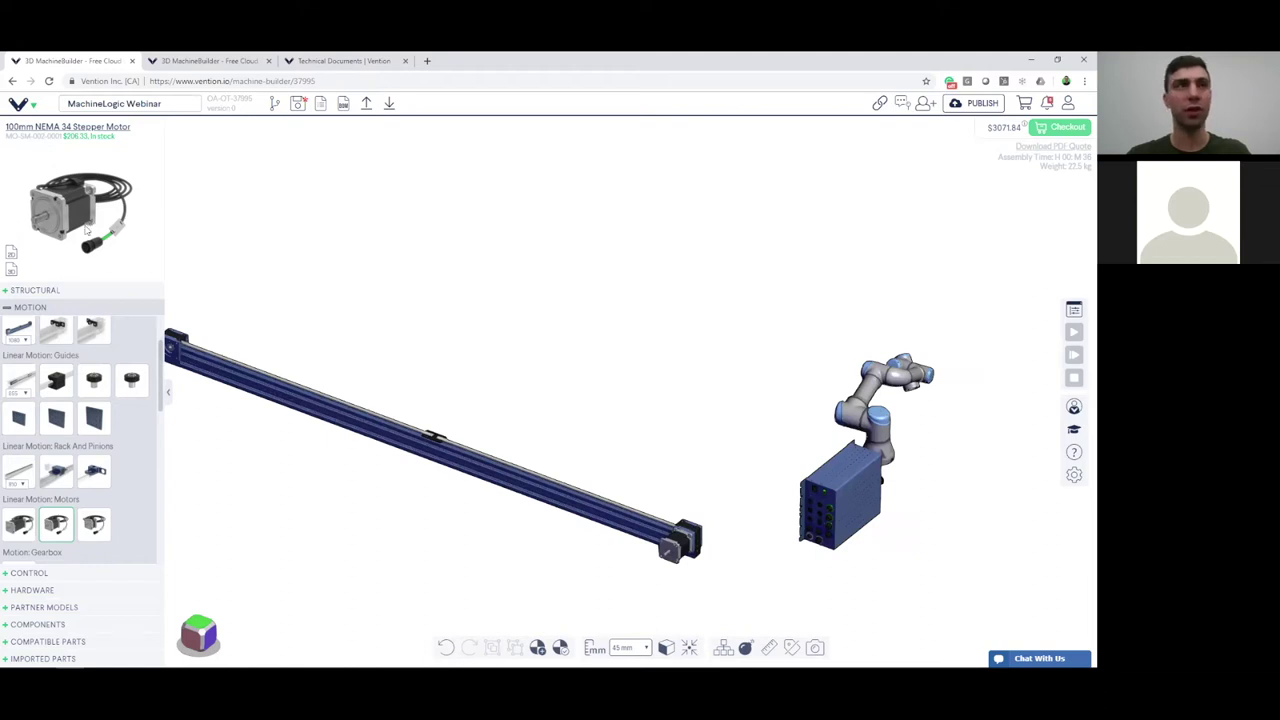
{"action": "right_click_drag", "start_coordinate": [802, 593], "coordinate": [748, 566]}
{"action": "left_click_drag", "start_coordinate": [728, 517], "coordinate": [894, 589]}
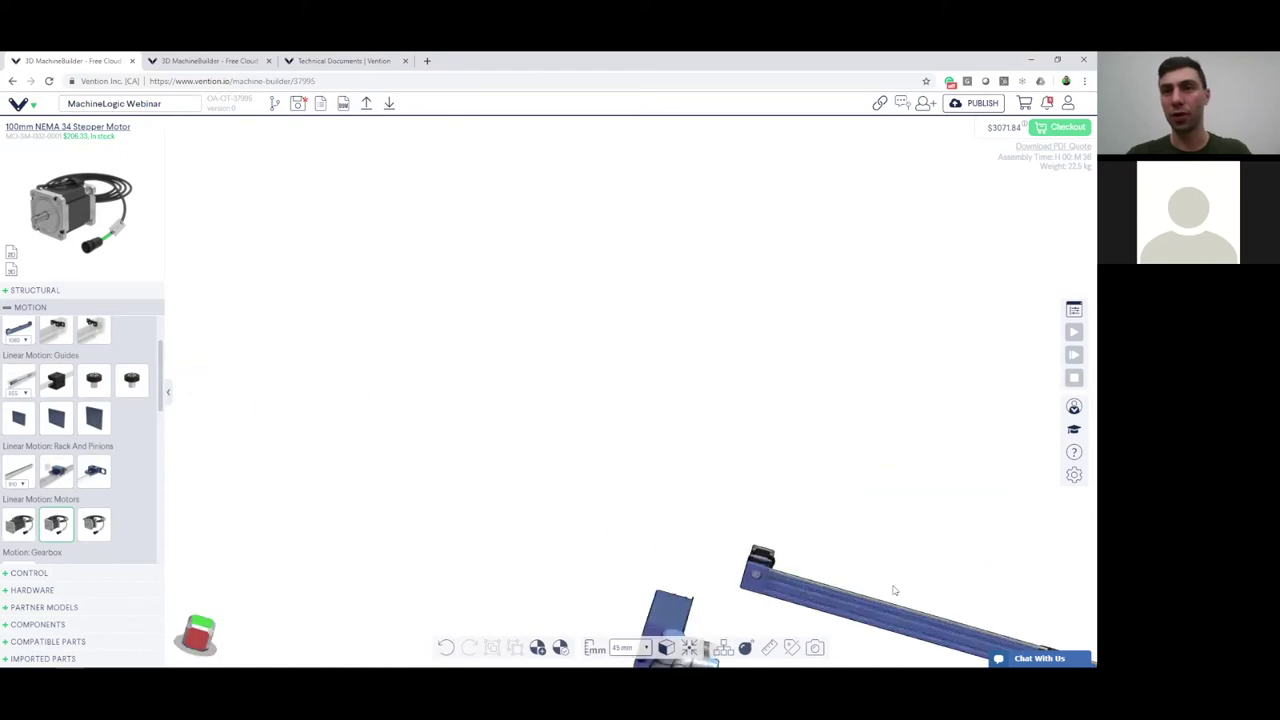
{"action": "right_click_drag", "start_coordinate": [756, 534], "coordinate": [646, 450]}
{"action": "scroll", "coordinate": [634, 486], "scroll_direction": "up", "scroll_amount": 3}
{"action": "mouse_move", "coordinate": [632, 503]}
{"action": "left_mouse_down"}
{"action": "mouse_move", "coordinate": [600, 476]}
{"action": "mouse_move", "coordinate": [614, 457]}
{"action": "mouse_move", "coordinate": [615, 488]}
{"action": "left_mouse_up"}
{"action": "scroll", "coordinate": [615, 488], "scroll_direction": "up", "scroll_amount": 5}
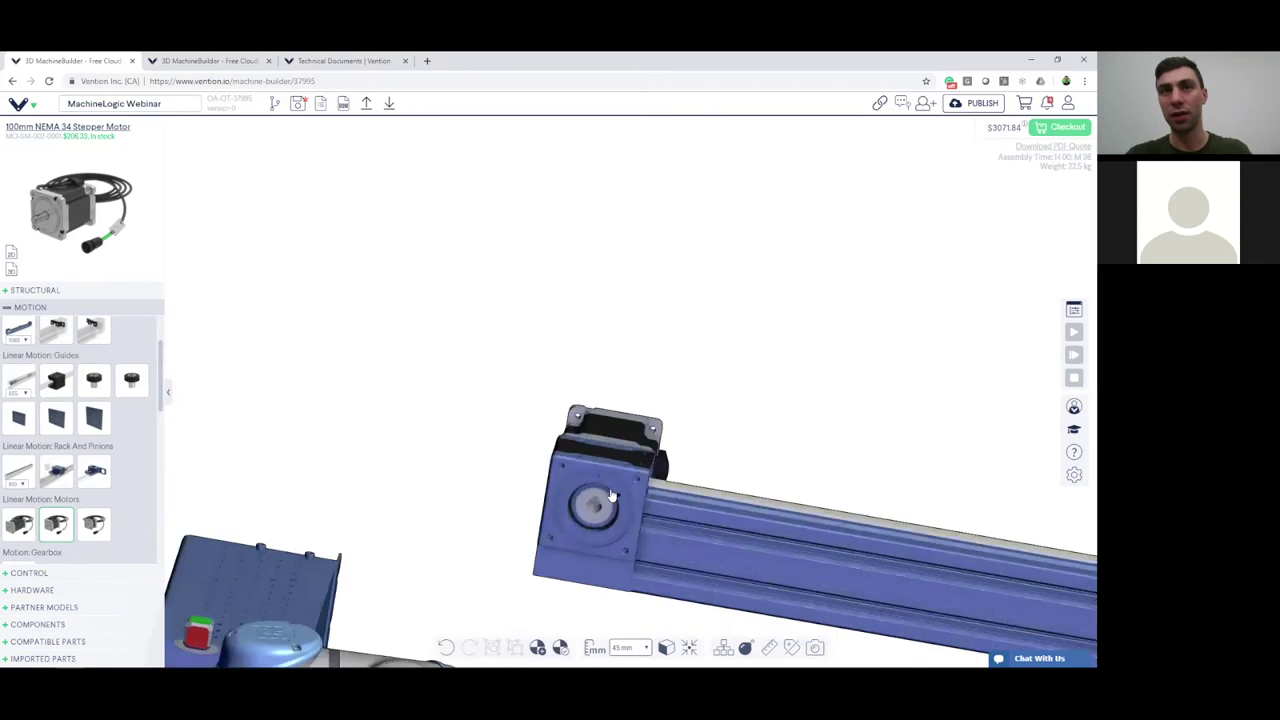
{"action": "scroll", "coordinate": [388, 556], "scroll_direction": "up", "scroll_amount": 3}
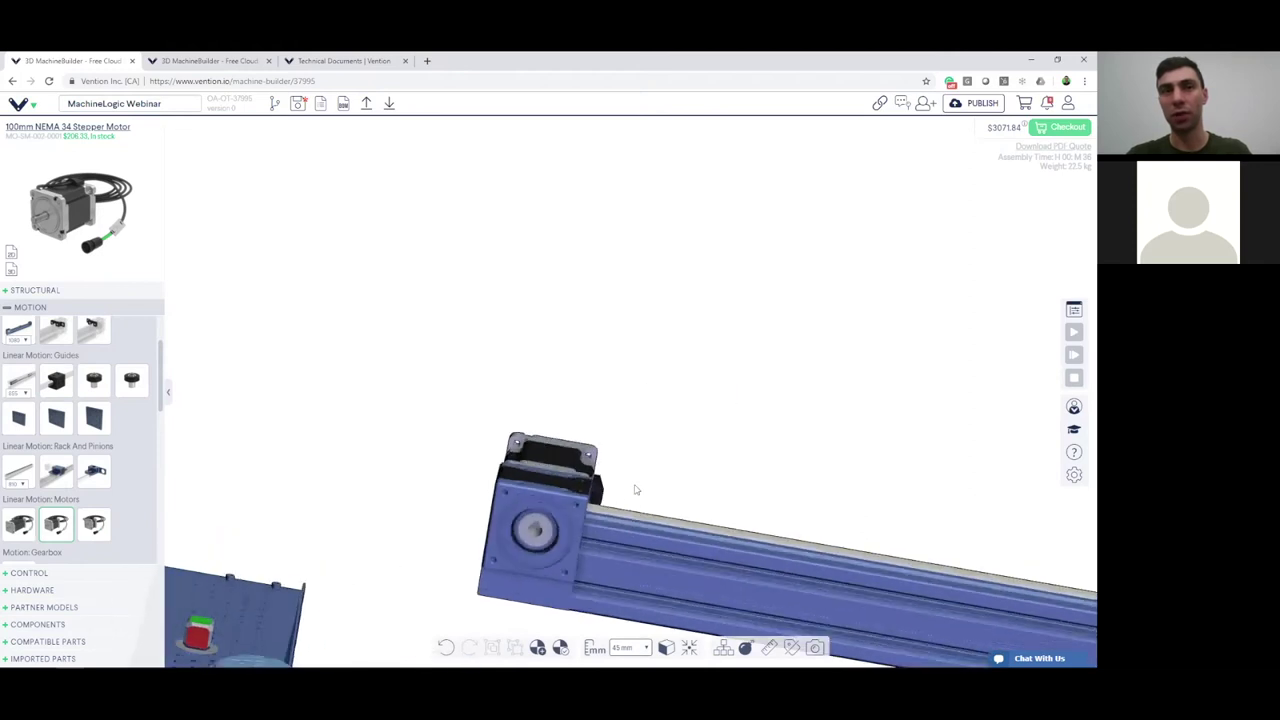
{"action": "scroll", "coordinate": [634, 489], "scroll_direction": "up", "scroll_amount": 3}
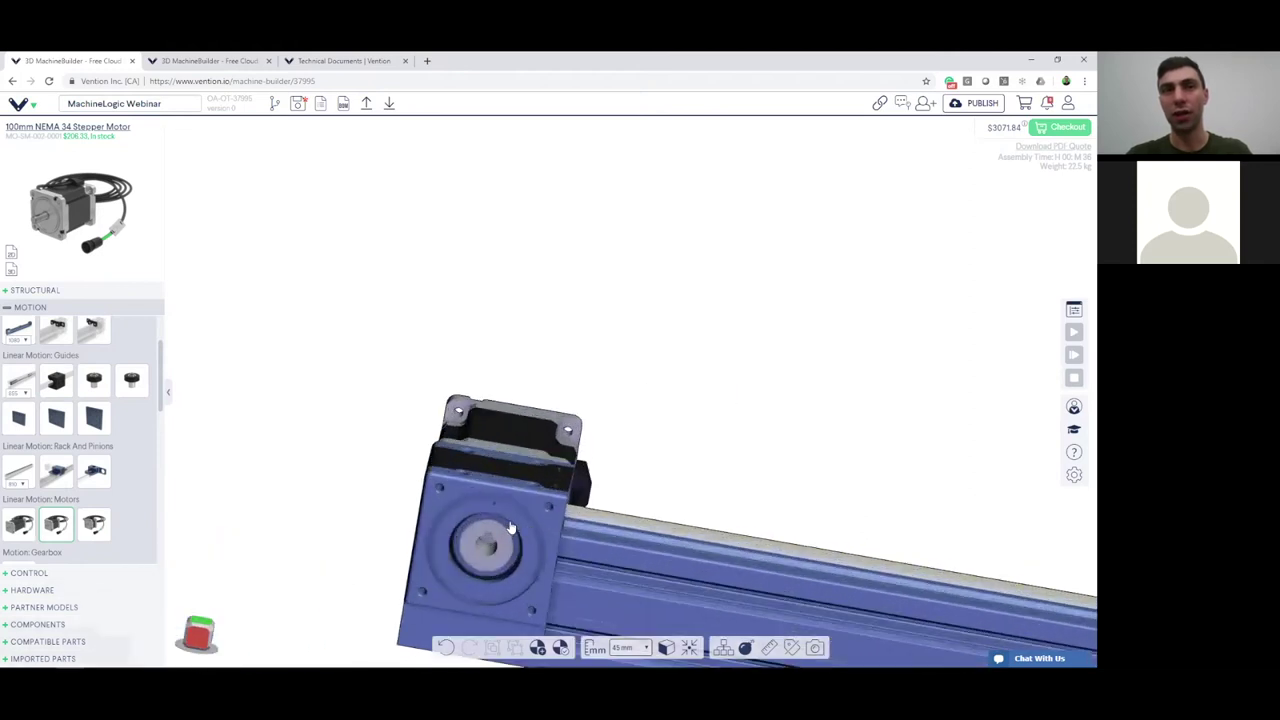
{"action": "scroll", "coordinate": [537, 543], "scroll_direction": "down", "scroll_amount": 3}
{"action": "right_click_drag", "start_coordinate": [576, 549], "coordinate": [463, 506]}
{"action": "scroll", "coordinate": [543, 510], "scroll_direction": "down", "scroll_amount": 2}
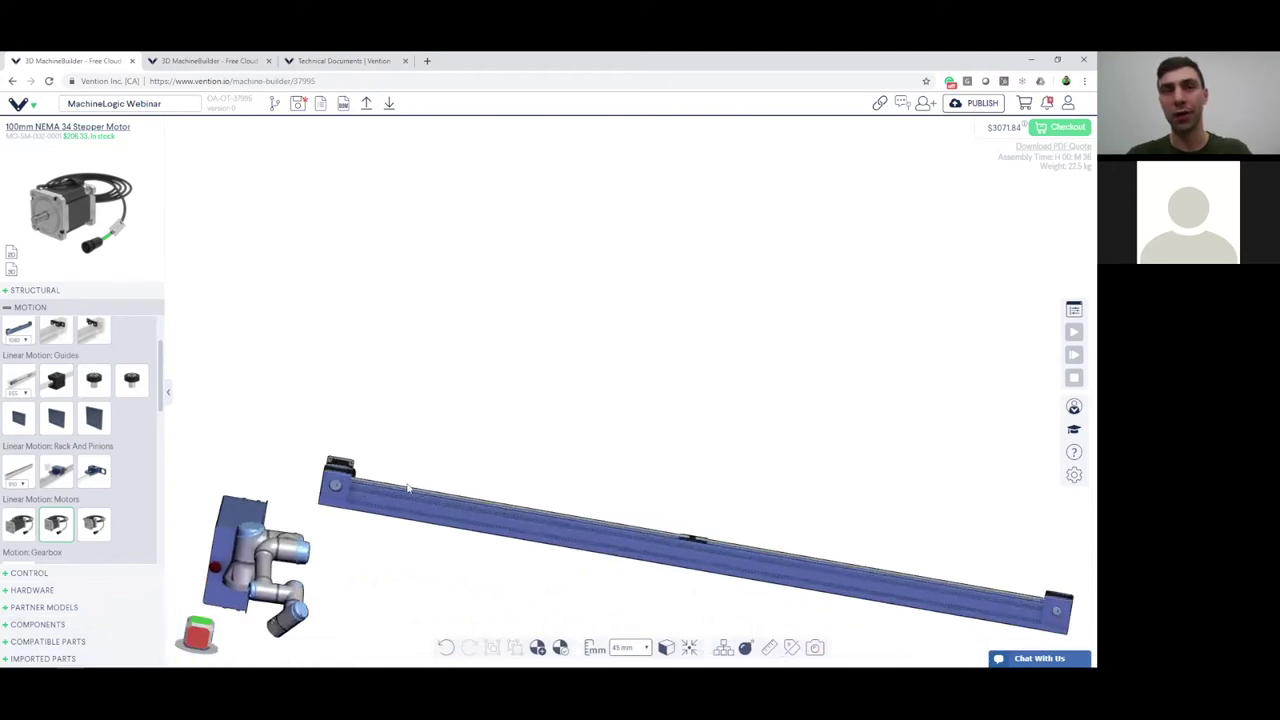
Select the stepper motor and examine how its shaft fits into the pulley of the timing belt actuator's end housing.
{"action": "left_click", "coordinate": [345, 468]}
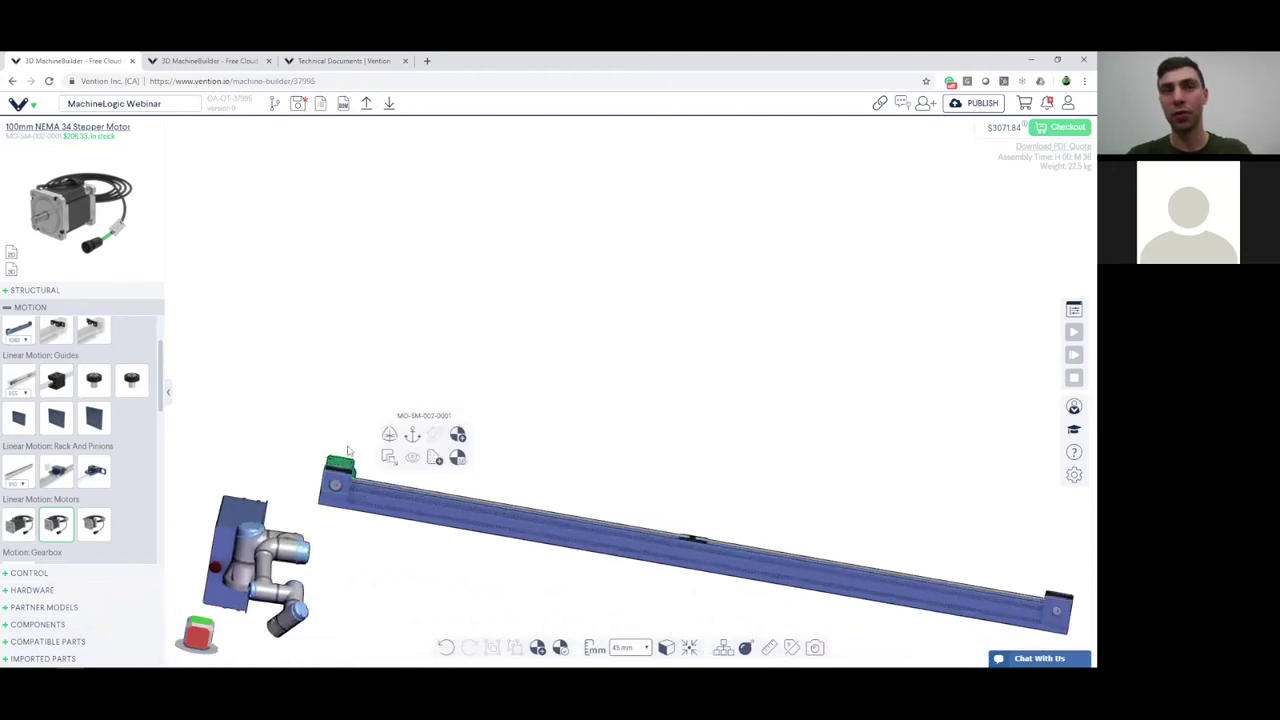
{"action": "scroll", "coordinate": [348, 458], "scroll_direction": "up", "scroll_amount": 2}
{"action": "scroll", "coordinate": [380, 460], "scroll_direction": "up", "scroll_amount": 4}
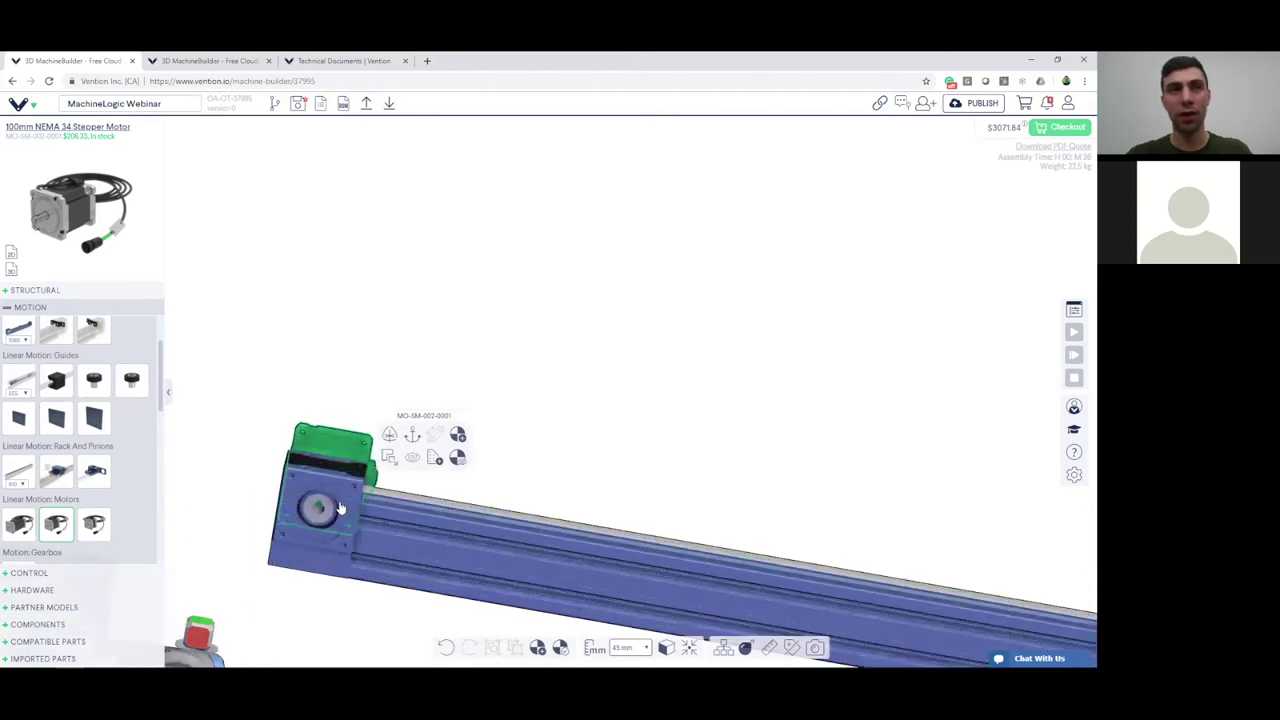
{"action": "left_click", "coordinate": [429, 367]}
{"action": "scroll", "coordinate": [397, 475], "scroll_direction": "up", "scroll_amount": 3}
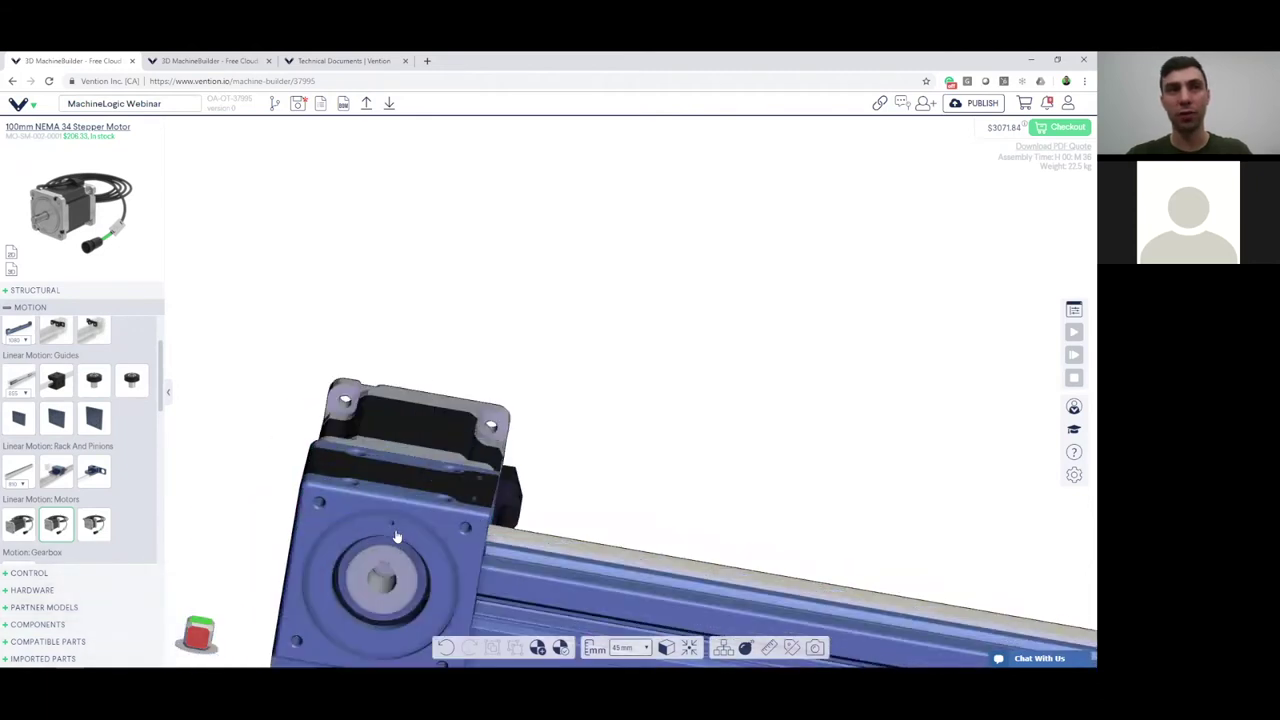
{"action": "left_click", "coordinate": [416, 443]}
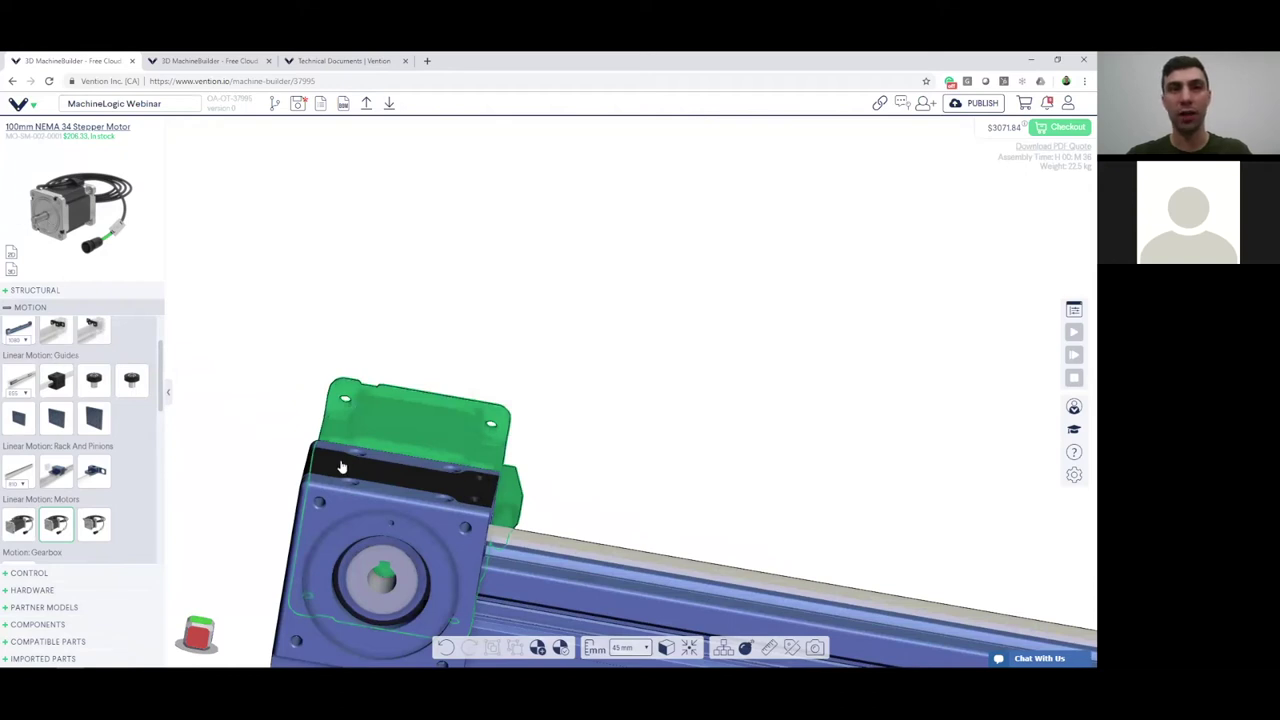
{"action": "scroll", "coordinate": [404, 451], "scroll_direction": "down", "scroll_amount": 3}
{"action": "scroll", "coordinate": [483, 461], "scroll_direction": "down", "scroll_amount": 2}
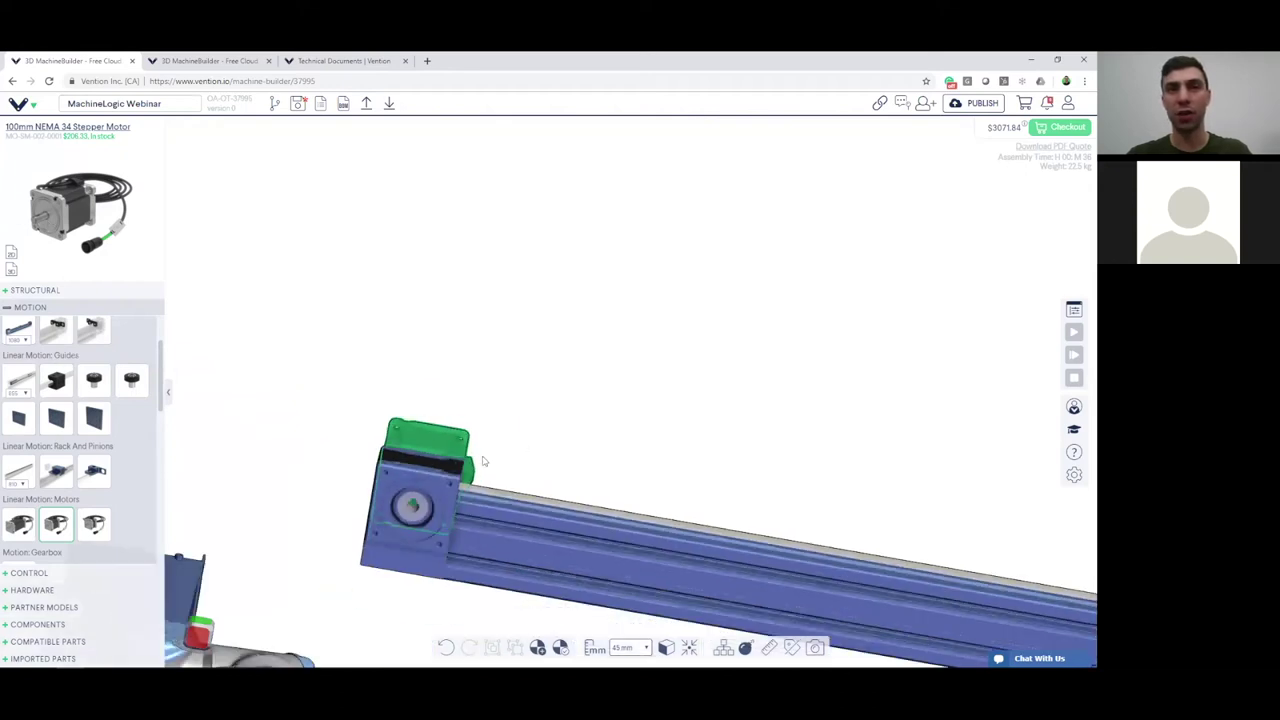
{"action": "scroll", "coordinate": [483, 460], "scroll_direction": "down", "scroll_amount": 3}
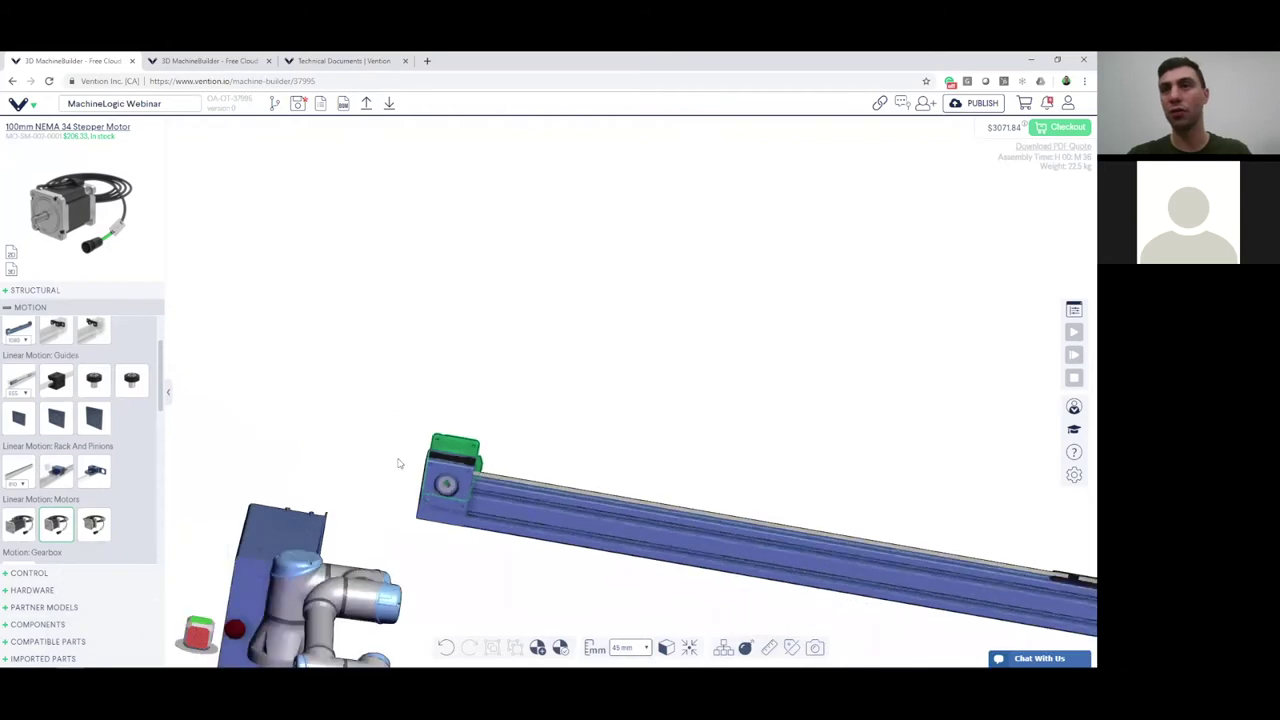
{"action": "scroll", "coordinate": [385, 455], "scroll_direction": "up", "scroll_amount": 4}
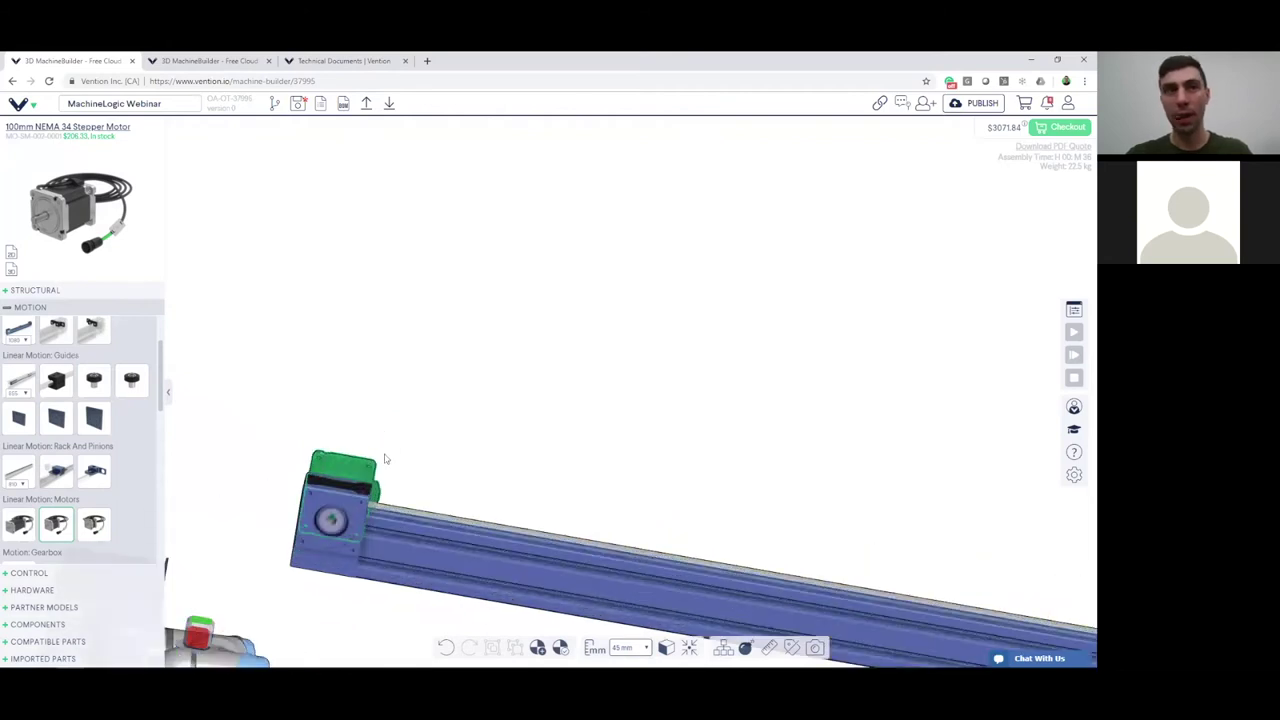
Examine the stepper motor and pulley bore on the timing belt actuator's end housing from several sides, next to the motion controller's connector face.
{"action": "mouse_move", "coordinate": [377, 472]}
{"action": "right_mouse_down"}
{"action": "mouse_move", "coordinate": [369, 489]}
{"action": "mouse_move", "coordinate": [389, 478]}
{"action": "right_mouse_up"}
{"action": "right_click", "coordinate": [389, 478]}
{"action": "left_click", "coordinate": [432, 468]}
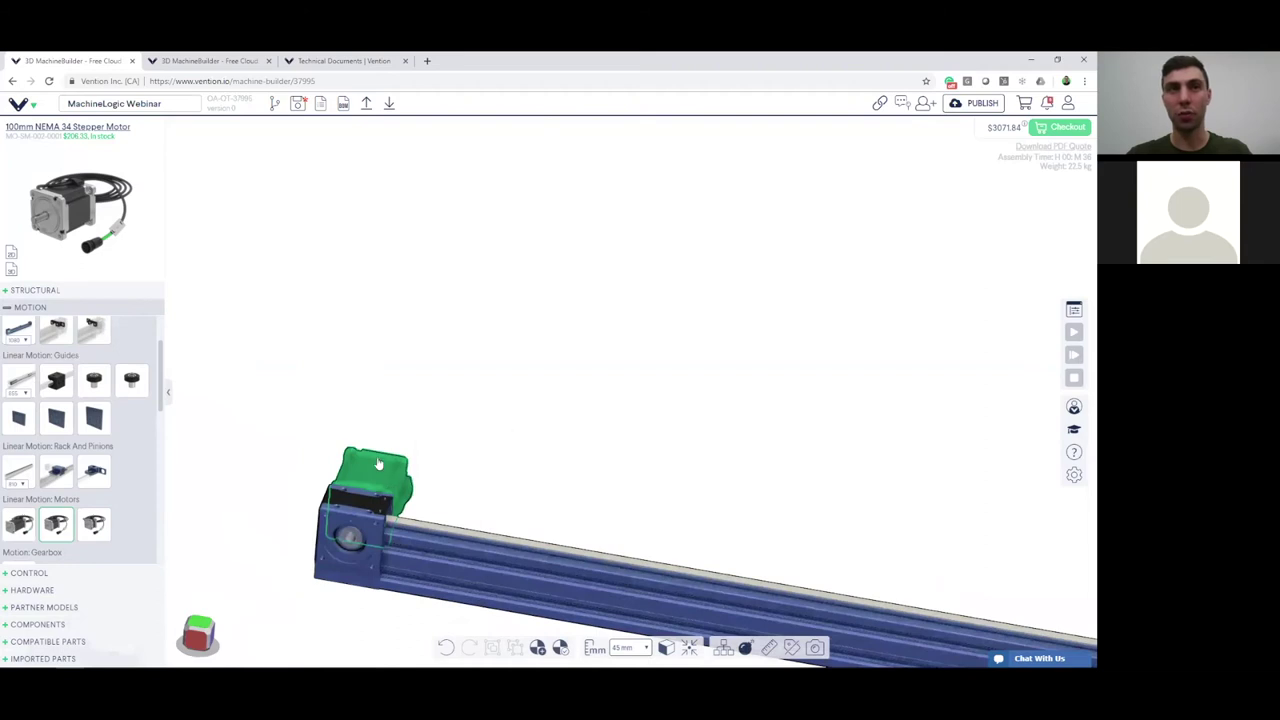
{"action": "left_click", "coordinate": [346, 552]}
{"action": "scroll", "coordinate": [360, 532], "scroll_direction": "up", "scroll_amount": 3}
{"action": "right_click_drag", "start_coordinate": [397, 503], "coordinate": [491, 528]}
{"action": "scroll", "coordinate": [490, 528], "scroll_direction": "down", "scroll_amount": 5}
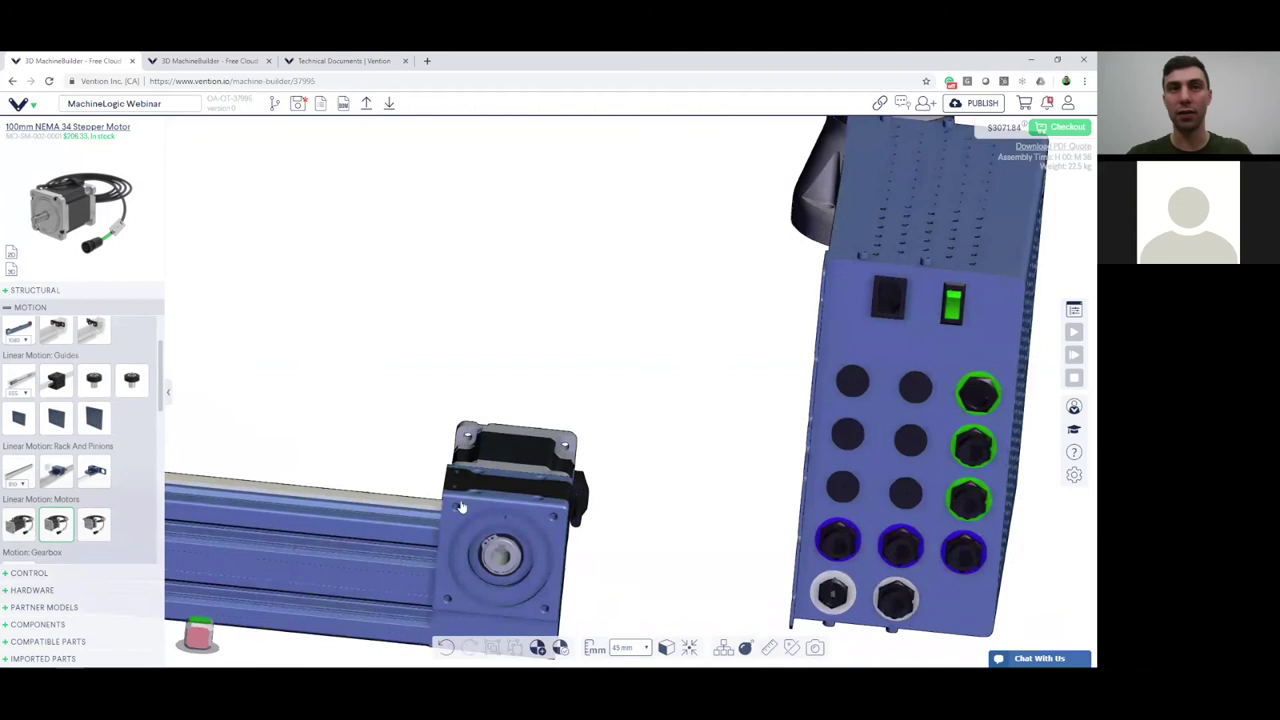
{"action": "scroll", "coordinate": [224, 502], "scroll_direction": "down", "scroll_amount": 1}
{"action": "scroll", "coordinate": [550, 537], "scroll_direction": "up", "scroll_amount": 5}
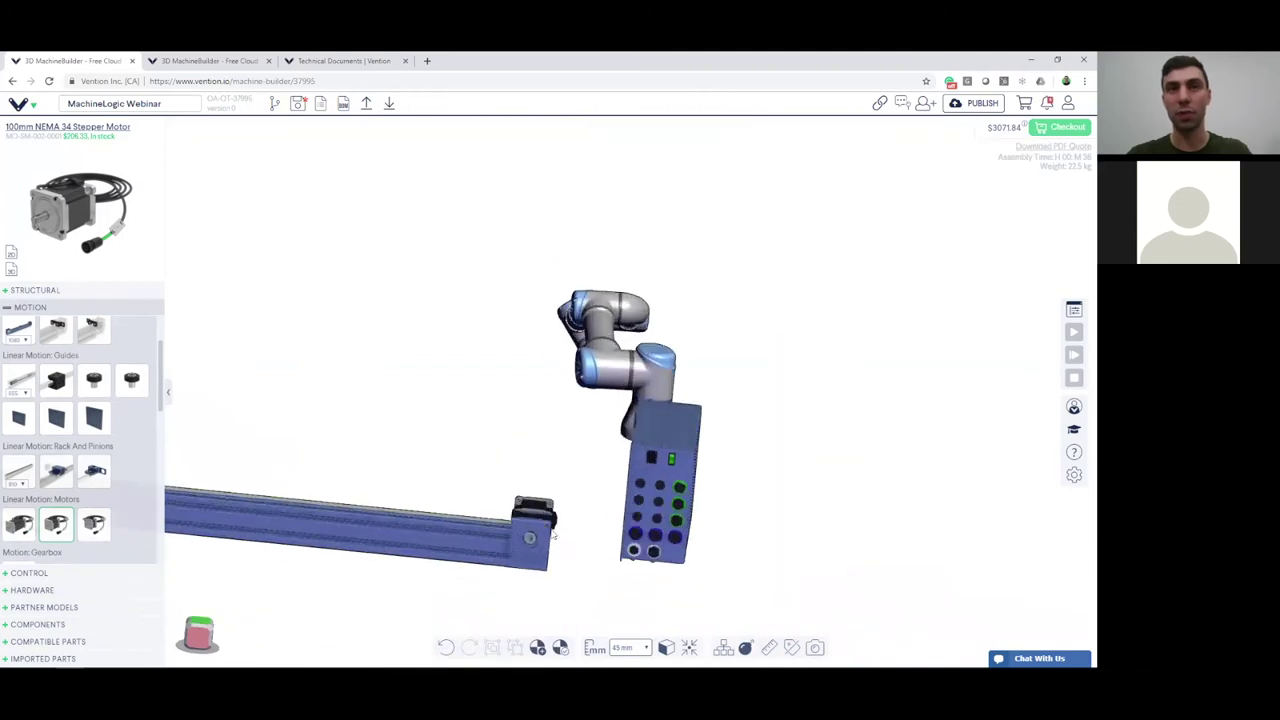
{"action": "right_click_drag", "start_coordinate": [560, 516], "coordinate": [583, 537]}
{"action": "middle_click_drag", "start_coordinate": [583, 537], "coordinate": [651, 557]}
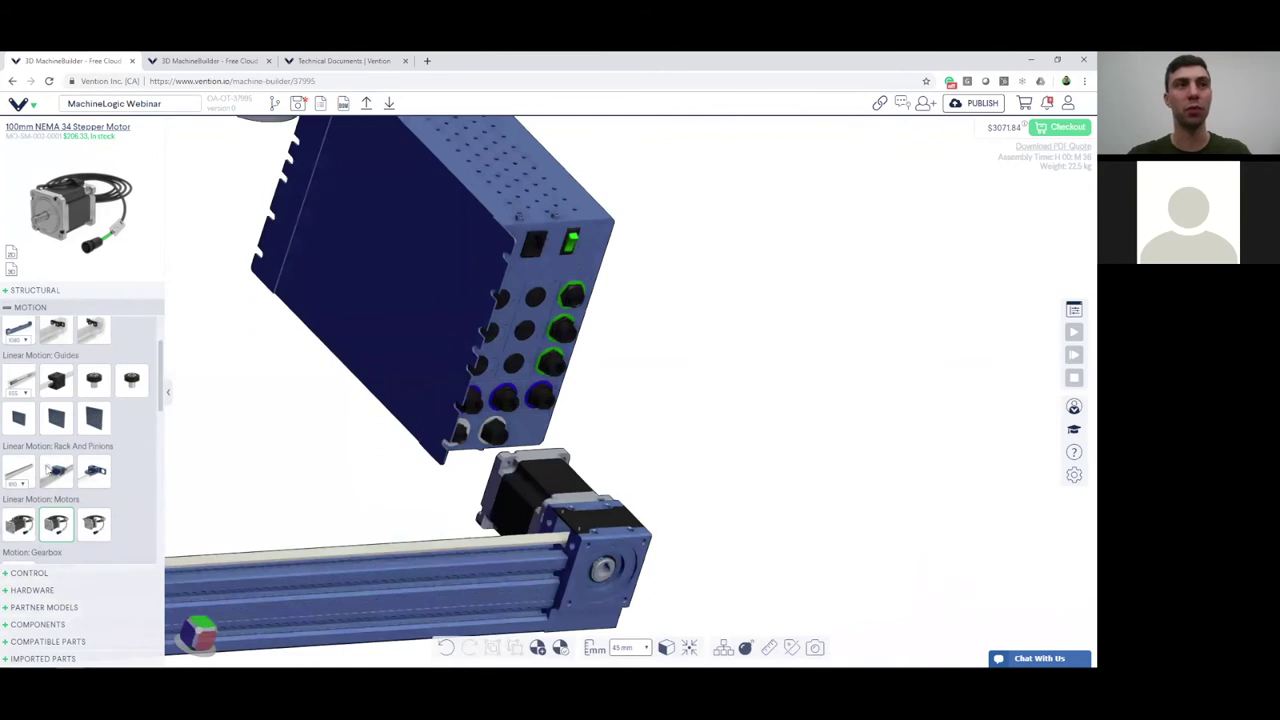
Mount a Left End Stop for TB Actuator on the motor-side end housing of the timing belt actuator and check its fit.
{"action": "left_click", "coordinate": [56, 471]}
{"action": "scroll", "coordinate": [630, 555], "scroll_direction": "down", "scroll_amount": 3}
{"action": "scroll", "coordinate": [630, 555], "scroll_direction": "down", "scroll_amount": 2}
{"action": "scroll", "coordinate": [600, 535], "scroll_direction": "up", "scroll_amount": 5}
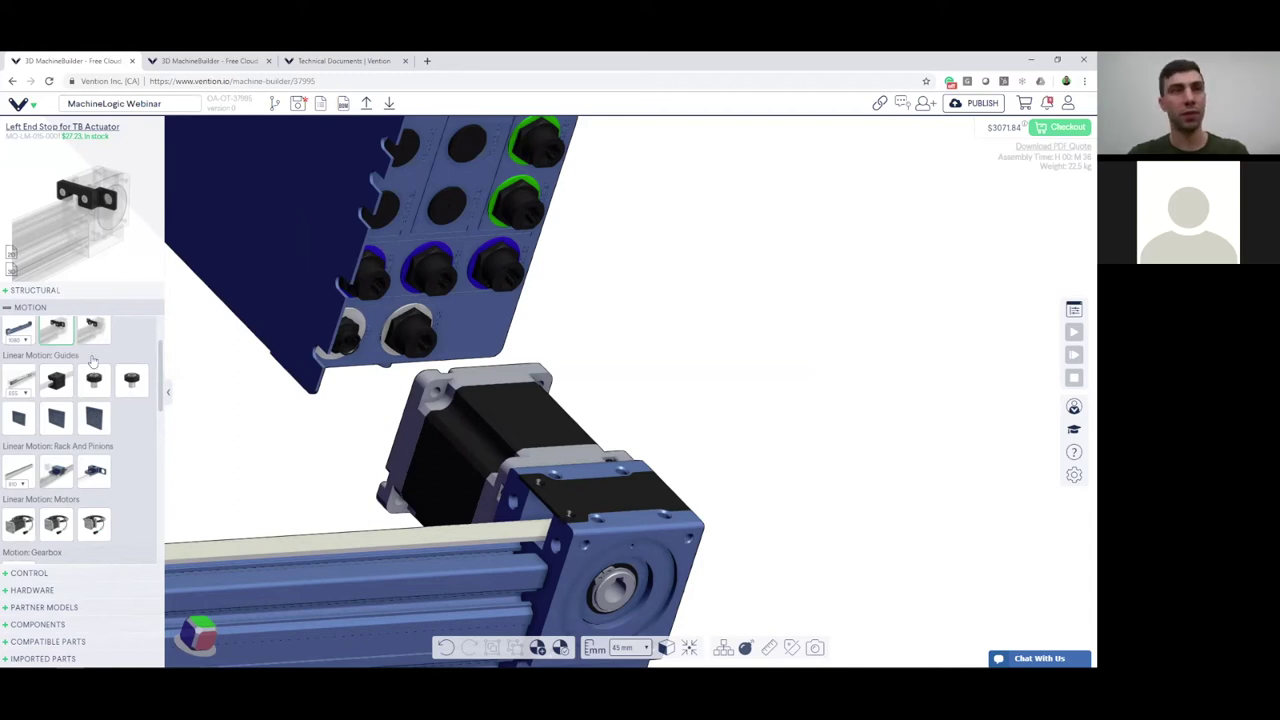
{"action": "scroll", "coordinate": [94, 378], "scroll_direction": "up", "scroll_amount": 2}
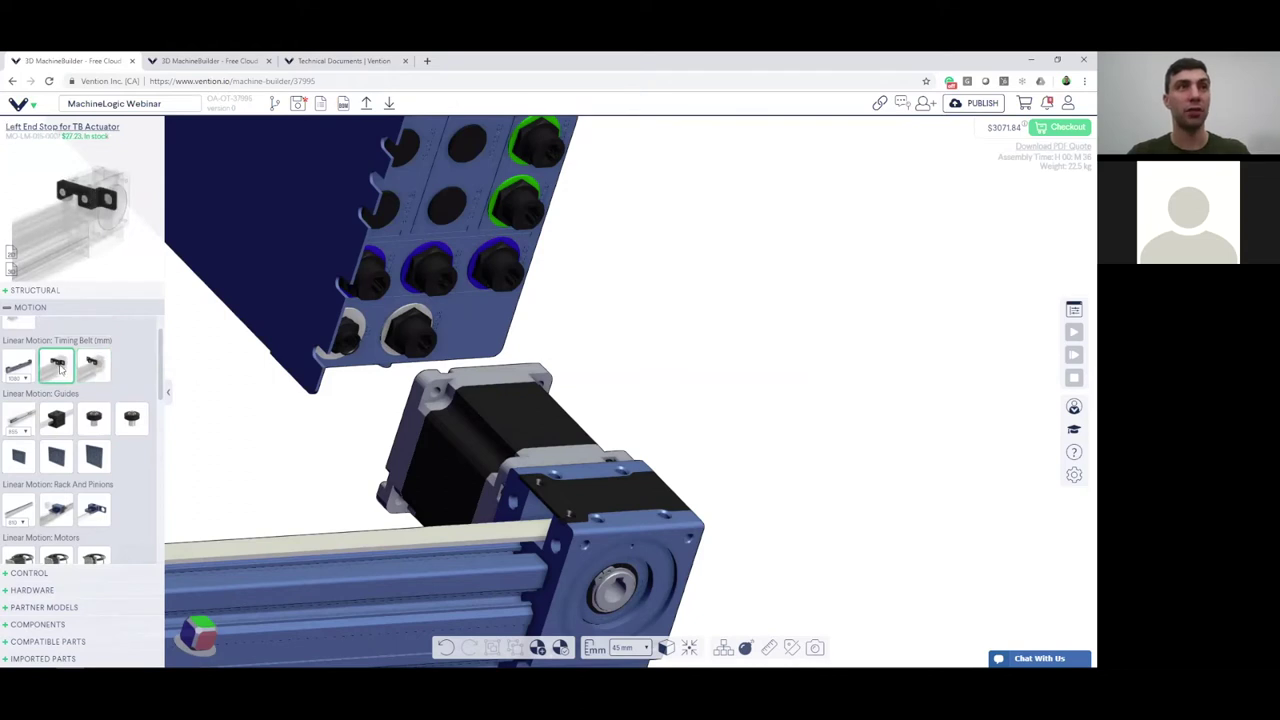
{"action": "scroll", "coordinate": [554, 491], "scroll_direction": "down", "scroll_amount": 3}
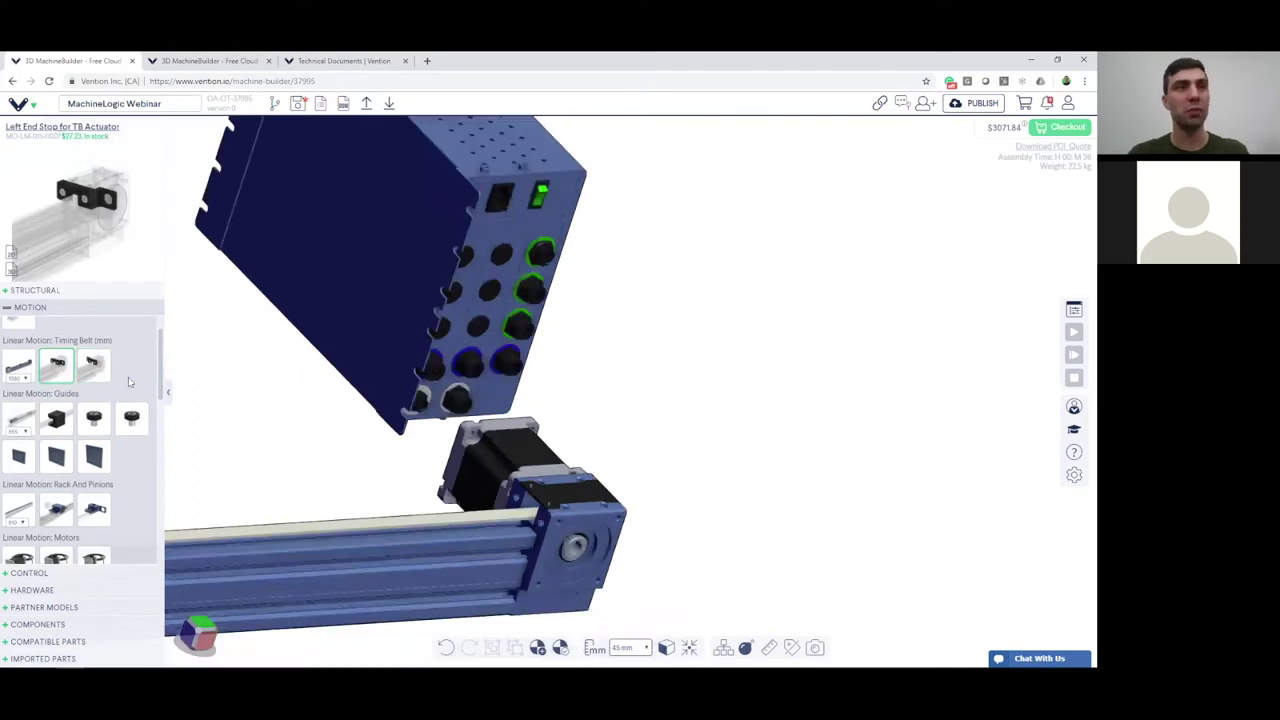
{"action": "left_click_drag", "start_coordinate": [57, 366], "coordinate": [545, 540]}
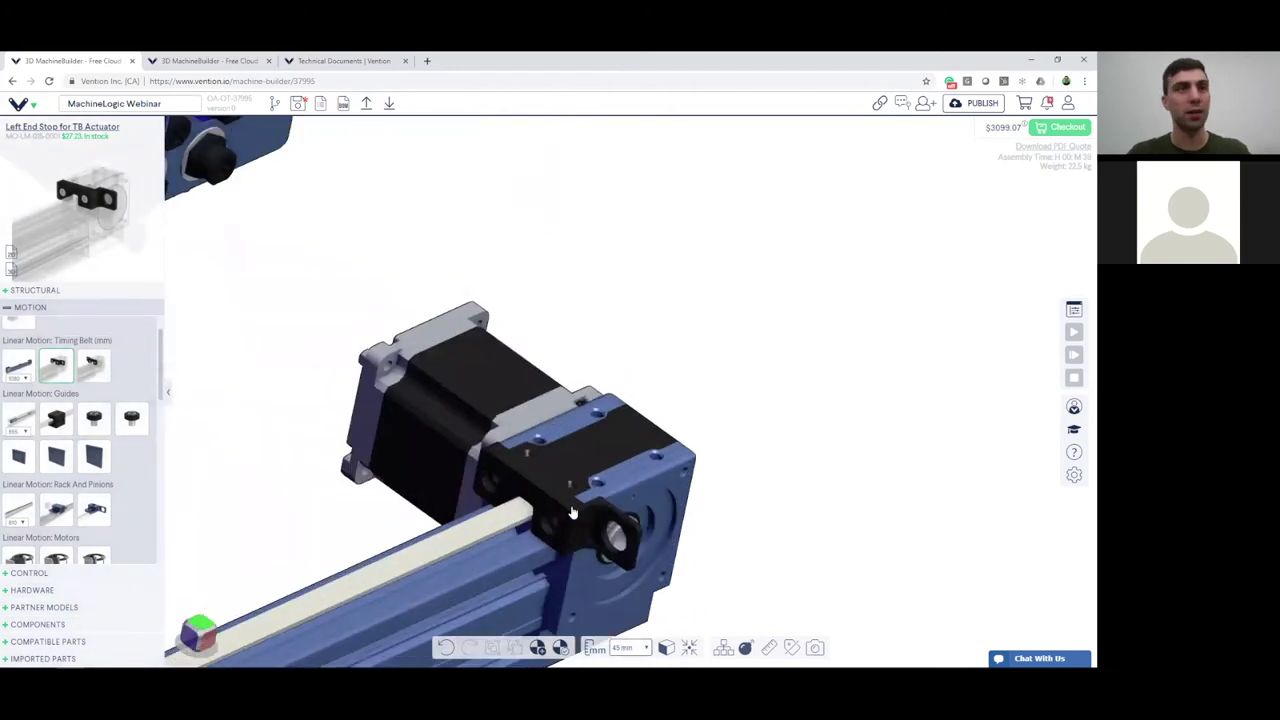
{"action": "middle_click_drag", "start_coordinate": [572, 514], "coordinate": [537, 491]}
{"action": "scroll", "coordinate": [499, 470], "scroll_direction": "up", "scroll_amount": 3}
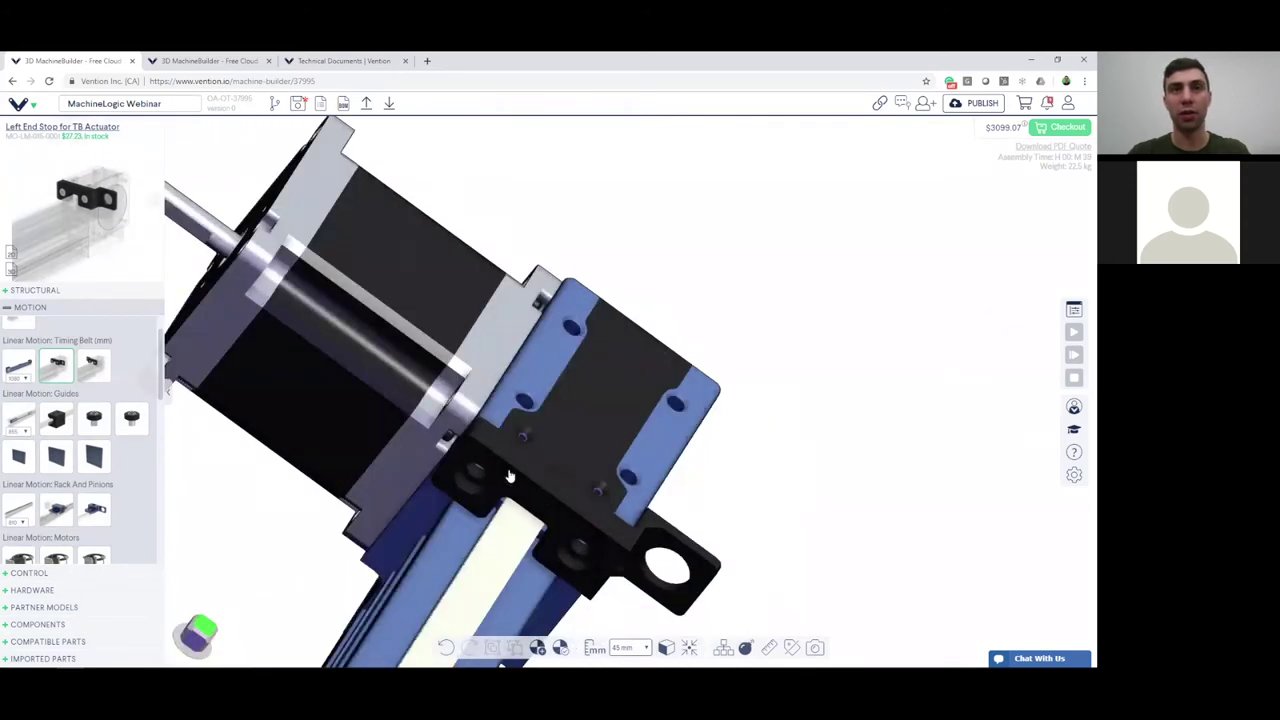
{"action": "scroll", "coordinate": [500, 470], "scroll_direction": "down", "scroll_amount": 1}
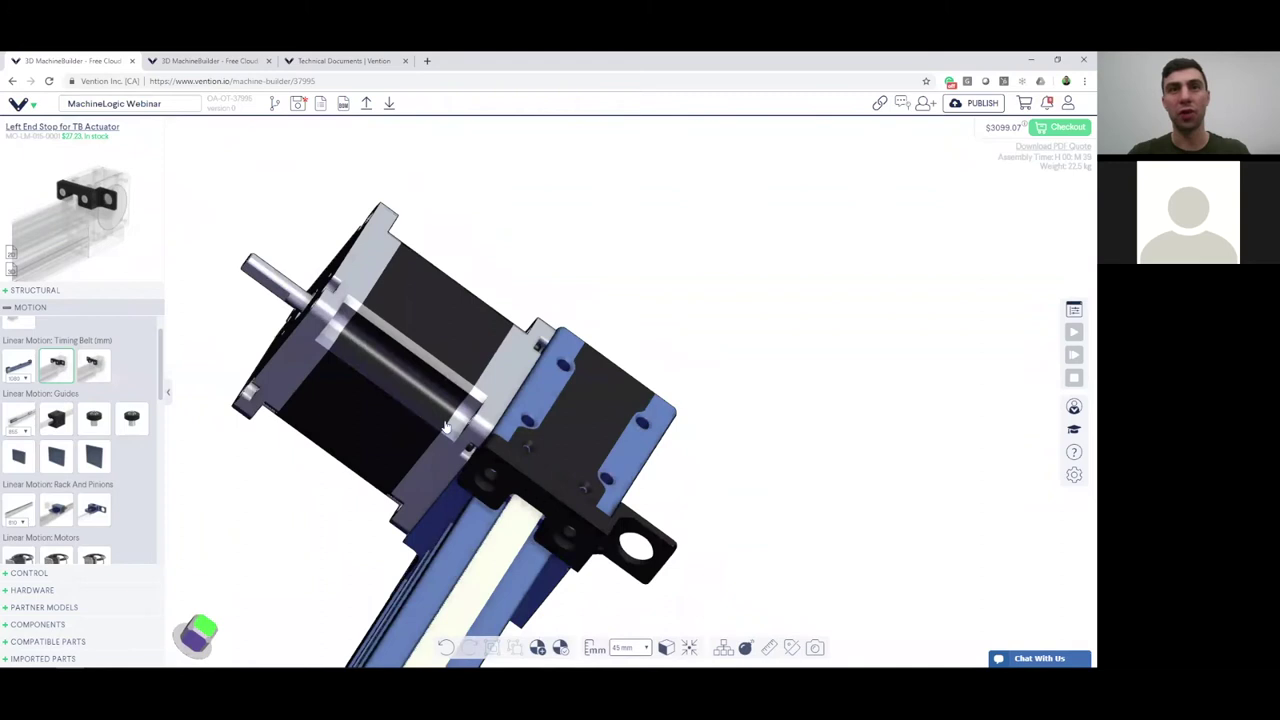
{"action": "middle_click_drag", "start_coordinate": [405, 418], "coordinate": [323, 480]}
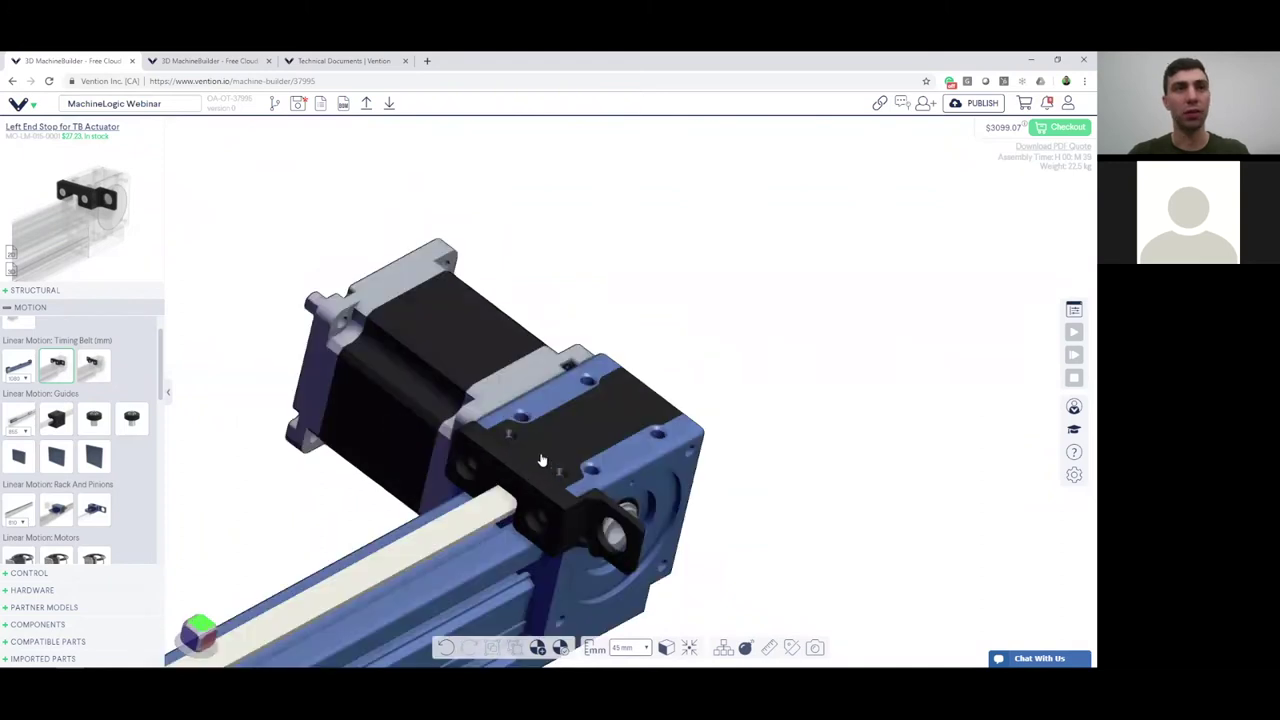
{"action": "middle_click_drag", "start_coordinate": [540, 460], "coordinate": [478, 450]}
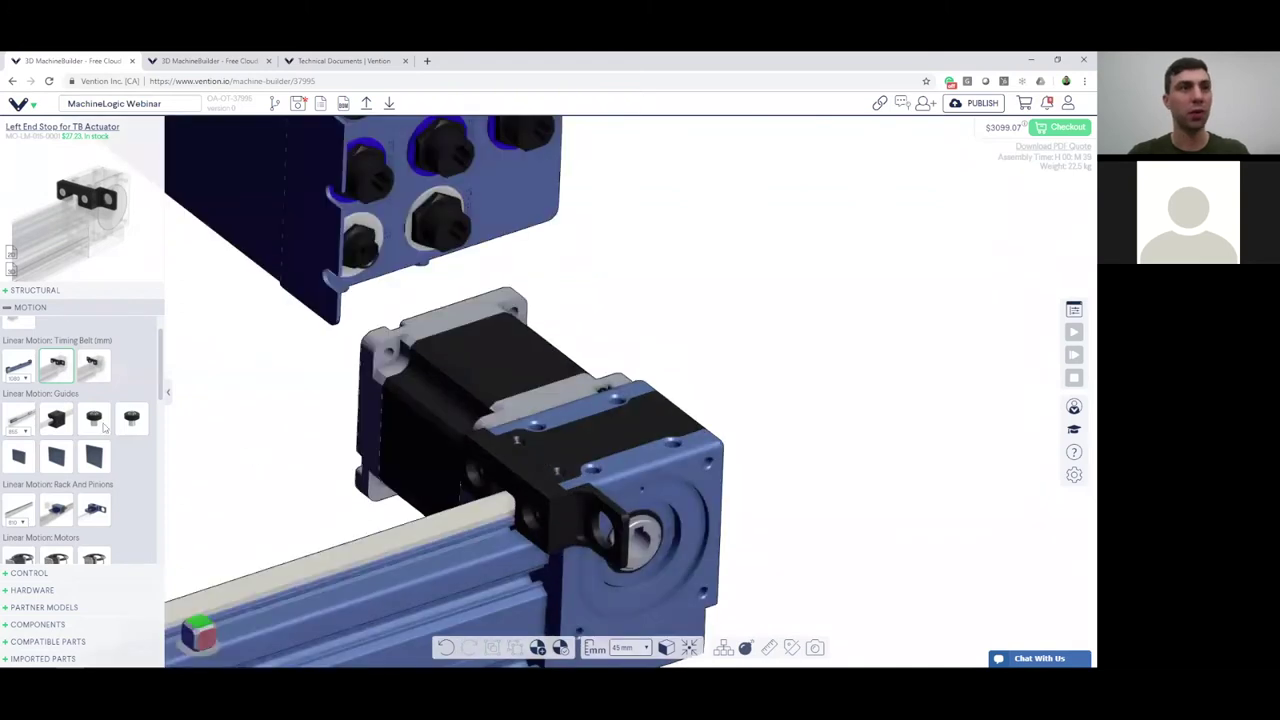
Fit an M18 Inductive Proximity Sensor into the hole of the left end stop beside the stepper motor.
{"action": "left_click", "coordinate": [44, 574]}
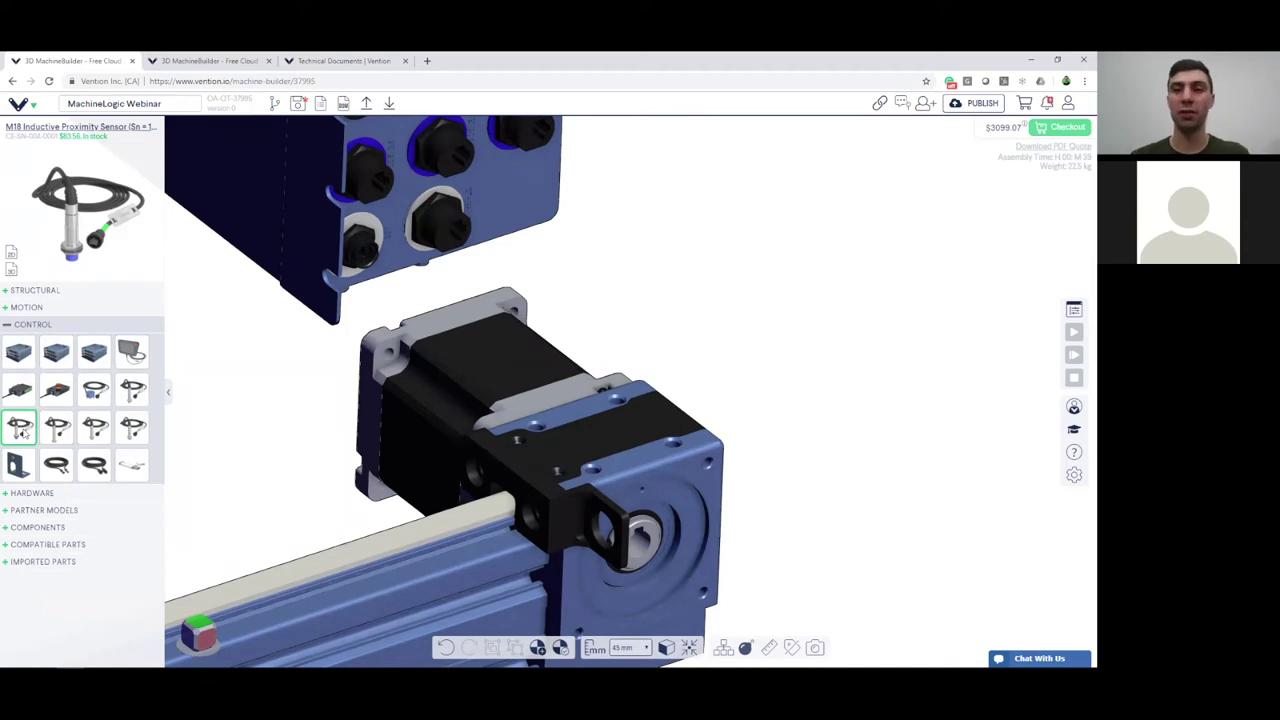
{"action": "left_click_drag", "start_coordinate": [20, 430], "coordinate": [617, 557]}
{"action": "scroll", "coordinate": [617, 550], "scroll_direction": "down", "scroll_amount": 5}
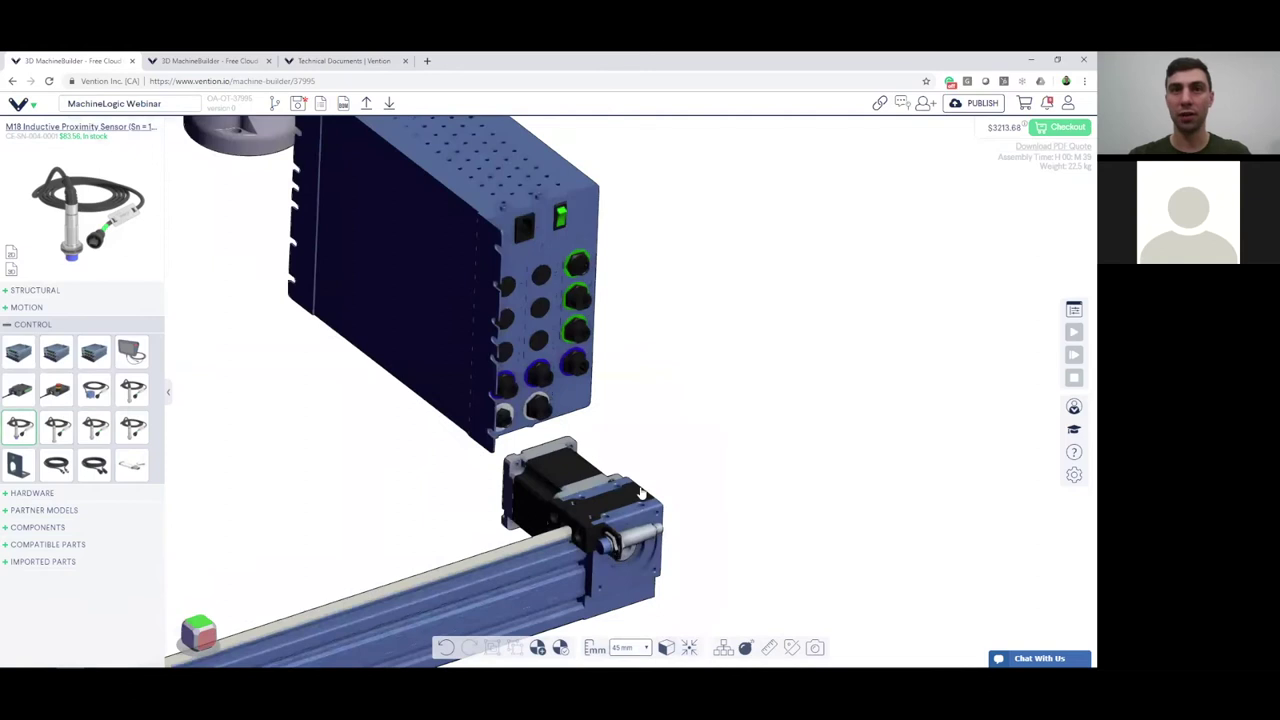
{"action": "scroll", "coordinate": [590, 500], "scroll_direction": "up", "scroll_amount": 2}
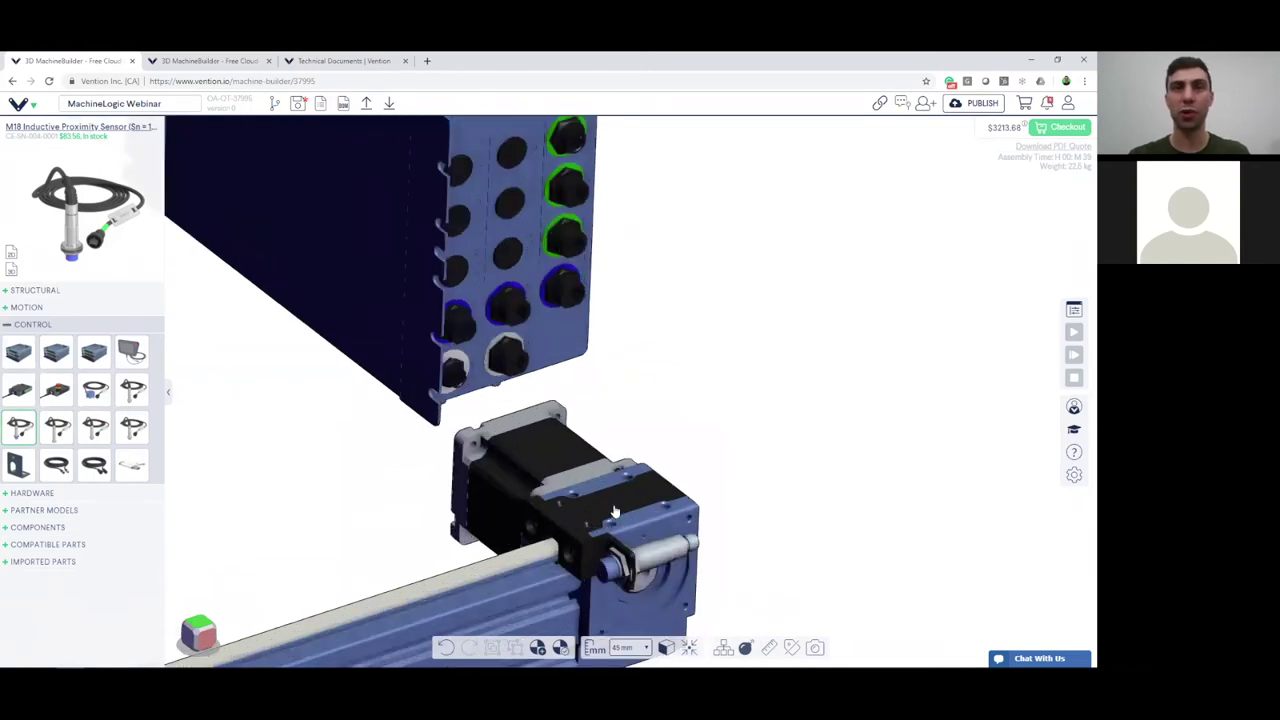
{"action": "scroll", "coordinate": [540, 510], "scroll_direction": "up", "scroll_amount": 3}
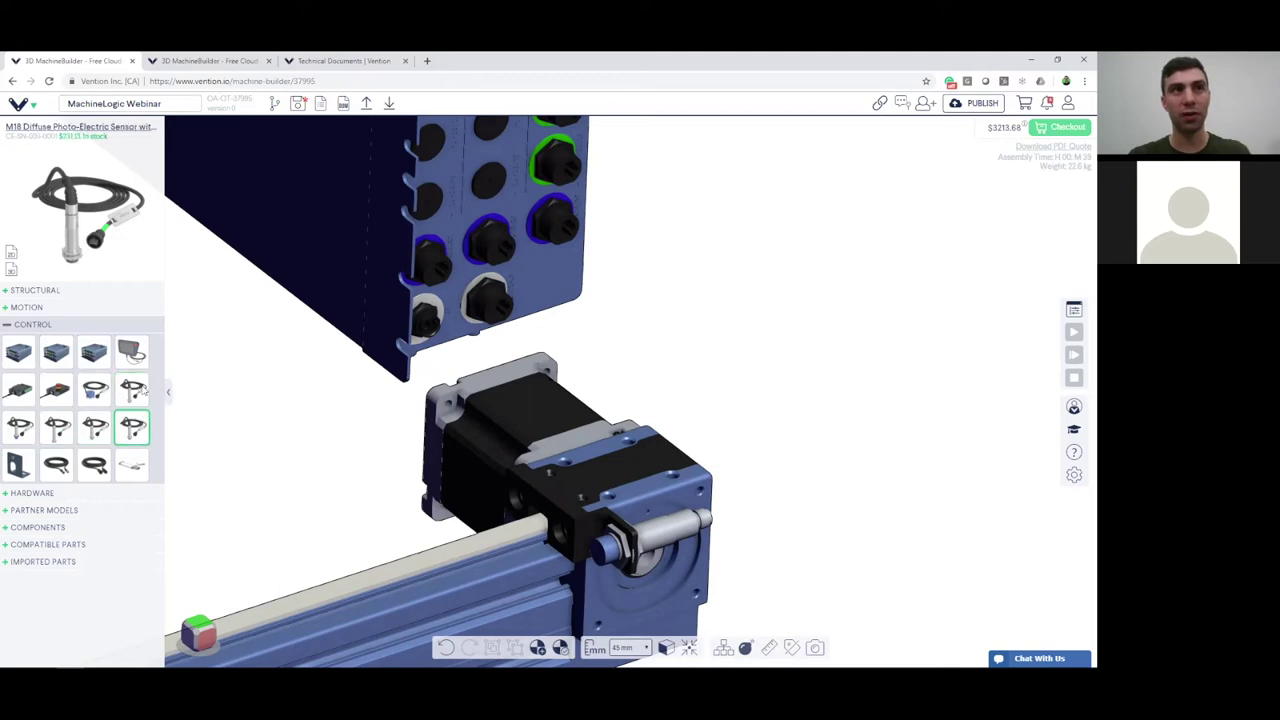
{"action": "scroll", "coordinate": [262, 430], "scroll_direction": "down", "scroll_amount": 3}
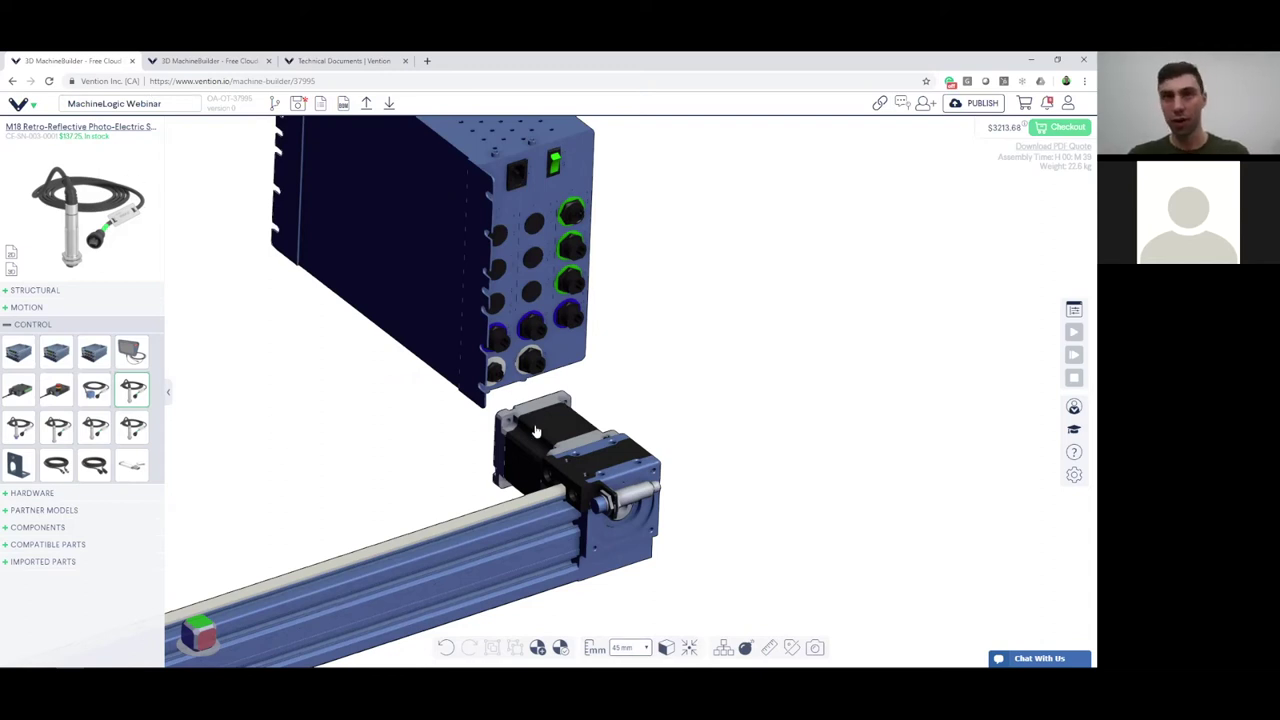
{"action": "scroll", "coordinate": [536, 428], "scroll_direction": "down", "scroll_amount": 2}
{"action": "scroll", "coordinate": [683, 455], "scroll_direction": "down", "scroll_amount": 3}
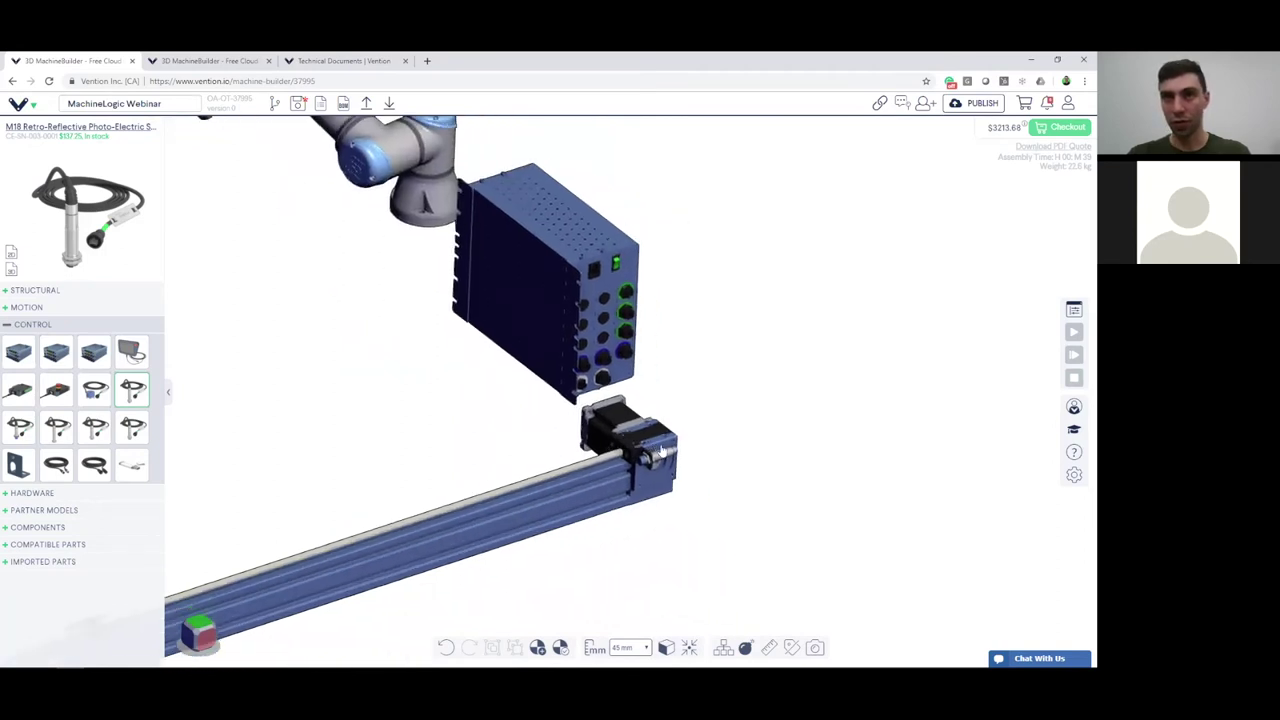
{"action": "left_click", "coordinate": [659, 456]}
{"action": "left_click", "coordinate": [486, 433]}
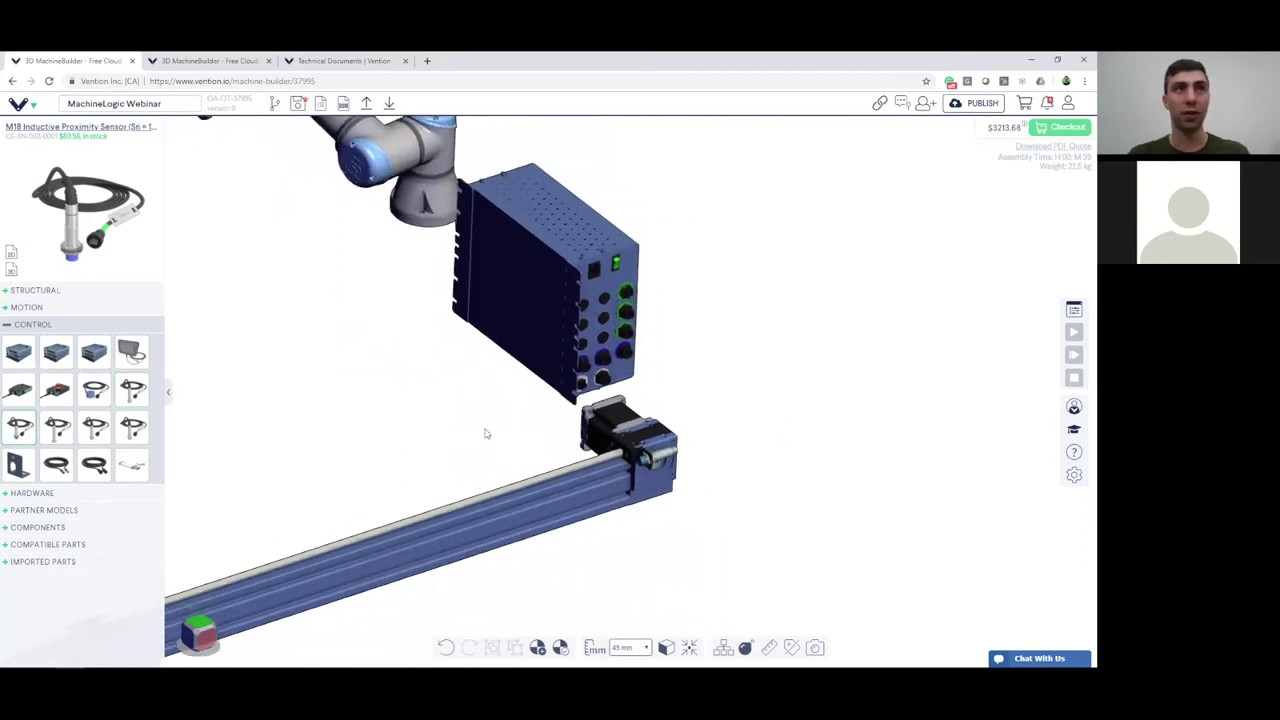
Mount a Right End Stop for TB Actuator on the end housing opposite the stepper motor.
{"action": "left_click_drag", "start_coordinate": [531, 435], "coordinate": [574, 430]}
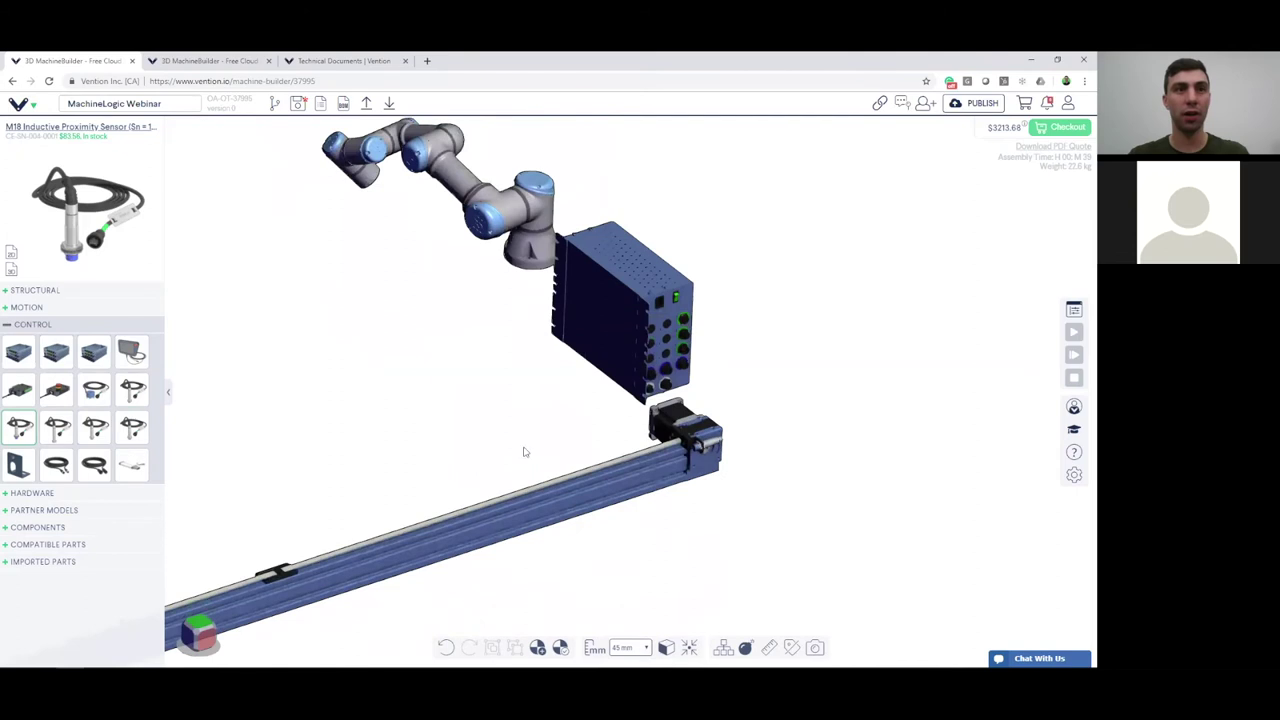
{"action": "scroll", "coordinate": [450, 450], "scroll_direction": "down", "scroll_amount": 5}
{"action": "scroll", "coordinate": [410, 530], "scroll_direction": "up", "scroll_amount": 8}
{"action": "scroll", "coordinate": [407, 545], "scroll_direction": "up", "scroll_amount": 5}
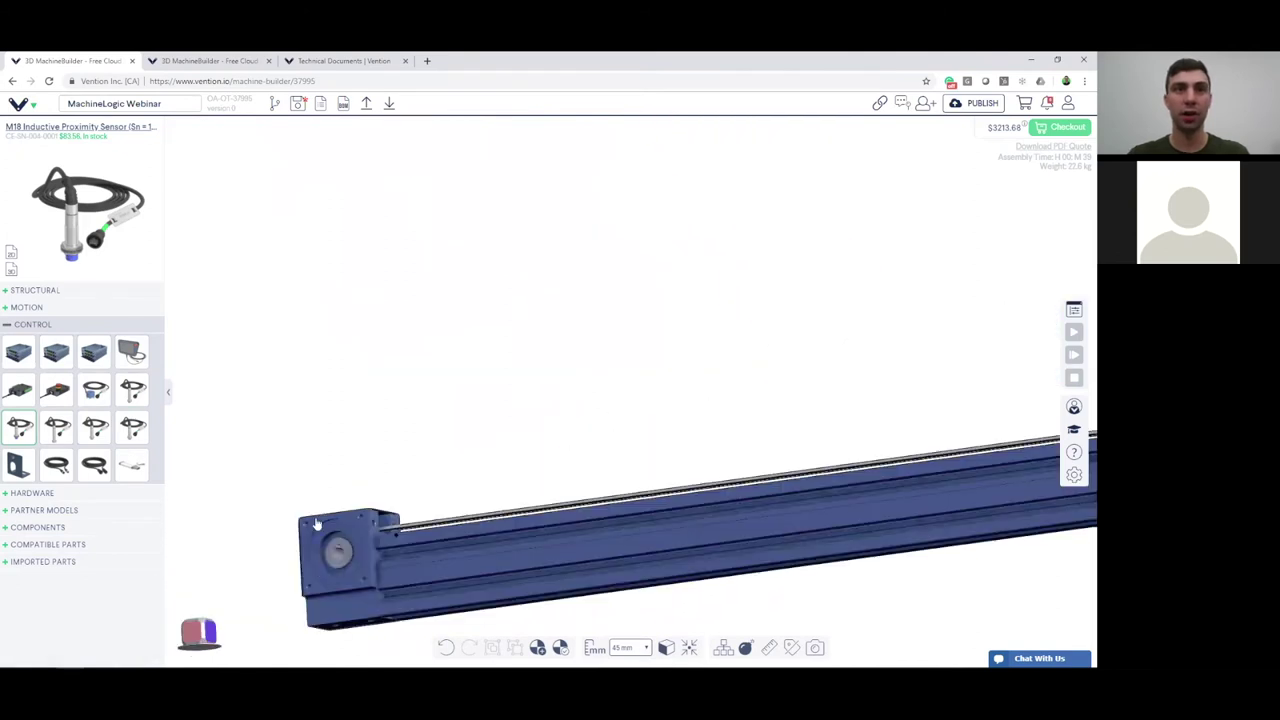
{"action": "left_click", "coordinate": [52, 310]}
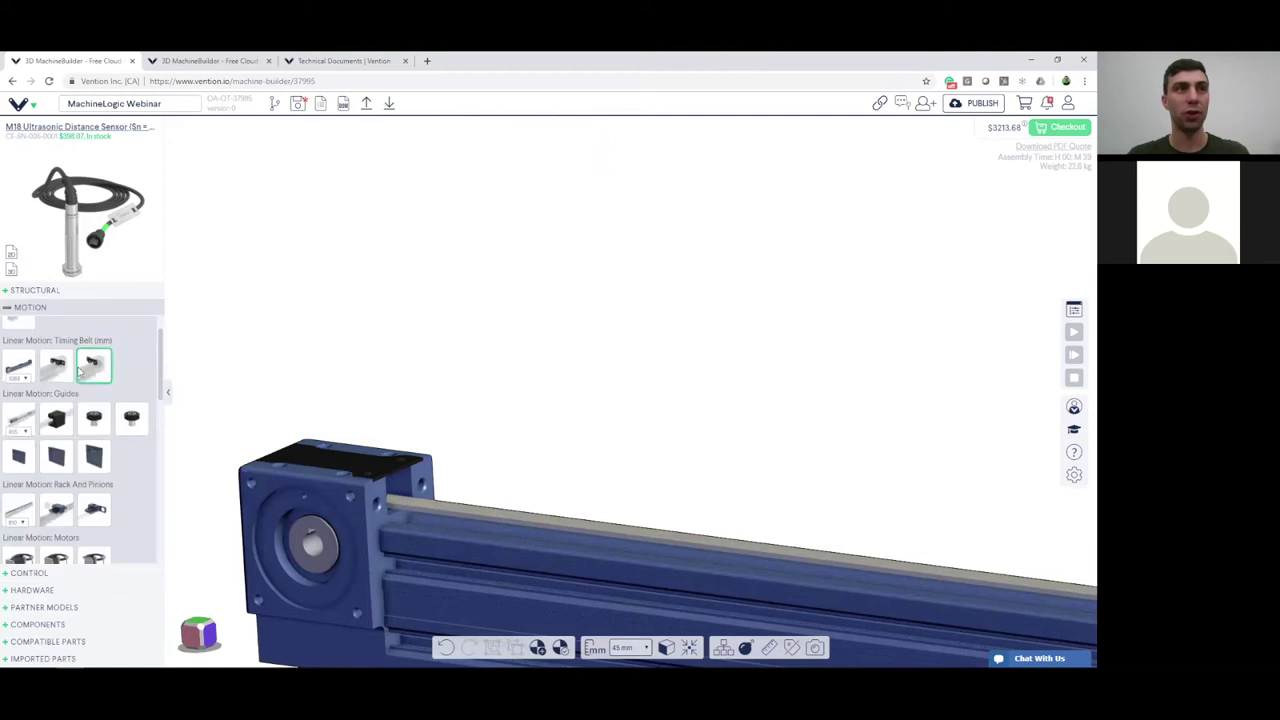
{"action": "left_click_drag", "start_coordinate": [93, 366], "coordinate": [381, 490]}
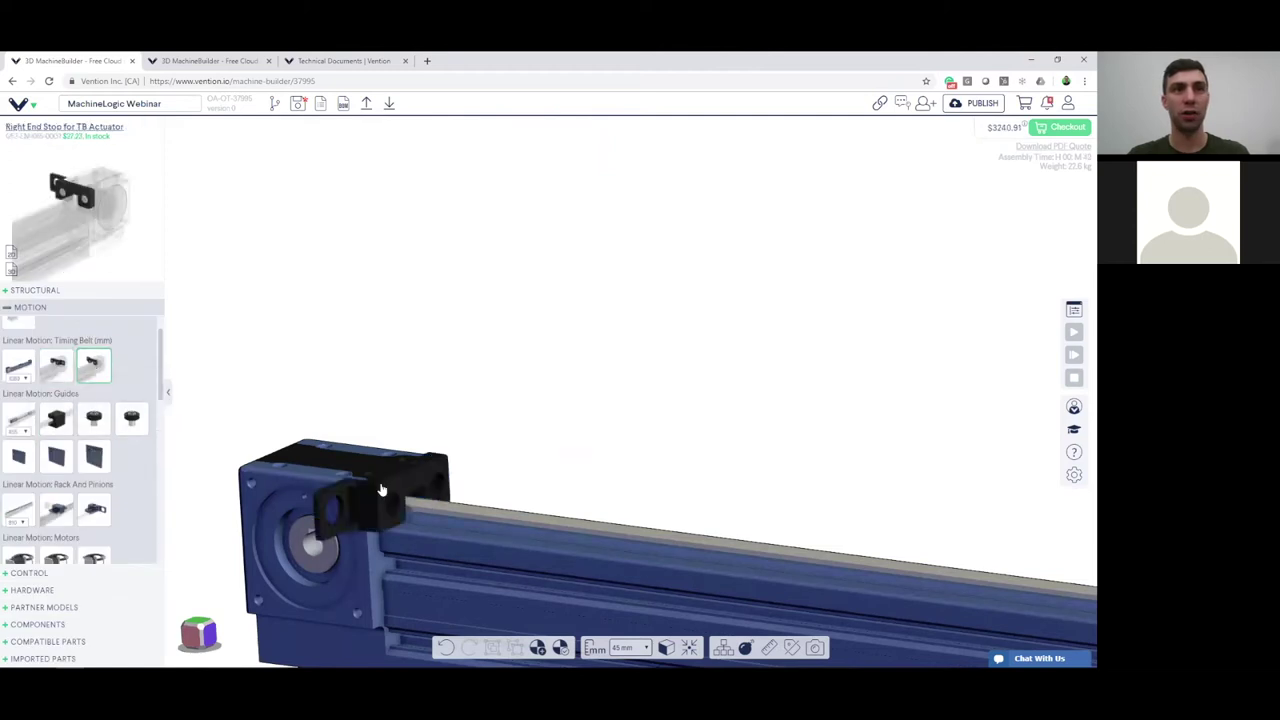
{"action": "scroll", "coordinate": [381, 490], "scroll_direction": "down", "scroll_amount": 3}
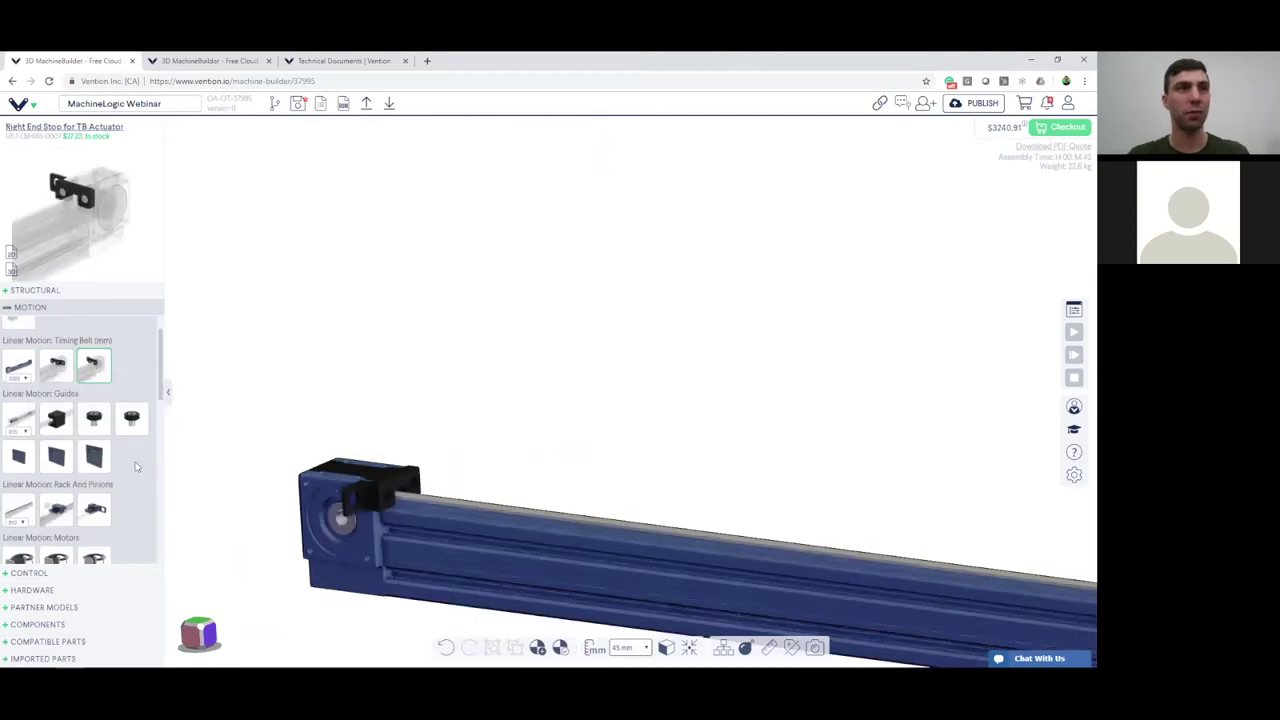
Fit a second M18 Inductive Proximity Sensor into the right end stop at the actuator's motorless end.
{"action": "left_click", "coordinate": [68, 570]}
{"action": "left_click_drag", "start_coordinate": [22, 433], "coordinate": [316, 496]}
{"action": "scroll", "coordinate": [429, 490], "scroll_direction": "down", "scroll_amount": 3}
{"action": "left_click_drag", "start_coordinate": [443, 507], "coordinate": [500, 539]}
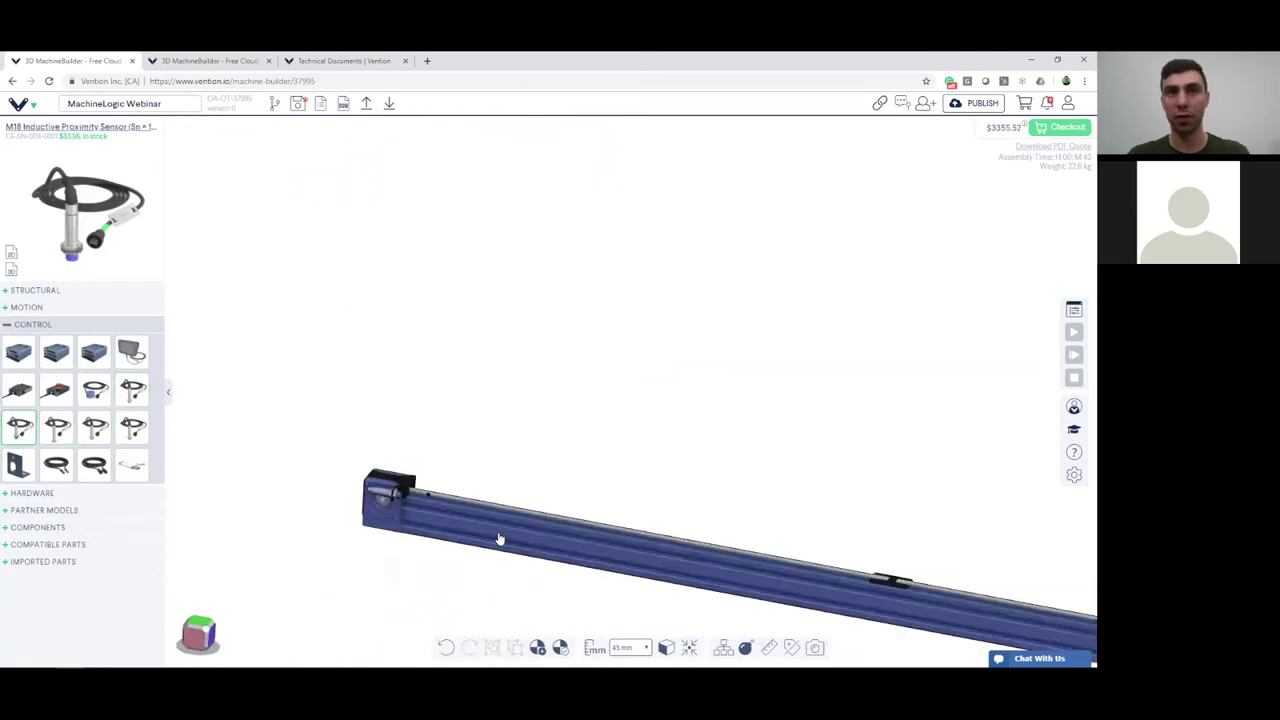
Examine the whole timing belt actuator with its carriage, motor, end stops and sensors beside the robot and motion controller.
{"action": "scroll", "coordinate": [500, 539], "scroll_direction": "down", "scroll_amount": 2}
{"action": "right_click_drag", "start_coordinate": [500, 539], "coordinate": [331, 471]}
{"action": "scroll", "coordinate": [331, 468], "scroll_direction": "down", "scroll_amount": 3}
{"action": "right_click_drag", "start_coordinate": [520, 500], "coordinate": [528, 508]}
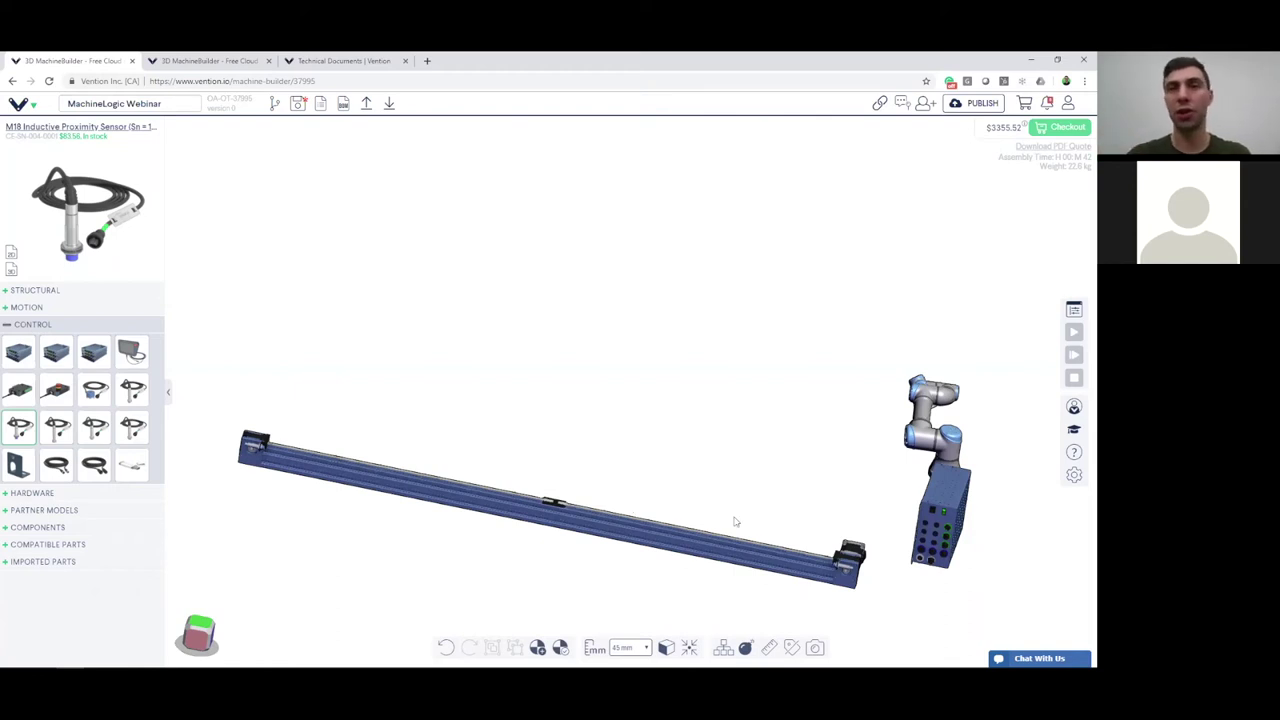
{"action": "left_click_drag", "start_coordinate": [637, 542], "coordinate": [609, 540]}
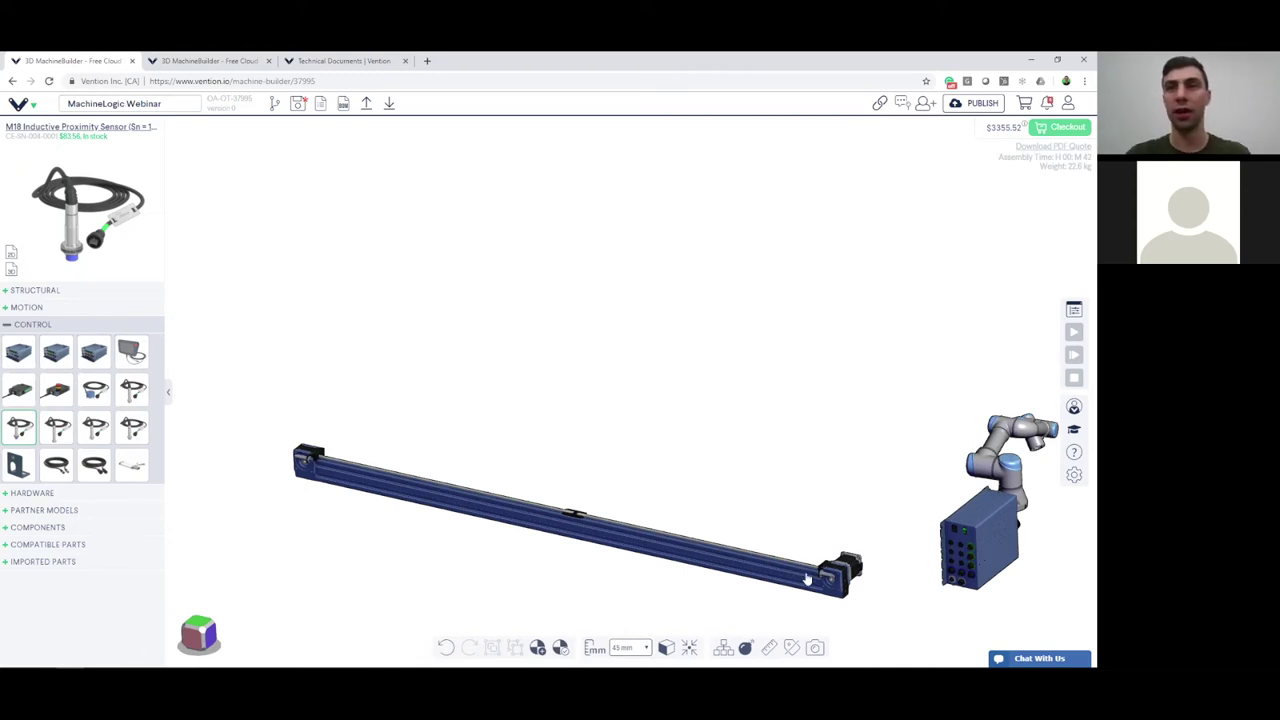
{"action": "scroll", "coordinate": [803, 575], "scroll_direction": "up", "scroll_amount": 2}
{"action": "scroll", "coordinate": [800, 571], "scroll_direction": "down", "scroll_amount": 3}
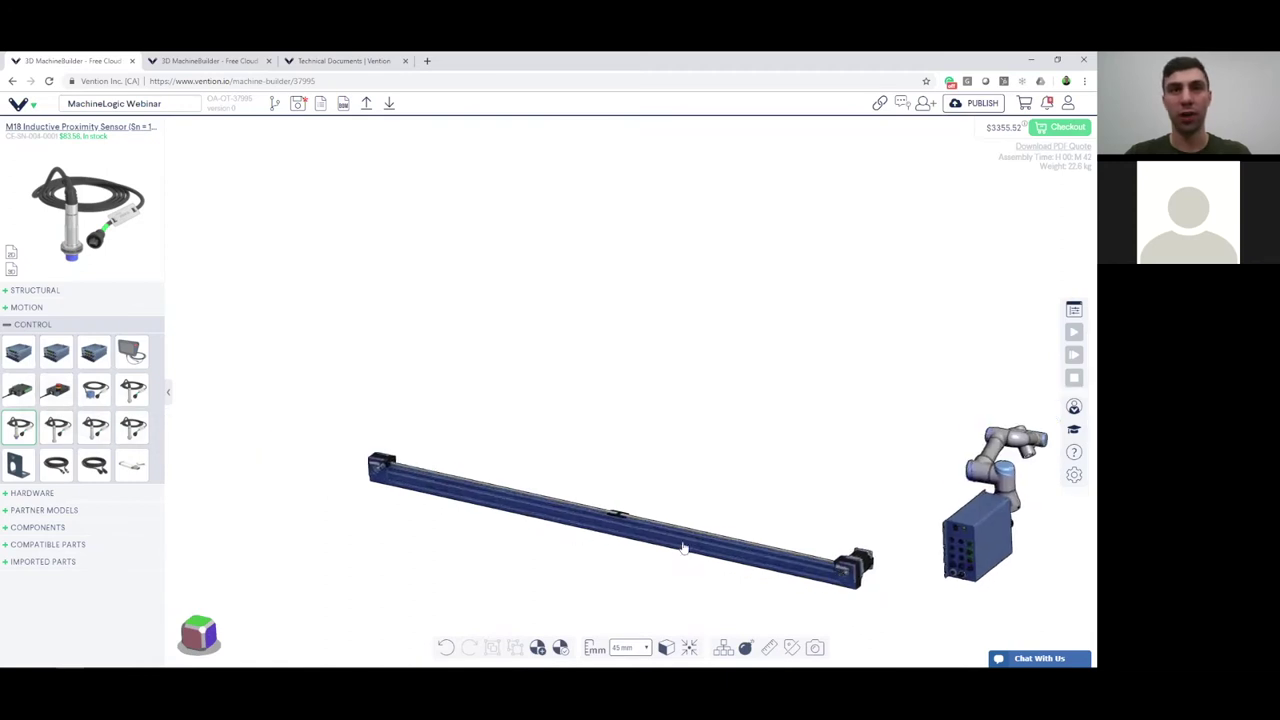
{"action": "right_click_drag", "start_coordinate": [795, 559], "coordinate": [866, 563]}
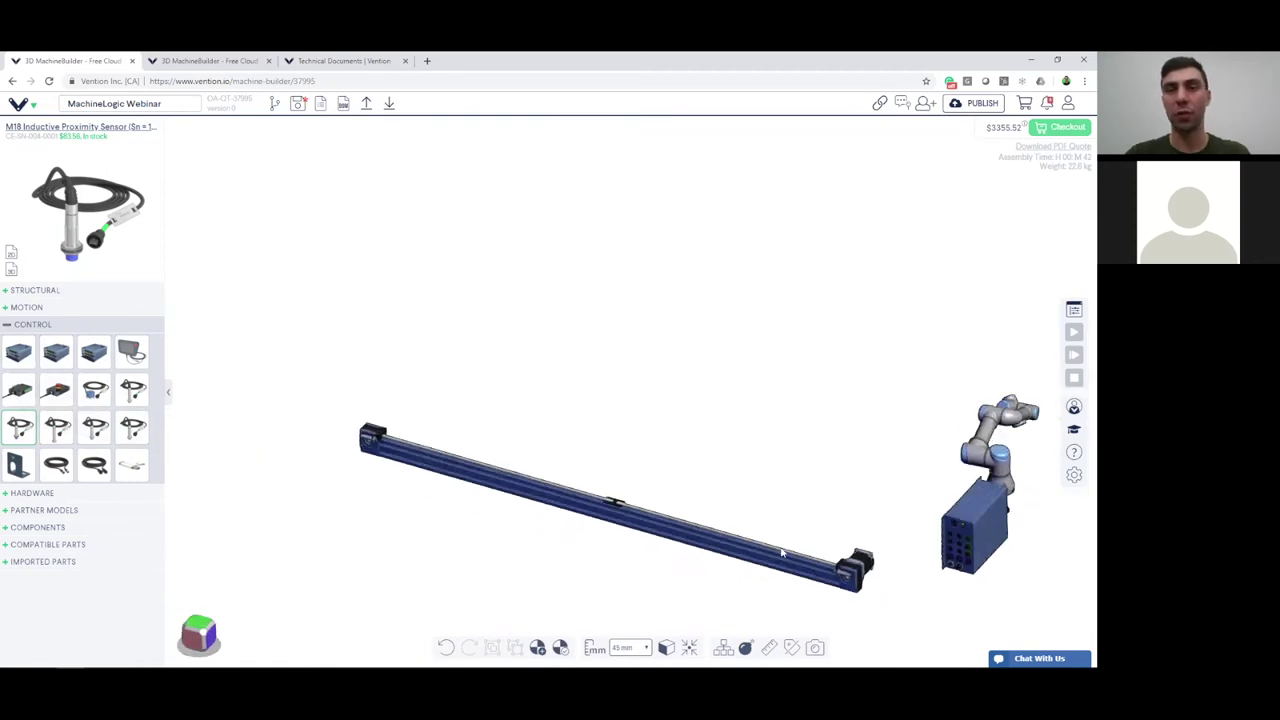
{"action": "scroll", "coordinate": [762, 559], "scroll_direction": "up", "scroll_amount": 2}
{"action": "middle_click_drag", "start_coordinate": [755, 560], "coordinate": [724, 562]}
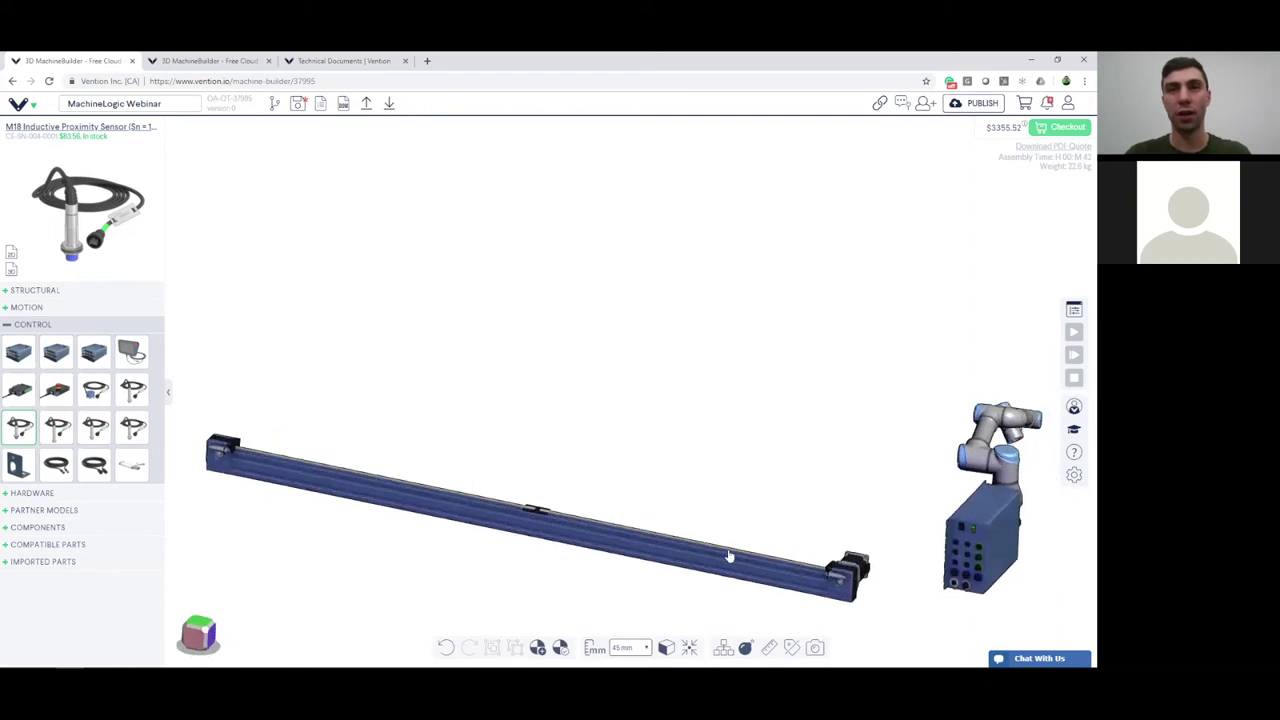
{"action": "scroll", "coordinate": [577, 535], "scroll_direction": "up", "scroll_amount": 2}
{"action": "scroll", "coordinate": [579, 530], "scroll_direction": "down", "scroll_amount": 5}
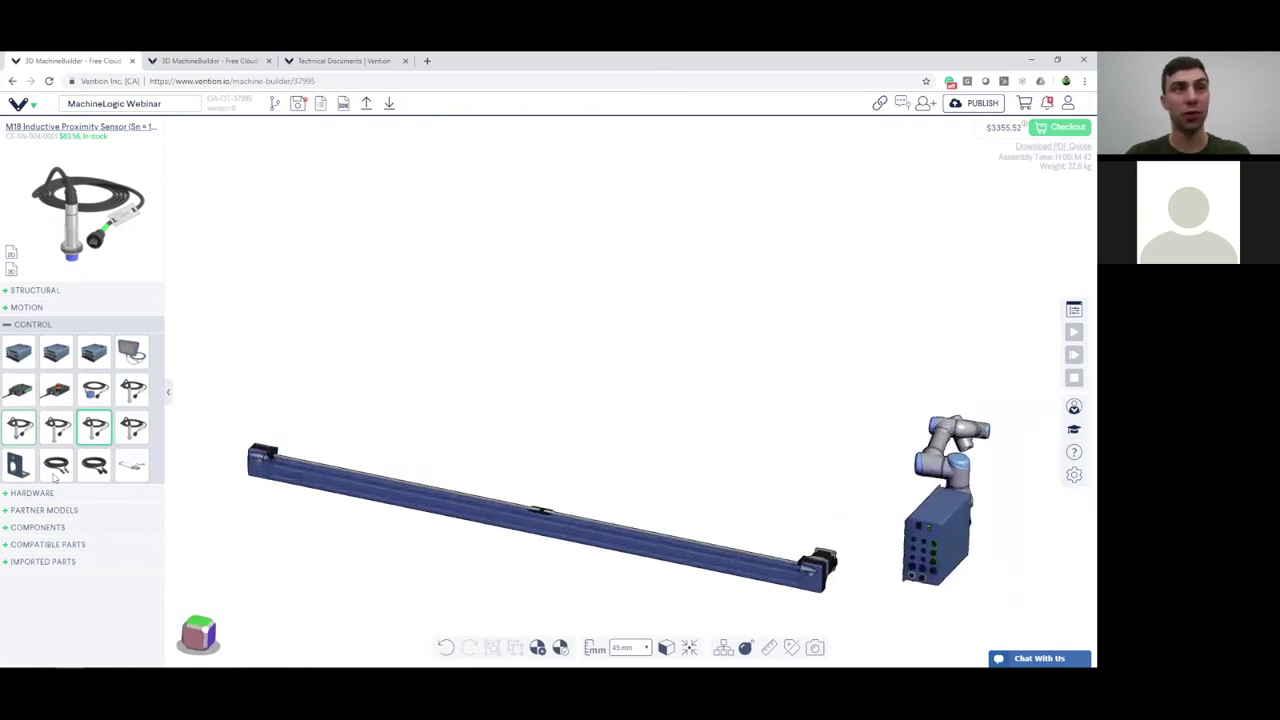
Mount a 225x225 Gantry Plate on the carriage in the middle of the timing belt actuator and inspect its placement.
{"action": "left_click", "coordinate": [55, 310]}
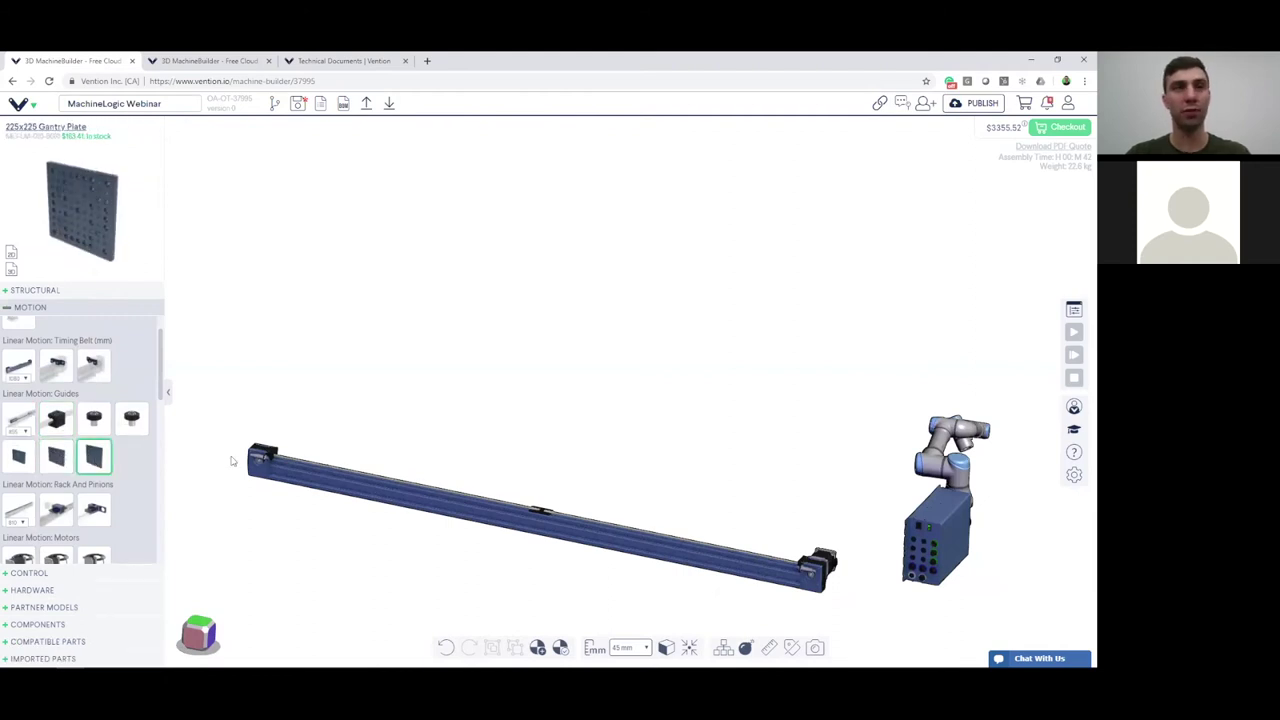
{"action": "left_click_drag", "start_coordinate": [95, 458], "coordinate": [557, 528]}
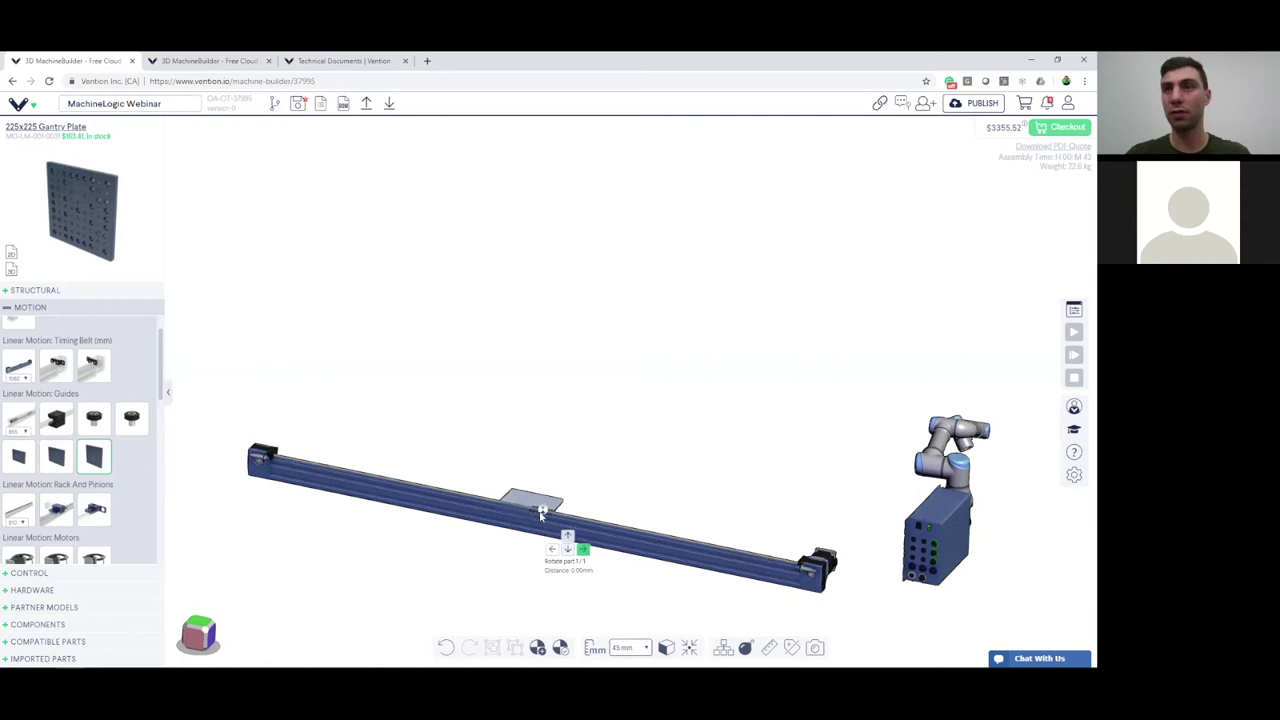
{"action": "left_click", "coordinate": [541, 513]}
{"action": "scroll", "coordinate": [557, 490], "scroll_direction": "up", "scroll_amount": 4}
{"action": "scroll", "coordinate": [555, 510], "scroll_direction": "down", "scroll_amount": 3}
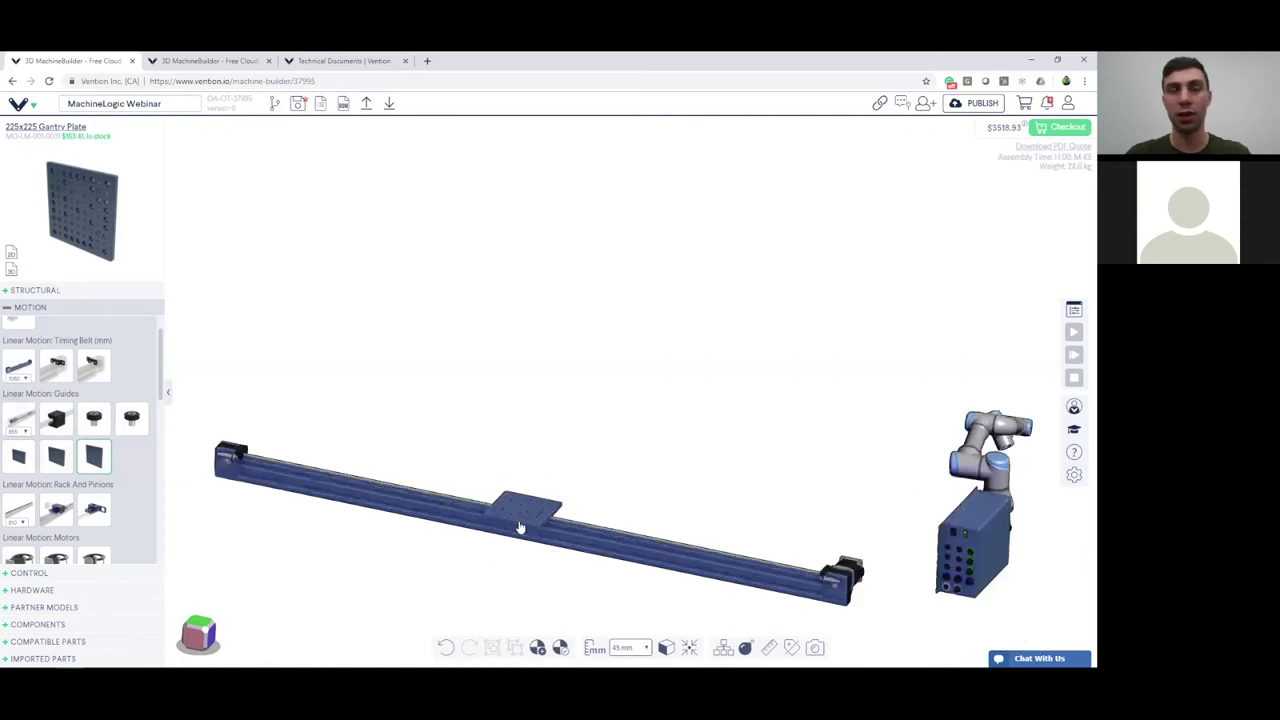
{"action": "right_click_drag", "start_coordinate": [569, 536], "coordinate": [541, 486]}
{"action": "left_click_drag", "start_coordinate": [563, 497], "coordinate": [543, 491]}
{"action": "scroll", "coordinate": [563, 482], "scroll_direction": "up", "scroll_amount": 3}
{"action": "scroll", "coordinate": [567, 481], "scroll_direction": "down", "scroll_amount": 3}
{"action": "right_click_drag", "start_coordinate": [569, 481], "coordinate": [594, 513]}
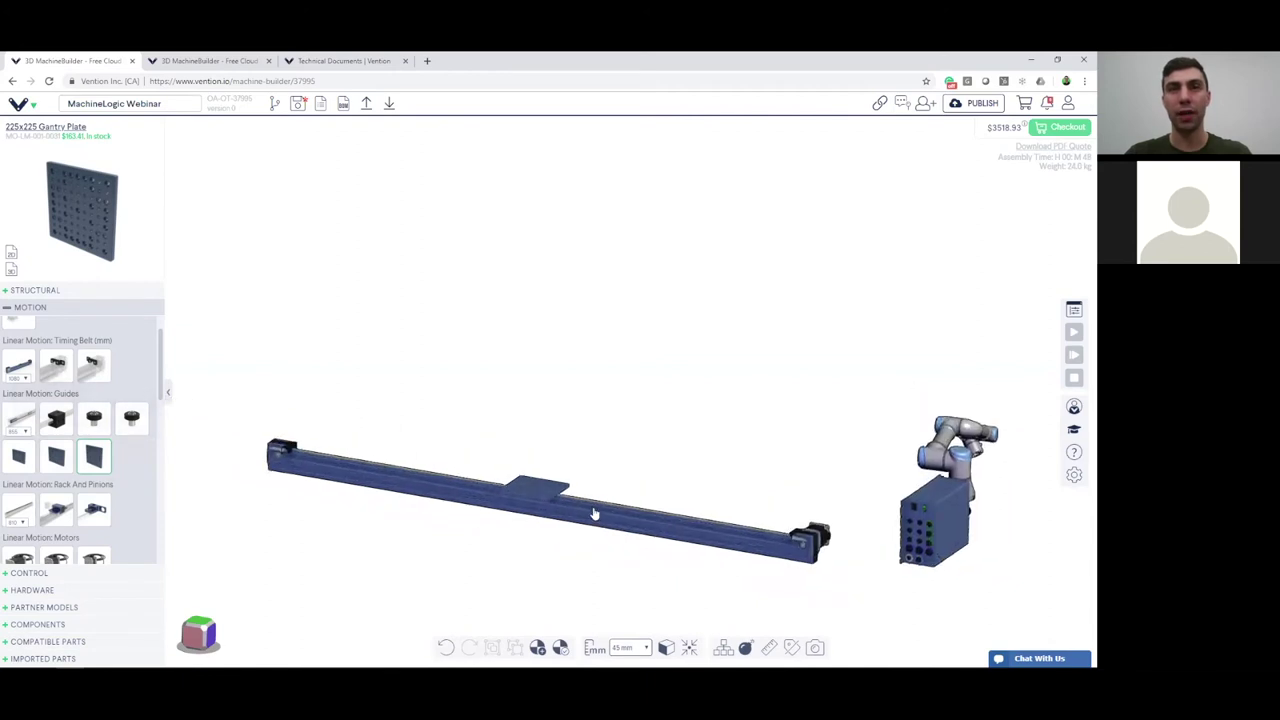
Examine the timing belt actuator from several angles, including a close-up of the end-stop sensor at the motor end.
{"action": "mouse_move", "coordinate": [600, 514]}
{"action": "left_mouse_down"}
{"action": "mouse_move", "coordinate": [591, 506]}
{"action": "mouse_move", "coordinate": [600, 513]}
{"action": "left_mouse_up"}
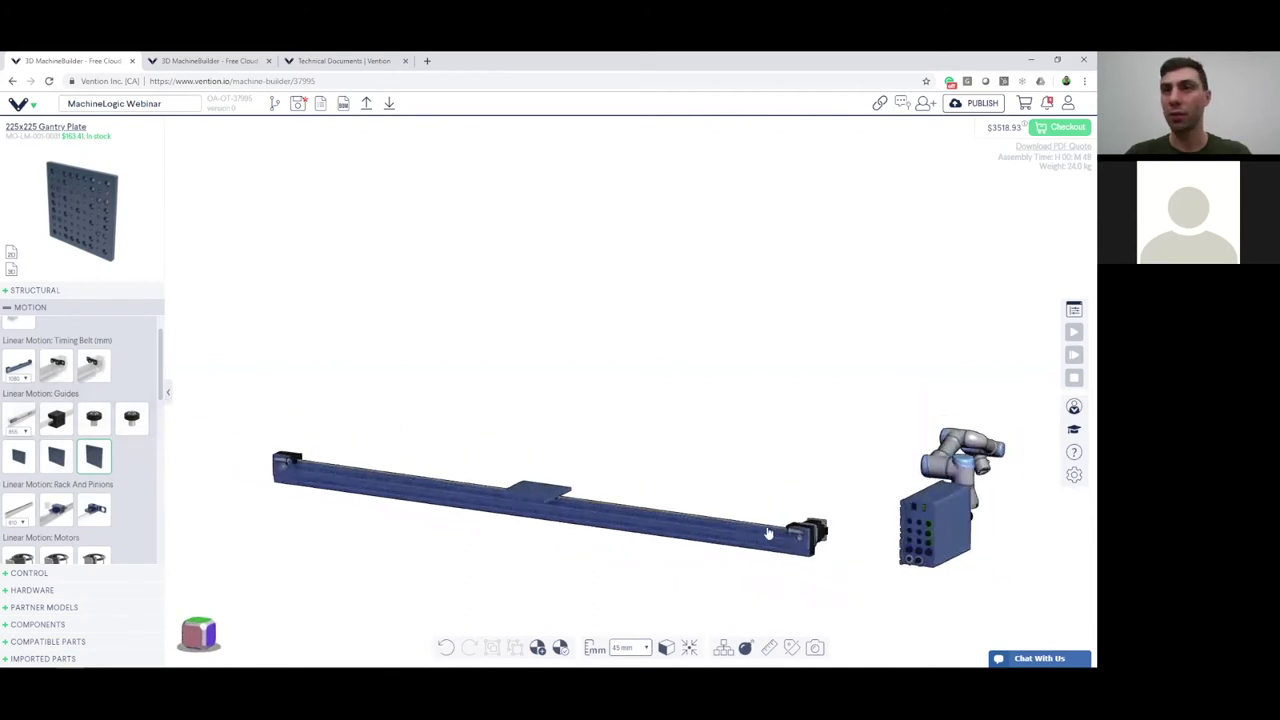
{"action": "scroll", "coordinate": [783, 527], "scroll_direction": "up", "scroll_amount": 4}
{"action": "scroll", "coordinate": [790, 542], "scroll_direction": "down", "scroll_amount": 2}
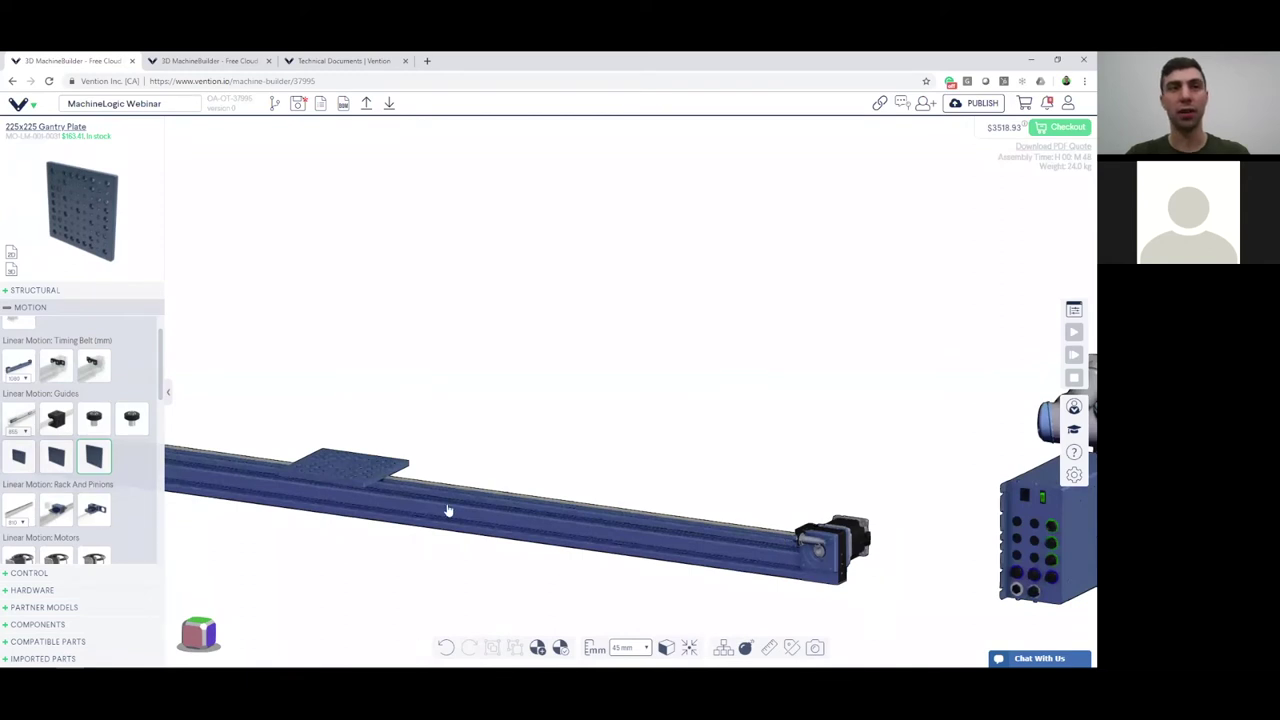
{"action": "scroll", "coordinate": [525, 513], "scroll_direction": "down", "scroll_amount": 2}
{"action": "right_click_drag", "start_coordinate": [517, 513], "coordinate": [562, 516]}
{"action": "scroll", "coordinate": [520, 514], "scroll_direction": "up", "scroll_amount": 2}
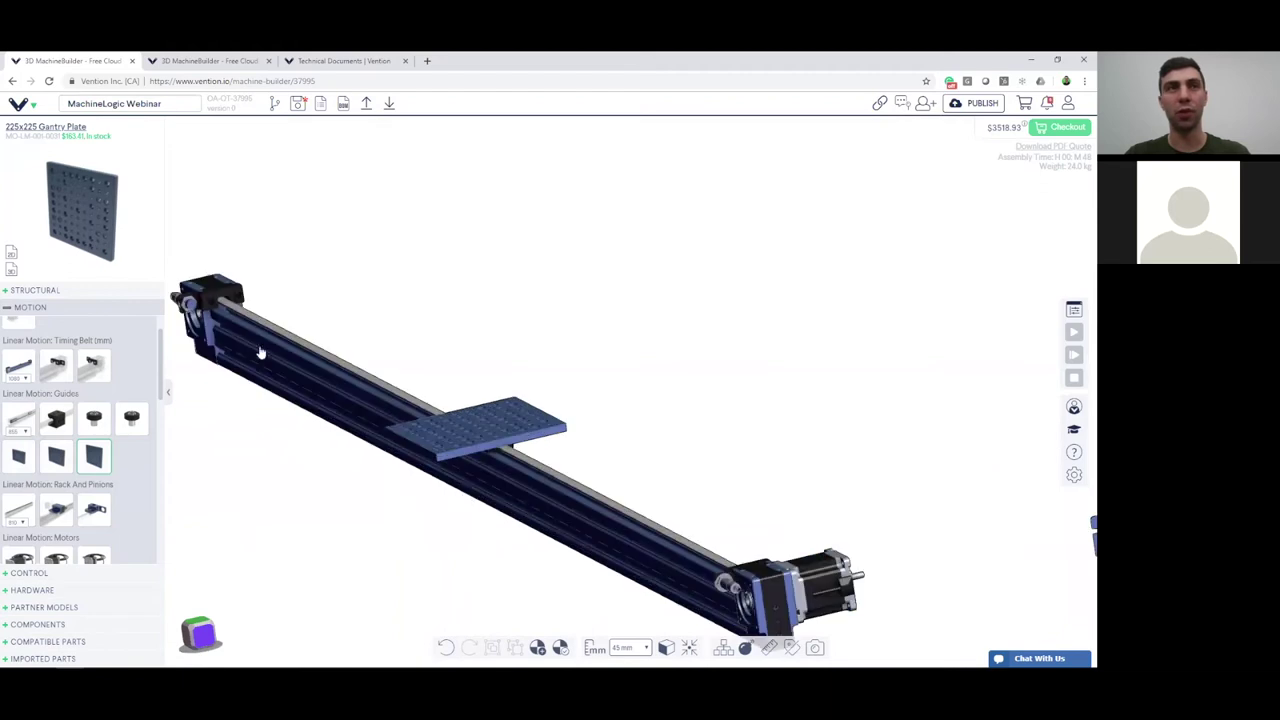
{"action": "left_click", "coordinate": [200, 636]}
{"action": "scroll", "coordinate": [488, 422], "scroll_direction": "up", "scroll_amount": 4}
{"action": "scroll", "coordinate": [488, 422], "scroll_direction": "up", "scroll_amount": 2}
{"action": "scroll", "coordinate": [430, 432], "scroll_direction": "up", "scroll_amount": 2}
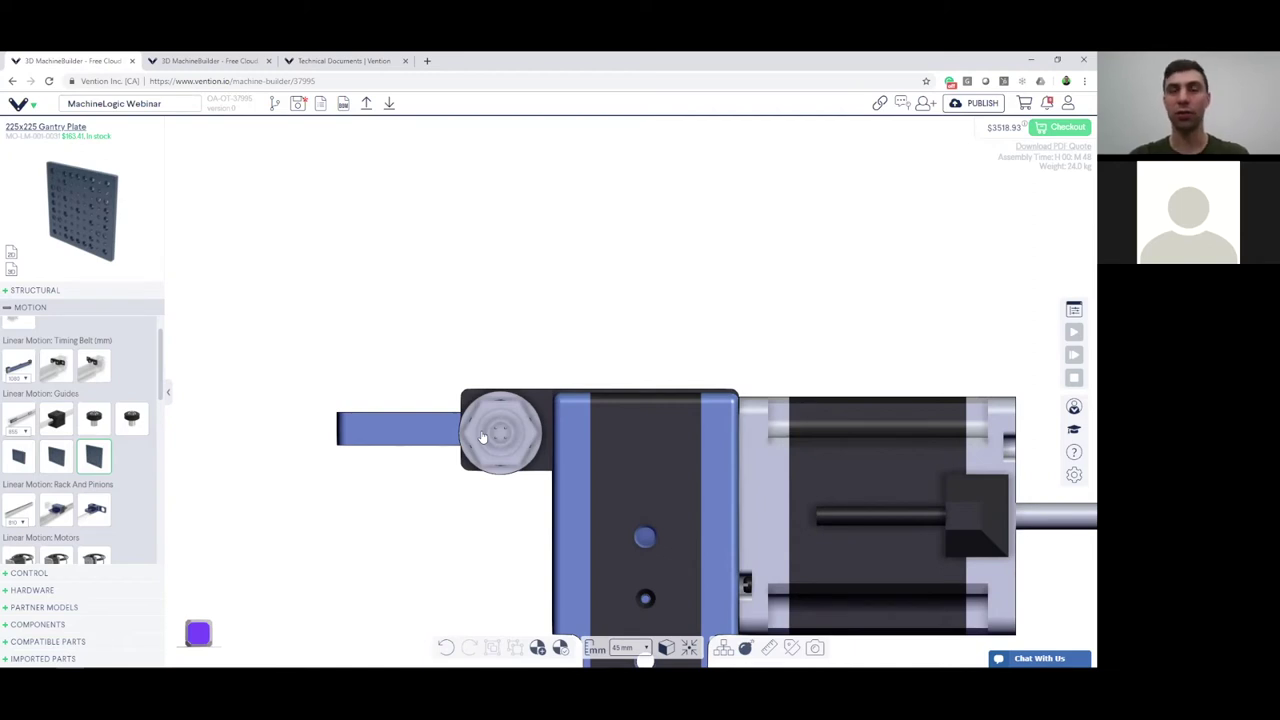
{"action": "scroll", "coordinate": [483, 440], "scroll_direction": "down", "scroll_amount": 6}
{"action": "right_click_drag", "start_coordinate": [620, 482], "coordinate": [617, 514]}
{"action": "scroll", "coordinate": [614, 513], "scroll_direction": "down", "scroll_amount": 3}
{"action": "middle_click_drag", "start_coordinate": [425, 447], "coordinate": [484, 454]}
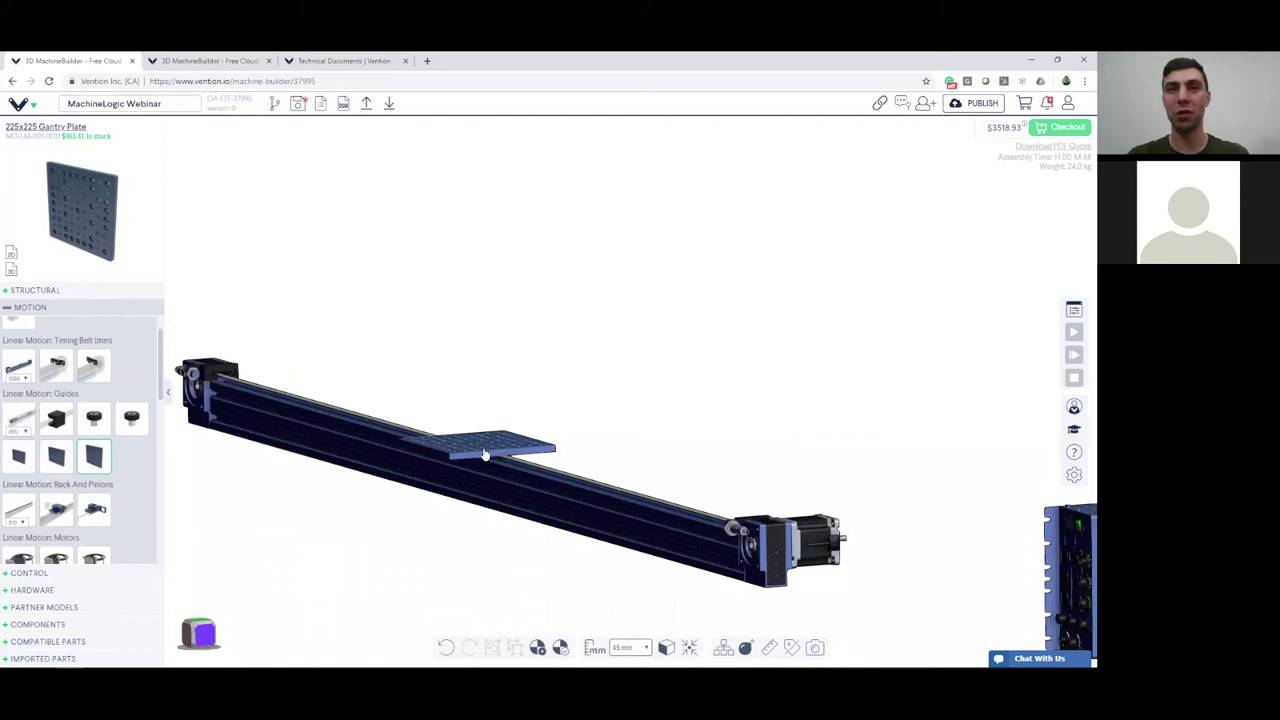
{"action": "scroll", "coordinate": [530, 470], "scroll_direction": "up", "scroll_amount": 3}
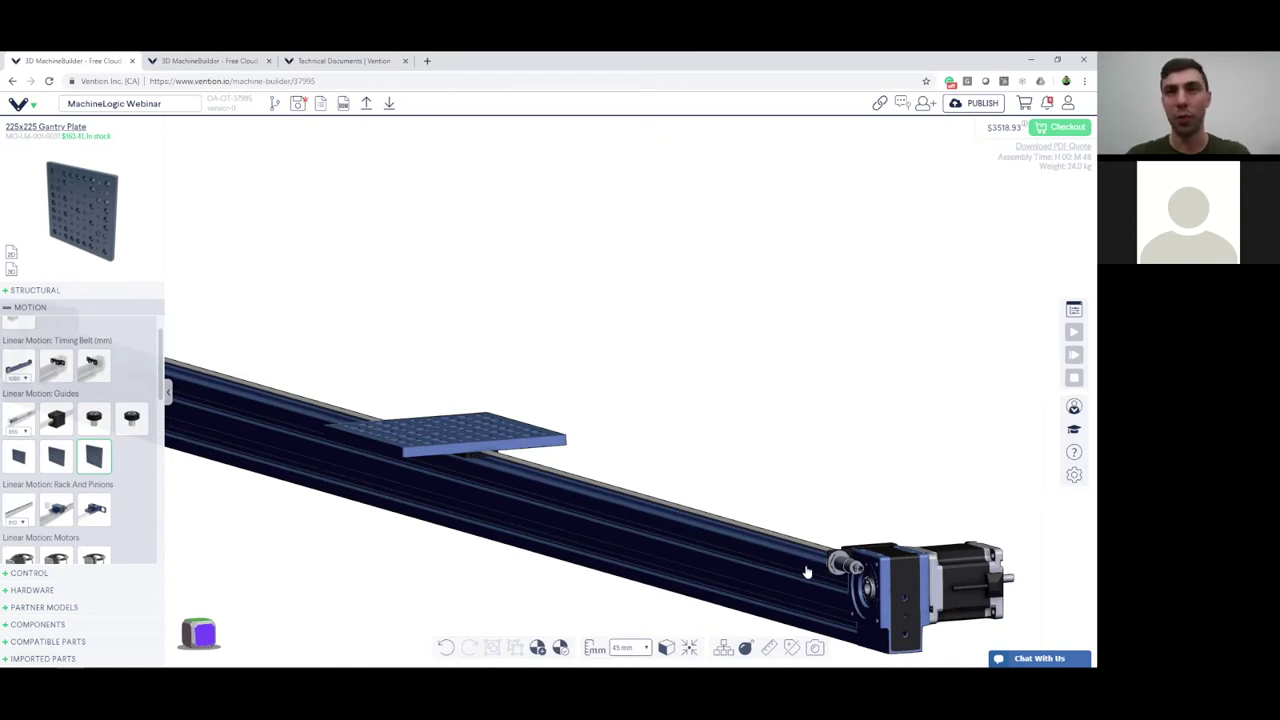
Place a Sensor Bracket for M18 Sensor on the actuator's side profile near the motor end, rotated to lie flat.
{"action": "middle_click_drag", "start_coordinate": [808, 571], "coordinate": [762, 534]}
{"action": "left_click_drag", "start_coordinate": [762, 533], "coordinate": [726, 543]}
{"action": "scroll", "coordinate": [64, 462], "scroll_direction": "down", "scroll_amount": 1}
{"action": "scroll", "coordinate": [64, 462], "scroll_direction": "up", "scroll_amount": 1}
{"action": "scroll", "coordinate": [60, 470], "scroll_direction": "up", "scroll_amount": 1}
{"action": "left_click", "coordinate": [36, 573]}
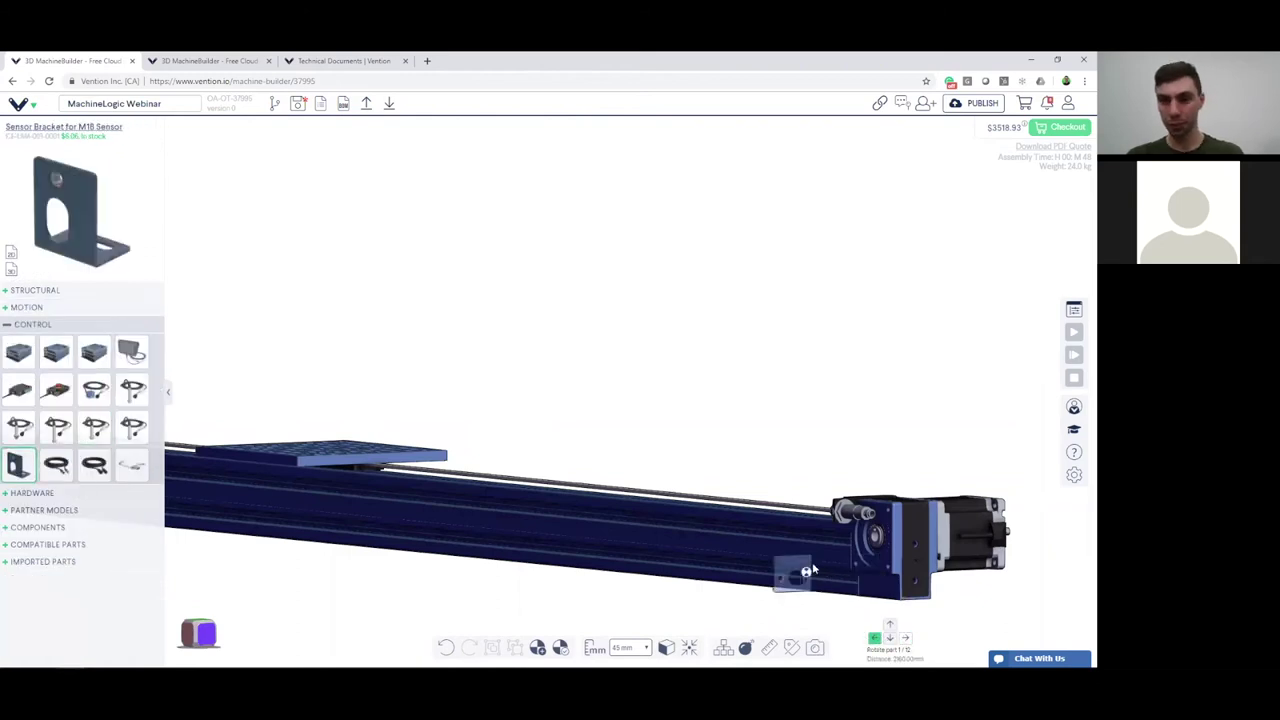
{"action": "left_click", "coordinate": [810, 568]}
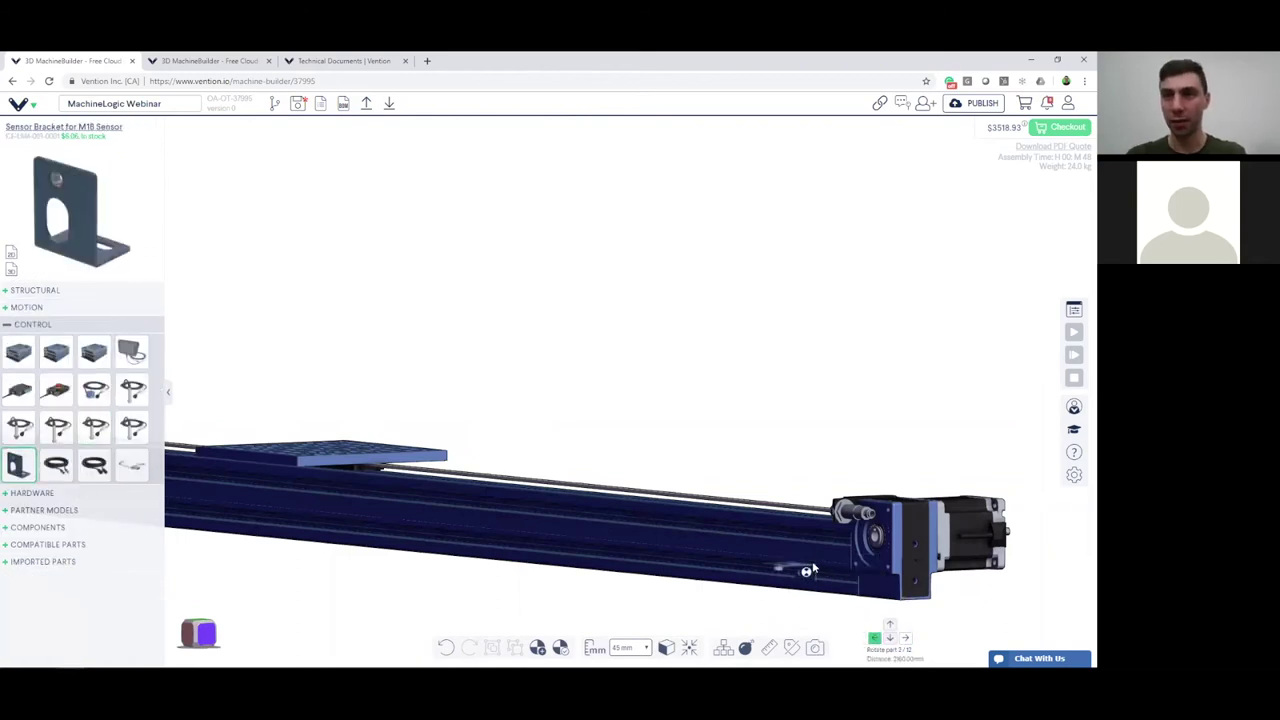
{"action": "scroll", "coordinate": [735, 573], "scroll_direction": "down", "scroll_amount": 2}
{"action": "left_click_drag", "start_coordinate": [746, 577], "coordinate": [757, 586]}
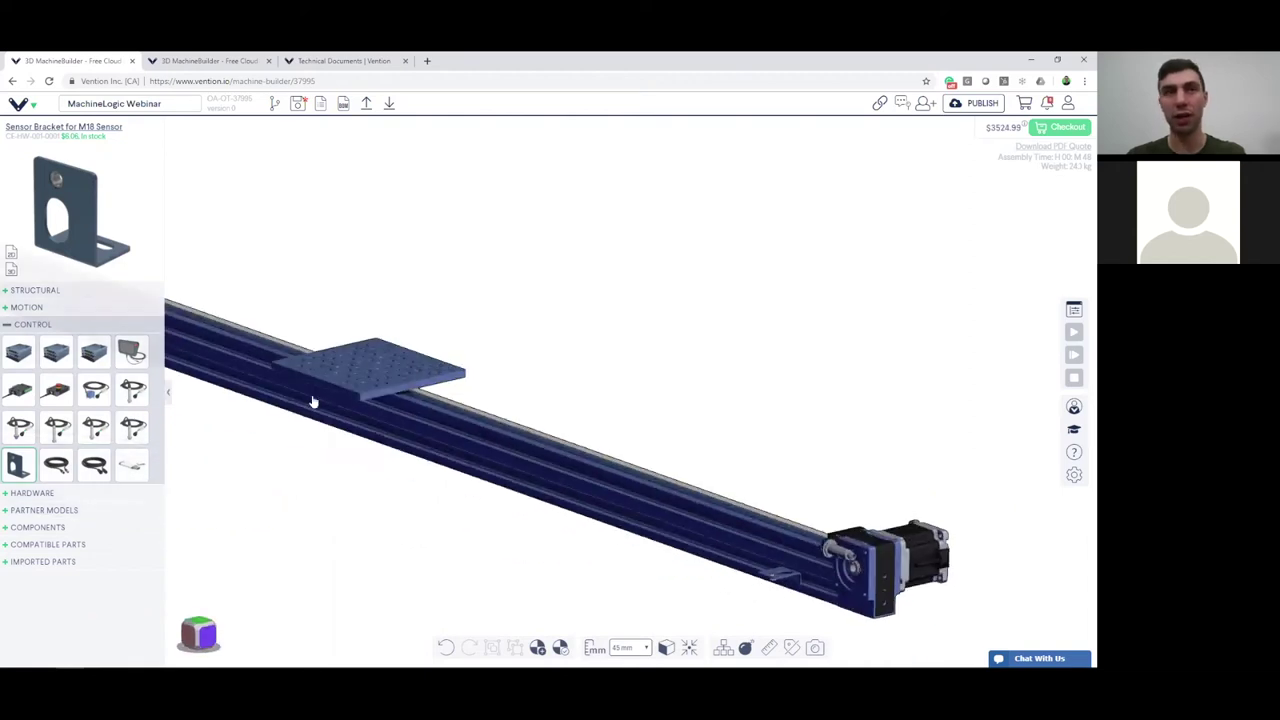
Inspect the sensor bracket's placement along the actuator relative to the gantry plate and the motor end.
{"action": "scroll", "coordinate": [832, 578], "scroll_direction": "down", "scroll_amount": 2}
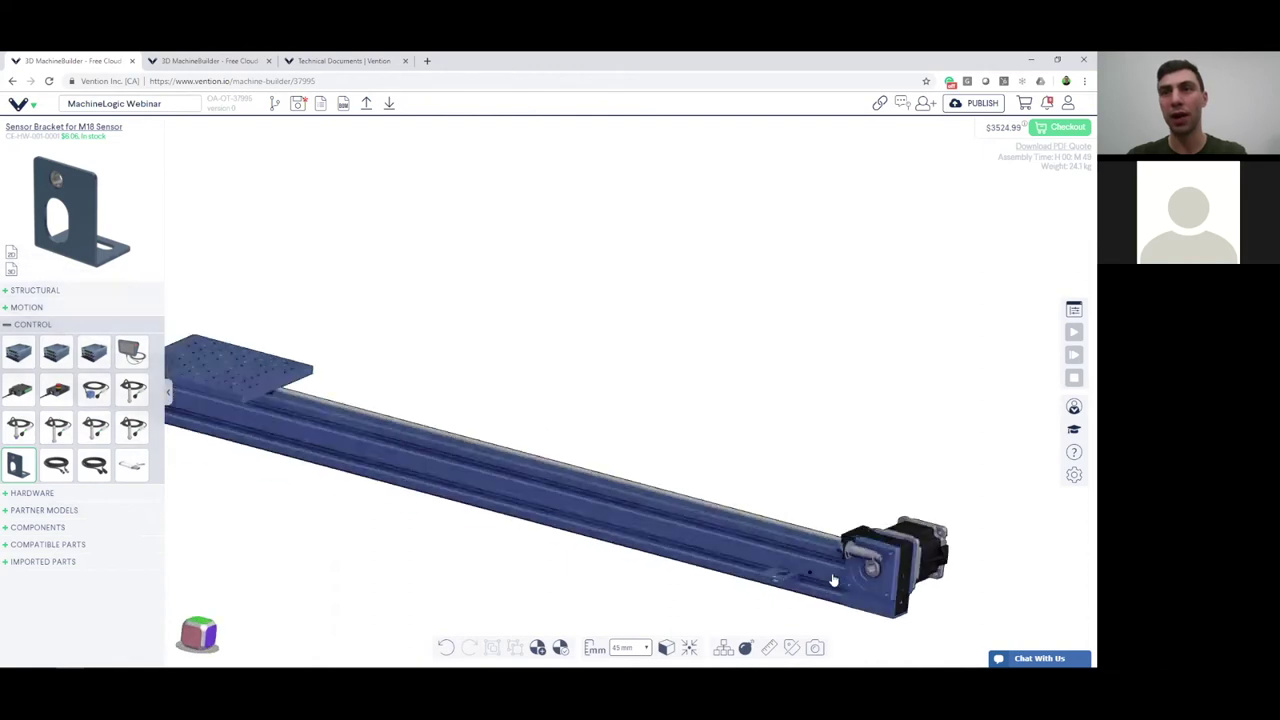
{"action": "right_click_drag", "start_coordinate": [566, 523], "coordinate": [639, 528]}
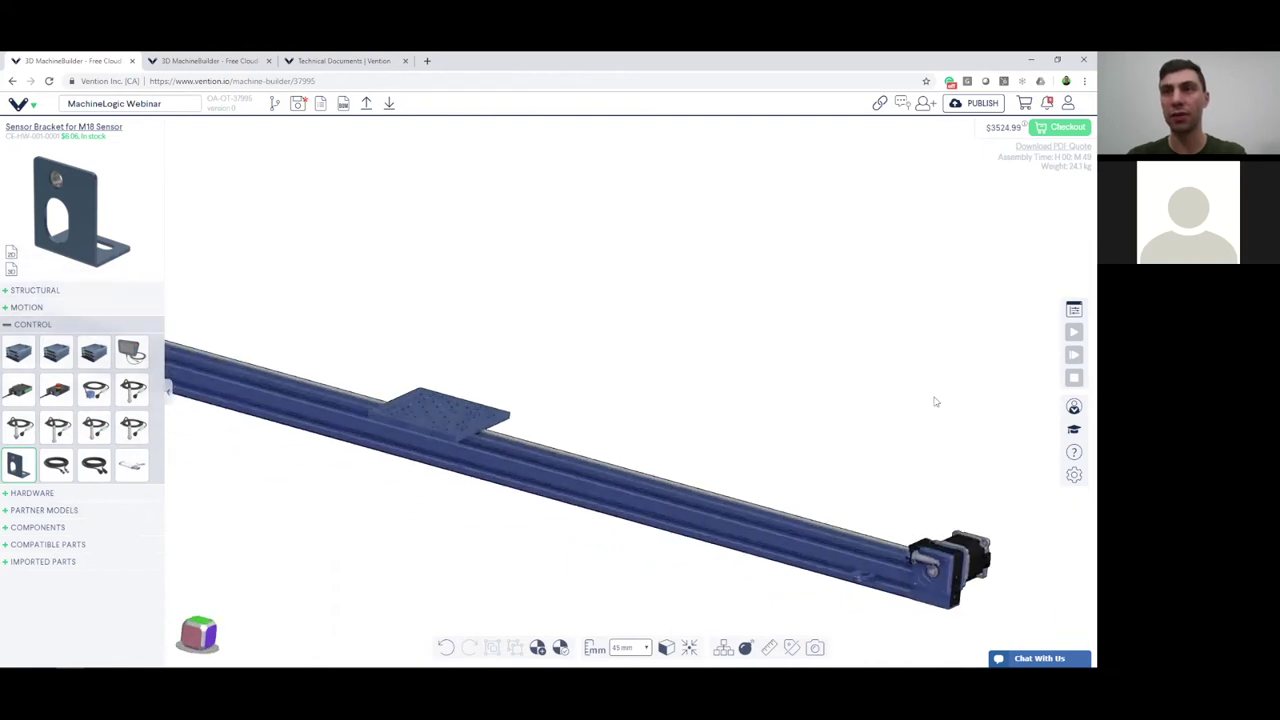
{"action": "scroll", "coordinate": [565, 552], "scroll_direction": "down", "scroll_amount": 1}
{"action": "left_click_drag", "start_coordinate": [561, 532], "coordinate": [566, 537]}
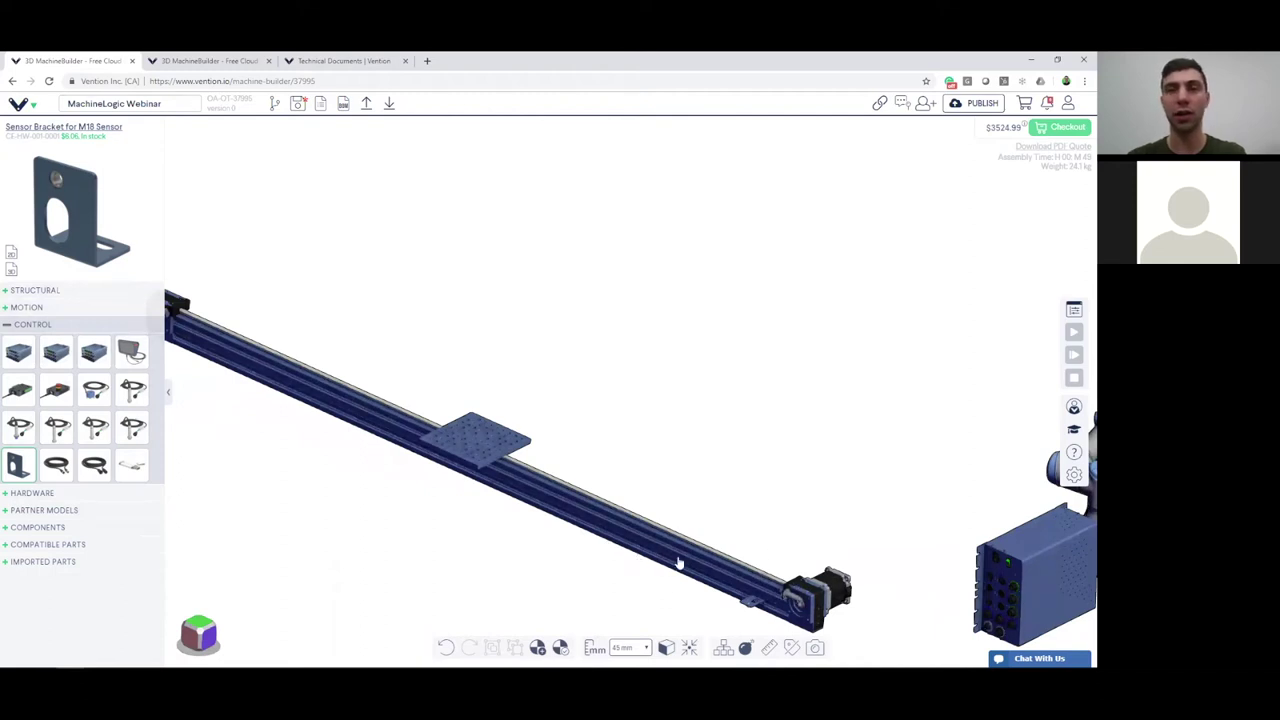
{"action": "scroll", "coordinate": [714, 588], "scroll_direction": "up", "scroll_amount": 1}
{"action": "scroll", "coordinate": [718, 588], "scroll_direction": "down", "scroll_amount": 2}
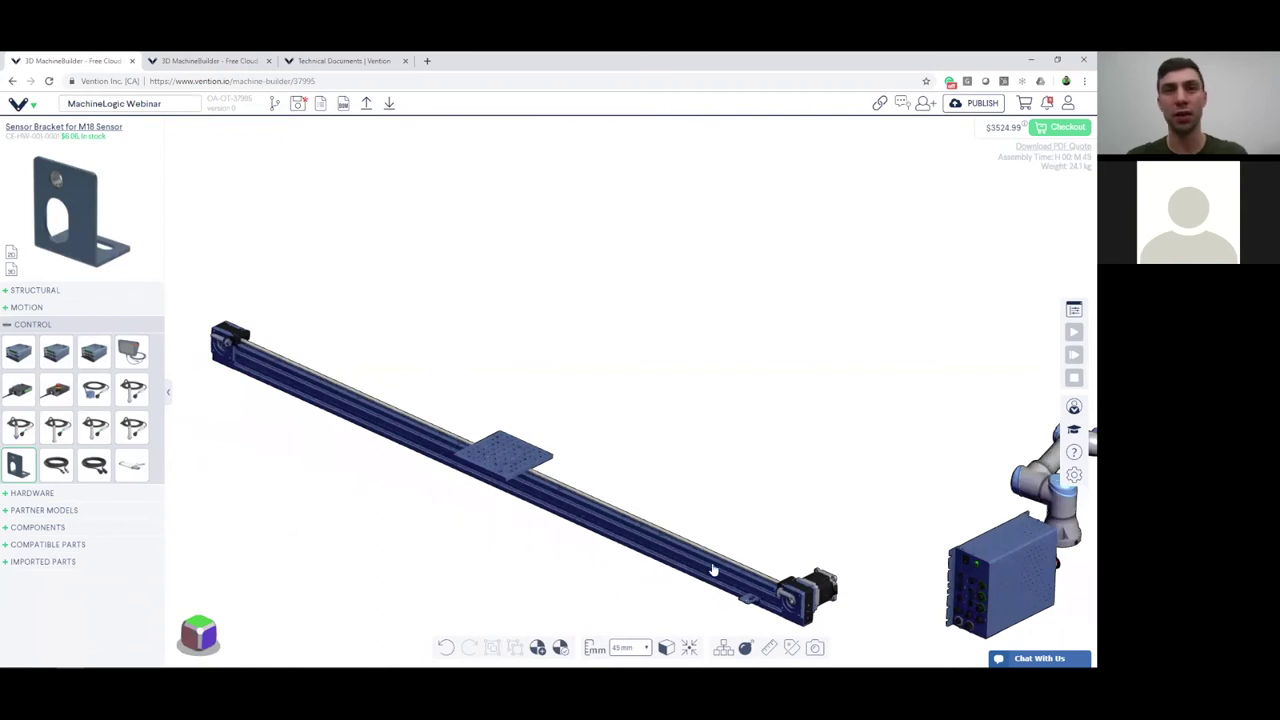
{"action": "scroll", "coordinate": [680, 558], "scroll_direction": "up", "scroll_amount": 3}
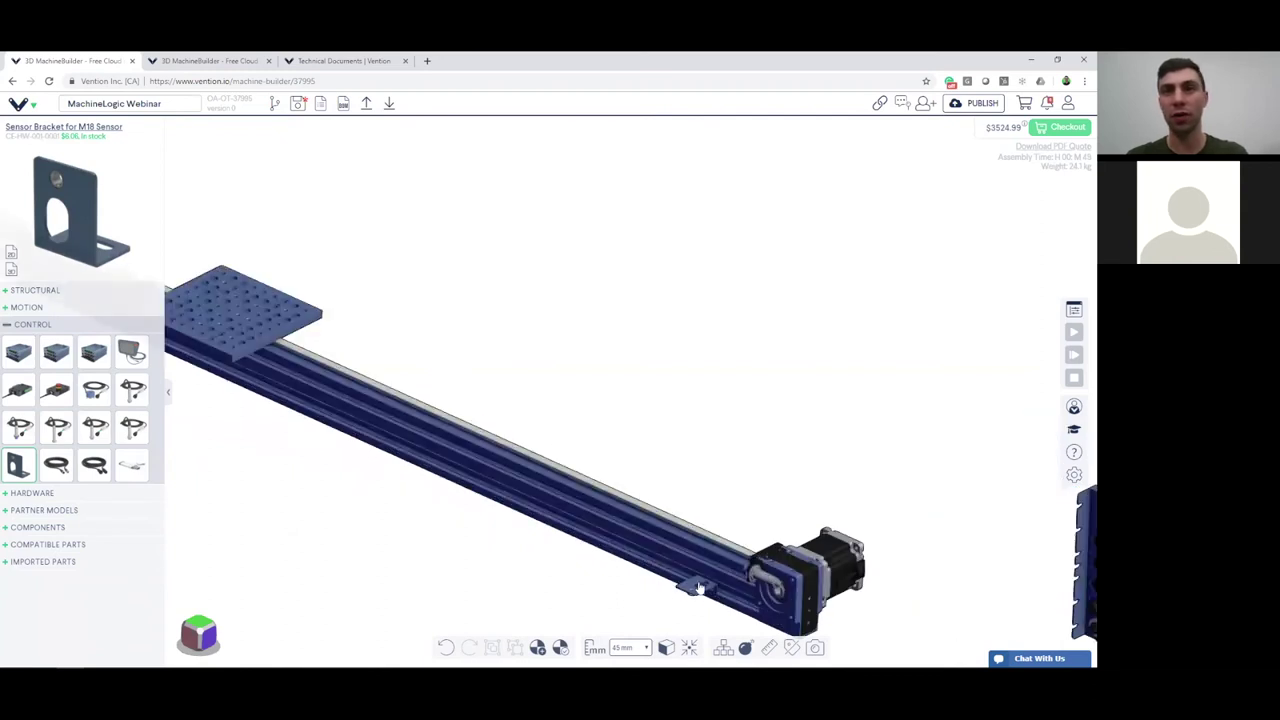
{"action": "scroll", "coordinate": [695, 601], "scroll_direction": "down", "scroll_amount": 1}
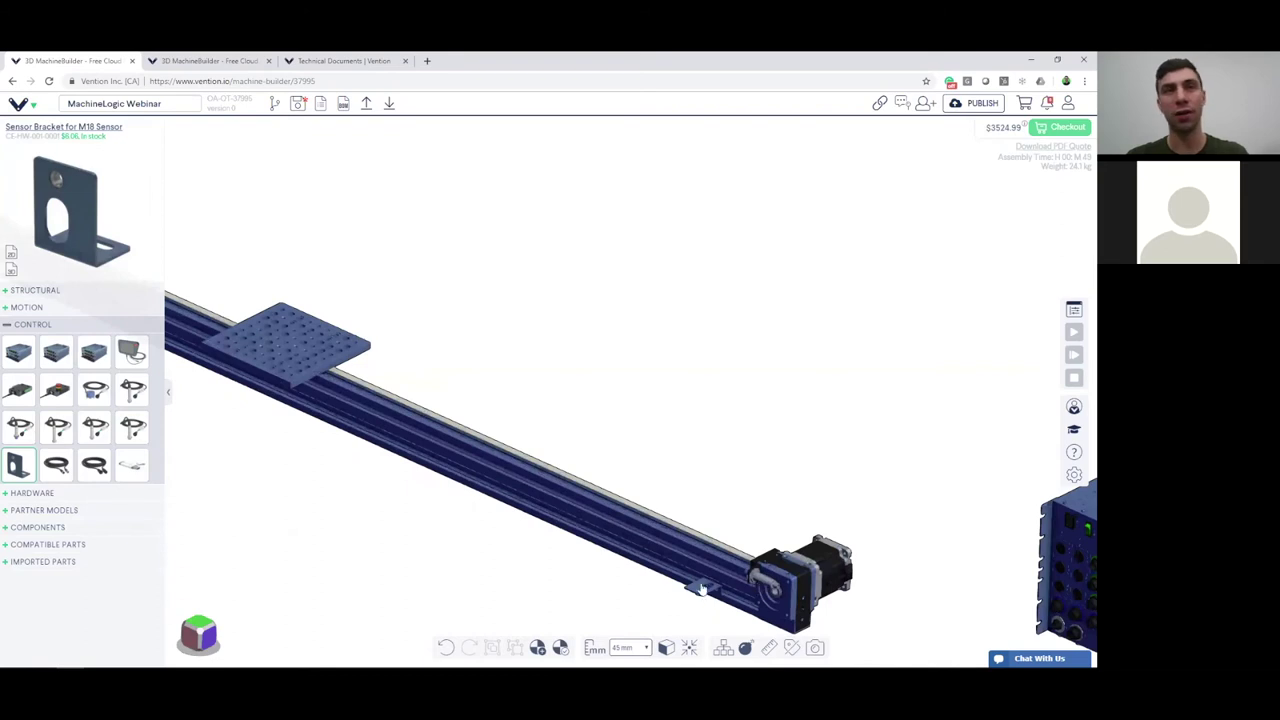
Fit another M18 Inductive Proximity Sensor, matching the end-stop sensor, into the new bracket on the actuator's side.
{"action": "left_click", "coordinate": [766, 582]}
{"action": "scroll", "coordinate": [738, 590], "scroll_direction": "up", "scroll_amount": 3}
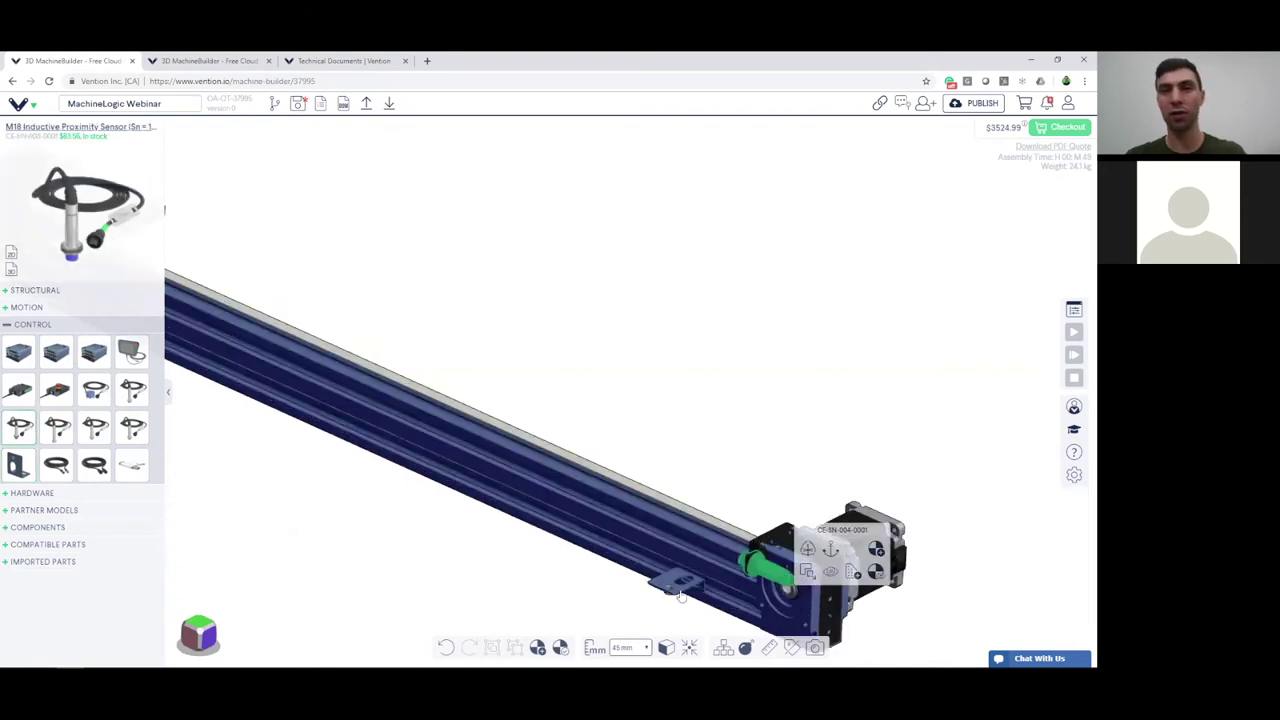
{"action": "left_click", "coordinate": [697, 596]}
{"action": "scroll", "coordinate": [660, 596], "scroll_direction": "down", "scroll_amount": 3}
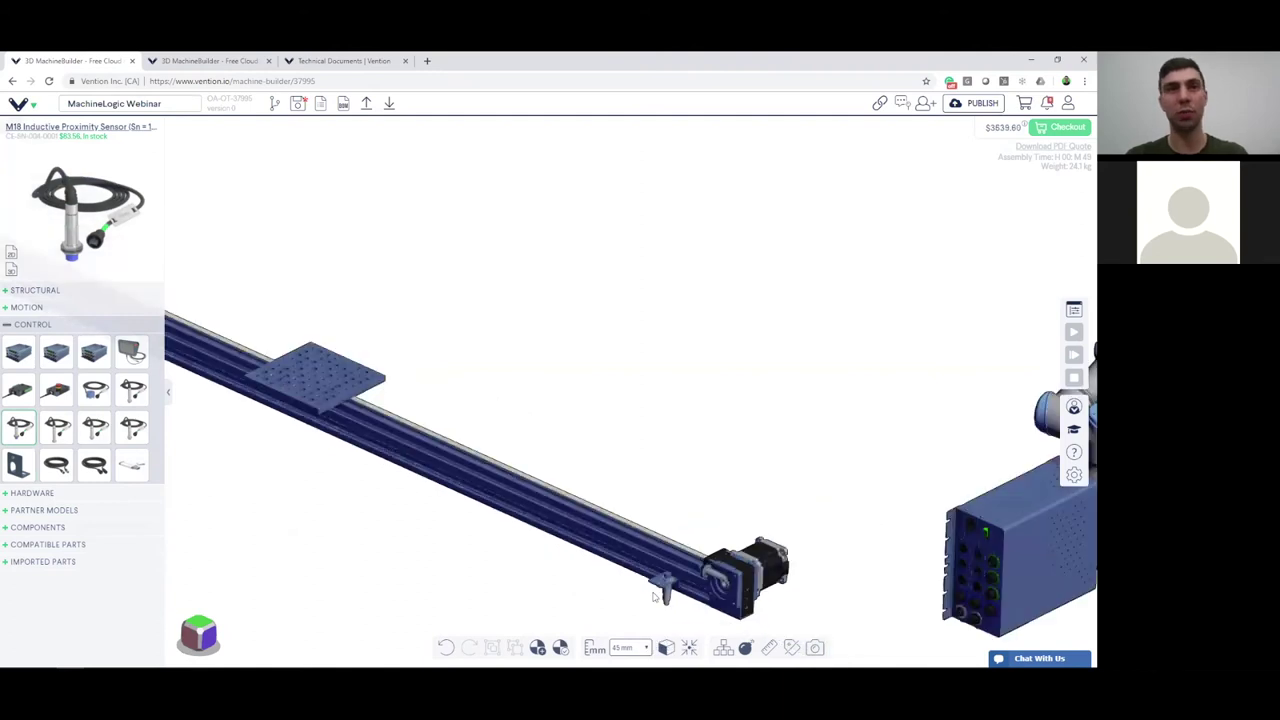
{"action": "scroll", "coordinate": [655, 594], "scroll_direction": "up", "scroll_amount": 3}
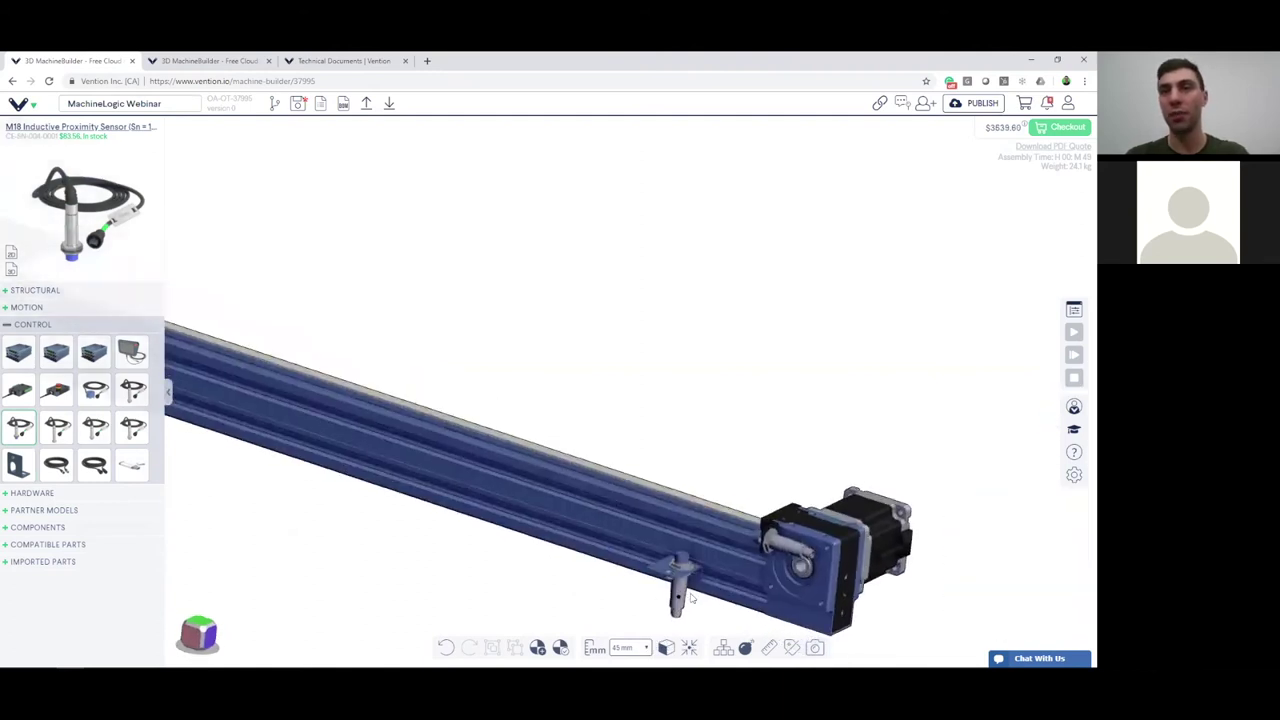
{"action": "scroll", "coordinate": [697, 584], "scroll_direction": "down", "scroll_amount": 2}
Rotate the bracket's sensor to 0, -180, -90 degrees and raise it above the bracket to position -359, 65.74, -692 mm.
{"action": "left_click", "coordinate": [693, 585]}
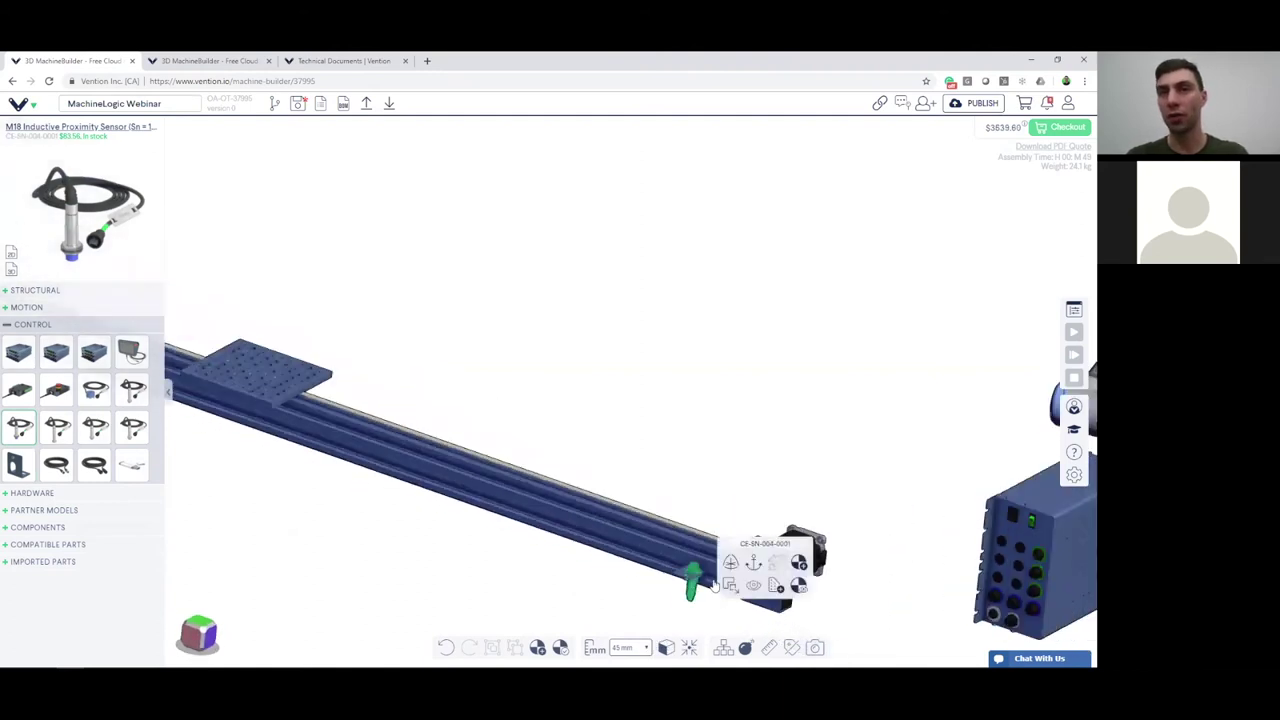
{"action": "left_click", "coordinate": [729, 586]}
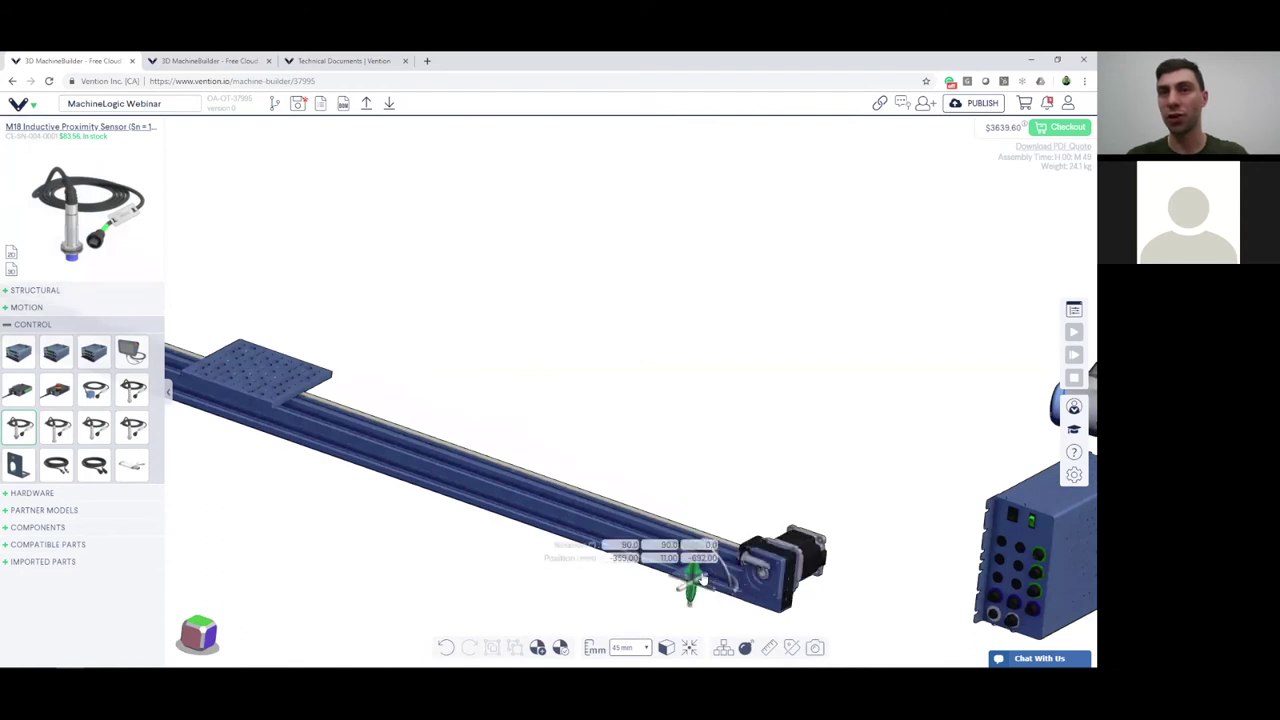
{"action": "left_click_drag", "start_coordinate": [697, 575], "coordinate": [665, 485]}
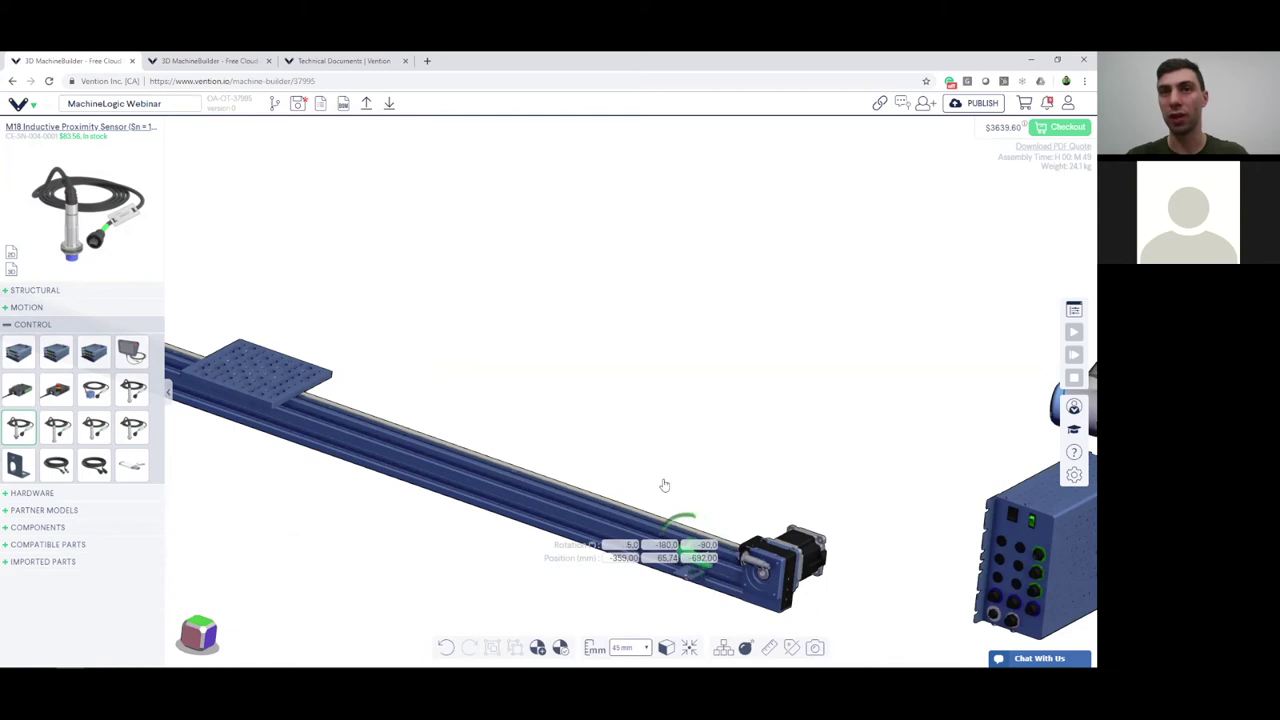
{"action": "scroll", "coordinate": [740, 500], "scroll_direction": "up", "scroll_amount": 3}
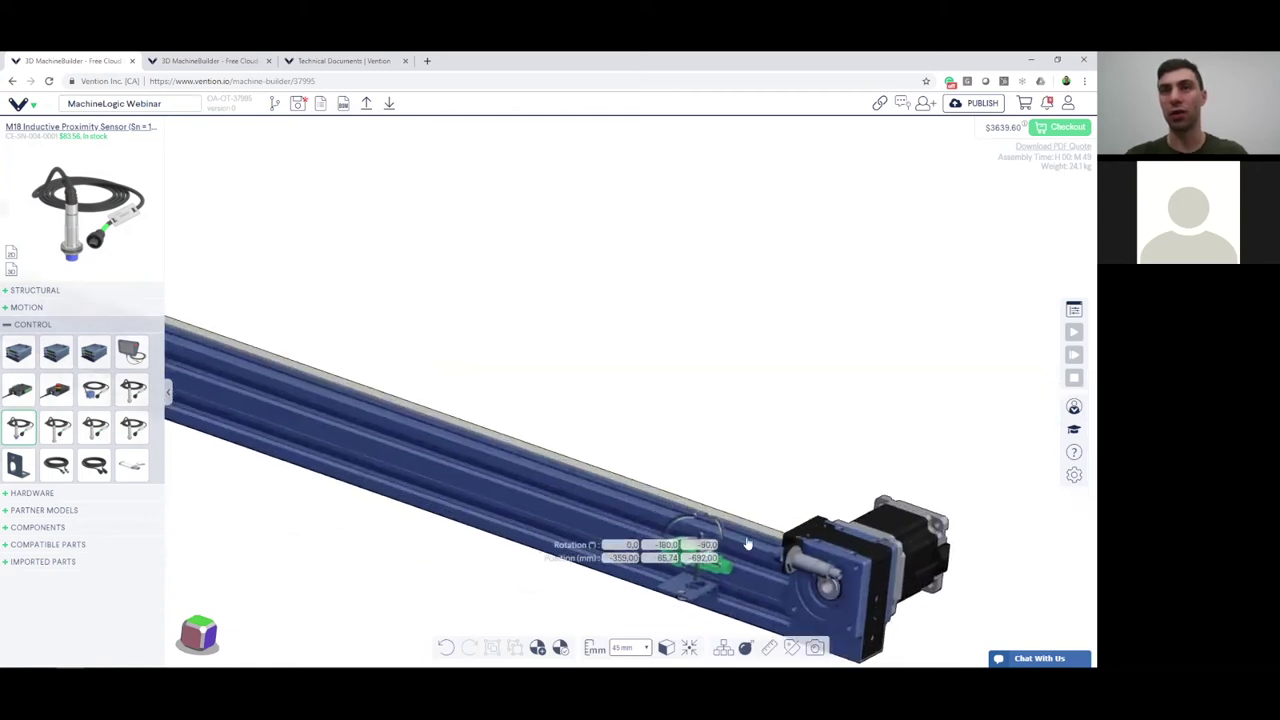
{"action": "left_click_drag", "start_coordinate": [801, 501], "coordinate": [731, 569]}
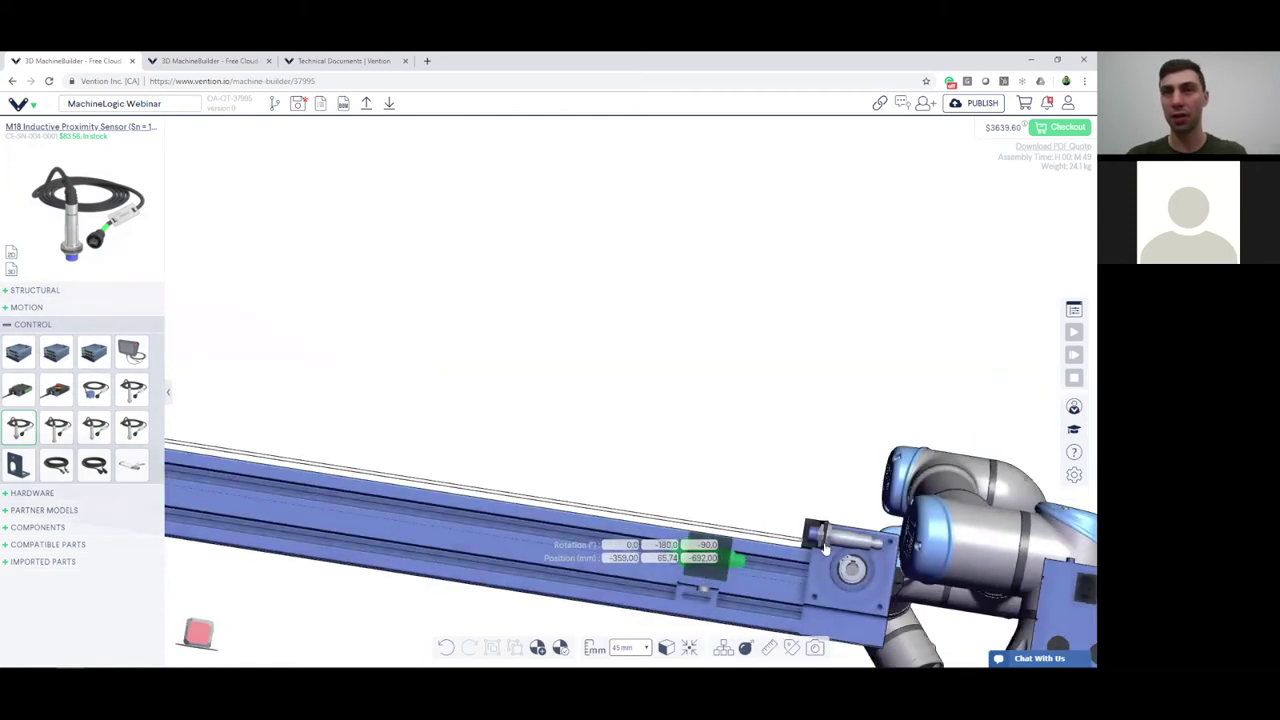
Raise the loose sensor to belt height and shift it along the actuator toward the sensor at the motor-side end stop.
{"action": "right_click_drag", "start_coordinate": [757, 455], "coordinate": [763, 428]}
{"action": "left_click", "coordinate": [785, 395]}
{"action": "left_click", "coordinate": [752, 451]}
{"action": "left_click", "coordinate": [795, 424]}
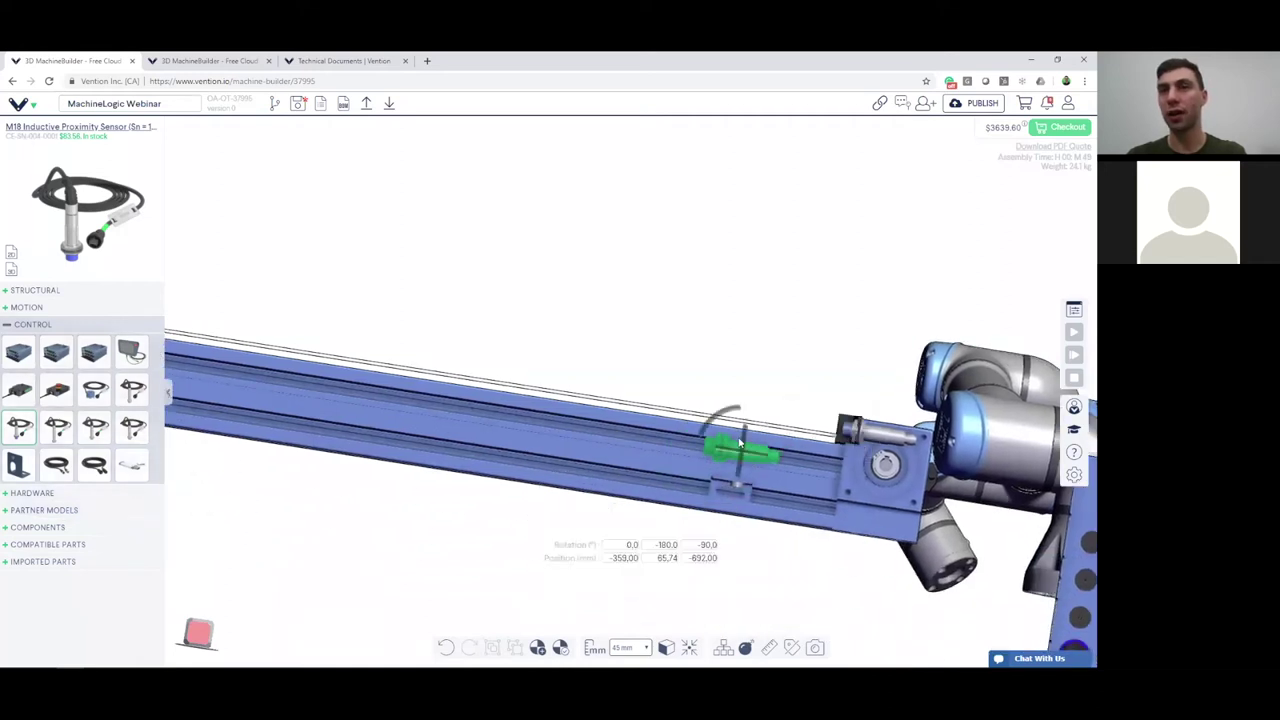
{"action": "left_click_drag", "start_coordinate": [742, 433], "coordinate": [805, 400]}
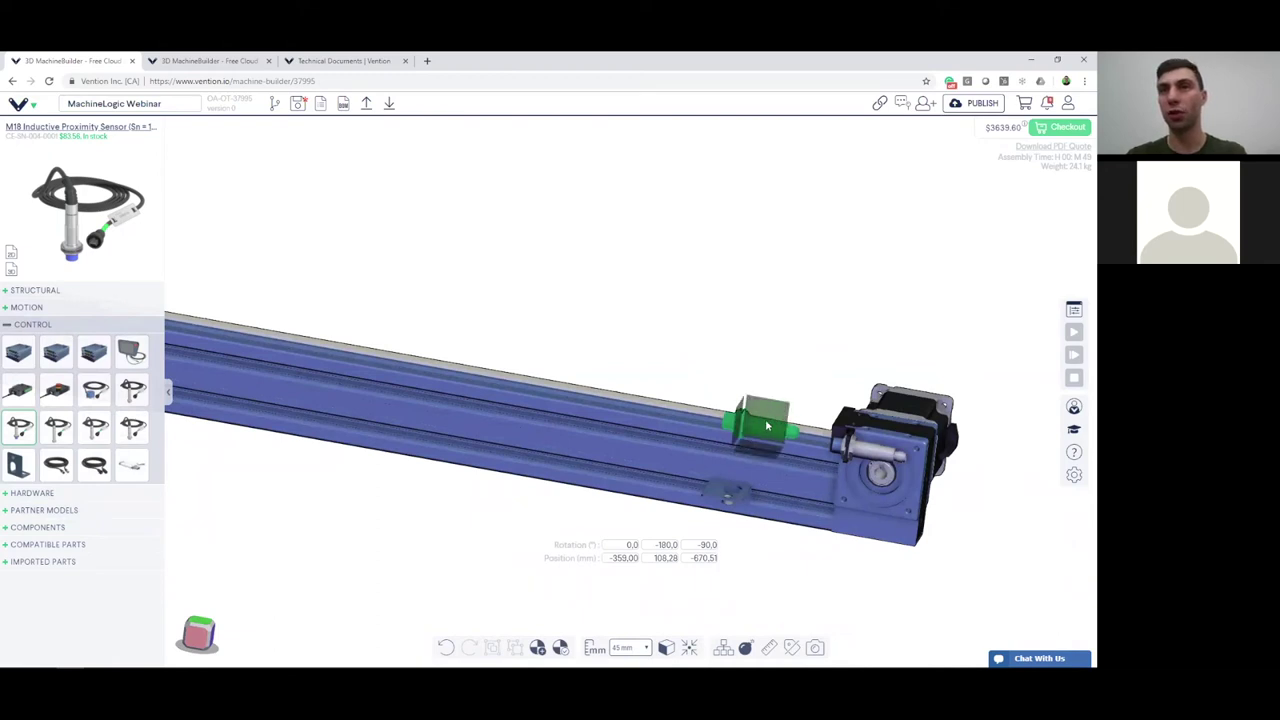
{"action": "left_click_drag", "start_coordinate": [747, 413], "coordinate": [796, 467]}
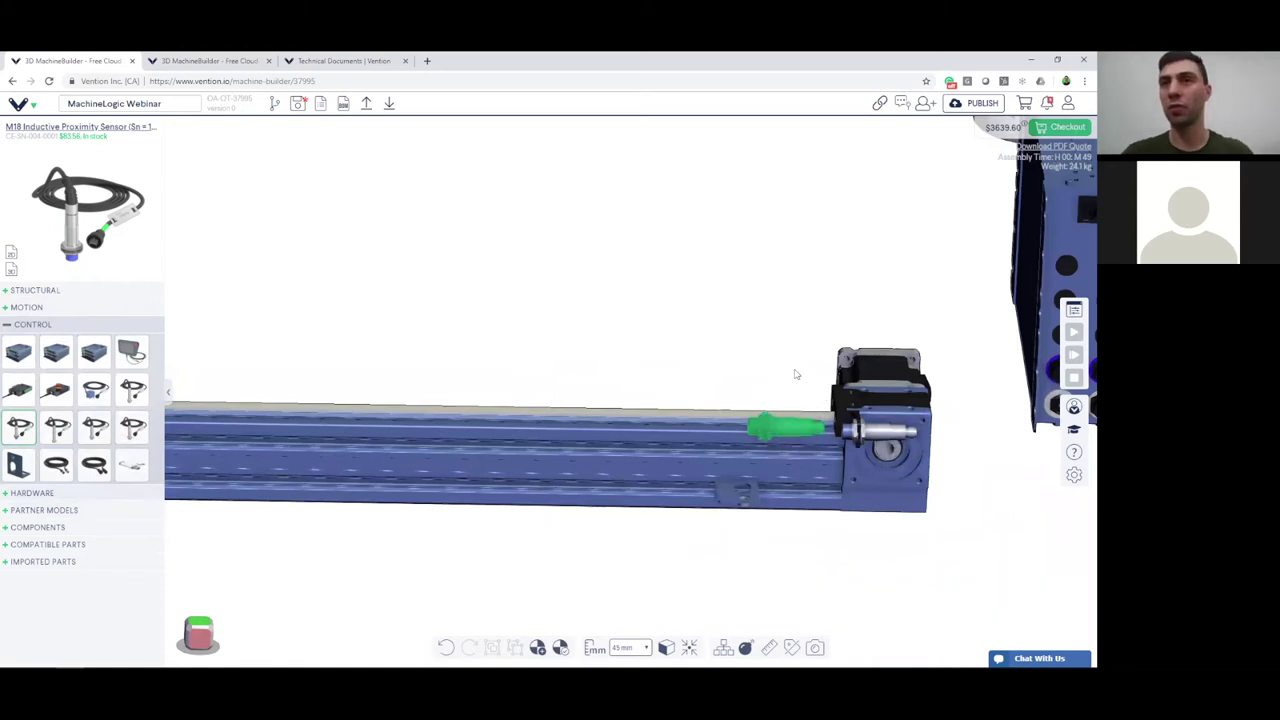
Examine how the loose sensor and its bracket sit relative to the gantry plate, belt and motor-side end stop.
{"action": "scroll", "coordinate": [797, 435], "scroll_direction": "up", "scroll_amount": 3}
{"action": "middle_click_drag", "start_coordinate": [797, 435], "coordinate": [806, 455]}
{"action": "scroll", "coordinate": [805, 454], "scroll_direction": "down", "scroll_amount": 2}
{"action": "scroll", "coordinate": [800, 395], "scroll_direction": "down", "scroll_amount": 3}
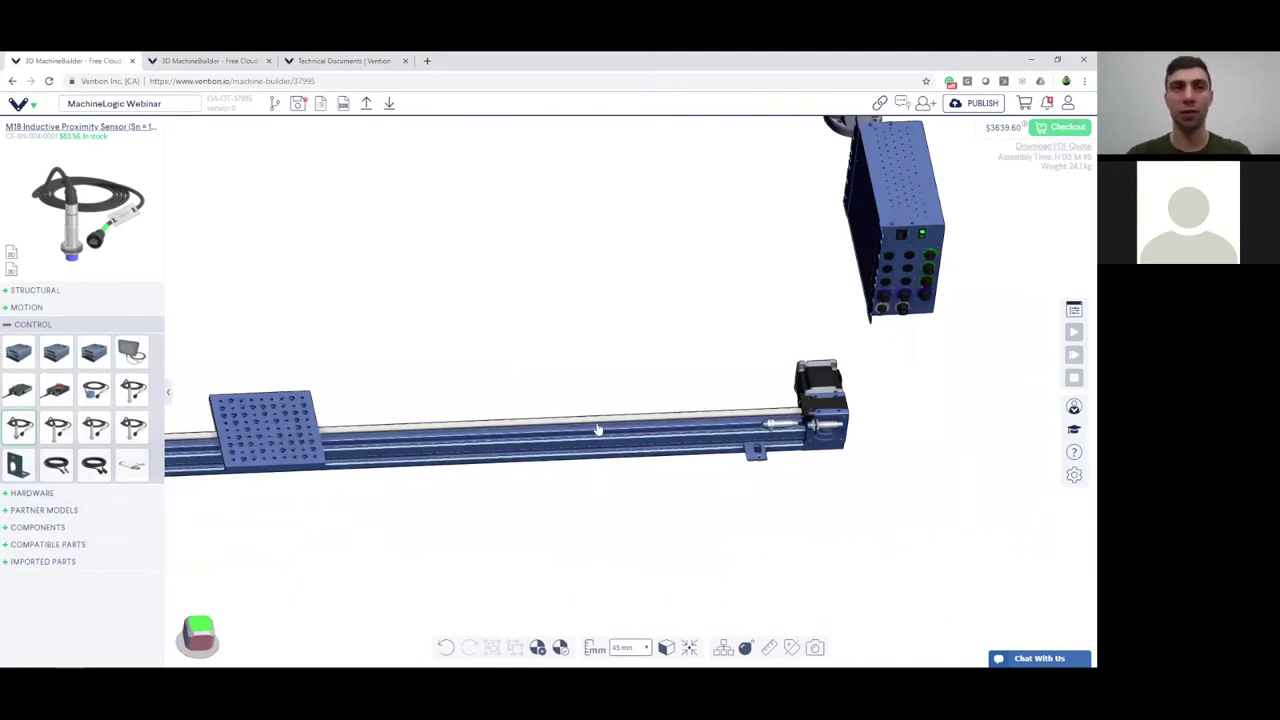
{"action": "scroll", "coordinate": [726, 526], "scroll_direction": "up", "scroll_amount": 3}
{"action": "scroll", "coordinate": [723, 517], "scroll_direction": "down", "scroll_amount": 3}
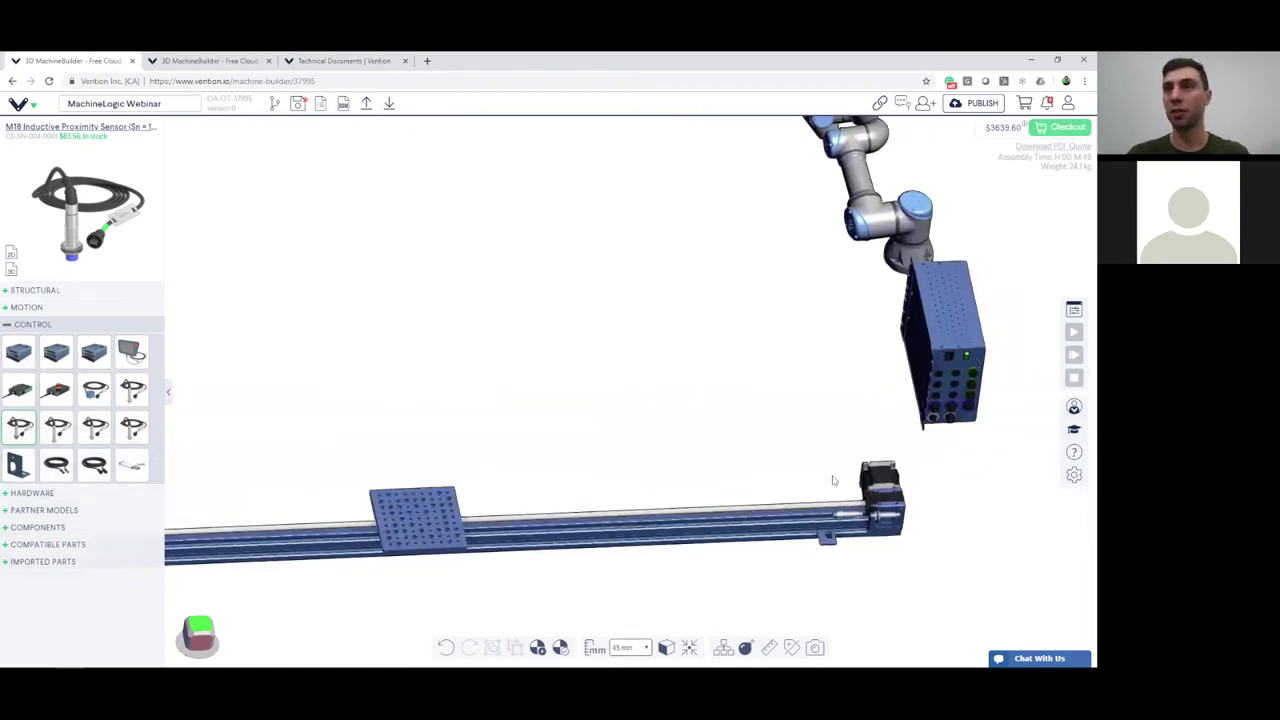
{"action": "scroll", "coordinate": [610, 500], "scroll_direction": "up", "scroll_amount": 2}
{"action": "scroll", "coordinate": [655, 510], "scroll_direction": "down", "scroll_amount": 4}
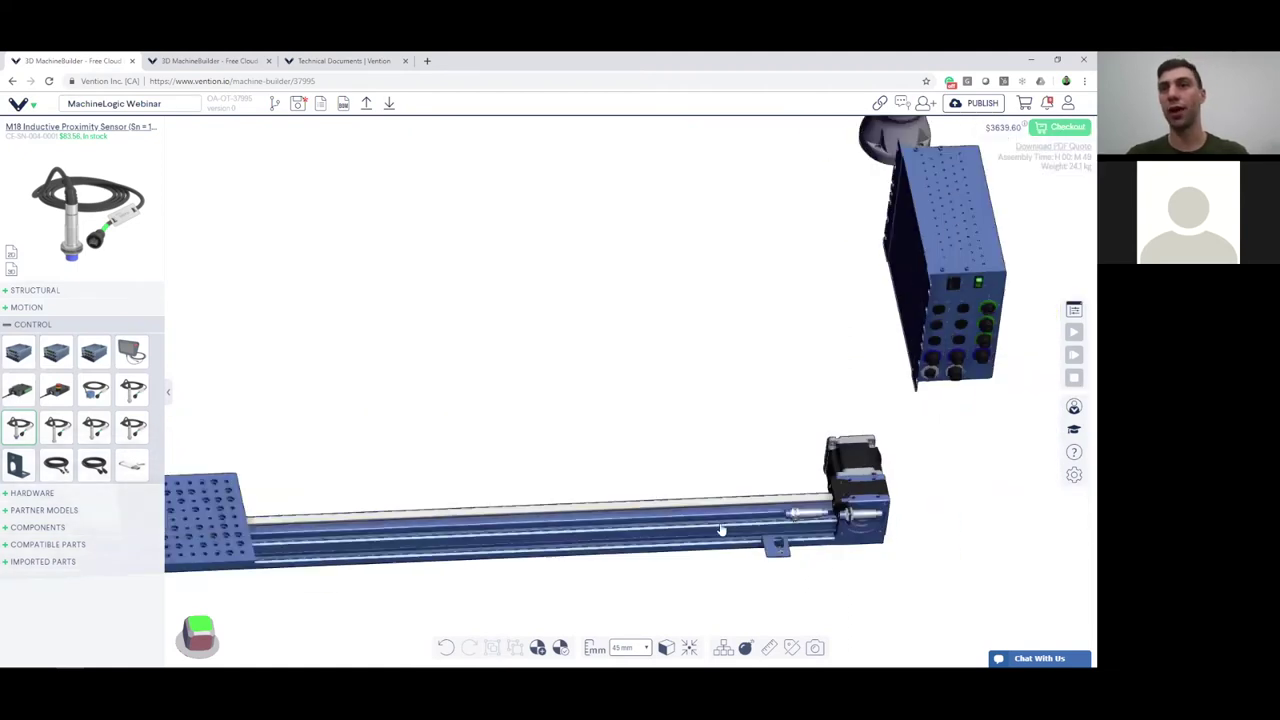
{"action": "scroll", "coordinate": [777, 555], "scroll_direction": "up", "scroll_amount": 4}
Delete the sensor bracket on the actuator's side and the loose proximity sensor beside the motor-side end stop.
{"action": "left_click", "coordinate": [778, 540]}
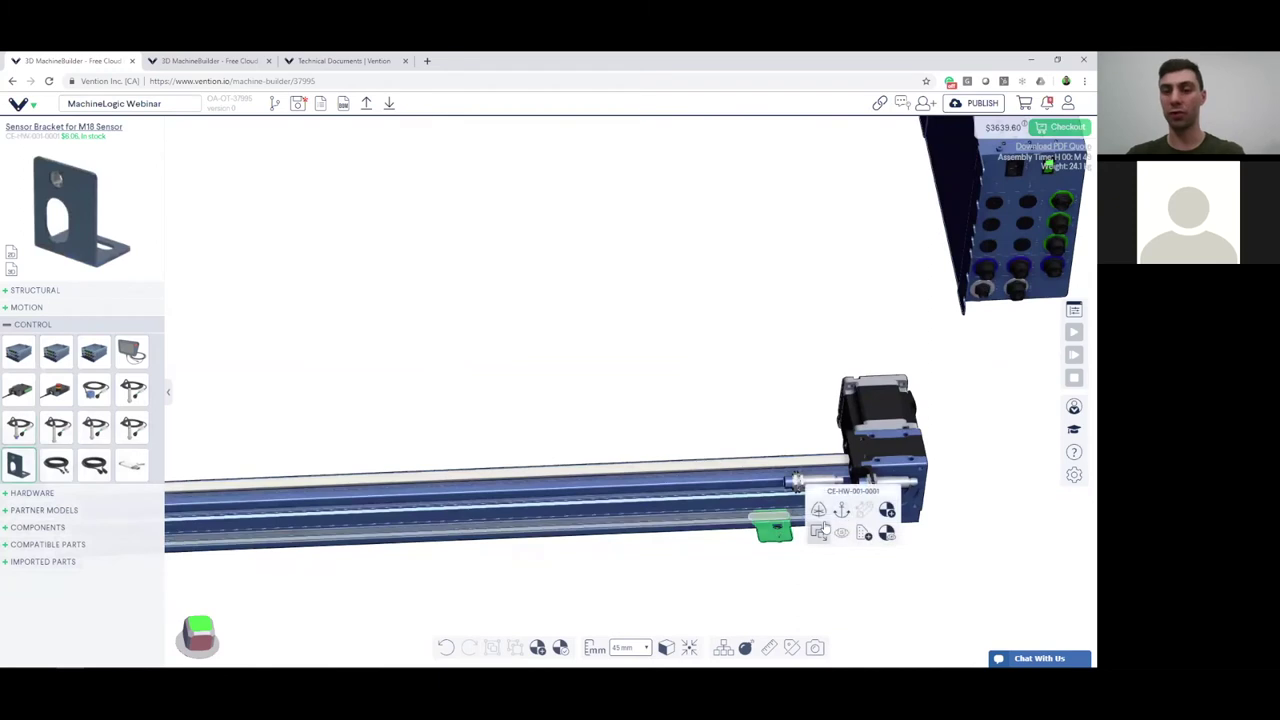
{"action": "key", "text": "Delete"}
{"action": "left_click", "coordinate": [816, 487]}
{"action": "key", "text": "Delete"}
Examine the full length of the timing belt actuator with its gantry plate and both end stops.
{"action": "scroll", "coordinate": [805, 494], "scroll_direction": "down", "scroll_amount": 4}
{"action": "left_click_drag", "start_coordinate": [665, 500], "coordinate": [578, 530]}
{"action": "scroll", "coordinate": [623, 489], "scroll_direction": "down", "scroll_amount": 3}
{"action": "right_click_drag", "start_coordinate": [623, 489], "coordinate": [550, 523]}
{"action": "mouse_move", "coordinate": [550, 523]}
{"action": "left_mouse_down"}
{"action": "mouse_move", "coordinate": [543, 534]}
{"action": "mouse_move", "coordinate": [552, 498]}
{"action": "mouse_move", "coordinate": [507, 523]}
{"action": "mouse_move", "coordinate": [566, 520]}
{"action": "mouse_move", "coordinate": [555, 515]}
{"action": "mouse_move", "coordinate": [551, 531]}
{"action": "left_mouse_up"}
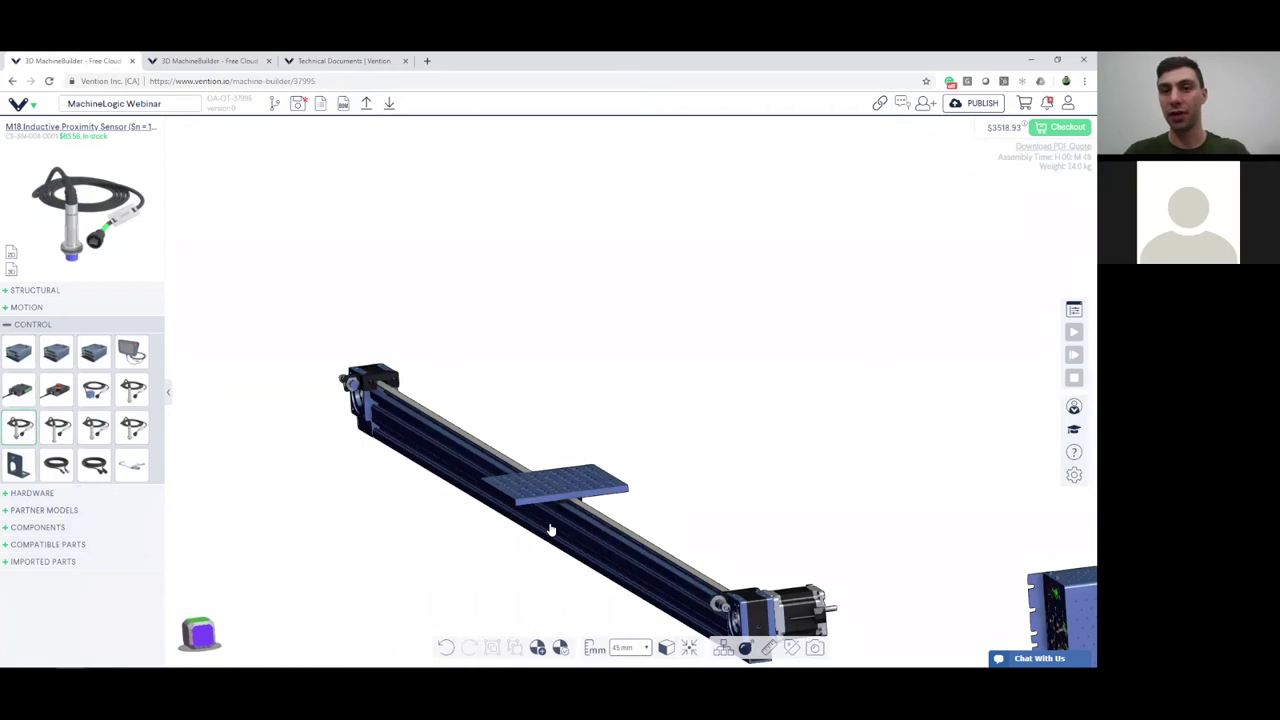
{"action": "left_click_drag", "start_coordinate": [589, 515], "coordinate": [591, 517]}
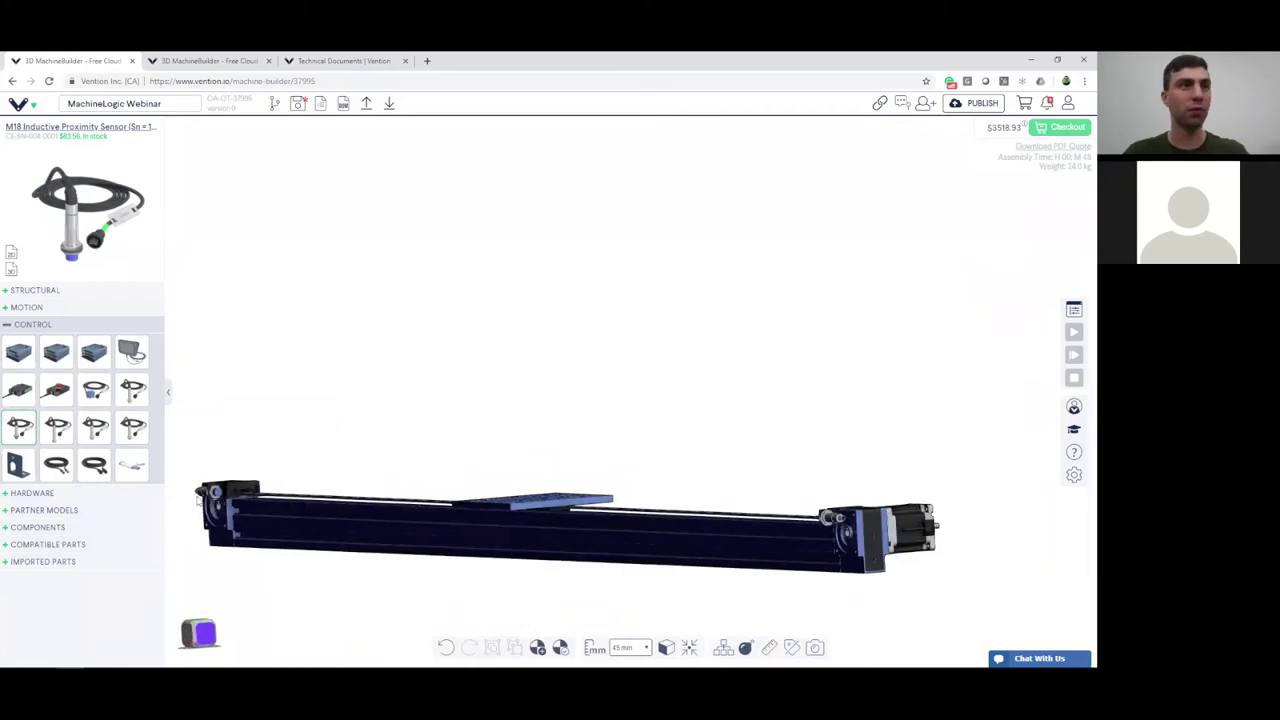
{"action": "mouse_move", "coordinate": [364, 551]}
{"action": "left_mouse_down"}
{"action": "mouse_move", "coordinate": [354, 554]}
{"action": "mouse_move", "coordinate": [362, 545]}
{"action": "left_mouse_up"}
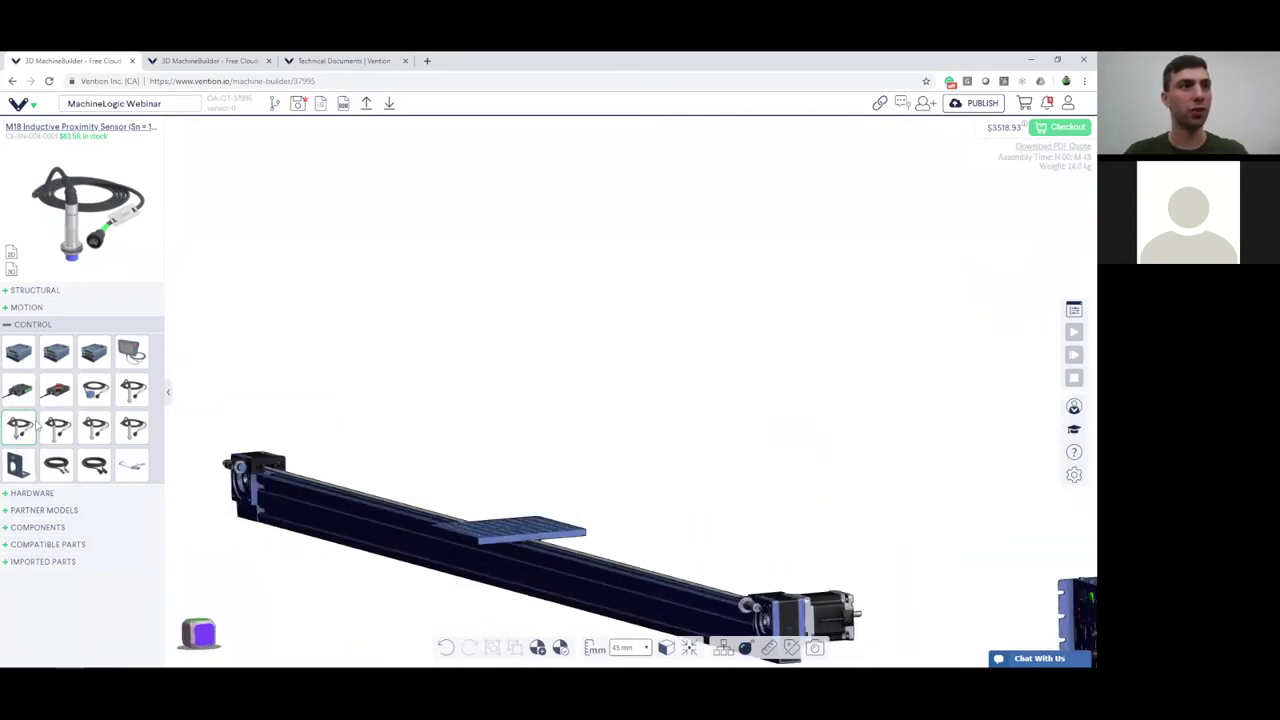
Add a 2295 mm long 16mm Shaft for Linear Bearings to the side of the timing belt actuator near its end block.
{"action": "left_click", "coordinate": [65, 310]}
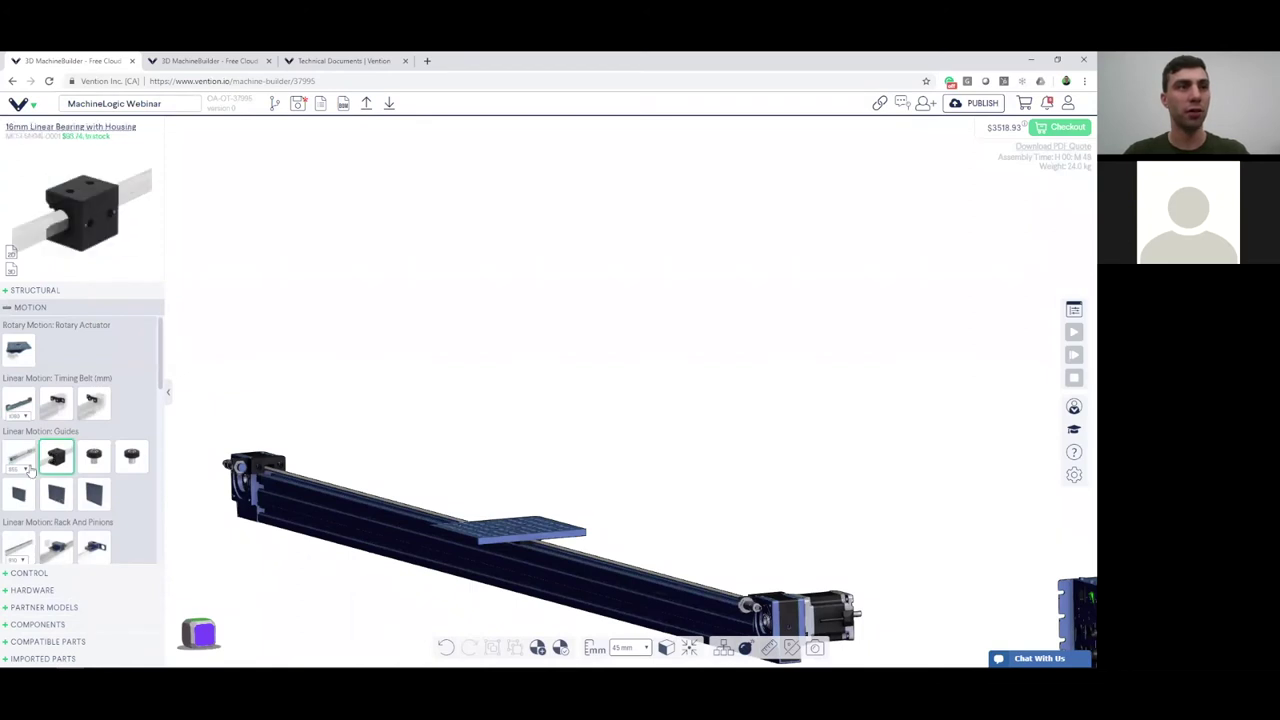
{"action": "mouse_move", "coordinate": [24, 470]}
{"action": "left_click_drag", "start_coordinate": [18, 502], "coordinate": [262, 488]}
{"action": "left_click", "coordinate": [262, 488]}
{"action": "scroll", "coordinate": [272, 486], "scroll_direction": "down", "scroll_amount": 3}
{"action": "right_click_drag", "start_coordinate": [288, 442], "coordinate": [361, 421]}
Slide the guide shaft along the actuator so it runs between the two end blocks.
{"action": "left_click", "coordinate": [305, 467]}
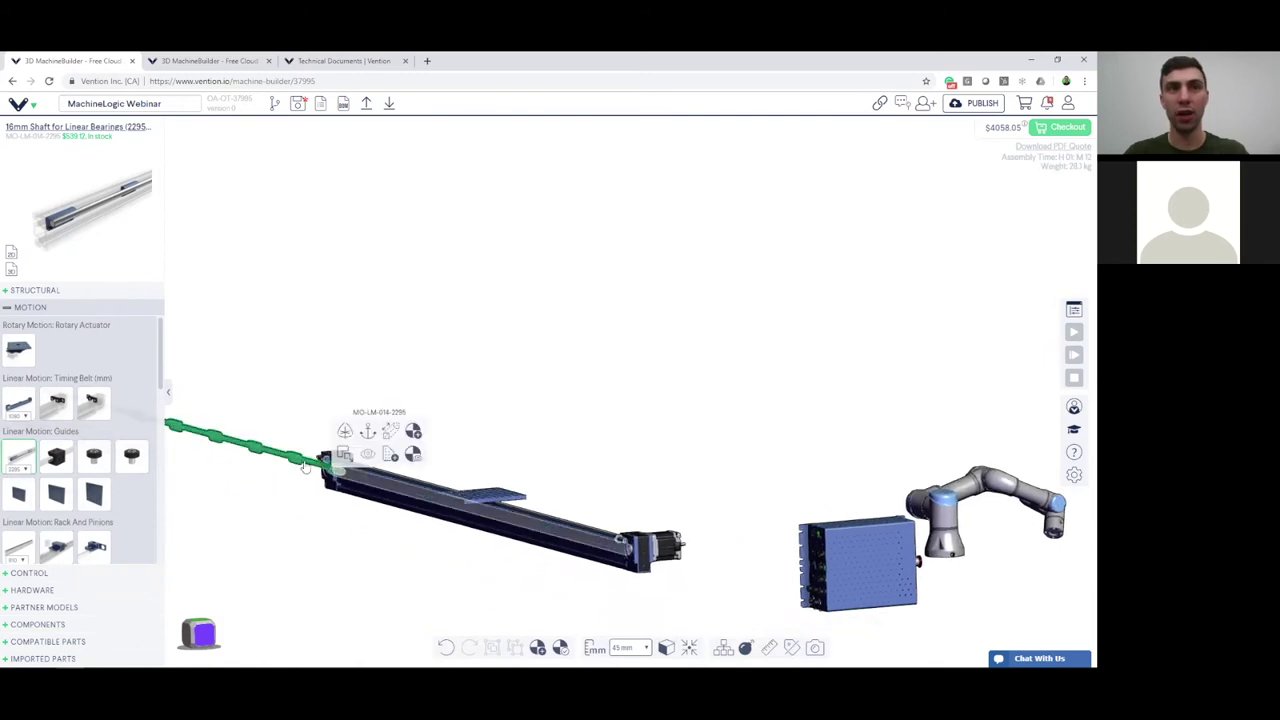
{"action": "left_click_drag", "start_coordinate": [337, 474], "coordinate": [763, 587]}
{"action": "scroll", "coordinate": [620, 525], "scroll_direction": "up", "scroll_amount": 3}
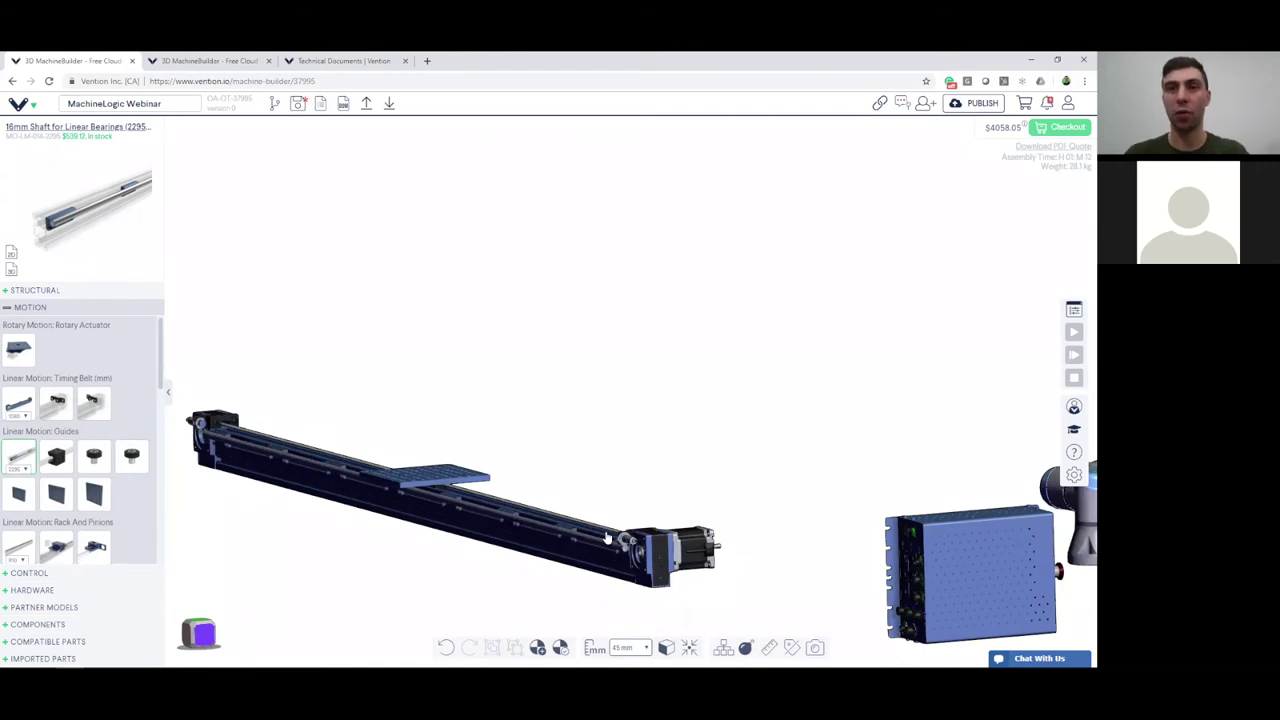
{"action": "scroll", "coordinate": [612, 545], "scroll_direction": "up", "scroll_amount": 3}
{"action": "scroll", "coordinate": [590, 550], "scroll_direction": "down", "scroll_amount": 2}
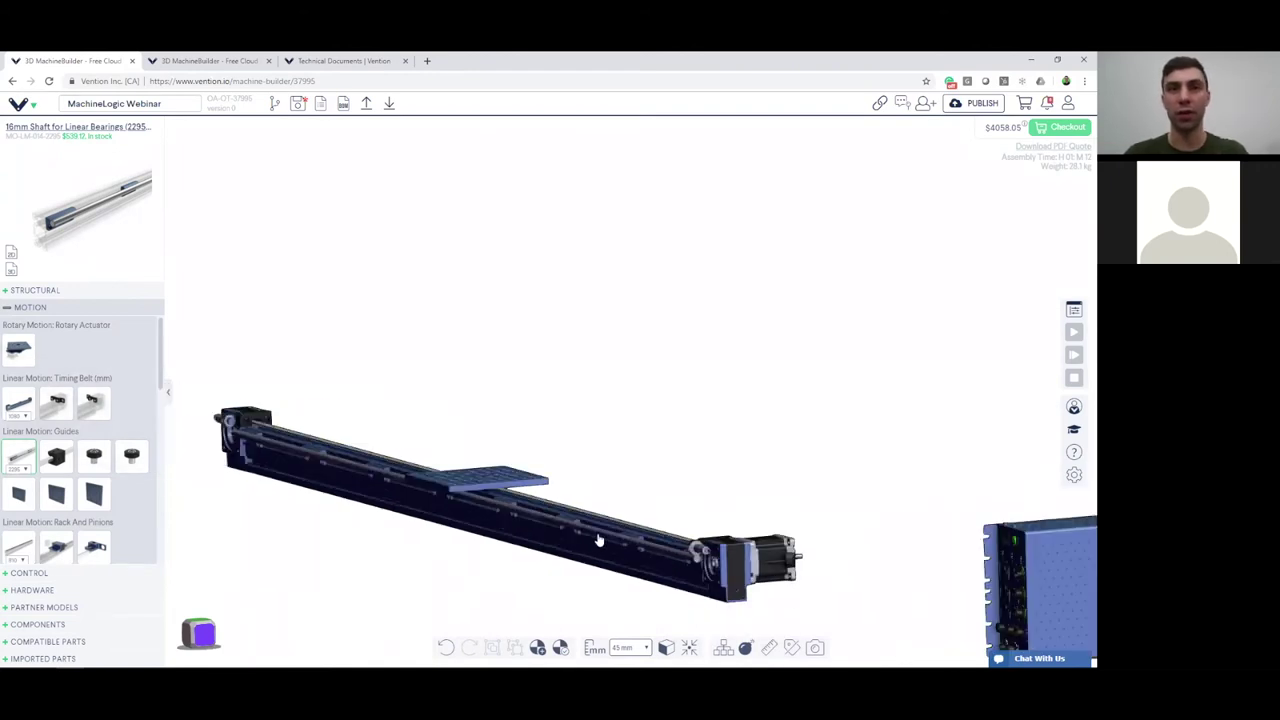
{"action": "scroll", "coordinate": [606, 541], "scroll_direction": "down", "scroll_amount": 1}
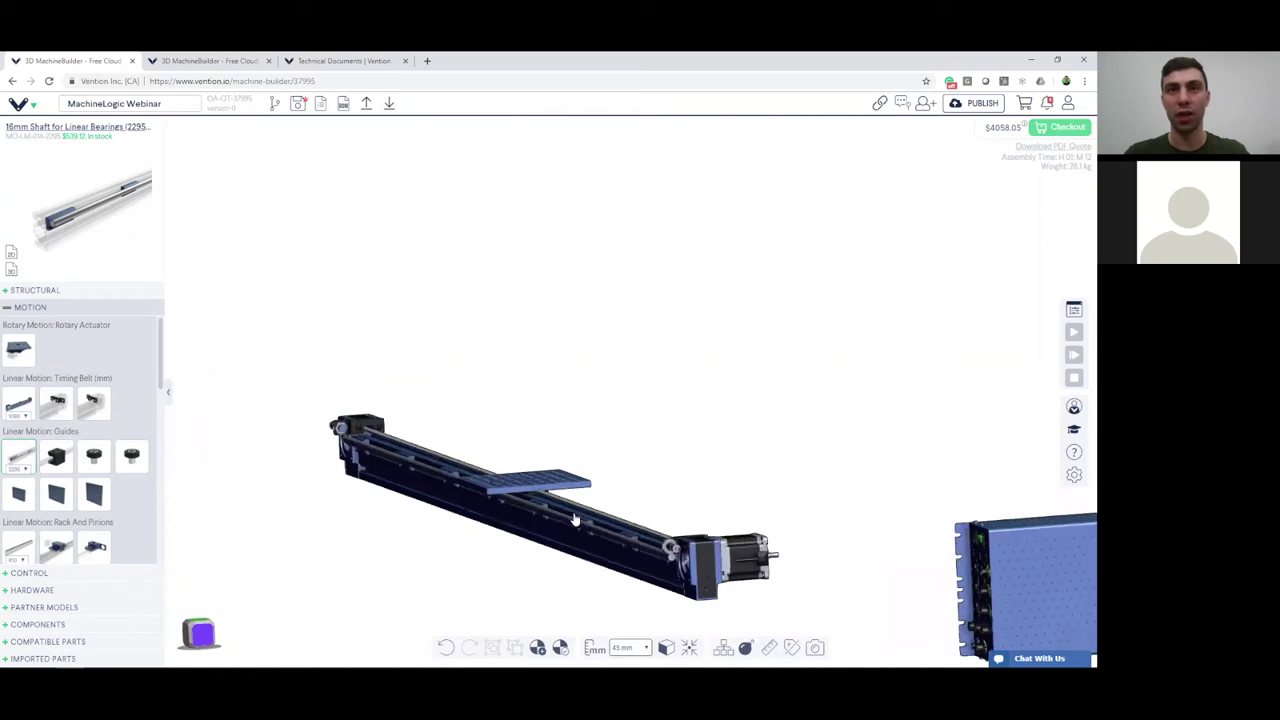
{"action": "scroll", "coordinate": [640, 550], "scroll_direction": "up", "scroll_amount": 3}
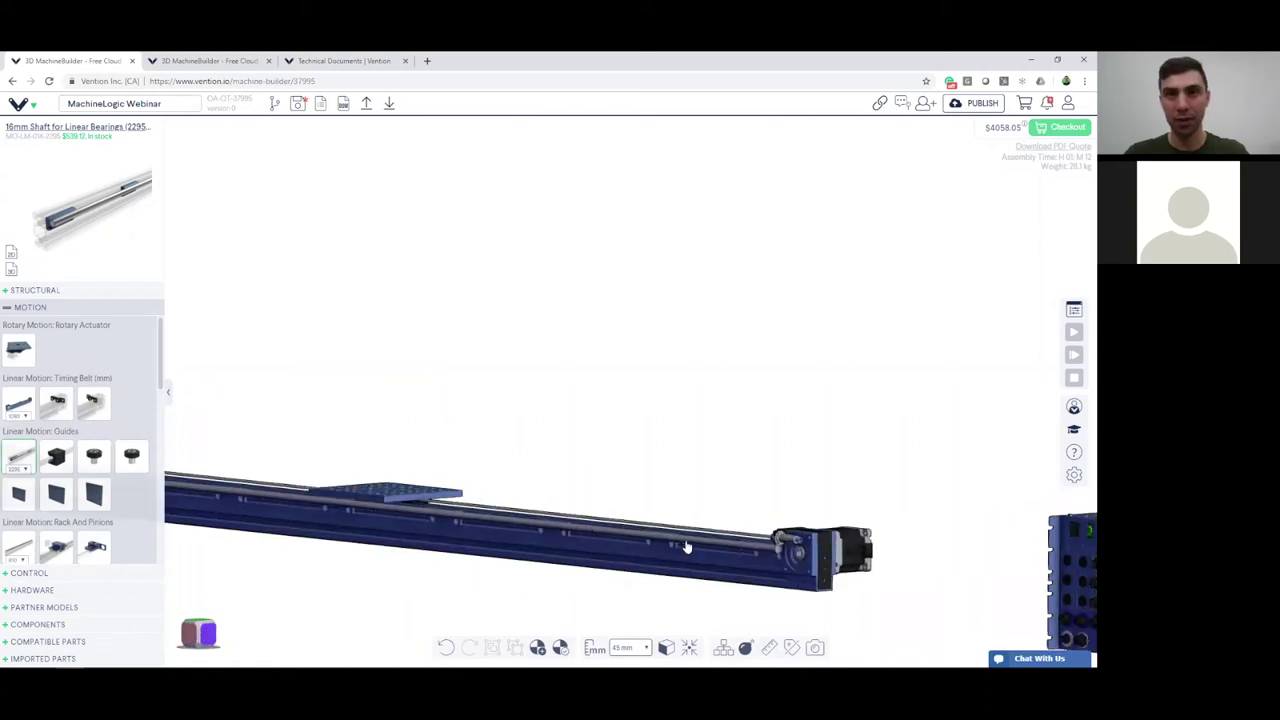
Duplicate the guide shaft and attach the copy to the opposite side of the actuator near the motor.
{"action": "scroll", "coordinate": [686, 543], "scroll_direction": "up", "scroll_amount": 1}
{"action": "left_click", "coordinate": [676, 543]}
{"action": "left_click", "coordinate": [645, 506]}
{"action": "right_click_drag", "start_coordinate": [736, 549], "coordinate": [746, 547]}
{"action": "left_click_drag", "start_coordinate": [746, 547], "coordinate": [508, 513]}
{"action": "right_click_drag", "start_coordinate": [507, 514], "coordinate": [660, 516]}
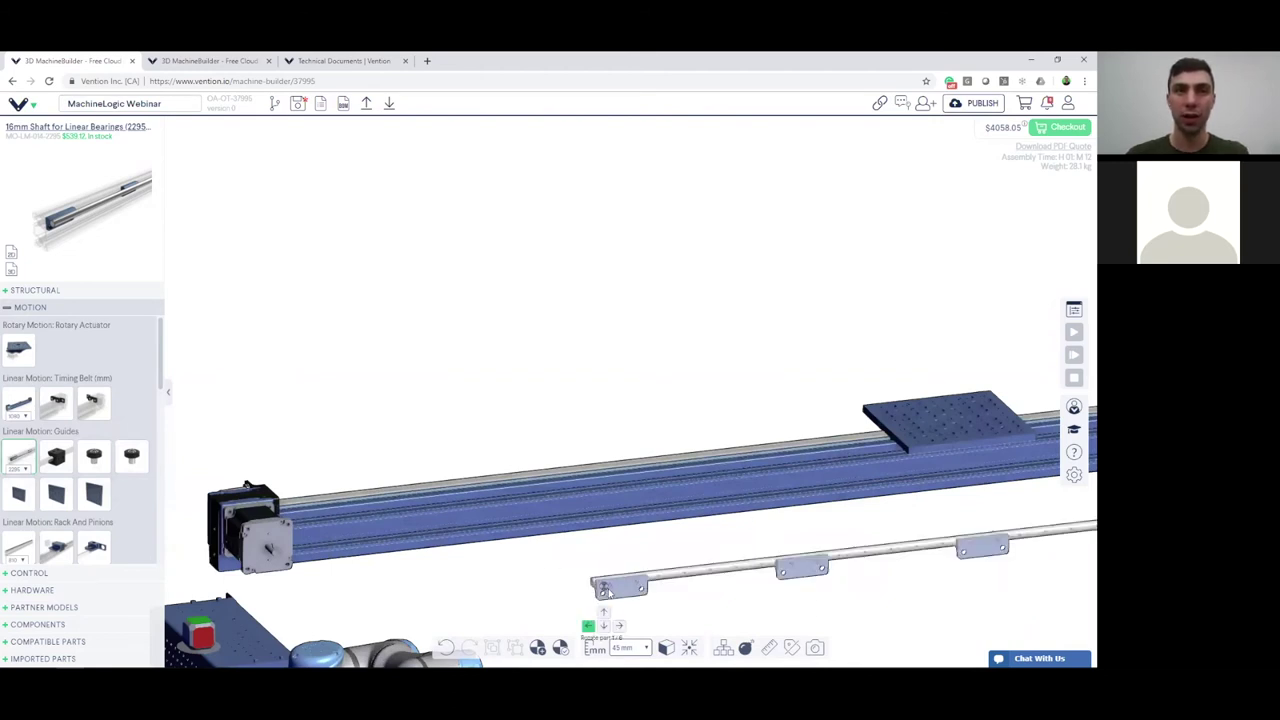
{"action": "left_click", "coordinate": [486, 596]}
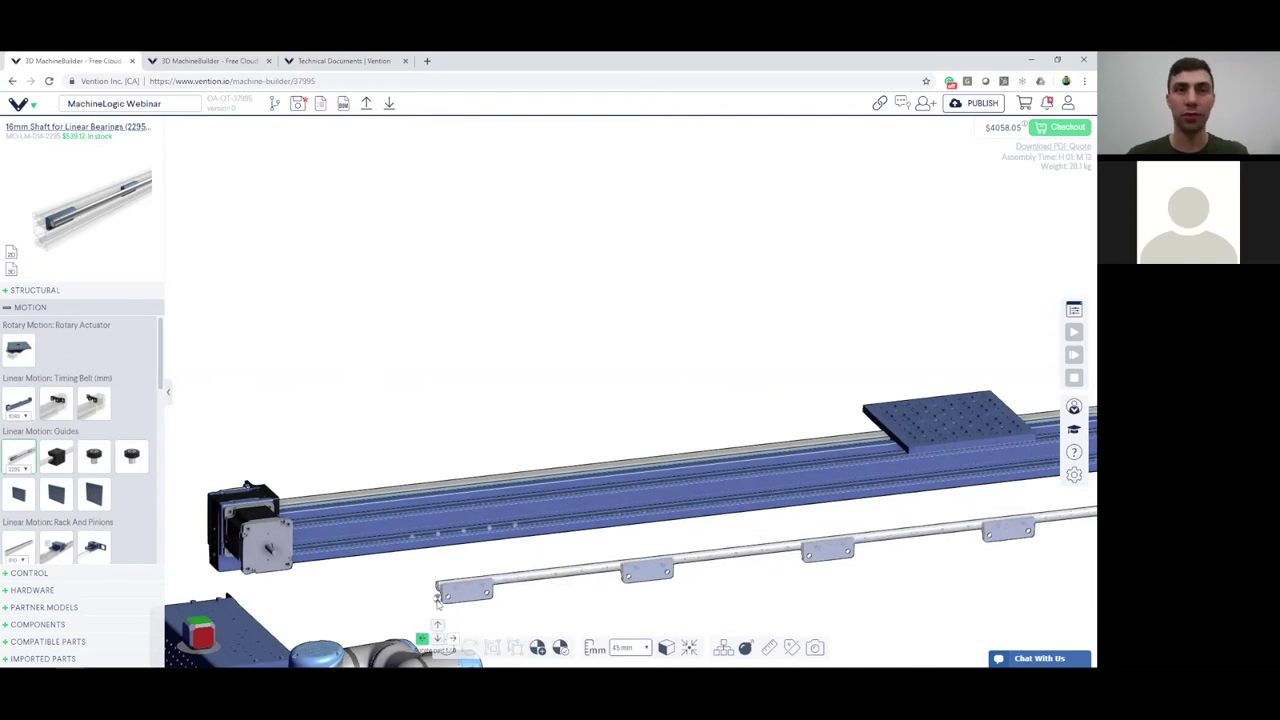
{"action": "left_click_drag", "start_coordinate": [438, 598], "coordinate": [391, 513]}
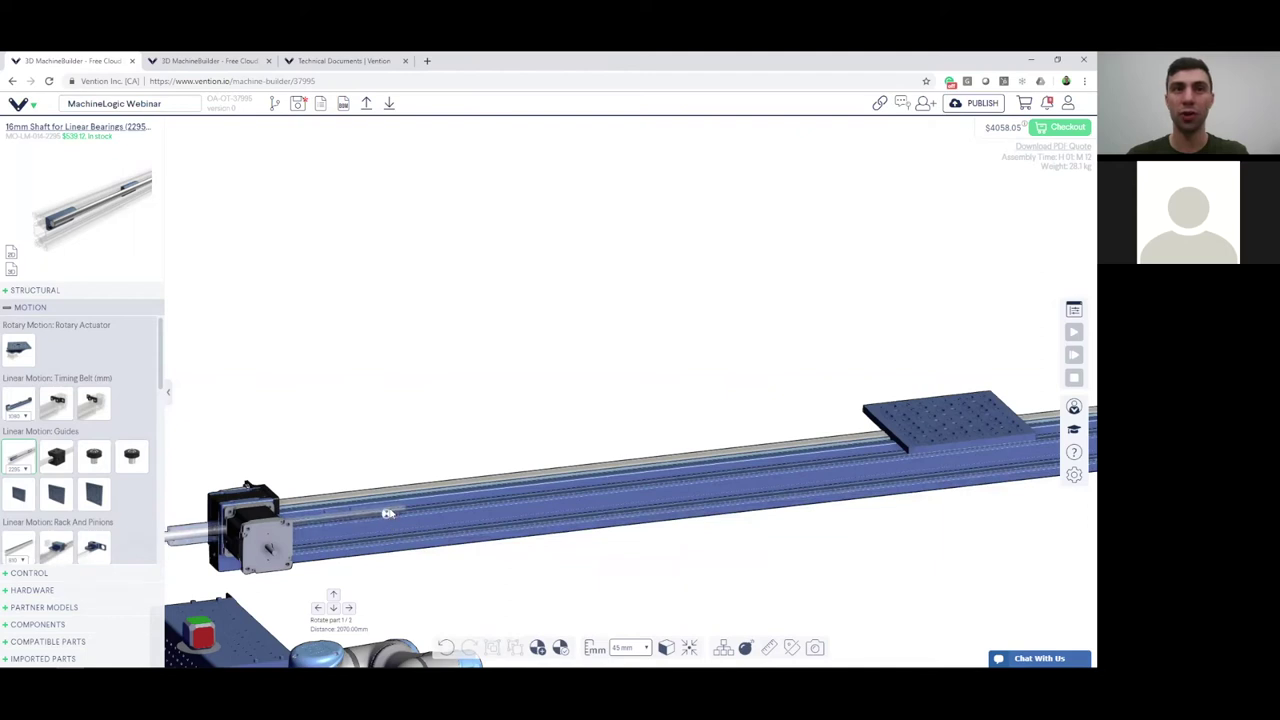
{"action": "left_click", "coordinate": [389, 513]}
Slide the second guide shaft along the actuator so it spans the length between the end blocks.
{"action": "scroll", "coordinate": [390, 510], "scroll_direction": "down", "scroll_amount": 5}
{"action": "right_click_drag", "start_coordinate": [375, 474], "coordinate": [543, 472]}
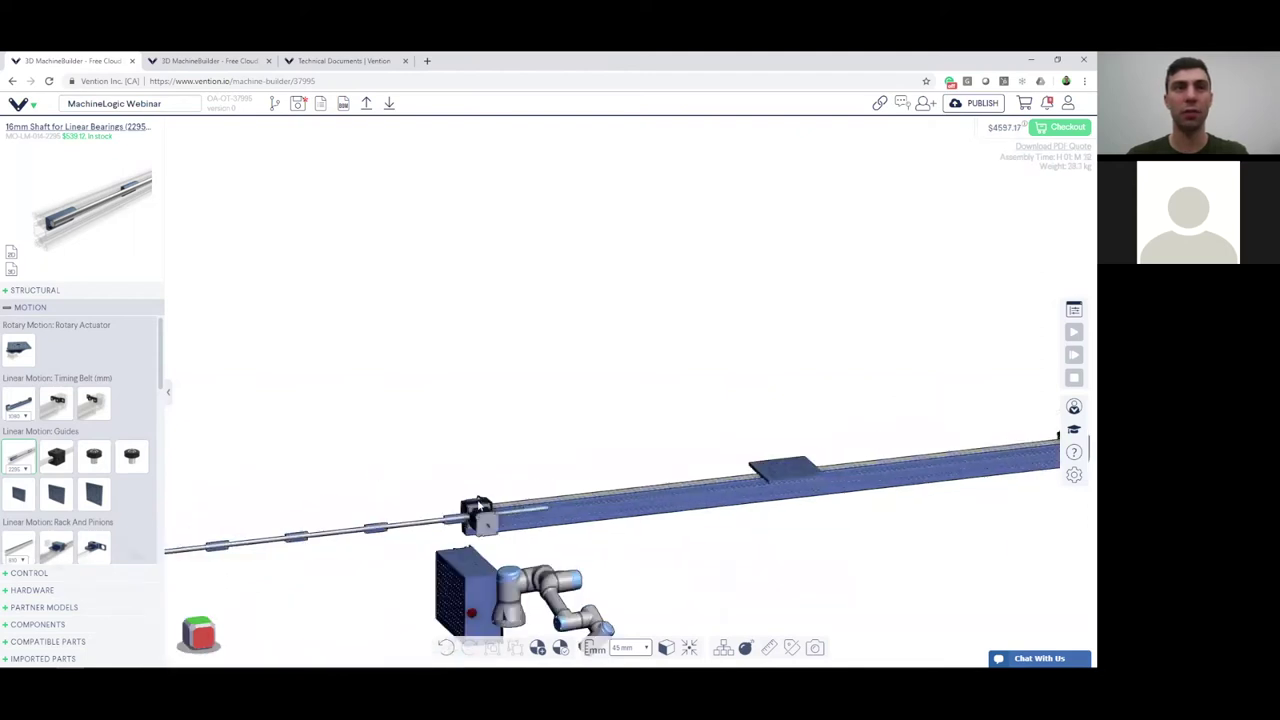
{"action": "mouse_move", "coordinate": [368, 508]}
{"action": "left_mouse_down"}
{"action": "mouse_move", "coordinate": [354, 517]}
{"action": "mouse_move", "coordinate": [360, 532]}
{"action": "left_mouse_up"}
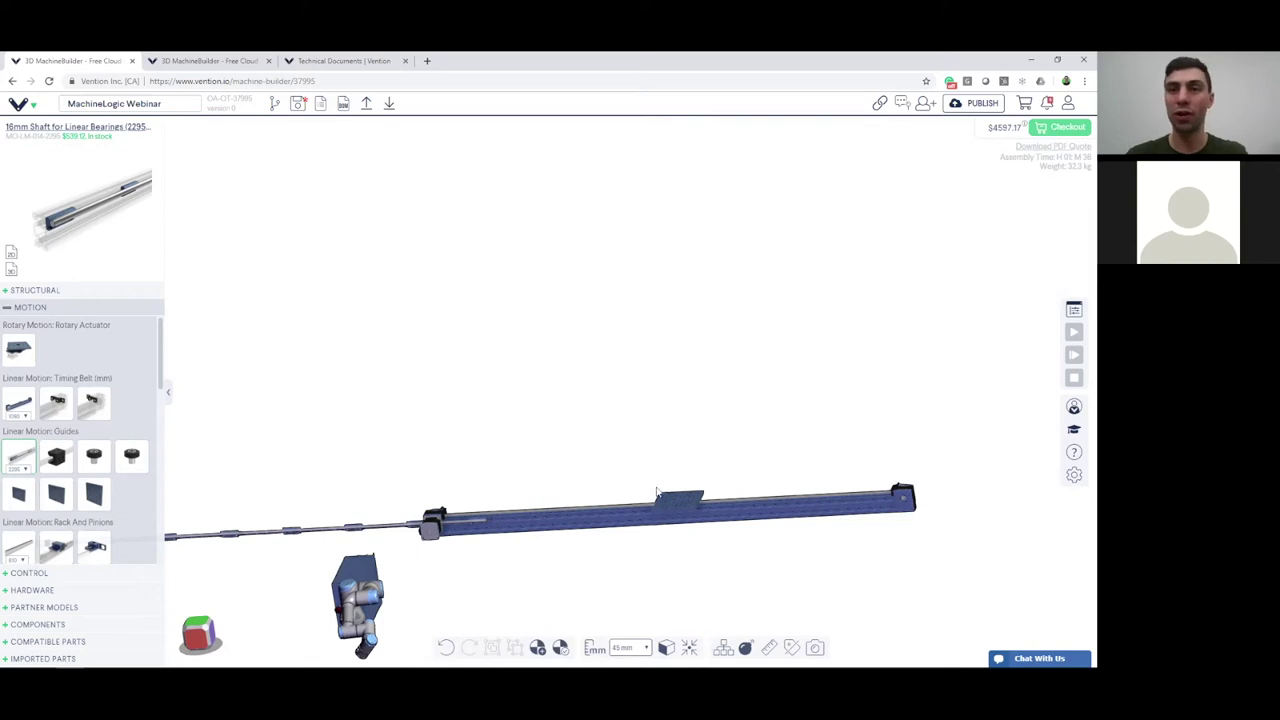
{"action": "left_click", "coordinate": [340, 531]}
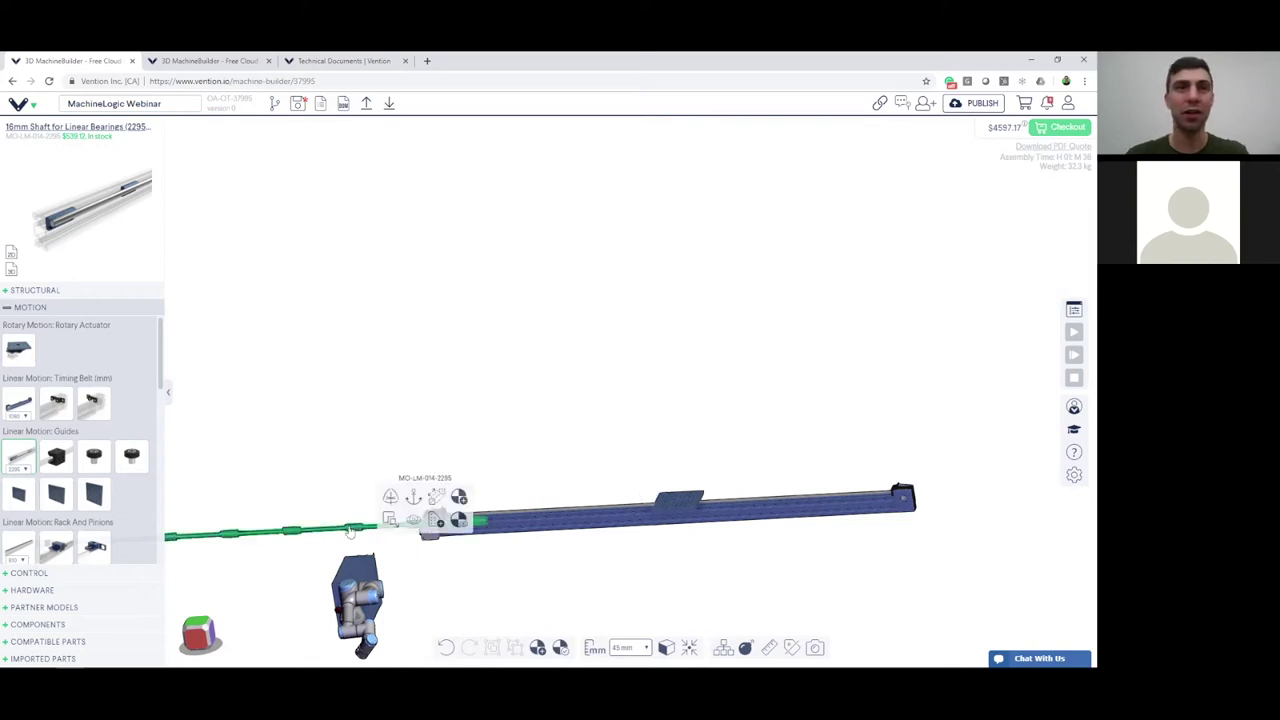
{"action": "left_click_drag", "start_coordinate": [489, 527], "coordinate": [873, 510]}
{"action": "scroll", "coordinate": [873, 510], "scroll_direction": "up", "scroll_amount": 3}
{"action": "middle_click_drag", "start_coordinate": [906, 494], "coordinate": [890, 492]}
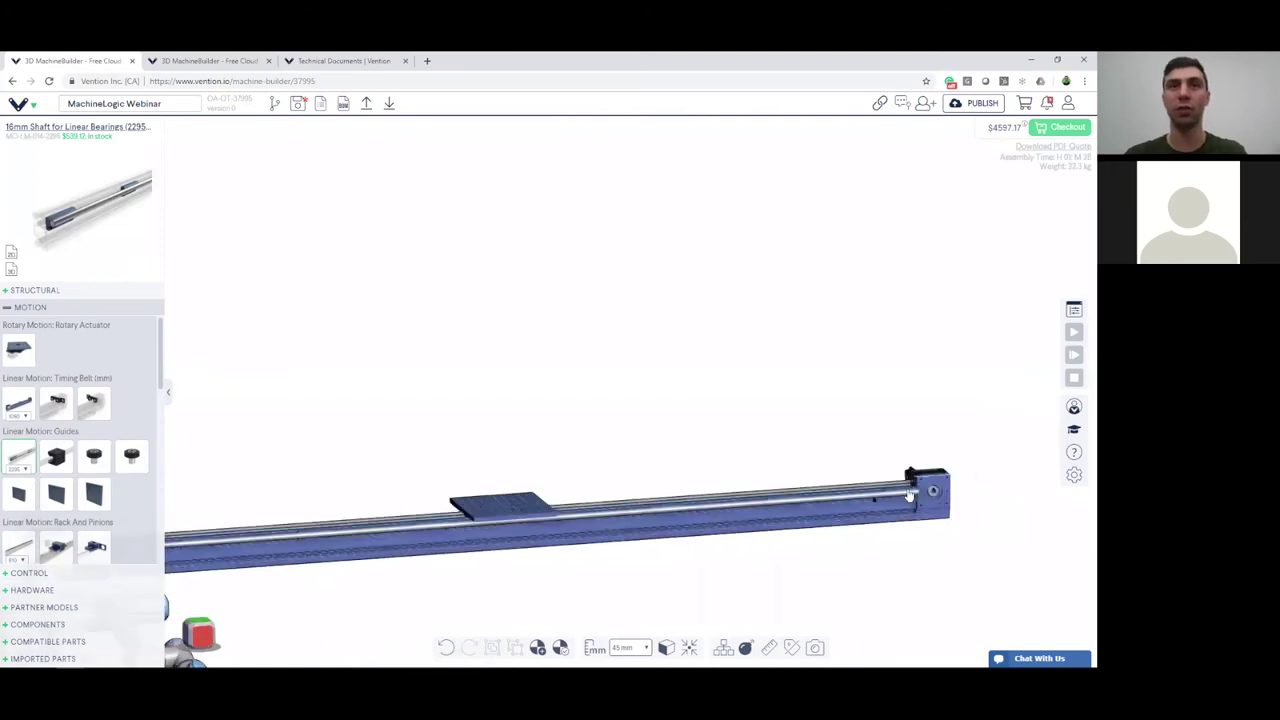
Examine how the gantry plate sits over the guide shaft, from the side and from below.
{"action": "scroll", "coordinate": [898, 492], "scroll_direction": "down", "scroll_amount": 2}
{"action": "scroll", "coordinate": [560, 512], "scroll_direction": "up", "scroll_amount": 2}
{"action": "scroll", "coordinate": [648, 507], "scroll_direction": "down", "scroll_amount": 3}
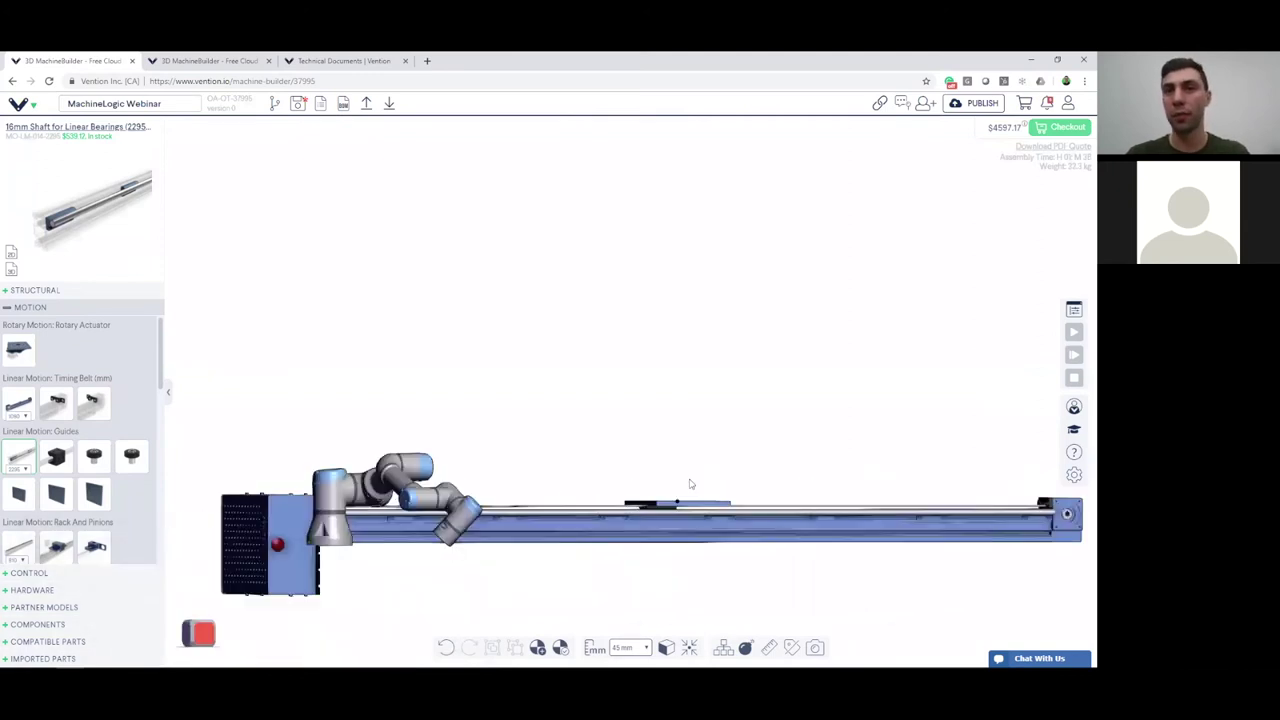
{"action": "scroll", "coordinate": [688, 508], "scroll_direction": "up", "scroll_amount": 1}
{"action": "scroll", "coordinate": [688, 510], "scroll_direction": "up", "scroll_amount": 6}
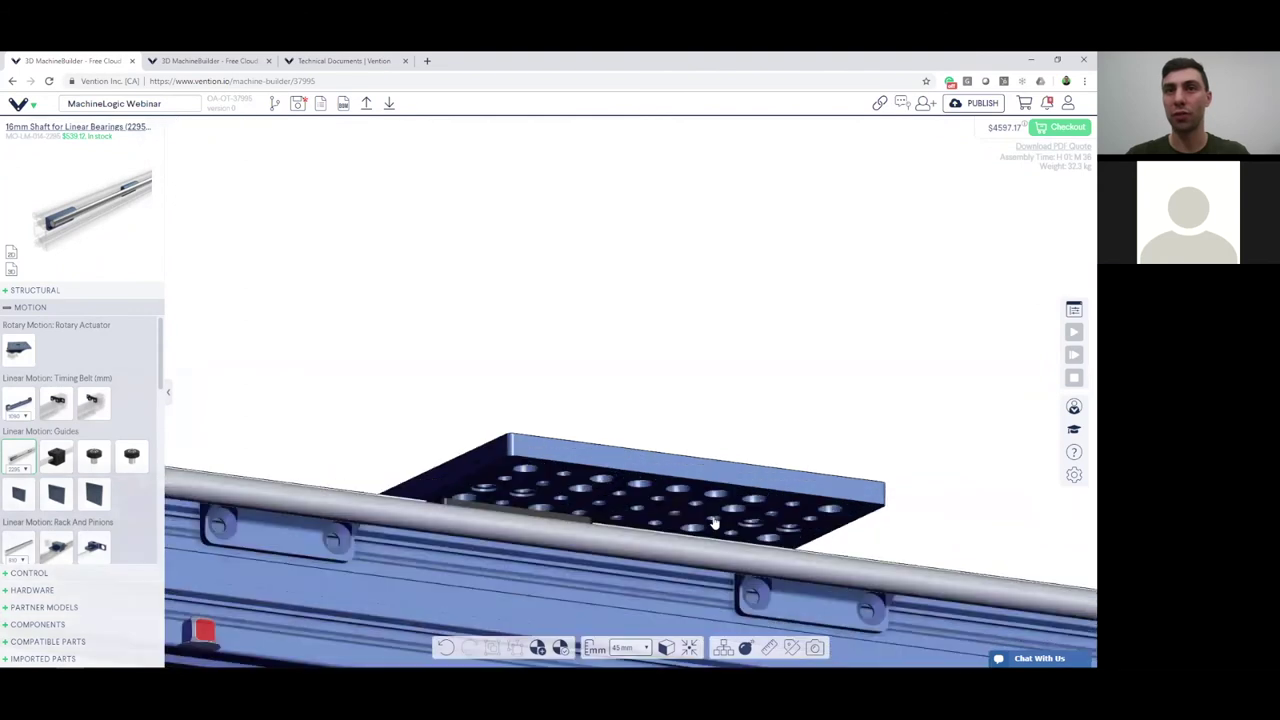
{"action": "scroll", "coordinate": [745, 508], "scroll_direction": "up", "scroll_amount": 4}
{"action": "scroll", "coordinate": [745, 512], "scroll_direction": "down", "scroll_amount": 2}
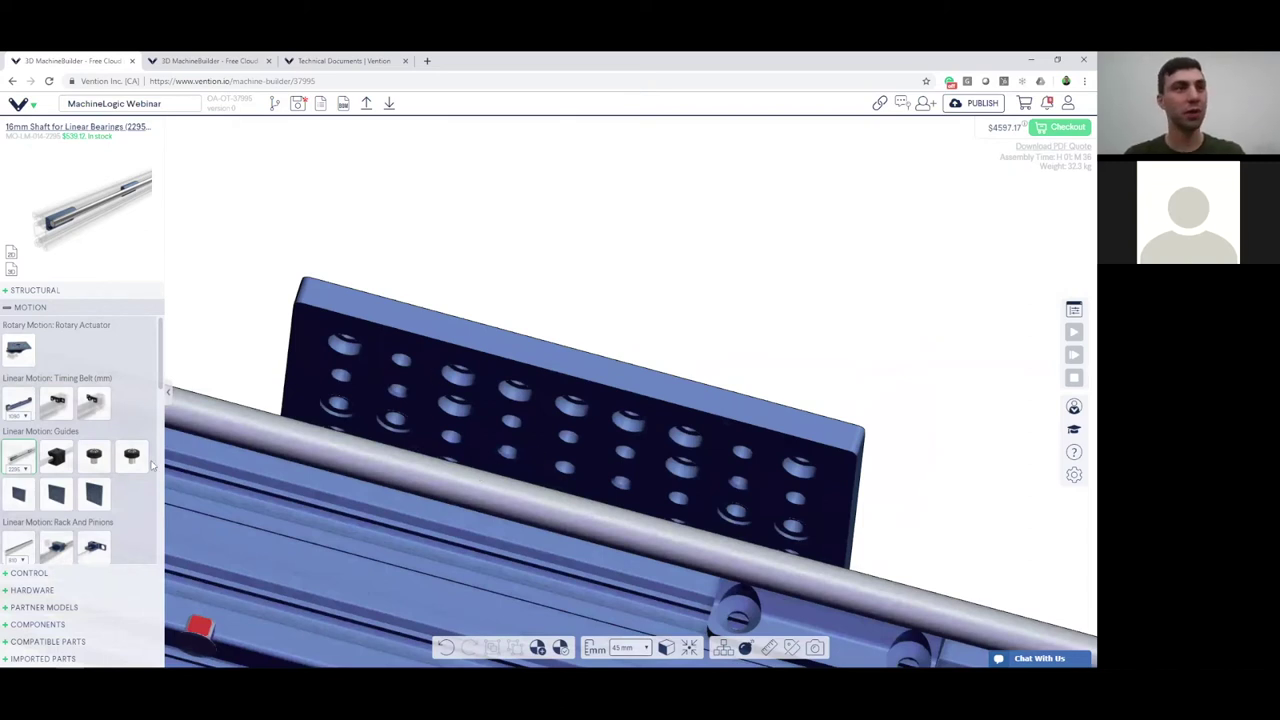
Examine the hole pattern on the gantry plate's underside and the 16mm Linear Bearing with Housing that mounts there.
{"action": "mouse_move", "coordinate": [58, 463]}
{"action": "left_click", "coordinate": [58, 463]}
{"action": "left_click_drag", "start_coordinate": [474, 419], "coordinate": [610, 358]}
{"action": "left_click_drag", "start_coordinate": [582, 260], "coordinate": [580, 325]}
{"action": "left_click_drag", "start_coordinate": [634, 437], "coordinate": [653, 383]}
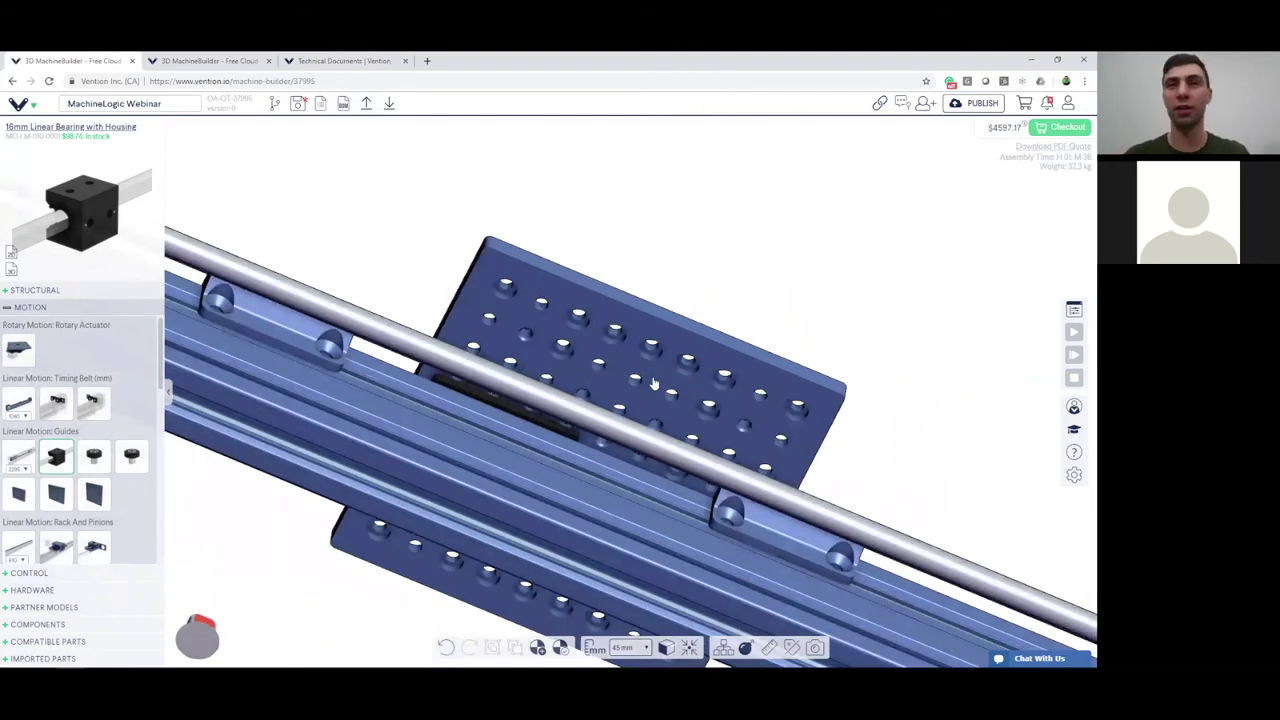
{"action": "left_click_drag", "start_coordinate": [656, 376], "coordinate": [634, 455]}
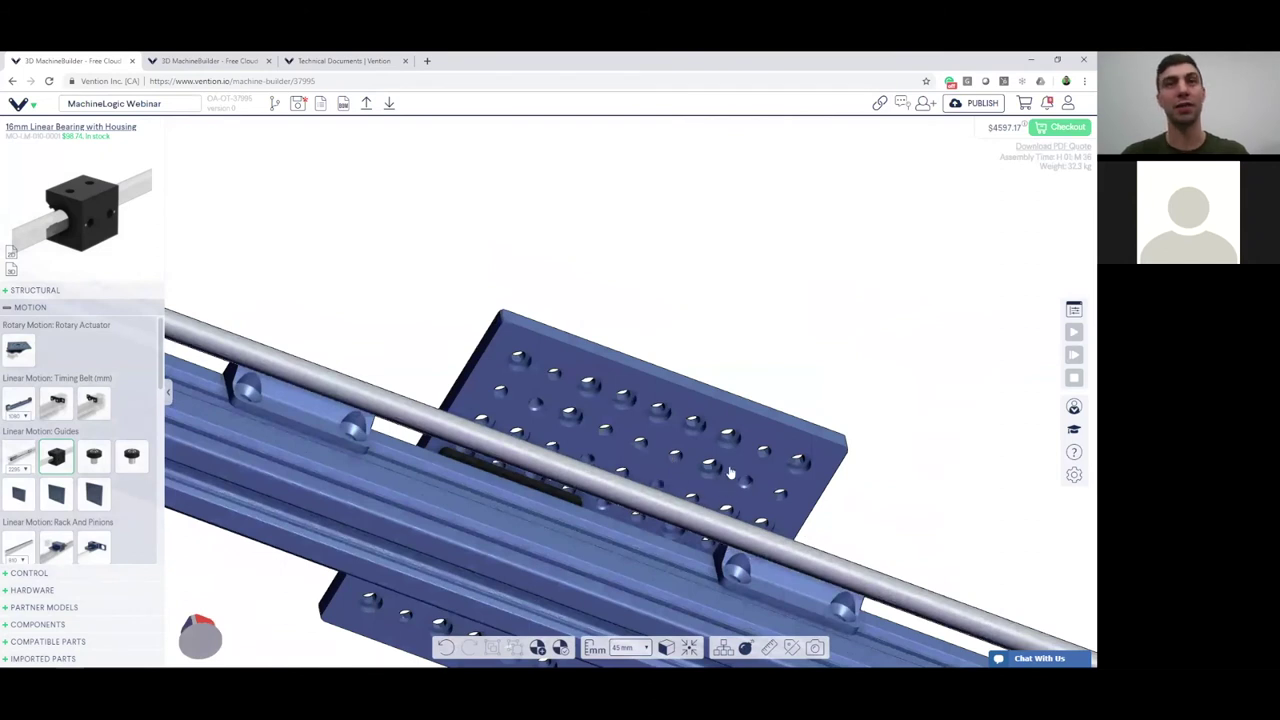
{"action": "left_click_drag", "start_coordinate": [757, 478], "coordinate": [743, 517]}
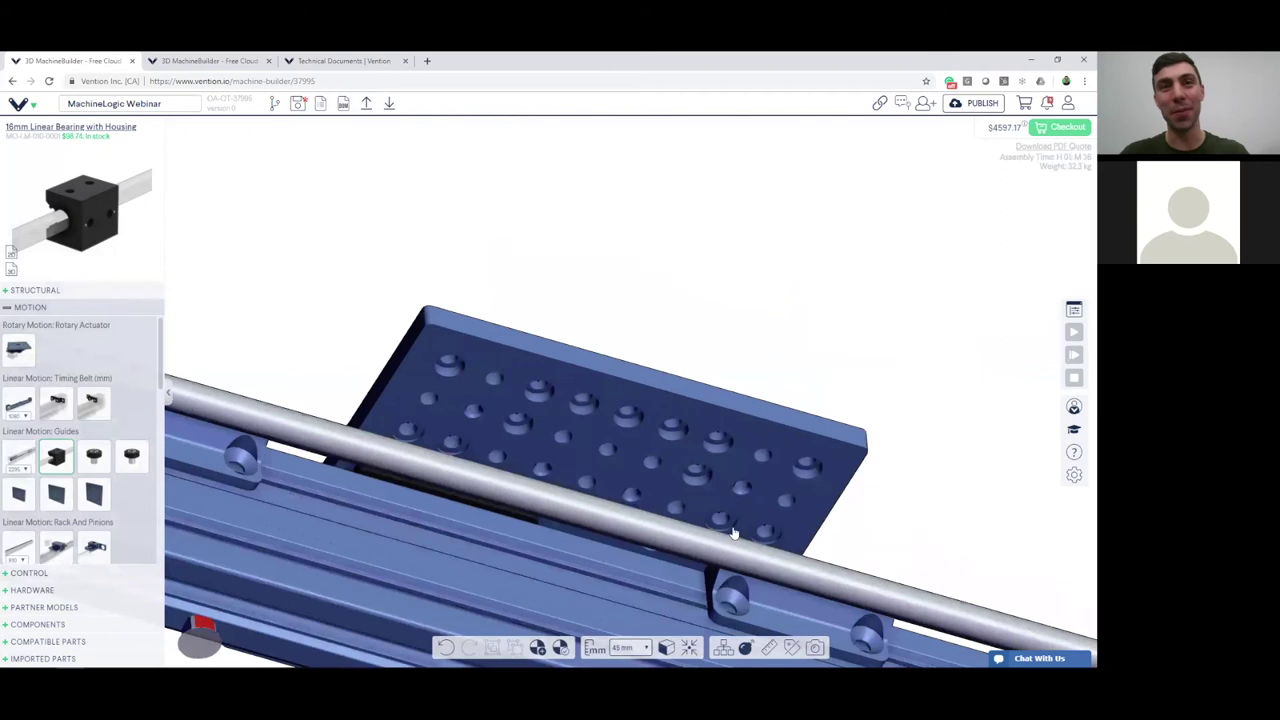
{"action": "scroll", "coordinate": [729, 530], "scroll_direction": "up", "scroll_amount": 4}
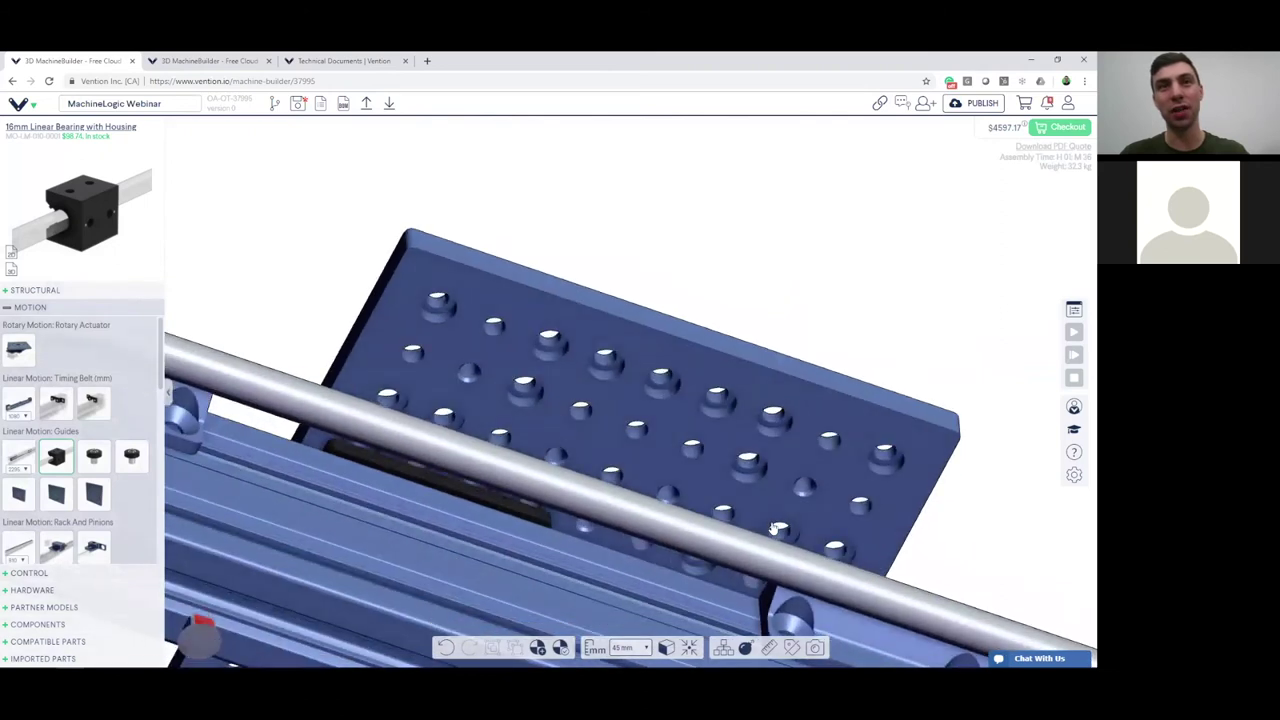
{"action": "left_click_drag", "start_coordinate": [768, 532], "coordinate": [771, 534]}
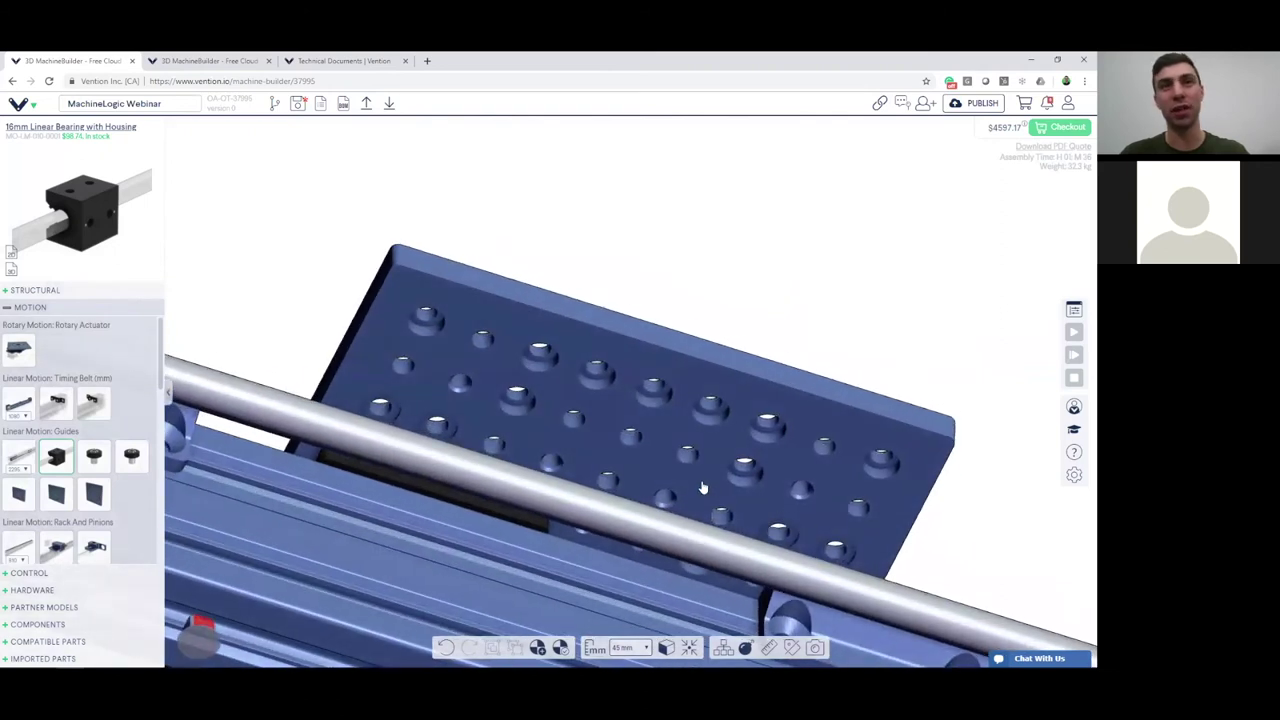
{"action": "left_click_drag", "start_coordinate": [703, 487], "coordinate": [702, 490]}
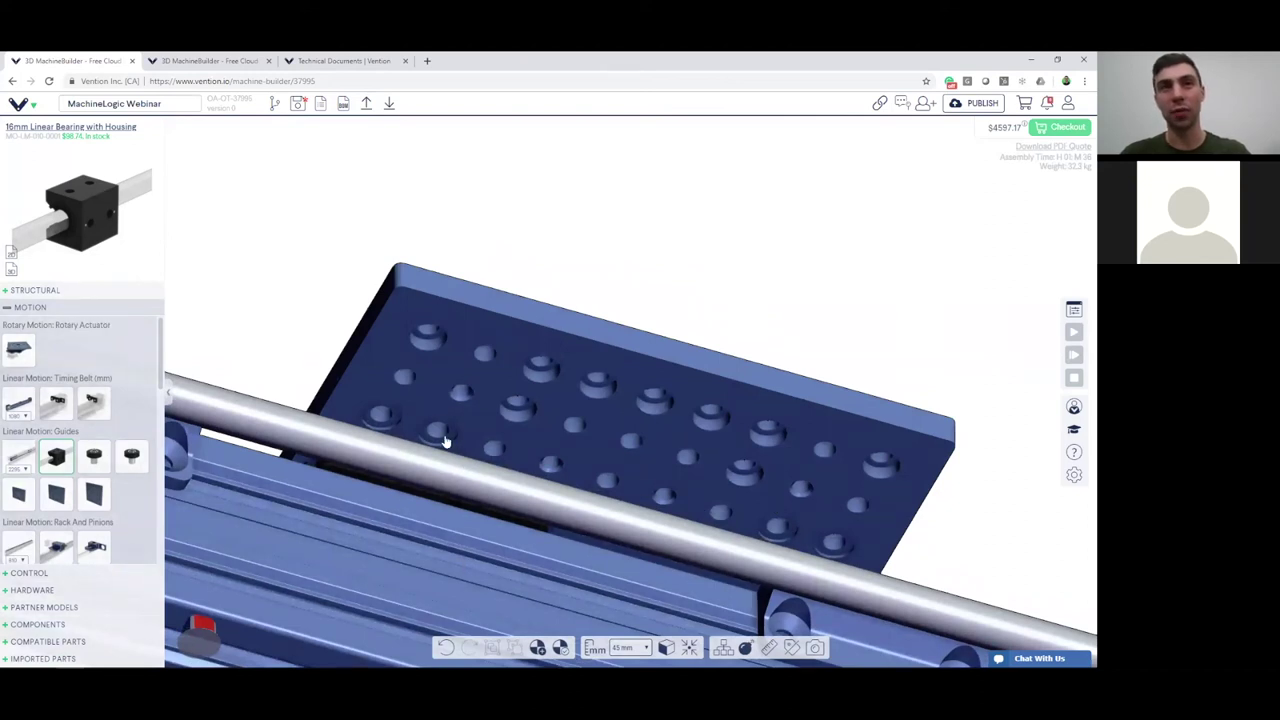
{"action": "scroll", "coordinate": [446, 441], "scroll_direction": "up", "scroll_amount": 2}
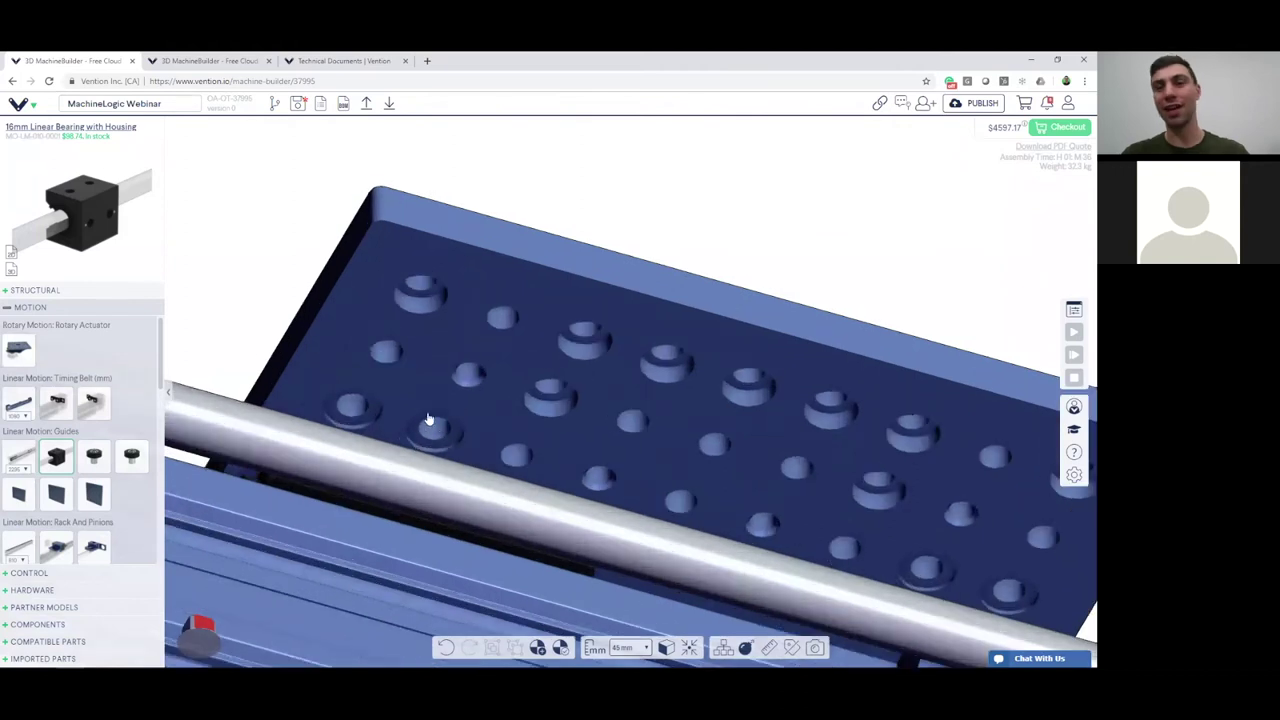
{"action": "scroll", "coordinate": [622, 471], "scroll_direction": "up", "scroll_amount": 2}
{"action": "scroll", "coordinate": [622, 471], "scroll_direction": "down", "scroll_amount": 2}
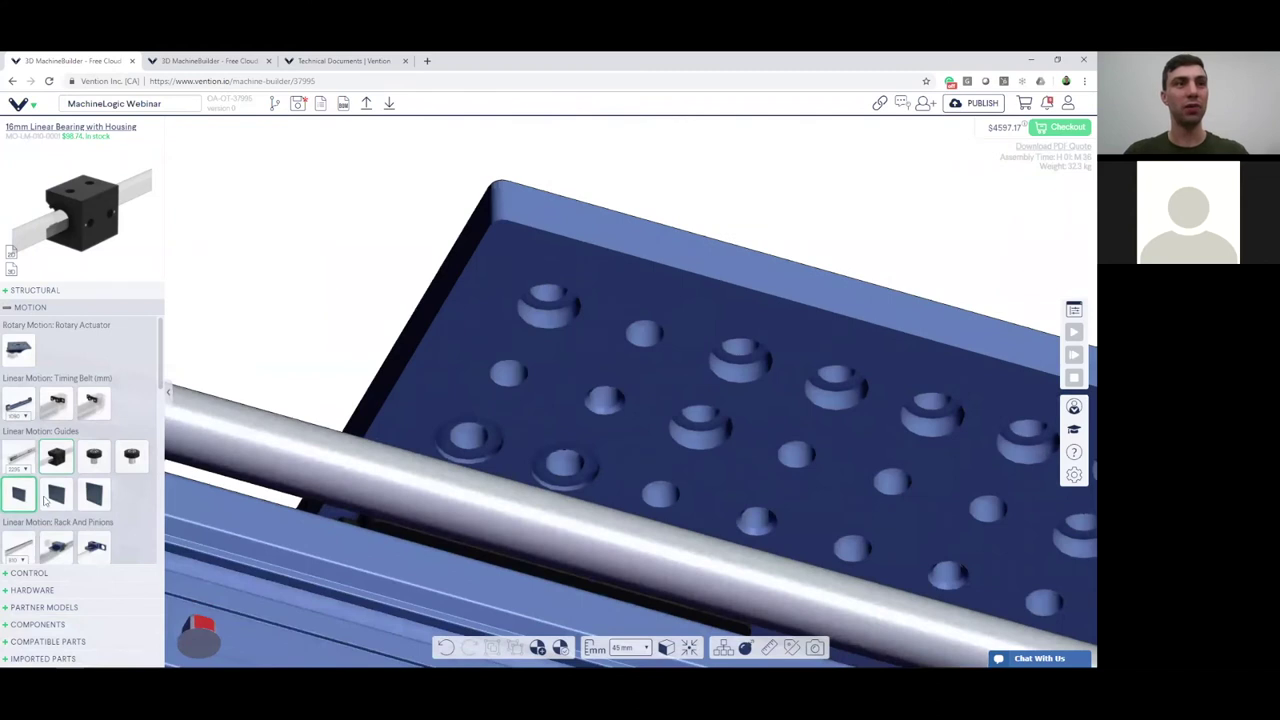
{"action": "mouse_move", "coordinate": [131, 456]}
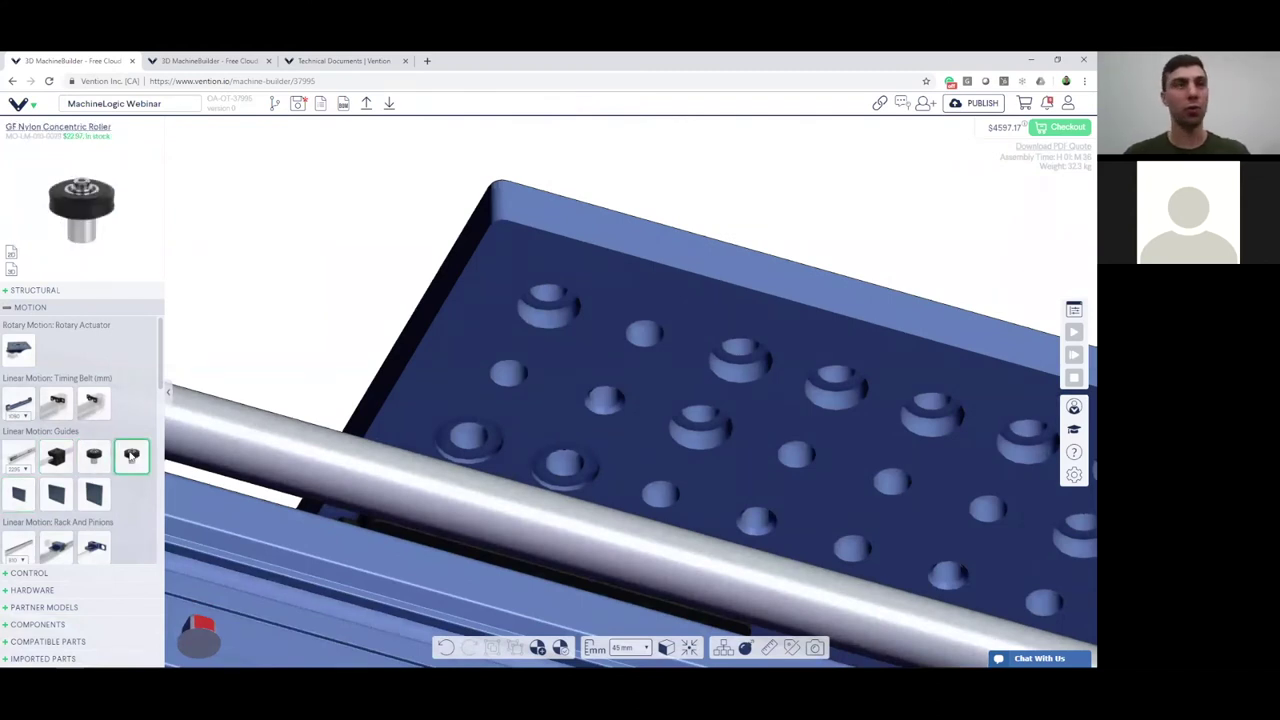
{"action": "scroll", "coordinate": [578, 450], "scroll_direction": "down", "scroll_amount": 3}
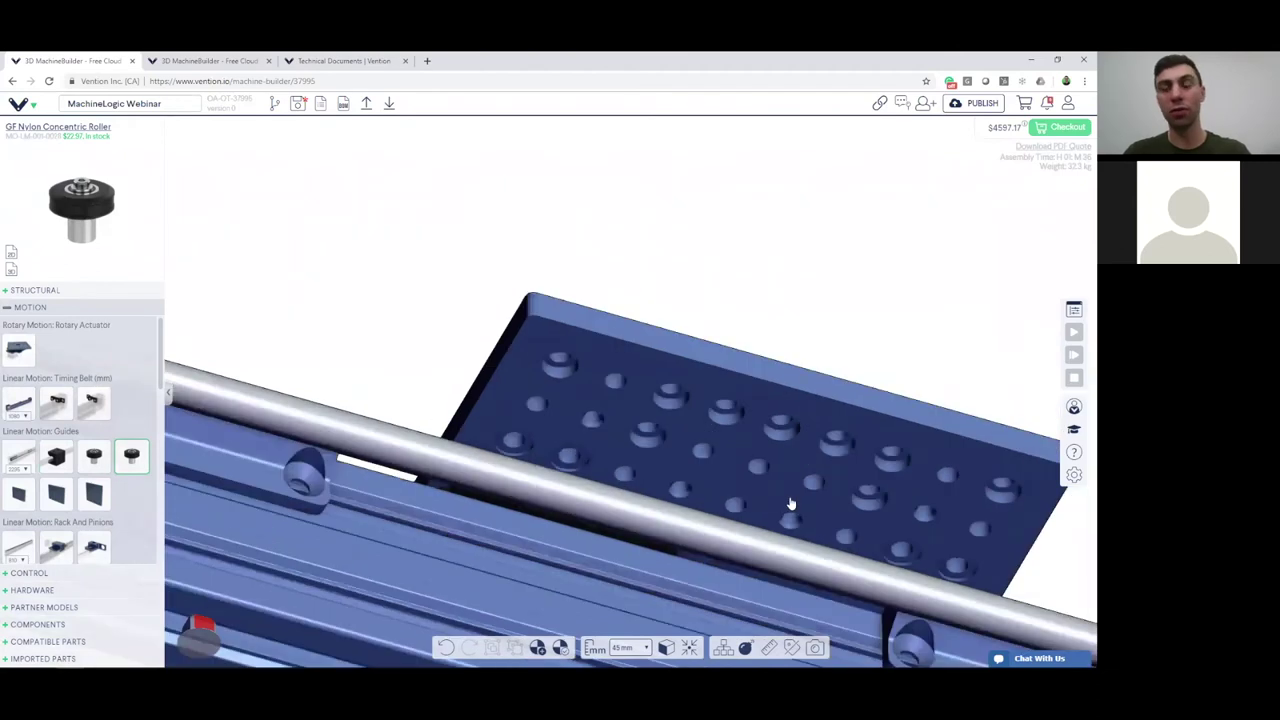
Place a 16mm Linear Bearing with Housing on the guide shaft, oriented to fit the counterbored holes at the gantry plate's corner.
{"action": "mouse_move", "coordinate": [46, 460]}
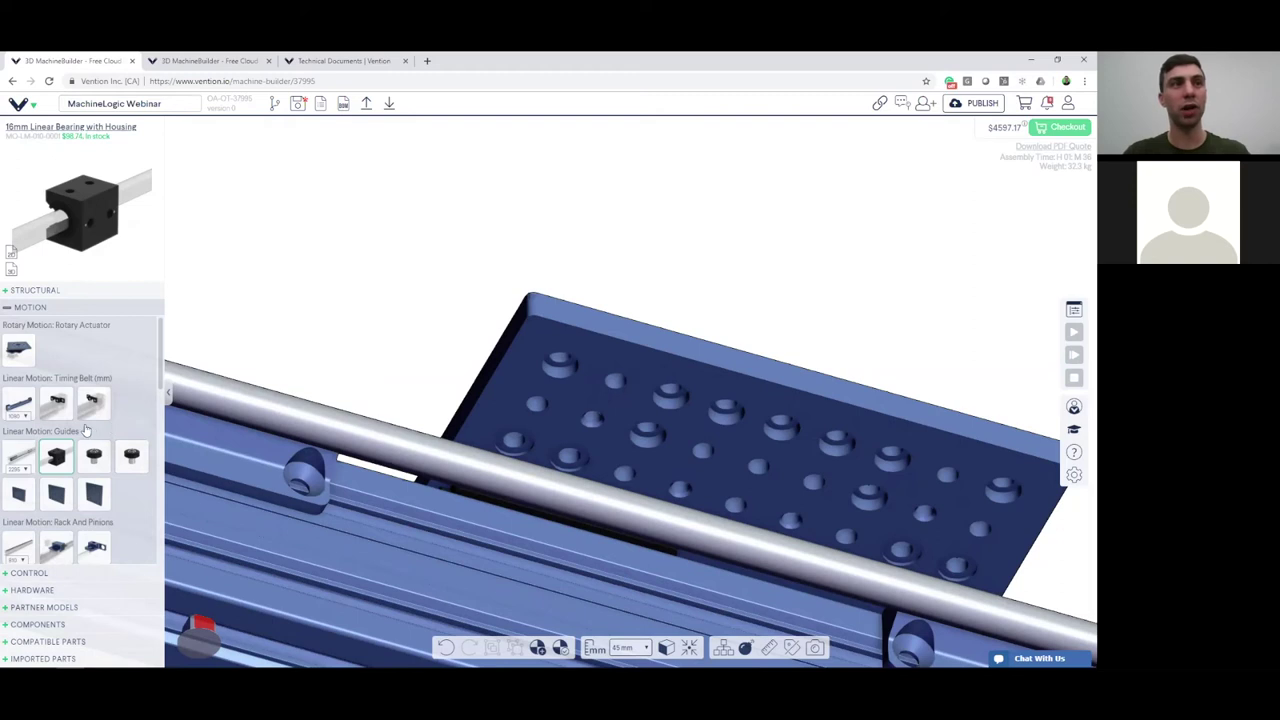
{"action": "left_click_drag", "start_coordinate": [173, 360], "coordinate": [543, 450]}
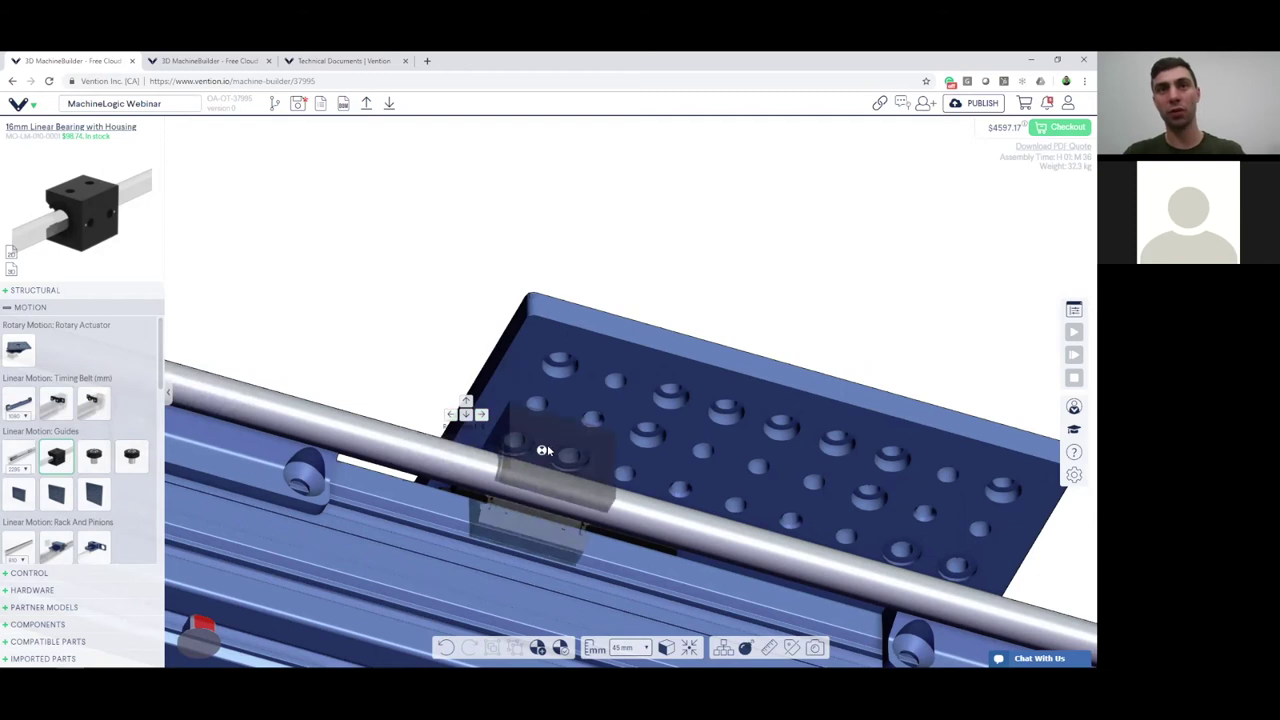
{"action": "key", "text": "Up"}
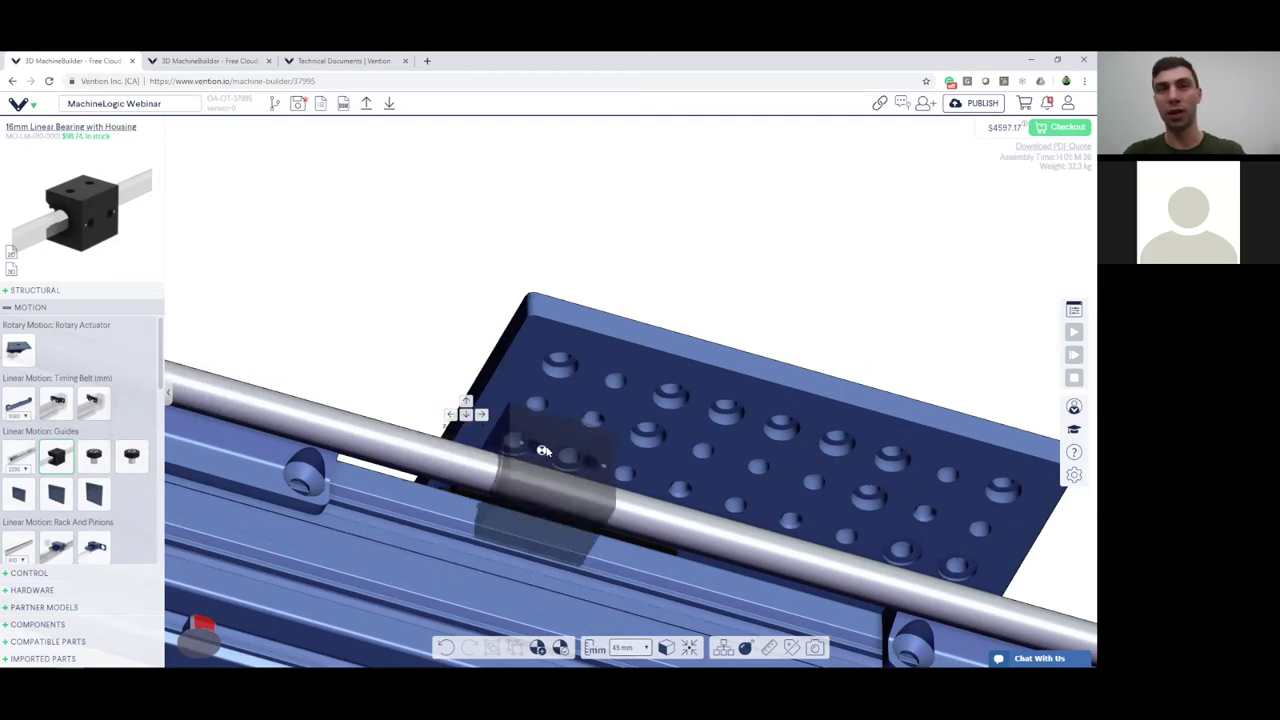
{"action": "left_click", "coordinate": [545, 451]}
{"action": "right_click_drag", "start_coordinate": [749, 528], "coordinate": [598, 470]}
{"action": "scroll", "coordinate": [374, 443], "scroll_direction": "up", "scroll_amount": 5}
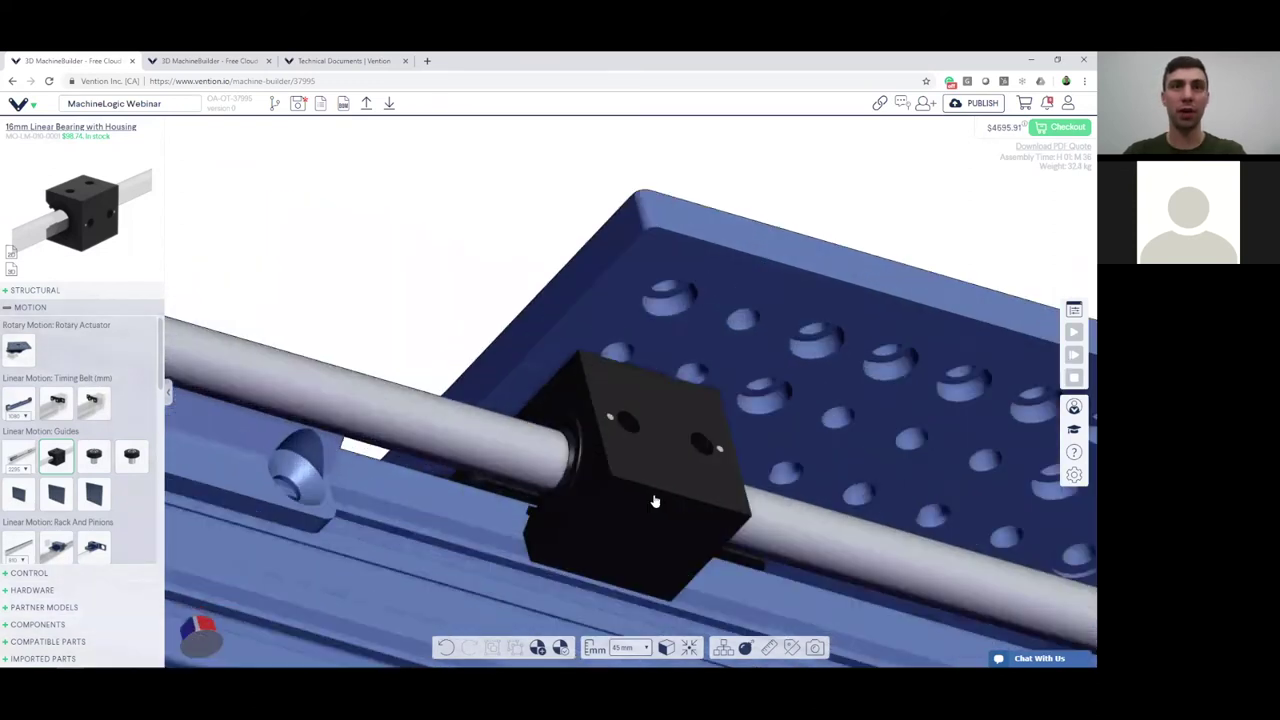
{"action": "scroll", "coordinate": [668, 508], "scroll_direction": "down", "scroll_amount": 5}
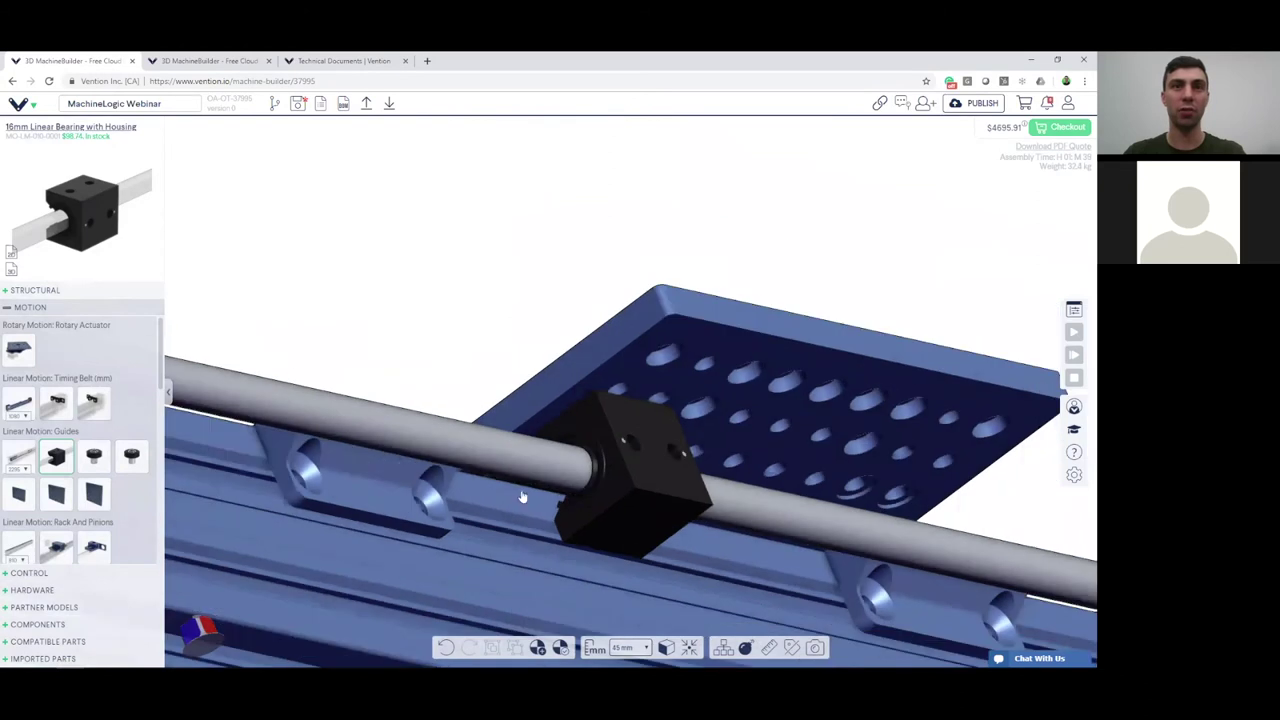
Add two more linear bearings under the gantry plate, one at its other corner on the same shaft and one on the opposite shaft.
{"action": "mouse_move", "coordinate": [425, 469]}
{"action": "left_mouse_down"}
{"action": "mouse_move", "coordinate": [434, 529]}
{"action": "mouse_move", "coordinate": [430, 458]}
{"action": "left_mouse_up"}
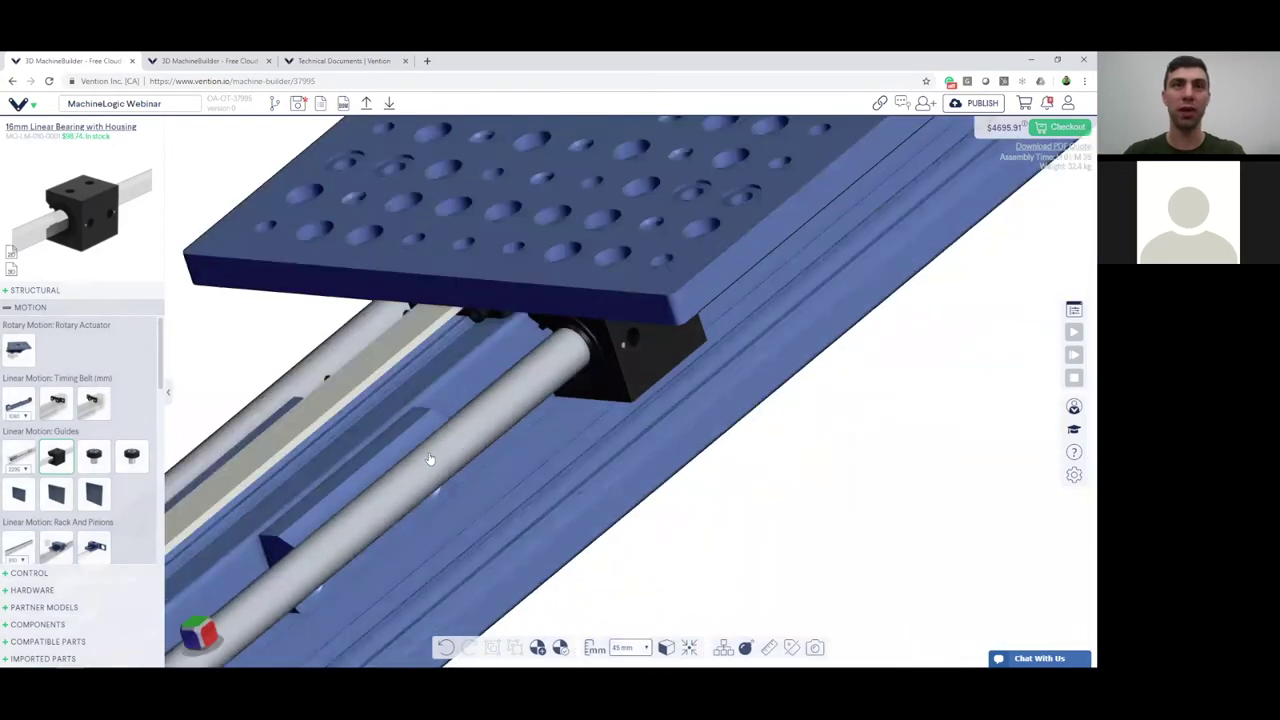
{"action": "left_click_drag", "start_coordinate": [403, 417], "coordinate": [551, 398]}
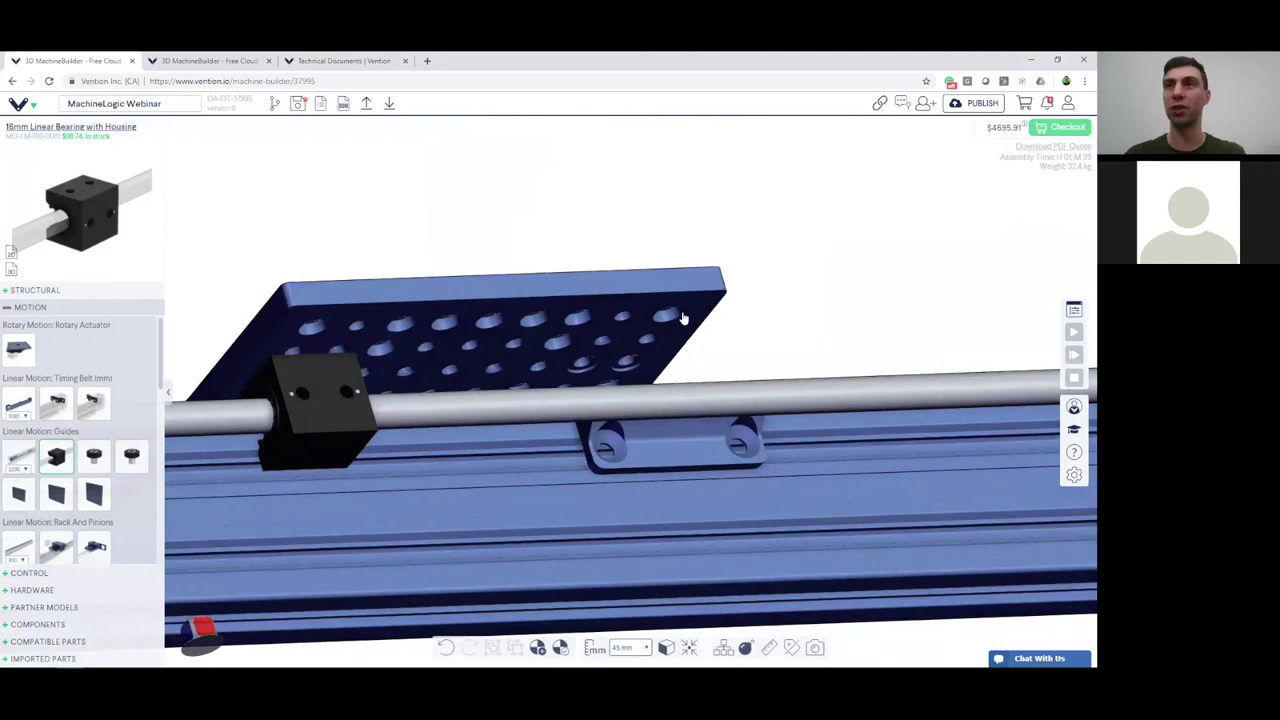
{"action": "left_click", "coordinate": [606, 363]}
{"action": "left_click_drag", "start_coordinate": [586, 349], "coordinate": [643, 323]}
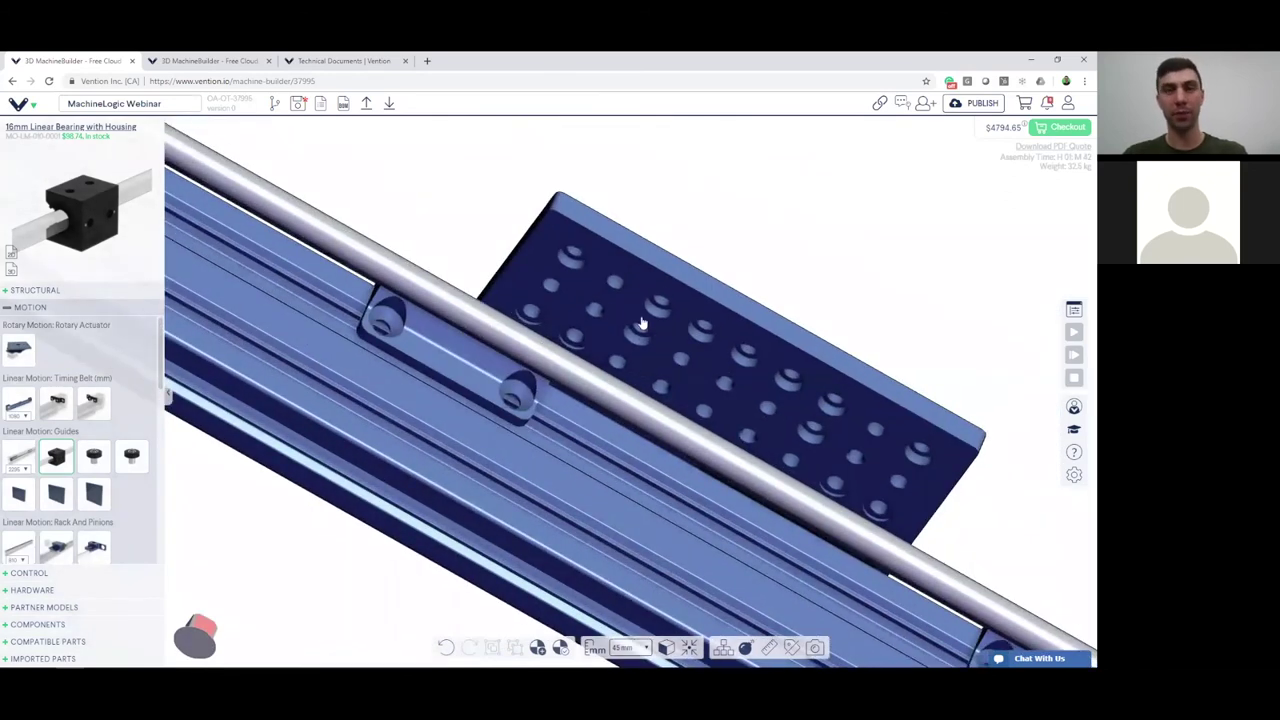
{"action": "left_click", "coordinate": [553, 328]}
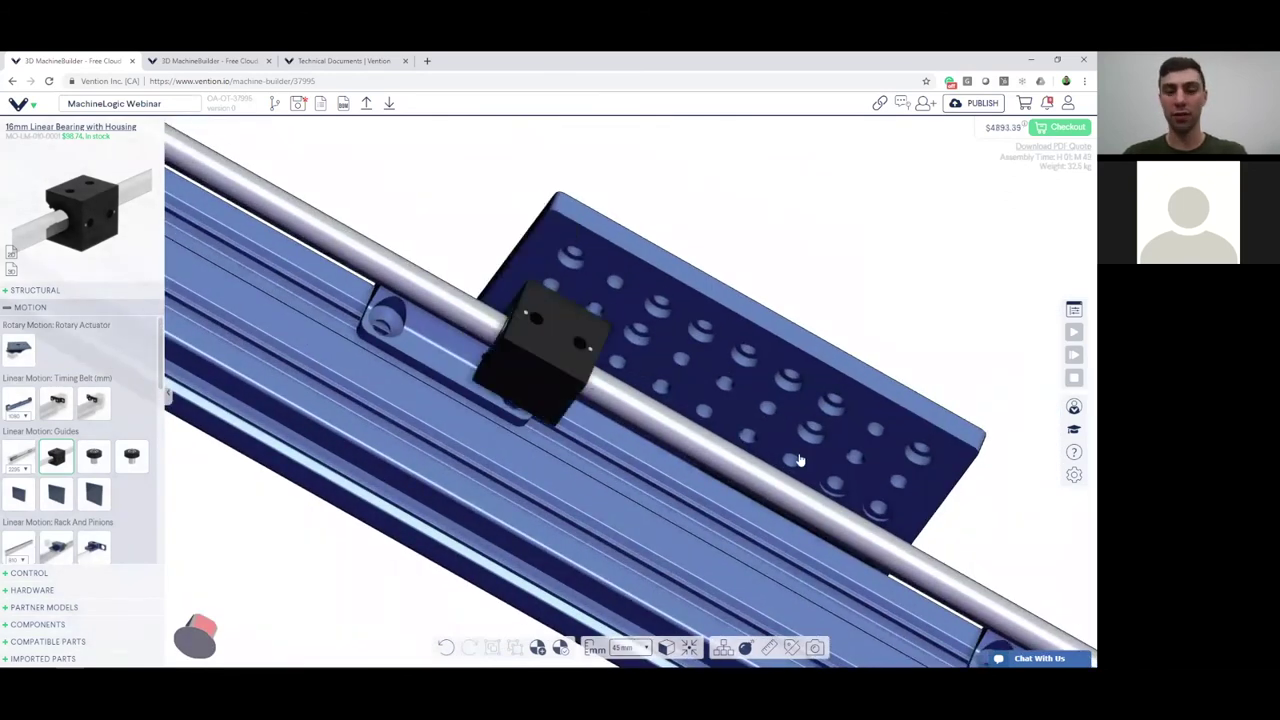
Add another 16mm Linear Bearing with Housing on the guide shaft at the gantry plate's remaining free corner.
{"action": "left_click", "coordinate": [858, 510]}
{"action": "scroll", "coordinate": [850, 505], "scroll_direction": "down", "scroll_amount": 6}
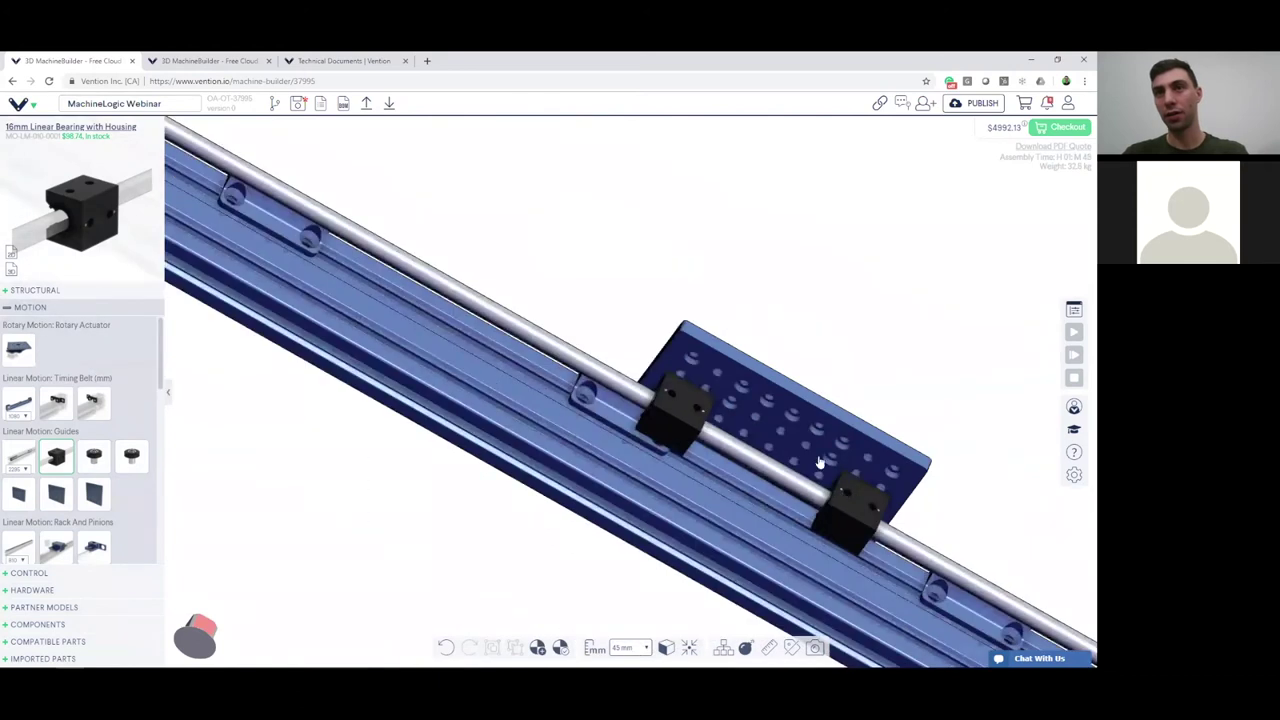
{"action": "scroll", "coordinate": [750, 467], "scroll_direction": "down", "scroll_amount": 10}
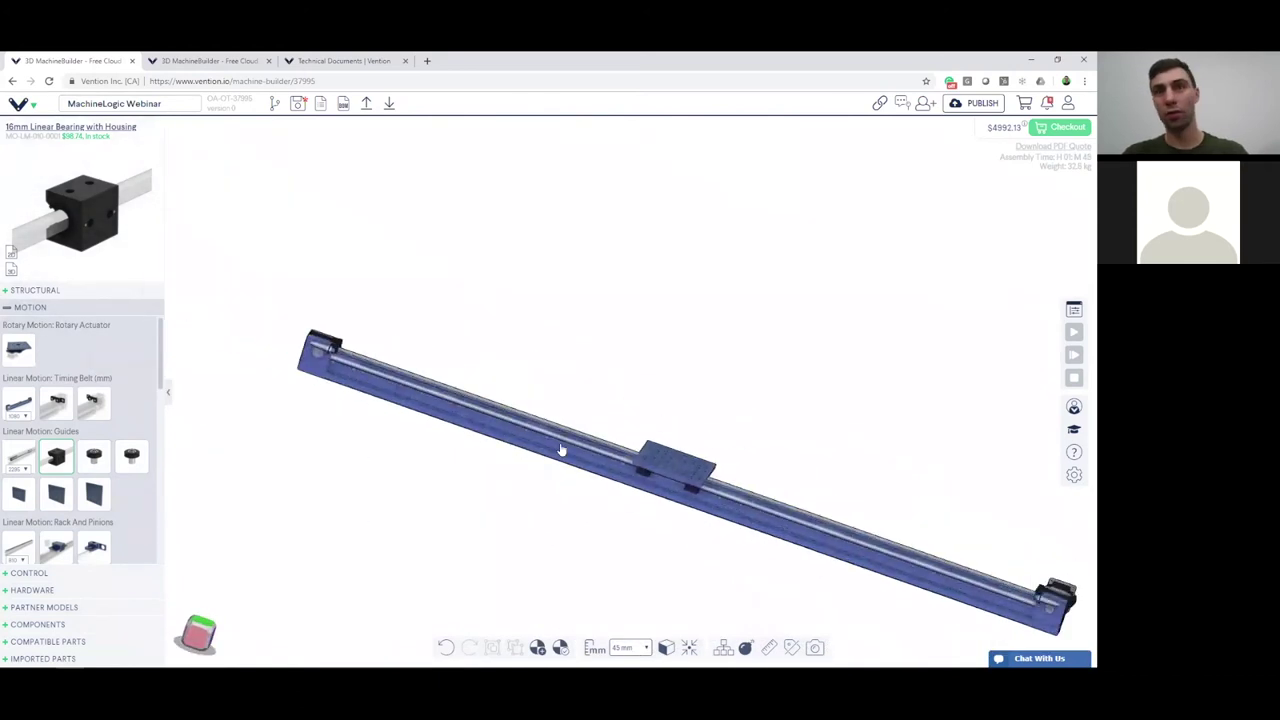
Place an Aluminium Gusset from the structural parts against the actuator's lower side near its motor end.
{"action": "left_click_drag", "start_coordinate": [565, 458], "coordinate": [465, 458]}
{"action": "scroll", "coordinate": [465, 458], "scroll_direction": "down", "scroll_amount": 3}
{"action": "scroll", "coordinate": [349, 449], "scroll_direction": "up", "scroll_amount": 3}
{"action": "mouse_move", "coordinate": [349, 449]}
{"action": "left_mouse_down"}
{"action": "mouse_move", "coordinate": [389, 466]}
{"action": "mouse_move", "coordinate": [302, 445]}
{"action": "mouse_move", "coordinate": [357, 452]}
{"action": "left_mouse_up"}
{"action": "scroll", "coordinate": [389, 466], "scroll_direction": "down", "scroll_amount": 2}
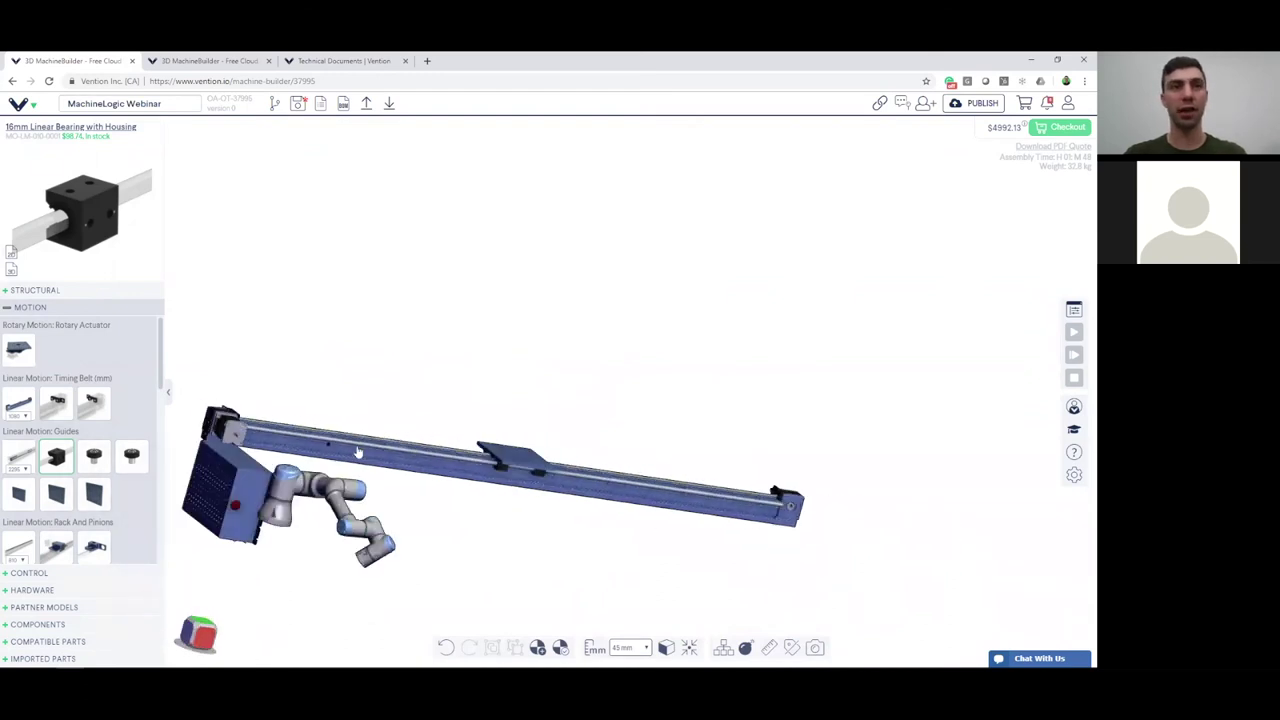
{"action": "left_click", "coordinate": [56, 494]}
{"action": "scroll", "coordinate": [60, 420], "scroll_direction": "down", "scroll_amount": 1}
{"action": "scroll", "coordinate": [64, 370], "scroll_direction": "up", "scroll_amount": 1}
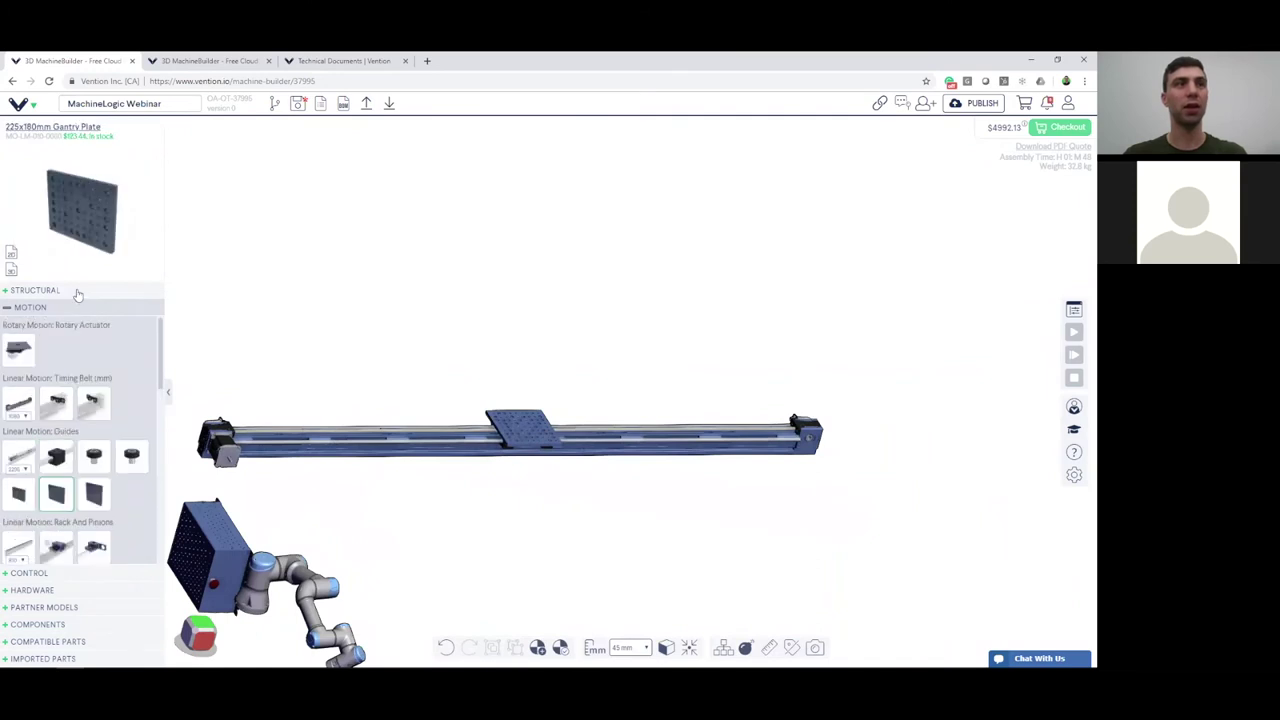
{"action": "left_click", "coordinate": [75, 291]}
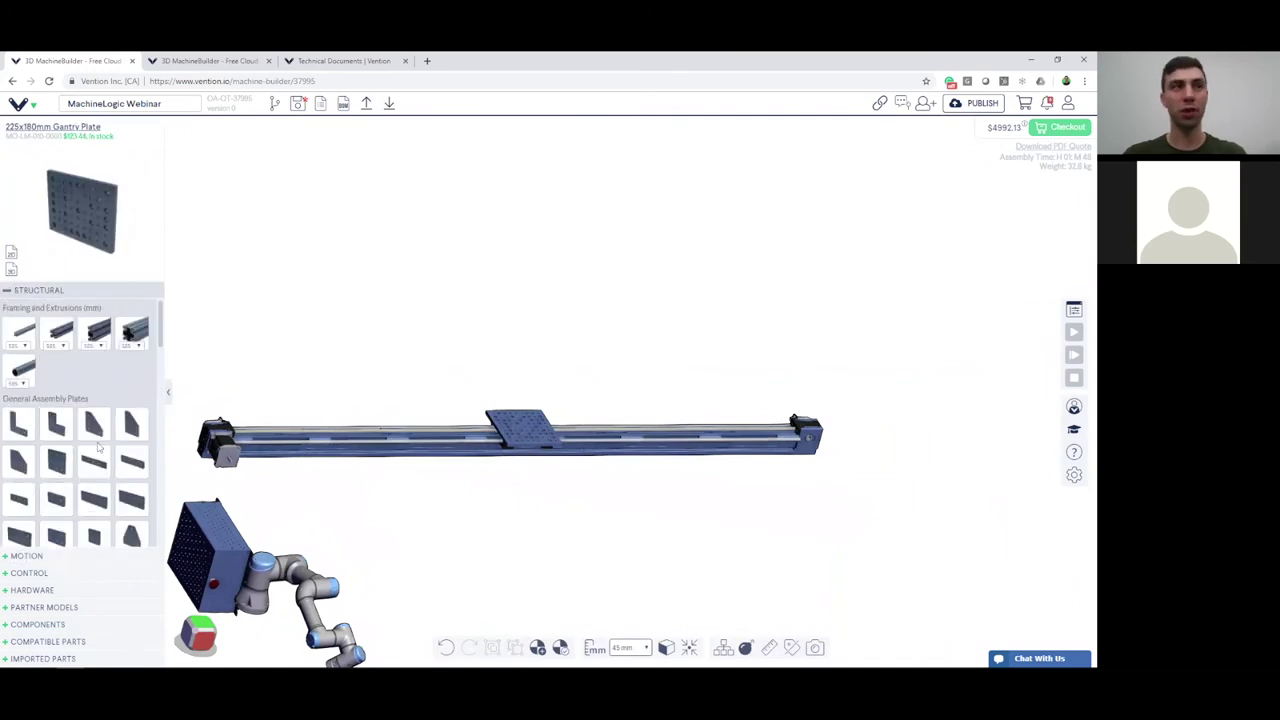
{"action": "scroll", "coordinate": [80, 462], "scroll_direction": "down", "scroll_amount": 5}
{"action": "left_click", "coordinate": [56, 461]}
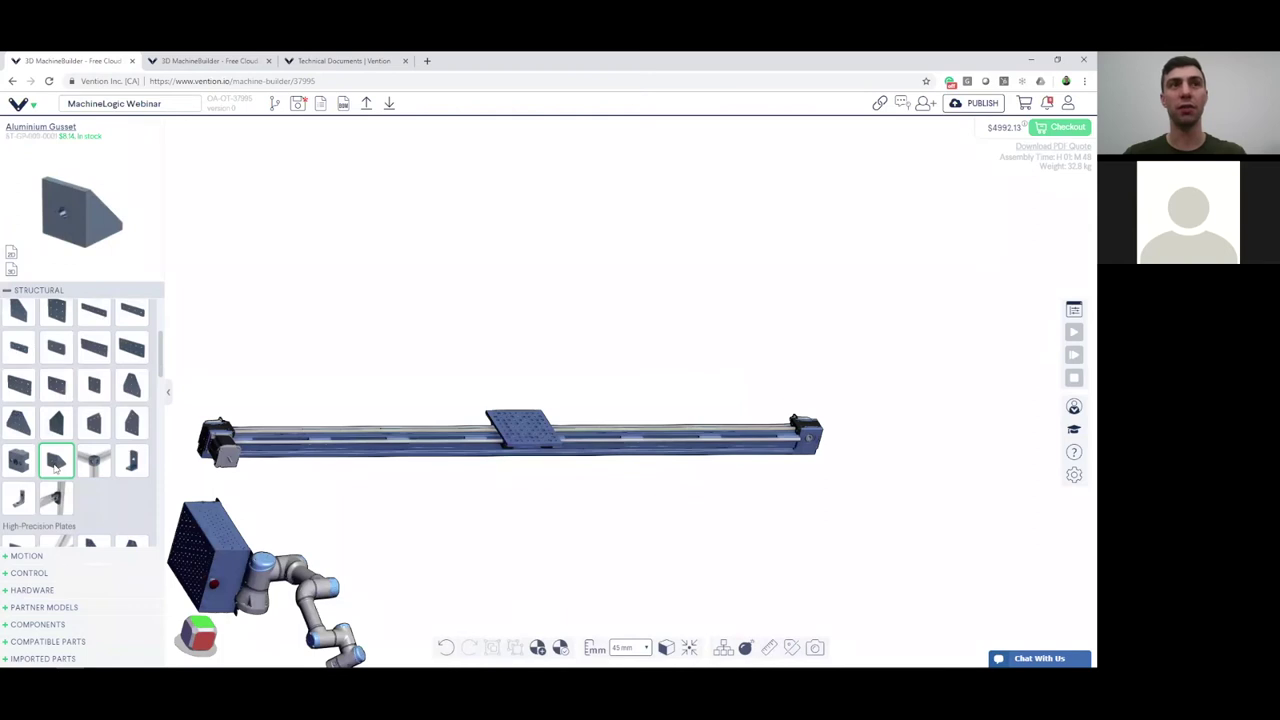
{"action": "left_click_drag", "start_coordinate": [56, 466], "coordinate": [247, 453]}
{"action": "key", "text": "Right"}
{"action": "key", "text": "Right"}
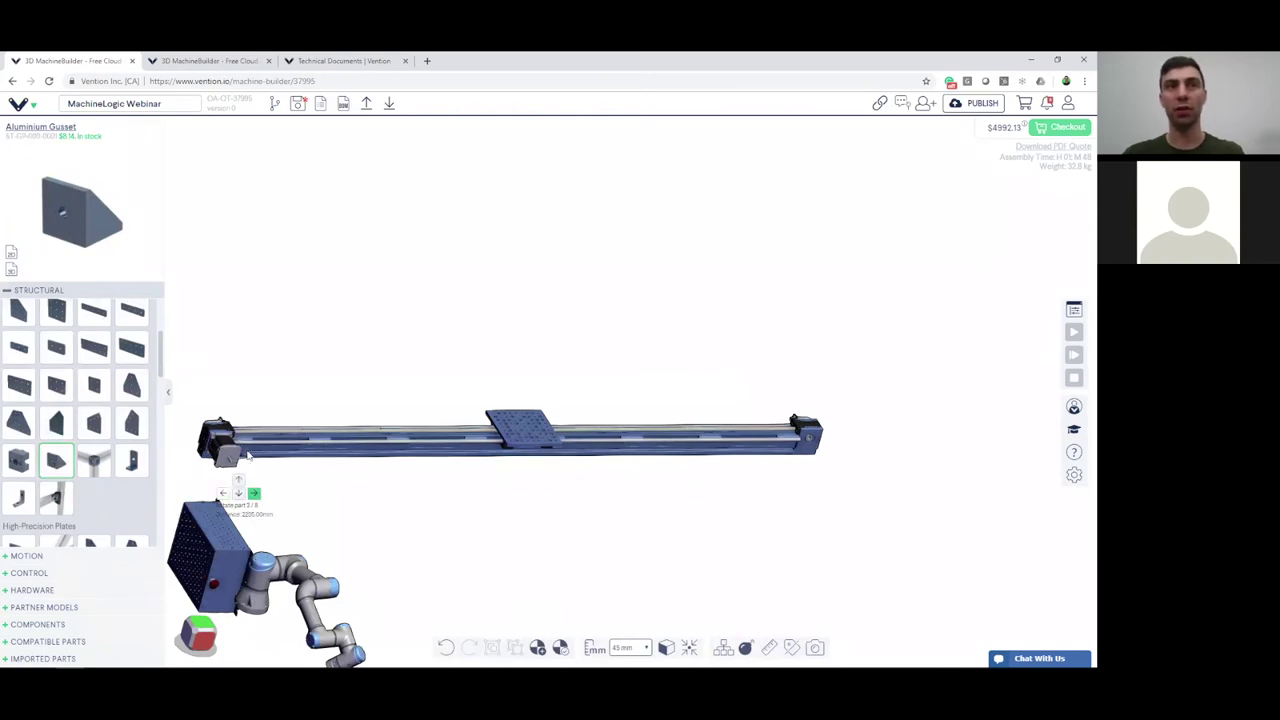
{"action": "left_click", "coordinate": [247, 453]}
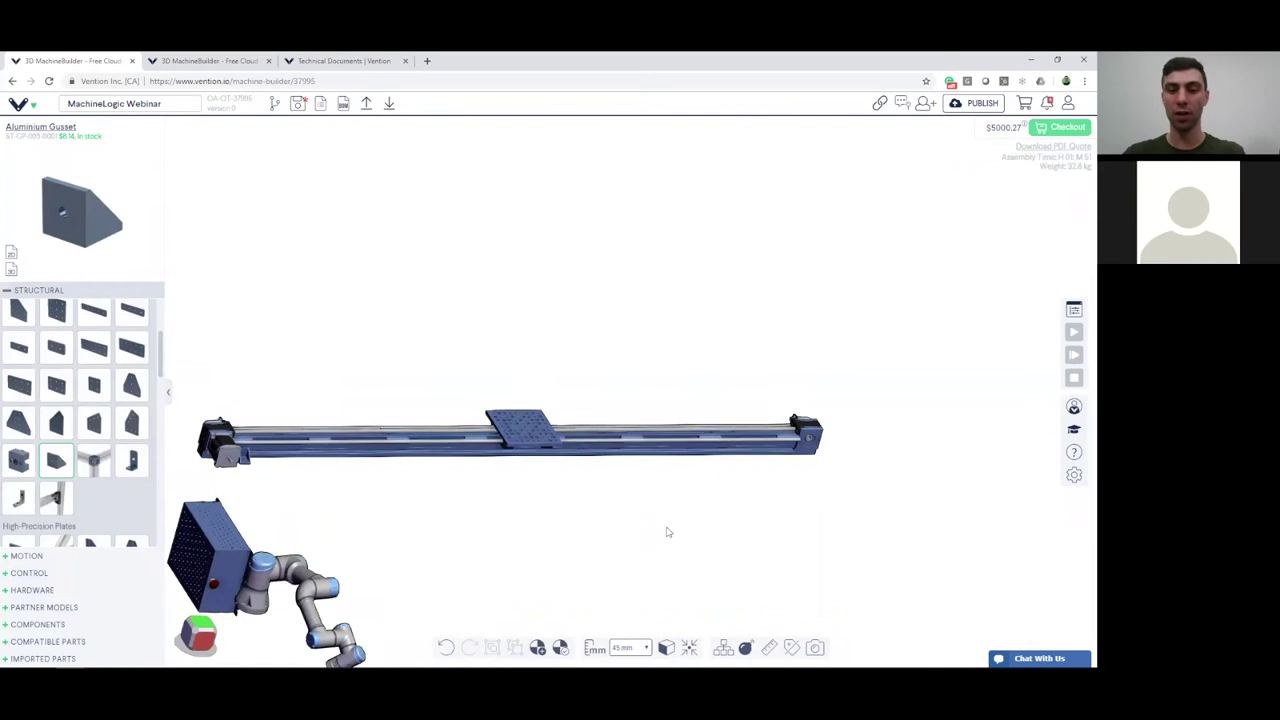
Add two more aluminium gussets, one at the actuator's opposite end and one on its other side.
{"action": "key", "text": "Left"}
{"action": "key", "text": "Right"}
{"action": "left_click", "coordinate": [788, 454]}
{"action": "scroll", "coordinate": [768, 457], "scroll_direction": "up", "scroll_amount": 3}
{"action": "mouse_move", "coordinate": [768, 457]}
{"action": "left_mouse_down"}
{"action": "mouse_move", "coordinate": [886, 474]}
{"action": "mouse_move", "coordinate": [771, 453]}
{"action": "mouse_move", "coordinate": [744, 462]}
{"action": "left_mouse_up"}
{"action": "scroll", "coordinate": [744, 462], "scroll_direction": "up", "scroll_amount": 2}
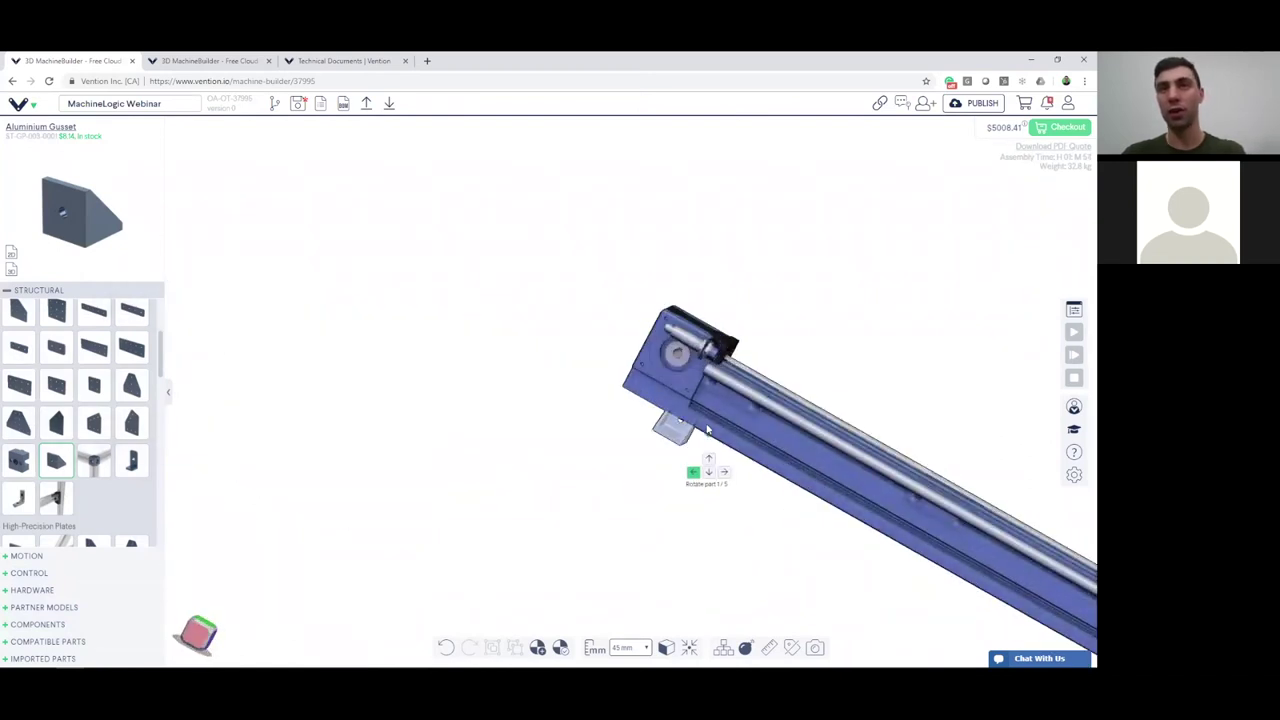
{"action": "left_click", "coordinate": [707, 428]}
{"action": "scroll", "coordinate": [386, 343], "scroll_direction": "down", "scroll_amount": 5}
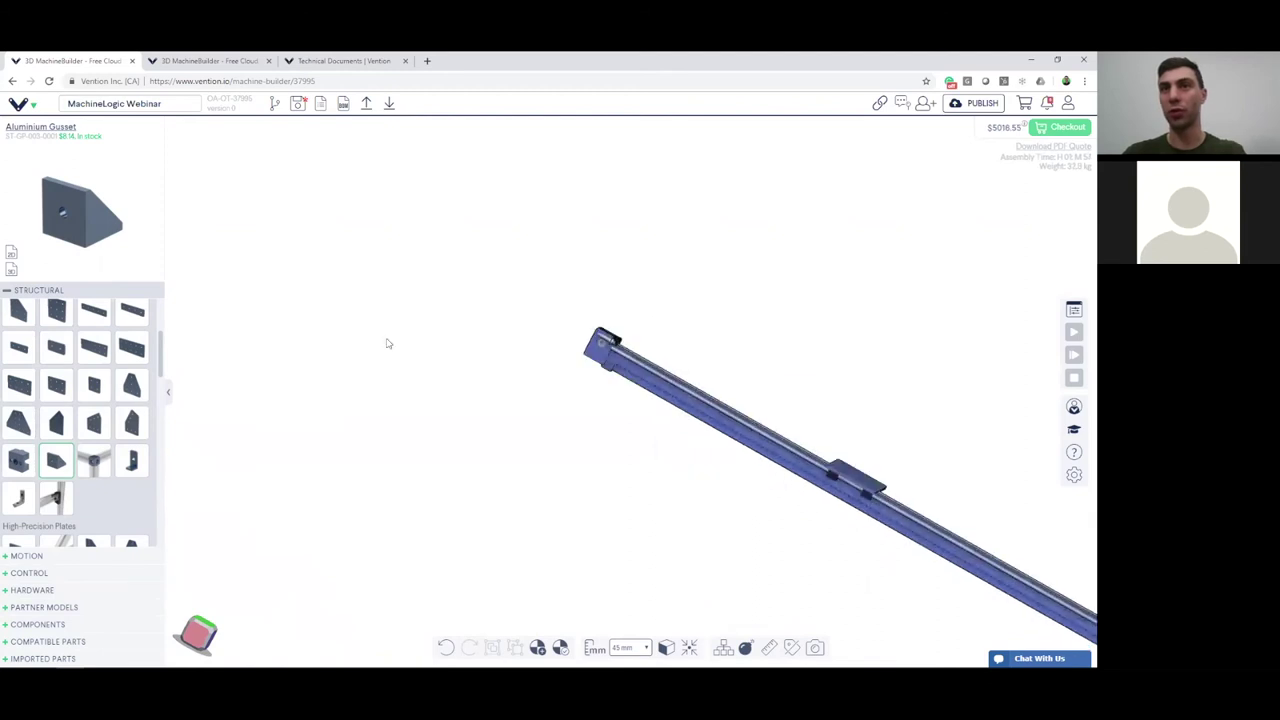
Add a fourth aluminium gusset at the remaining end of the actuator's second side.
{"action": "left_click_drag", "start_coordinate": [726, 477], "coordinate": [797, 514]}
{"action": "key", "text": "Left"}
{"action": "key", "text": "Right"}
{"action": "key", "text": "Left"}
{"action": "left_click", "coordinate": [800, 510]}
{"action": "scroll", "coordinate": [805, 515], "scroll_direction": "down", "scroll_amount": 4}
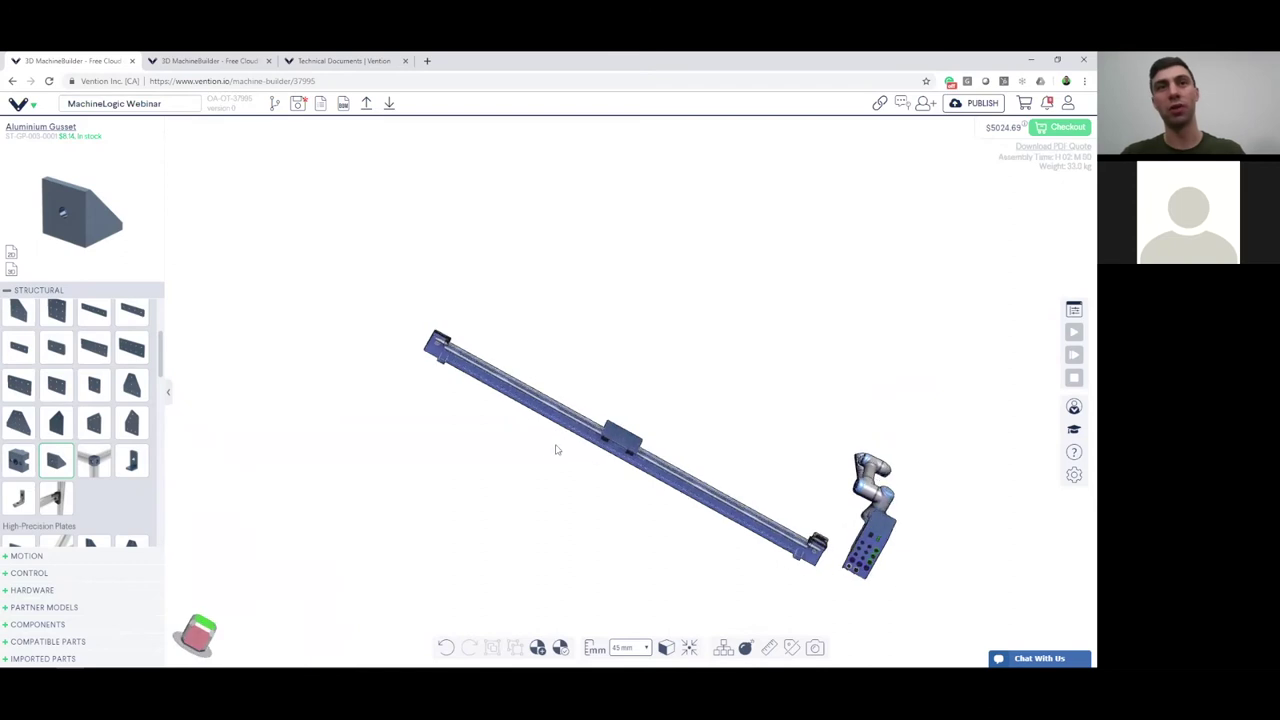
Save the design and check the auto-save option in the general MachineBuilder settings.
{"action": "left_click", "coordinate": [278, 105]}
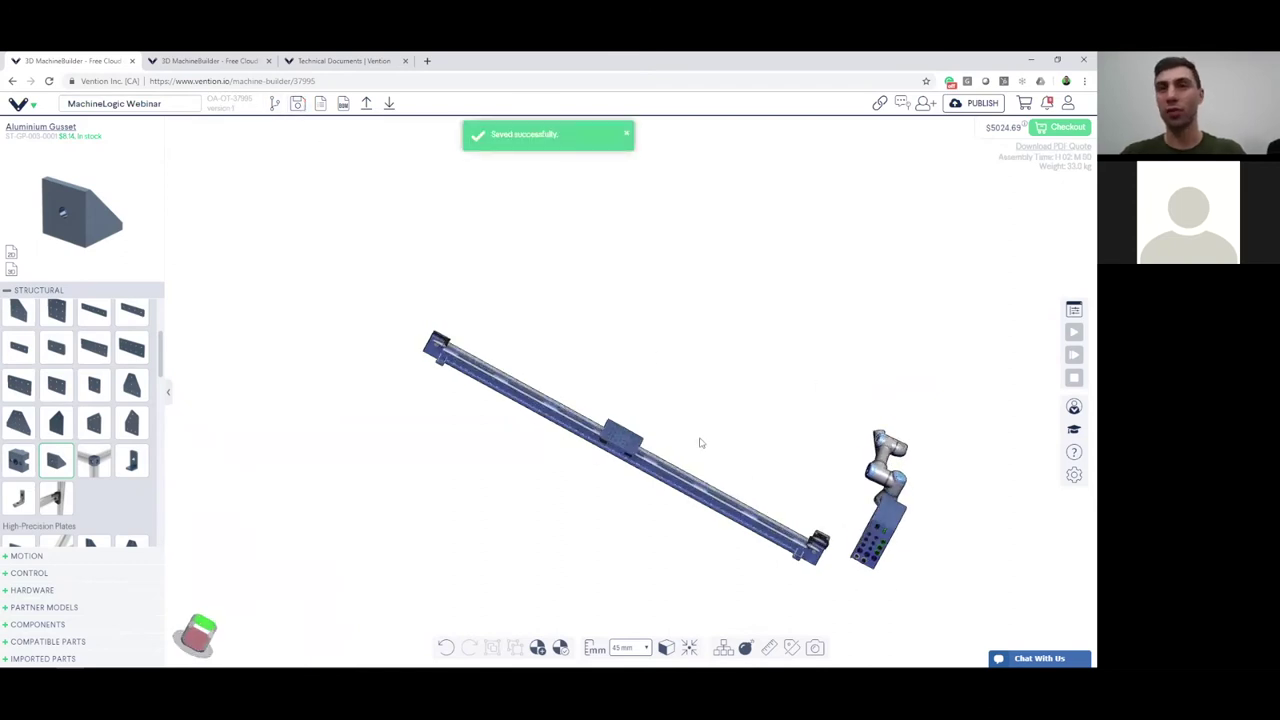
{"action": "scroll", "coordinate": [655, 485], "scroll_direction": "up", "scroll_amount": 3}
{"action": "scroll", "coordinate": [637, 499], "scroll_direction": "down", "scroll_amount": 3}
{"action": "left_click_drag", "start_coordinate": [627, 499], "coordinate": [690, 487]}
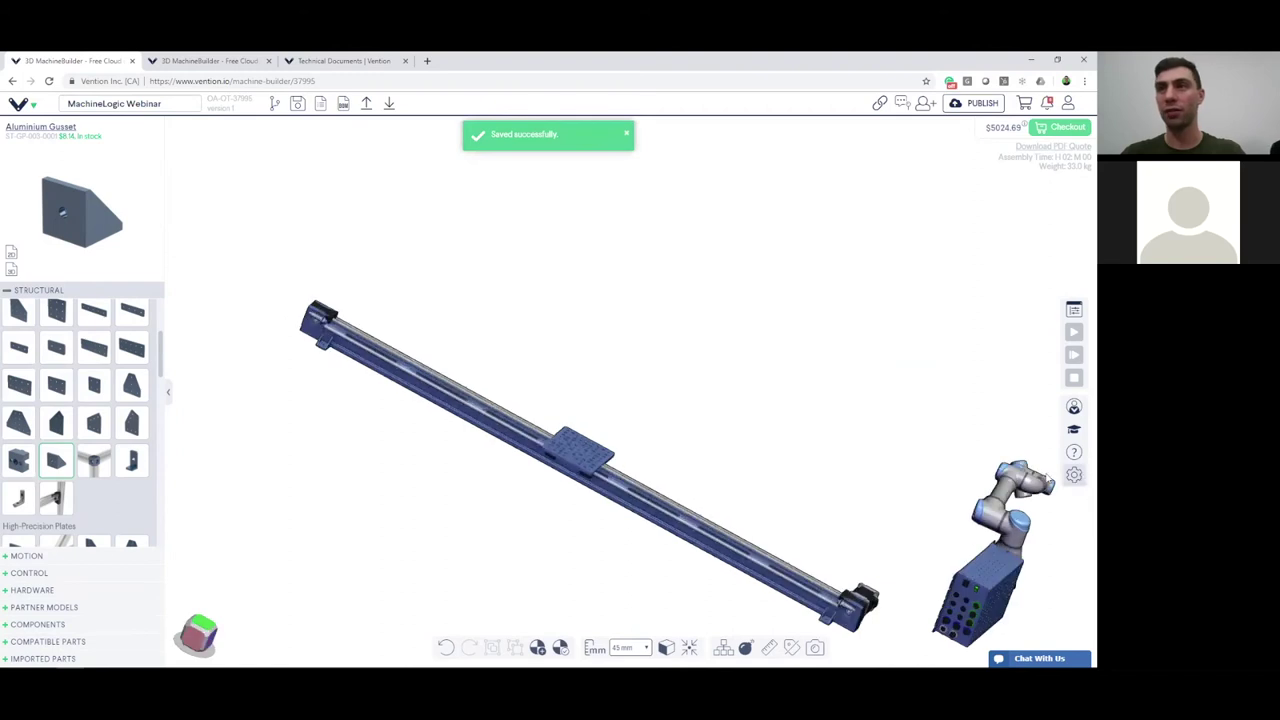
{"action": "left_click_drag", "start_coordinate": [918, 414], "coordinate": [886, 407]}
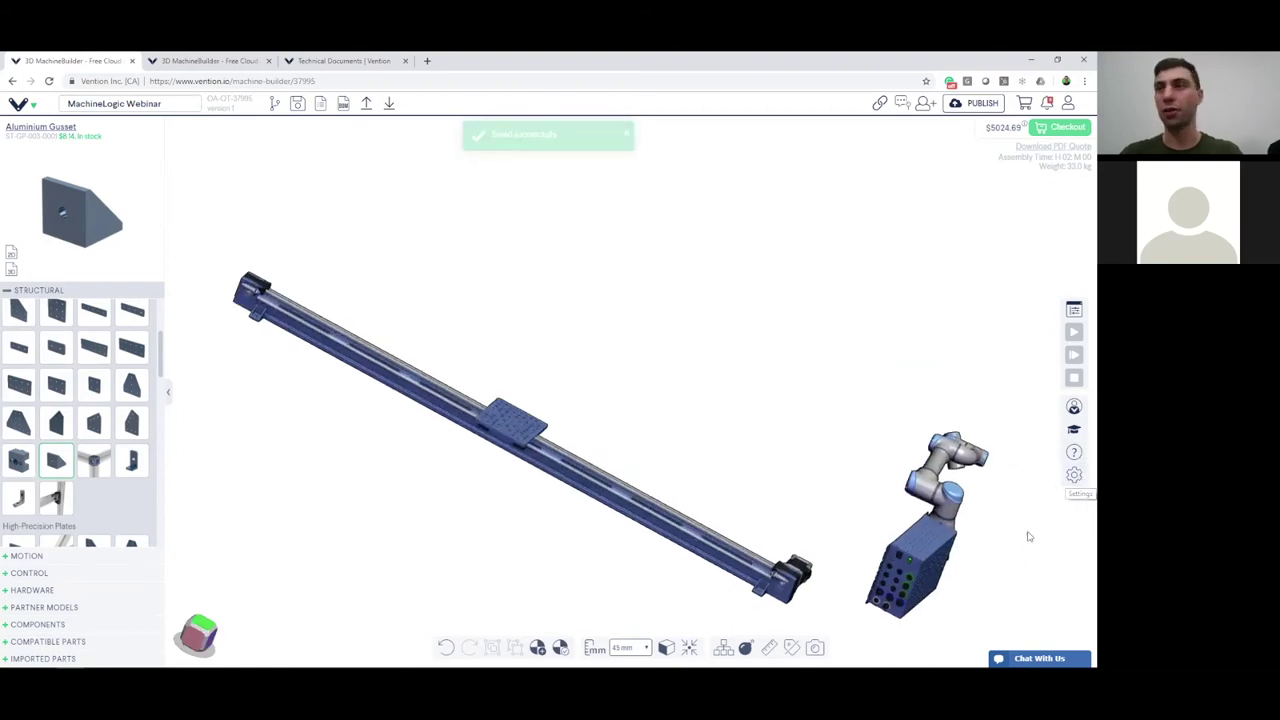
{"action": "left_click", "coordinate": [1072, 477]}
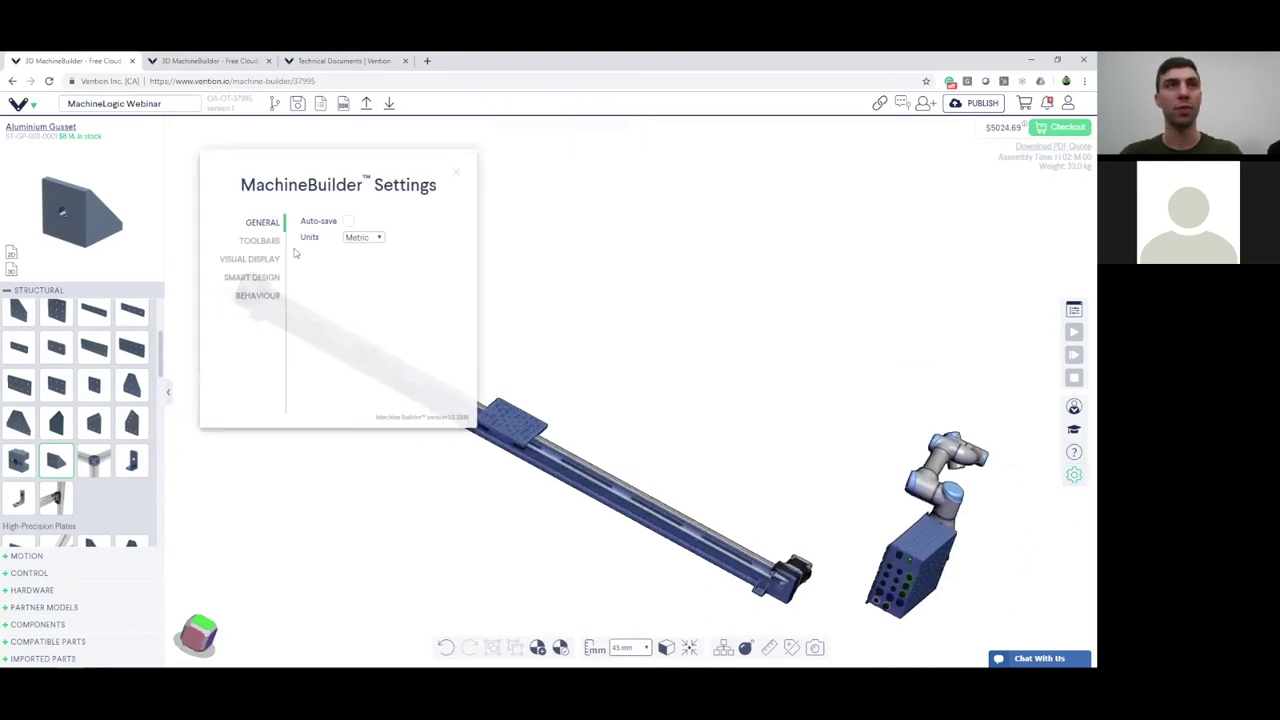
{"action": "left_click", "coordinate": [456, 172]}
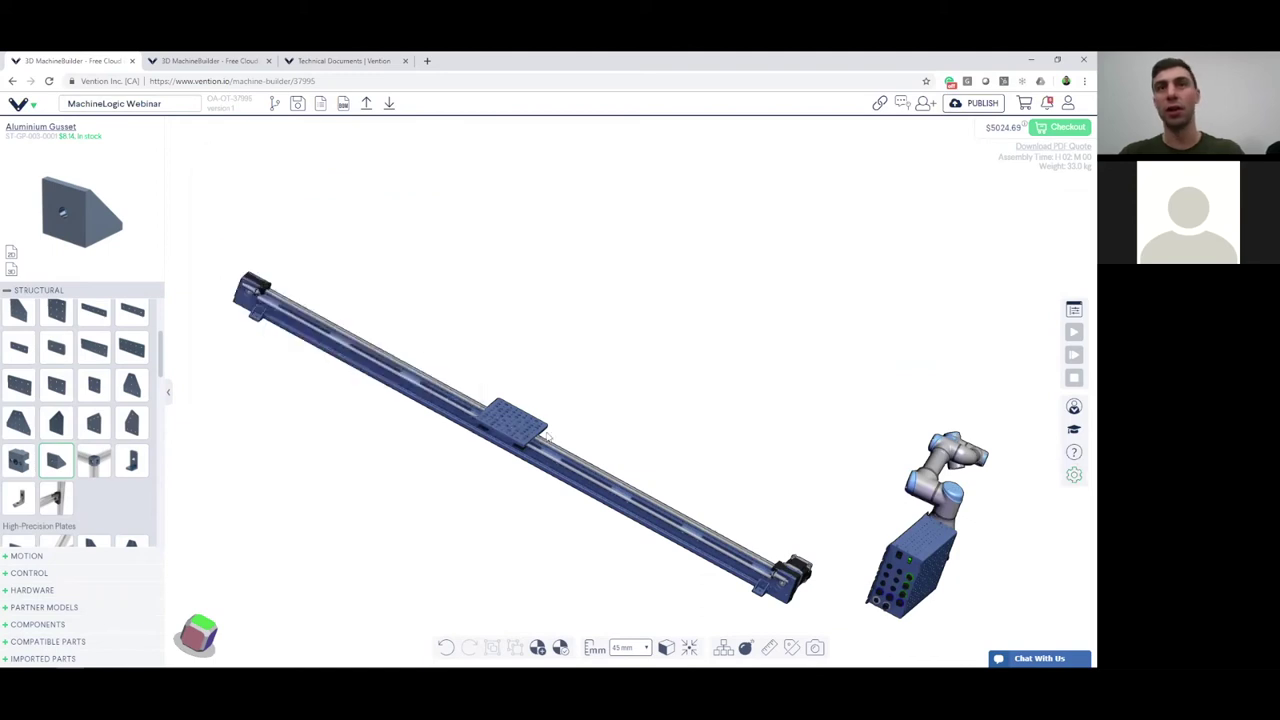
Move the UR3e robot away from the controller to an open spot beside the actuator.
{"action": "scroll", "coordinate": [548, 440], "scroll_direction": "up", "scroll_amount": 4}
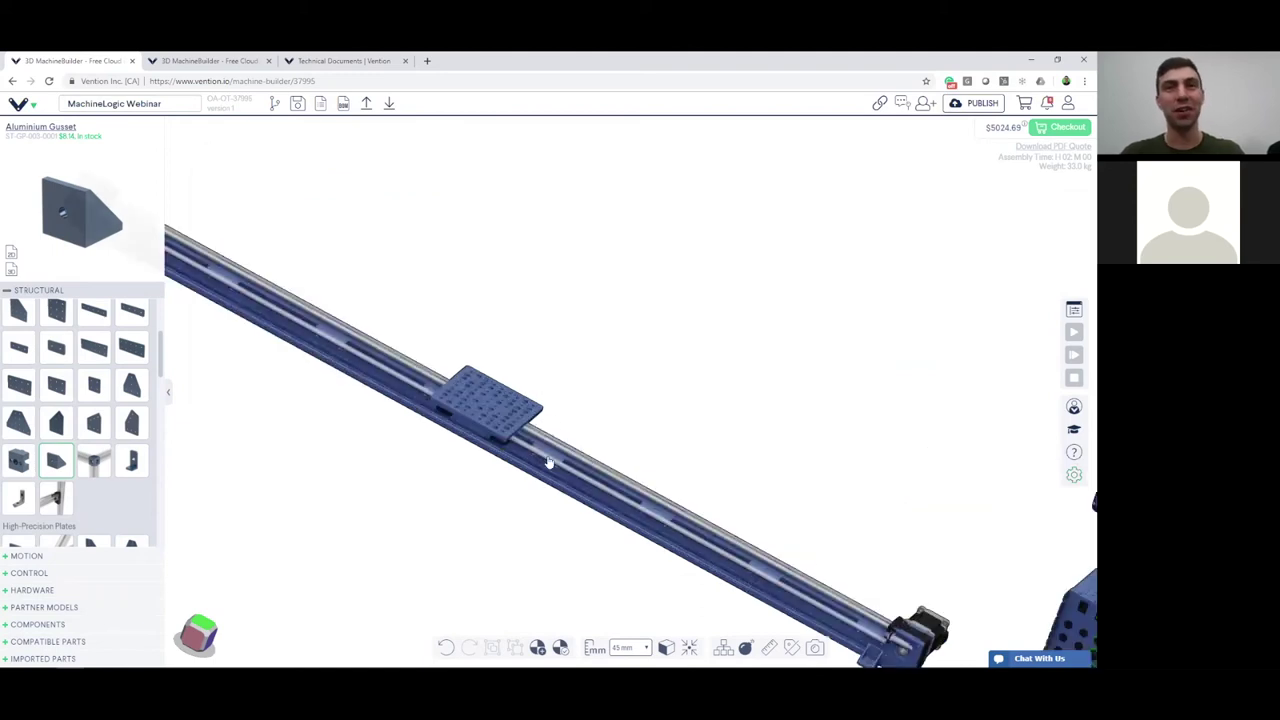
{"action": "mouse_move", "coordinate": [539, 438]}
{"action": "middle_mouse_down"}
{"action": "mouse_move", "coordinate": [540, 449]}
{"action": "mouse_move", "coordinate": [486, 434]}
{"action": "mouse_move", "coordinate": [508, 440]}
{"action": "mouse_move", "coordinate": [526, 420]}
{"action": "mouse_move", "coordinate": [520, 446]}
{"action": "middle_mouse_up"}
{"action": "scroll", "coordinate": [540, 449], "scroll_direction": "down", "scroll_amount": 3}
{"action": "scroll", "coordinate": [543, 438], "scroll_direction": "up", "scroll_amount": 3}
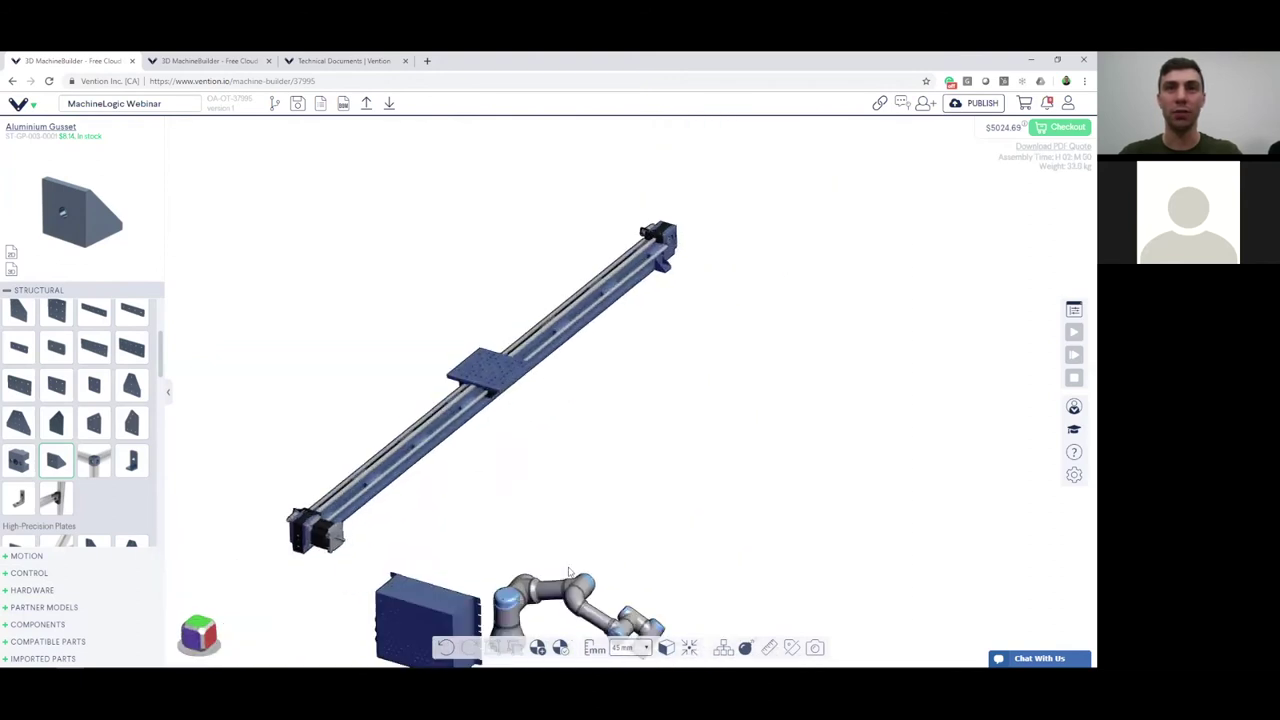
{"action": "left_click_drag", "start_coordinate": [603, 522], "coordinate": [662, 452]}
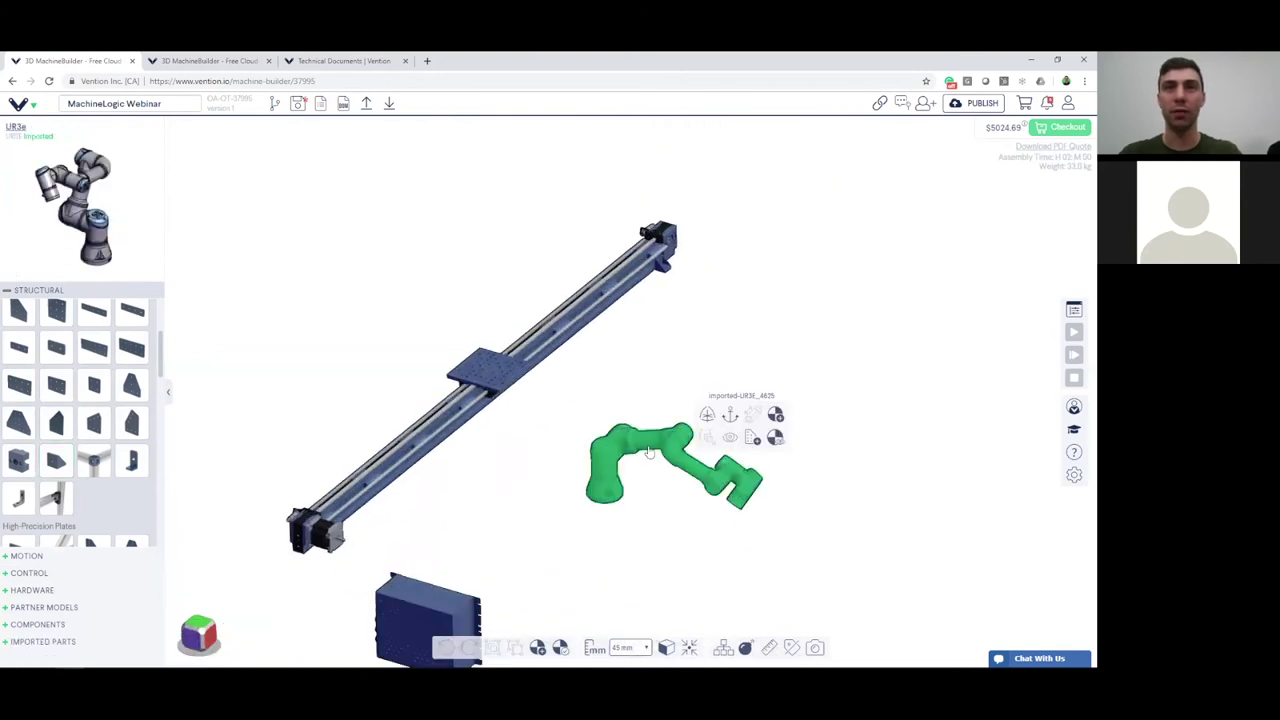
{"action": "left_click", "coordinate": [603, 410]}
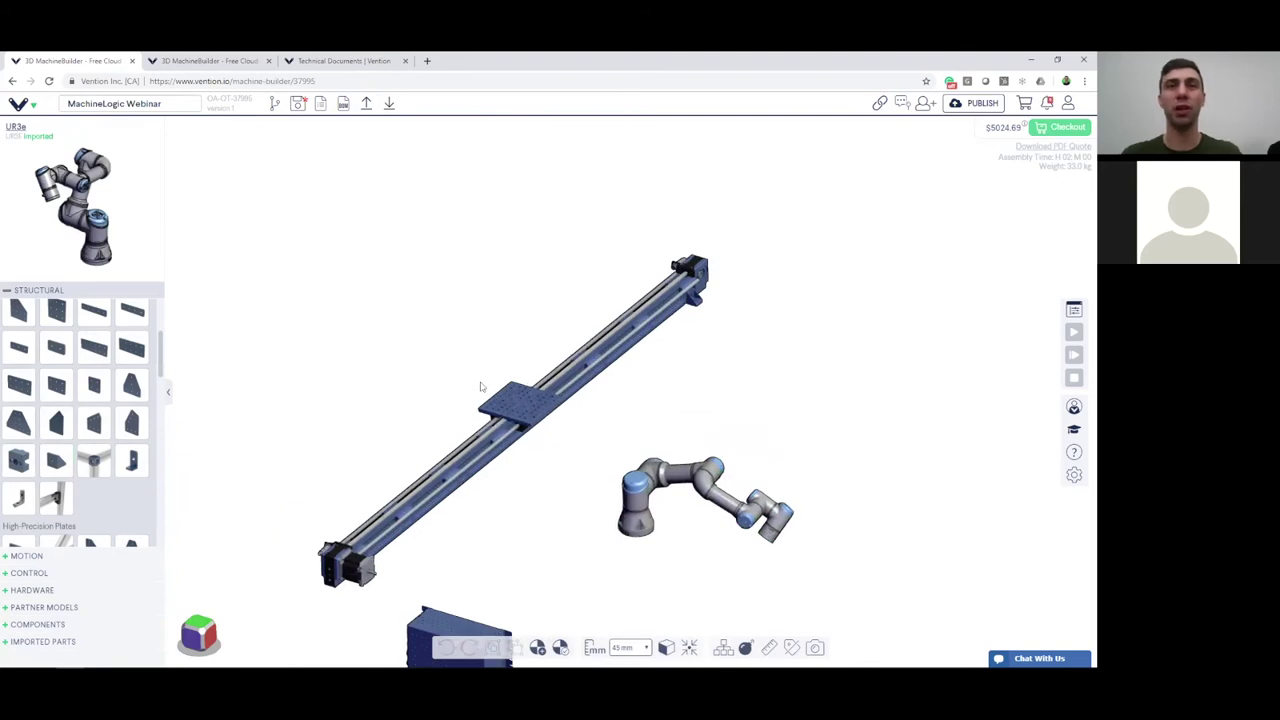
Look through the structural parts for robot mounting plates and compare the 225x225mm and 180x180mm UR3 mounting plates.
{"action": "left_click", "coordinate": [132, 422]}
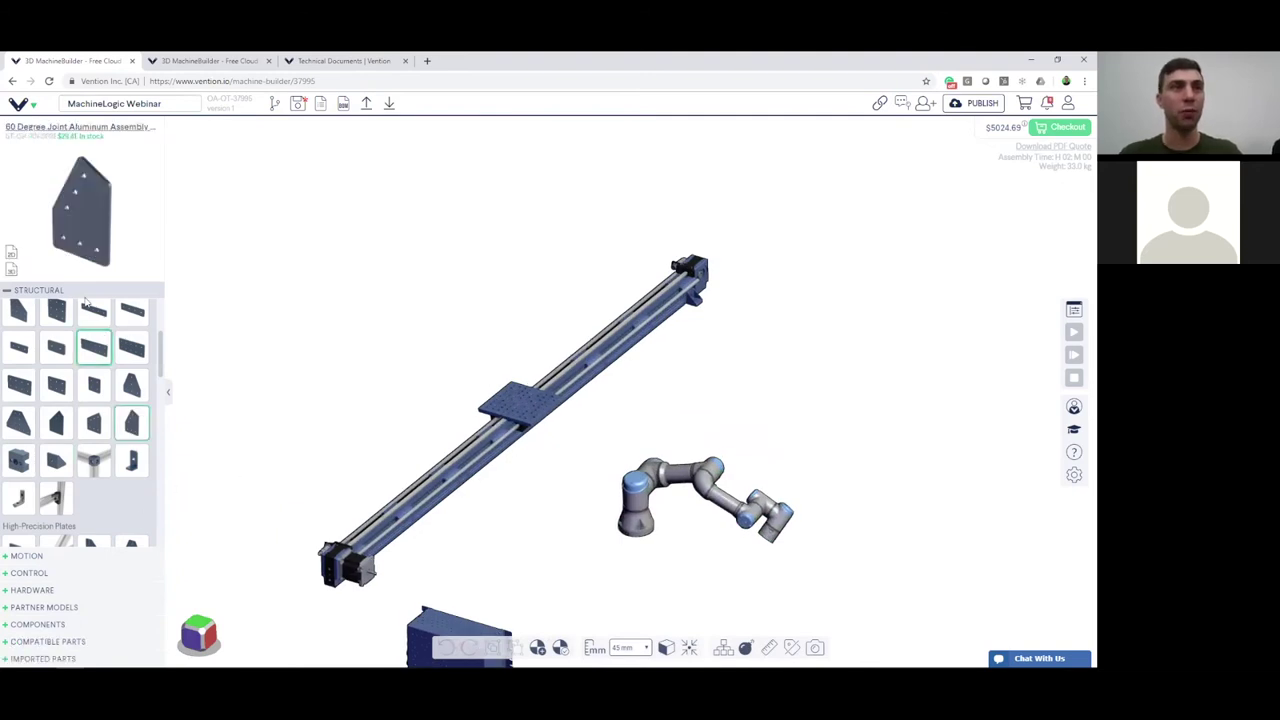
{"action": "scroll", "coordinate": [94, 398], "scroll_direction": "down", "scroll_amount": 3}
{"action": "left_click", "coordinate": [93, 370]}
{"action": "scroll", "coordinate": [91, 380], "scroll_direction": "down", "scroll_amount": 1}
{"action": "left_click", "coordinate": [92, 376]}
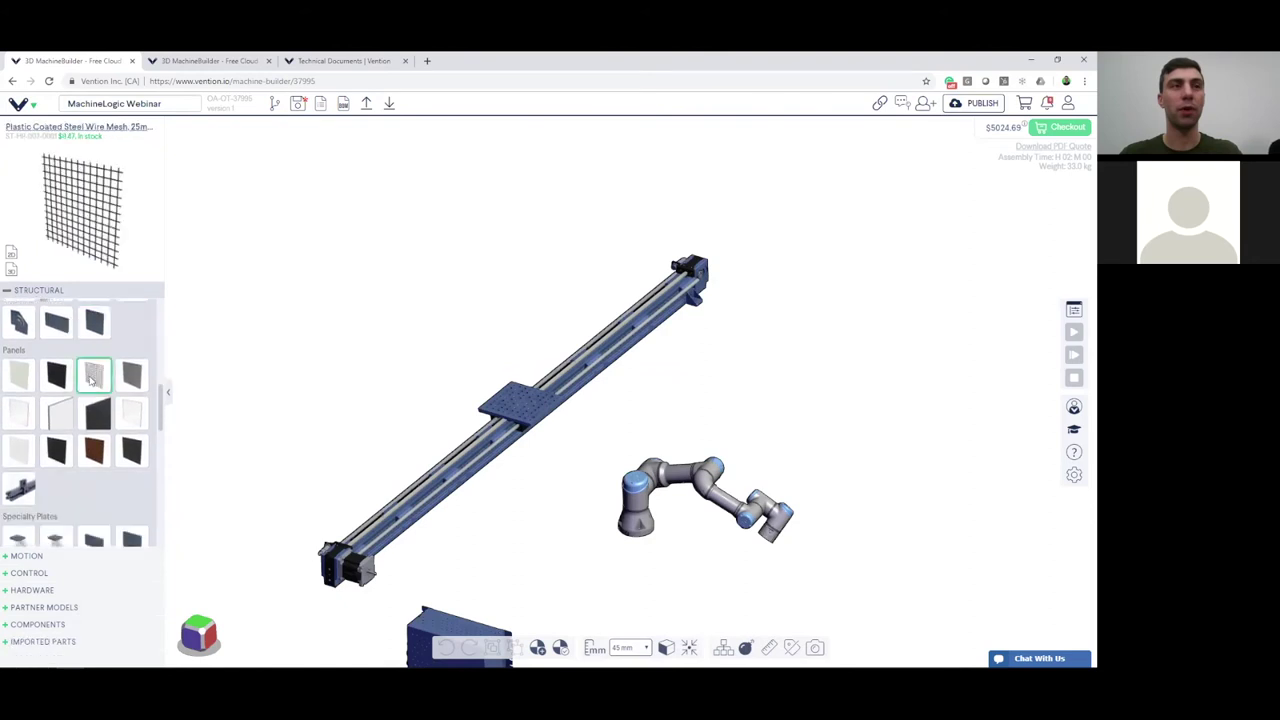
{"action": "scroll", "coordinate": [93, 378], "scroll_direction": "down", "scroll_amount": 2}
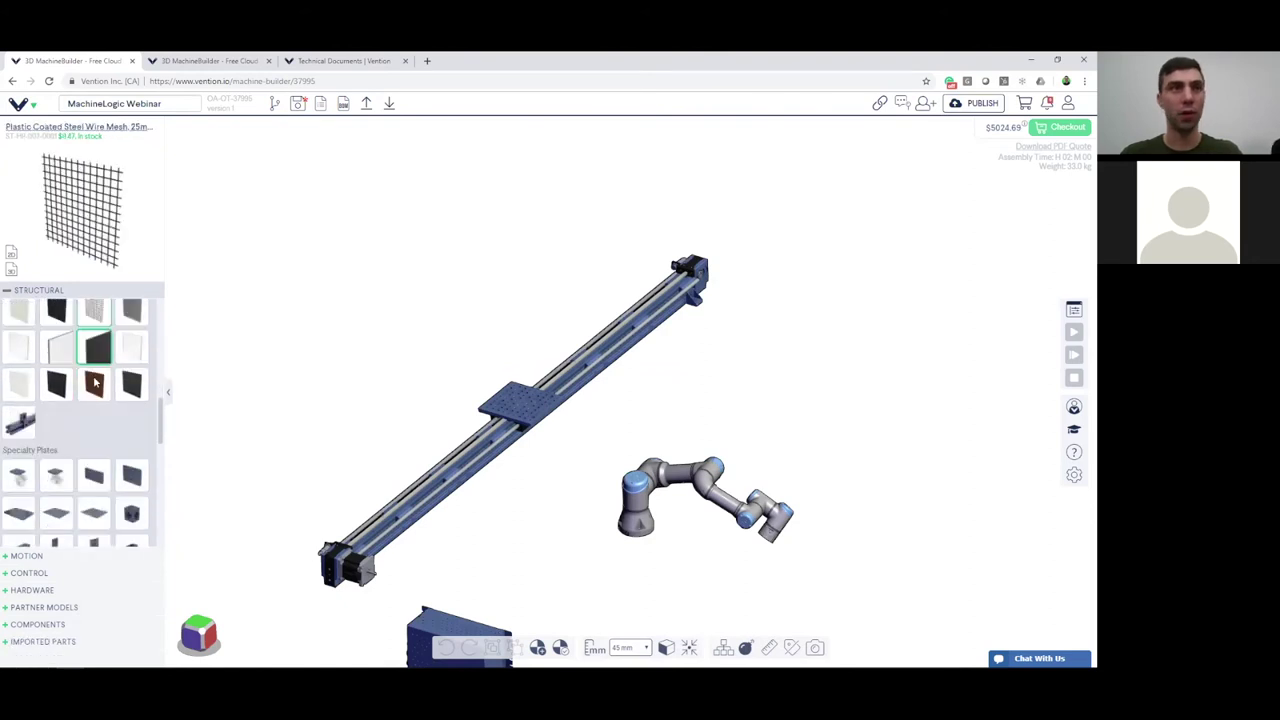
{"action": "left_click", "coordinate": [93, 384]}
{"action": "scroll", "coordinate": [92, 386], "scroll_direction": "down", "scroll_amount": 3}
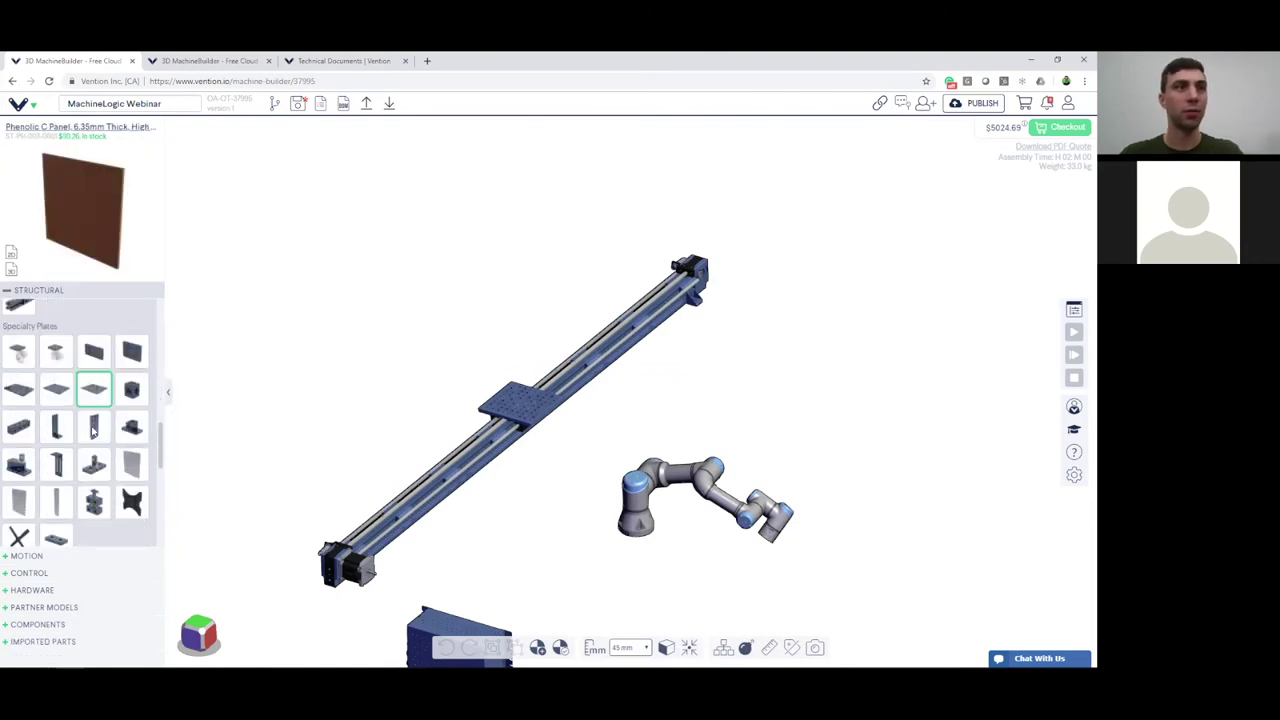
{"action": "left_click", "coordinate": [103, 480]}
{"action": "scroll", "coordinate": [90, 470], "scroll_direction": "down", "scroll_amount": 2}
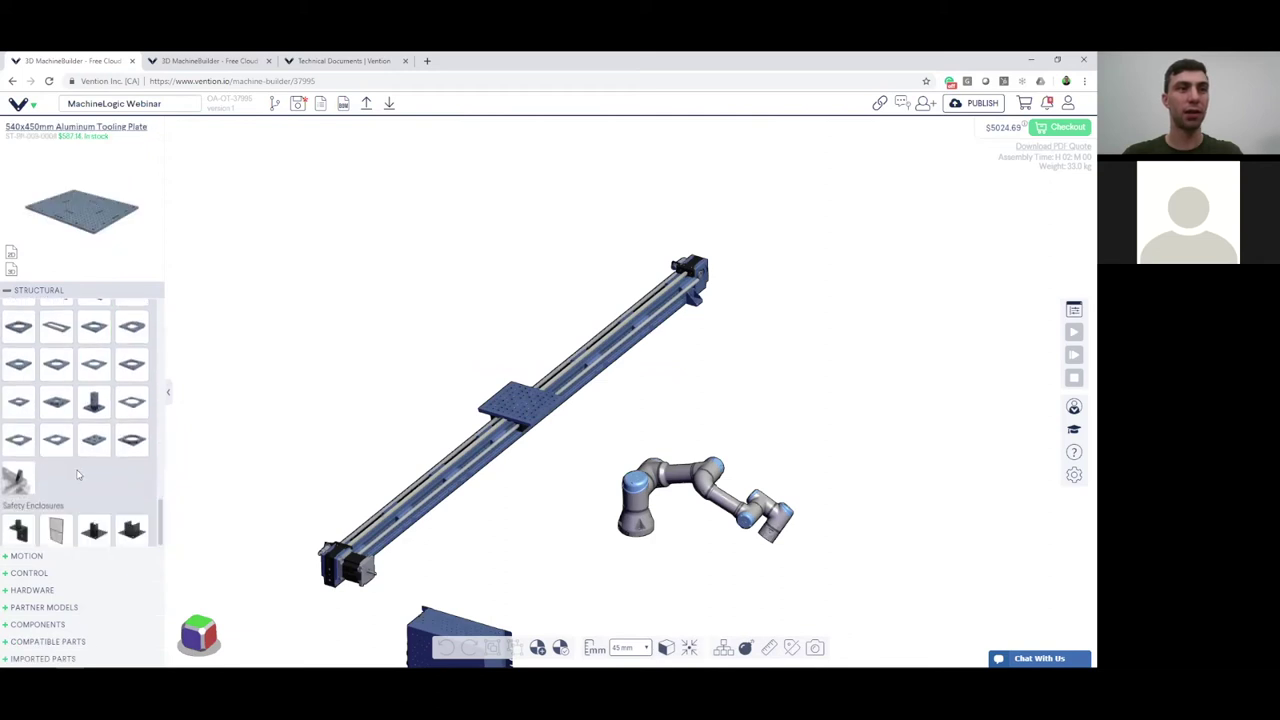
{"action": "scroll", "coordinate": [104, 460], "scroll_direction": "down", "scroll_amount": 3}
{"action": "left_click", "coordinate": [100, 450]}
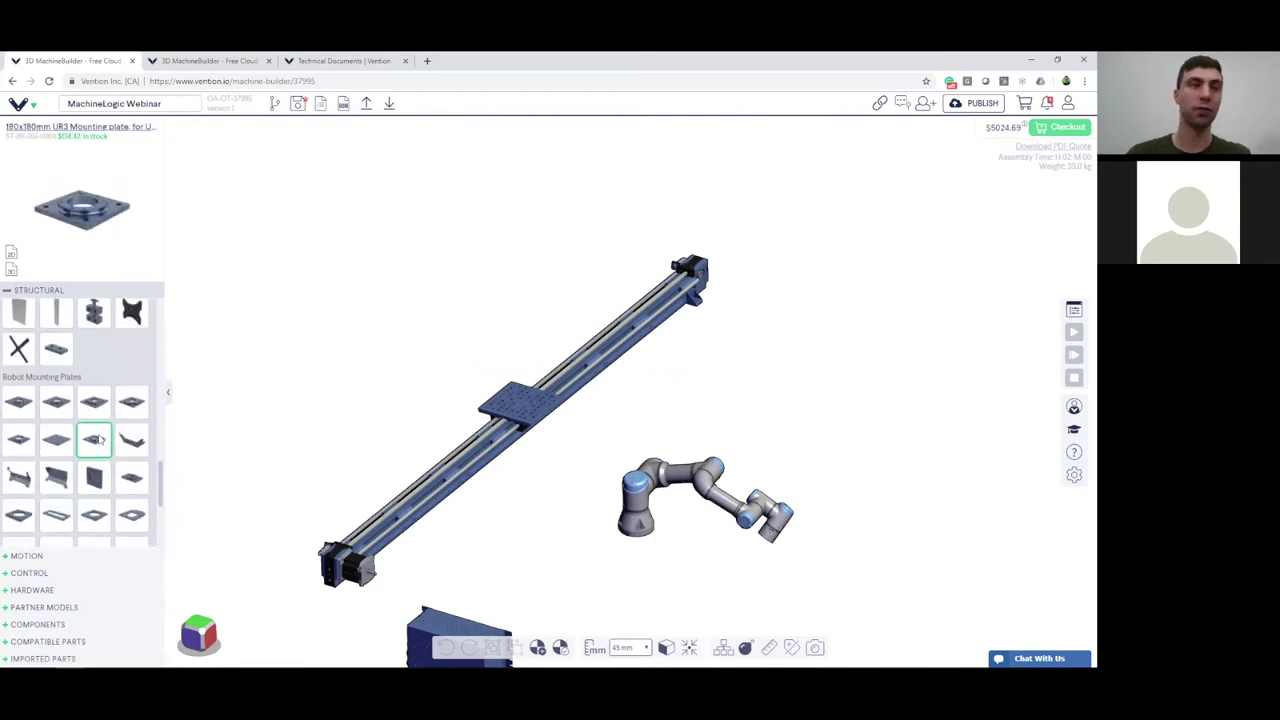
{"action": "mouse_move", "coordinate": [22, 398]}
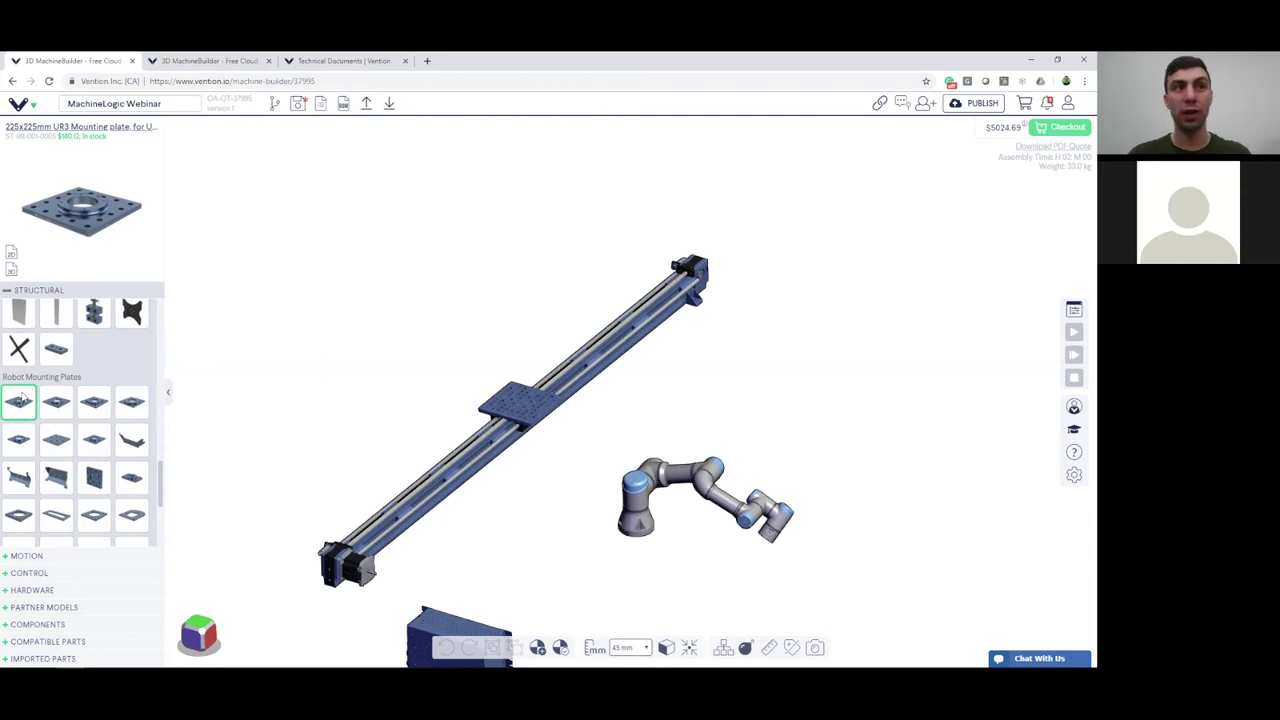
{"action": "mouse_move", "coordinate": [53, 445]}
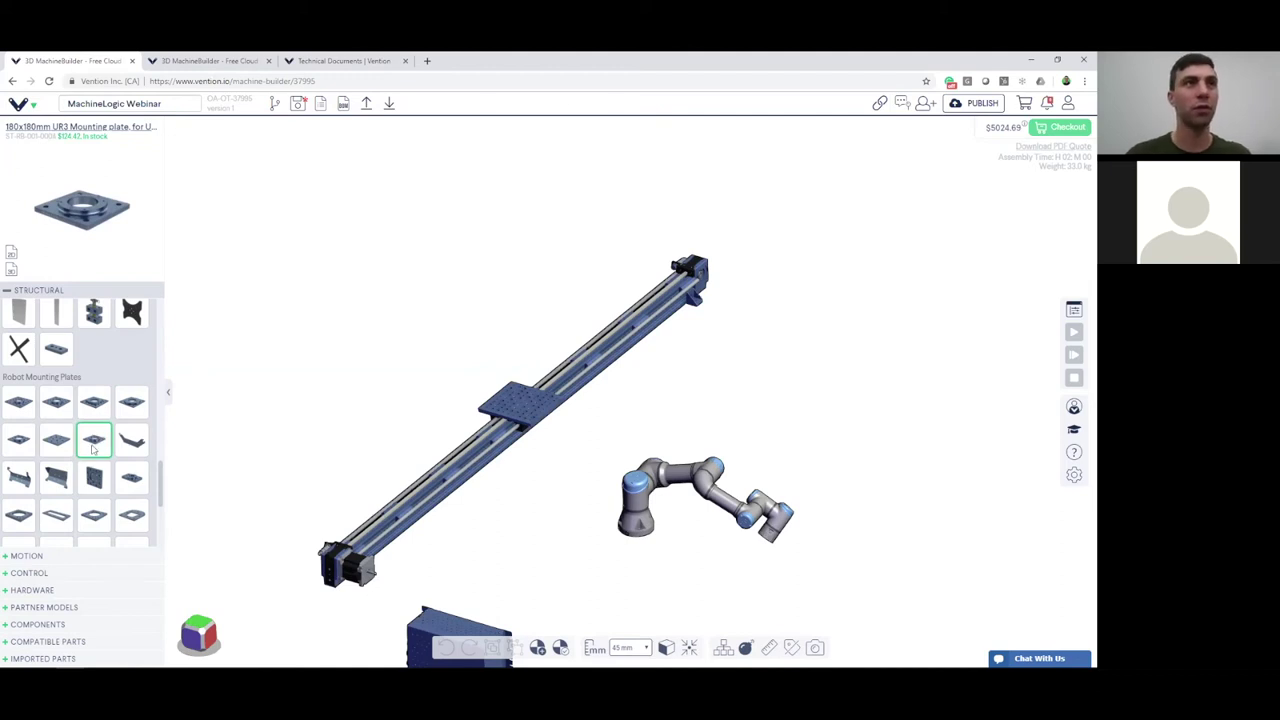
Place the 180x180mm UR3 Mounting plate in the open space between the robot and the actuator.
{"action": "left_click_drag", "start_coordinate": [93, 445], "coordinate": [644, 436]}
{"action": "scroll", "coordinate": [644, 436], "scroll_direction": "up", "scroll_amount": 3}
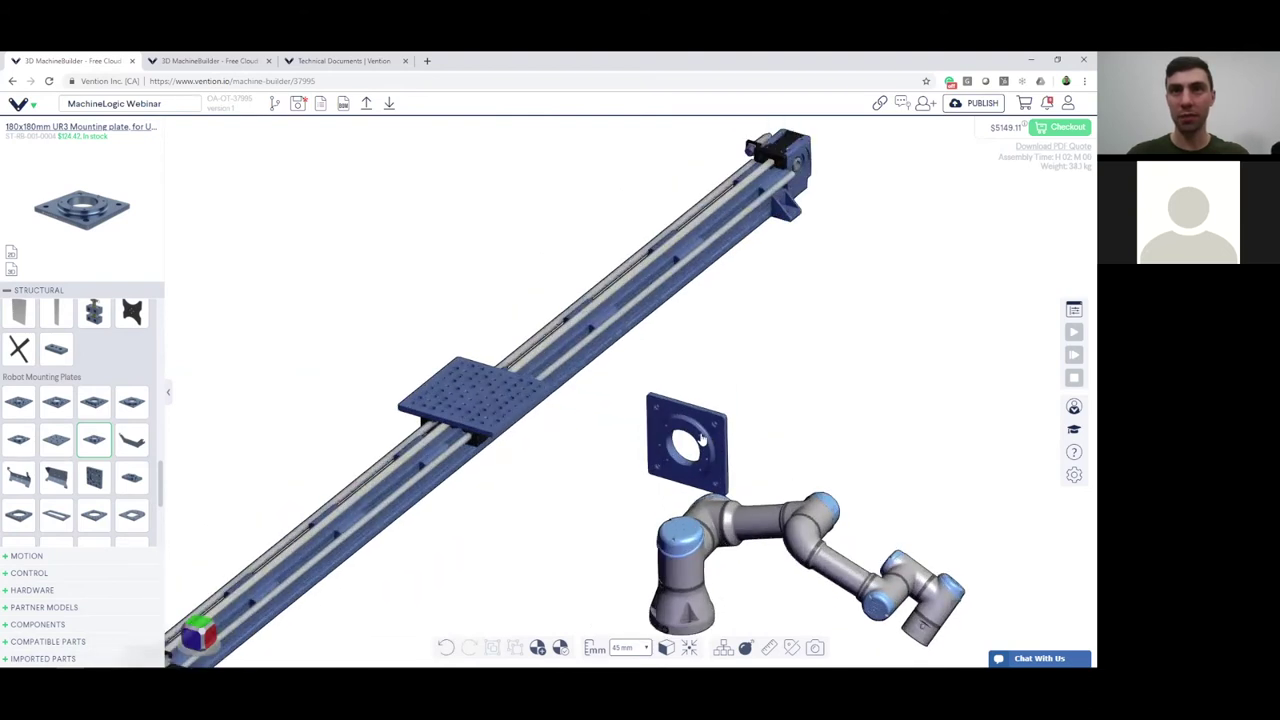
{"action": "left_click", "coordinate": [706, 437]}
{"action": "scroll", "coordinate": [708, 469], "scroll_direction": "up", "scroll_amount": 2}
{"action": "scroll", "coordinate": [707, 469], "scroll_direction": "down", "scroll_amount": 2}
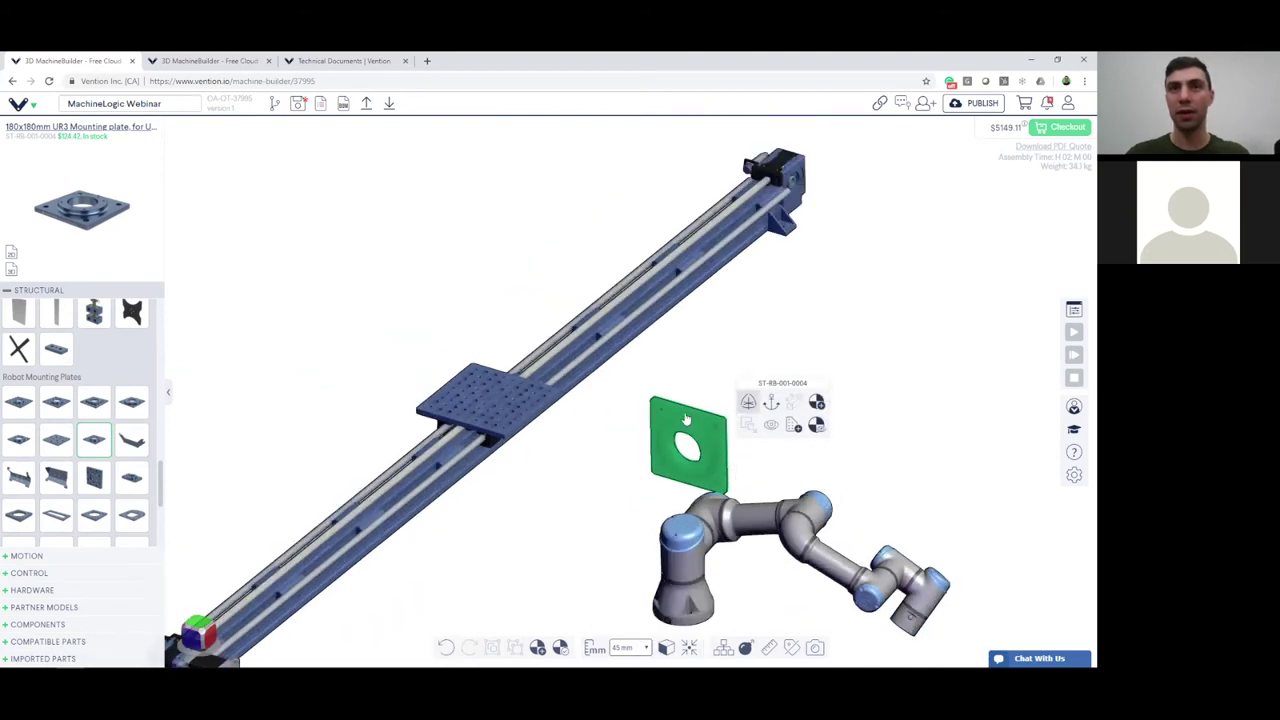
Rotate the UR3 mounting plate to -175° so its flat underside faces the view.
{"action": "mouse_move", "coordinate": [695, 425]}
{"action": "left_click", "coordinate": [728, 398]}
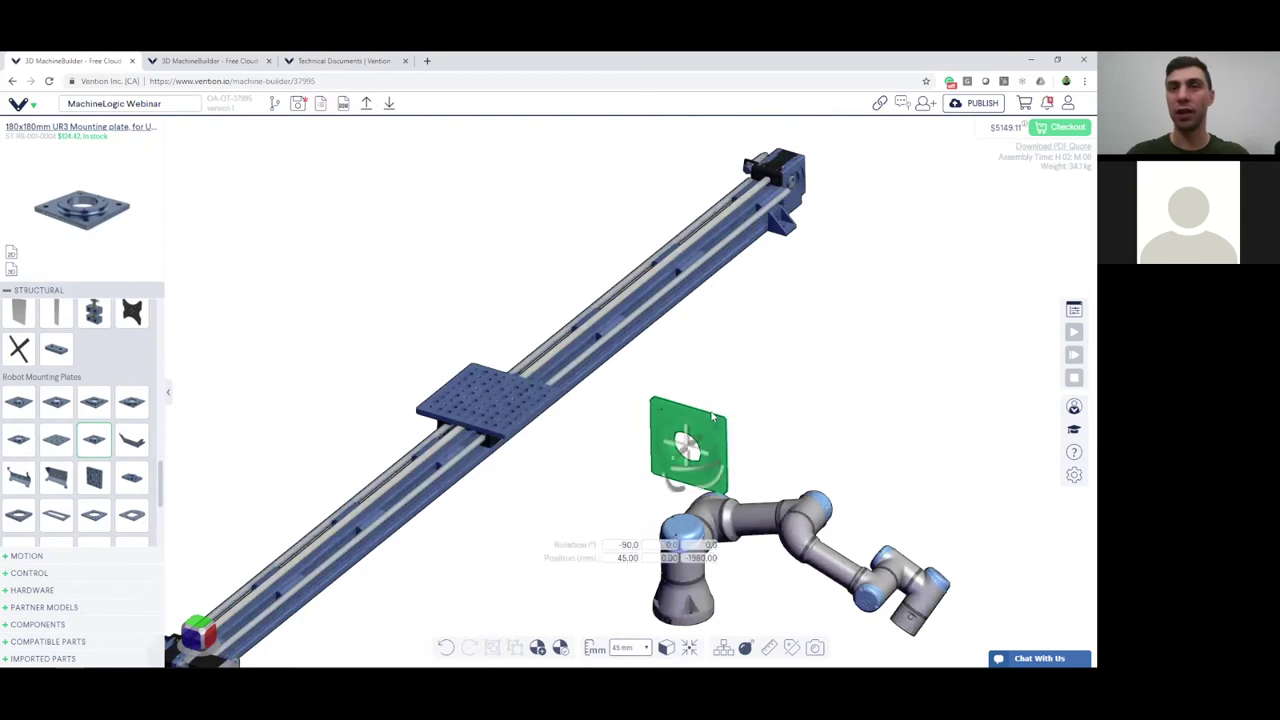
{"action": "left_click_drag", "start_coordinate": [701, 459], "coordinate": [680, 400]}
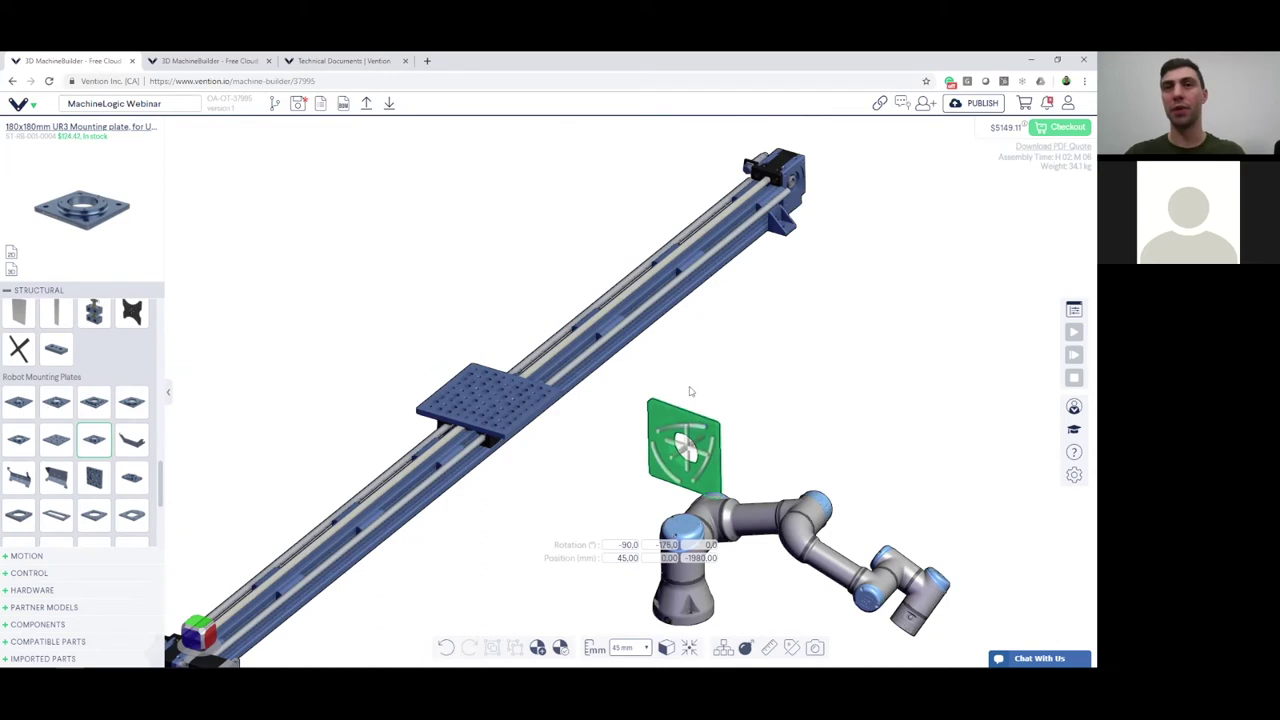
{"action": "left_click", "coordinate": [740, 387]}
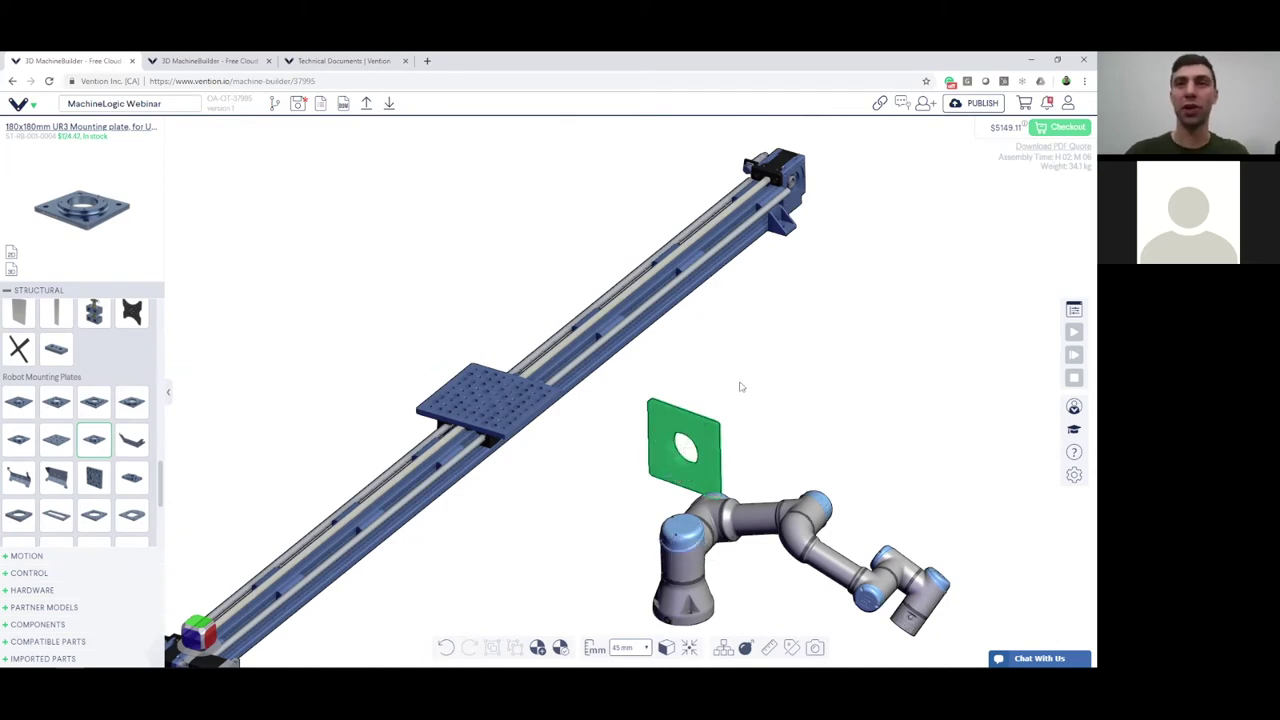
Connect the mounting plate's corner hole to the matching gantry plate hole, with the robot plate lying flat and centred on top.
{"action": "scroll", "coordinate": [737, 415], "scroll_direction": "up", "scroll_amount": 3}
{"action": "right_click_drag", "start_coordinate": [737, 424], "coordinate": [767, 469]}
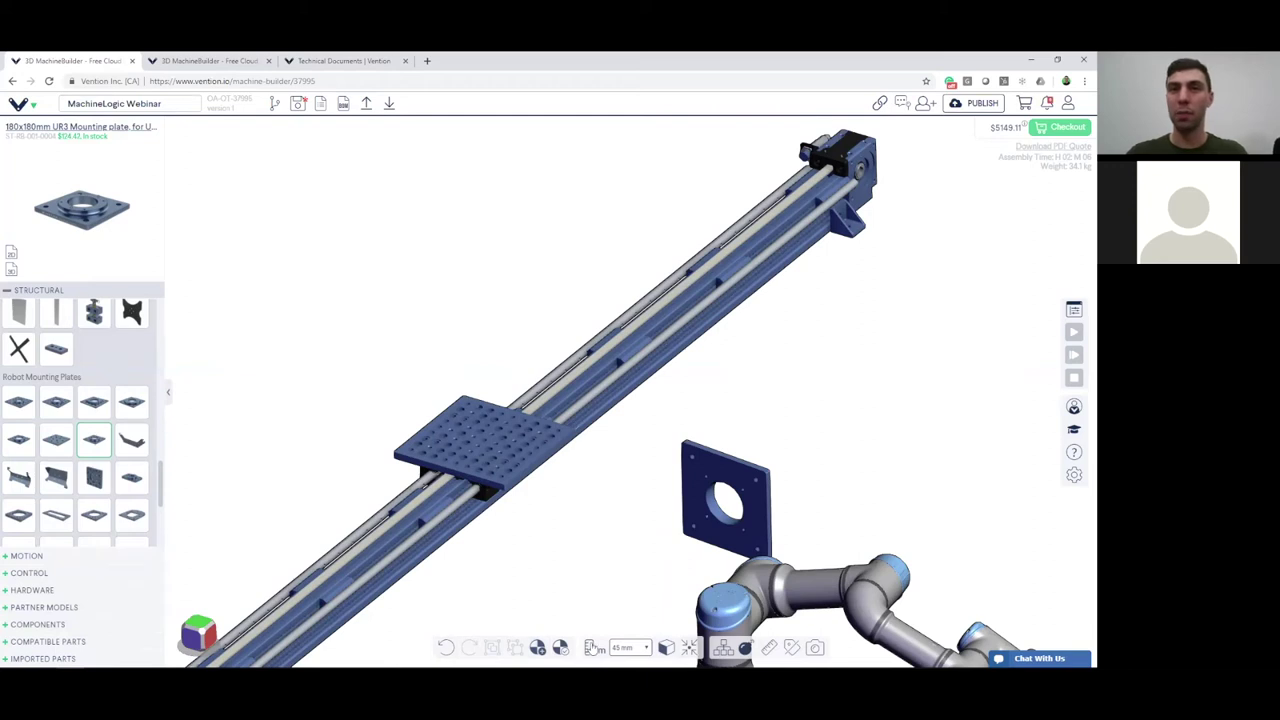
{"action": "left_click", "coordinate": [539, 648]}
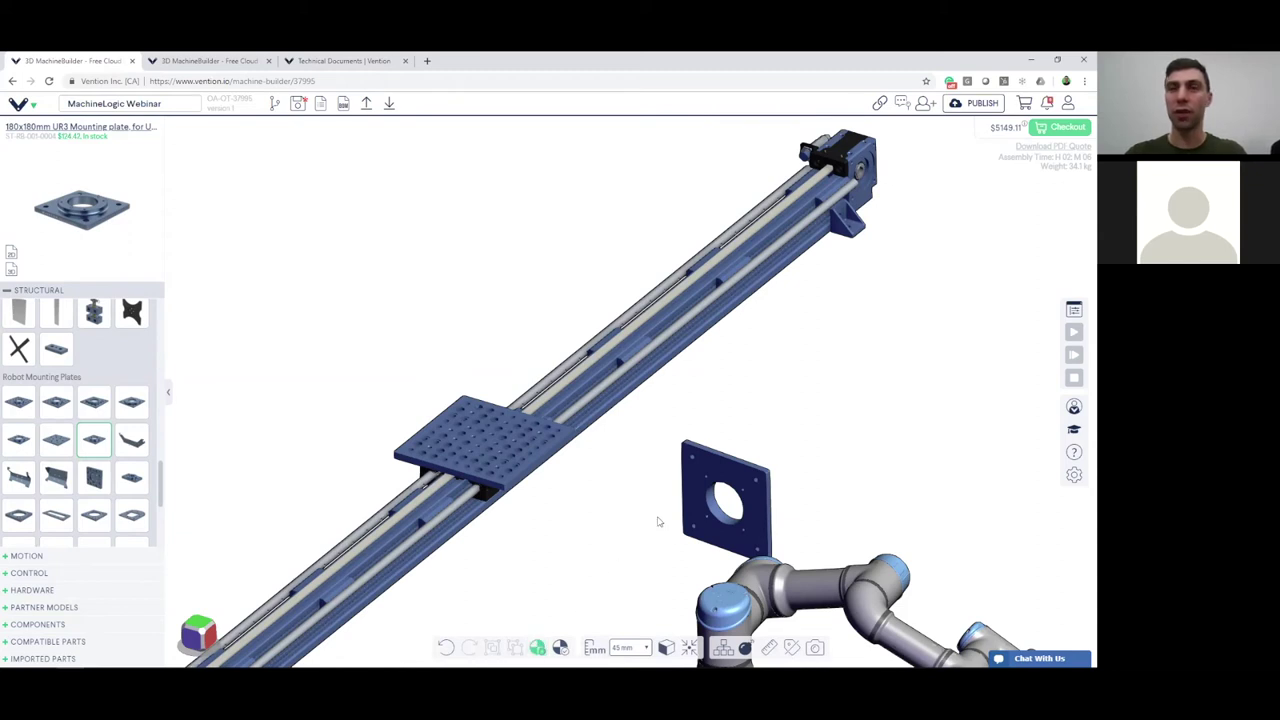
{"action": "mouse_move", "coordinate": [692, 507]}
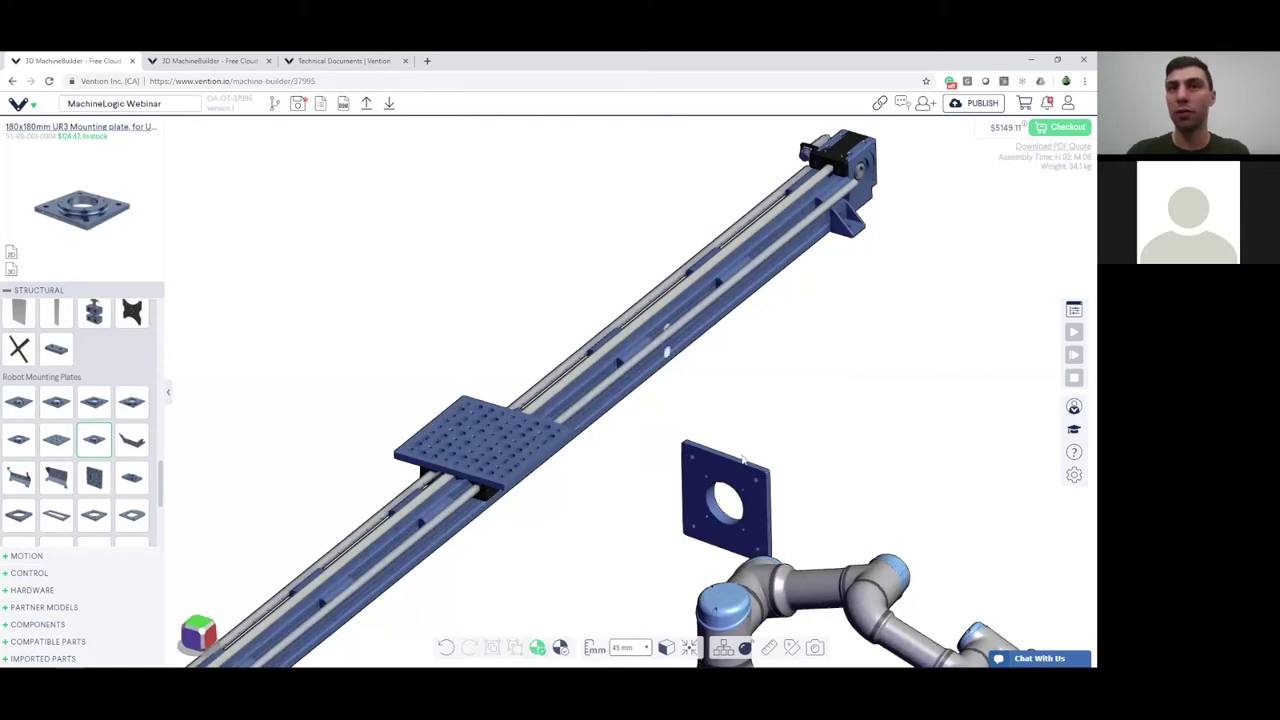
{"action": "mouse_move", "coordinate": [732, 492]}
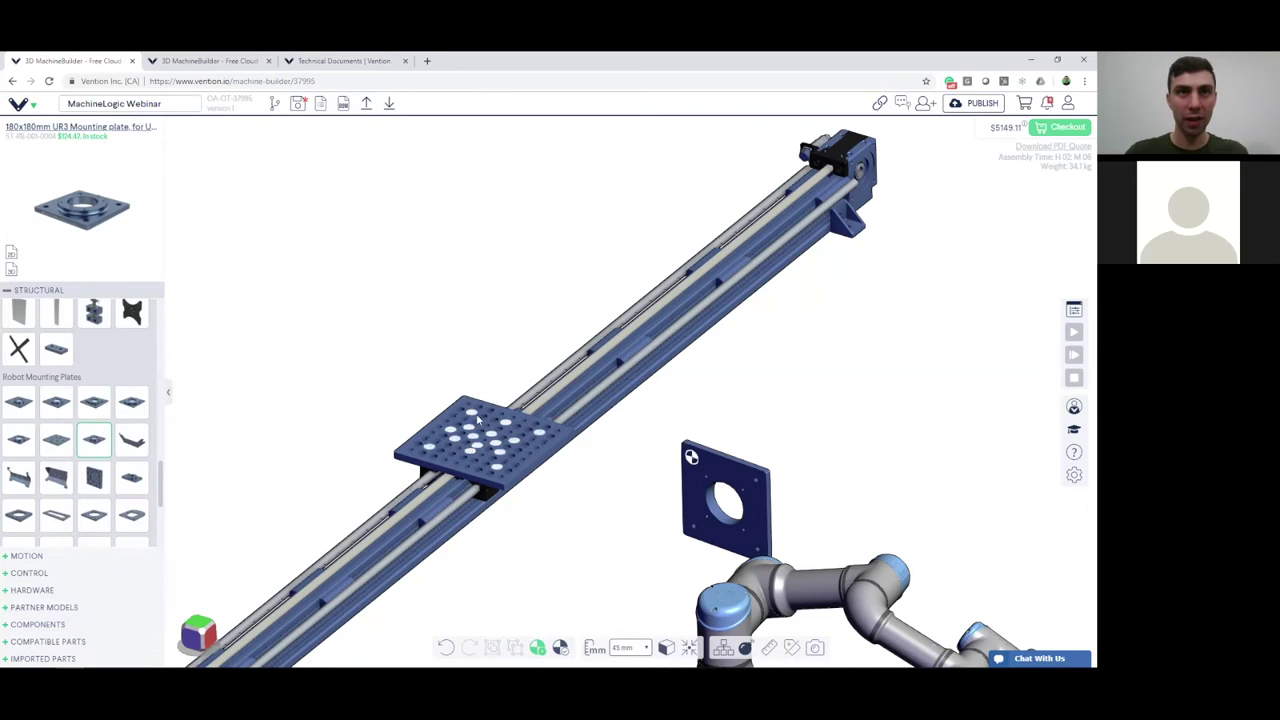
{"action": "scroll", "coordinate": [478, 415], "scroll_direction": "up", "scroll_amount": 5}
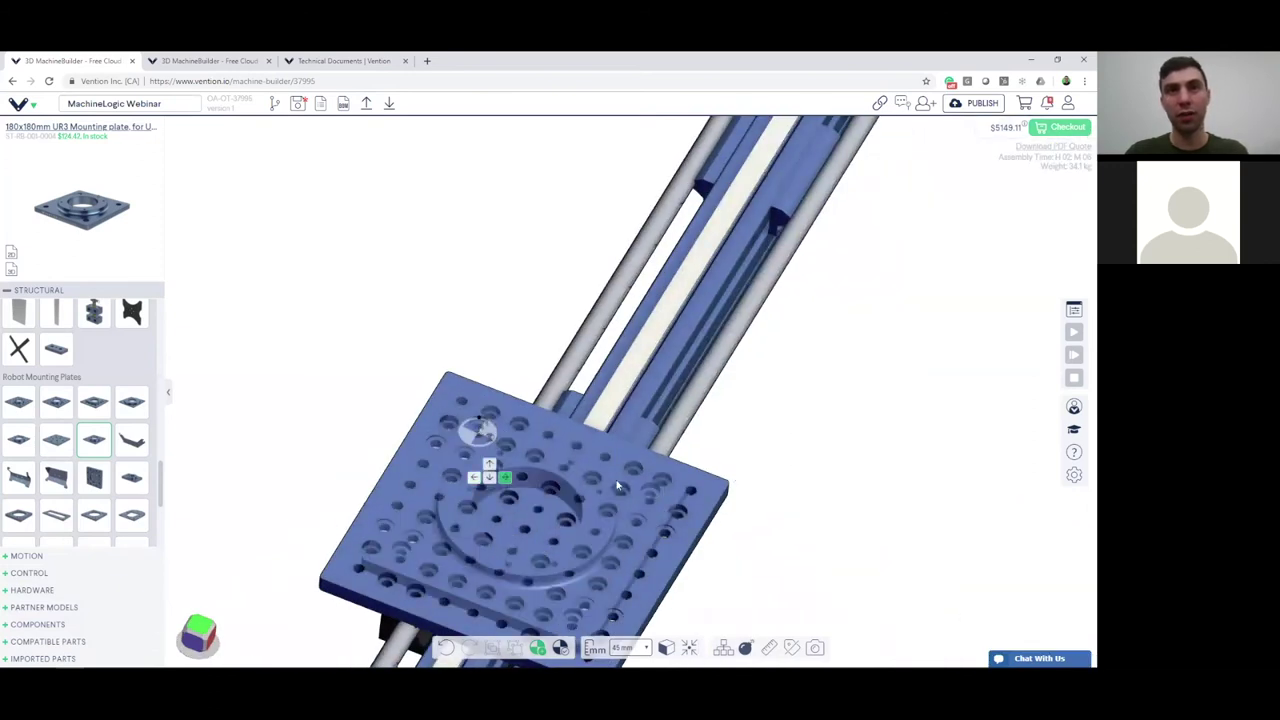
{"action": "right_click_drag", "start_coordinate": [617, 431], "coordinate": [614, 474]}
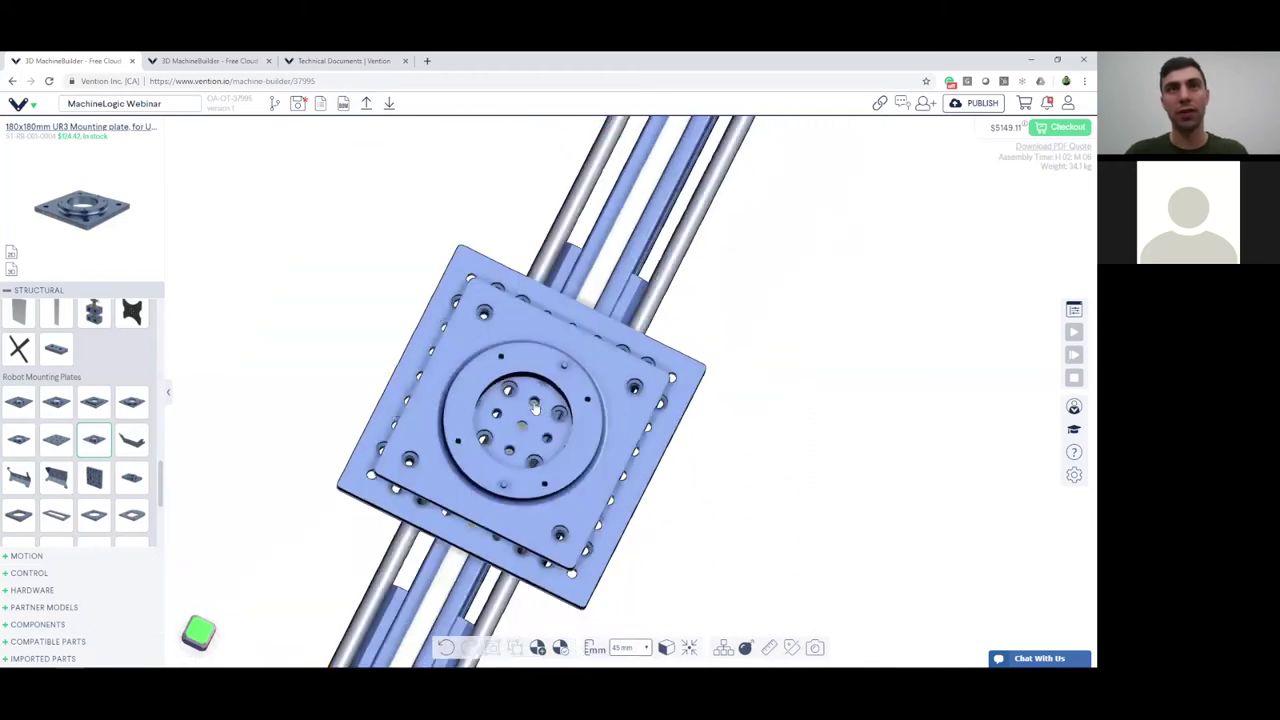
Undo the mounting plate's placement to inspect the carriage plate's hole pattern, and restore the mounting plate.
{"action": "scroll", "coordinate": [480, 338], "scroll_direction": "up", "scroll_amount": 1}
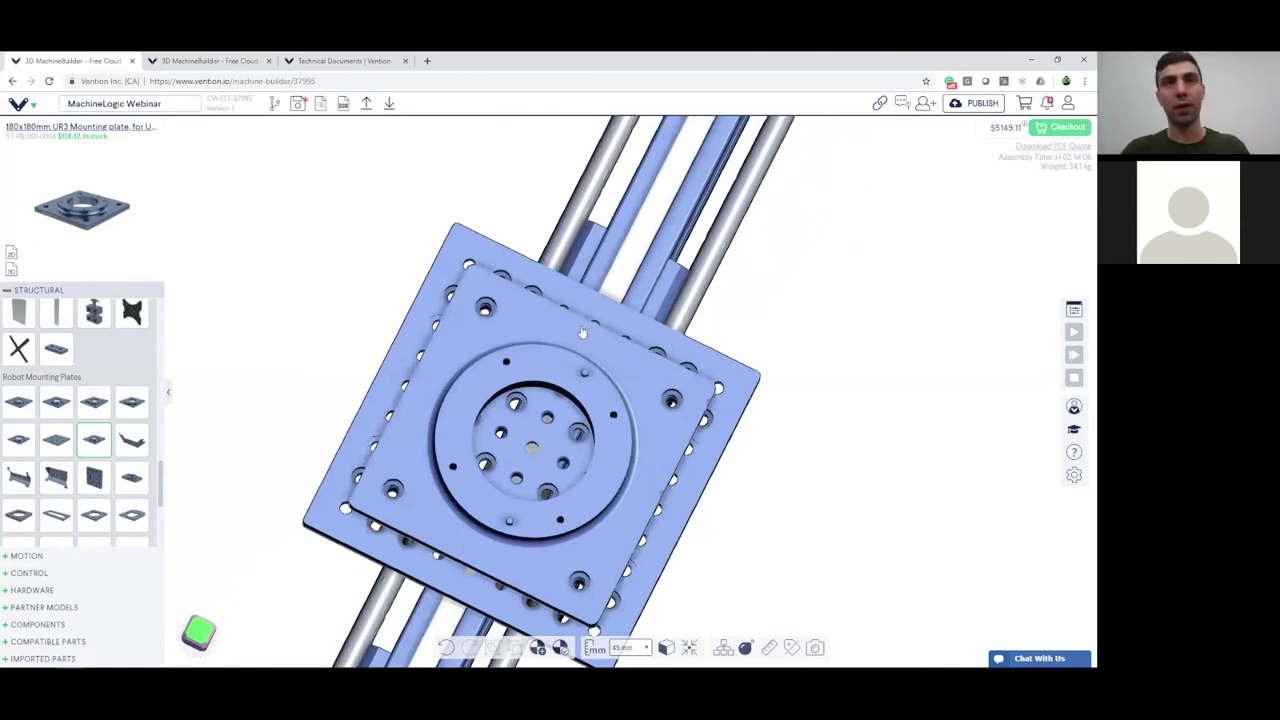
{"action": "key", "text": "ctrl+z"}
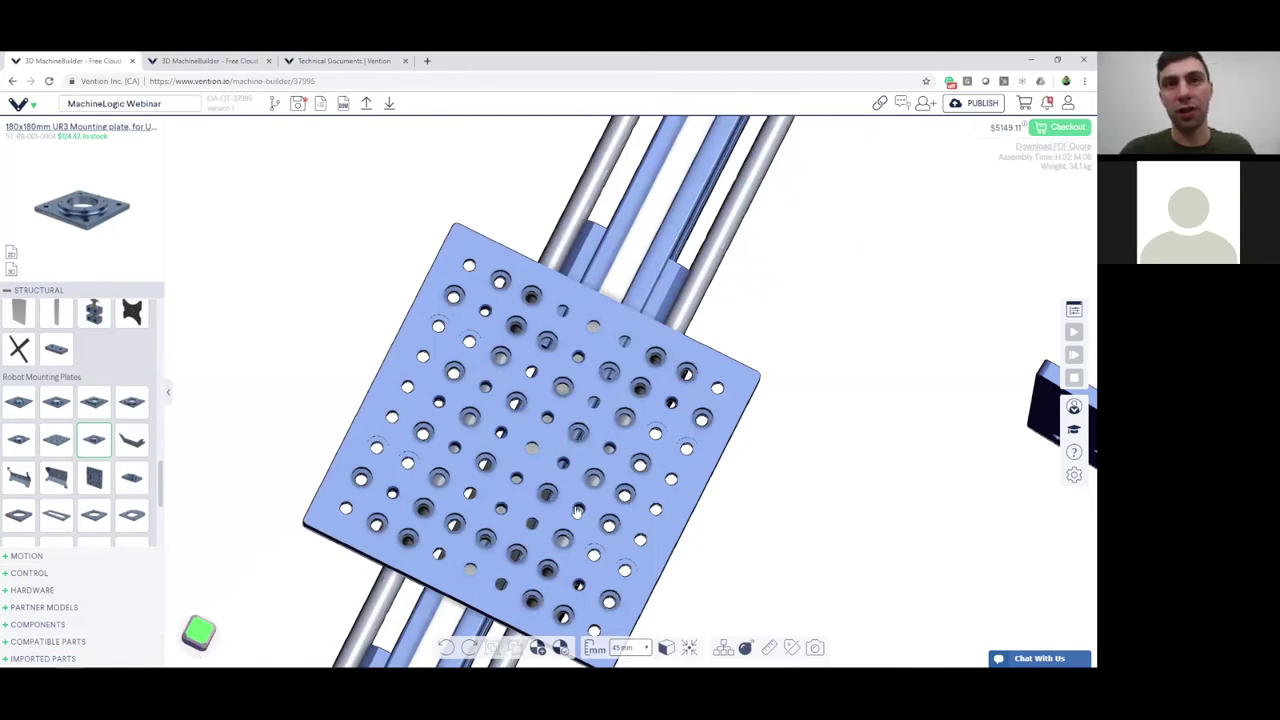
{"action": "scroll", "coordinate": [417, 474], "scroll_direction": "up", "scroll_amount": 2}
{"action": "right_click_drag", "start_coordinate": [482, 418], "coordinate": [566, 411]}
{"action": "scroll", "coordinate": [566, 411], "scroll_direction": "up", "scroll_amount": 2}
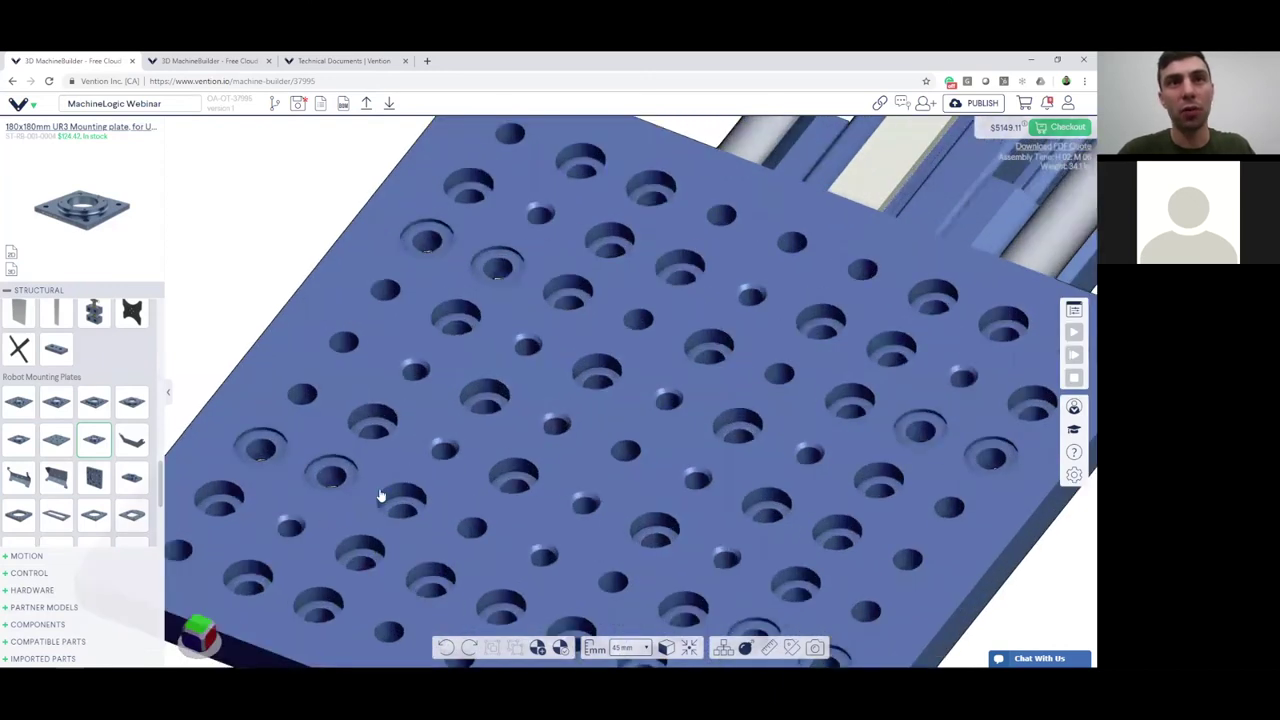
{"action": "scroll", "coordinate": [432, 381], "scroll_direction": "down", "scroll_amount": 5}
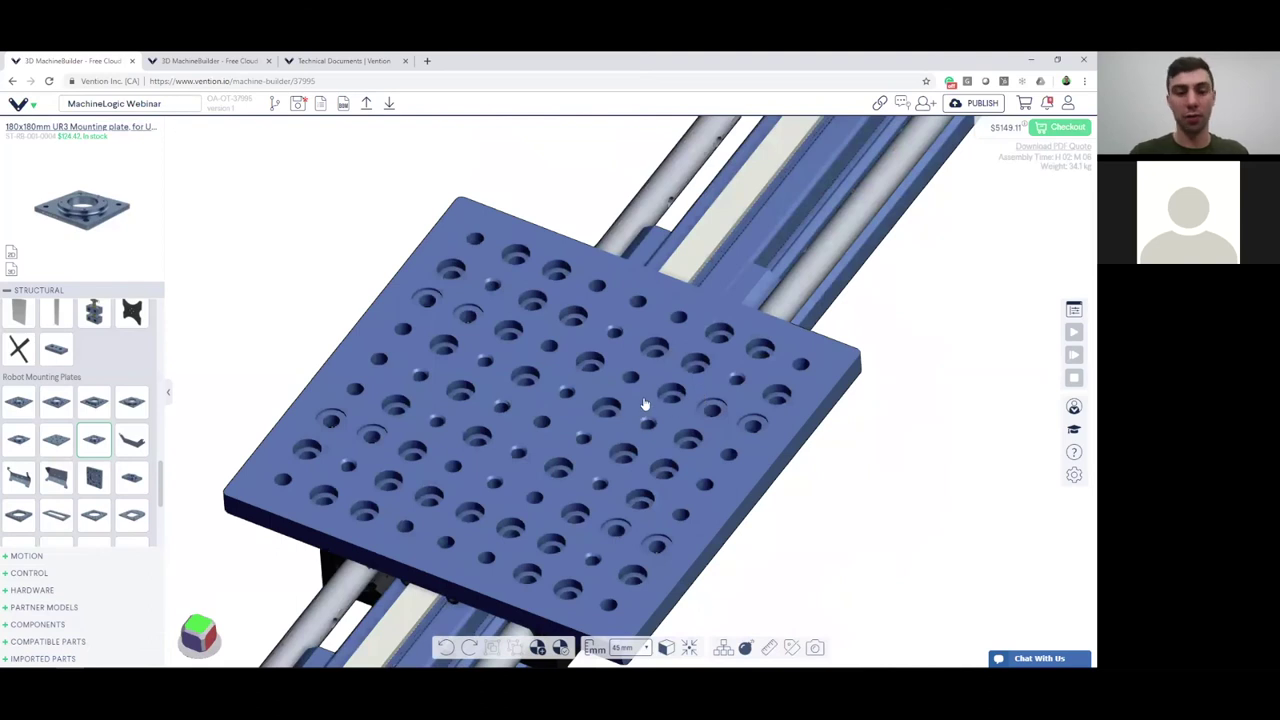
{"action": "key", "text": "ctrl+y"}
{"action": "scroll", "coordinate": [645, 404], "scroll_direction": "down", "scroll_amount": 8}
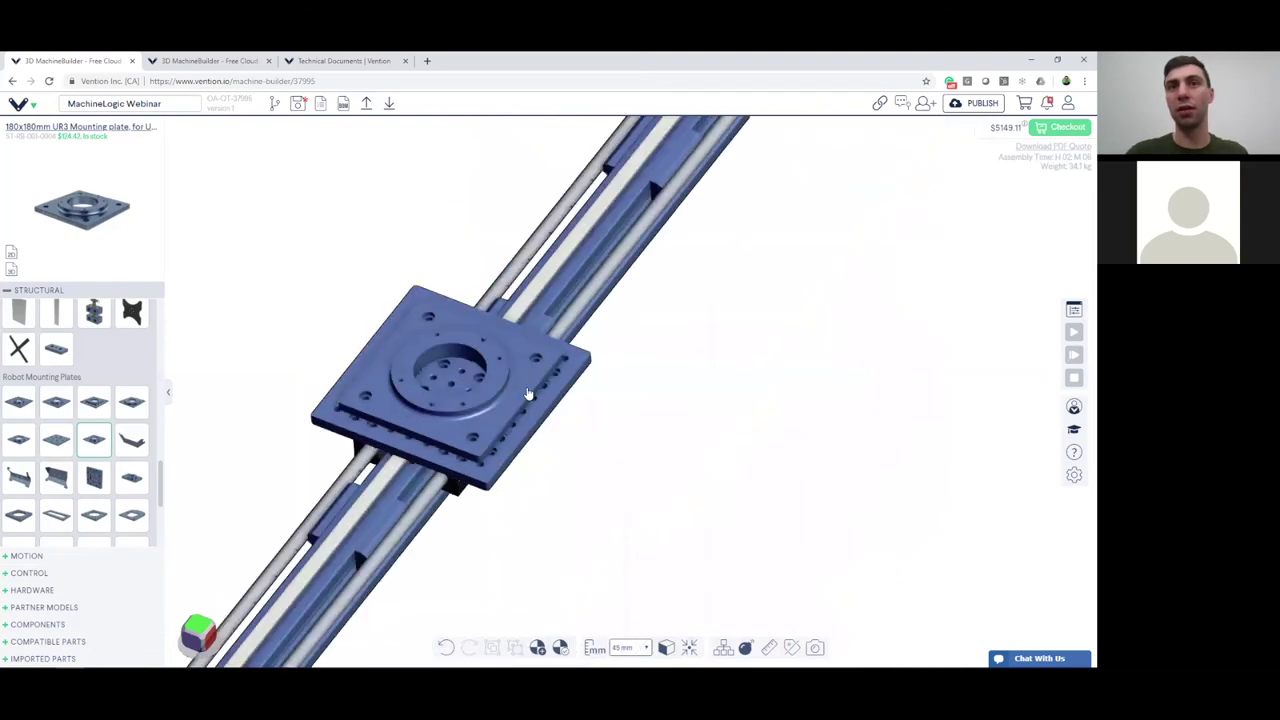
Examine the robot arm beside the actuator, including the underside and mounting holes of its base.
{"action": "right_click_drag", "start_coordinate": [640, 357], "coordinate": [626, 315]}
{"action": "left_click_drag", "start_coordinate": [685, 492], "coordinate": [650, 284]}
{"action": "scroll", "coordinate": [666, 354], "scroll_direction": "up", "scroll_amount": 6}
{"action": "middle_click_drag", "start_coordinate": [671, 376], "coordinate": [716, 487]}
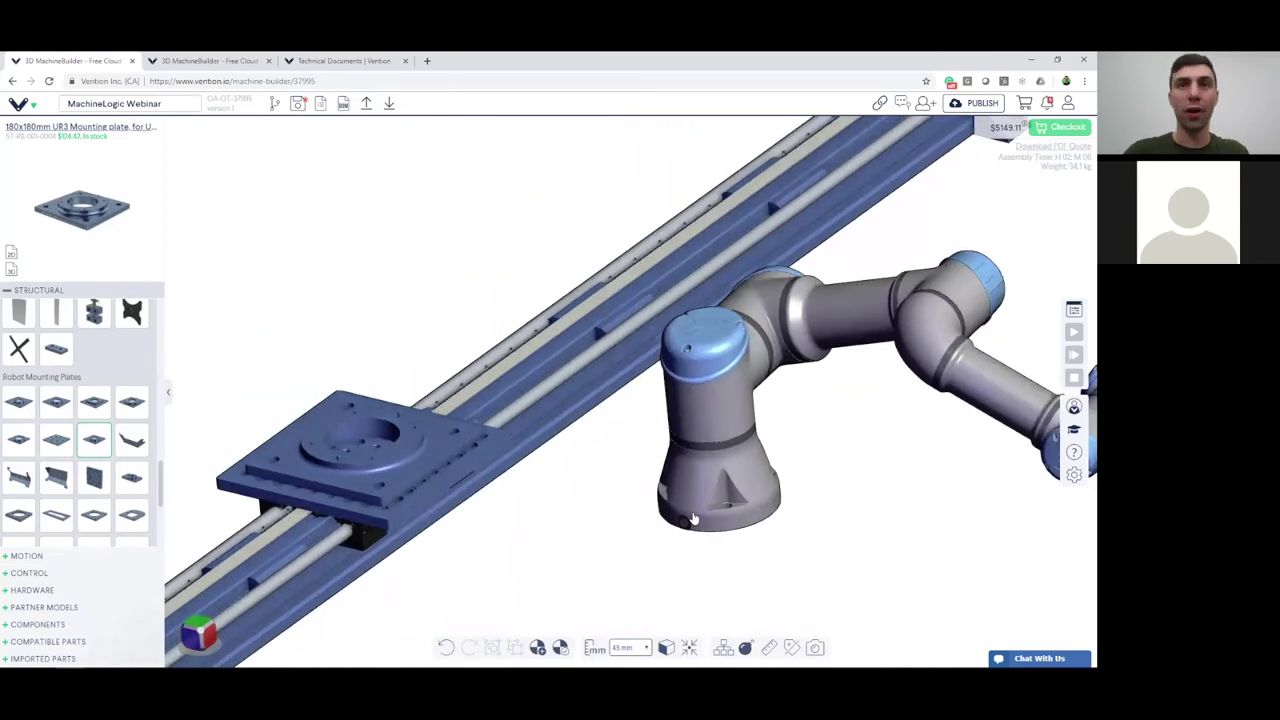
{"action": "right_click_drag", "start_coordinate": [722, 519], "coordinate": [677, 514]}
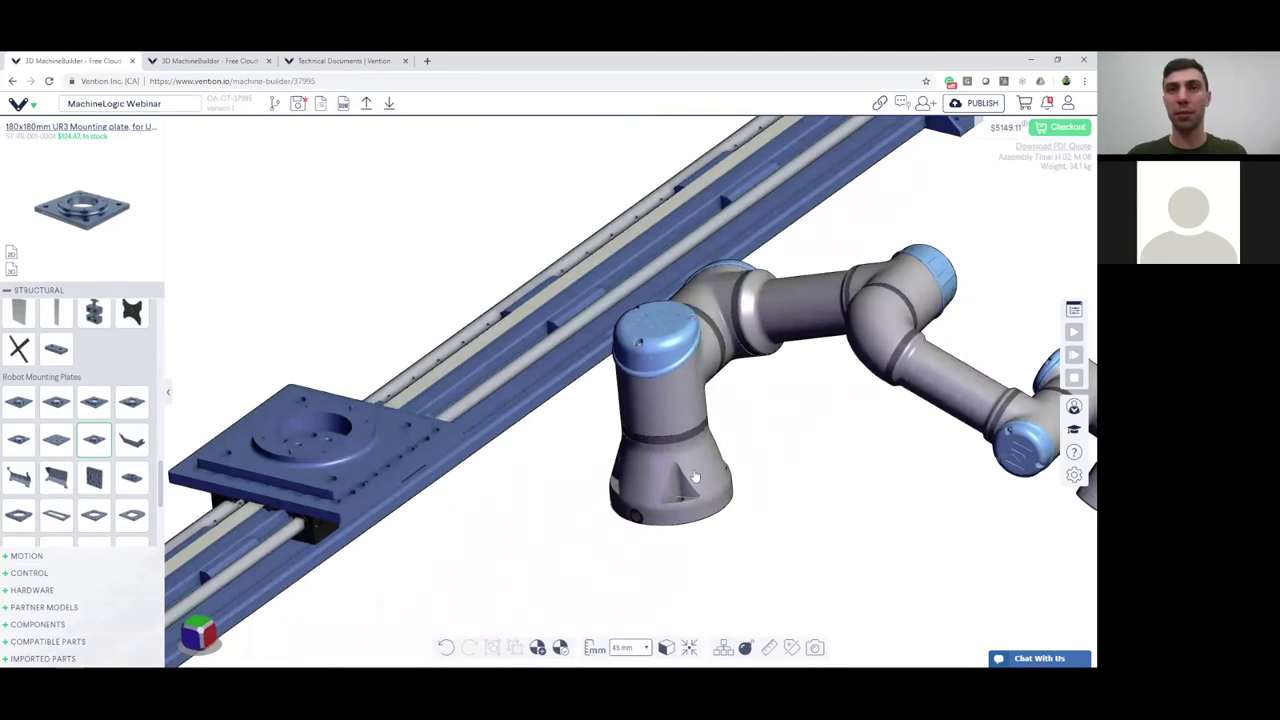
{"action": "right_click_drag", "start_coordinate": [737, 450], "coordinate": [666, 520]}
{"action": "scroll", "coordinate": [645, 507], "scroll_direction": "up", "scroll_amount": 6}
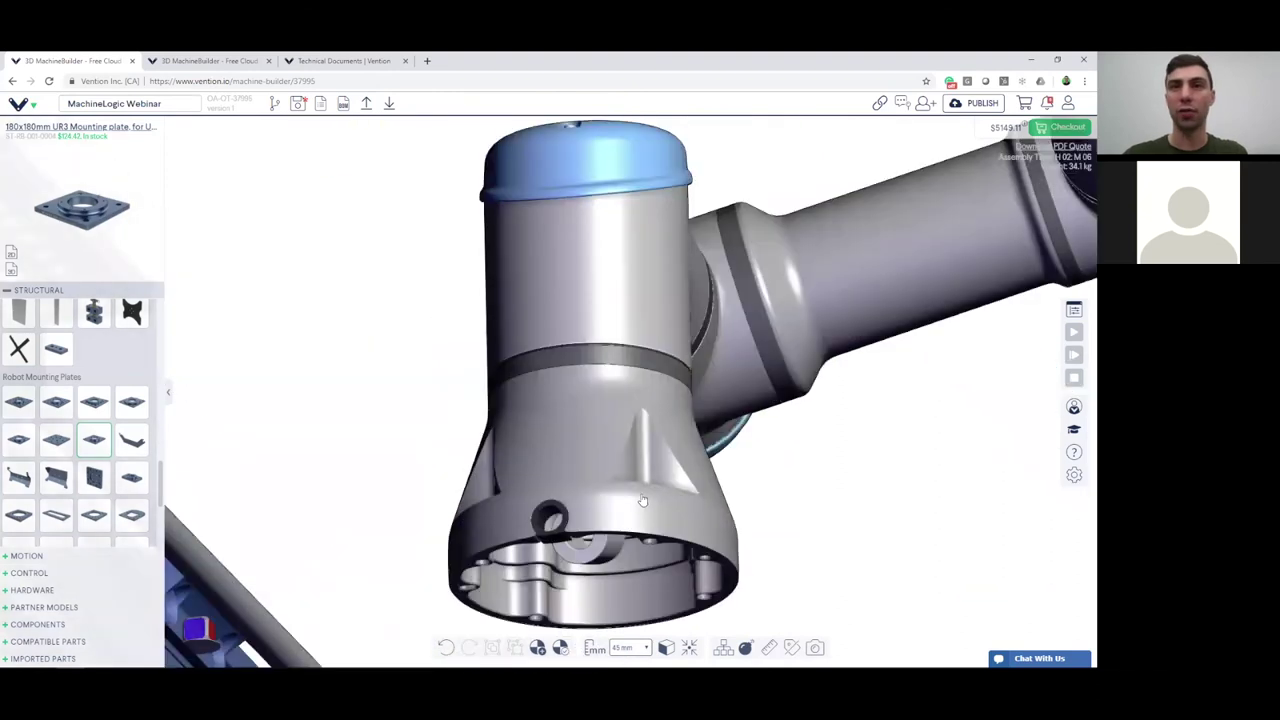
{"action": "scroll", "coordinate": [644, 505], "scroll_direction": "down", "scroll_amount": 2}
{"action": "scroll", "coordinate": [610, 350], "scroll_direction": "down", "scroll_amount": 2}
{"action": "scroll", "coordinate": [608, 349], "scroll_direction": "down", "scroll_amount": 2}
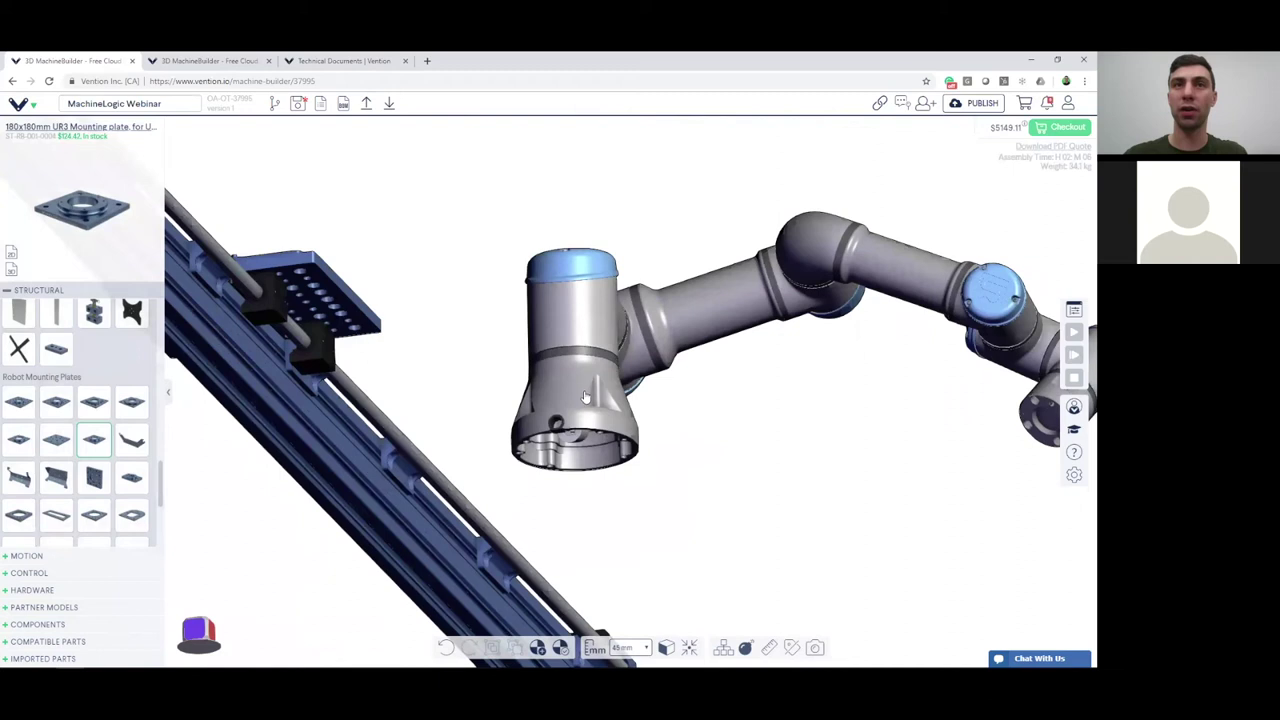
Create a connector perpendicular to the underside of the robot arm's base, at its centre.
{"action": "right_click", "coordinate": [589, 398]}
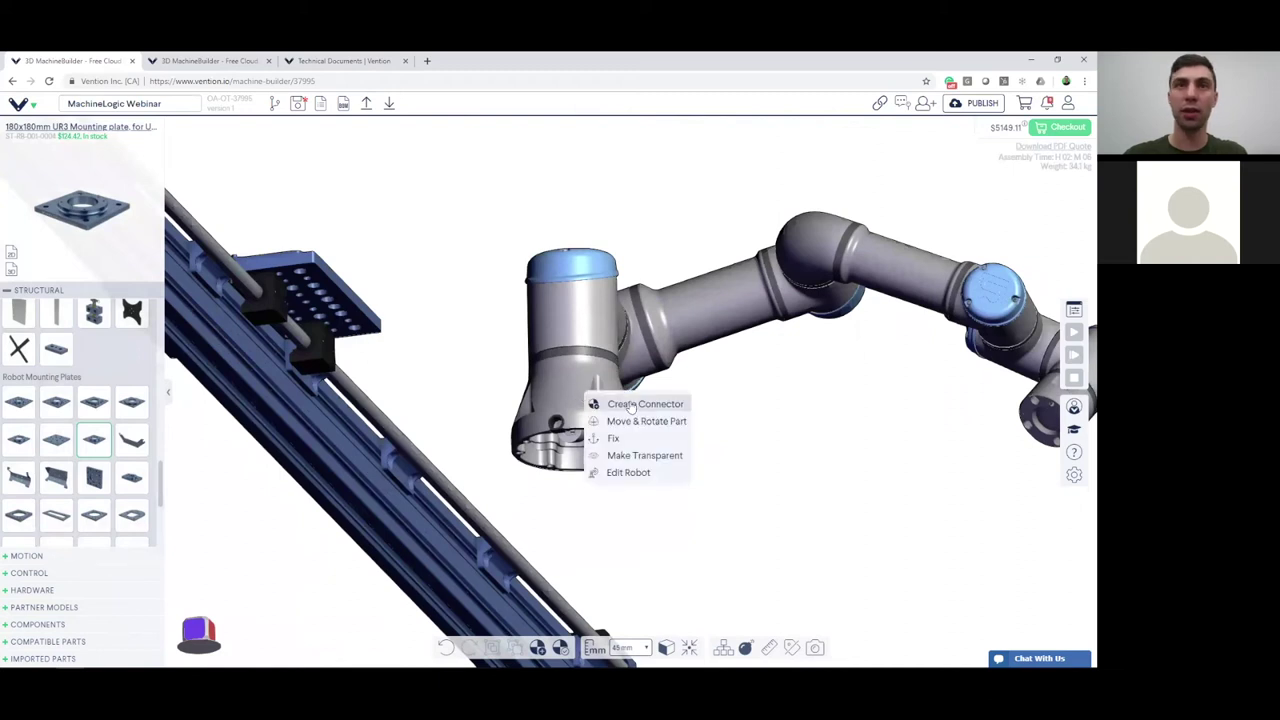
{"action": "left_click", "coordinate": [625, 406]}
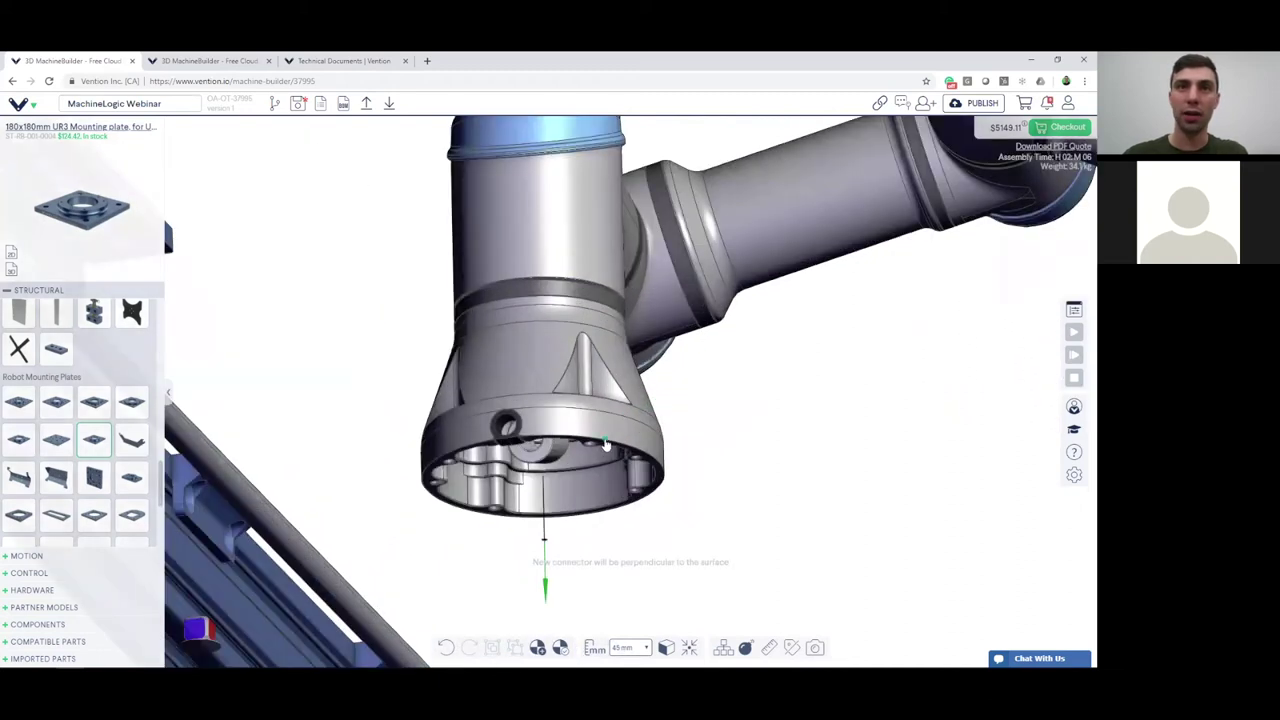
{"action": "scroll", "coordinate": [605, 443], "scroll_direction": "up", "scroll_amount": 5}
{"action": "scroll", "coordinate": [615, 409], "scroll_direction": "down", "scroll_amount": 5}
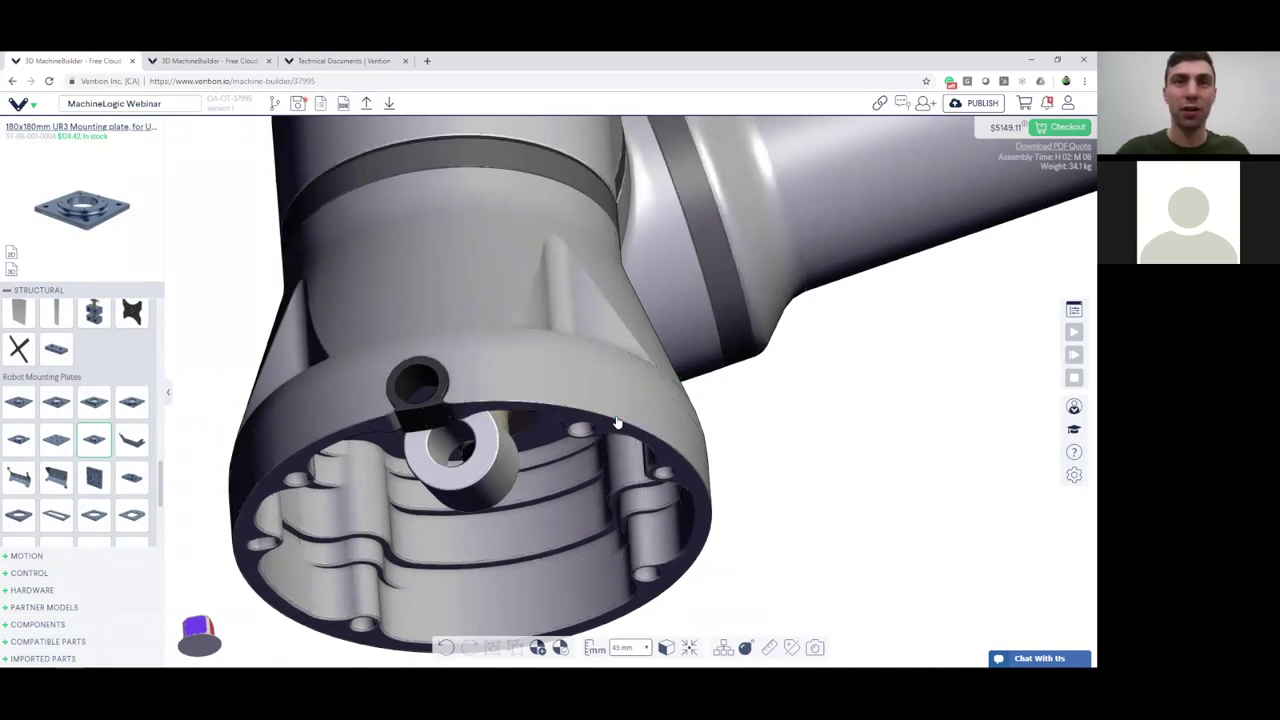
Attach the robot arm's base to the mounting plate on the actuator's carriage and save the design.
{"action": "scroll", "coordinate": [617, 422], "scroll_direction": "down", "scroll_amount": 8}
{"action": "left_click_drag", "start_coordinate": [580, 460], "coordinate": [610, 404]}
{"action": "left_click_drag", "start_coordinate": [648, 457], "coordinate": [620, 450]}
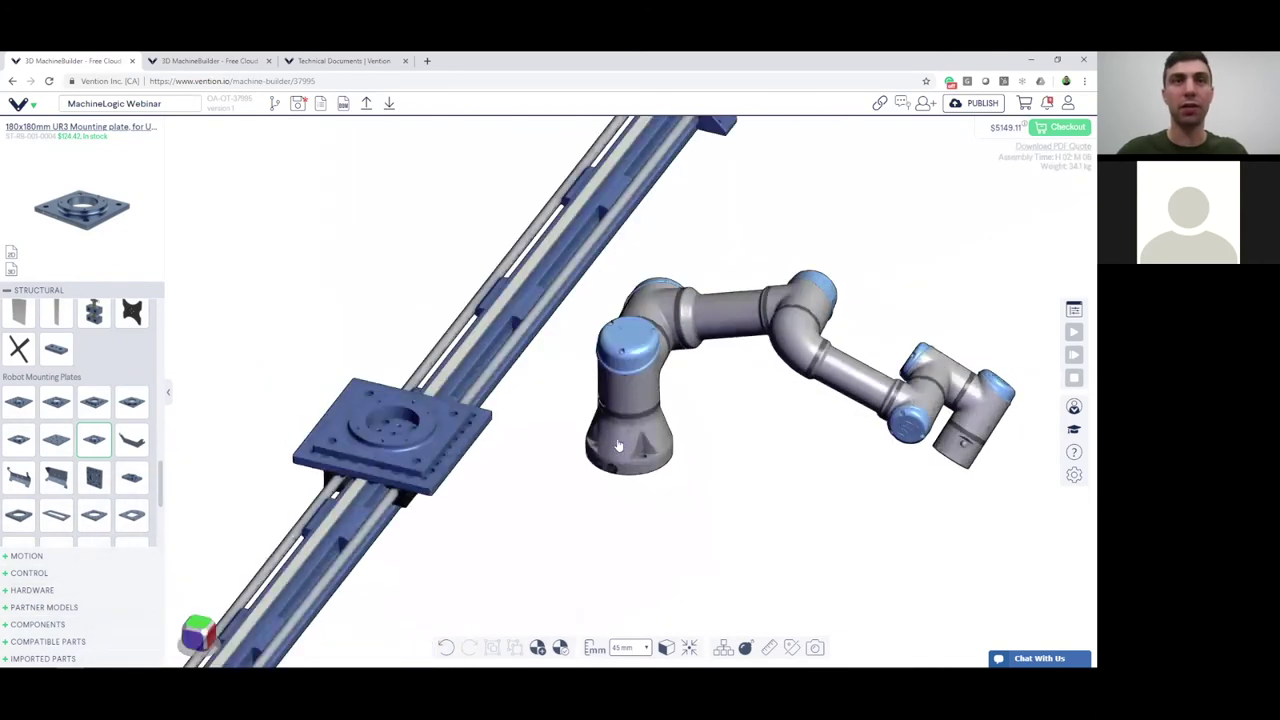
{"action": "left_click_drag", "start_coordinate": [617, 441], "coordinate": [395, 450]}
{"action": "scroll", "coordinate": [429, 405], "scroll_direction": "down", "scroll_amount": 5}
{"action": "right_click_drag", "start_coordinate": [431, 406], "coordinate": [561, 423]}
{"action": "scroll", "coordinate": [532, 415], "scroll_direction": "down", "scroll_amount": 3}
{"action": "left_click_drag", "start_coordinate": [532, 440], "coordinate": [475, 408]}
{"action": "right_click_drag", "start_coordinate": [475, 408], "coordinate": [486, 422]}
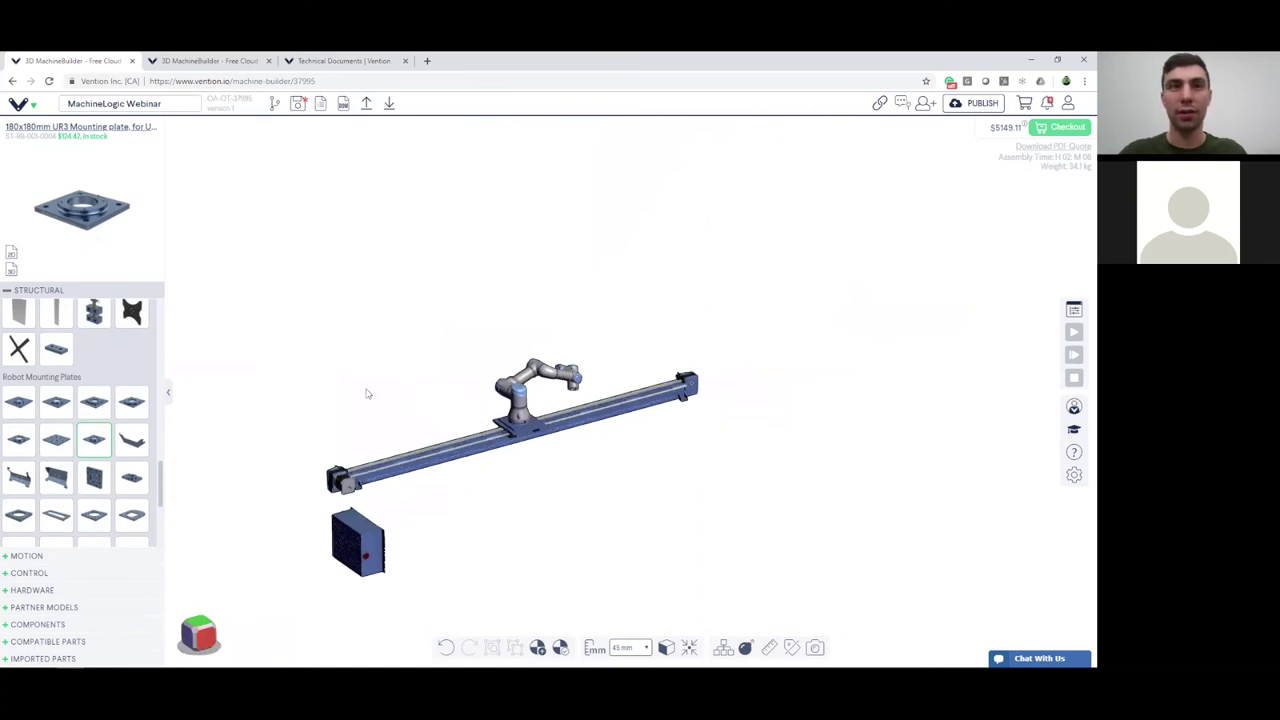
{"action": "left_click", "coordinate": [298, 104]}
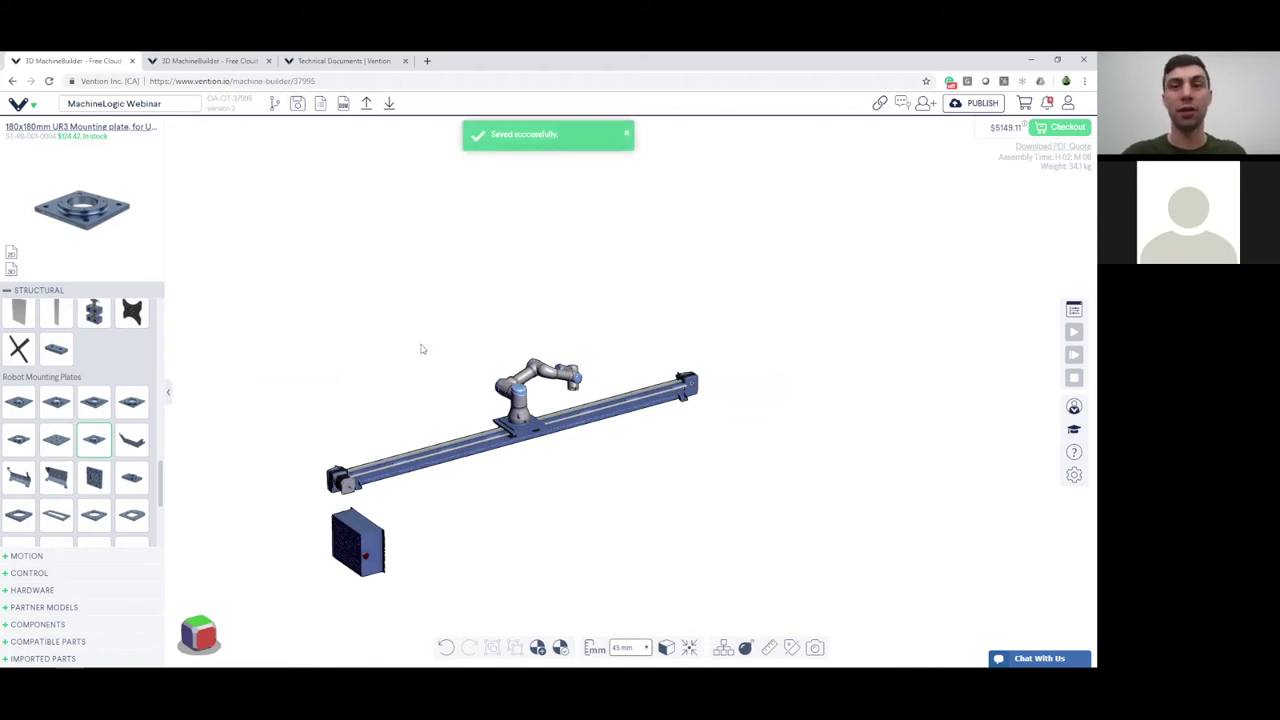
Move the MachineMotion controller from below the actuator's near end to just beyond its far end.
{"action": "right_click_drag", "start_coordinate": [502, 426], "coordinate": [573, 370]}
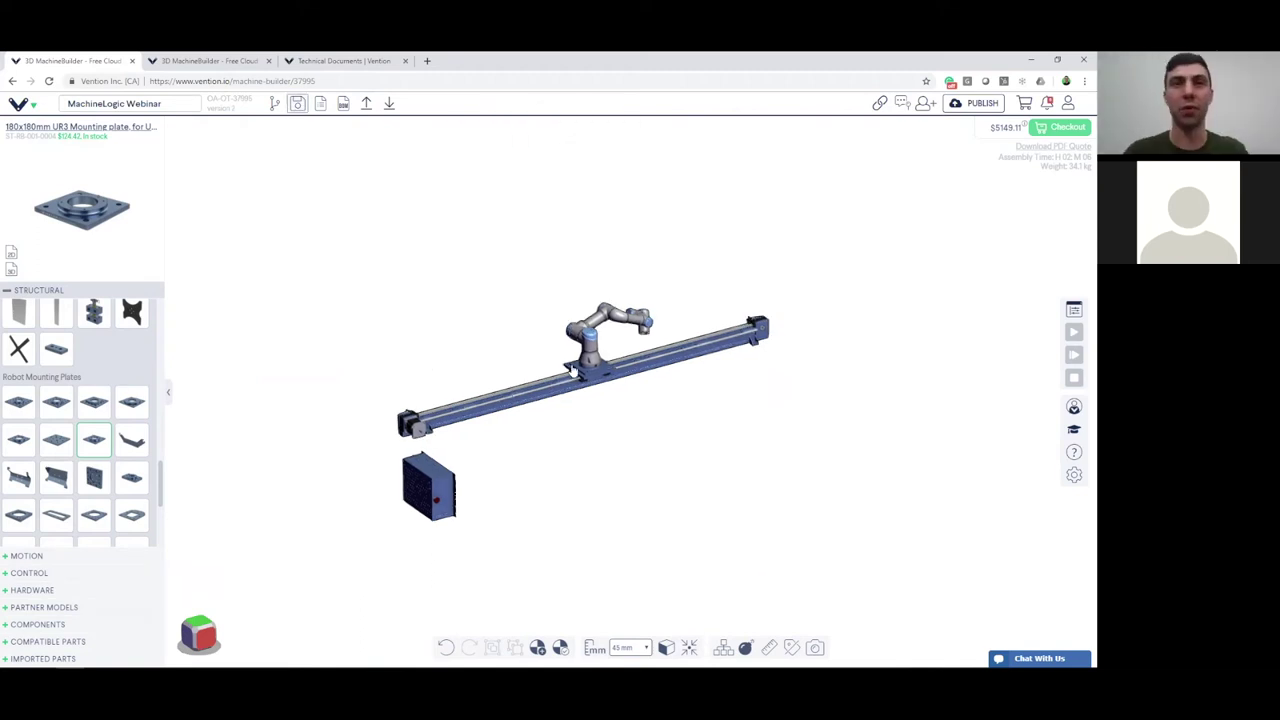
{"action": "left_click_drag", "start_coordinate": [580, 418], "coordinate": [605, 427]}
{"action": "left_click_drag", "start_coordinate": [470, 535], "coordinate": [797, 419]}
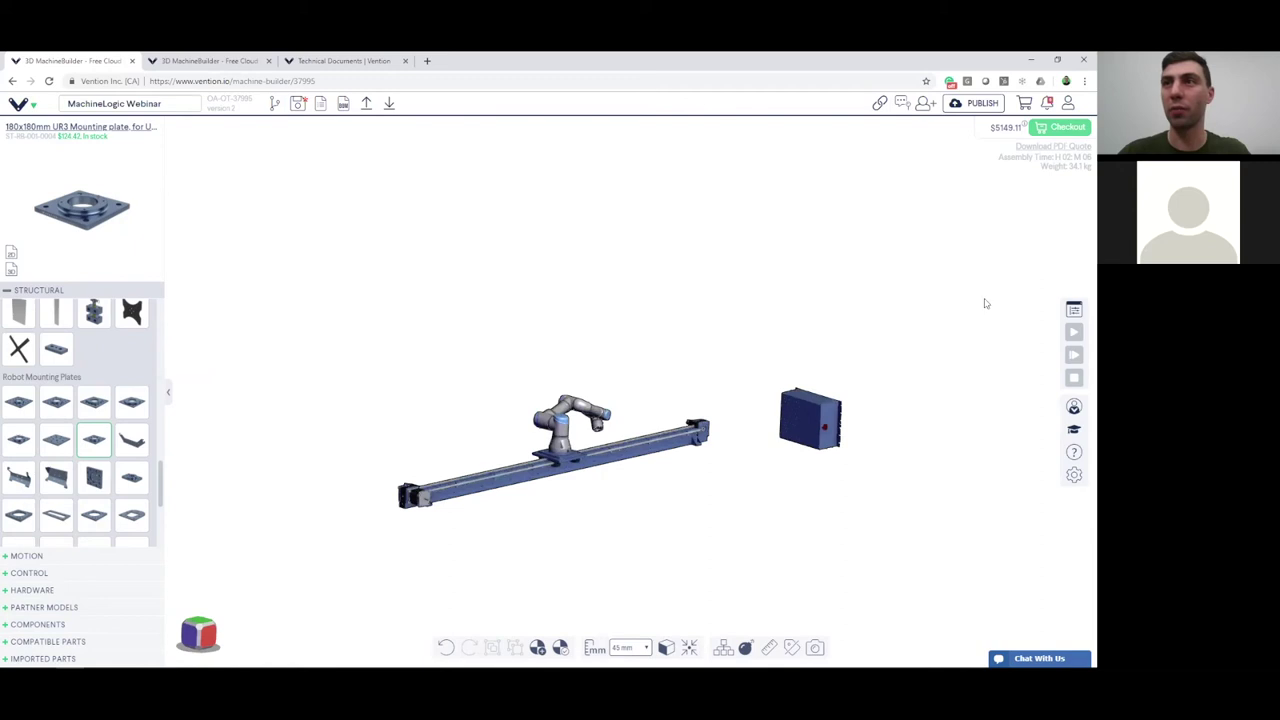
{"action": "left_click_drag", "start_coordinate": [826, 433], "coordinate": [830, 460]}
{"action": "left_click", "coordinate": [1074, 309]}
Rotate the MachineMotion controller so it lies flat on its mounting base and save the design.
{"action": "left_click", "coordinate": [829, 400]}
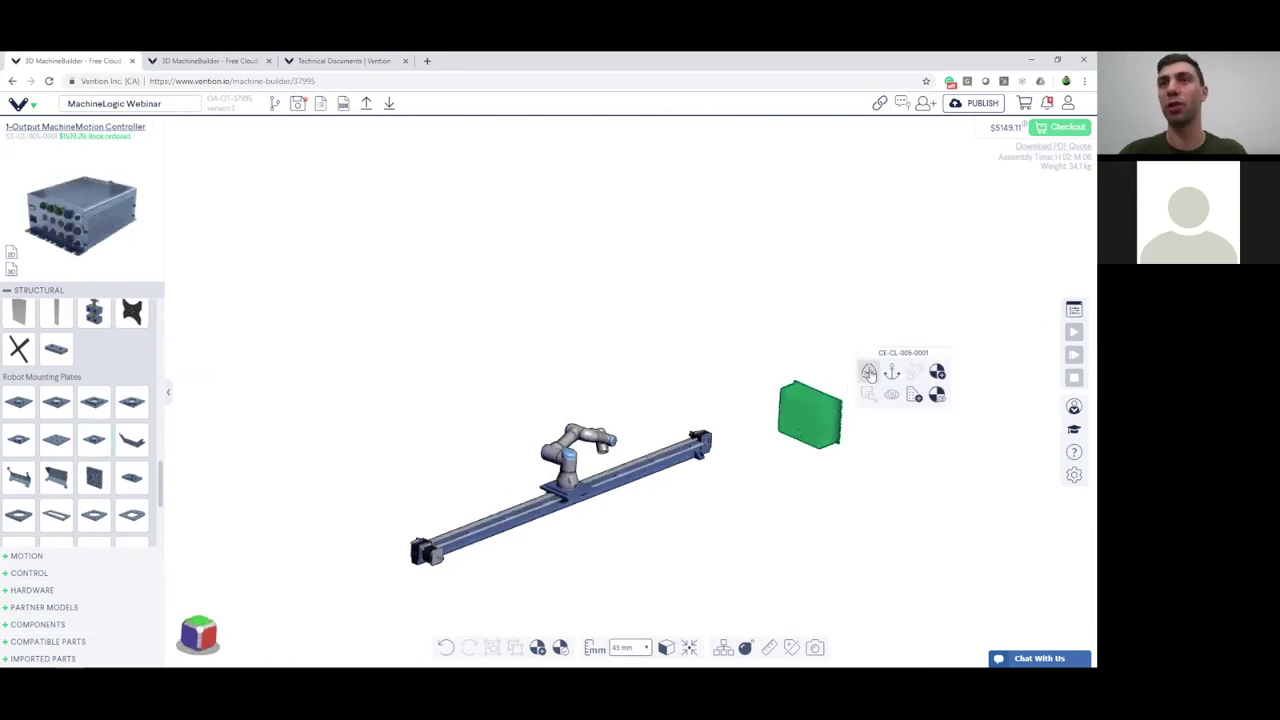
{"action": "scroll", "coordinate": [795, 430], "scroll_direction": "up", "scroll_amount": 3}
{"action": "scroll", "coordinate": [830, 412], "scroll_direction": "up", "scroll_amount": 2}
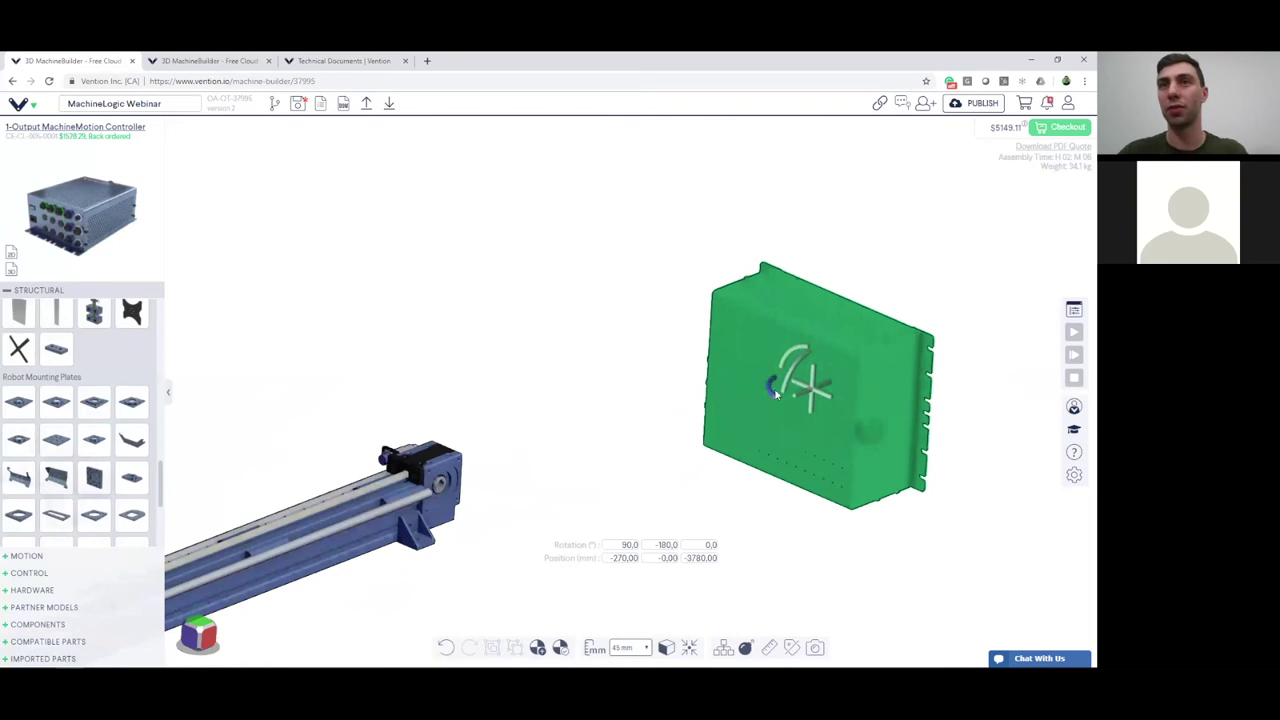
{"action": "scroll", "coordinate": [787, 383], "scroll_direction": "up", "scroll_amount": 2}
{"action": "left_click_drag", "start_coordinate": [787, 383], "coordinate": [845, 343]}
{"action": "left_click", "coordinate": [572, 390]}
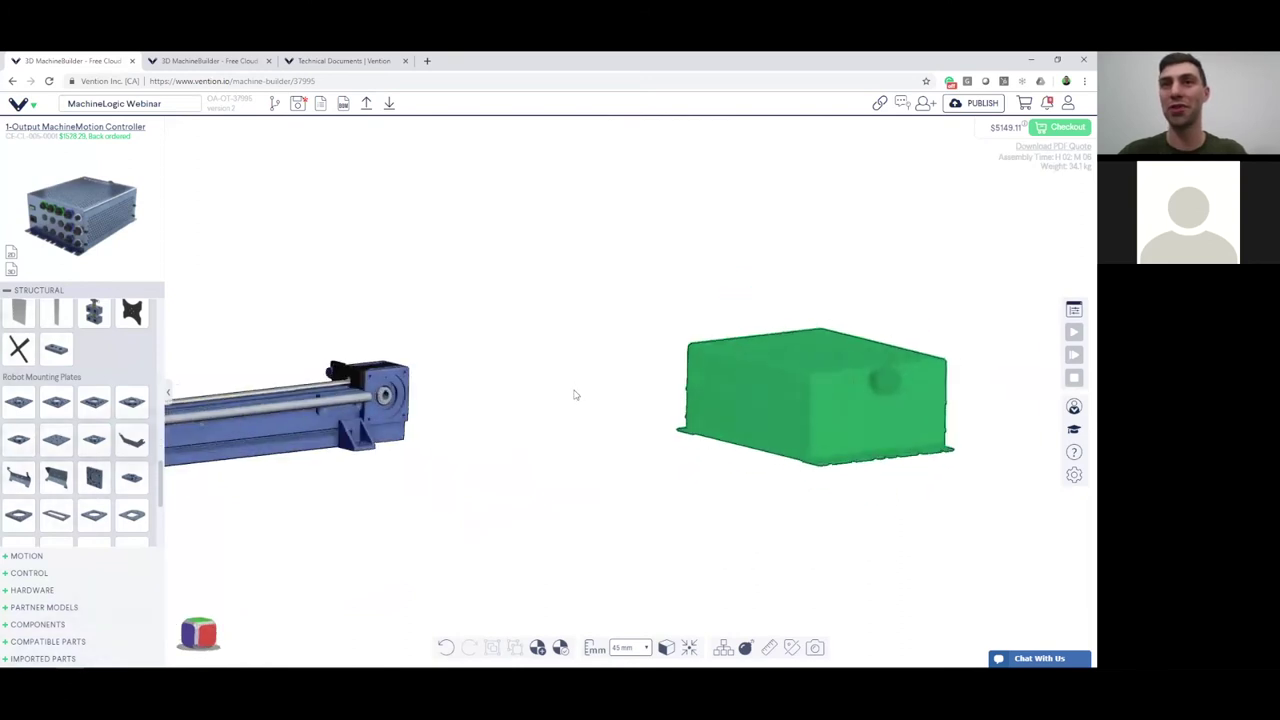
{"action": "scroll", "coordinate": [574, 392], "scroll_direction": "down", "scroll_amount": 3}
{"action": "left_click_drag", "start_coordinate": [583, 448], "coordinate": [591, 470]}
{"action": "scroll", "coordinate": [595, 470], "scroll_direction": "down", "scroll_amount": 3}
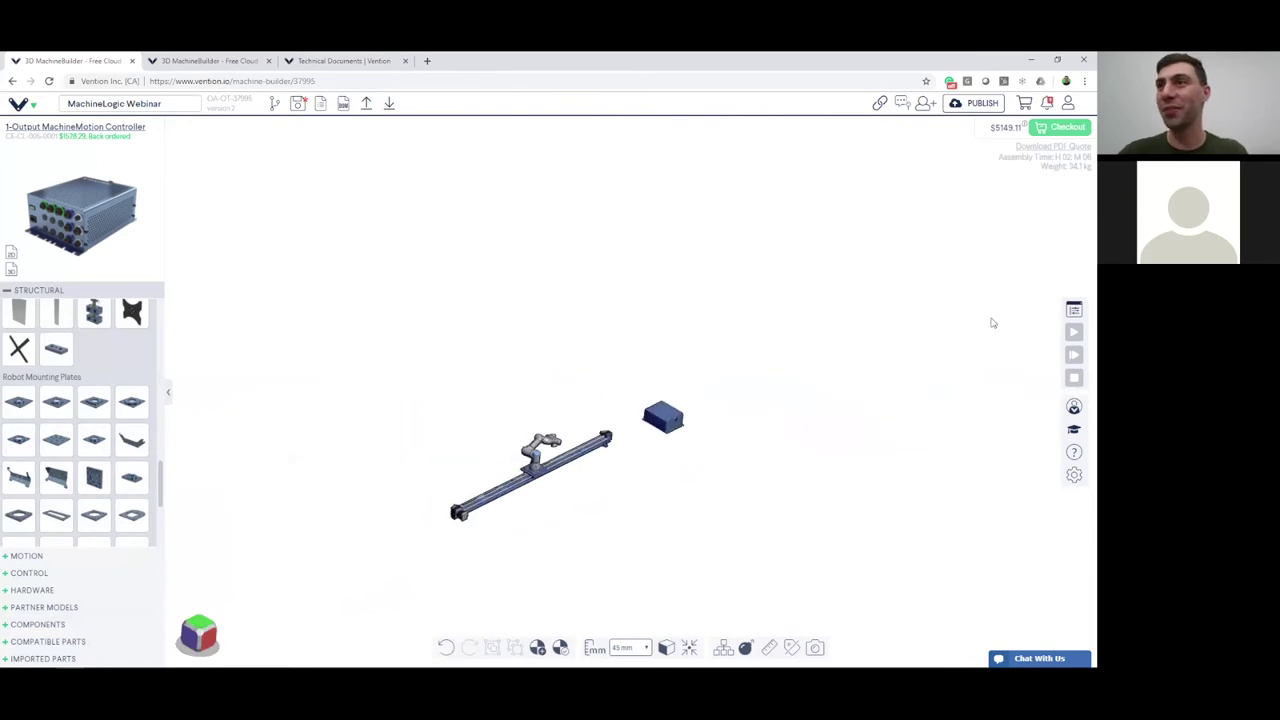
{"action": "left_click", "coordinate": [297, 103]}
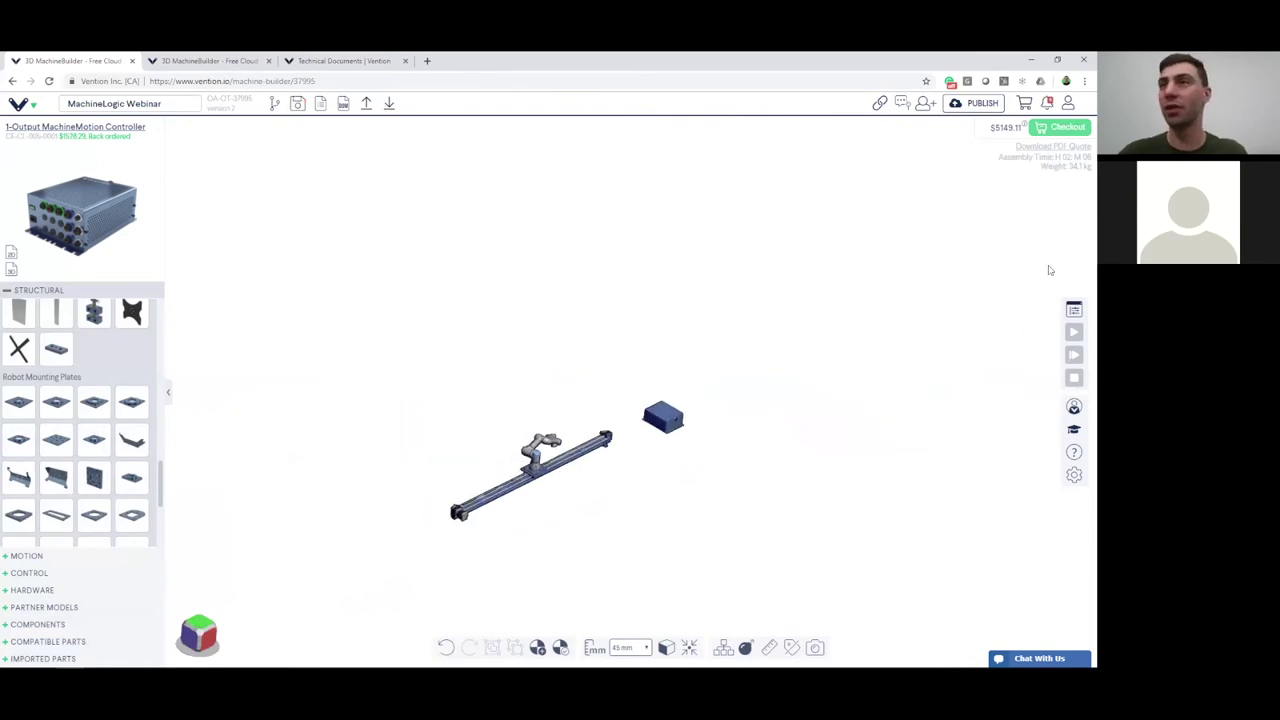
Open the MachineLogic configuration and add a new axis named "X axis".
{"action": "left_click", "coordinate": [1074, 312]}
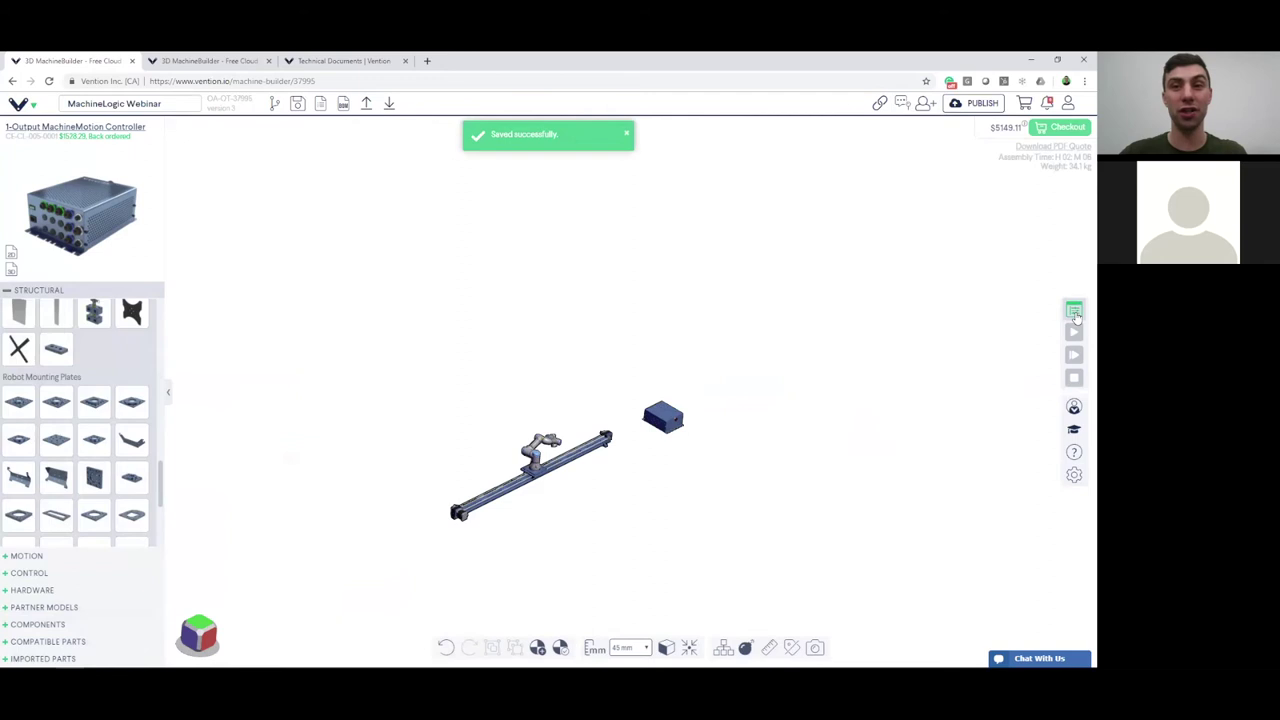
{"action": "left_click", "coordinate": [1073, 310]}
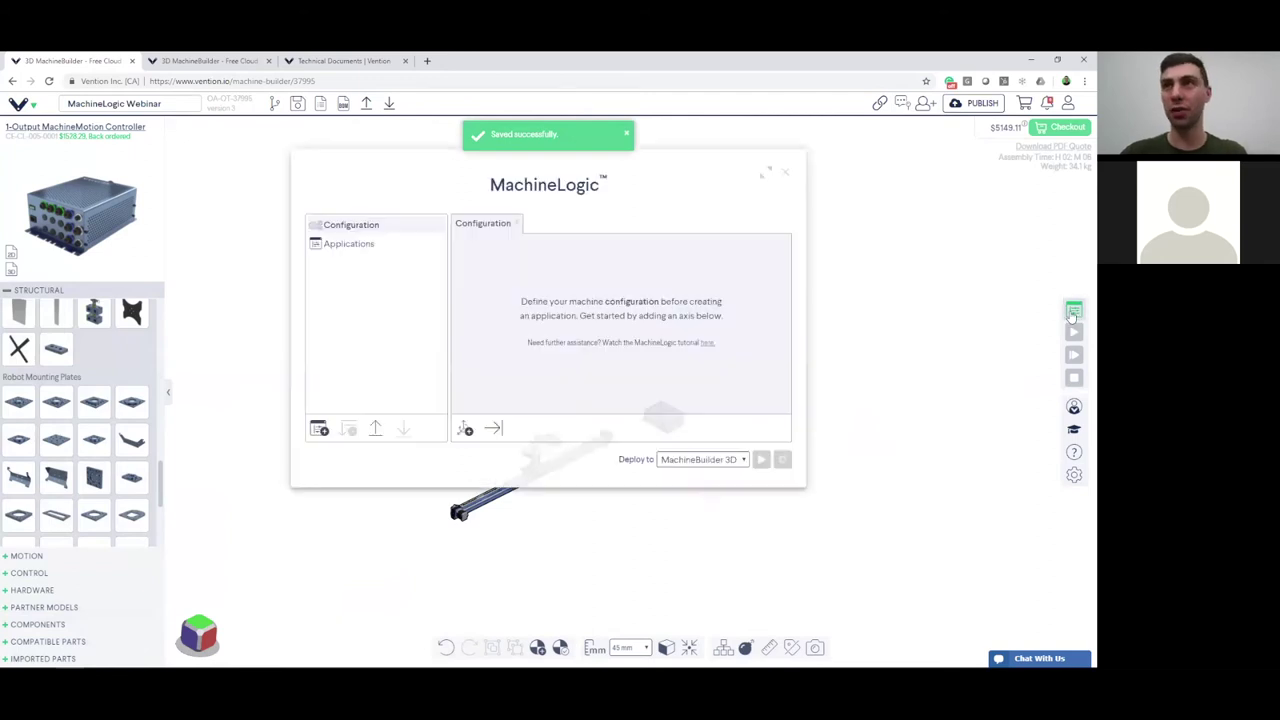
{"action": "left_click_drag", "start_coordinate": [634, 177], "coordinate": [582, 205]}
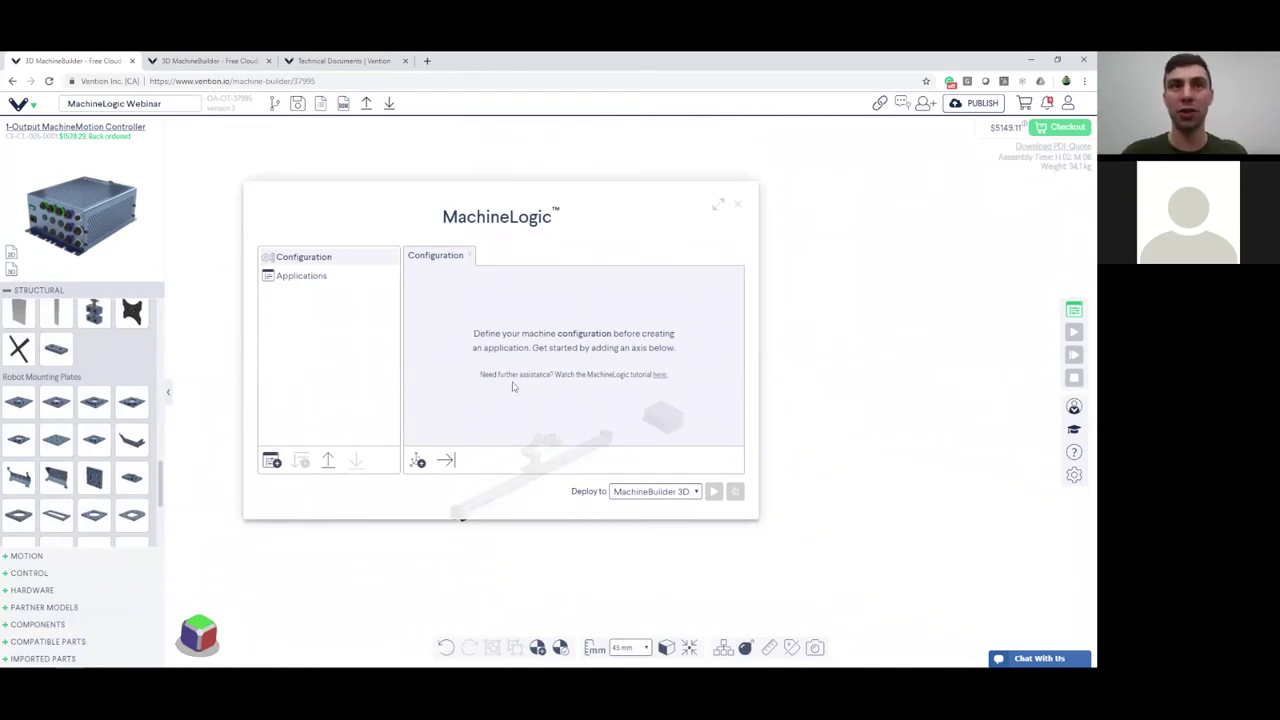
{"action": "left_click", "coordinate": [418, 463]}
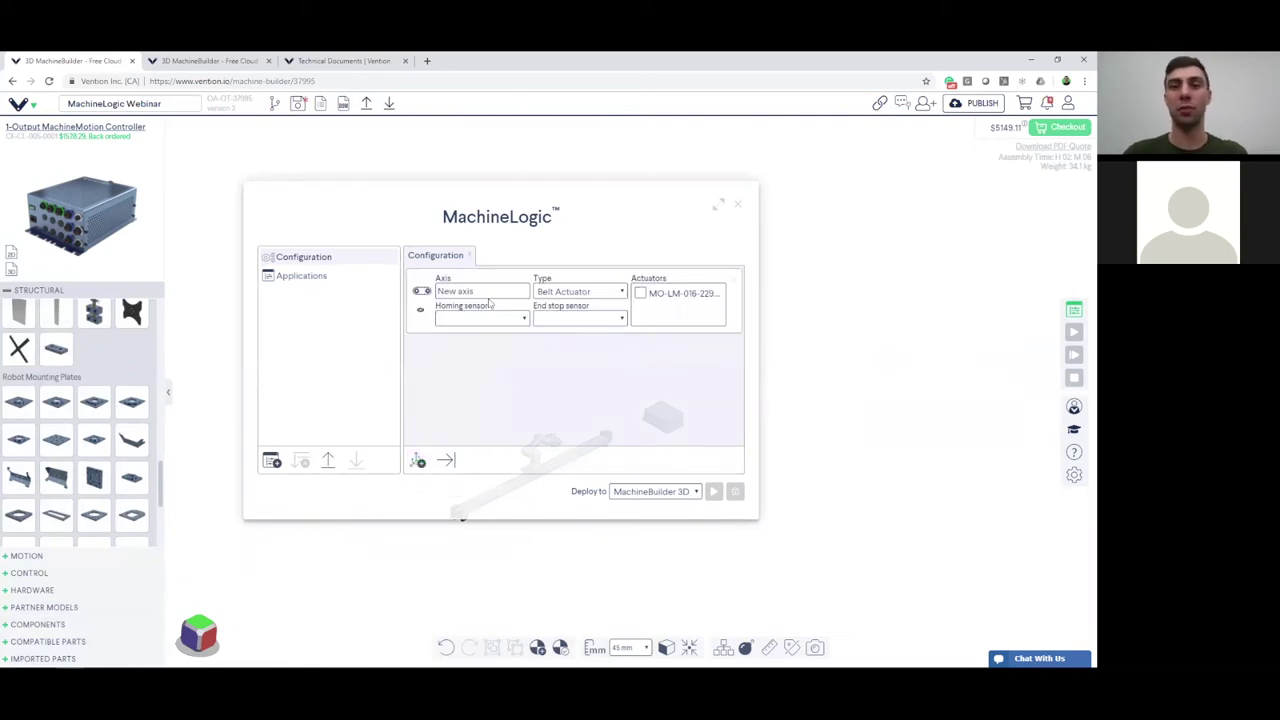
{"action": "left_click_drag", "start_coordinate": [474, 291], "coordinate": [406, 300]}
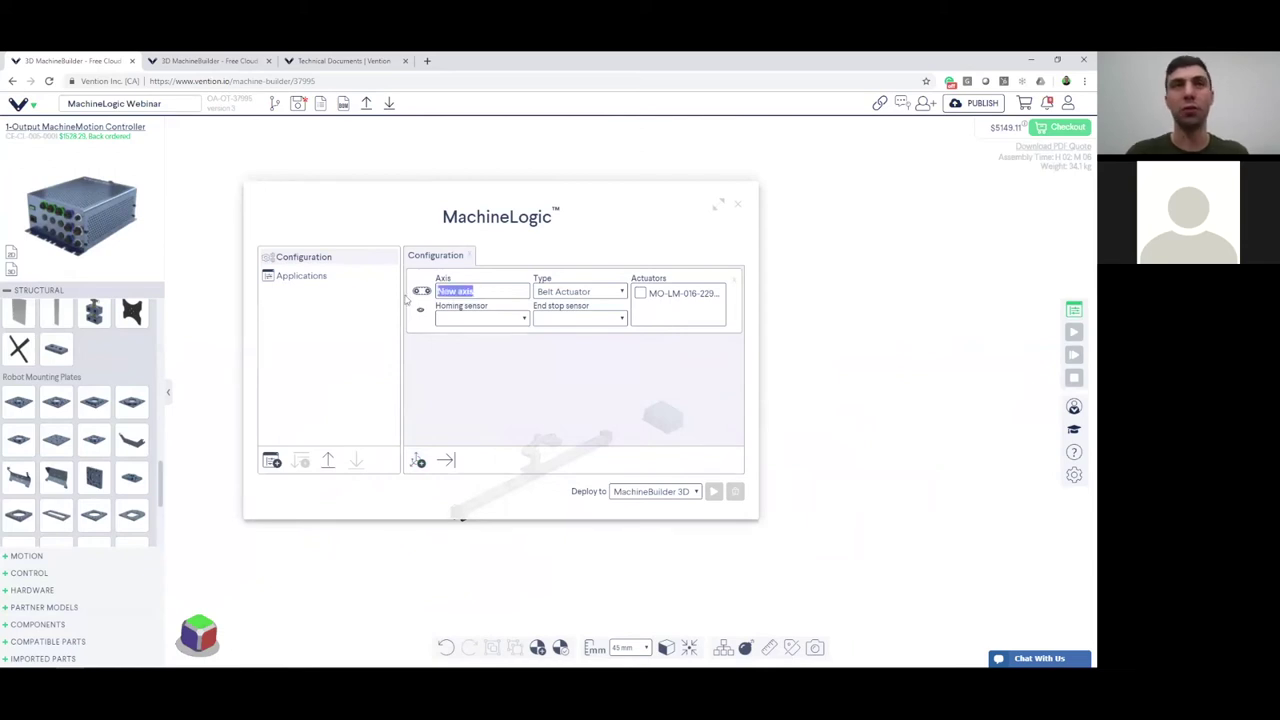
{"action": "type", "text": "X"}
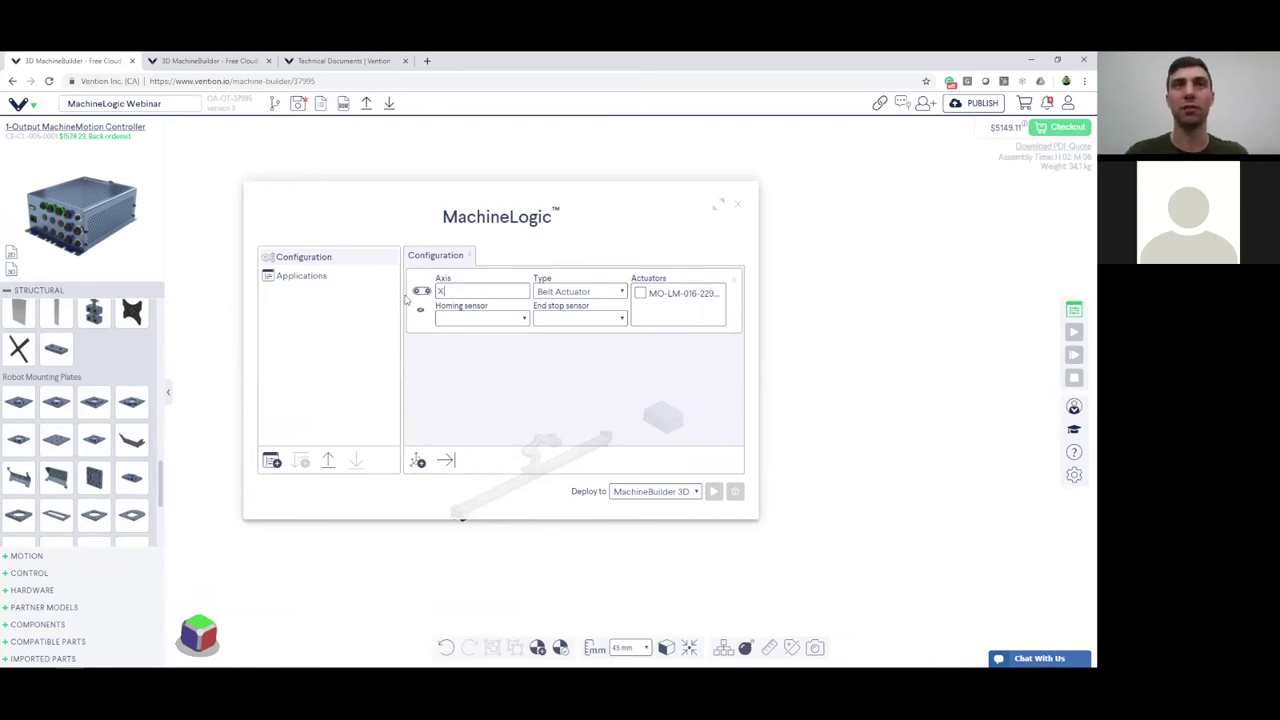
{"action": "type", "text": "axis"}
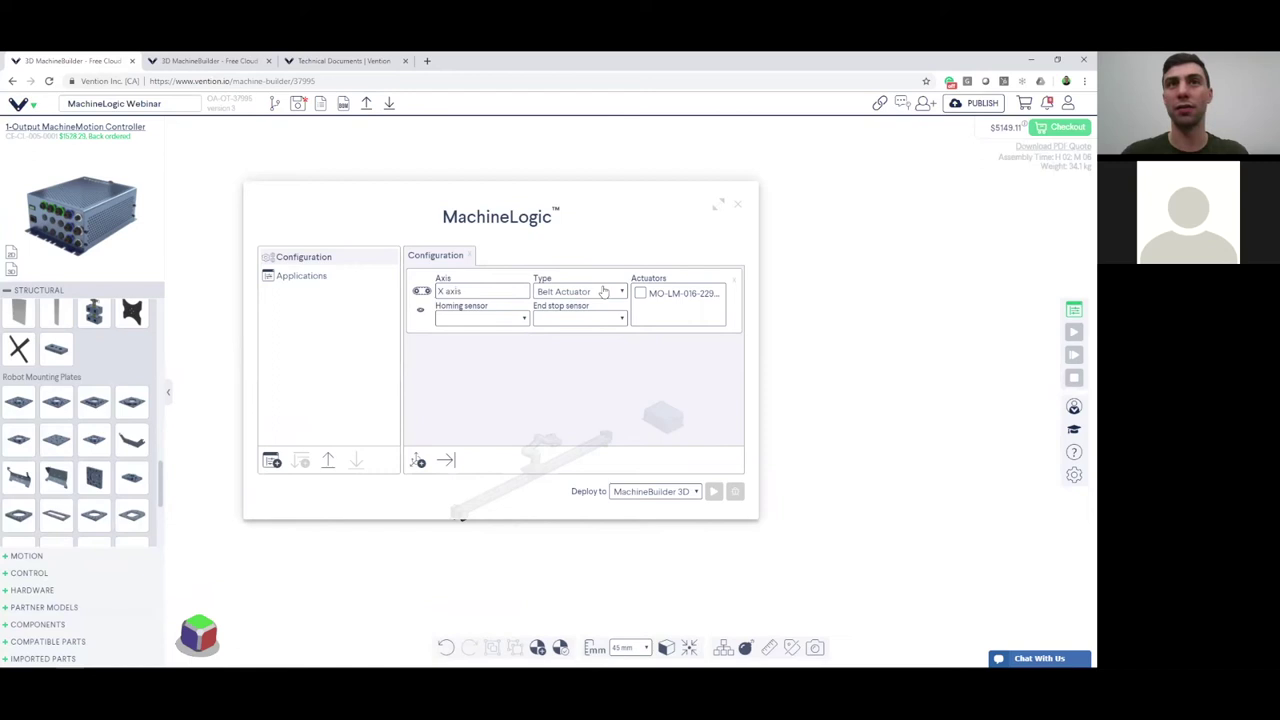
Review the available actuator types for the X axis and choose Belt Actuator.
{"action": "left_click", "coordinate": [582, 292]}
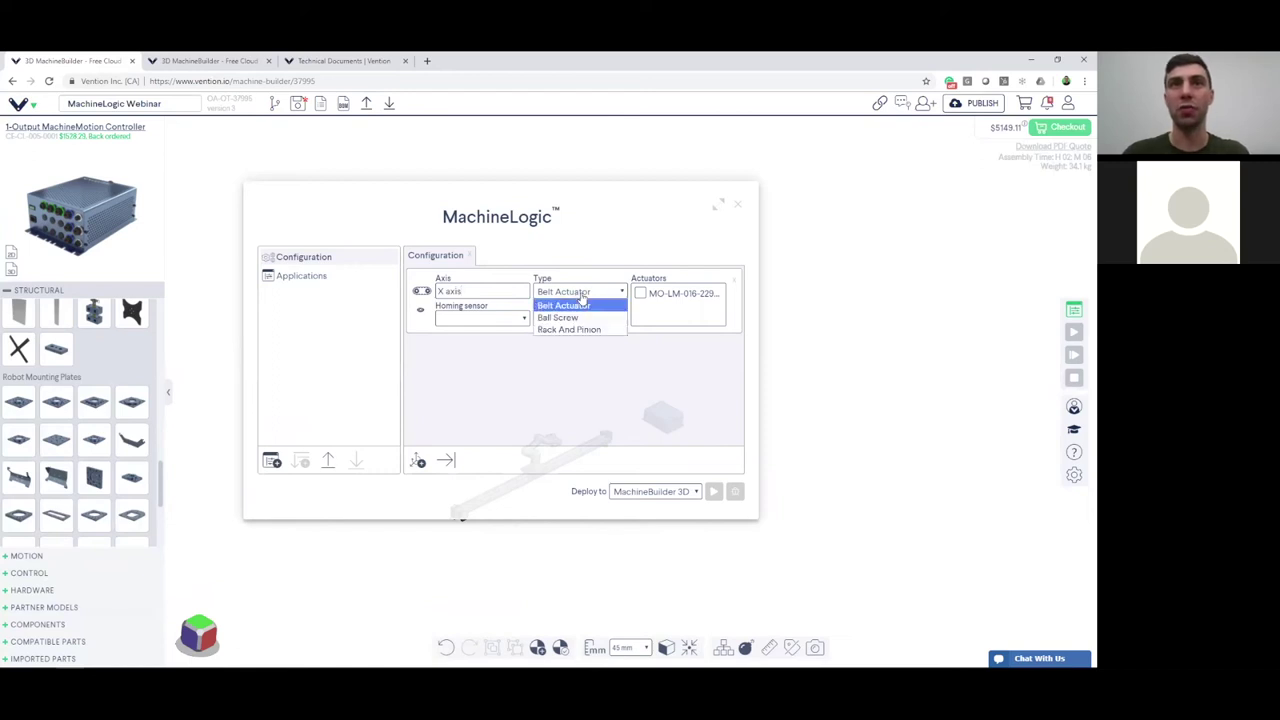
{"action": "left_click", "coordinate": [583, 293]}
{"action": "left_click", "coordinate": [585, 293]}
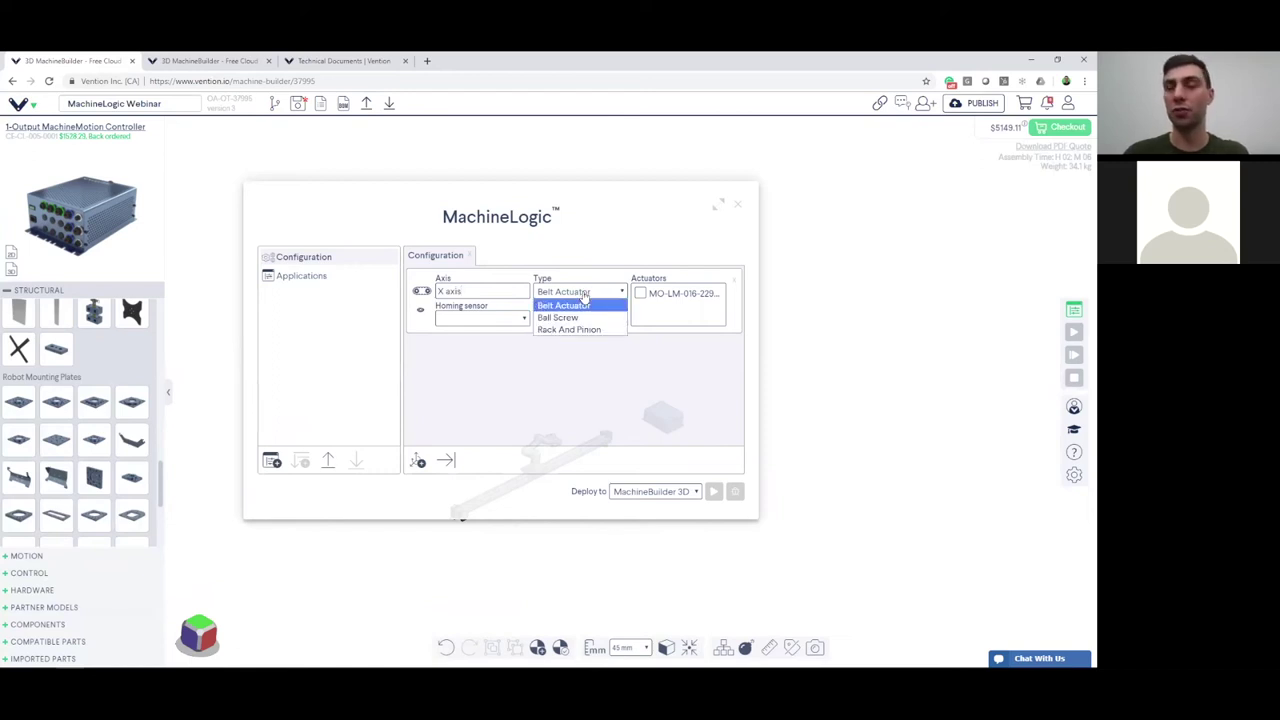
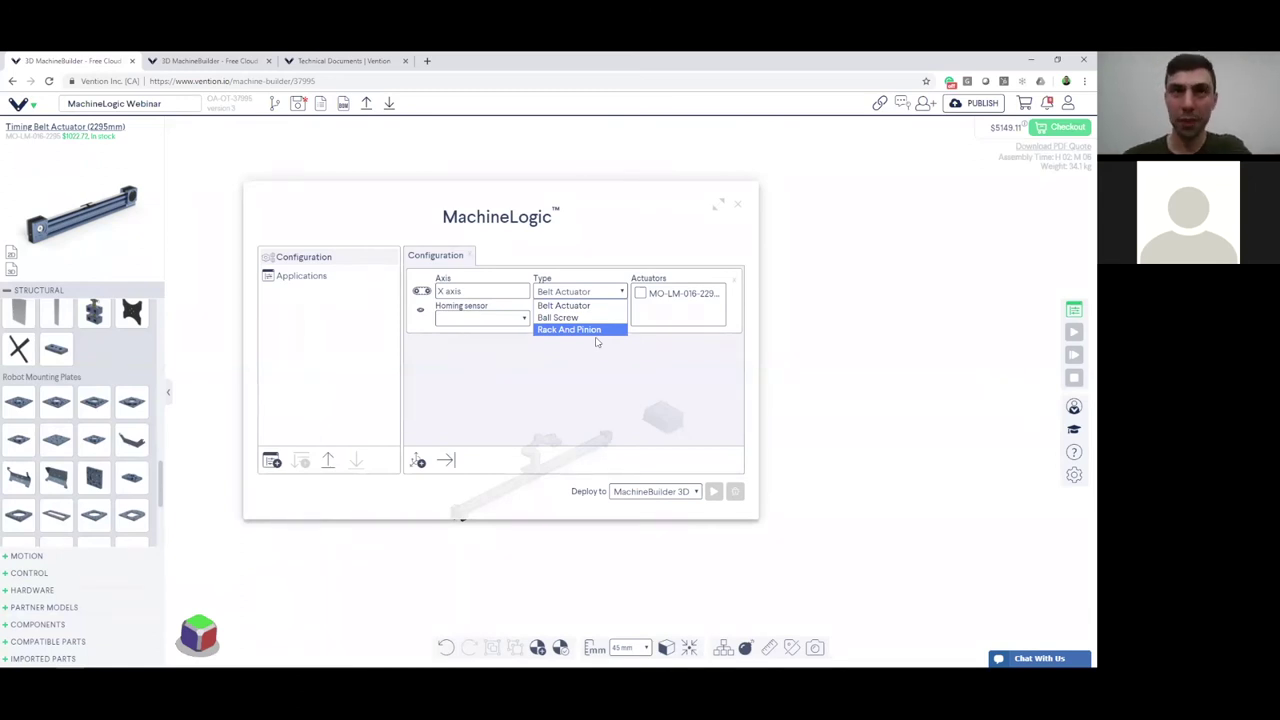
{"action": "left_click", "coordinate": [540, 302]}
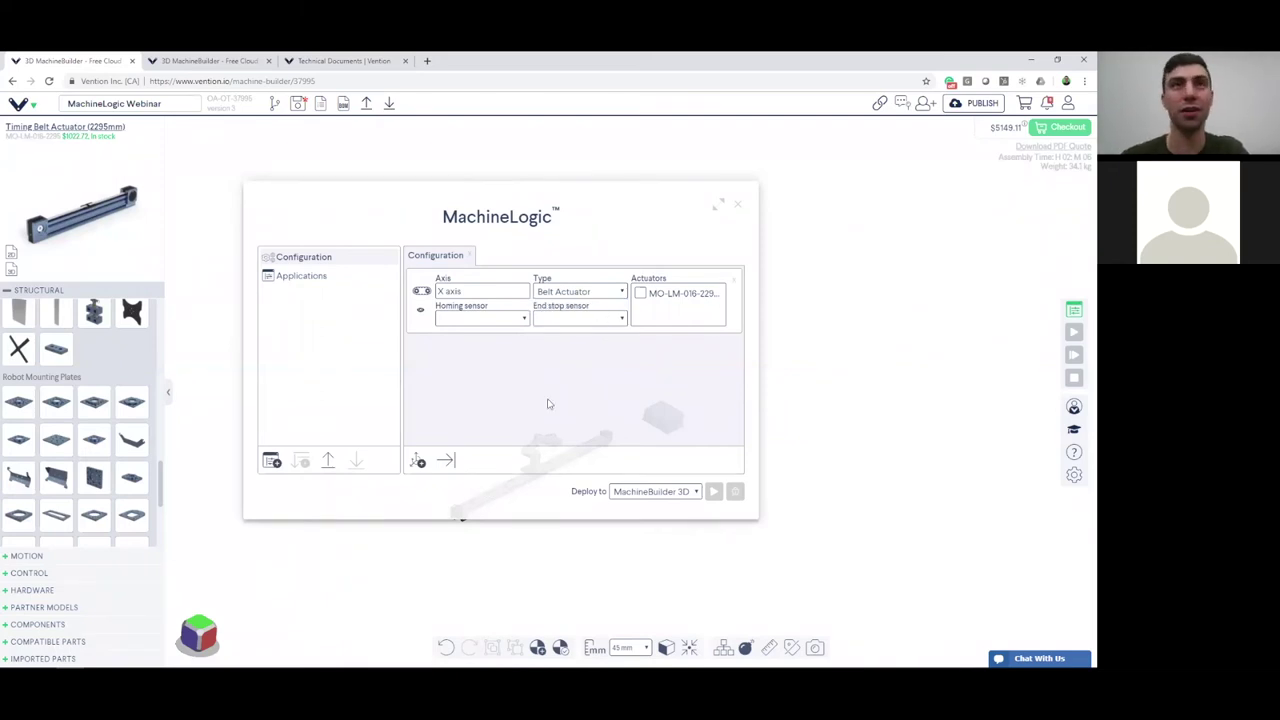
Reposition the MachineLogic window and the model so the actuator with the robot arm is unobstructed.
{"action": "left_click_drag", "start_coordinate": [552, 194], "coordinate": [611, 241]}
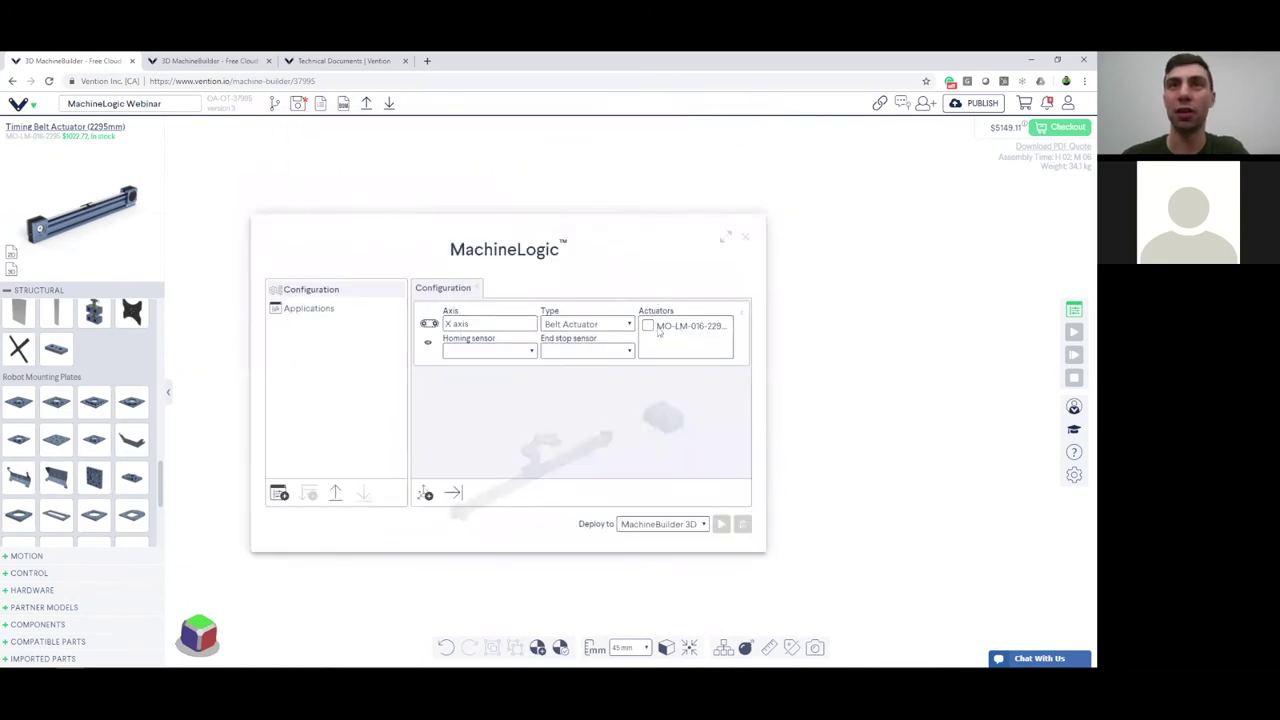
{"action": "left_click_drag", "start_coordinate": [643, 246], "coordinate": [930, 147]}
{"action": "right_click_drag", "start_coordinate": [546, 560], "coordinate": [472, 598]}
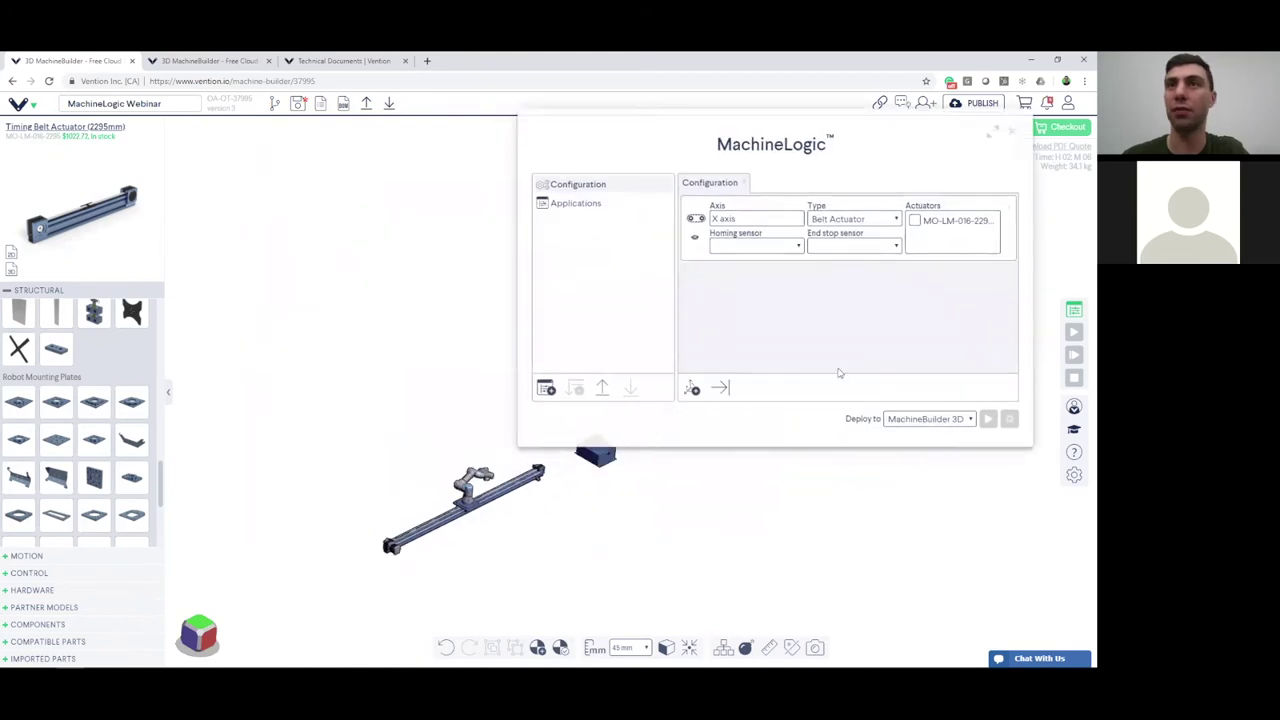
Assign the timing belt actuator to the X axis and set its homing sensor to CE-SN-004-0001 <11>.
{"action": "left_click", "coordinate": [915, 221]}
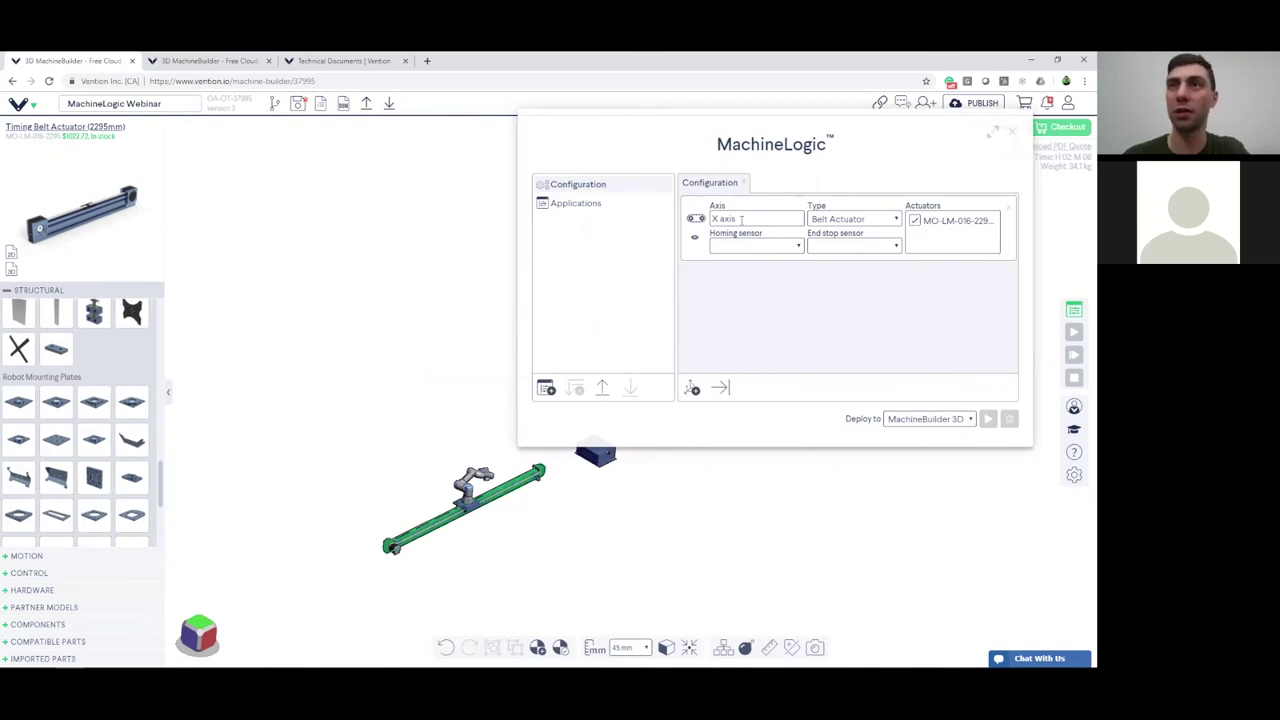
{"action": "left_click", "coordinate": [784, 247]}
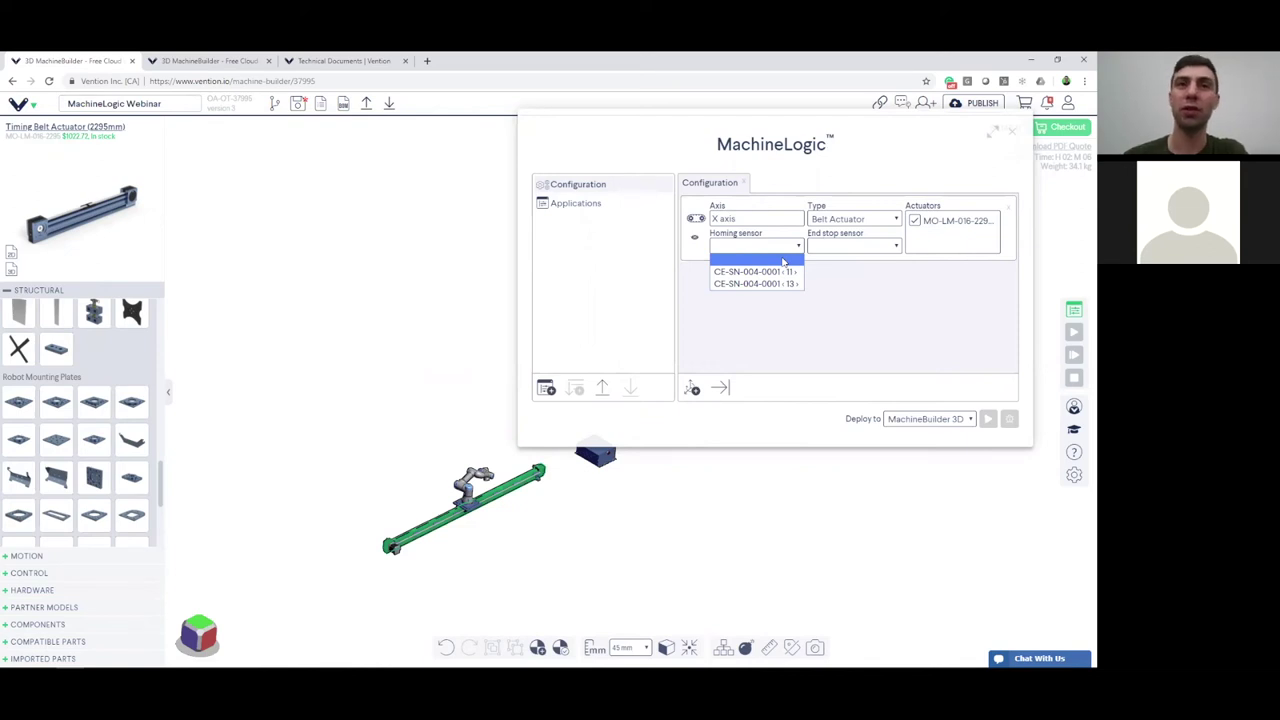
{"action": "left_click", "coordinate": [776, 272]}
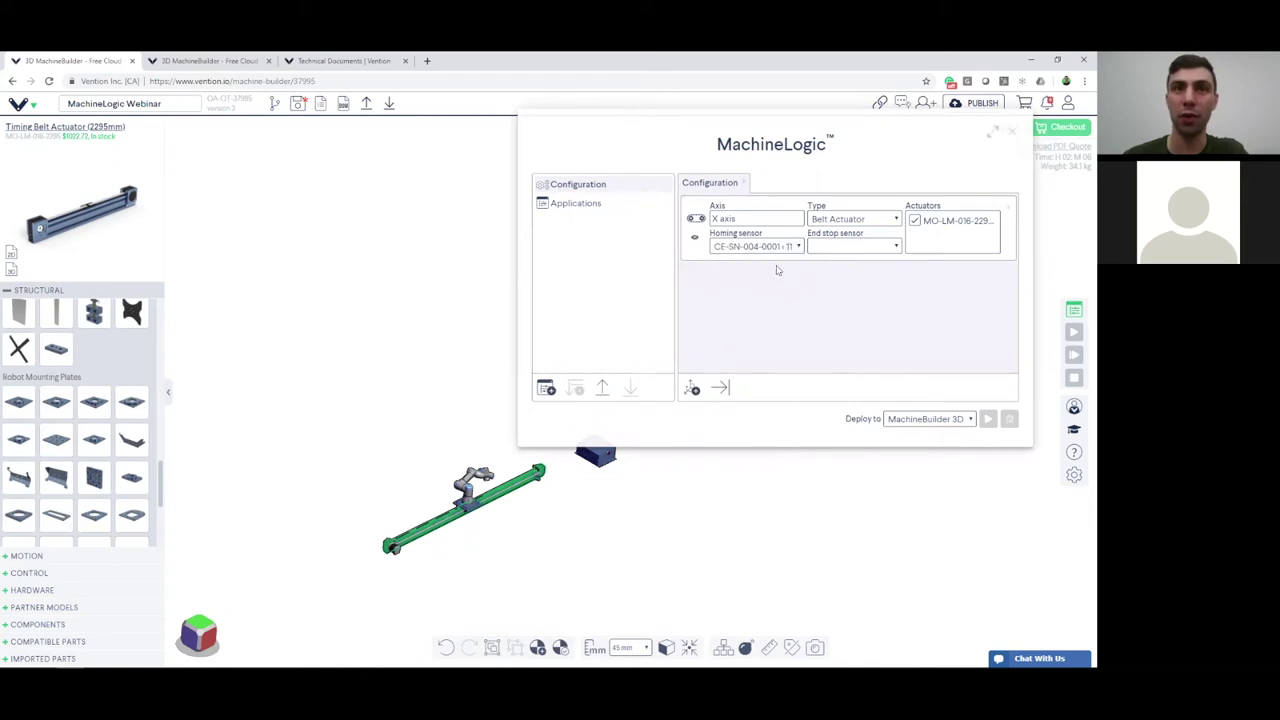
{"action": "left_click", "coordinate": [917, 220]}
{"action": "left_click", "coordinate": [917, 220]}
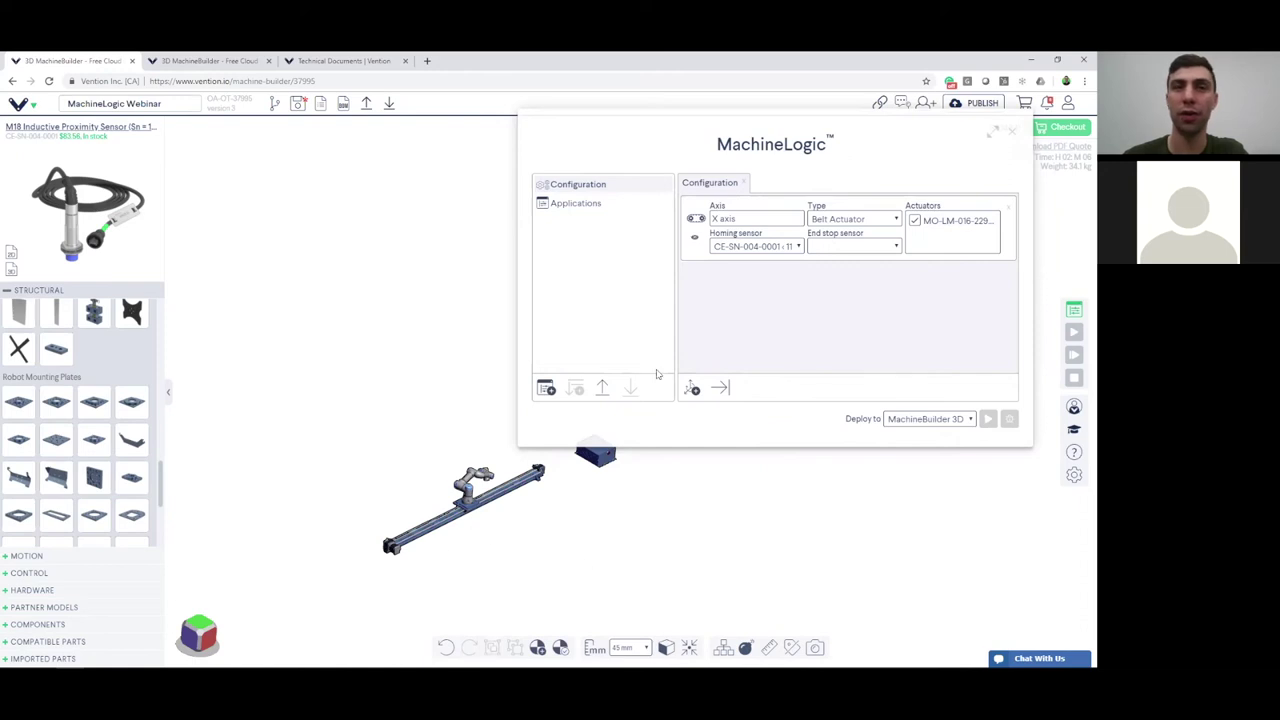
Check the location of homing sensor <11> on the actuator and set the X axis end stop sensor to CE-SN-004-0001 <13>.
{"action": "left_click", "coordinate": [779, 246]}
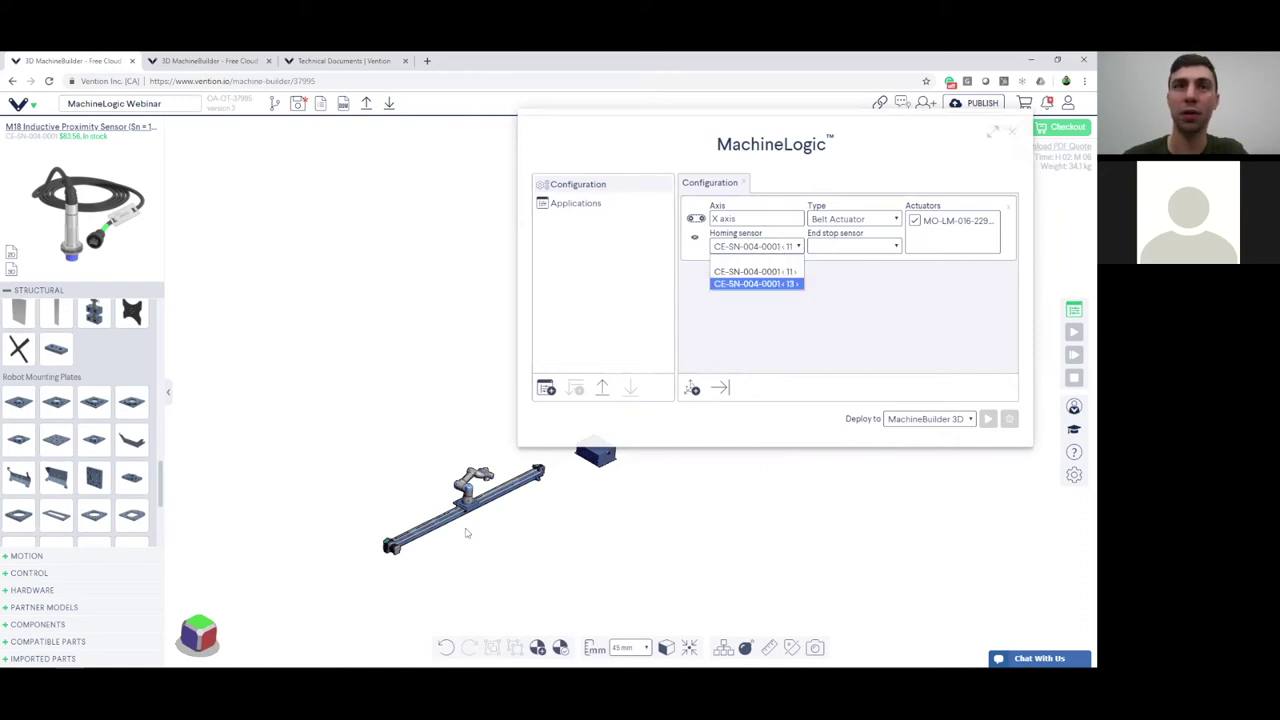
{"action": "scroll", "coordinate": [453, 554], "scroll_direction": "up", "scroll_amount": 3}
{"action": "right_click_drag", "start_coordinate": [396, 508], "coordinate": [453, 539]}
{"action": "left_click", "coordinate": [759, 247]}
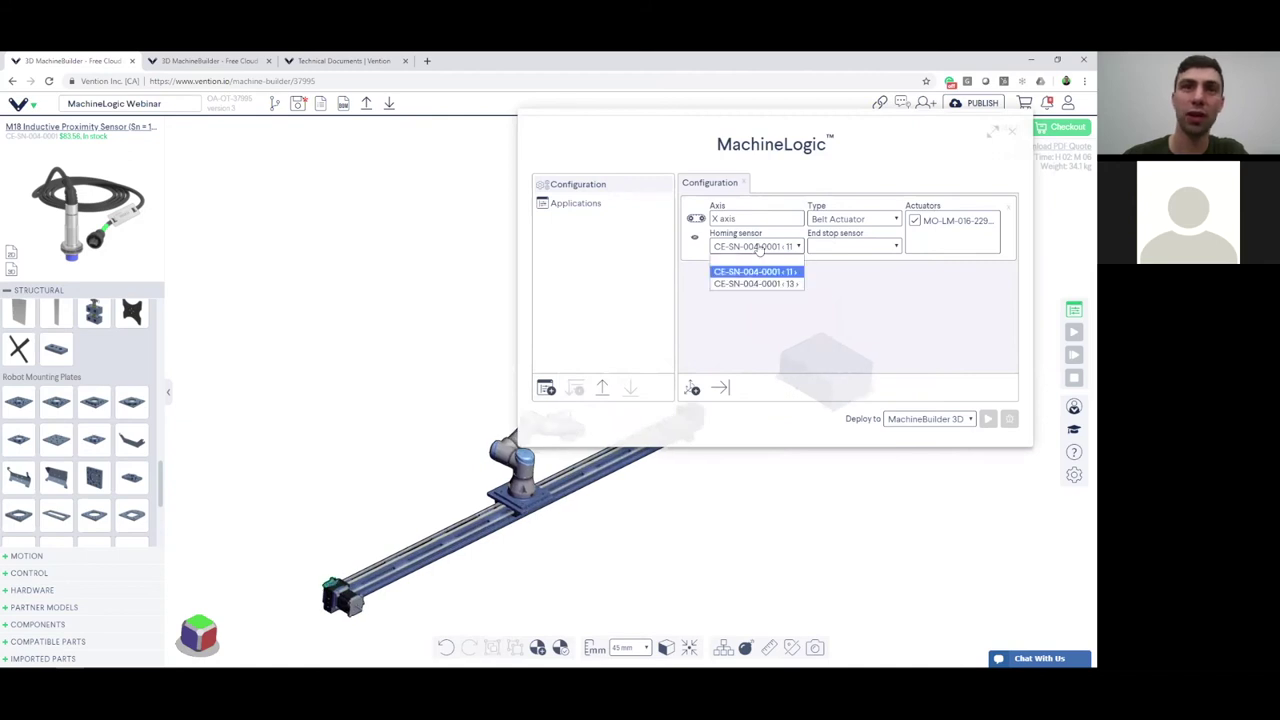
{"action": "left_click", "coordinate": [757, 270]}
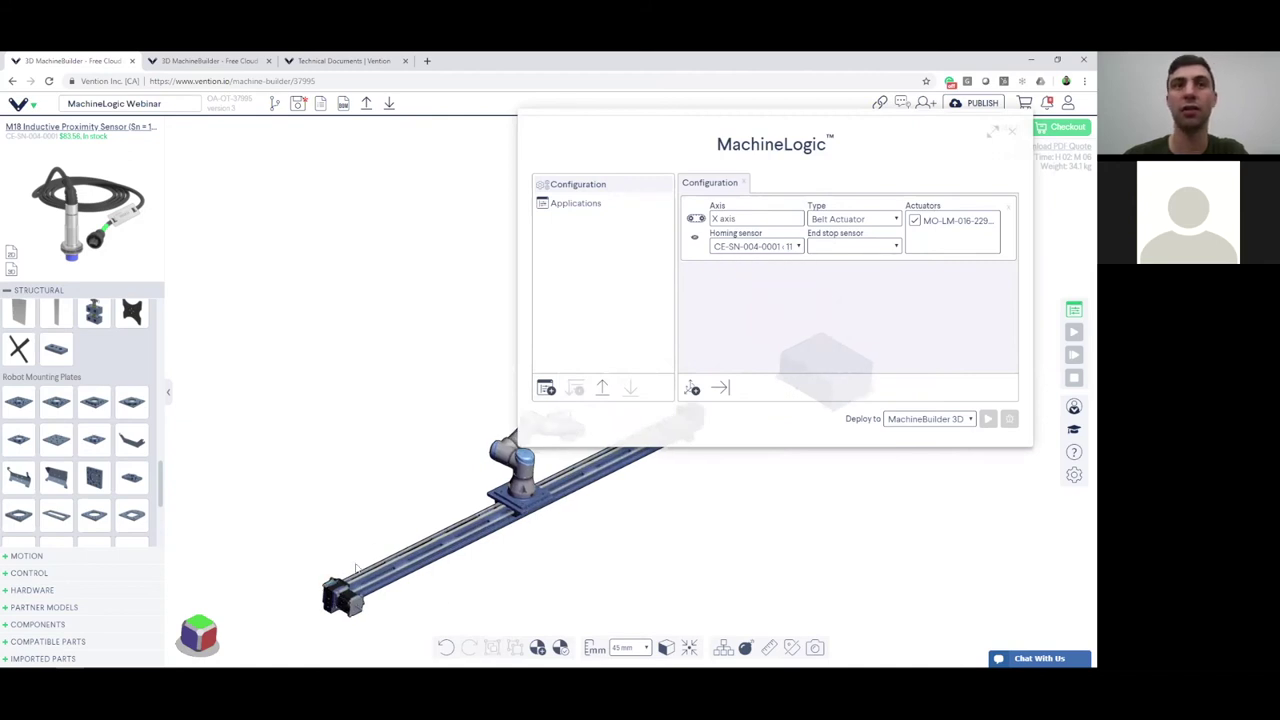
{"action": "right_click_drag", "start_coordinate": [356, 568], "coordinate": [333, 590]}
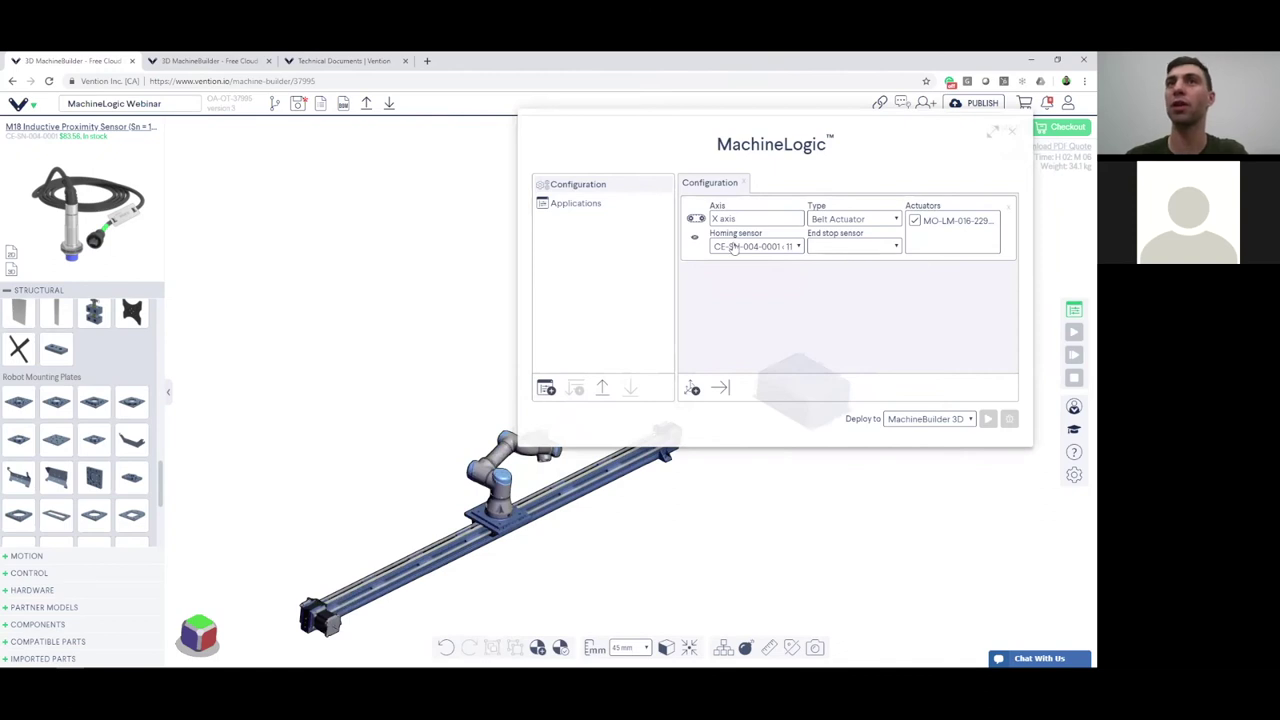
{"action": "left_click", "coordinate": [852, 246]}
{"action": "left_click", "coordinate": [838, 284]}
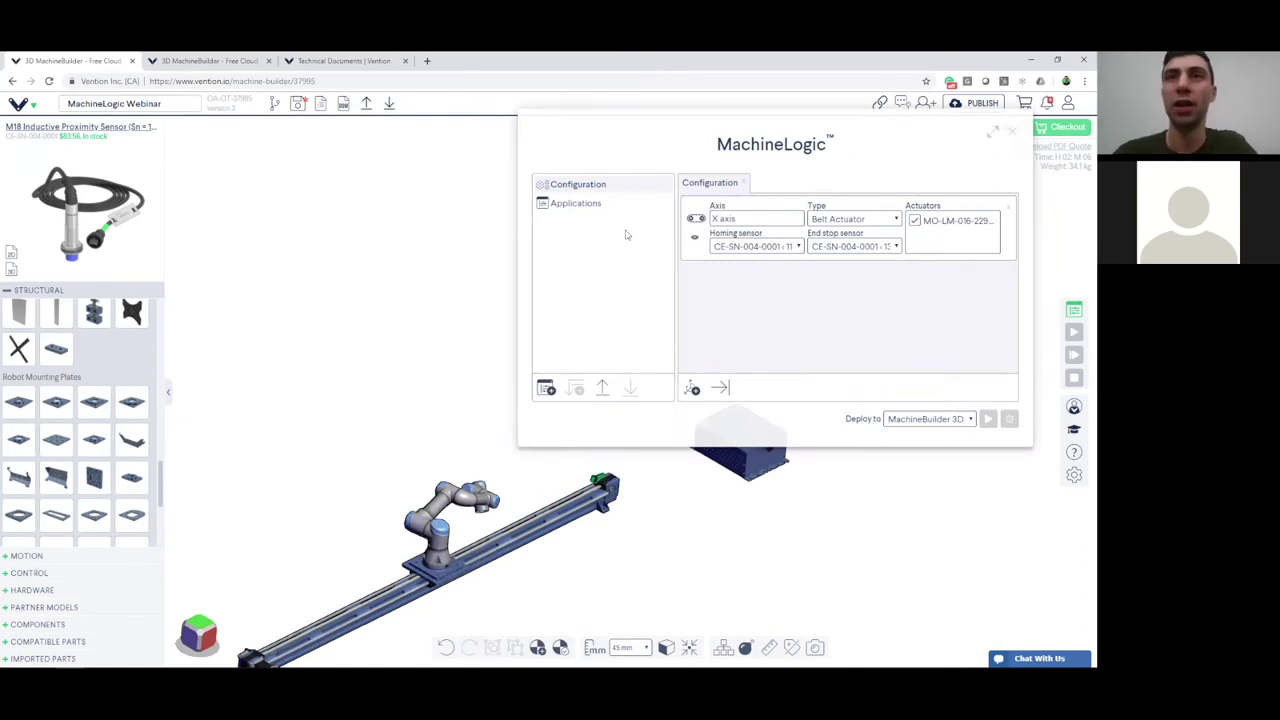
Create a new application named "All the way stop at mid".
{"action": "left_click", "coordinate": [562, 206]}
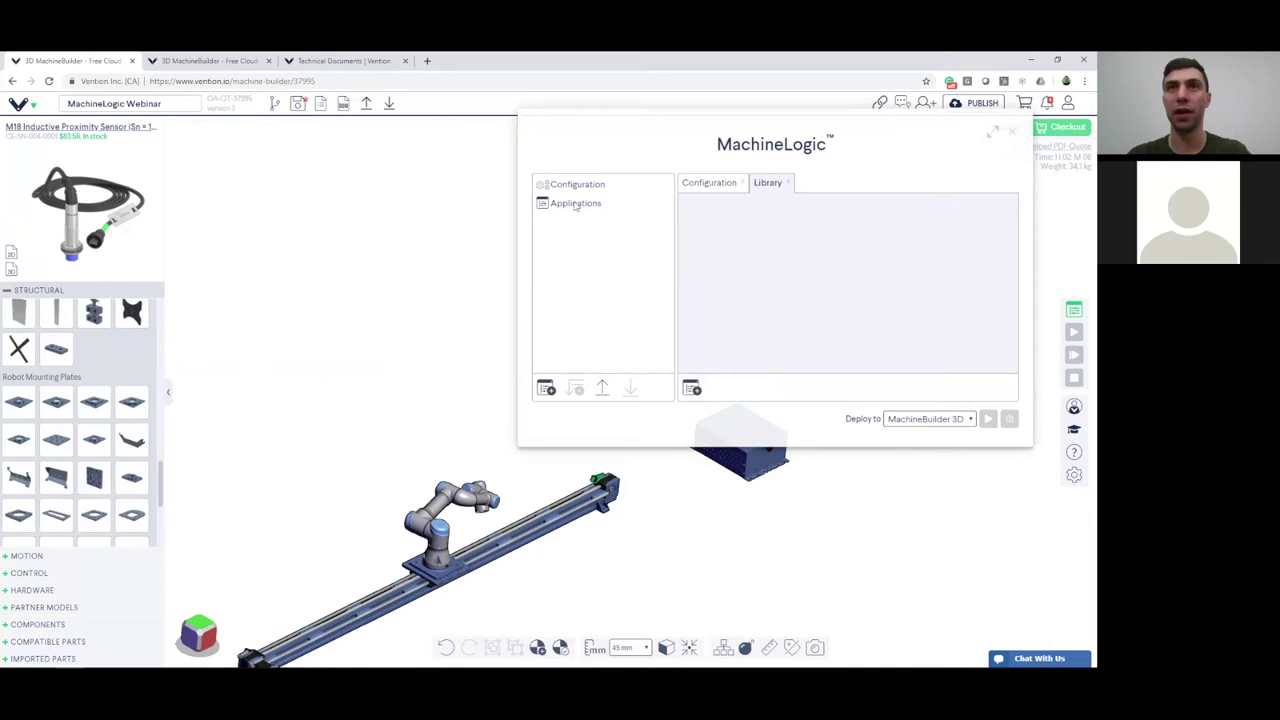
{"action": "left_click", "coordinate": [691, 388]}
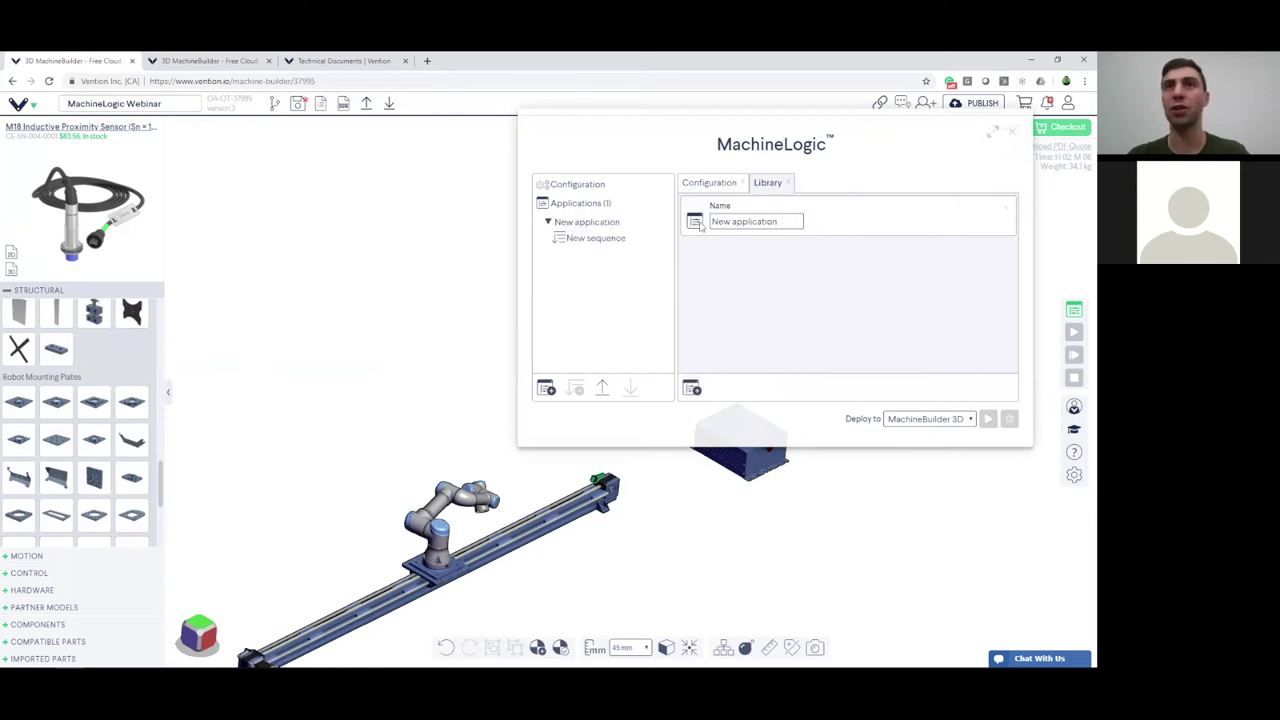
{"action": "left_click_drag", "start_coordinate": [779, 221], "coordinate": [628, 210]}
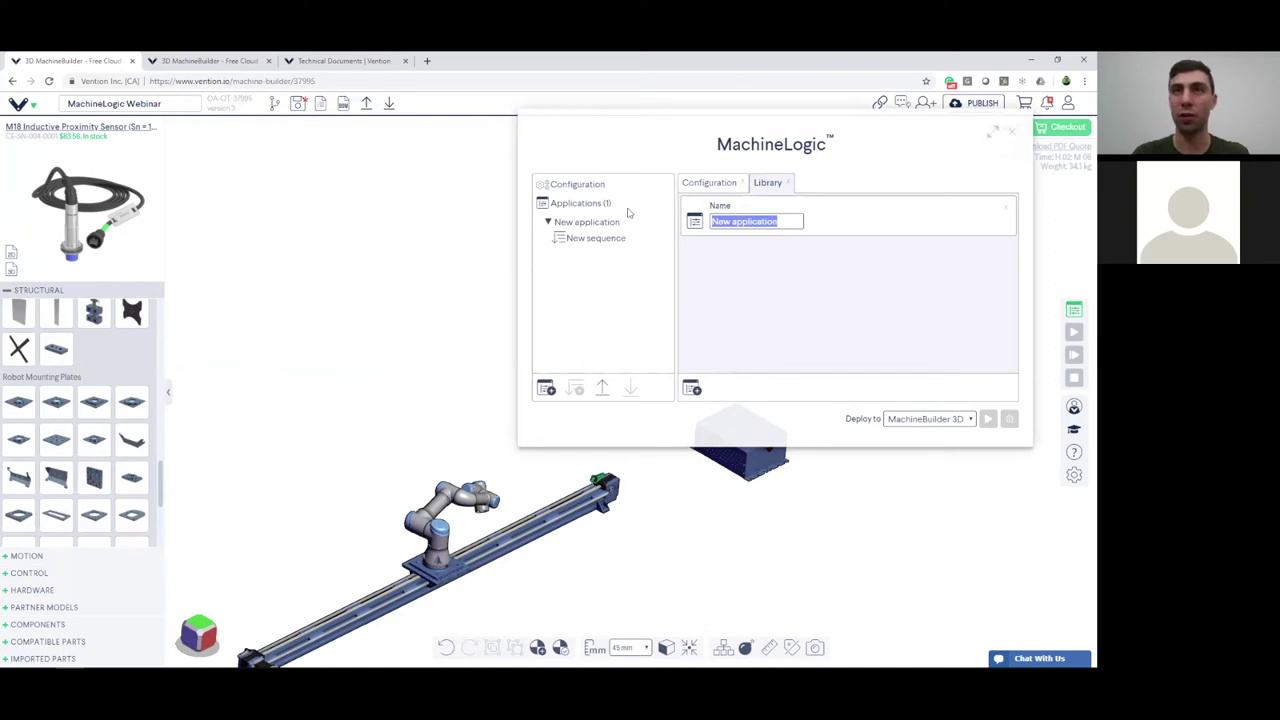
{"action": "type", "text": "All the way"}
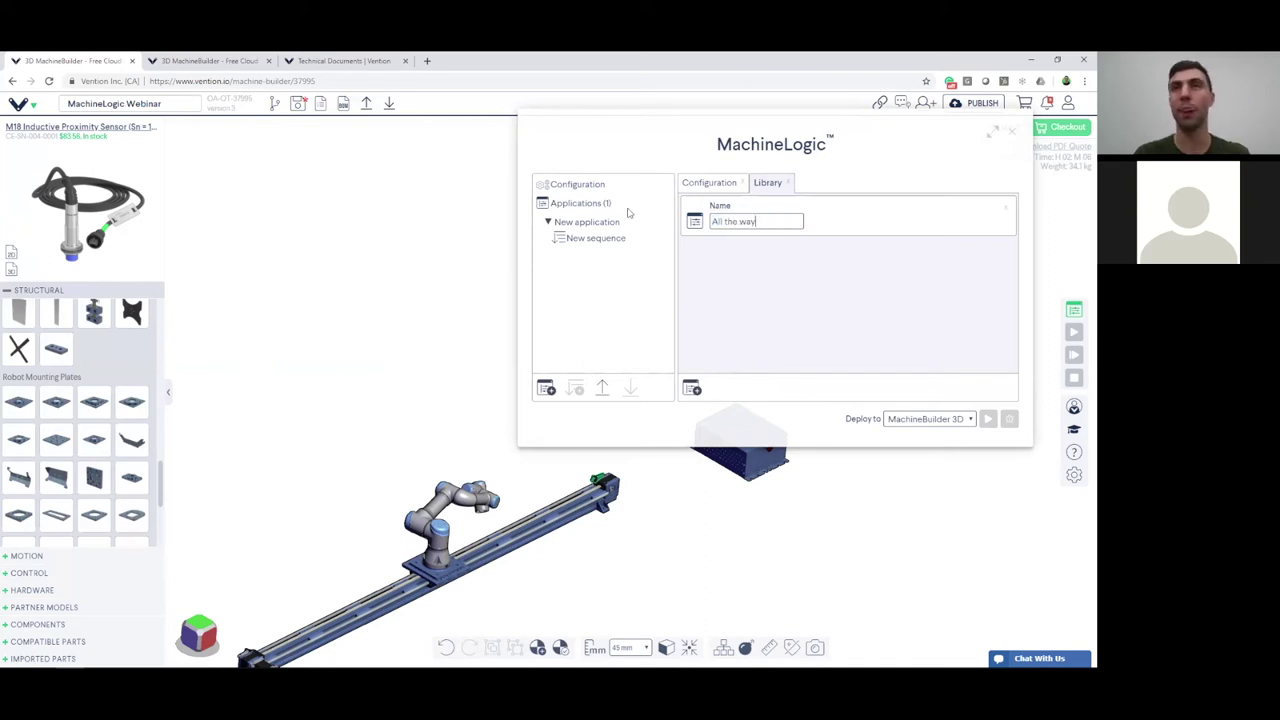
{"action": "type", "text": " stop at mid"}
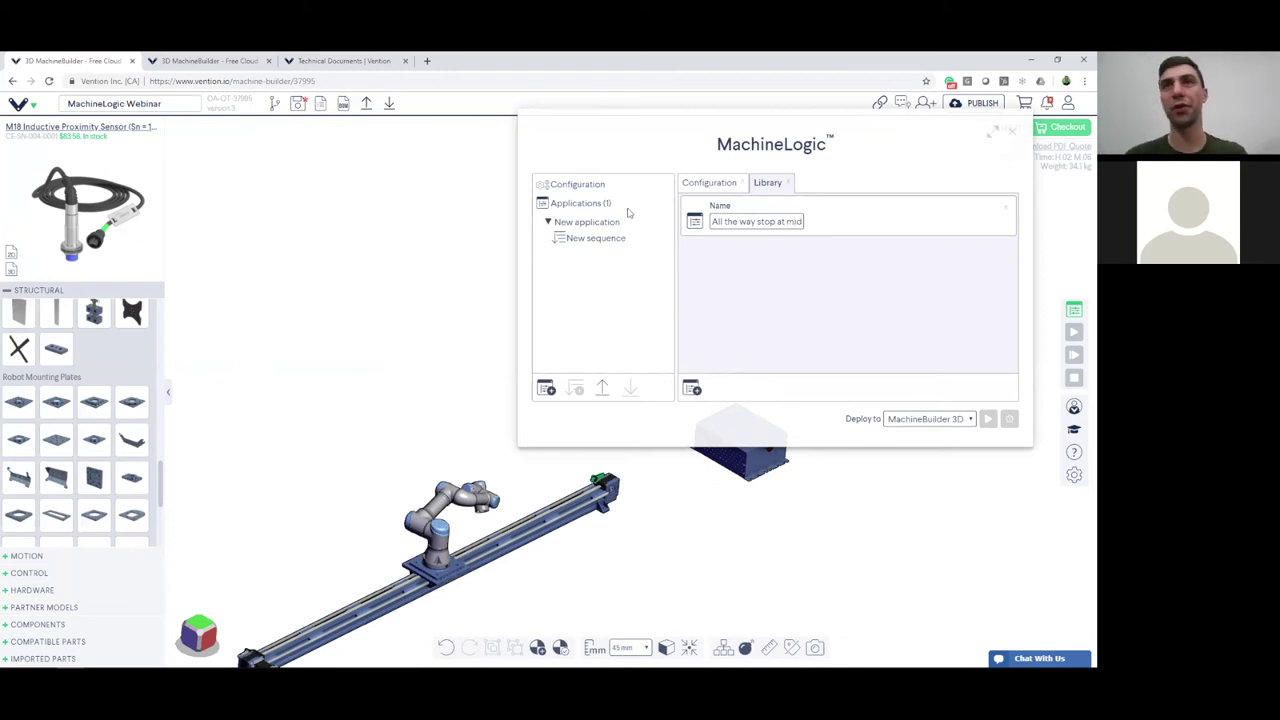
{"action": "left_click", "coordinate": [727, 300]}
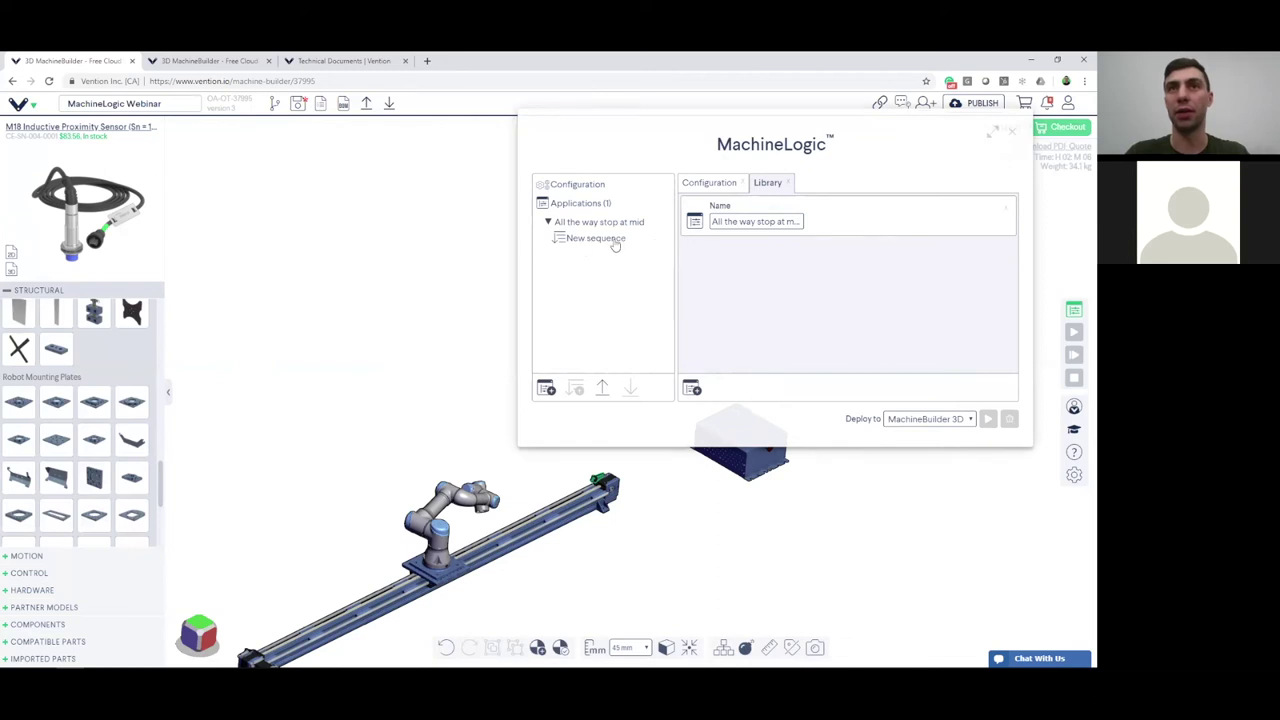
Open the application's new sequence and rename it "Main Sequence".
{"action": "left_click", "coordinate": [615, 244]}
{"action": "right_click", "coordinate": [615, 244]}
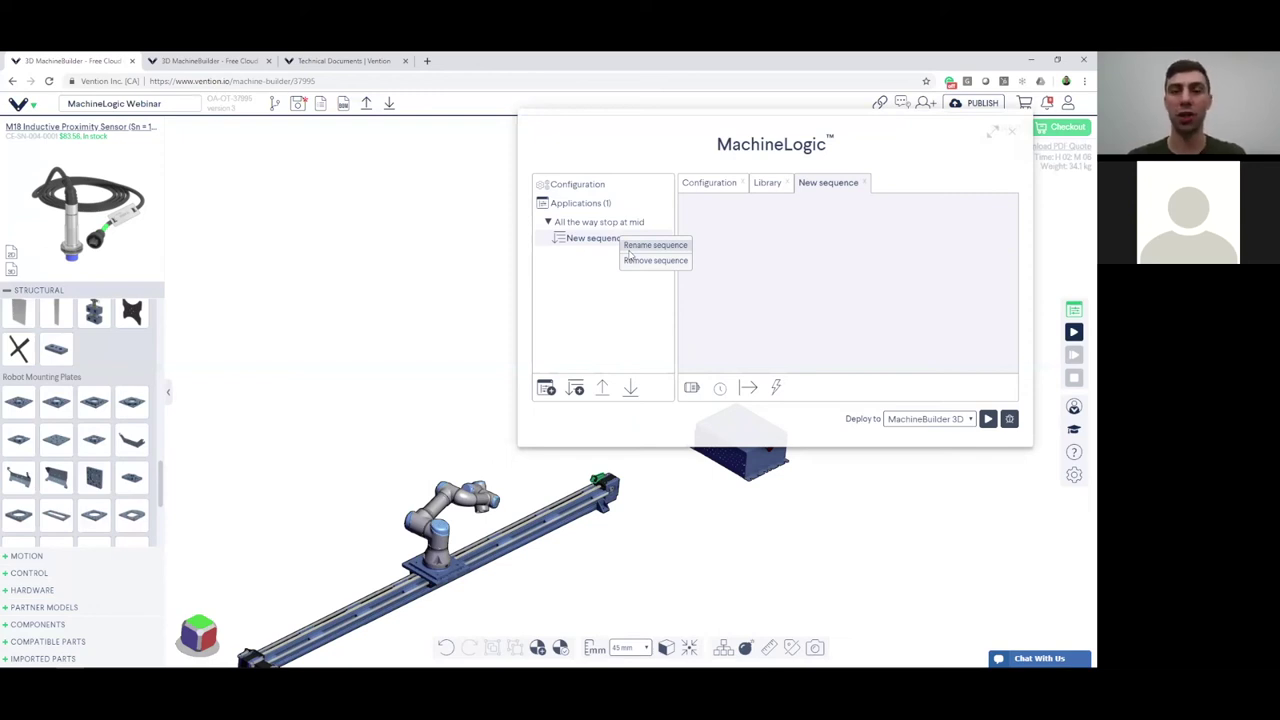
{"action": "left_click", "coordinate": [683, 244]}
{"action": "type", "text": "M"}
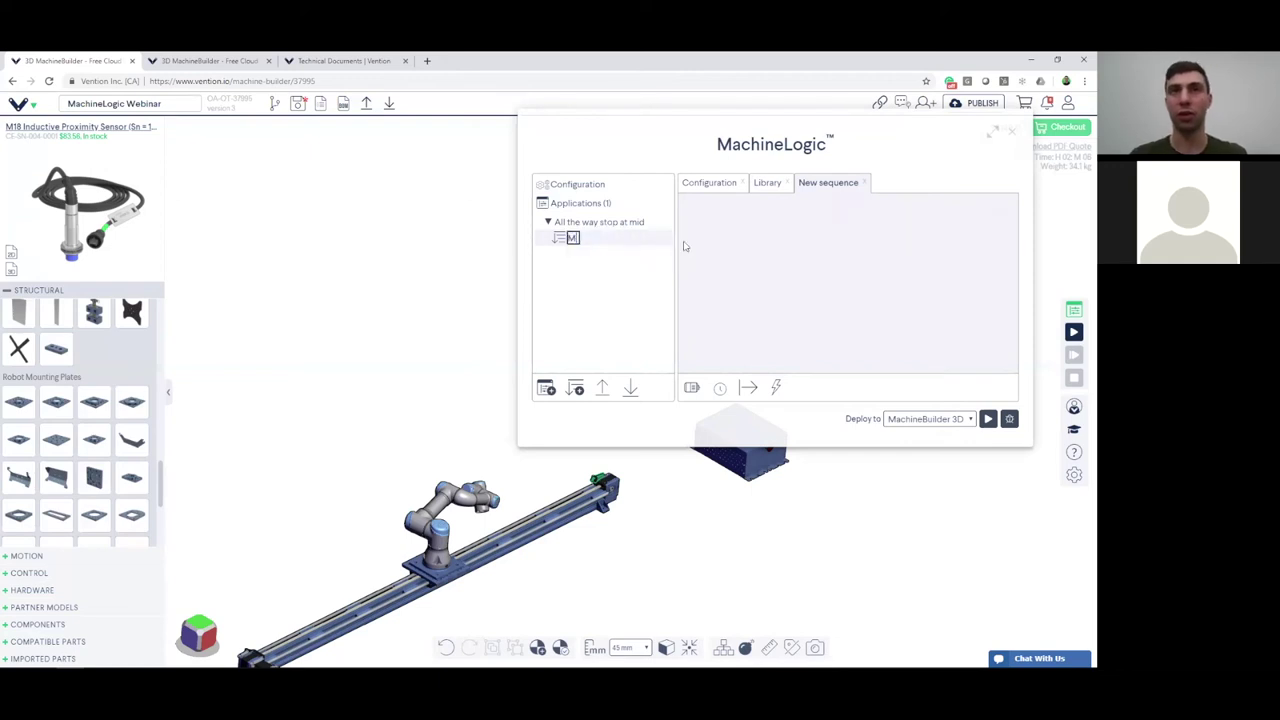
{"action": "type", "text": "ain Sequence"}
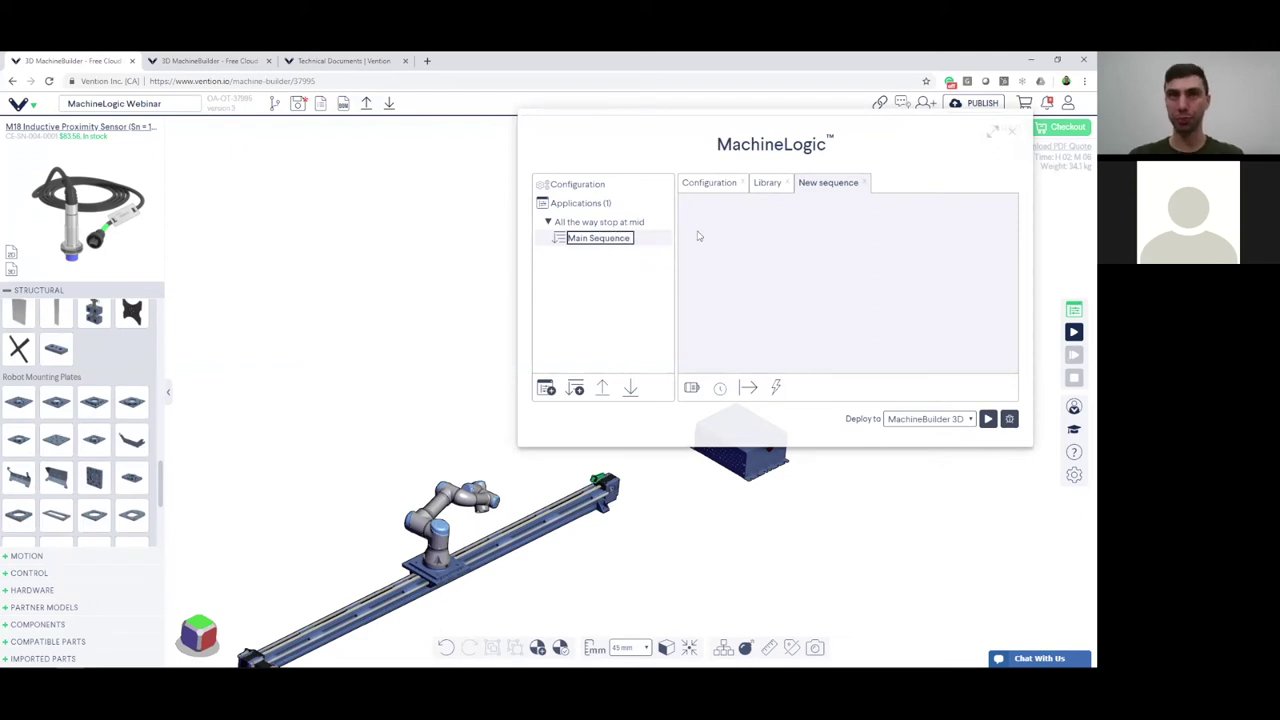
{"action": "key", "text": "Return"}
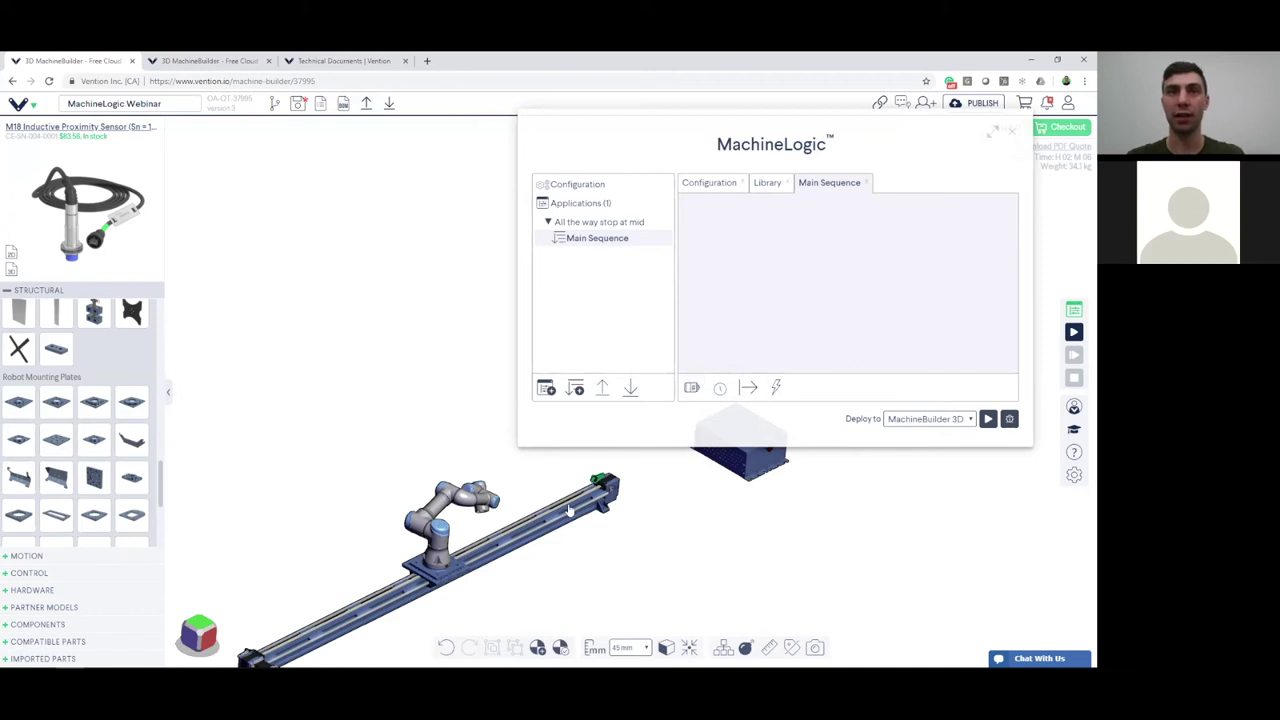
Add a motor command for the X axis to Main Sequence and set it to Move Absolute.
{"action": "scroll", "coordinate": [570, 510], "scroll_direction": "down", "scroll_amount": 2}
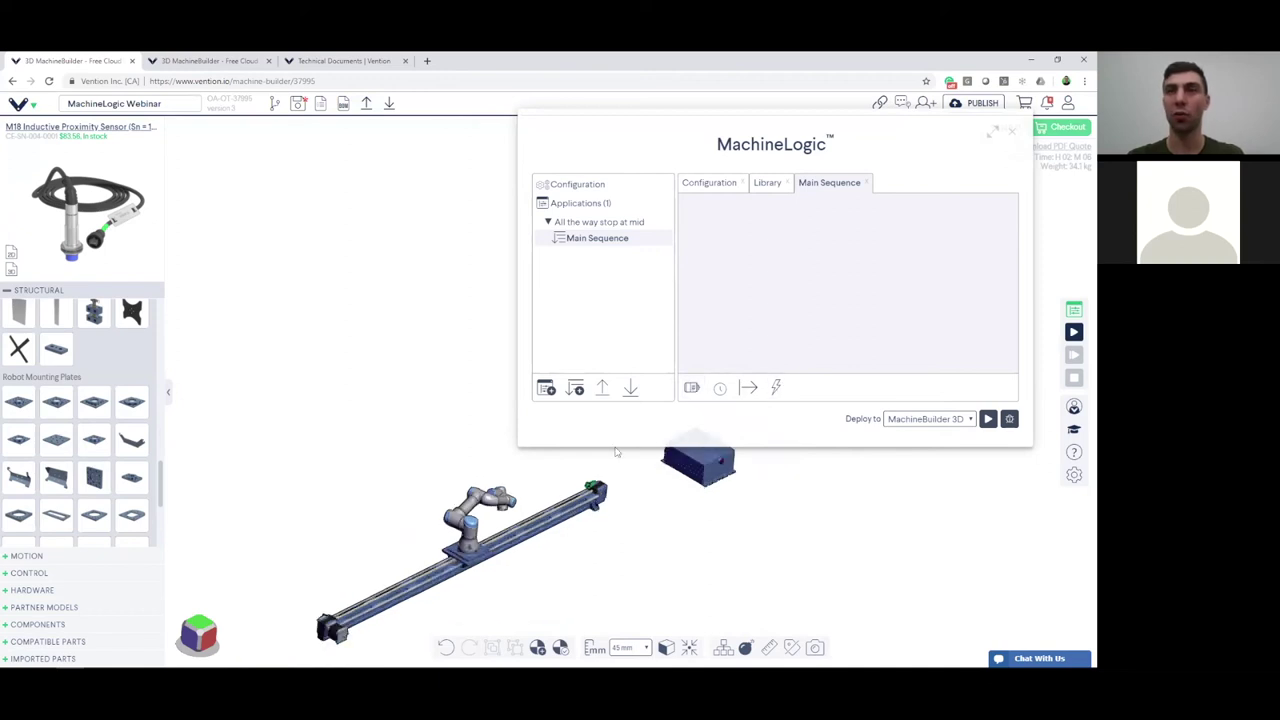
{"action": "left_click", "coordinate": [691, 387]}
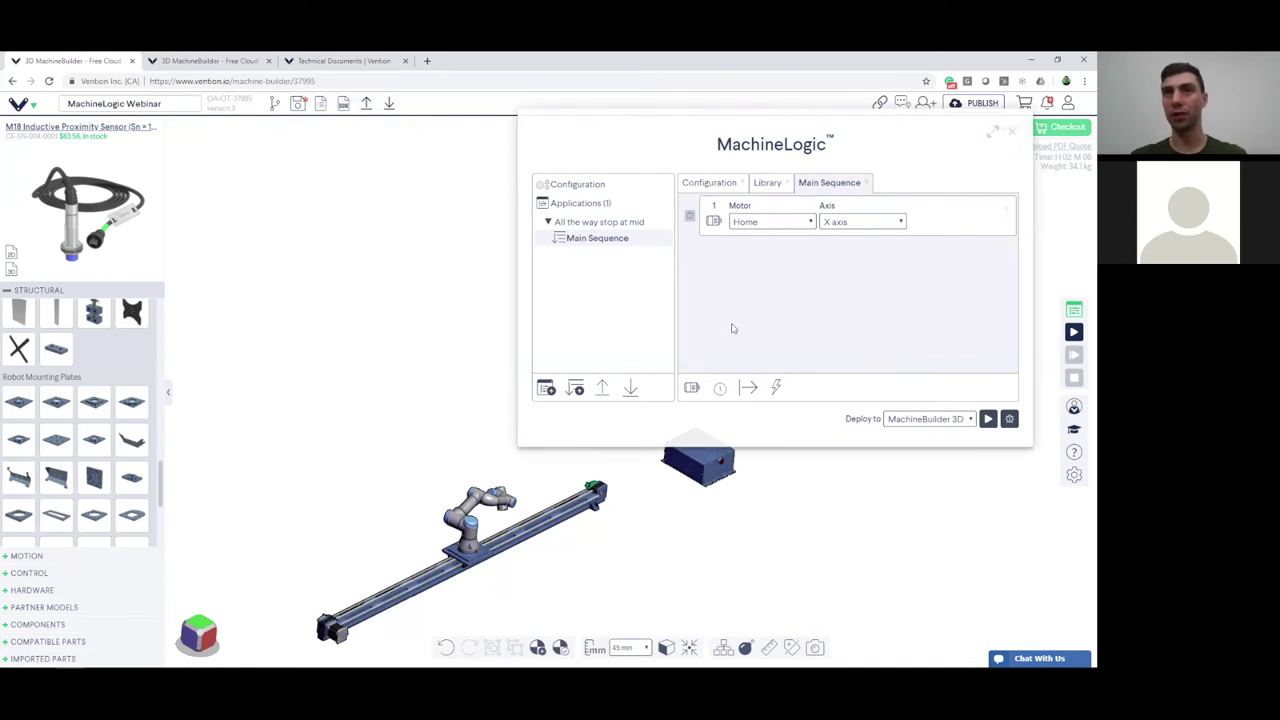
{"action": "left_click", "coordinate": [790, 223]}
{"action": "left_click", "coordinate": [790, 227]}
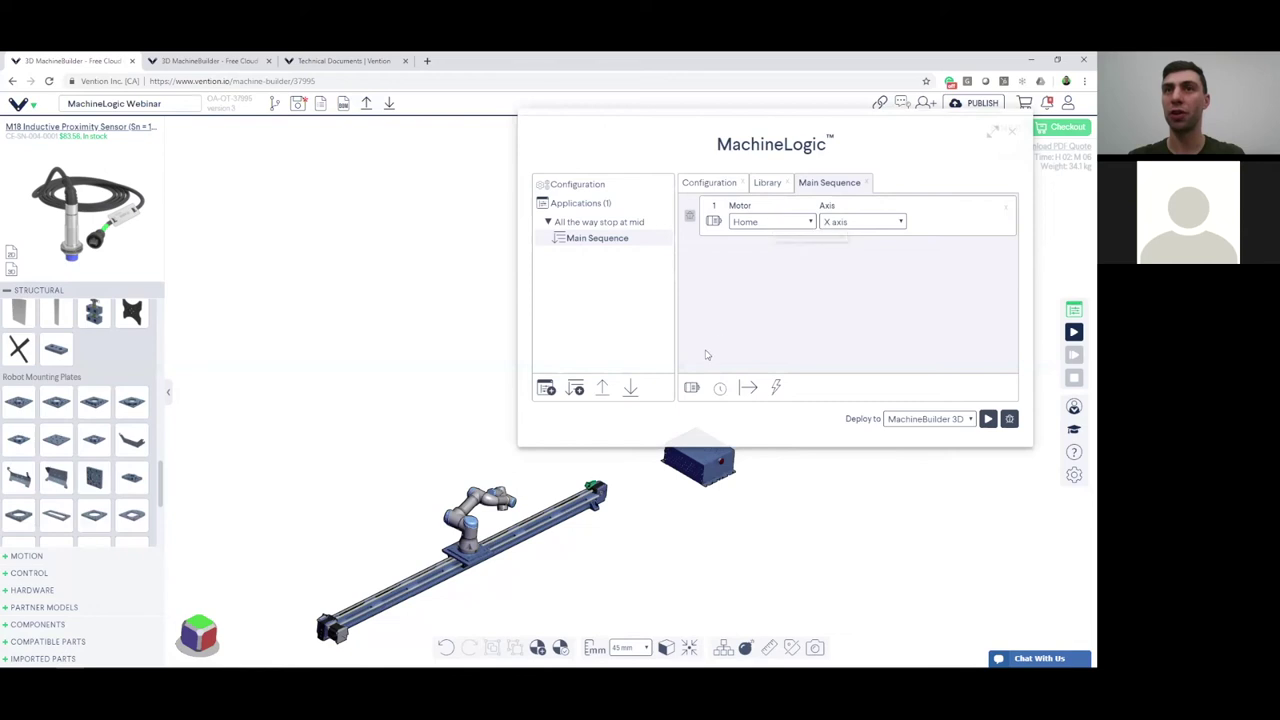
{"action": "left_click", "coordinate": [760, 223]}
{"action": "left_click", "coordinate": [760, 231]}
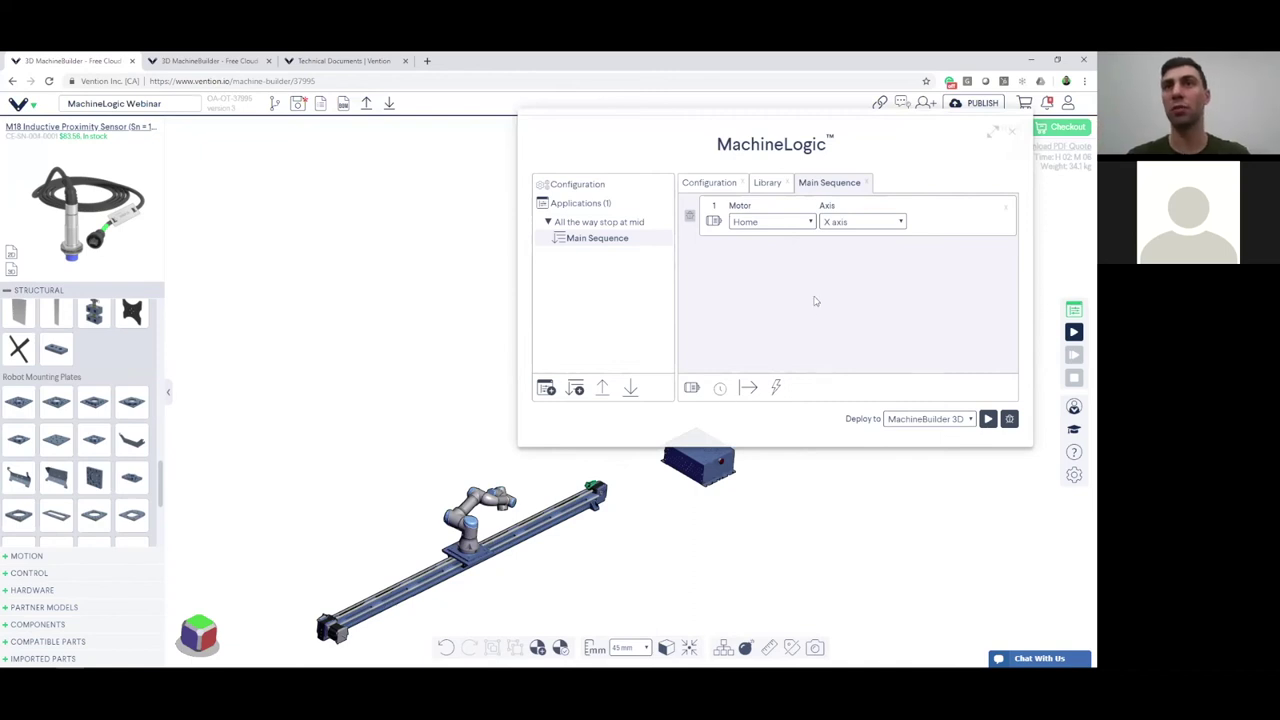
{"action": "left_click", "coordinate": [801, 221]}
{"action": "left_click", "coordinate": [722, 224]}
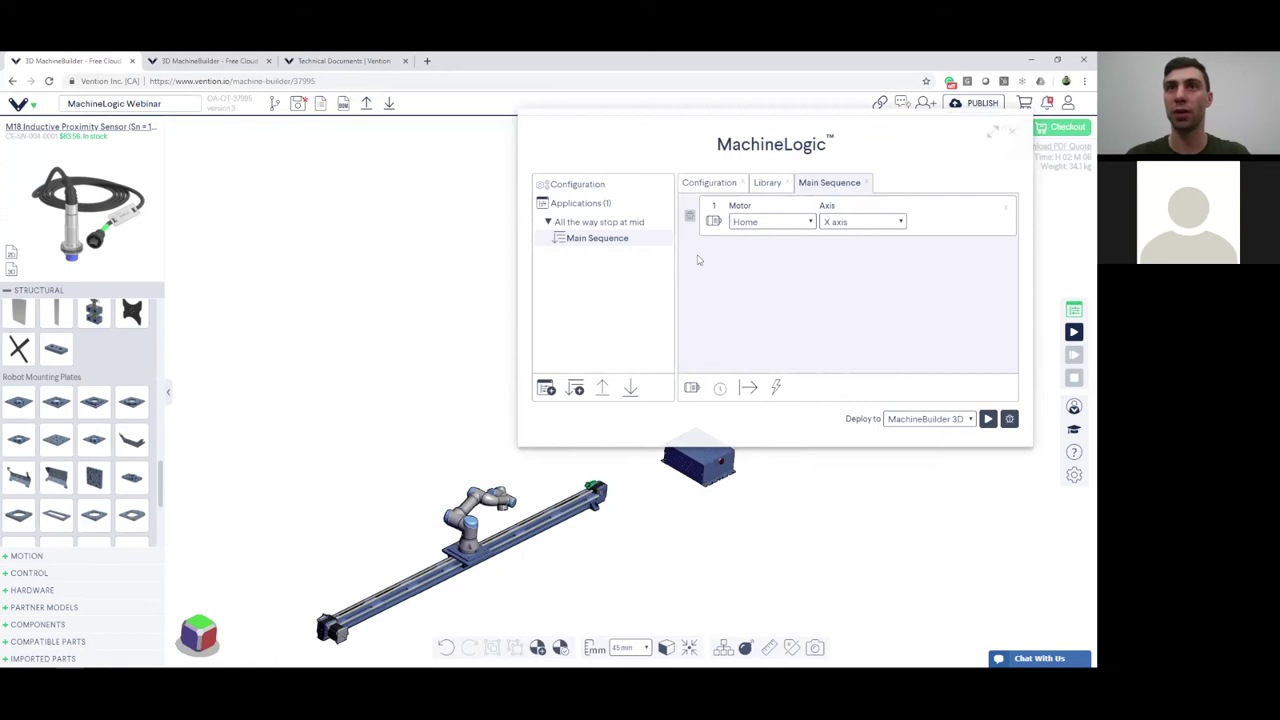
{"action": "left_click", "coordinate": [798, 225]}
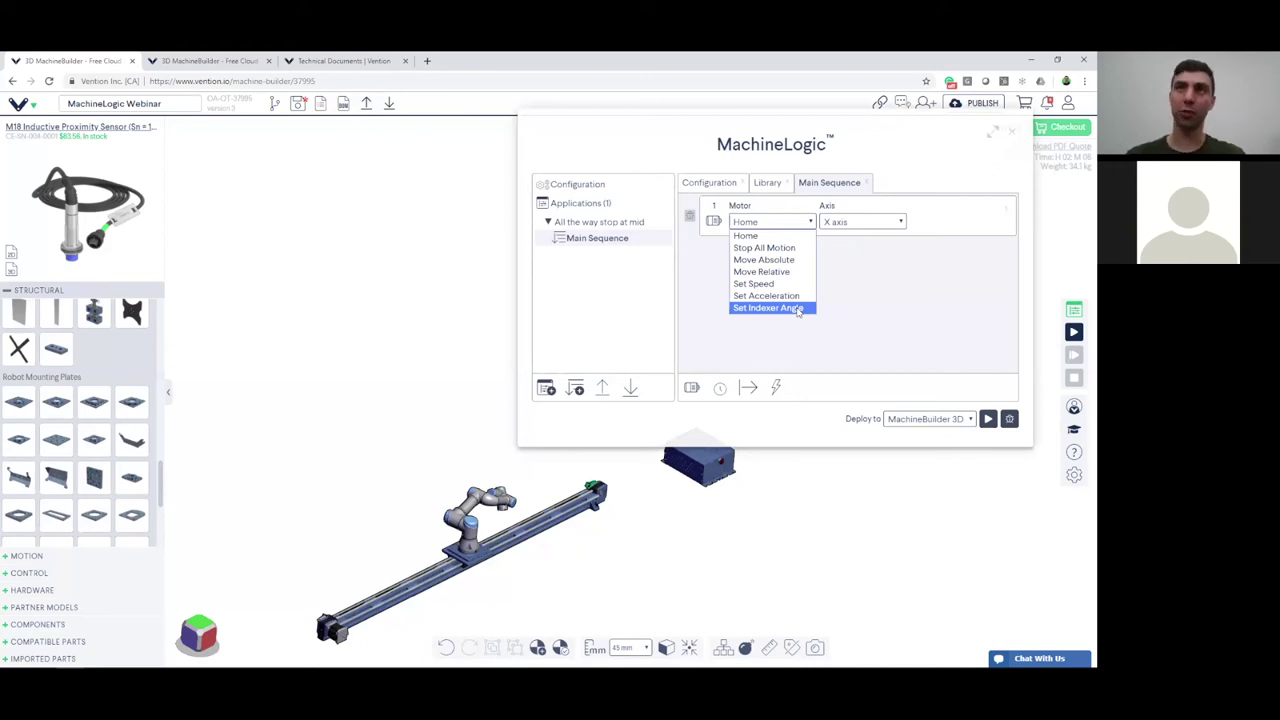
{"action": "left_click", "coordinate": [773, 261]}
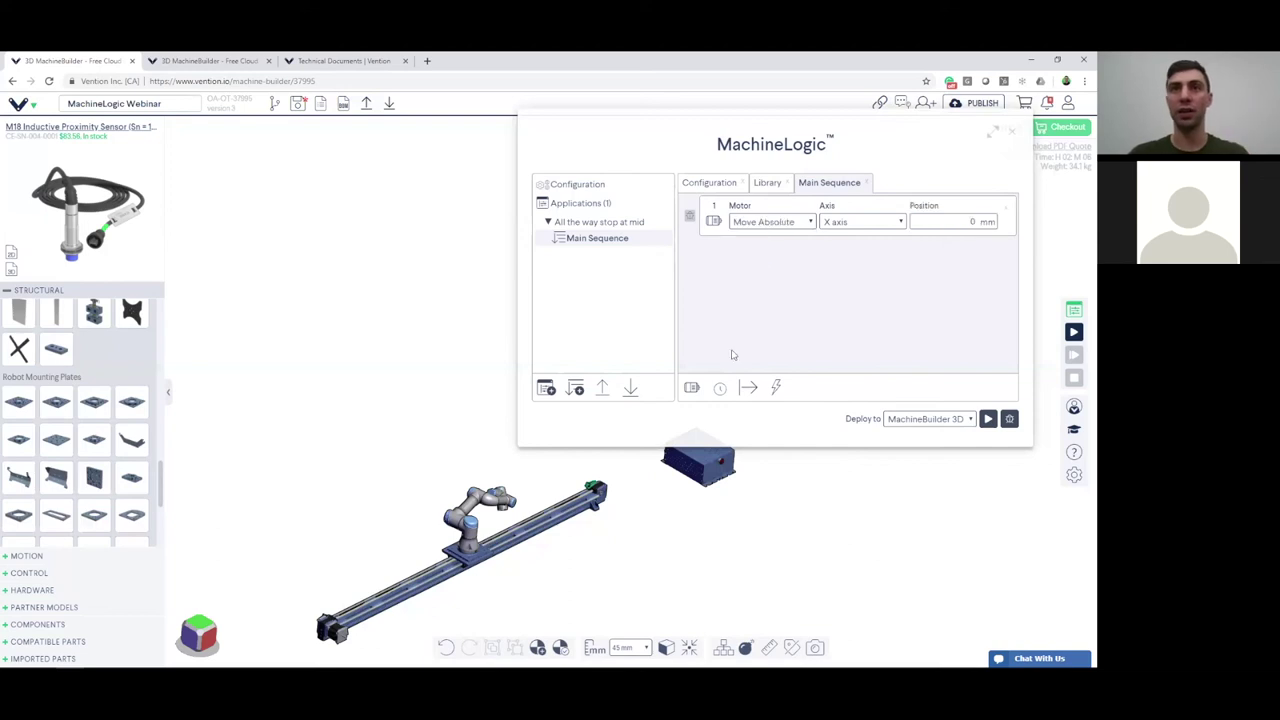
Examine the belt actuator, its end block and the robot's gantry plate to judge the available travel.
{"action": "left_click", "coordinate": [561, 525]}
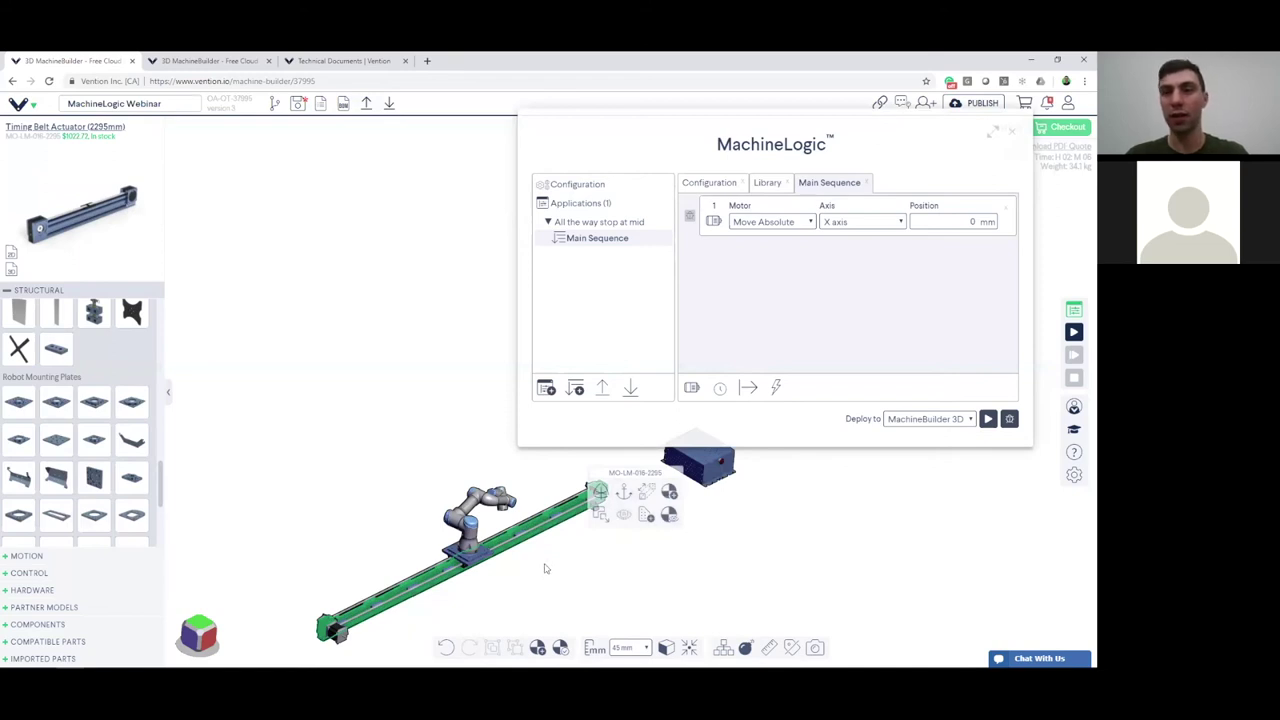
{"action": "left_click", "coordinate": [498, 588]}
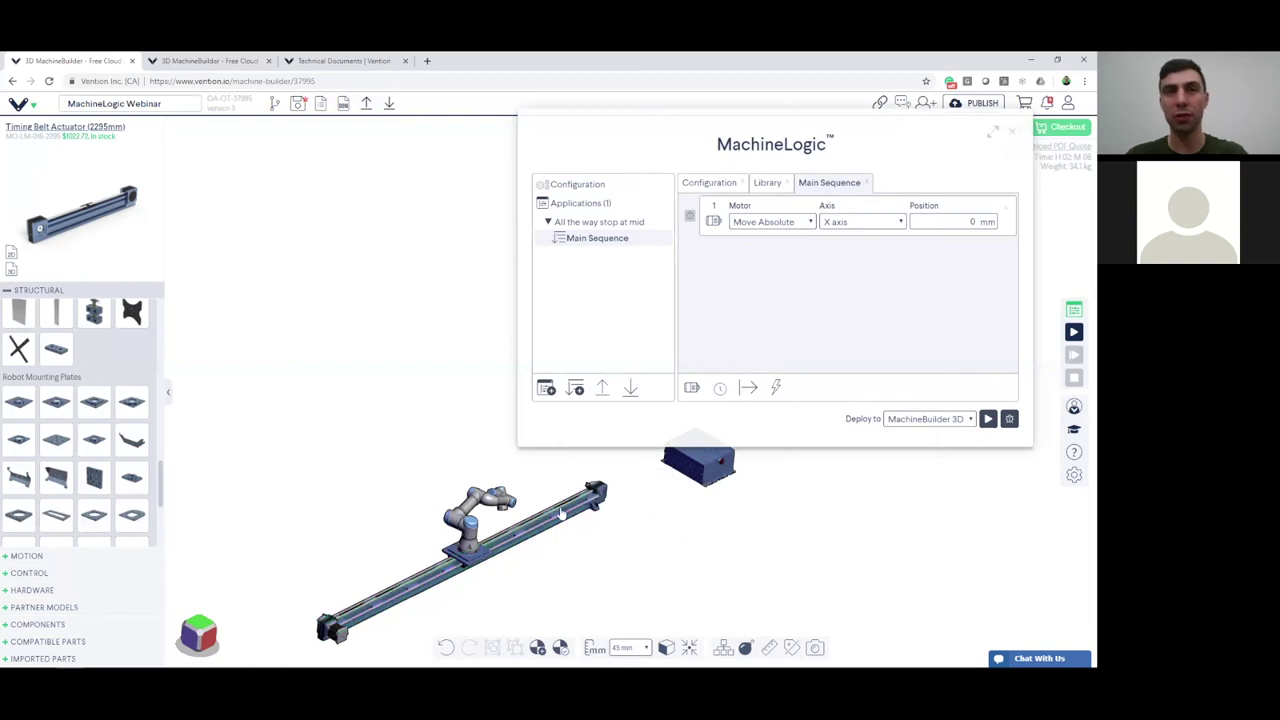
{"action": "scroll", "coordinate": [558, 515], "scroll_direction": "up", "scroll_amount": 3}
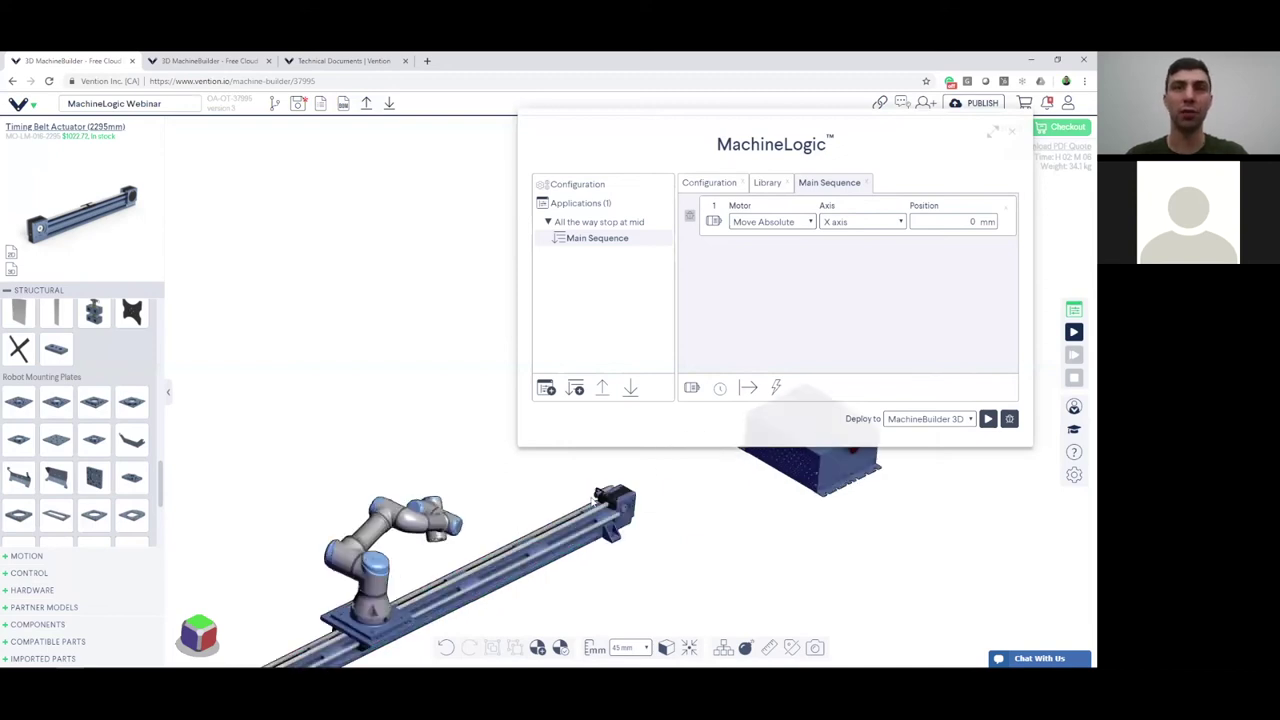
{"action": "scroll", "coordinate": [607, 540], "scroll_direction": "up", "scroll_amount": 3}
{"action": "scroll", "coordinate": [607, 540], "scroll_direction": "down", "scroll_amount": 2}
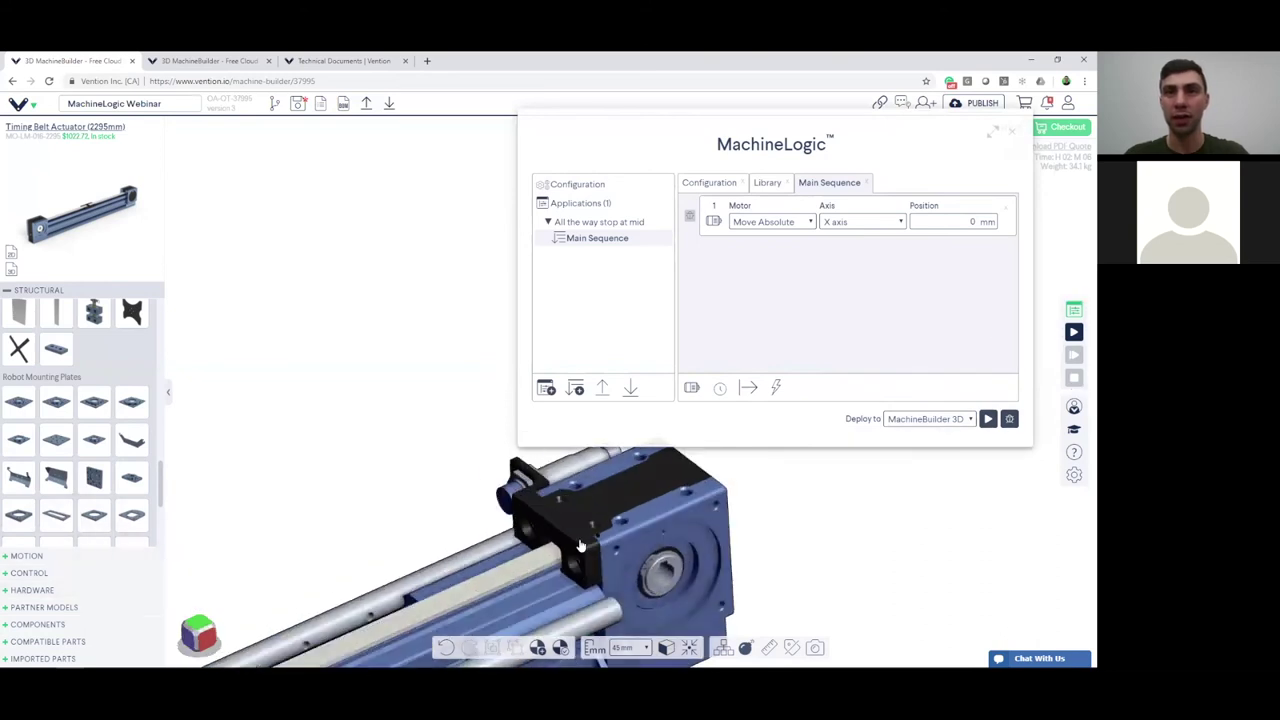
{"action": "scroll", "coordinate": [575, 550], "scroll_direction": "down", "scroll_amount": 3}
{"action": "scroll", "coordinate": [570, 553], "scroll_direction": "down", "scroll_amount": 3}
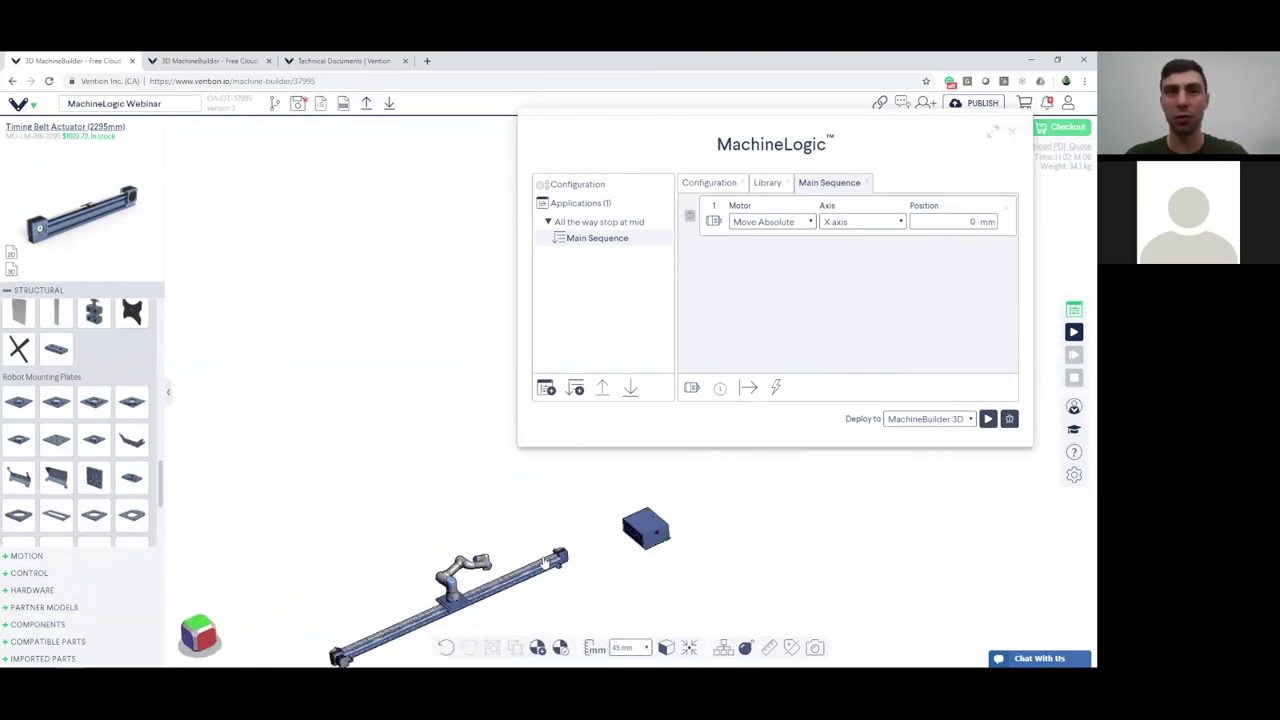
{"action": "scroll", "coordinate": [545, 548], "scroll_direction": "up", "scroll_amount": 2}
{"action": "scroll", "coordinate": [538, 545], "scroll_direction": "up", "scroll_amount": 2}
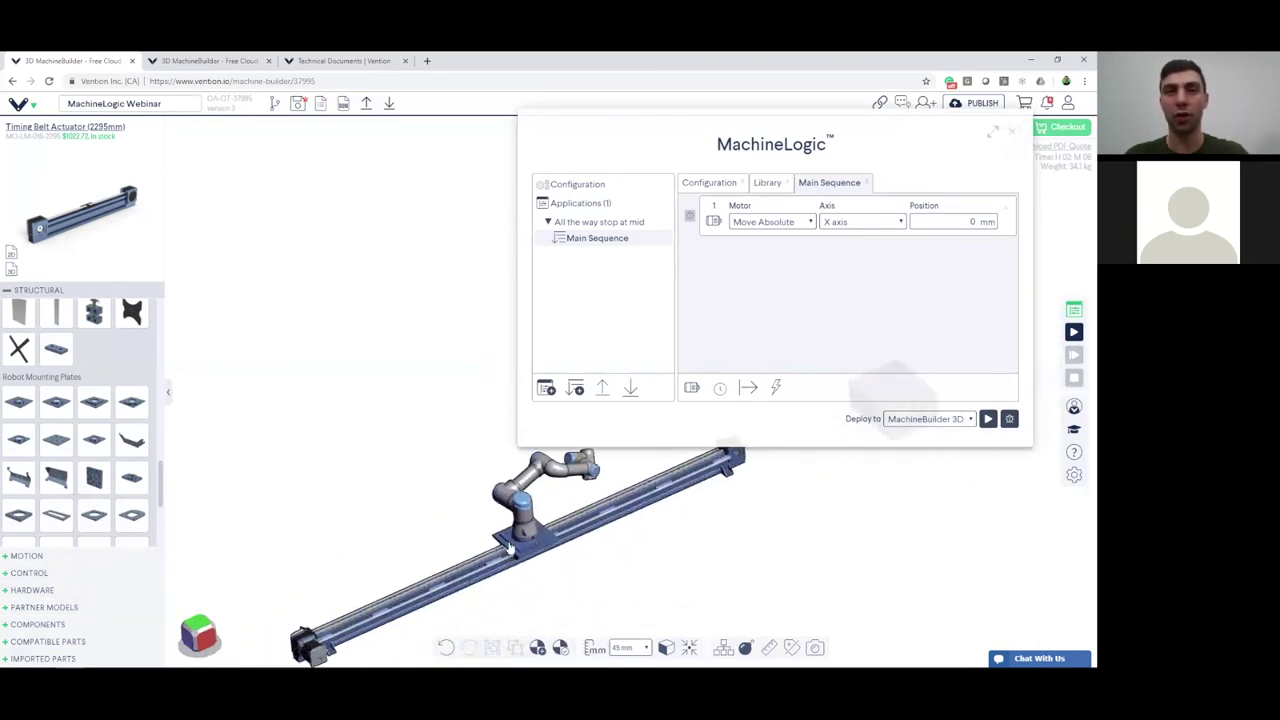
{"action": "scroll", "coordinate": [520, 548], "scroll_direction": "up", "scroll_amount": 4}
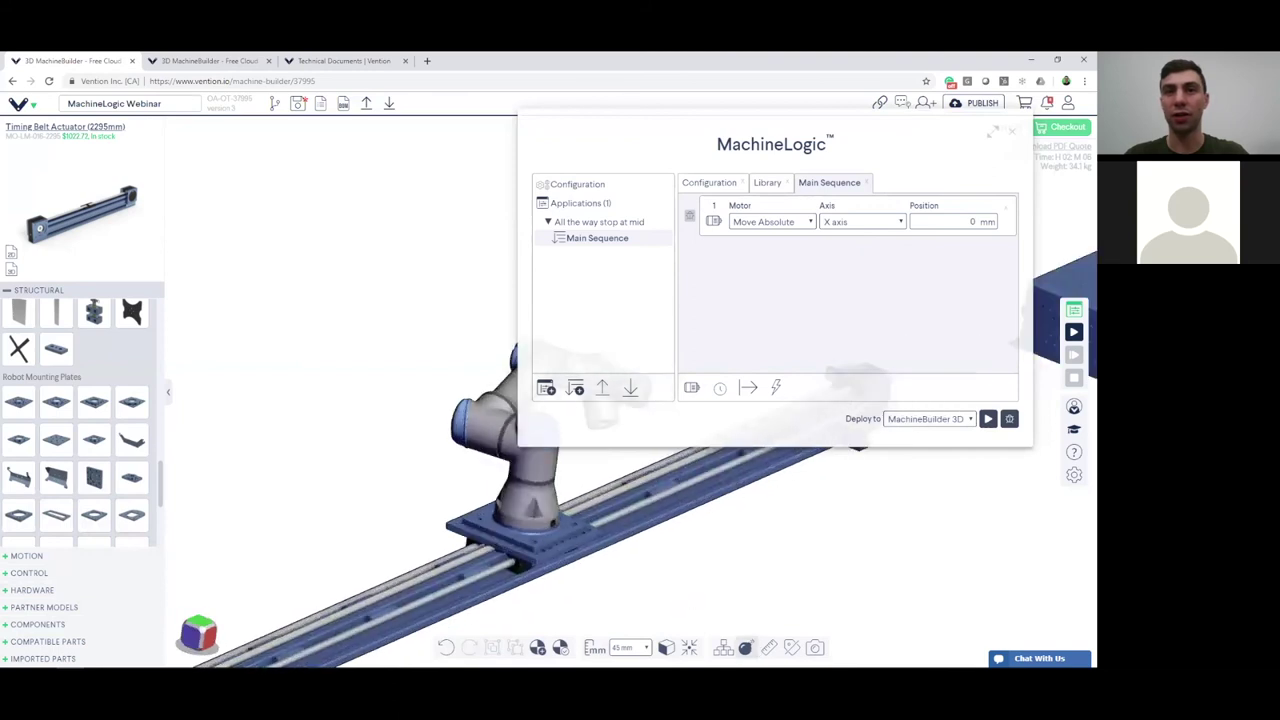
Measure the length of the gantry plate carriage along the actuator from its underside.
{"action": "left_click", "coordinate": [538, 551]}
{"action": "left_click_drag", "start_coordinate": [478, 577], "coordinate": [625, 530]}
{"action": "left_click", "coordinate": [609, 514]}
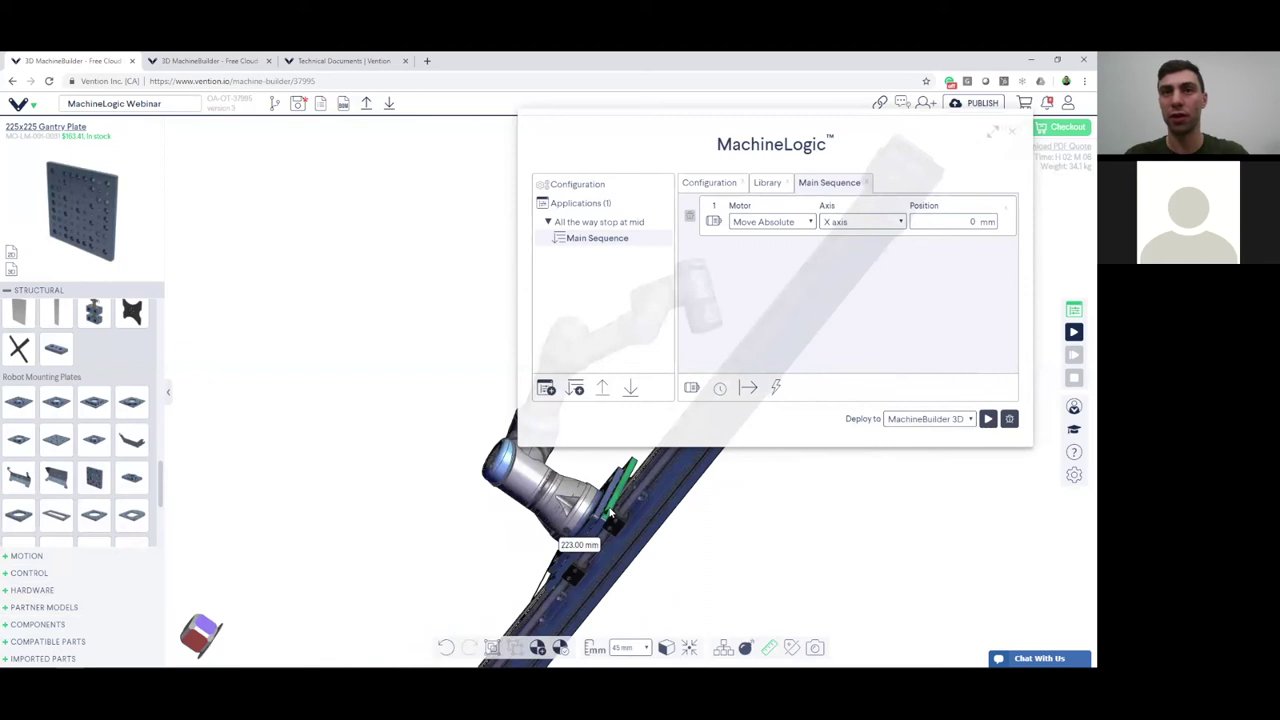
{"action": "scroll", "coordinate": [680, 551], "scroll_direction": "down", "scroll_amount": 4}
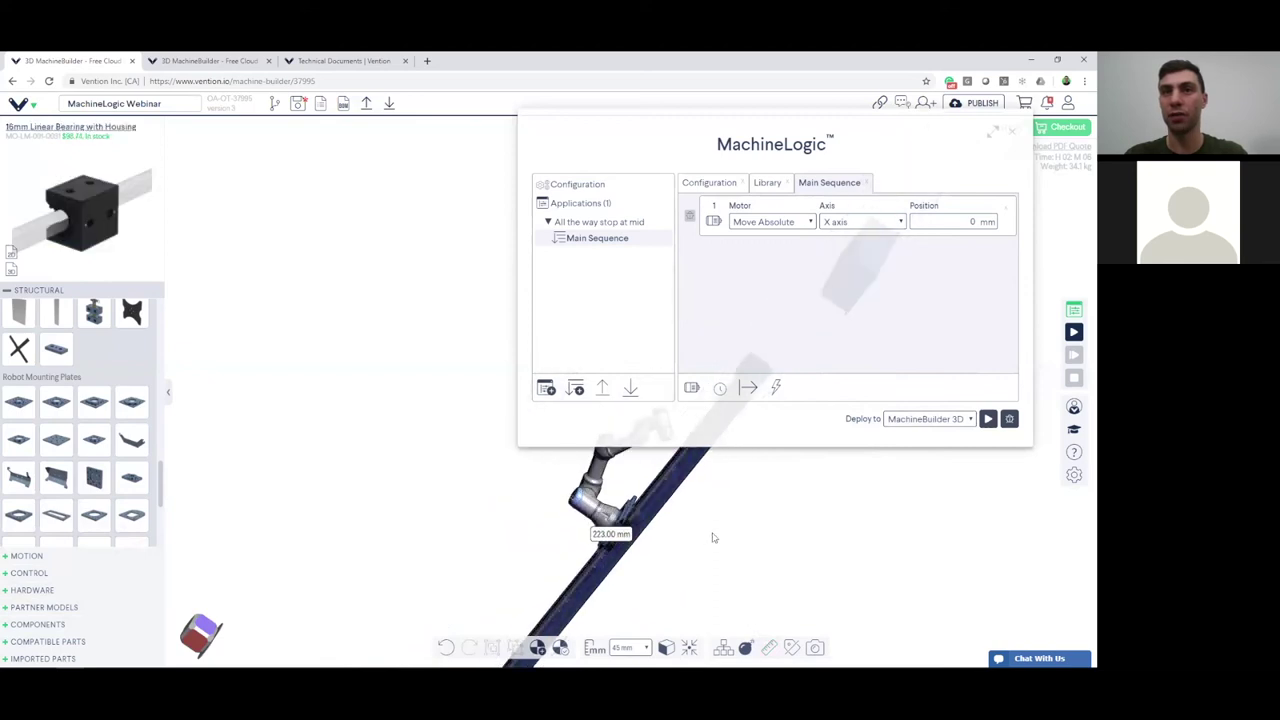
Measure the timing belt actuator's end block next to the right end stop.
{"action": "left_click_drag", "start_coordinate": [714, 537], "coordinate": [769, 526]}
{"action": "scroll", "coordinate": [682, 566], "scroll_direction": "down", "scroll_amount": 3}
{"action": "left_click_drag", "start_coordinate": [698, 564], "coordinate": [628, 568]}
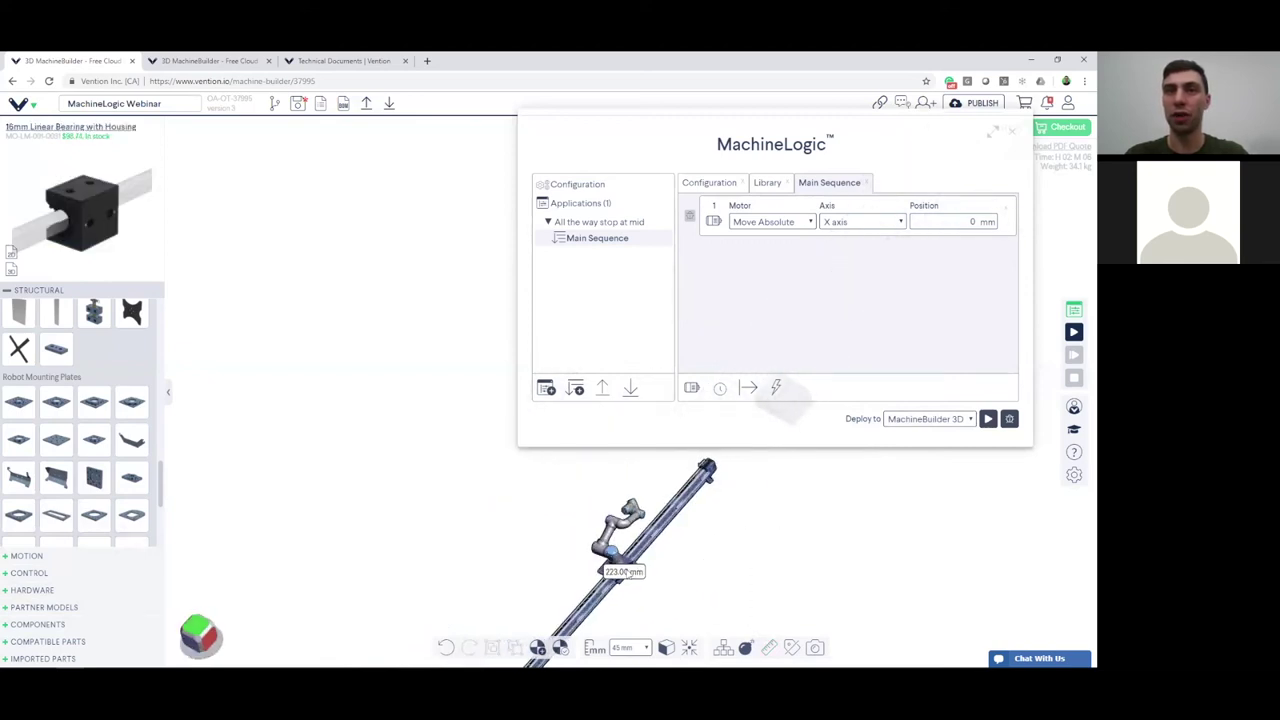
{"action": "scroll", "coordinate": [634, 562], "scroll_direction": "up", "scroll_amount": 3}
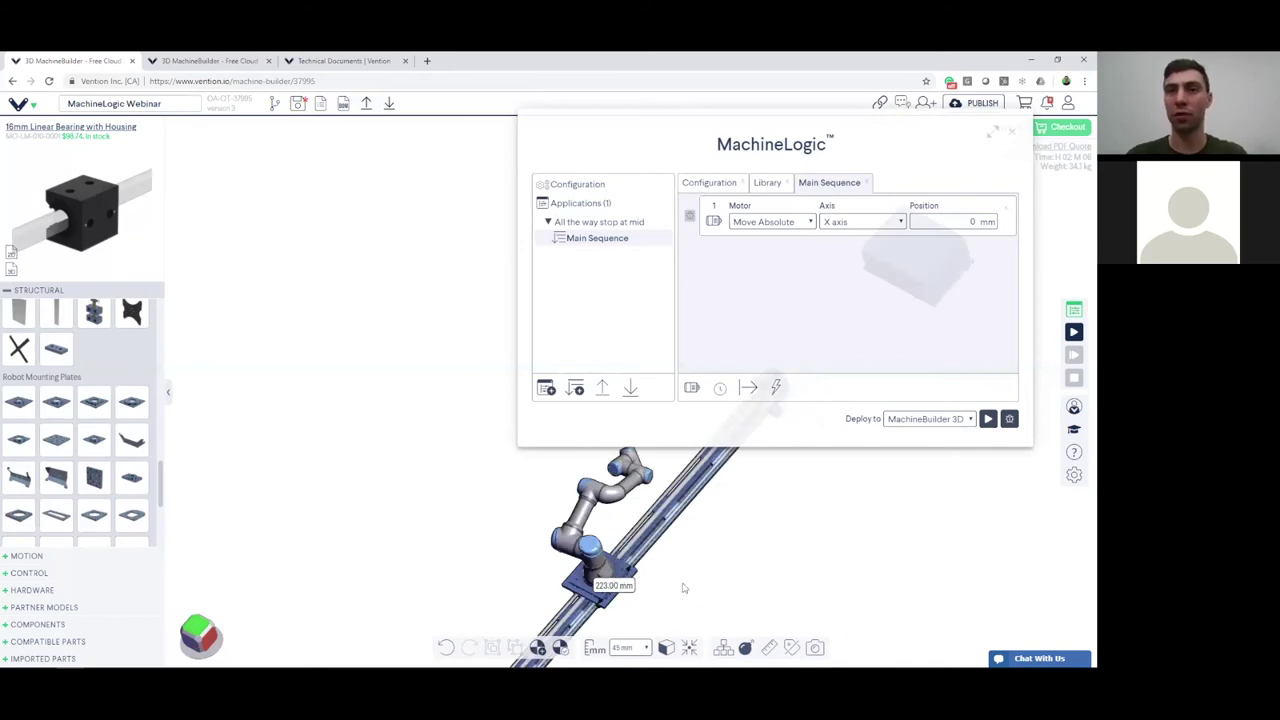
{"action": "right_click_drag", "start_coordinate": [683, 588], "coordinate": [631, 553]}
{"action": "scroll", "coordinate": [630, 555], "scroll_direction": "down", "scroll_amount": 3}
{"action": "scroll", "coordinate": [667, 472], "scroll_direction": "up", "scroll_amount": 3}
{"action": "right_click_drag", "start_coordinate": [667, 472], "coordinate": [628, 537]}
{"action": "scroll", "coordinate": [628, 537], "scroll_direction": "up", "scroll_amount": 10}
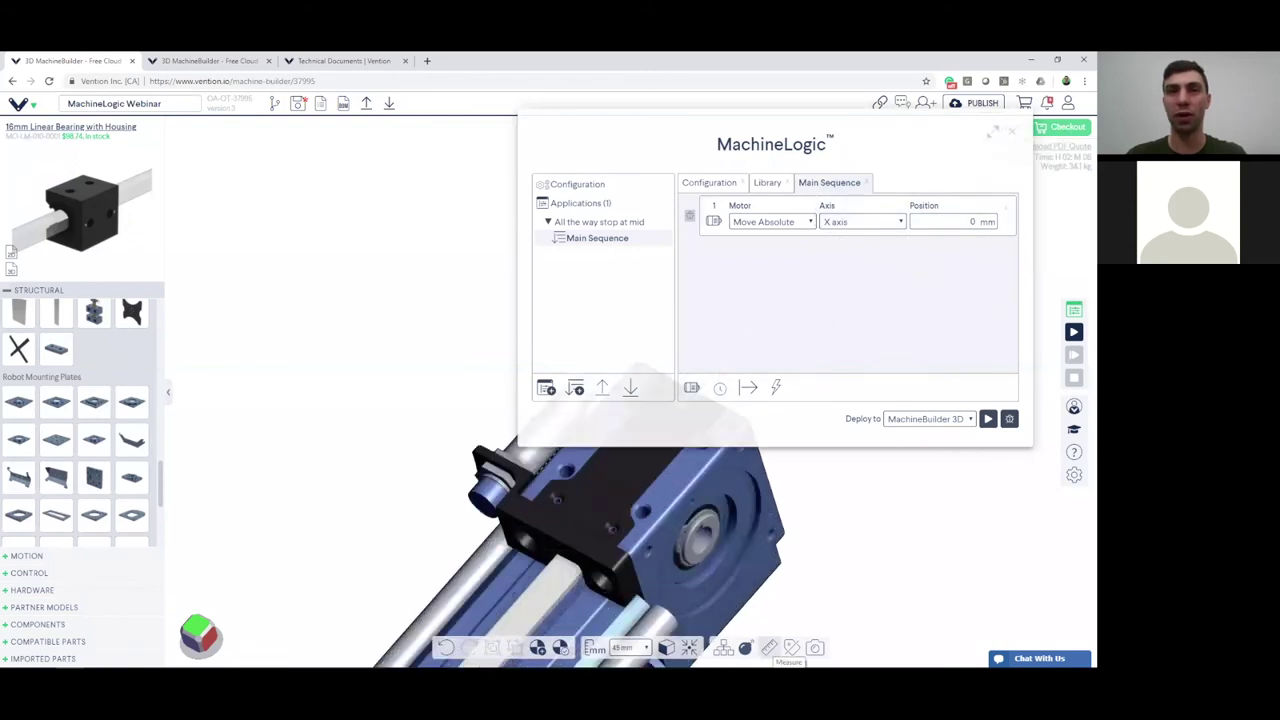
{"action": "left_click", "coordinate": [622, 580]}
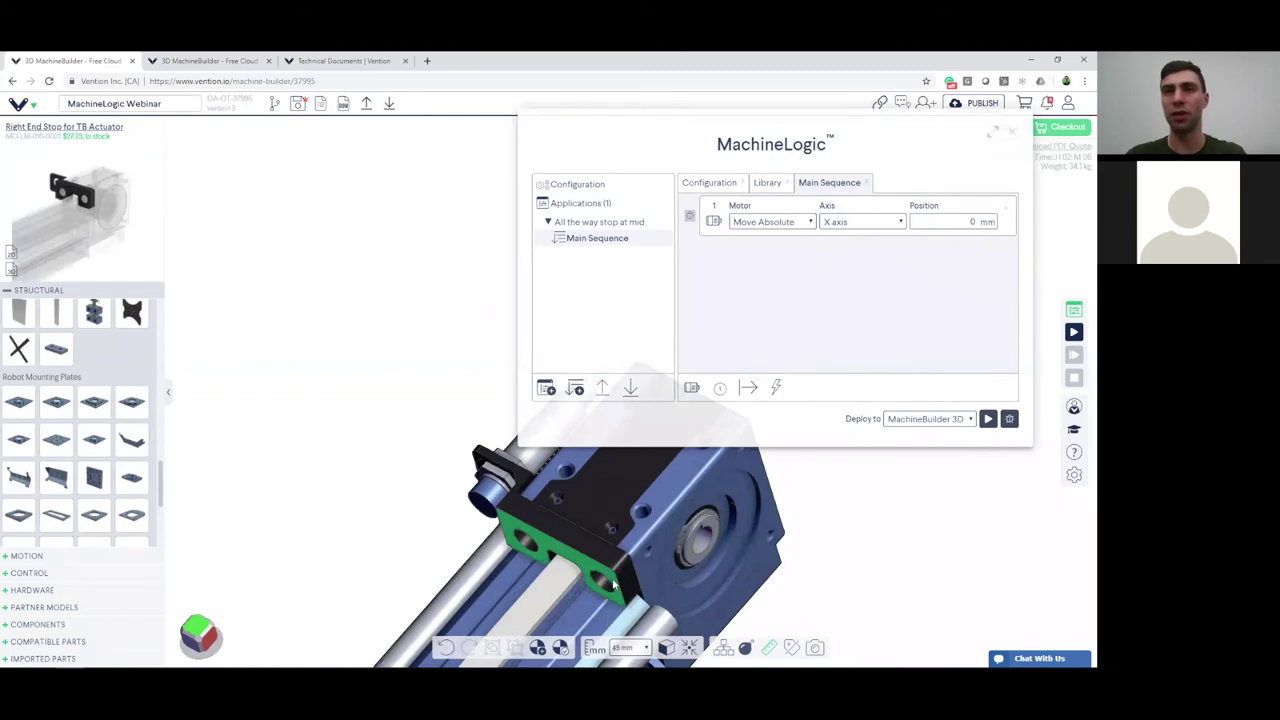
{"action": "scroll", "coordinate": [613, 585], "scroll_direction": "down", "scroll_amount": 3}
{"action": "right_click_drag", "start_coordinate": [613, 585], "coordinate": [580, 566]}
{"action": "left_click_drag", "start_coordinate": [580, 568], "coordinate": [628, 612]}
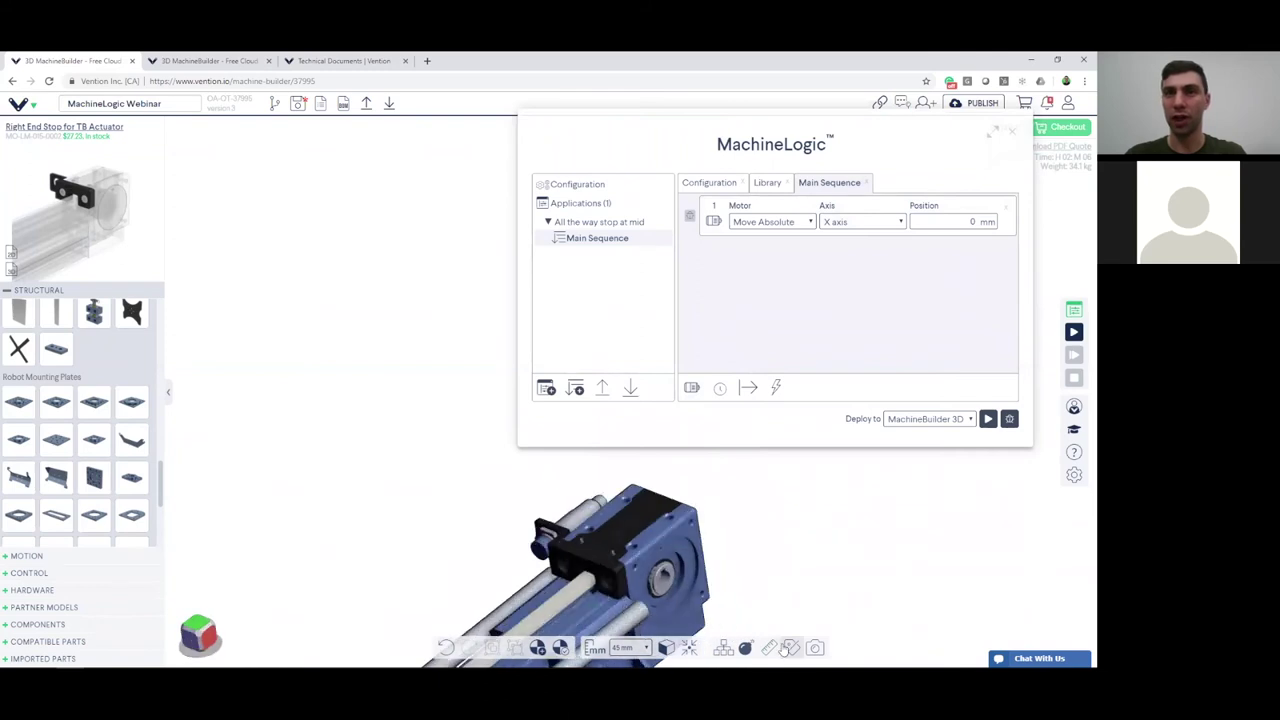
{"action": "left_click_drag", "start_coordinate": [582, 617], "coordinate": [634, 614]}
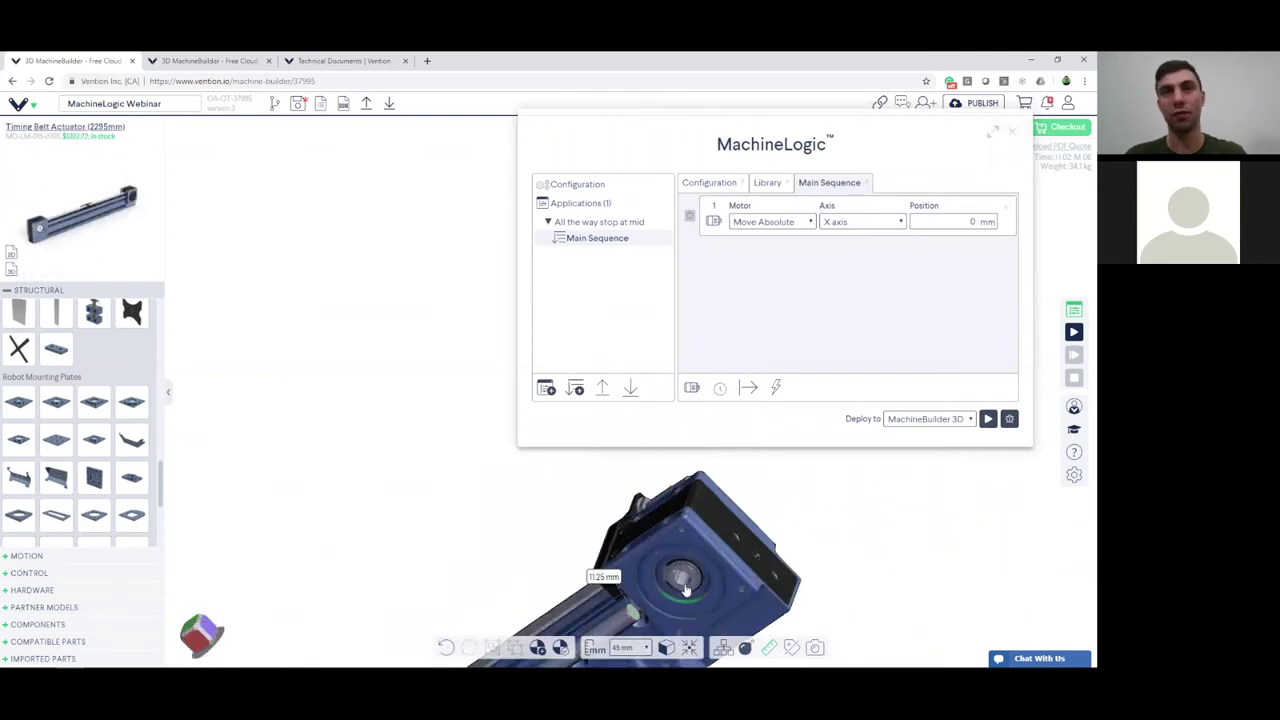
Remove the measurement labels from the gantry plate and the actuator's end block.
{"action": "scroll", "coordinate": [700, 560], "scroll_direction": "down", "scroll_amount": 5}
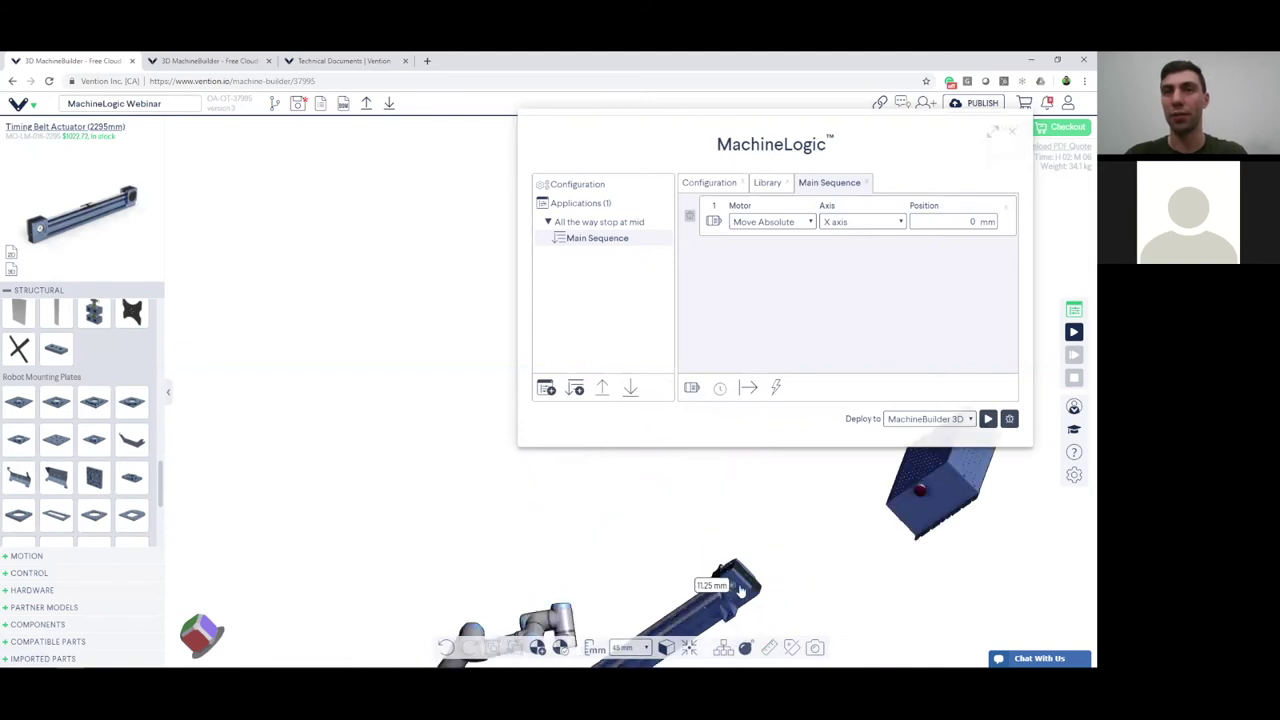
{"action": "scroll", "coordinate": [700, 512], "scroll_direction": "up", "scroll_amount": 4}
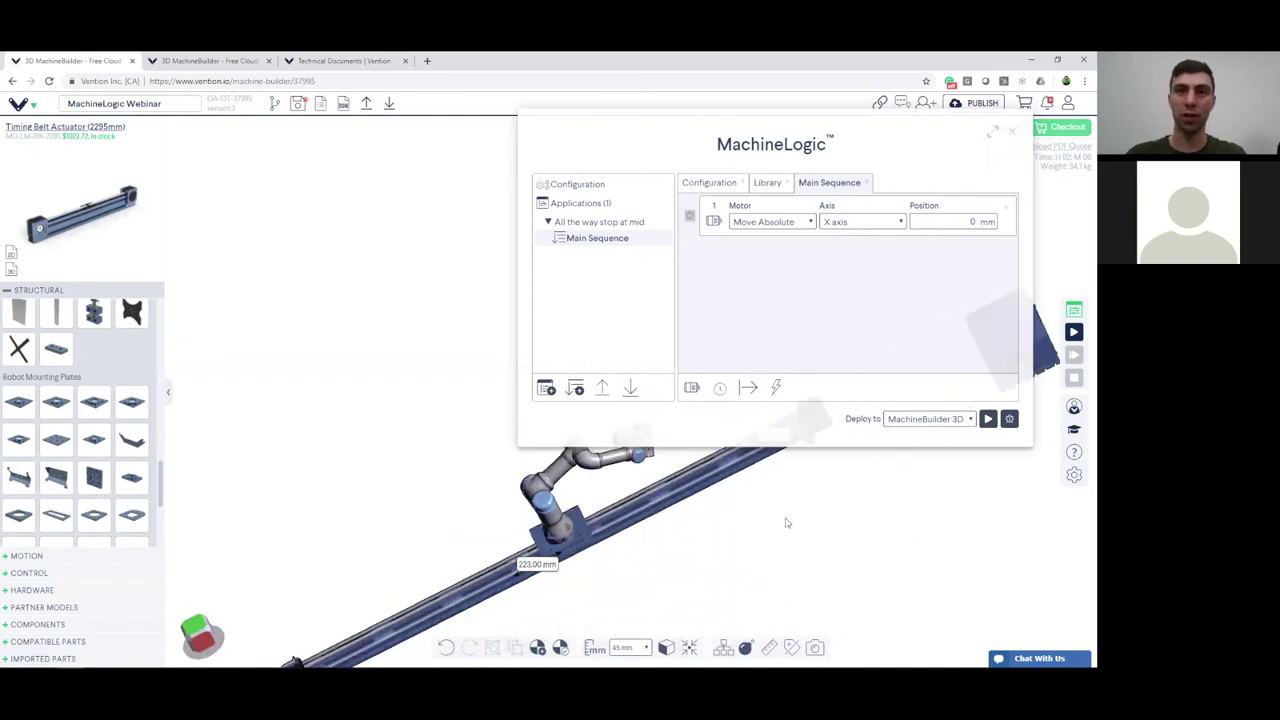
{"action": "scroll", "coordinate": [703, 533], "scroll_direction": "down", "scroll_amount": 3}
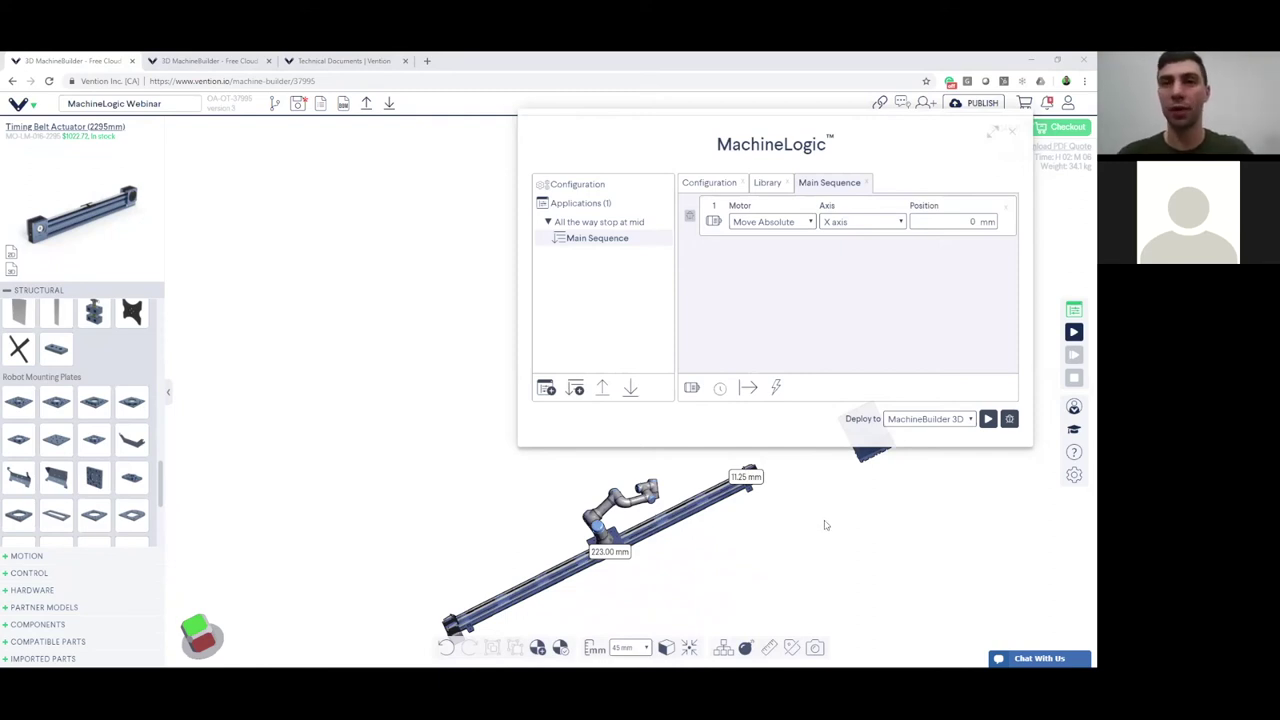
{"action": "left_click", "coordinate": [621, 554]}
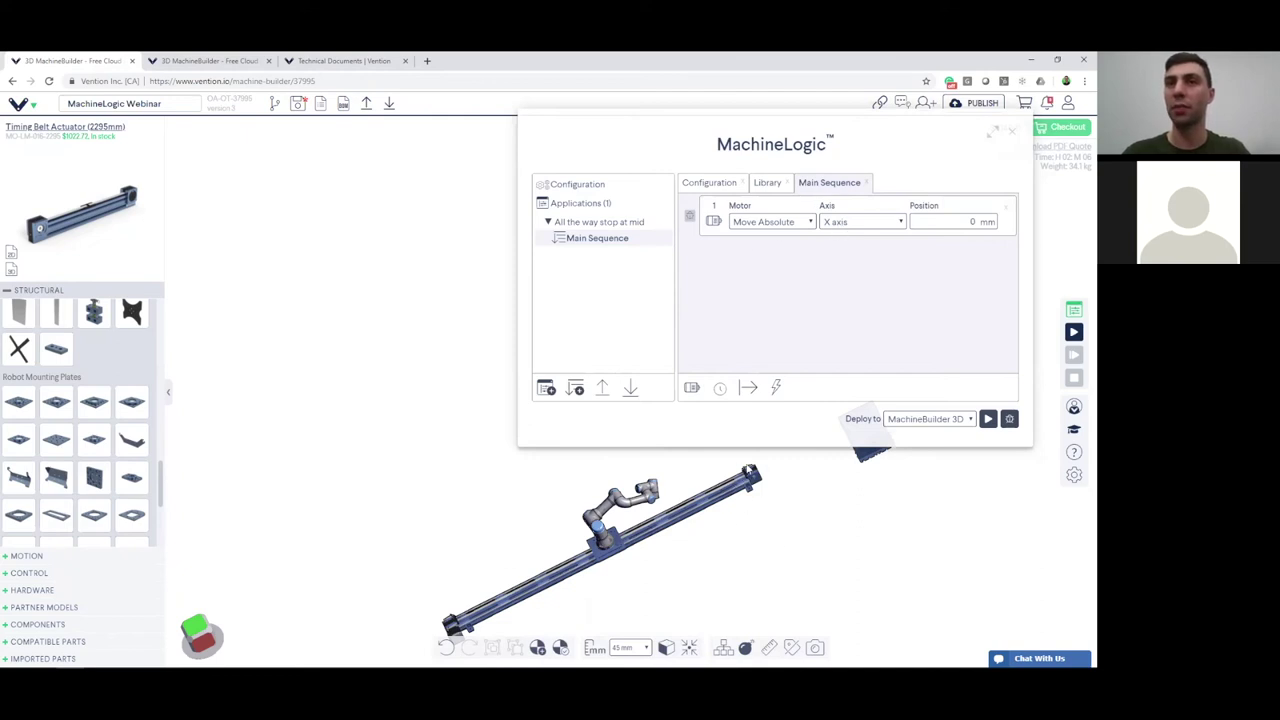
{"action": "mouse_move", "coordinate": [720, 538]}
{"action": "left_mouse_down"}
{"action": "mouse_move", "coordinate": [731, 523]}
{"action": "mouse_move", "coordinate": [730, 549]}
{"action": "left_mouse_up"}
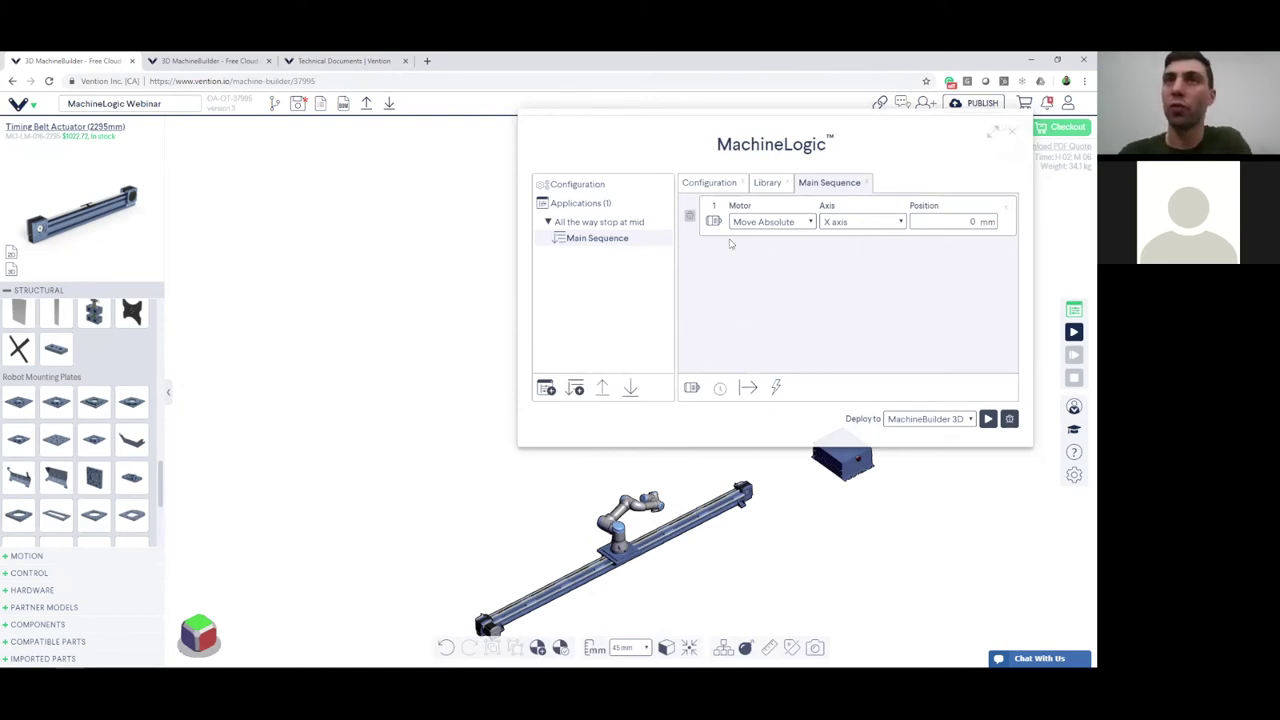
Change the first motor command to Home for the X axis and add a second motor command of type Set Speed.
{"action": "left_click", "coordinate": [770, 223]}
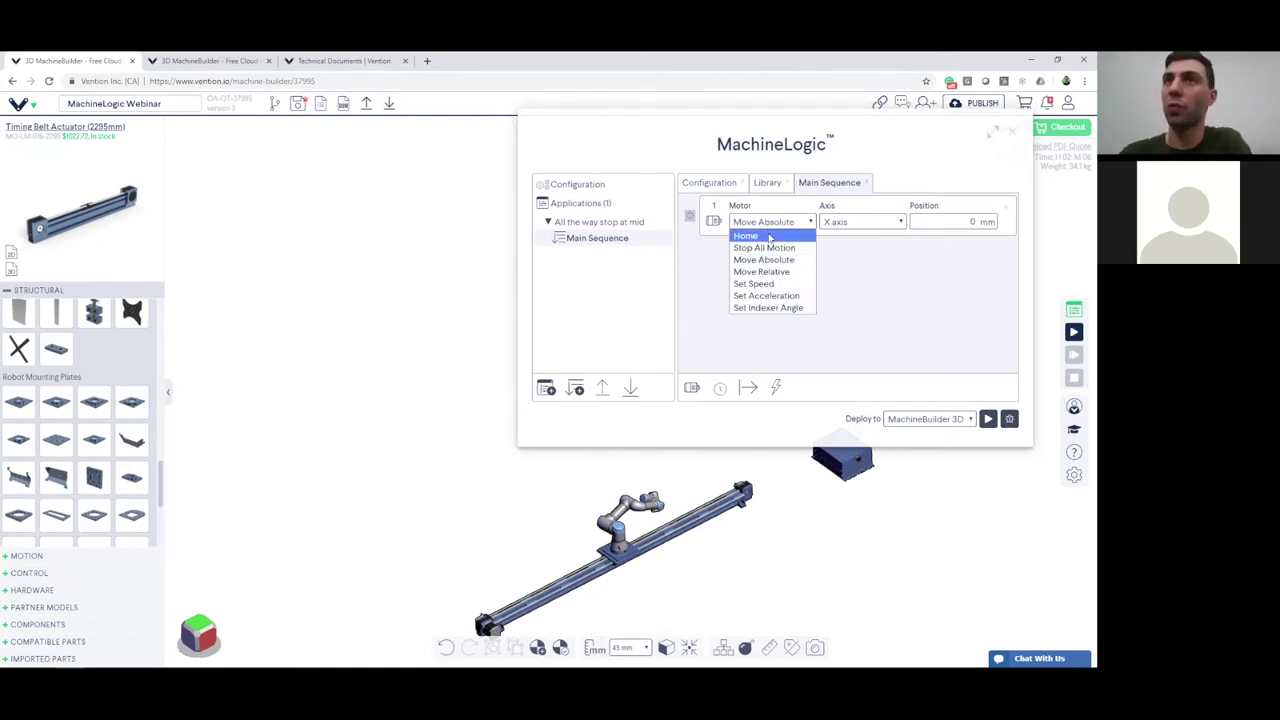
{"action": "left_click", "coordinate": [765, 236]}
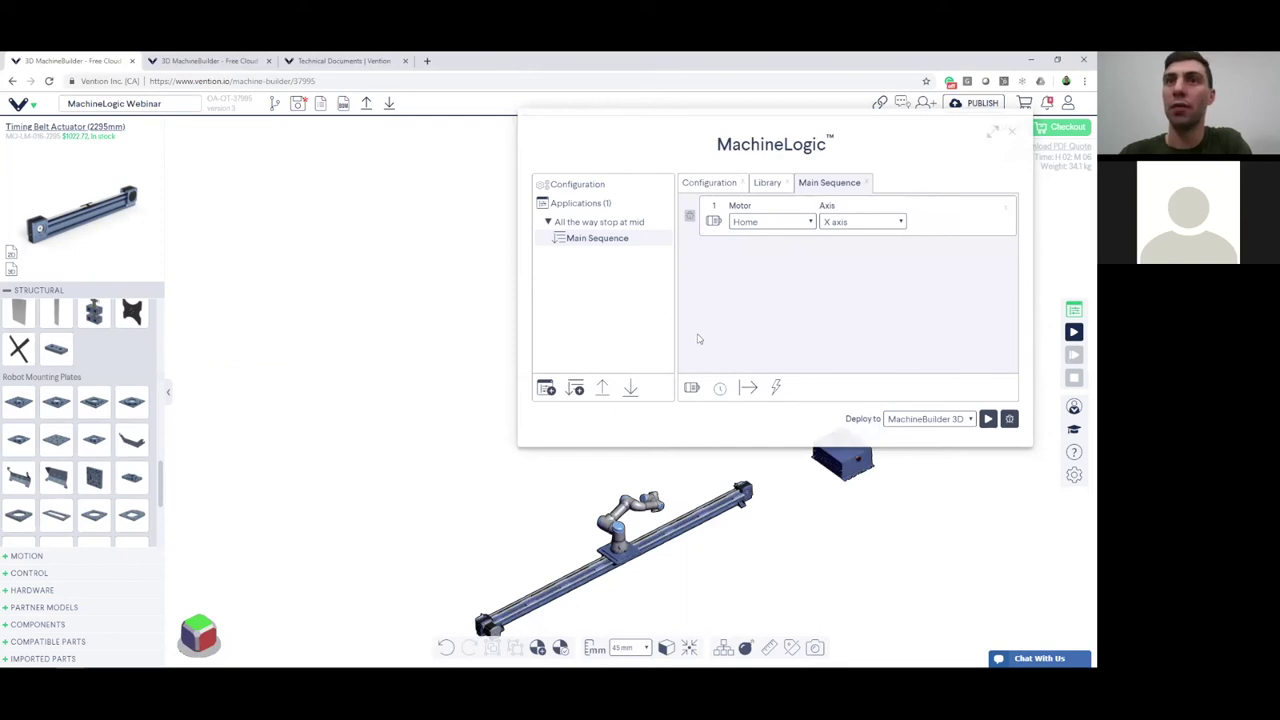
{"action": "left_click", "coordinate": [691, 387]}
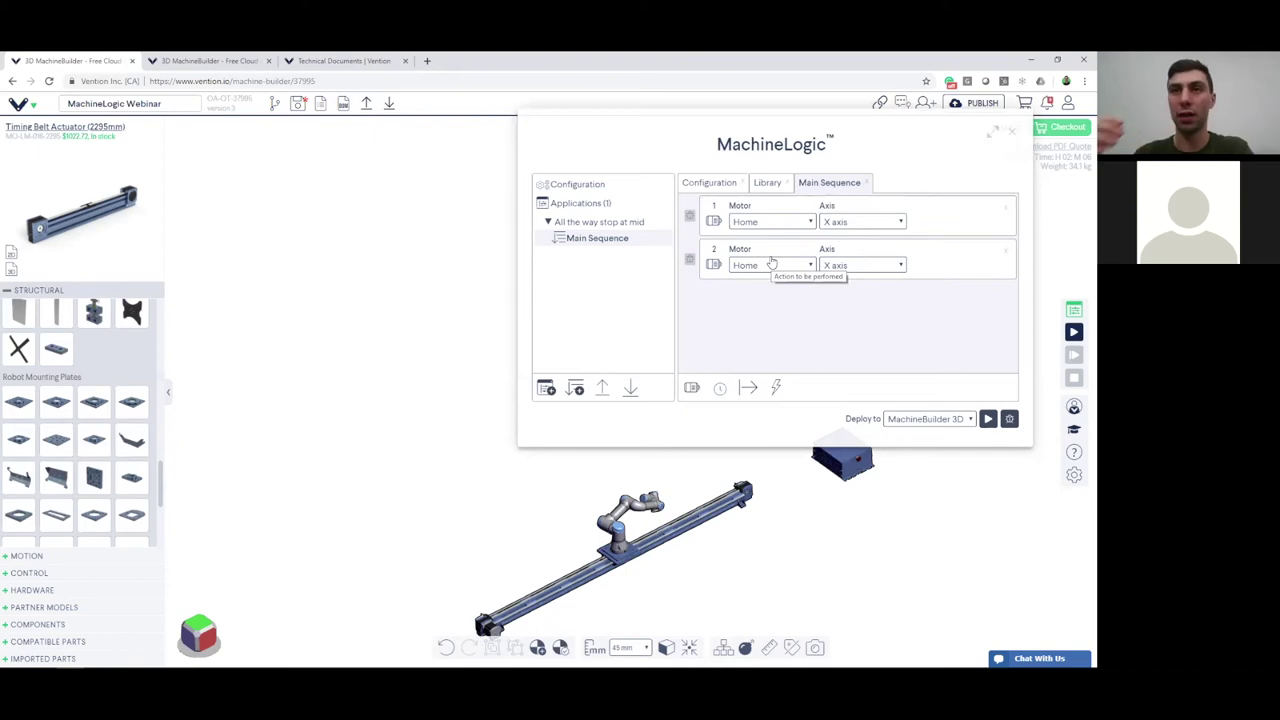
{"action": "left_click", "coordinate": [776, 266]}
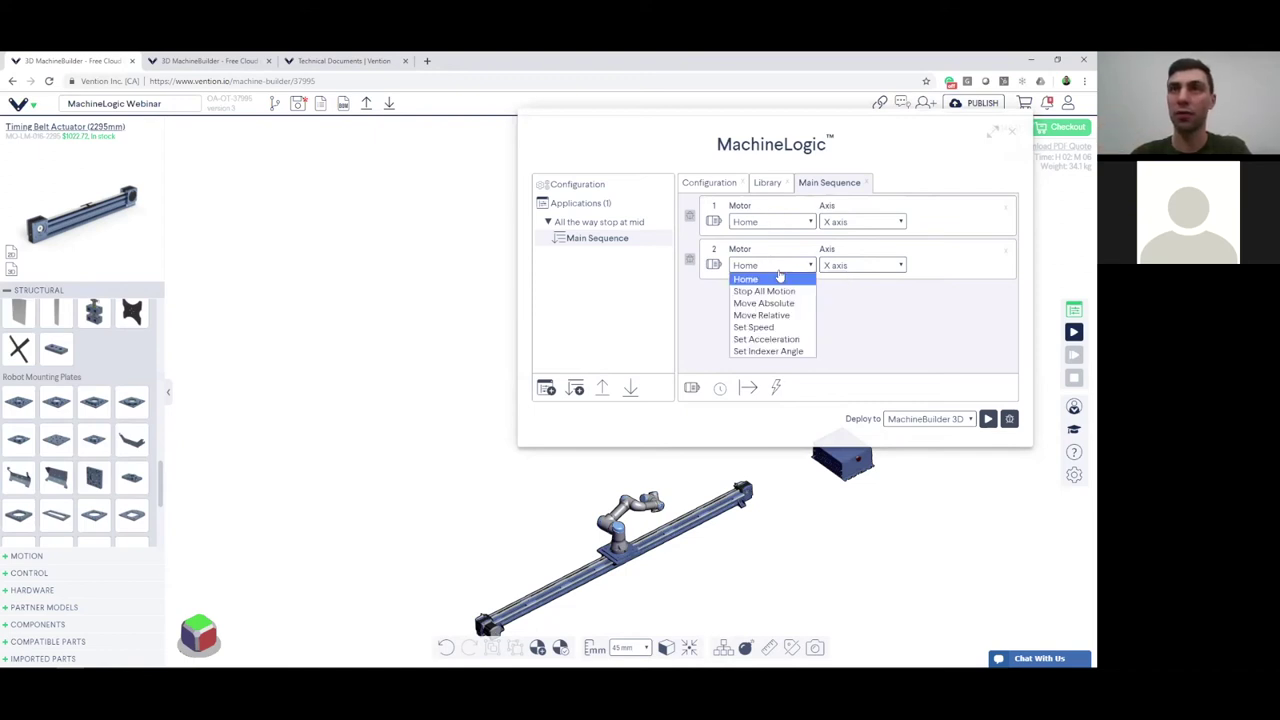
{"action": "left_click", "coordinate": [784, 327]}
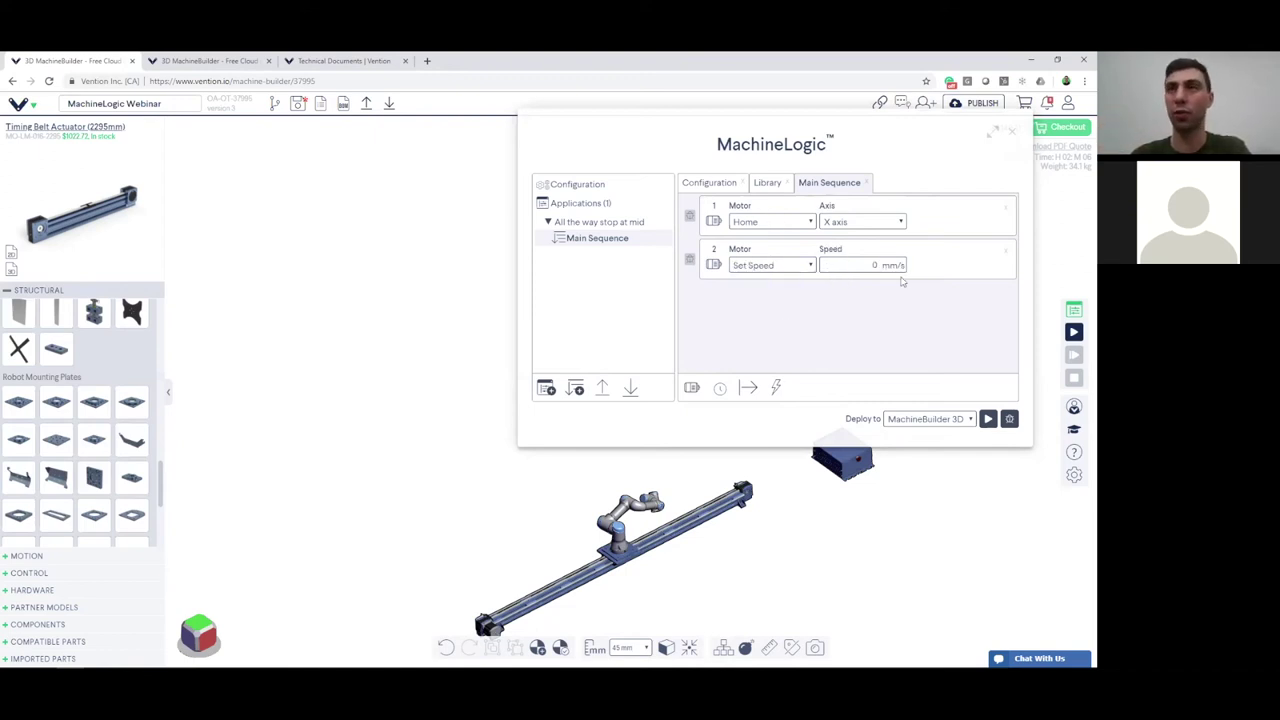
Set the speed of the second motor command to 10000 mm/s.
{"action": "left_click", "coordinate": [858, 265]}
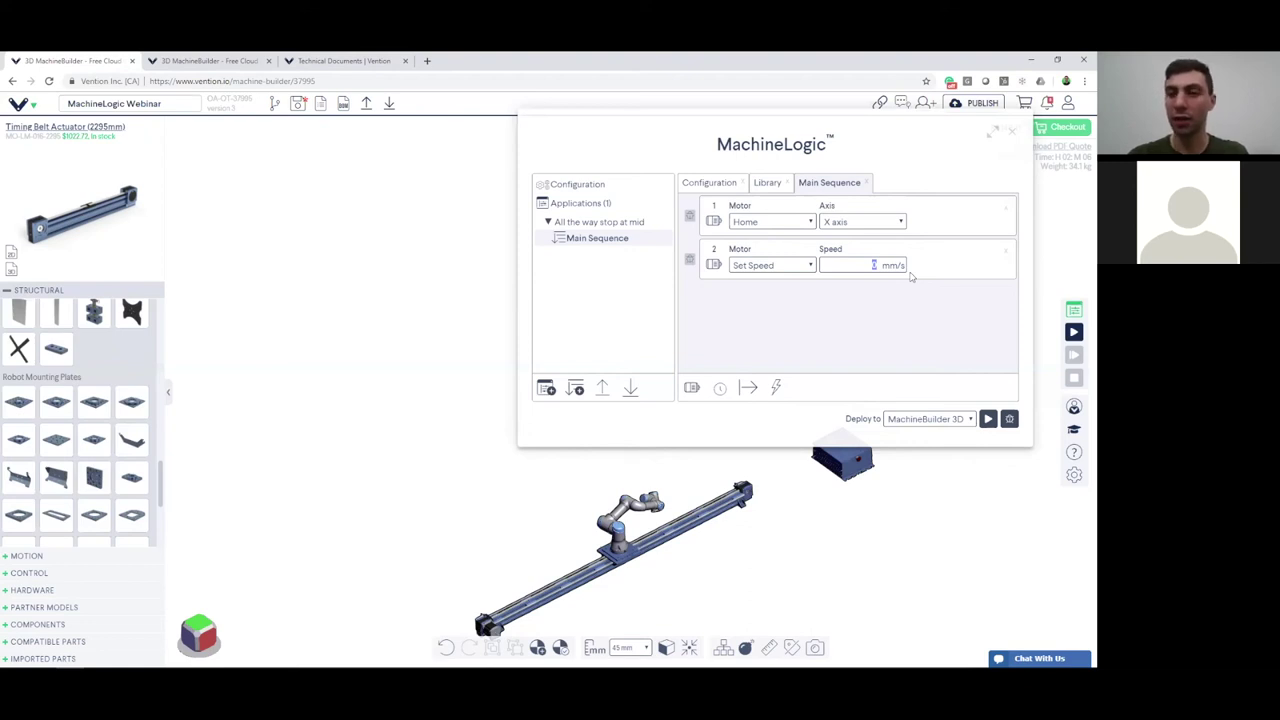
{"action": "type", "text": "100000000"}
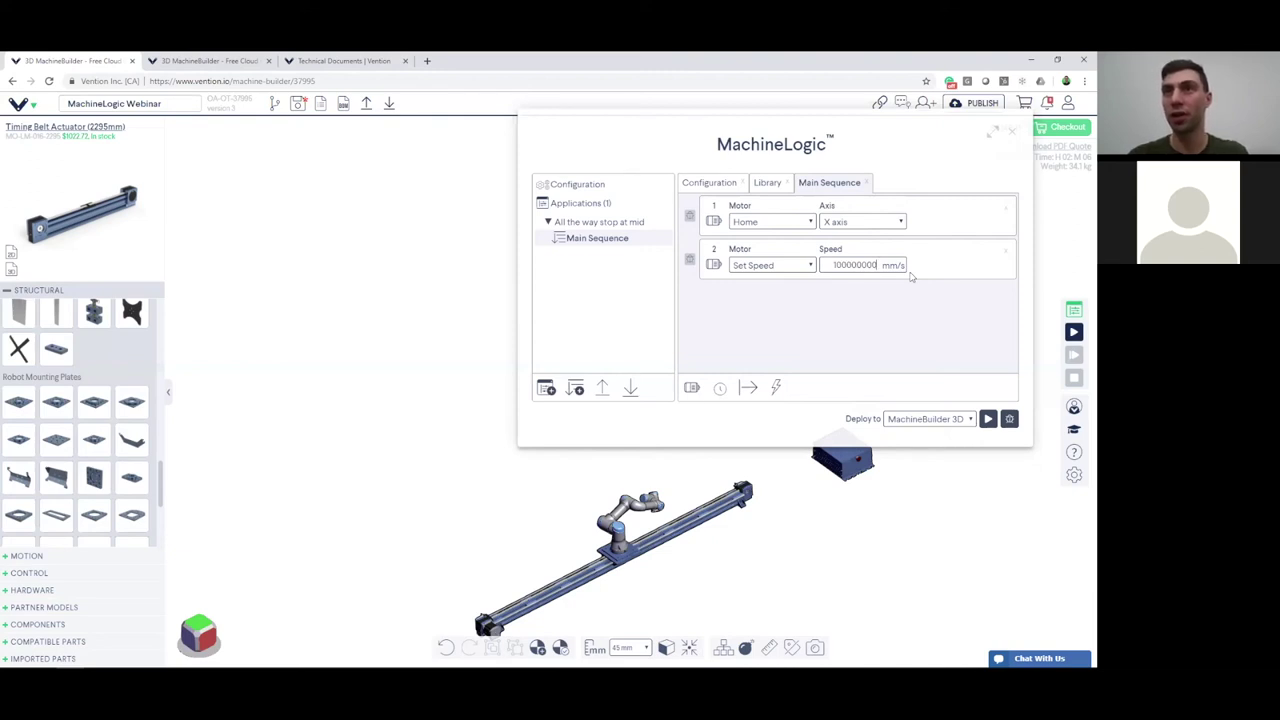
{"action": "key", "text": "BackSpace"}
{"action": "key", "text": "BackSpace"}
{"action": "key", "text": "BackSpace"}
{"action": "key", "text": "BackSpace"}
{"action": "key", "text": "BackSpace"}
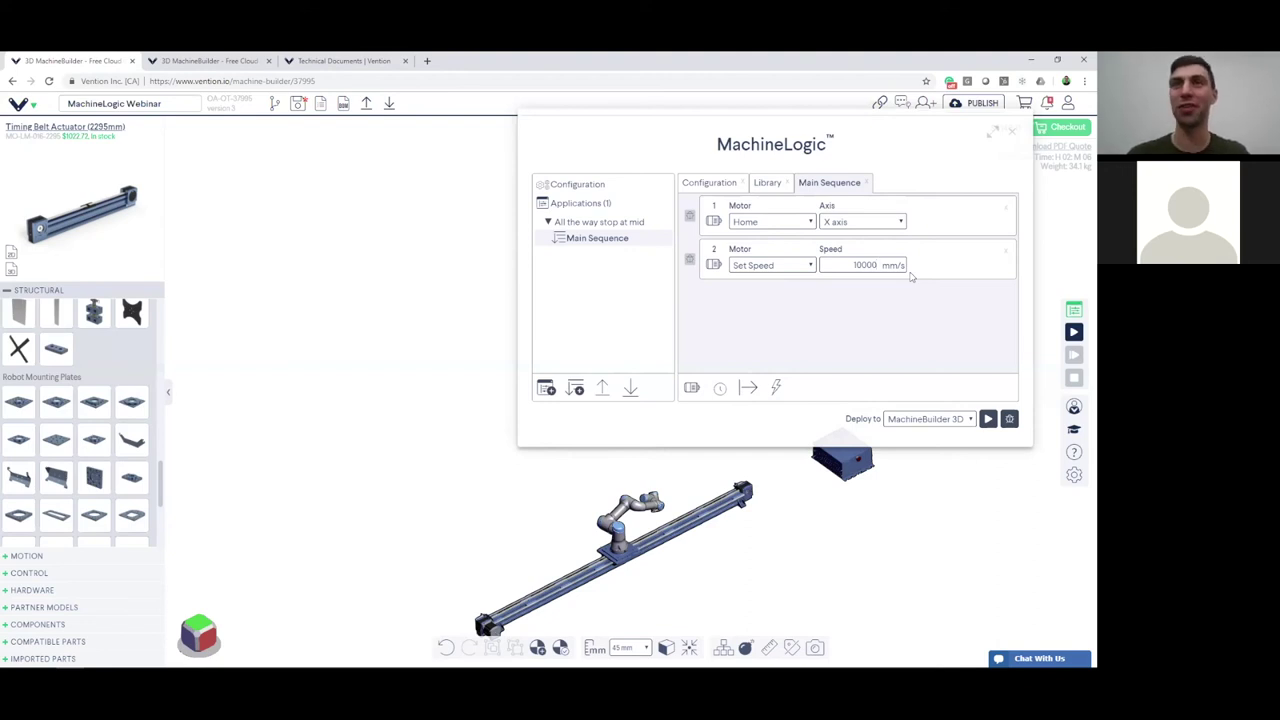
Add a third motor command of type Set Acceleration with a value of 500 mm/s².
{"action": "left_click", "coordinate": [692, 388]}
{"action": "left_click", "coordinate": [768, 307]}
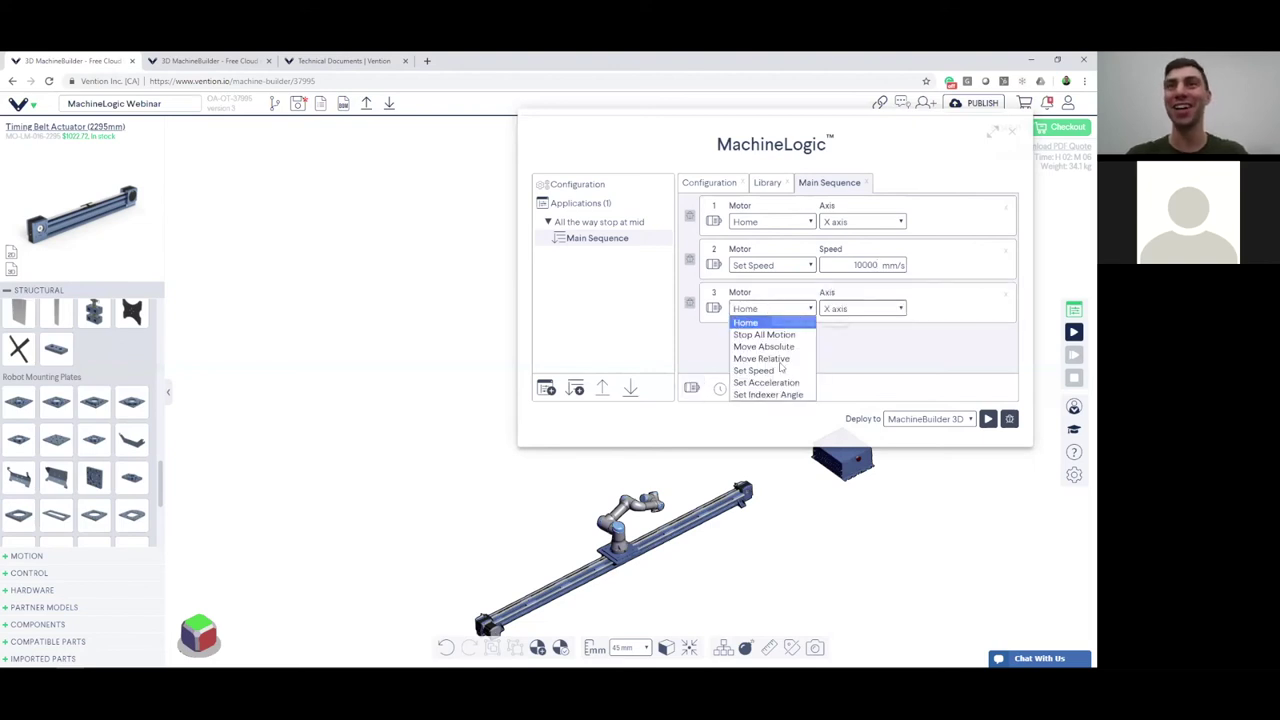
{"action": "key", "text": "Return"}
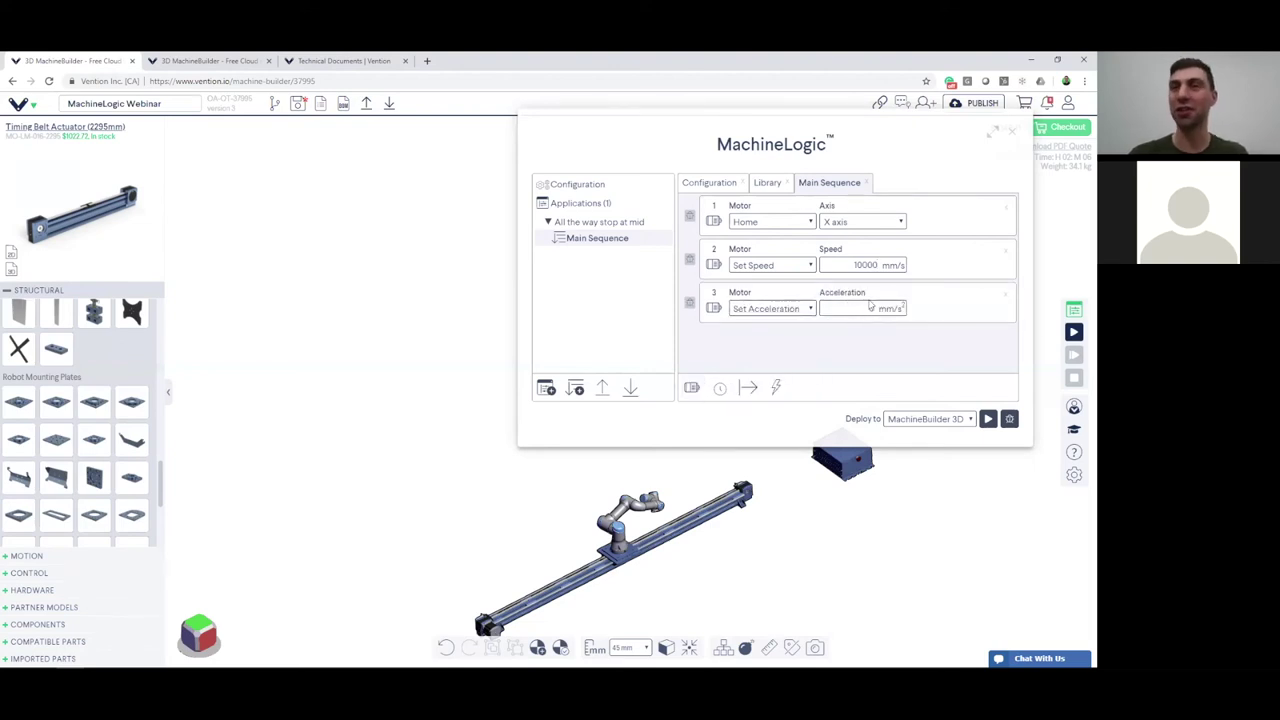
{"action": "double_click", "coordinate": [868, 308]}
{"action": "key", "text": "BackSpace"}
{"action": "type", "text": "500"}
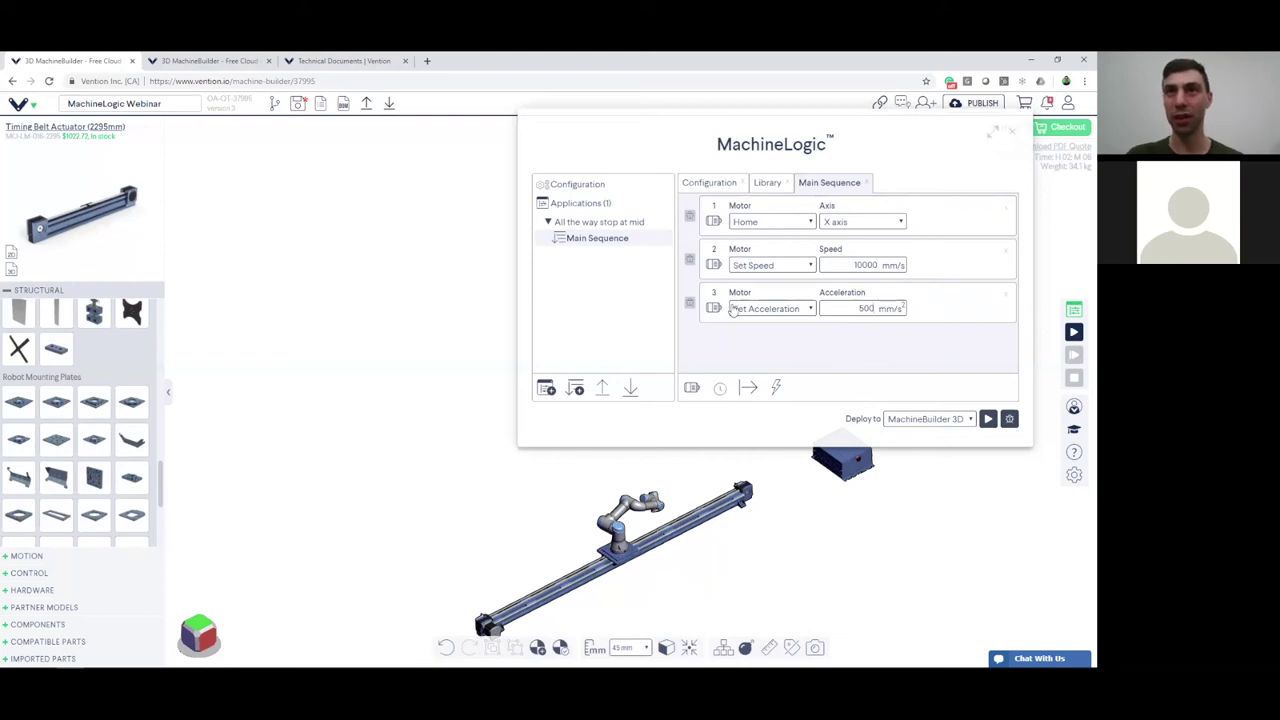
Add a fourth motor command that moves the X axis to an absolute position of 2050 mm.
{"action": "left_click", "coordinate": [692, 387]}
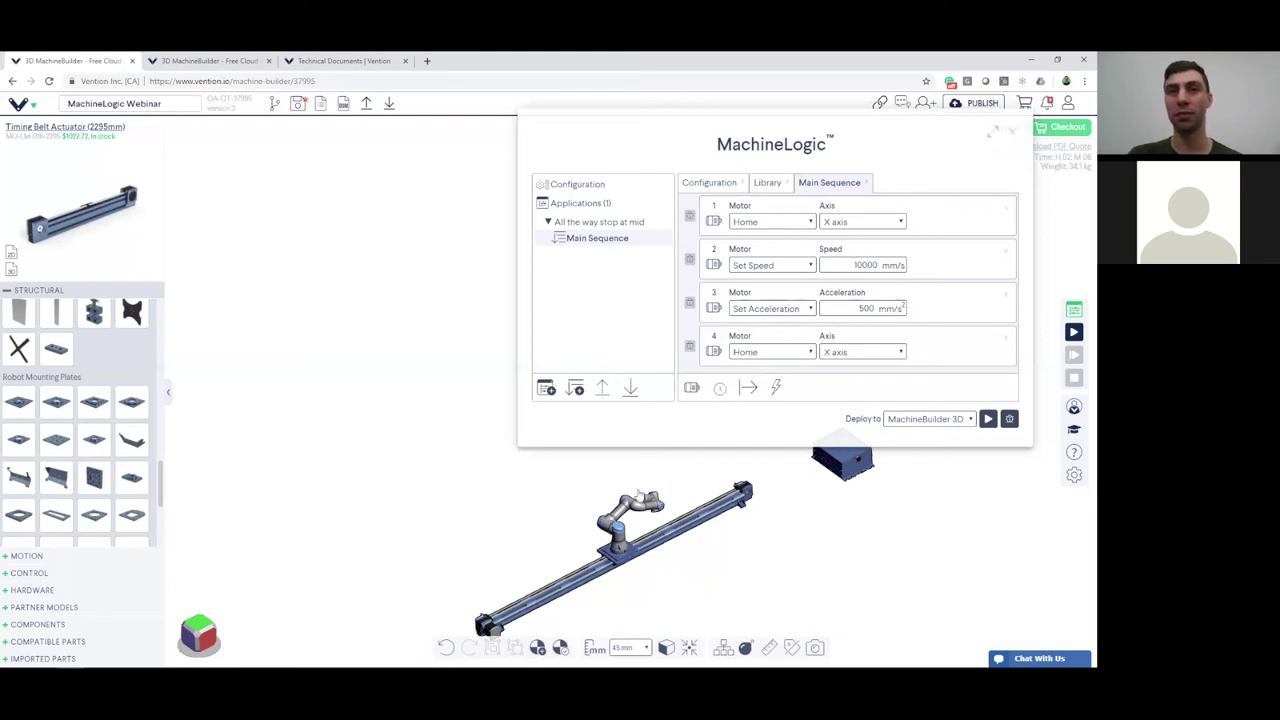
{"action": "left_click", "coordinate": [762, 354]}
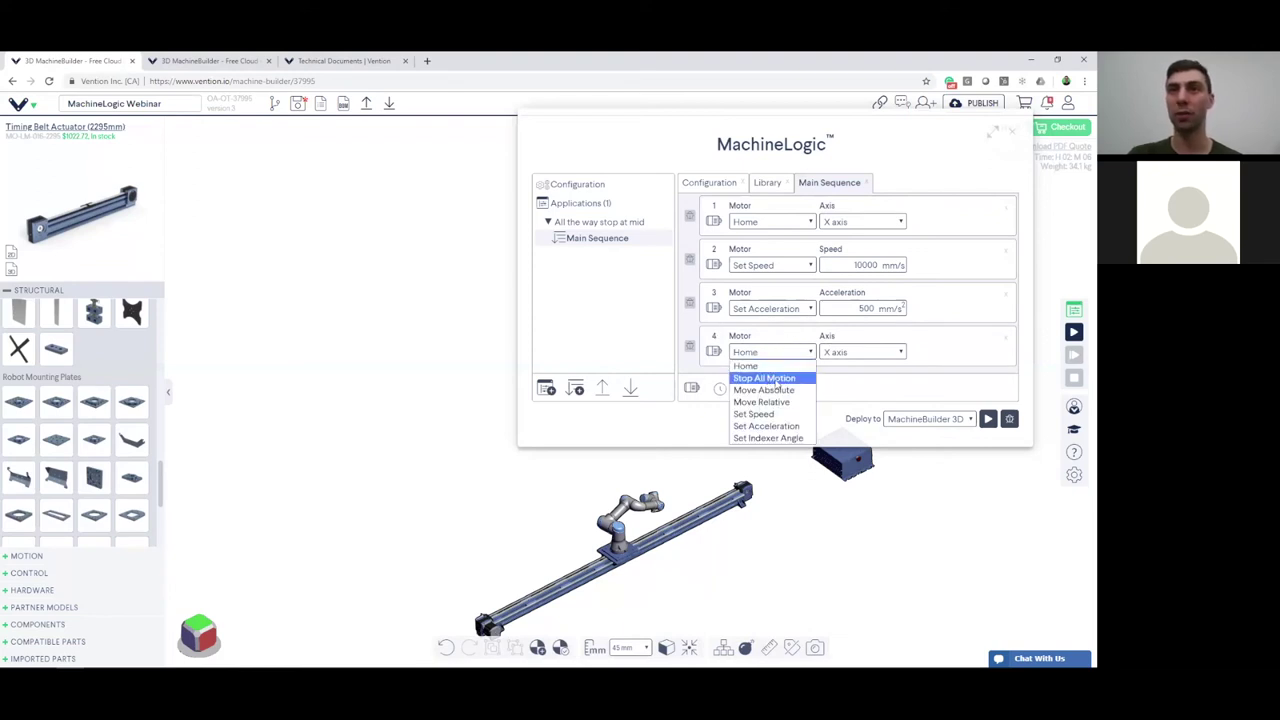
{"action": "left_click", "coordinate": [770, 390]}
{"action": "left_click", "coordinate": [873, 356]}
{"action": "left_click", "coordinate": [873, 365]}
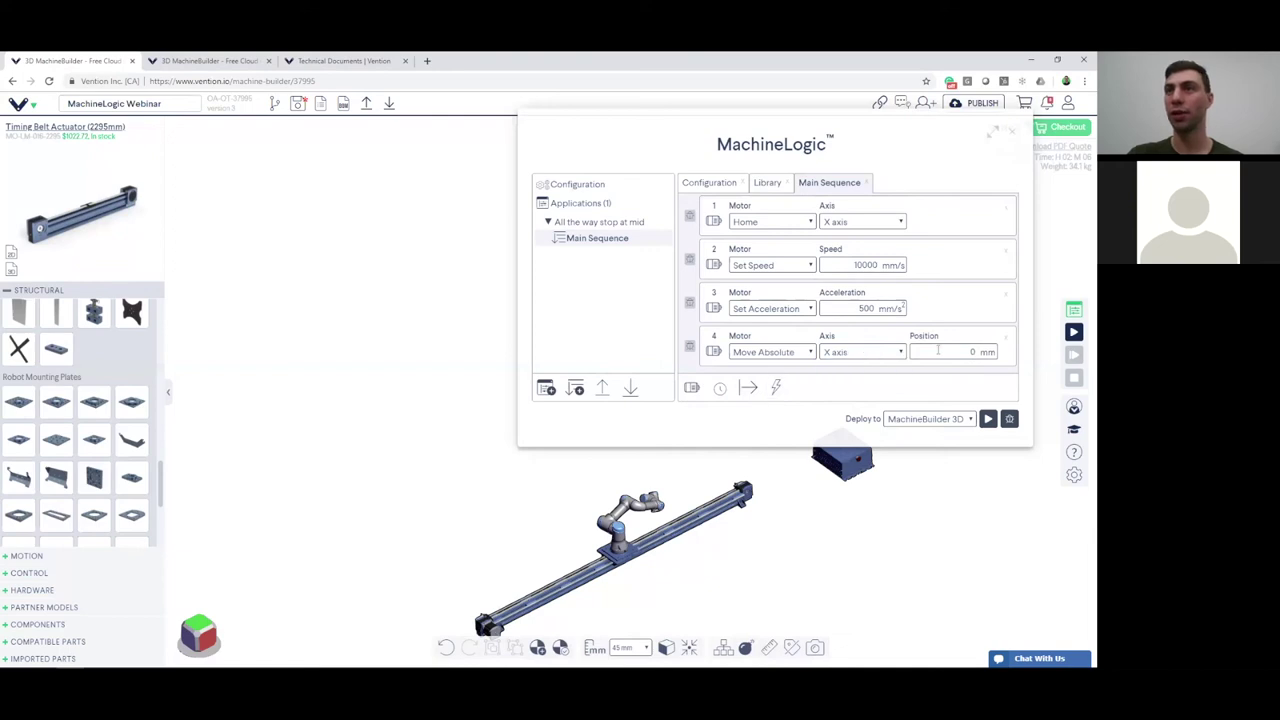
{"action": "left_click", "coordinate": [937, 352]}
{"action": "type", "text": "2050"}
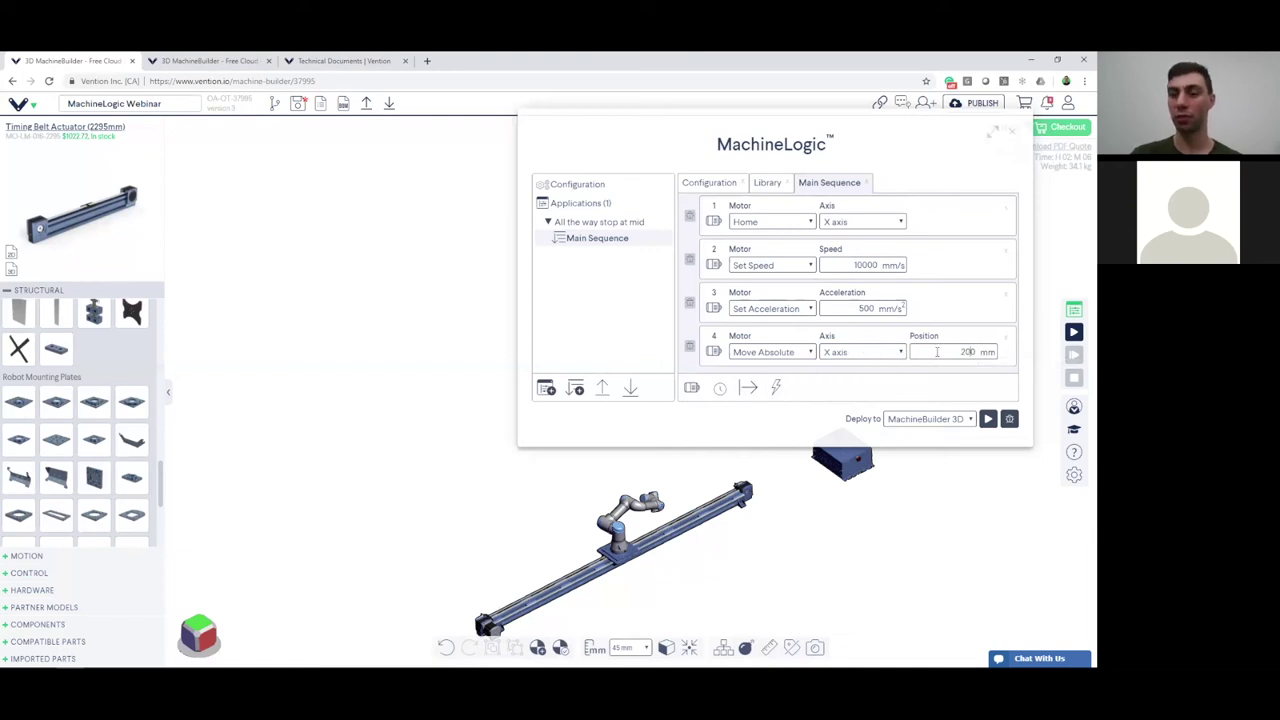
Add a fifth motor command that moves the X axis to the midpoint at an absolute position of 1025 mm.
{"action": "left_click", "coordinate": [691, 388]}
{"action": "left_click", "coordinate": [790, 357]}
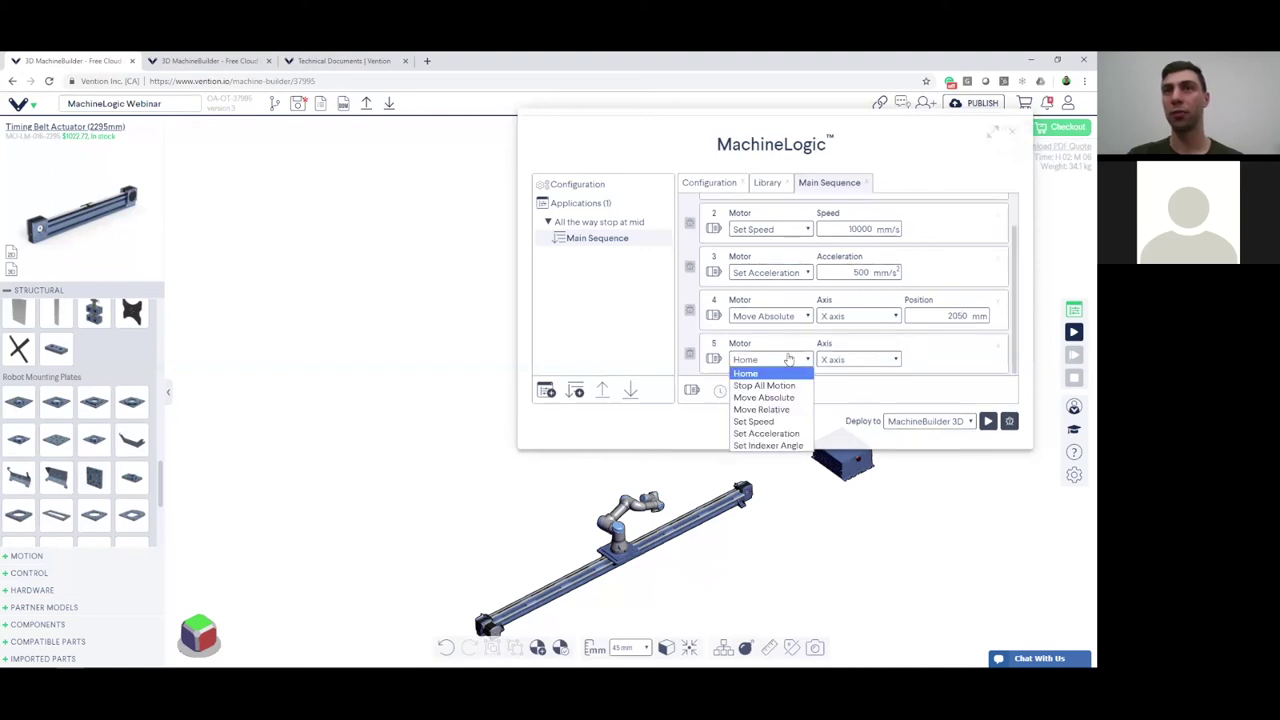
{"action": "left_click", "coordinate": [786, 400]}
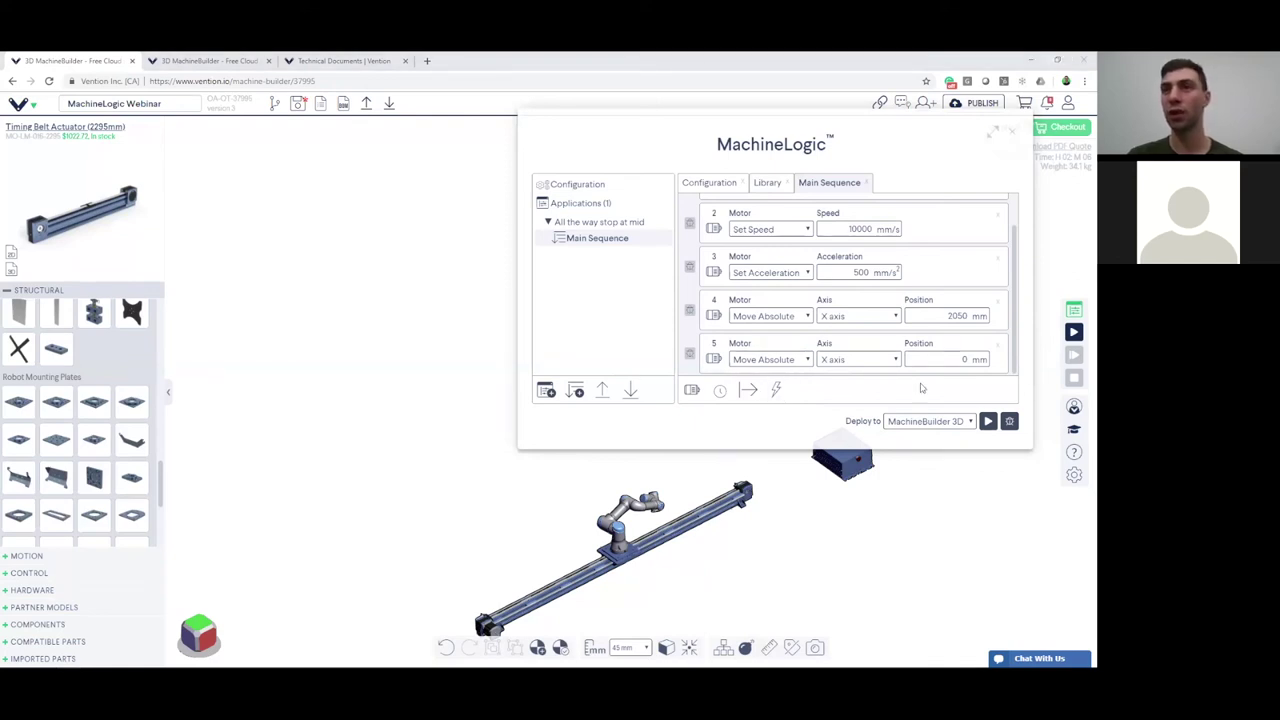
{"action": "type", "text": "25"}
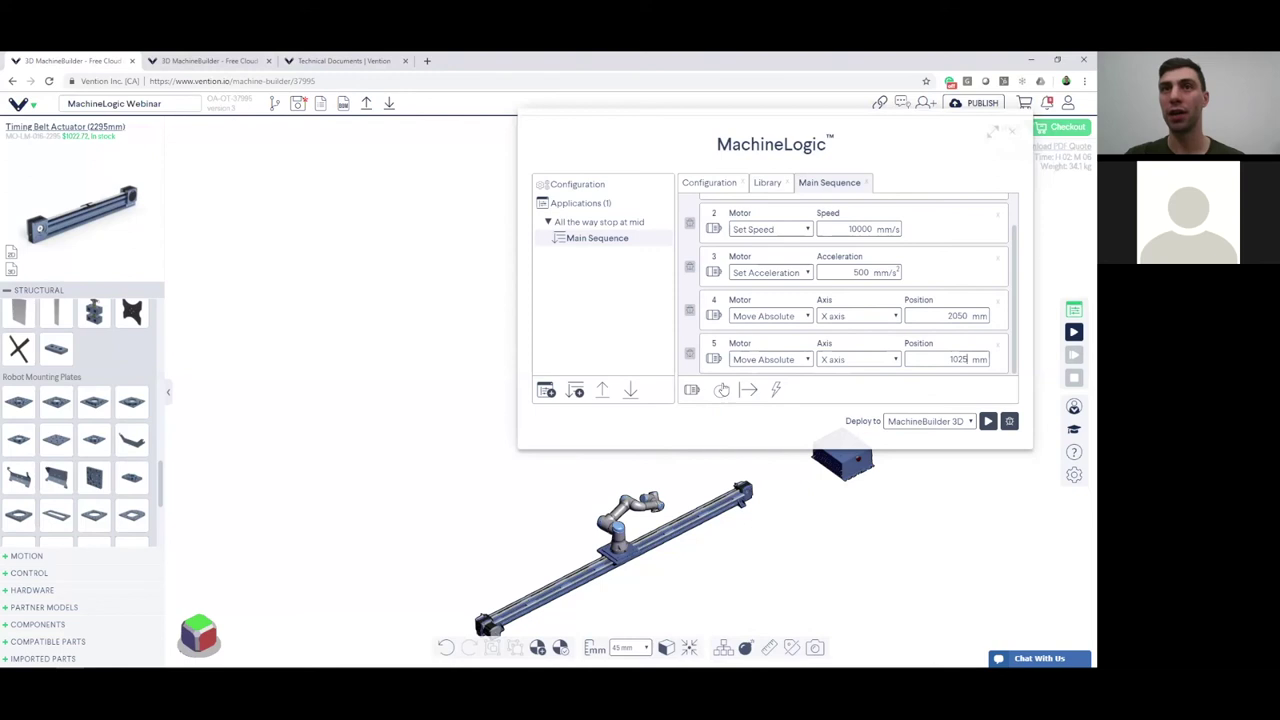
Add a sixth motor command of type Move Absolute that returns the X axis to 0 mm.
{"action": "left_click", "coordinate": [691, 389]}
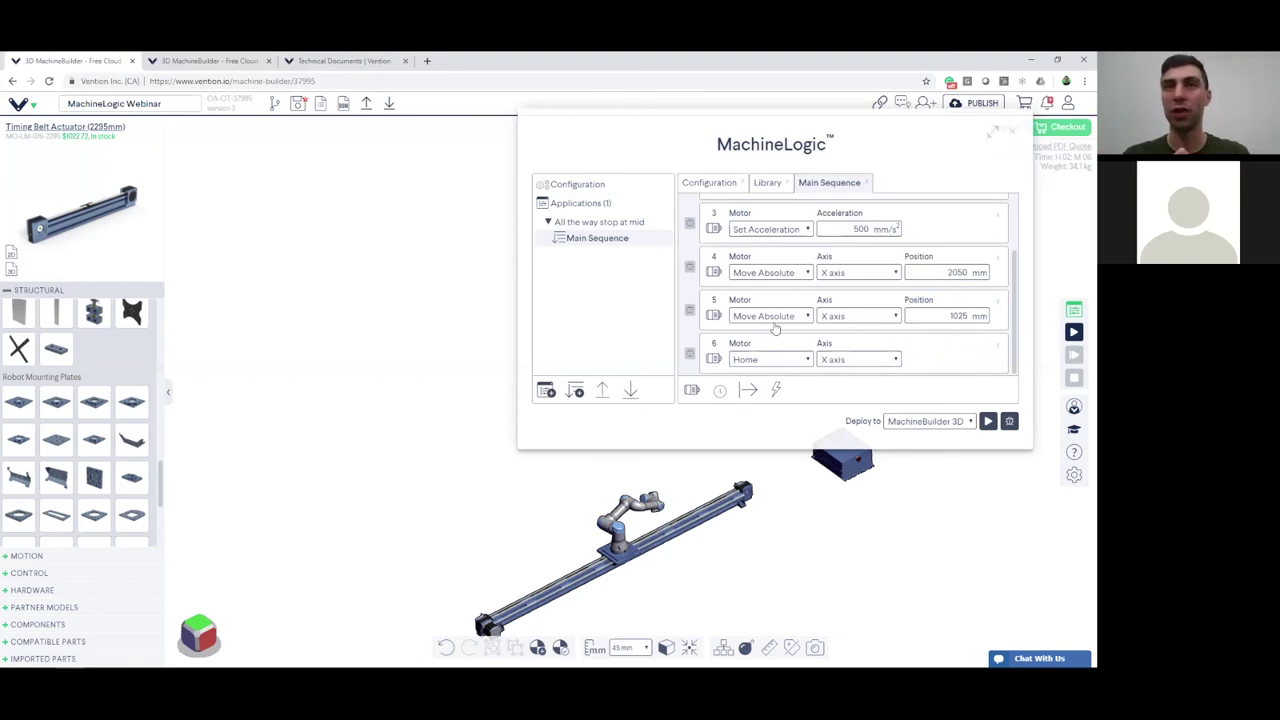
{"action": "left_click", "coordinate": [784, 359]}
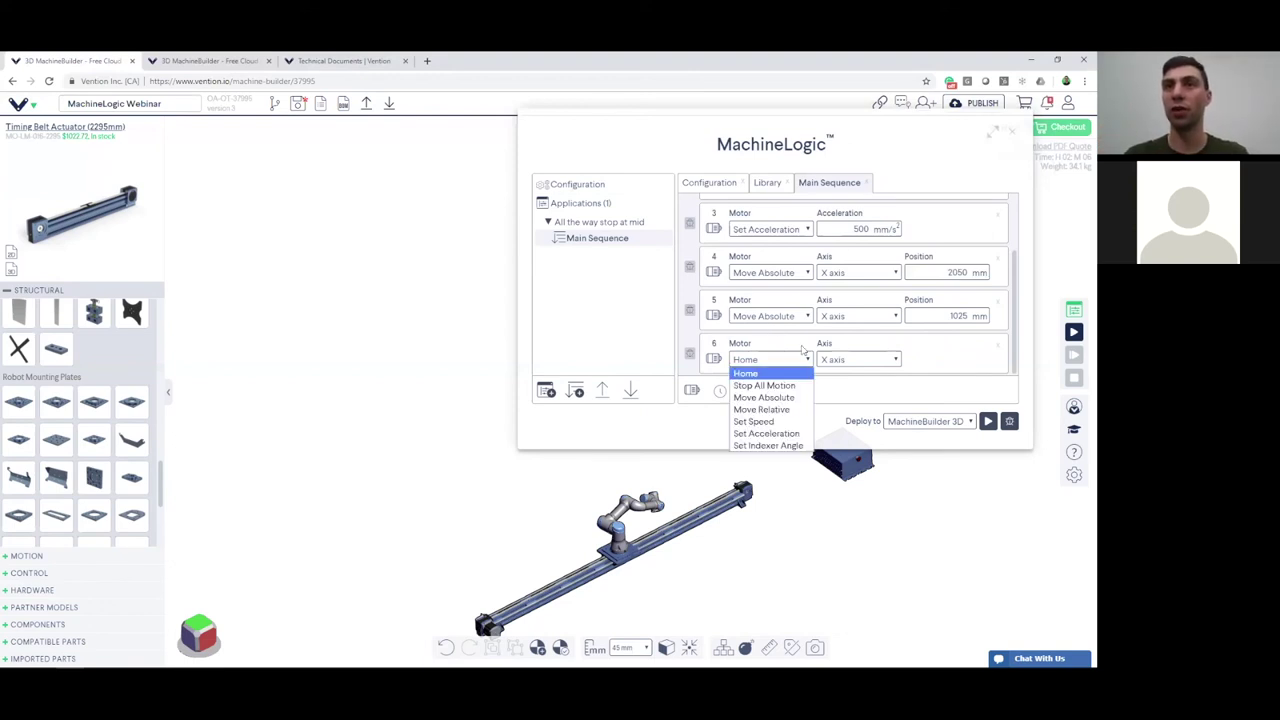
{"action": "left_click", "coordinate": [792, 397]}
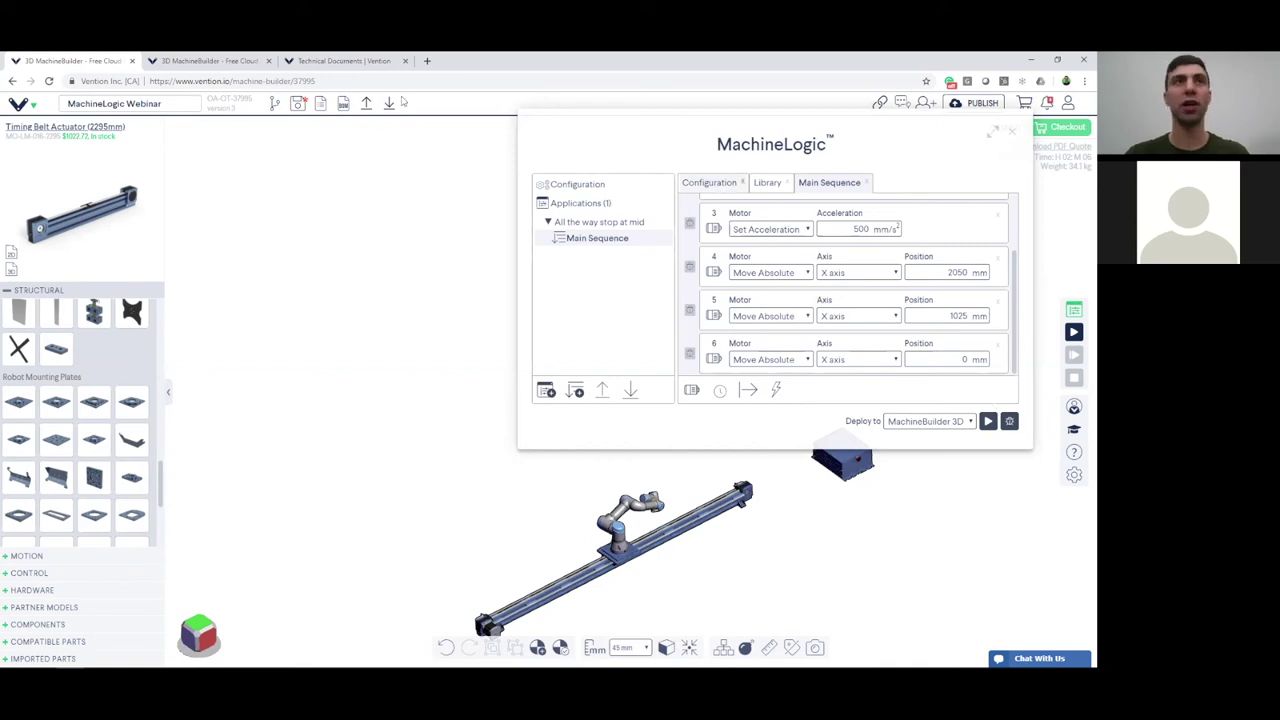
Save the design and run Main Sequence in the MachineBuilder 3D simulation, with the MachineLogic window moved aside.
{"action": "left_click", "coordinate": [298, 104]}
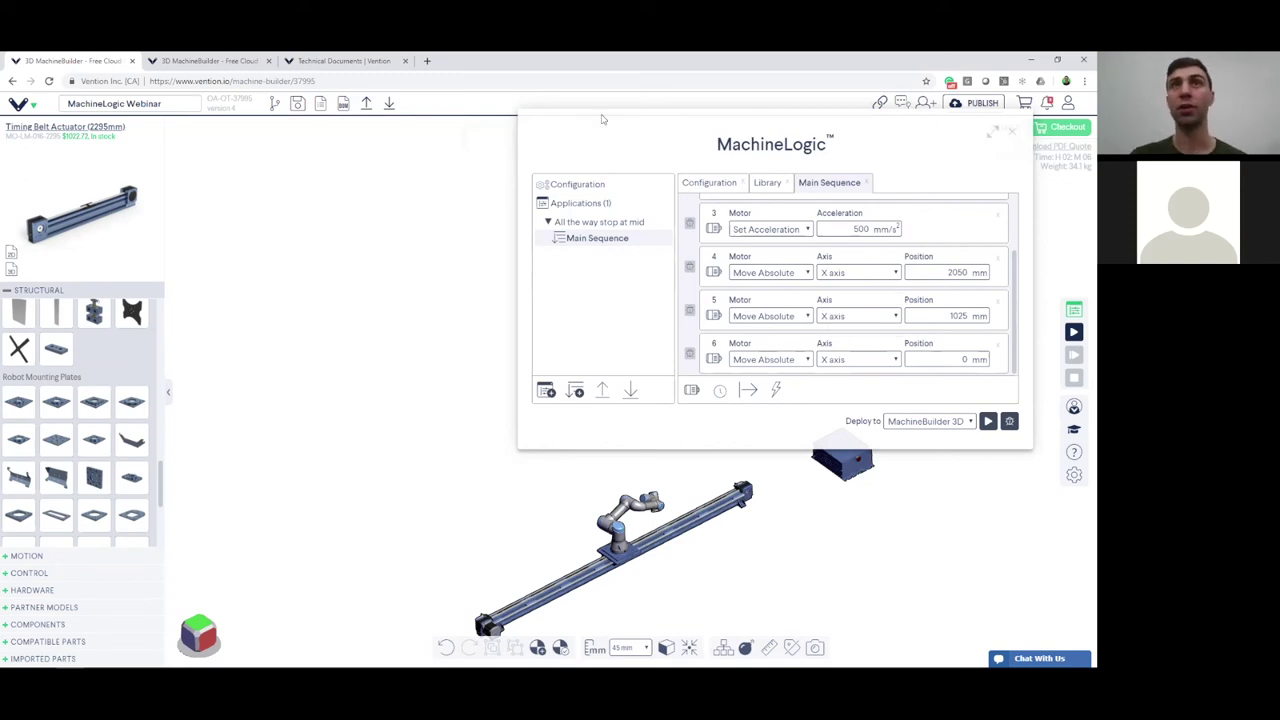
{"action": "left_click_drag", "start_coordinate": [693, 143], "coordinate": [584, 172]}
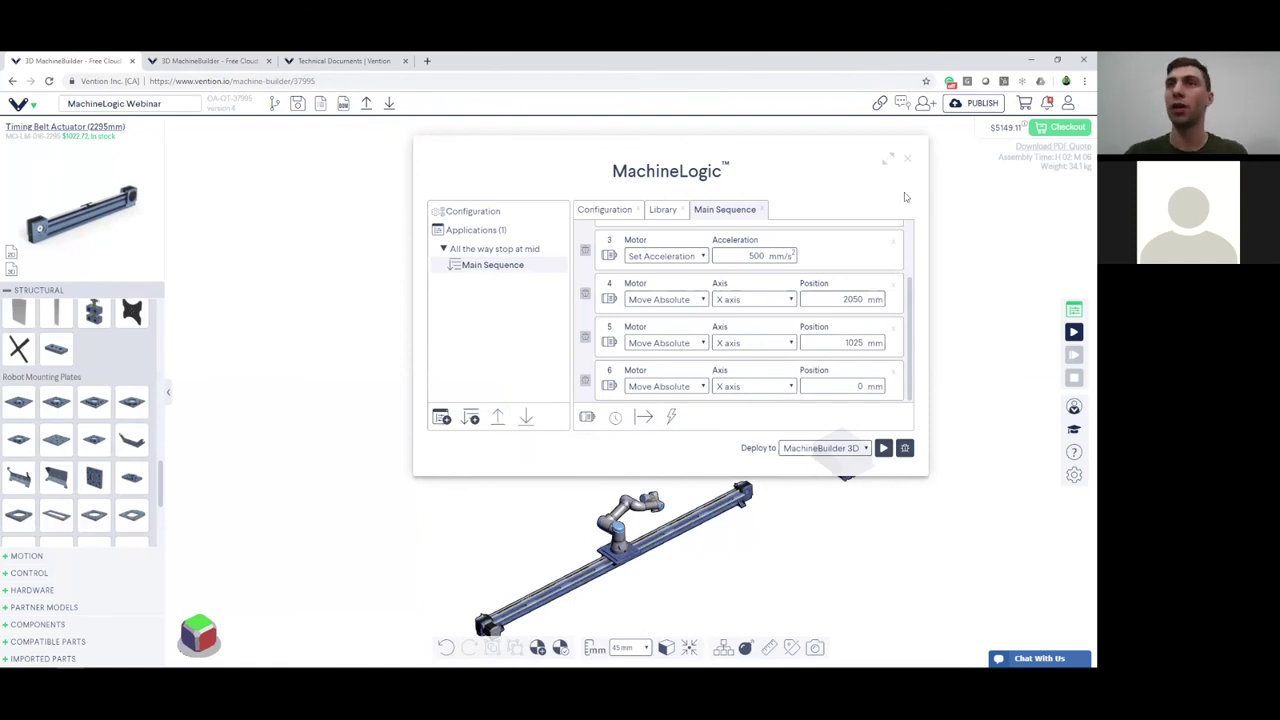
{"action": "left_click", "coordinate": [885, 448]}
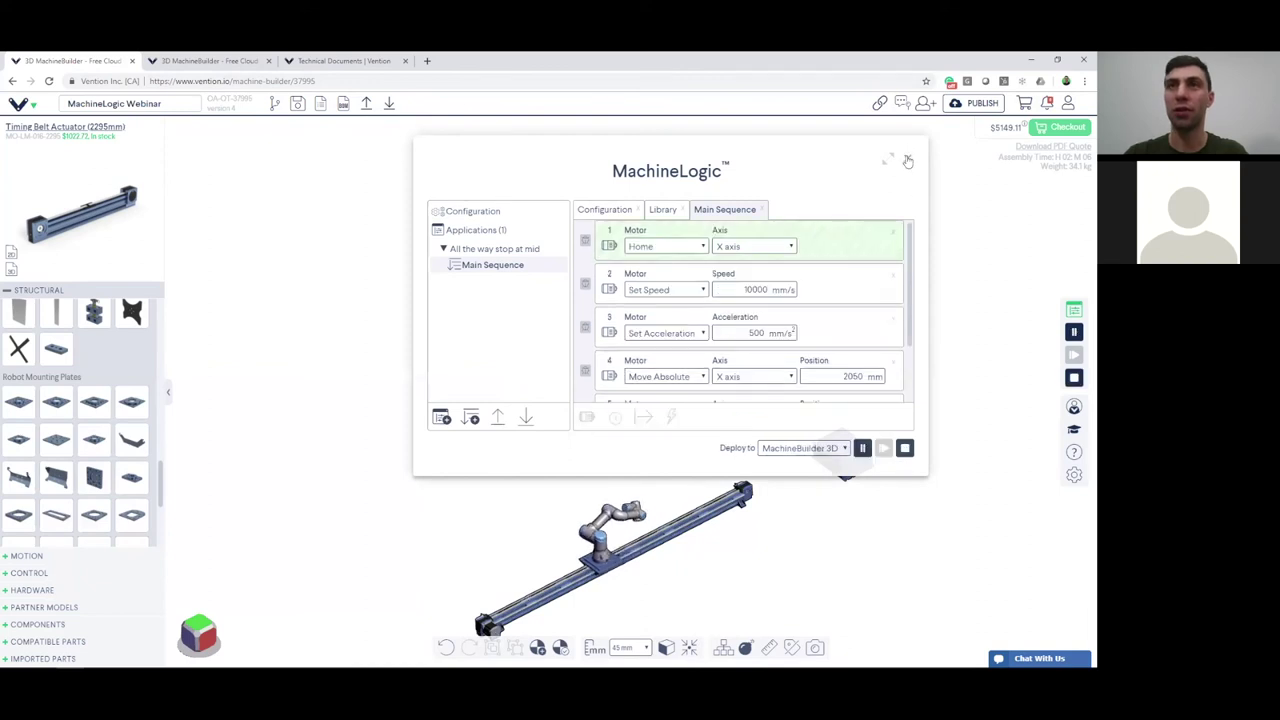
Close the MachineLogic window and rerun the simulation, watching the robot arm travel along the timing belt actuator.
{"action": "left_click", "coordinate": [908, 161]}
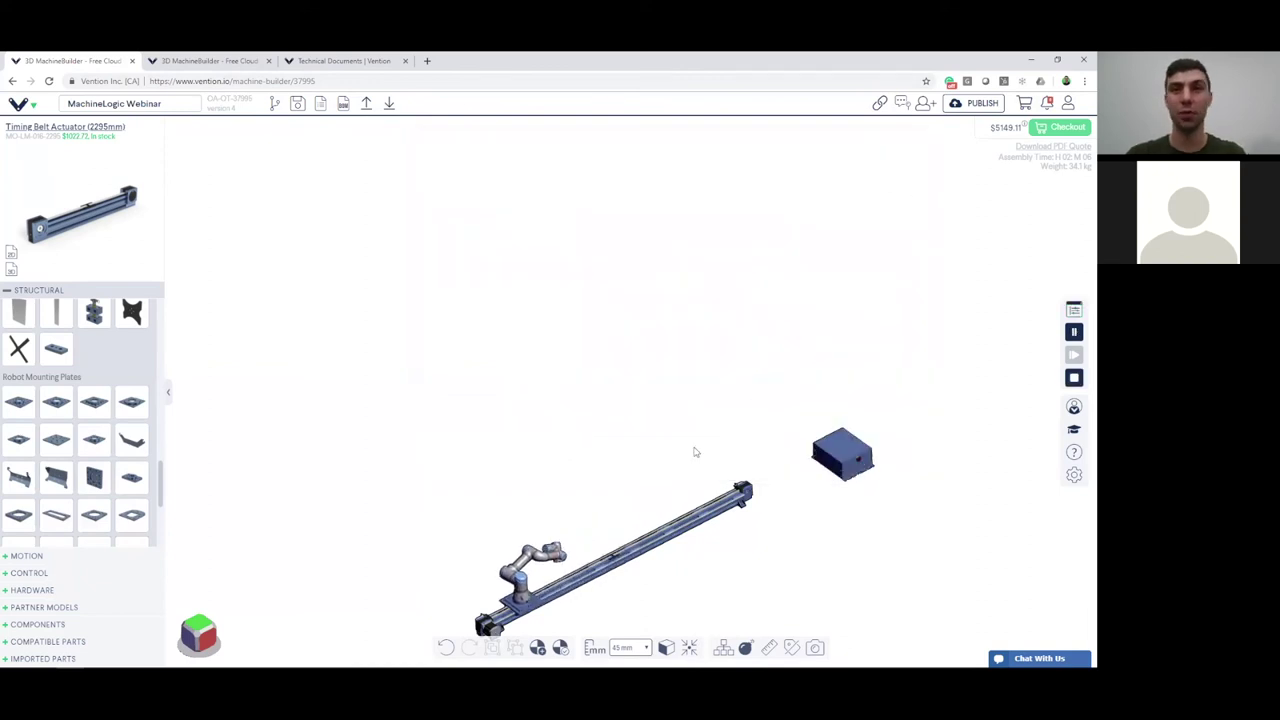
{"action": "right_click_drag", "start_coordinate": [694, 451], "coordinate": [718, 376]}
{"action": "scroll", "coordinate": [589, 514], "scroll_direction": "up", "scroll_amount": 3}
{"action": "right_click_drag", "start_coordinate": [589, 514], "coordinate": [591, 437]}
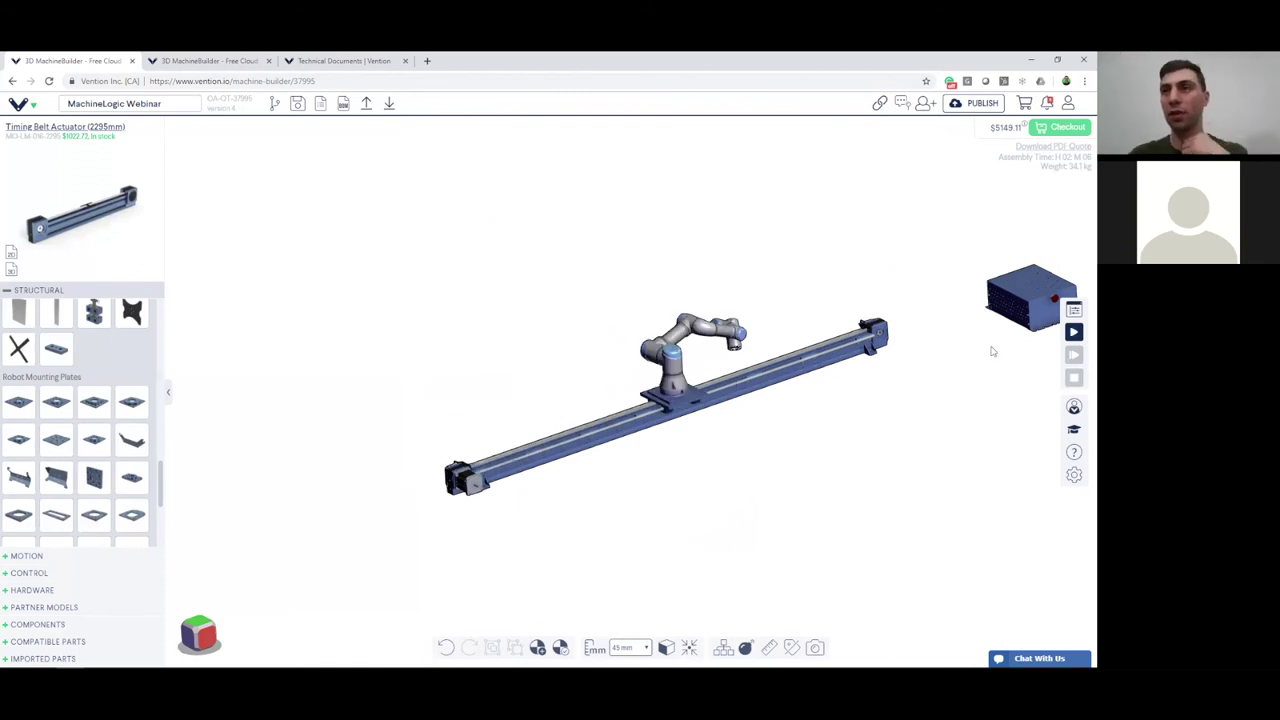
{"action": "left_click", "coordinate": [1073, 332]}
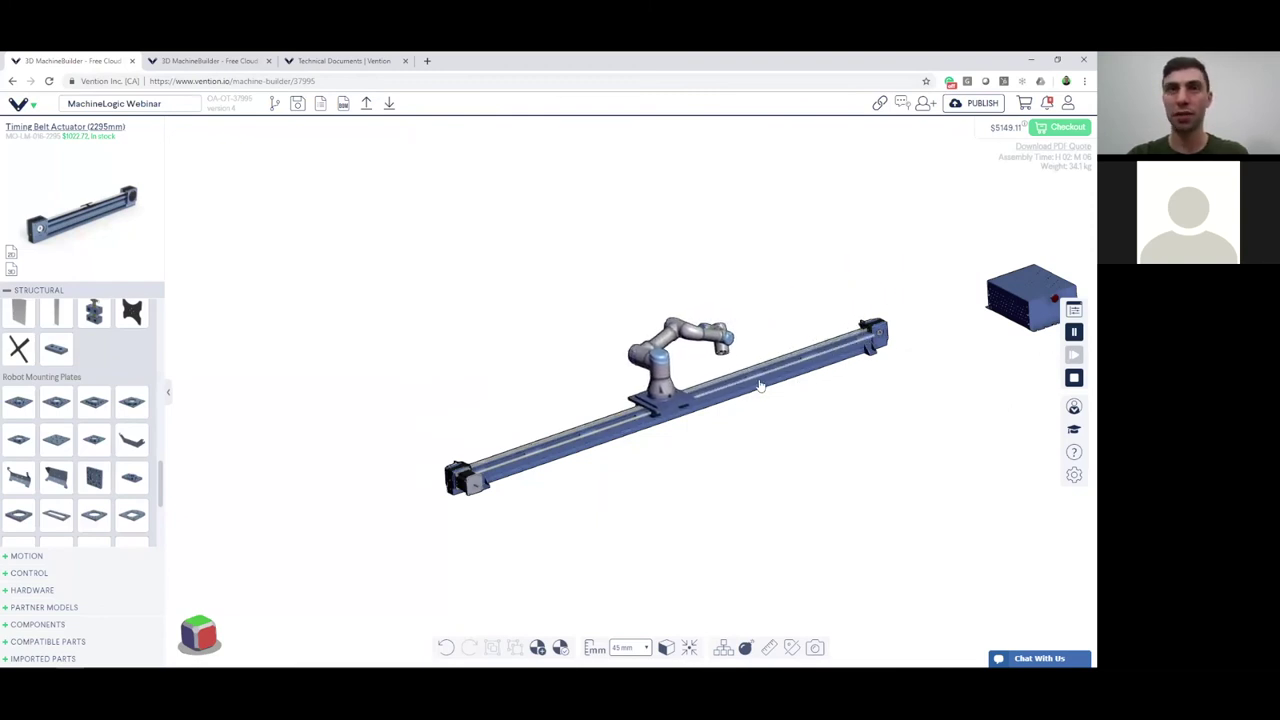
{"action": "scroll", "coordinate": [564, 494], "scroll_direction": "up", "scroll_amount": 3}
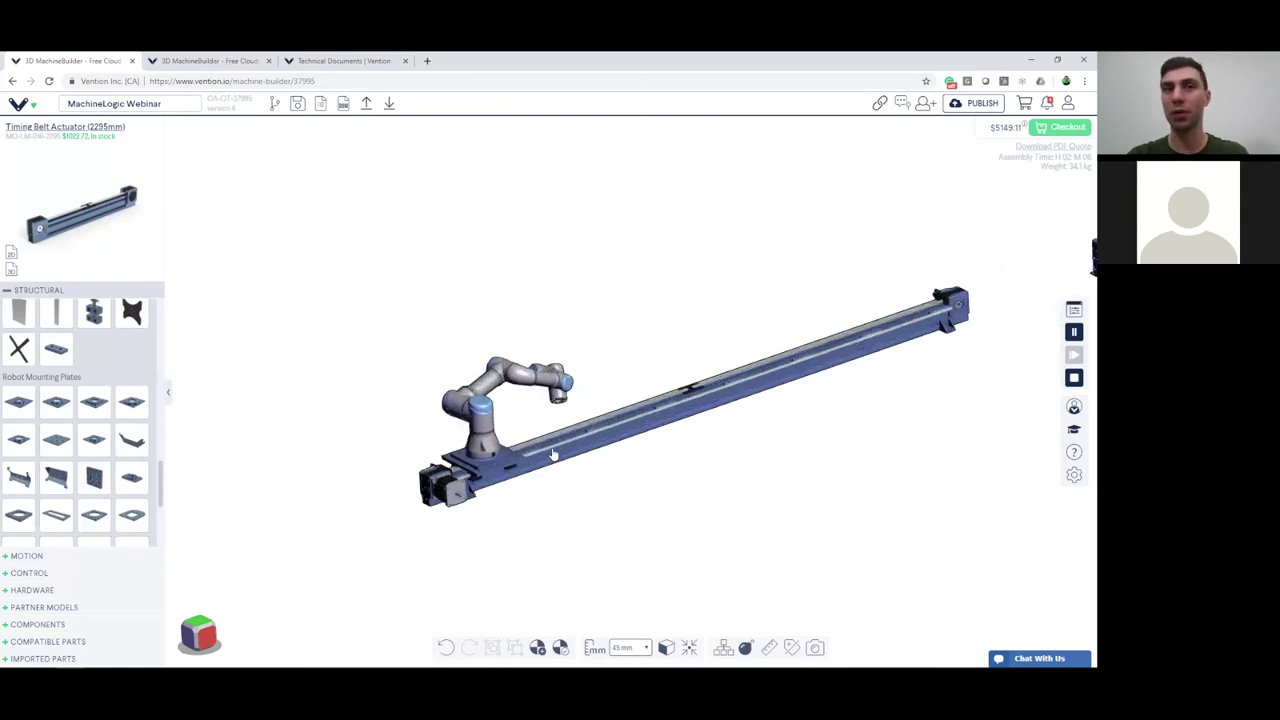
{"action": "left_click_drag", "start_coordinate": [564, 494], "coordinate": [586, 480]}
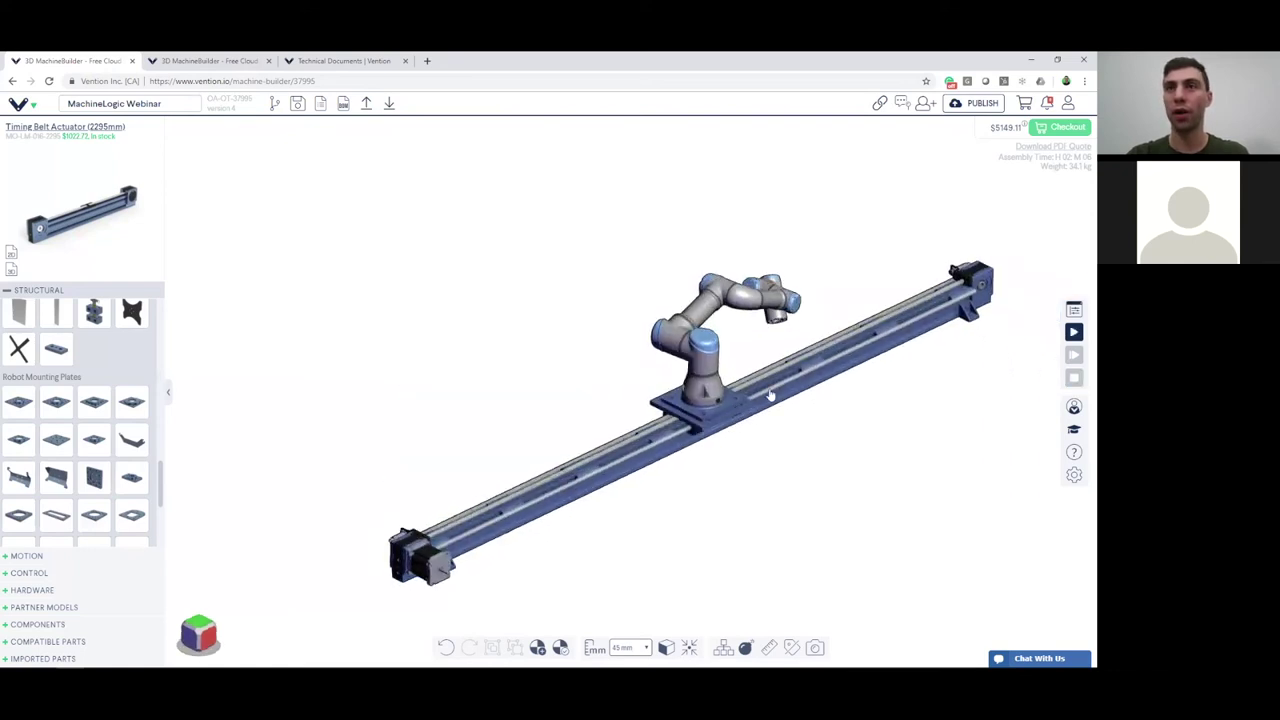
{"action": "right_click_drag", "start_coordinate": [769, 397], "coordinate": [734, 432]}
{"action": "left_click_drag", "start_coordinate": [737, 414], "coordinate": [773, 400]}
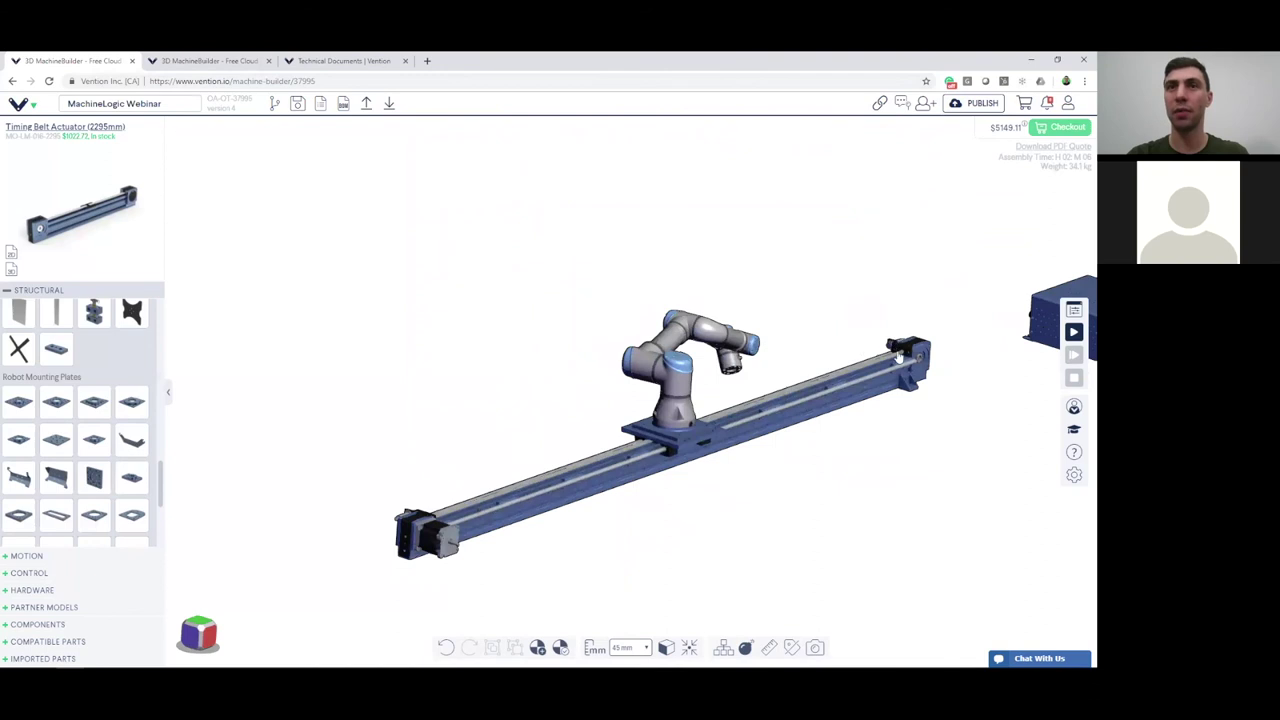
Inspect the end stop mounted at the actuator's far end, opposite the motor.
{"action": "scroll", "coordinate": [898, 357], "scroll_direction": "up", "scroll_amount": 2}
{"action": "scroll", "coordinate": [910, 390], "scroll_direction": "up", "scroll_amount": 4}
{"action": "right_click_drag", "start_coordinate": [900, 365], "coordinate": [783, 432]}
{"action": "scroll", "coordinate": [732, 438], "scroll_direction": "down", "scroll_amount": 2}
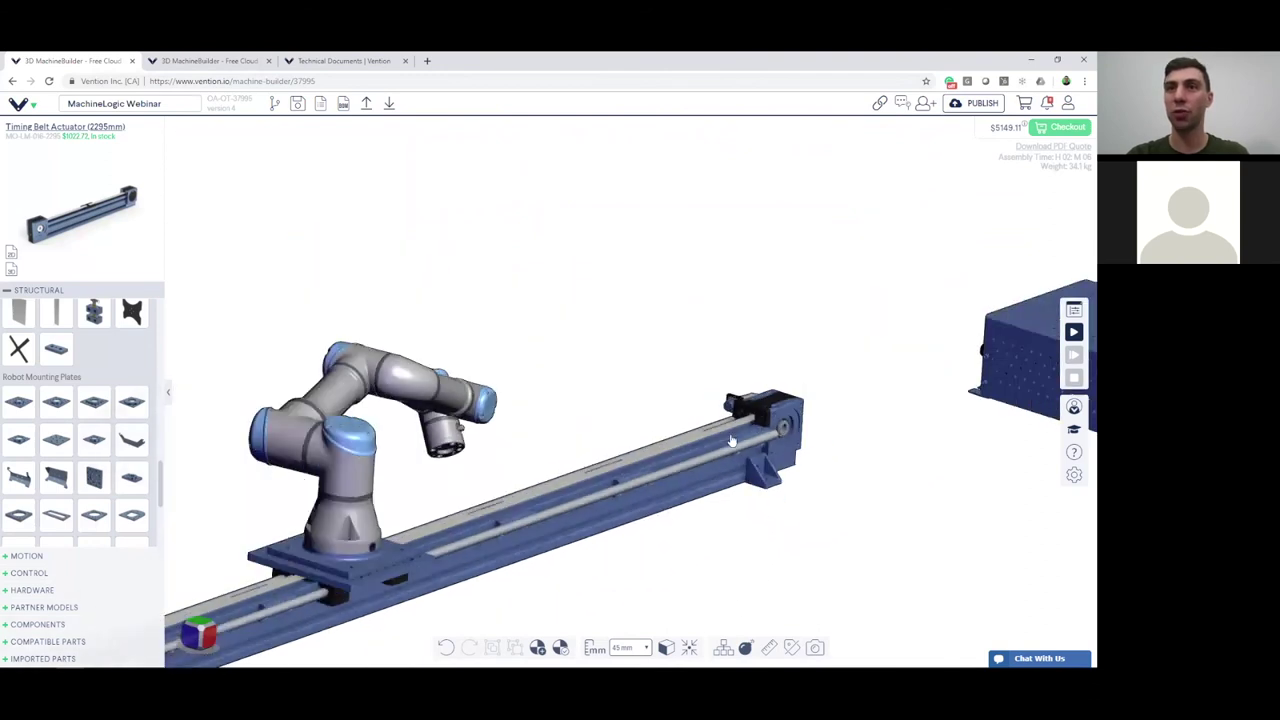
{"action": "scroll", "coordinate": [812, 444], "scroll_direction": "down", "scroll_amount": 2}
{"action": "scroll", "coordinate": [843, 437], "scroll_direction": "up", "scroll_amount": 2}
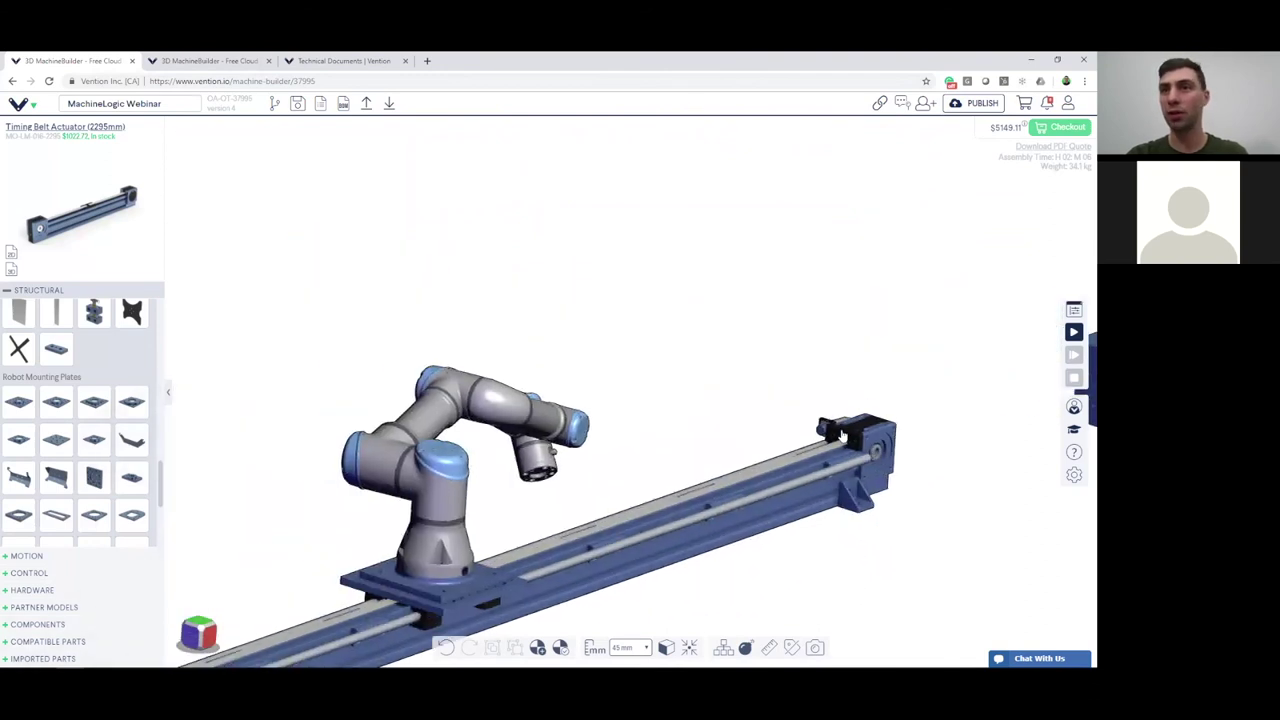
{"action": "left_click", "coordinate": [838, 435]}
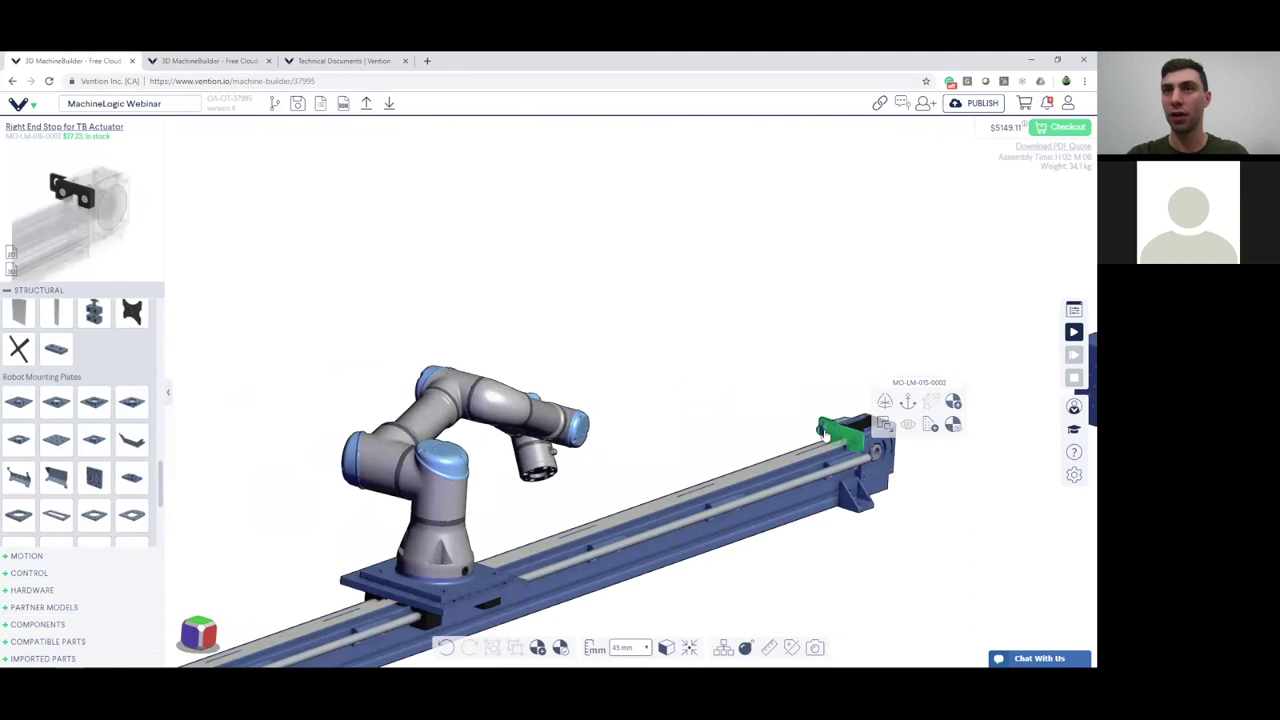
{"action": "left_click", "coordinate": [689, 398]}
Move the left end stop and its sensor away from the actuator's motor end and save the design.
{"action": "right_click_drag", "start_coordinate": [528, 562], "coordinate": [678, 432]}
{"action": "scroll", "coordinate": [678, 432], "scroll_direction": "down", "scroll_amount": 3}
{"action": "right_click_drag", "start_coordinate": [468, 491], "coordinate": [700, 470]}
{"action": "scroll", "coordinate": [652, 492], "scroll_direction": "up", "scroll_amount": 3}
{"action": "left_click_drag", "start_coordinate": [652, 492], "coordinate": [645, 460]}
{"action": "scroll", "coordinate": [632, 473], "scroll_direction": "up", "scroll_amount": 2}
{"action": "left_click", "coordinate": [604, 451]}
{"action": "left_click", "coordinate": [590, 457], "text": "ctrl"}
{"action": "right_click", "coordinate": [597, 456]}
{"action": "left_click", "coordinate": [628, 466]}
{"action": "right_click", "coordinate": [631, 447]}
{"action": "scroll", "coordinate": [630, 445], "scroll_direction": "down", "scroll_amount": 3}
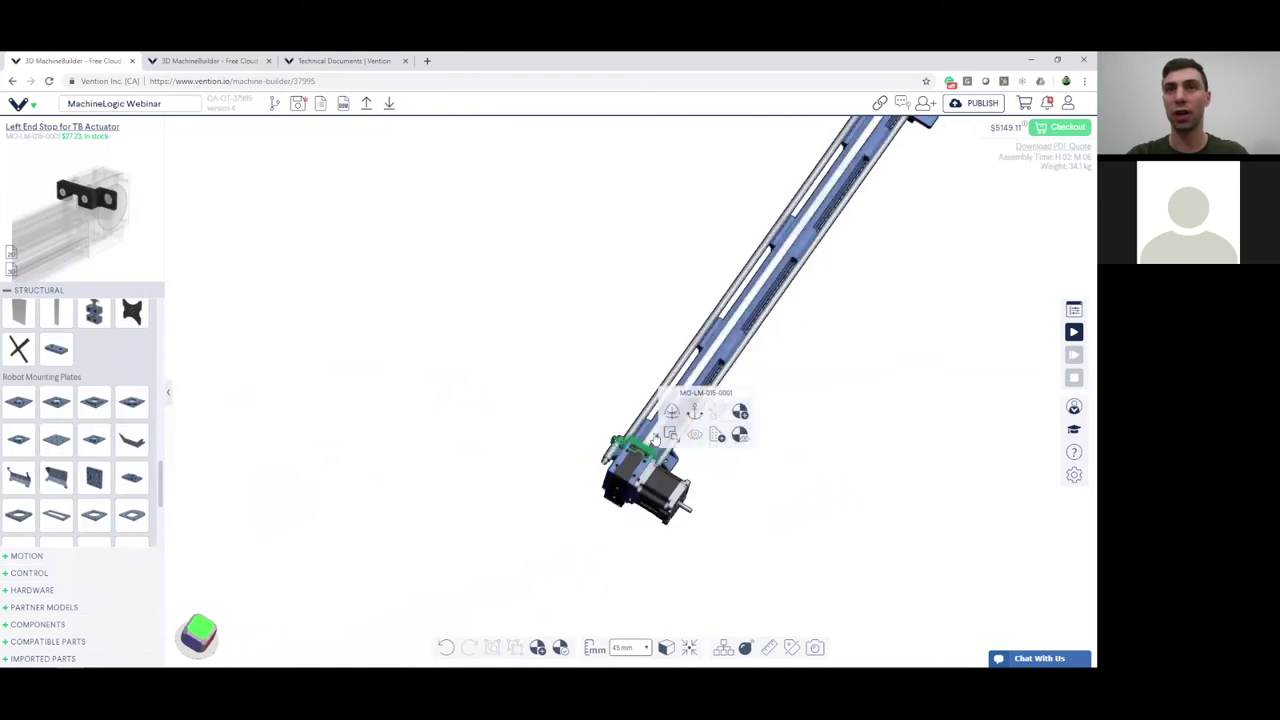
{"action": "left_click", "coordinate": [672, 411]}
{"action": "left_click_drag", "start_coordinate": [496, 373], "coordinate": [332, 262]}
{"action": "left_click", "coordinate": [471, 297]}
{"action": "scroll", "coordinate": [369, 440], "scroll_direction": "down", "scroll_amount": 4}
{"action": "left_click", "coordinate": [297, 104]}
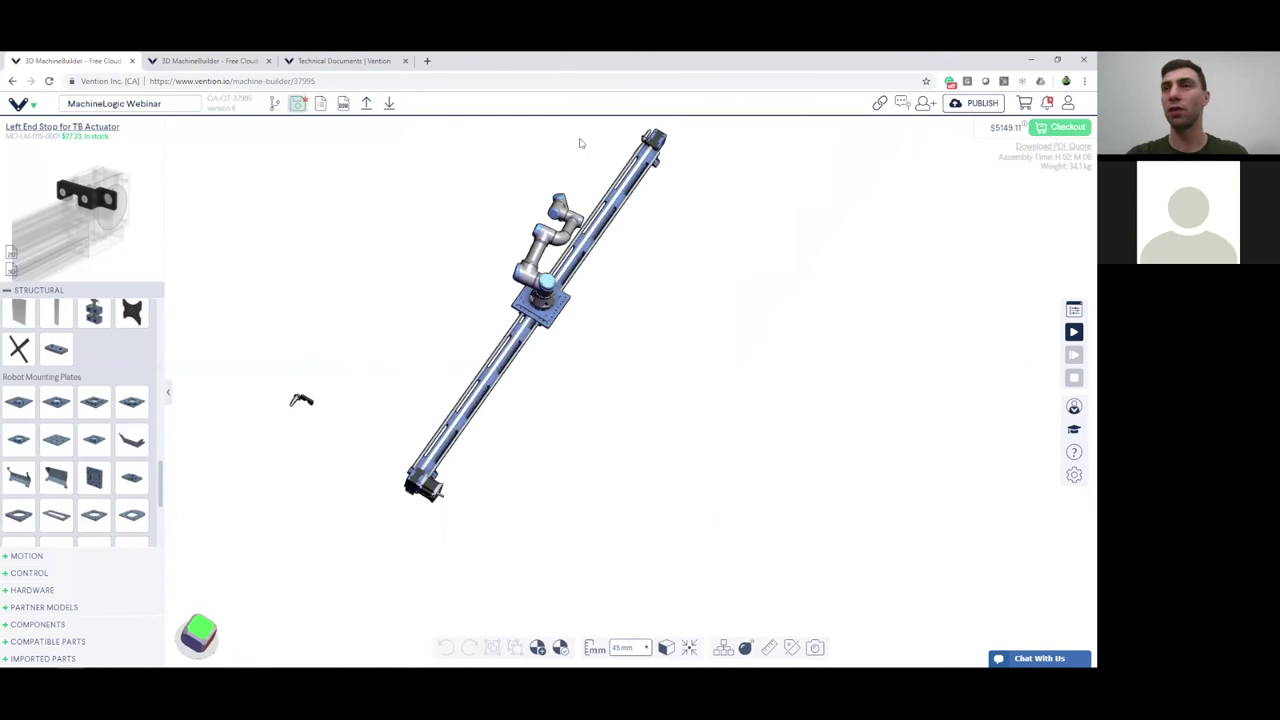
Run the simulation with the left end stop and its sensor detached from the actuator.
{"action": "left_click", "coordinate": [1074, 331]}
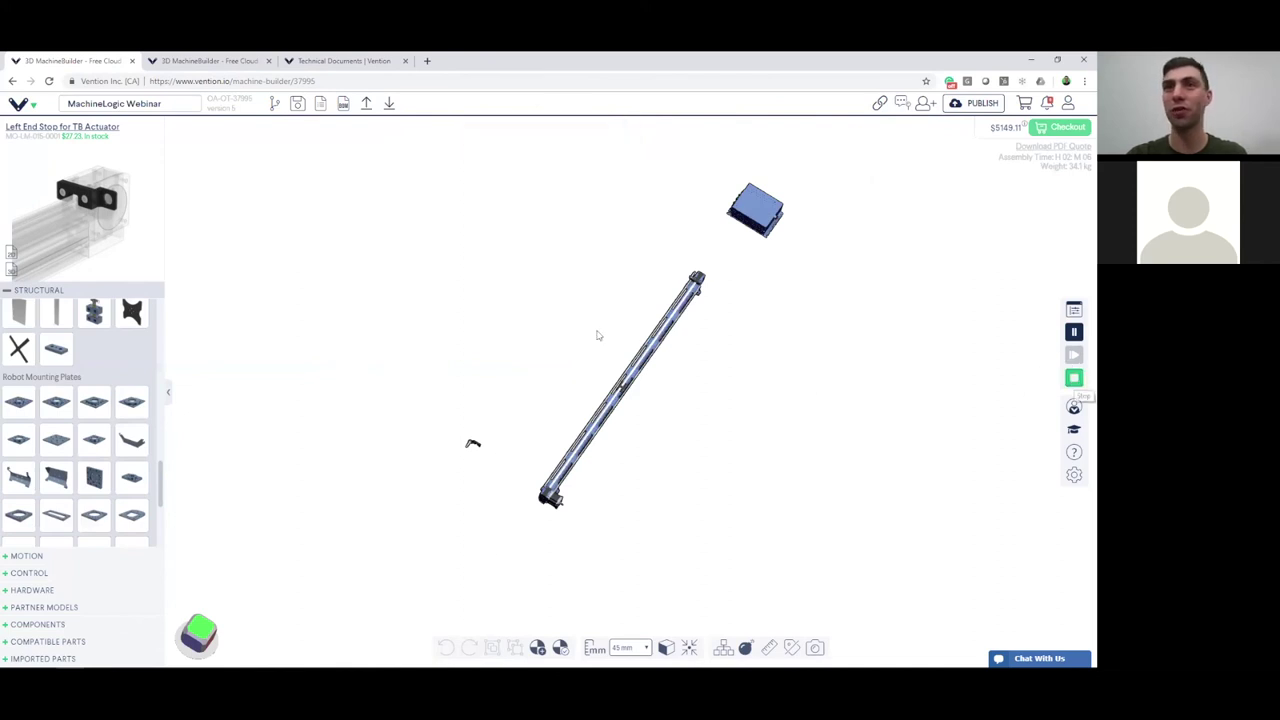
{"action": "scroll", "coordinate": [515, 460], "scroll_direction": "up", "scroll_amount": 5}
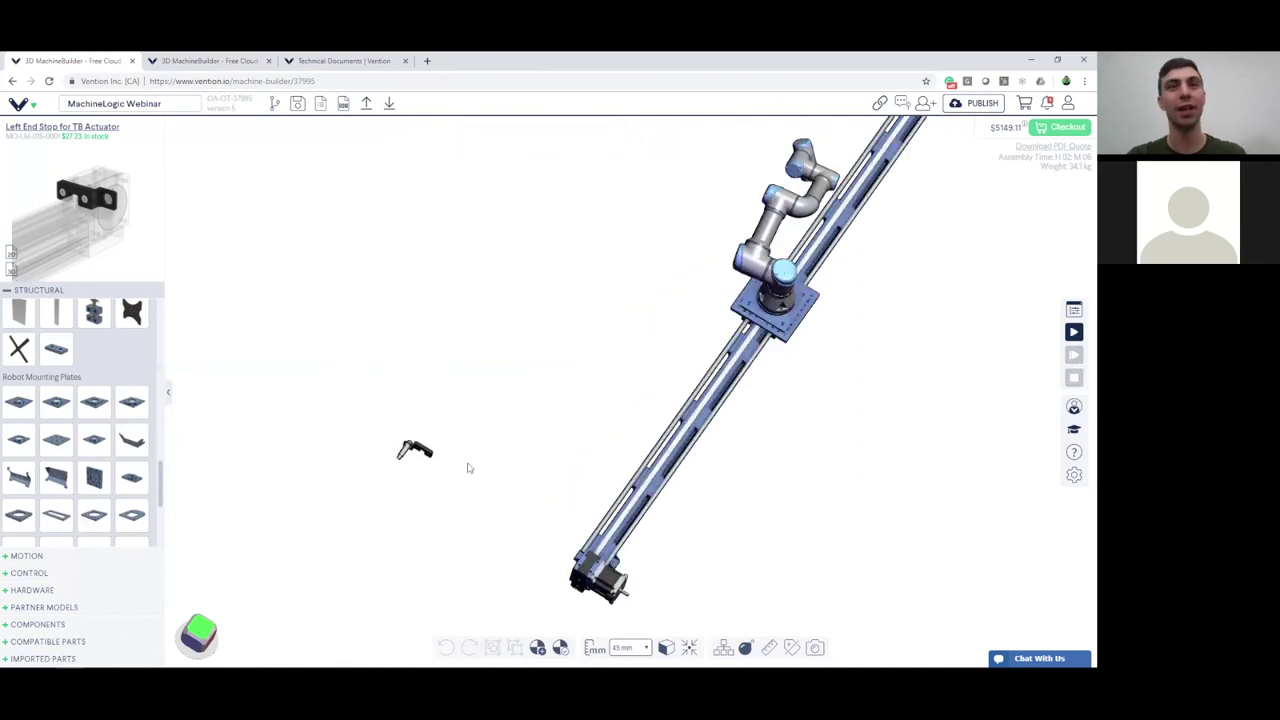
{"action": "left_click_drag", "start_coordinate": [590, 558], "coordinate": [708, 436]}
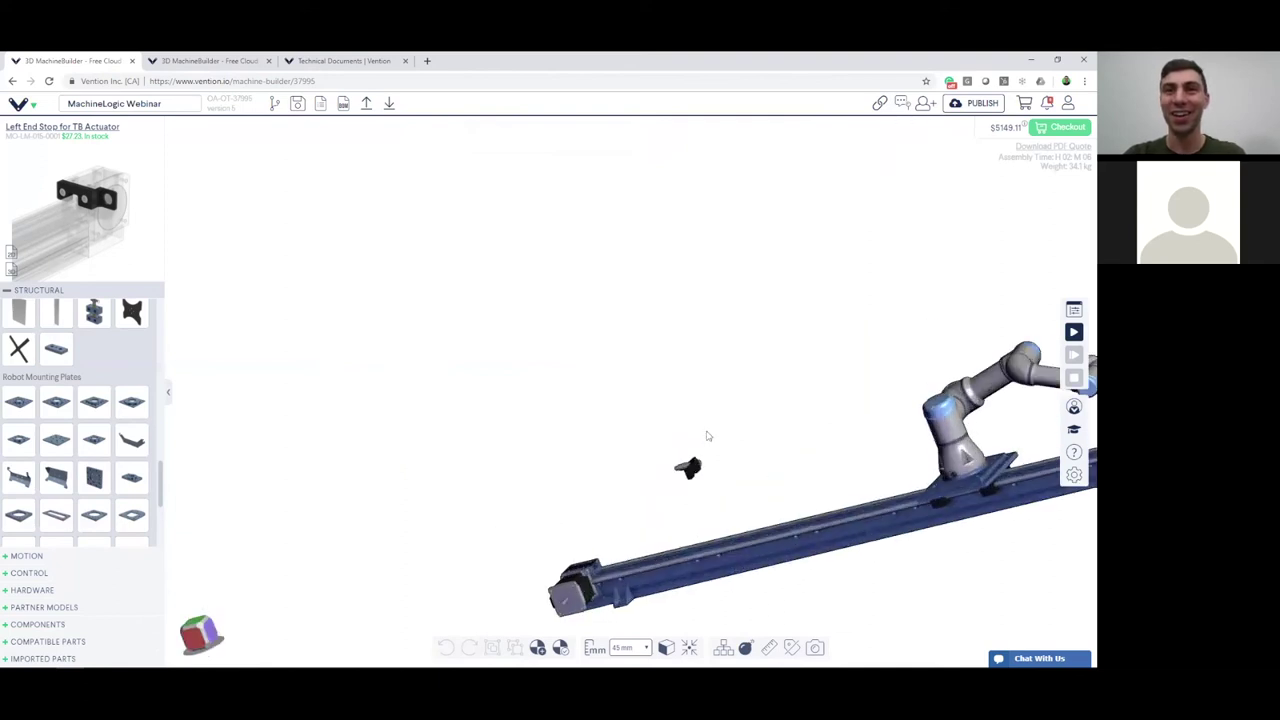
Put the left end stop and its sensor back on the actuator's motor end.
{"action": "scroll", "coordinate": [692, 480], "scroll_direction": "up", "scroll_amount": 4}
{"action": "right_click_drag", "start_coordinate": [692, 480], "coordinate": [634, 366]}
{"action": "left_click_drag", "start_coordinate": [634, 366], "coordinate": [446, 552]}
{"action": "scroll", "coordinate": [444, 554], "scroll_direction": "down", "scroll_amount": 4}
{"action": "right_click_drag", "start_coordinate": [531, 531], "coordinate": [676, 530]}
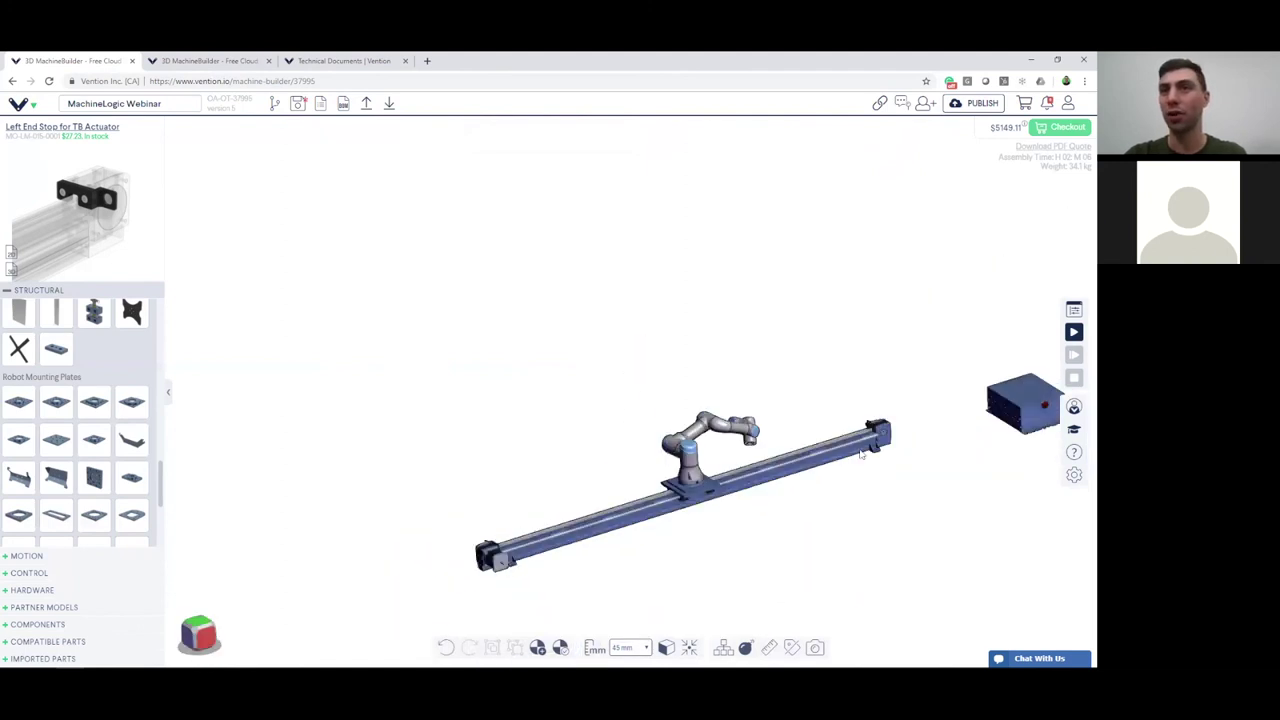
Examine the actuator's full length and the sensor at the end opposite the motor.
{"action": "scroll", "coordinate": [862, 454], "scroll_direction": "up", "scroll_amount": 4}
{"action": "scroll", "coordinate": [870, 460], "scroll_direction": "down", "scroll_amount": 3}
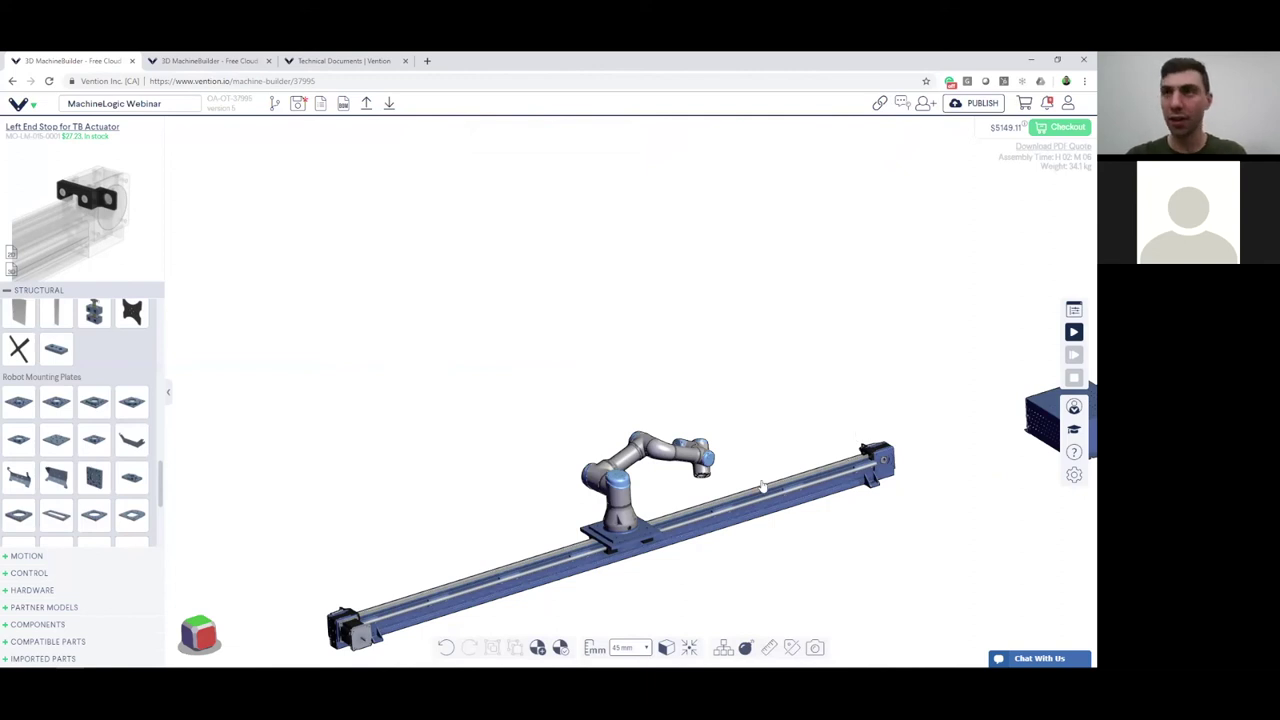
{"action": "right_click_drag", "start_coordinate": [762, 486], "coordinate": [736, 481]}
{"action": "left_click", "coordinate": [775, 422]}
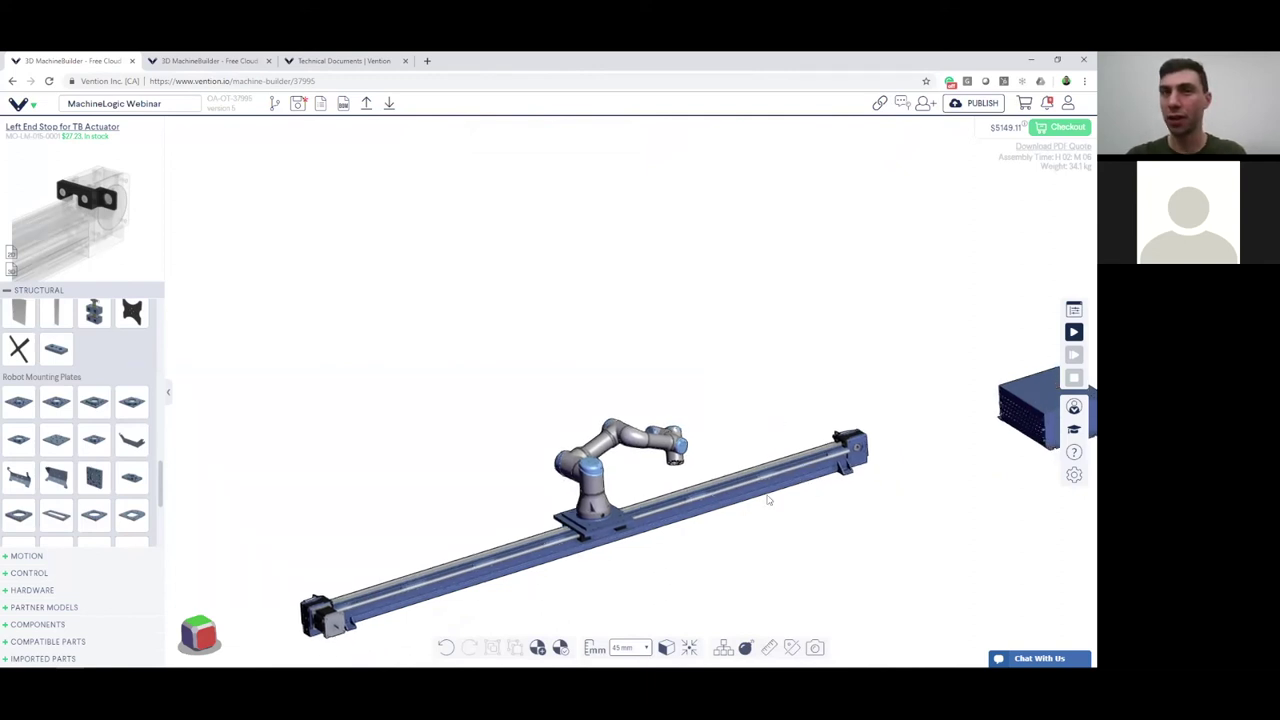
{"action": "scroll", "coordinate": [752, 491], "scroll_direction": "up", "scroll_amount": 3}
{"action": "scroll", "coordinate": [753, 505], "scroll_direction": "down", "scroll_amount": 2}
{"action": "left_click_drag", "start_coordinate": [751, 506], "coordinate": [782, 500]}
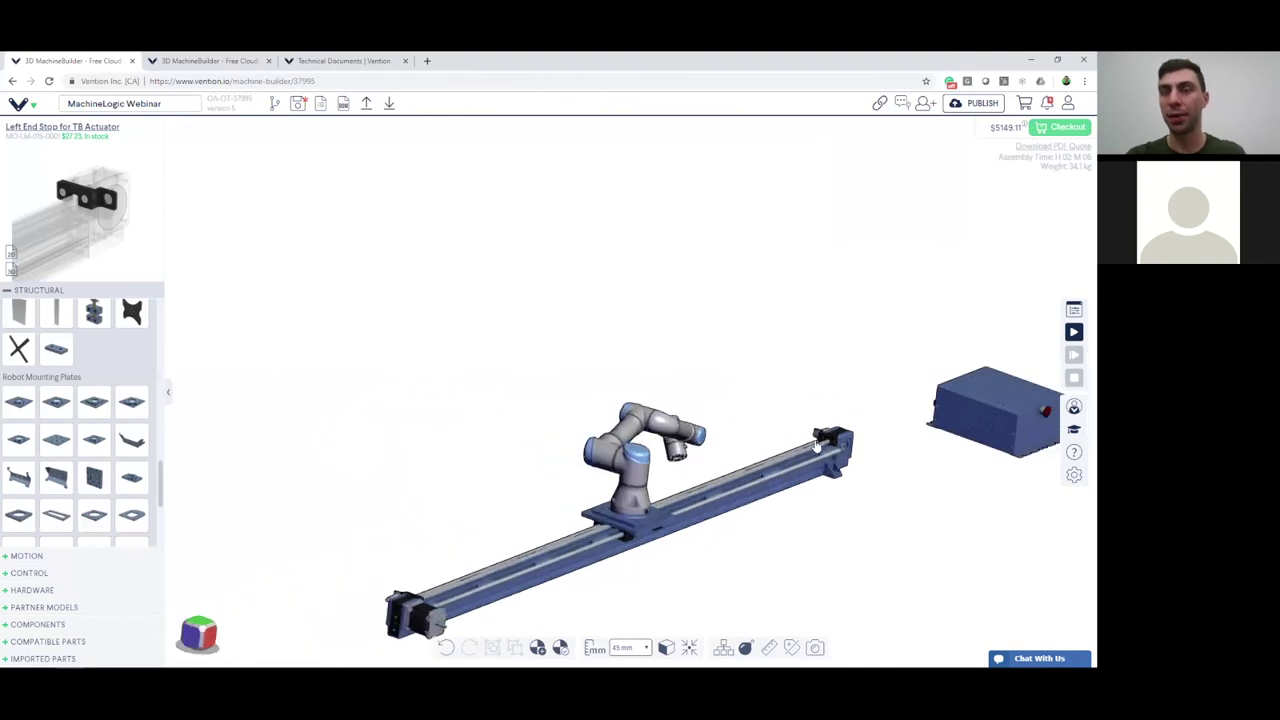
{"action": "scroll", "coordinate": [808, 458], "scroll_direction": "up", "scroll_amount": 1}
{"action": "left_click_drag", "start_coordinate": [807, 460], "coordinate": [808, 464]}
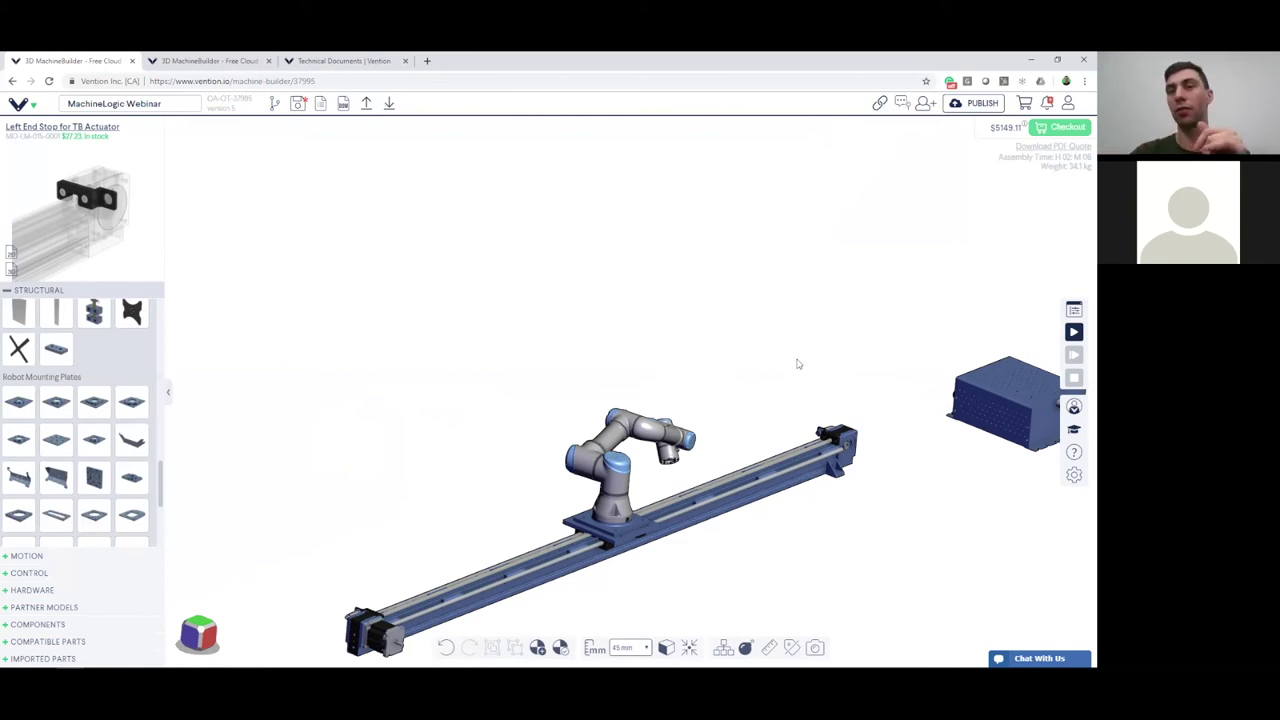
Move the M18 inductive proximity sensor from the far end stop to a spot partway along the actuator.
{"action": "scroll", "coordinate": [835, 420], "scroll_direction": "up", "scroll_amount": 5}
{"action": "left_click", "coordinate": [802, 458]}
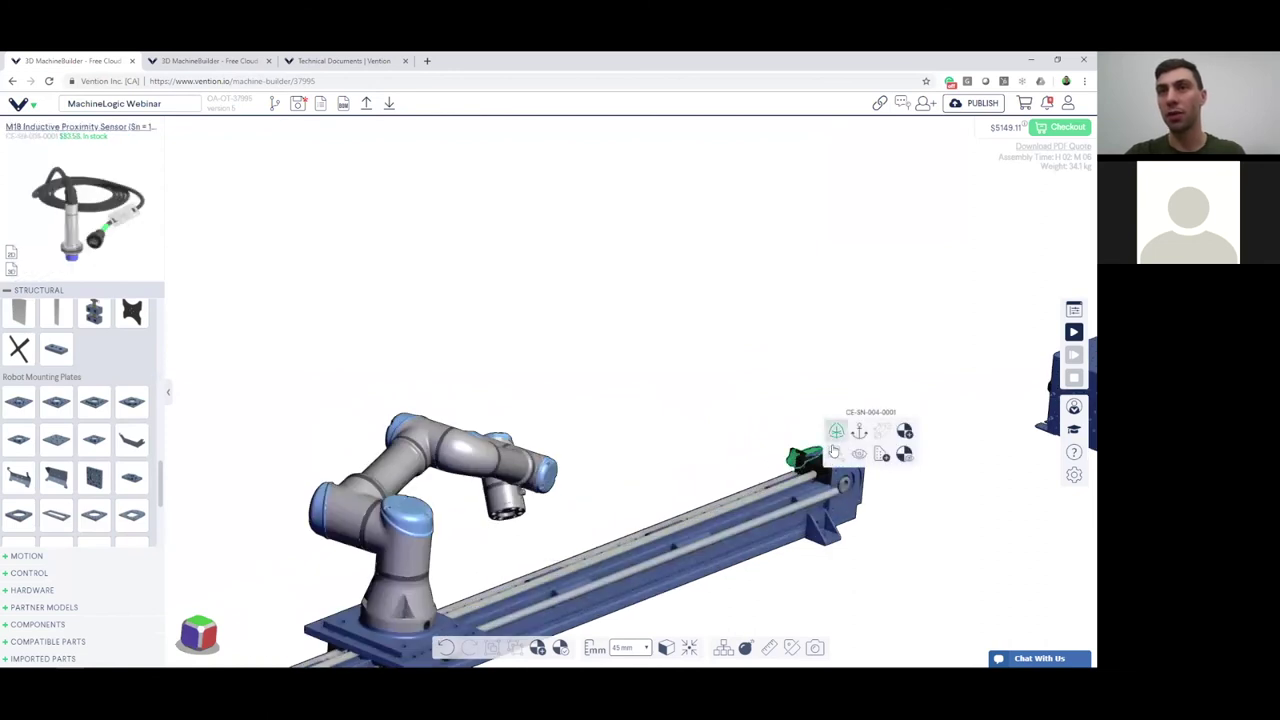
{"action": "left_click", "coordinate": [836, 453]}
{"action": "left_click_drag", "start_coordinate": [796, 466], "coordinate": [579, 558]}
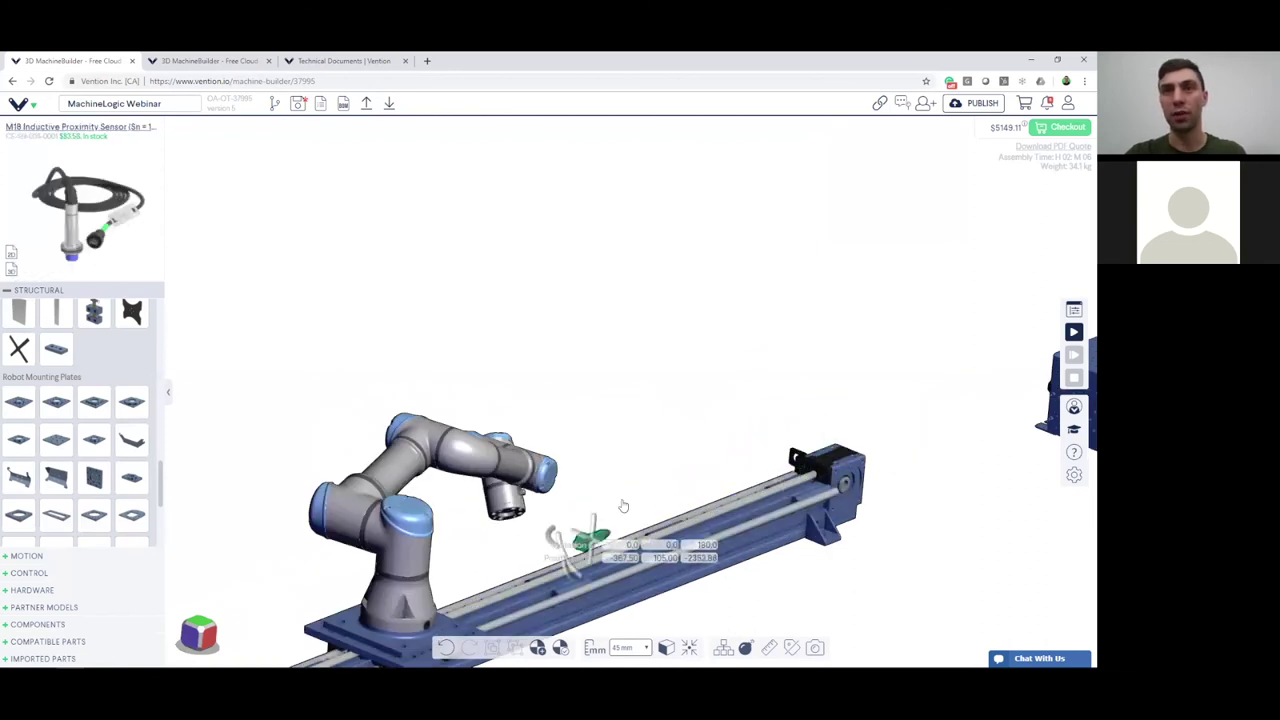
{"action": "left_click", "coordinate": [624, 507]}
Run the simulation with the proximity sensor relocated and watch the robot arm's travel.
{"action": "scroll", "coordinate": [627, 509], "scroll_direction": "down", "scroll_amount": 5}
{"action": "right_click_drag", "start_coordinate": [866, 452], "coordinate": [968, 378]}
{"action": "left_click", "coordinate": [1076, 333]}
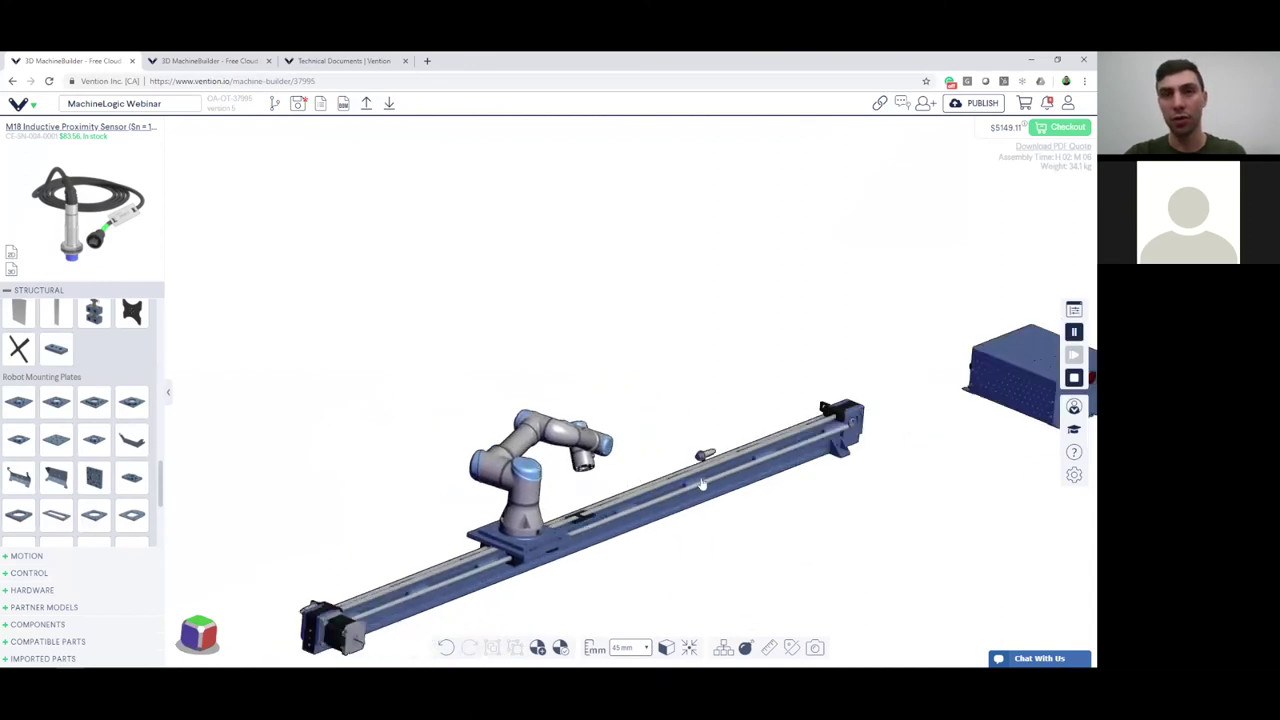
{"action": "scroll", "coordinate": [698, 500], "scroll_direction": "up", "scroll_amount": 3}
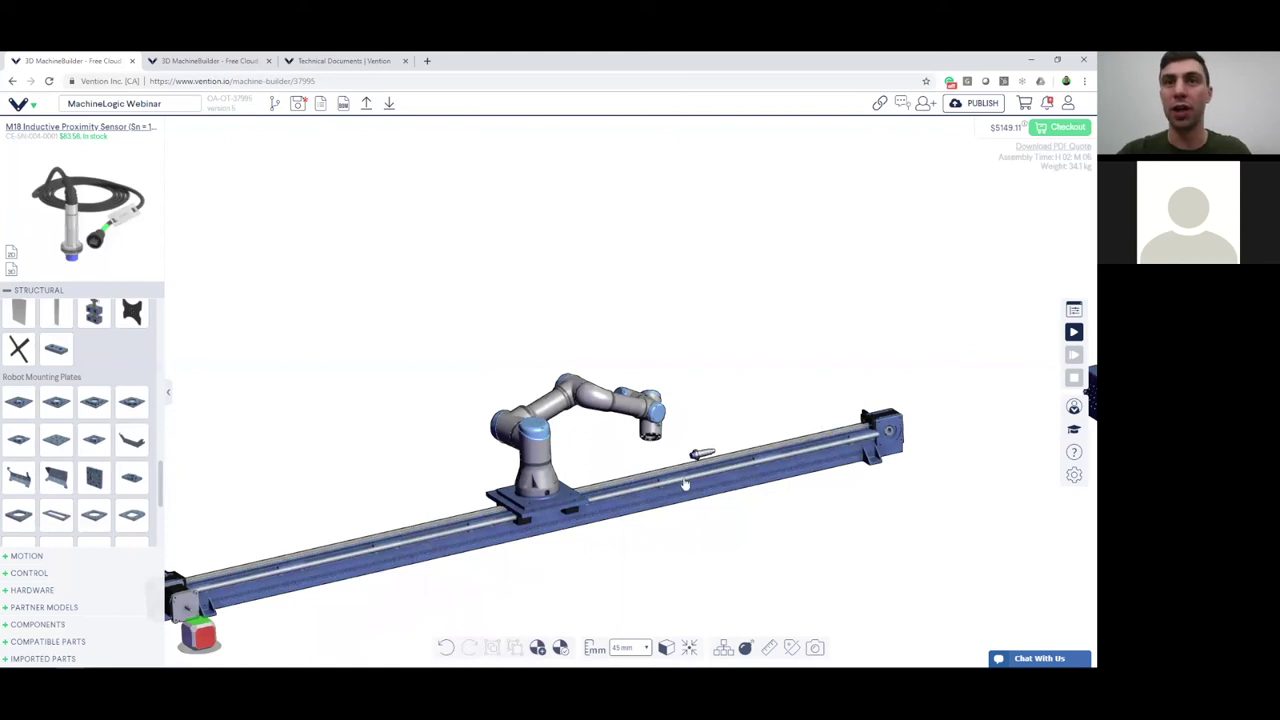
Change the fifth motor command to Move Relative with a distance of 150 mm and run the saved sequence in the simulation.
{"action": "left_click", "coordinate": [1074, 310]}
{"action": "scroll", "coordinate": [720, 360], "scroll_direction": "down", "scroll_amount": 2}
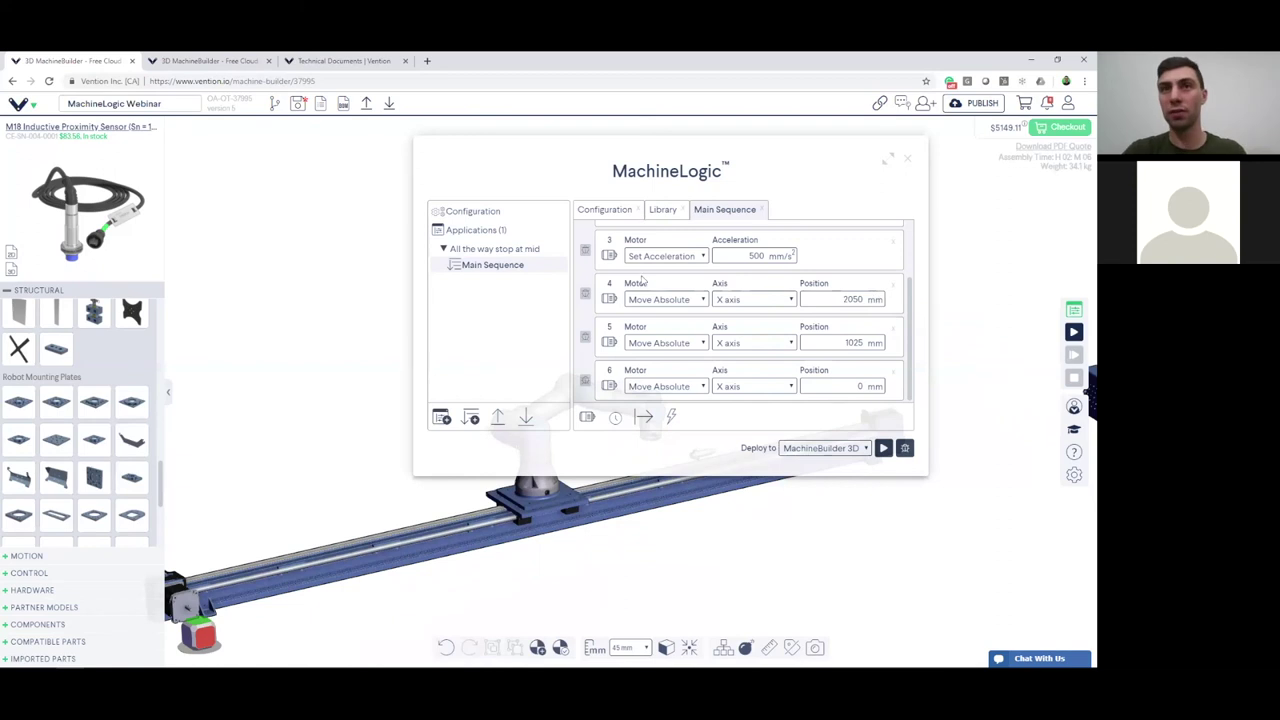
{"action": "left_click", "coordinate": [698, 345]}
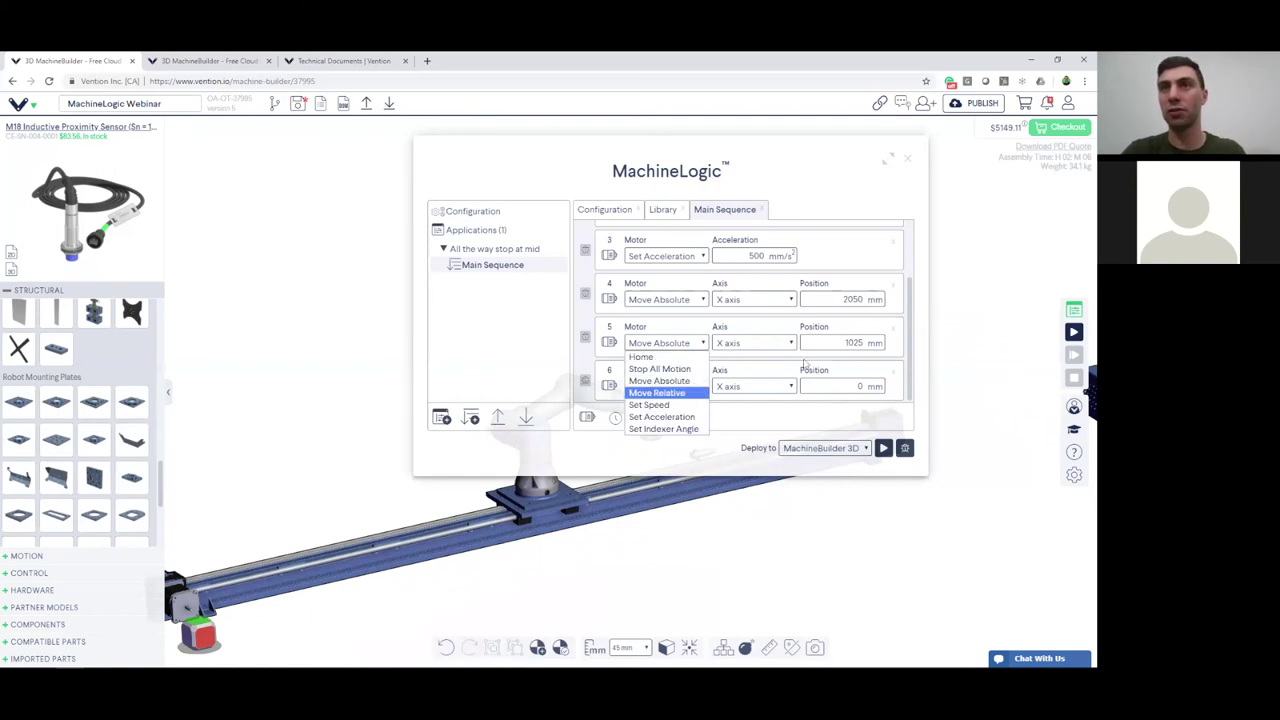
{"action": "left_click", "coordinate": [662, 388]}
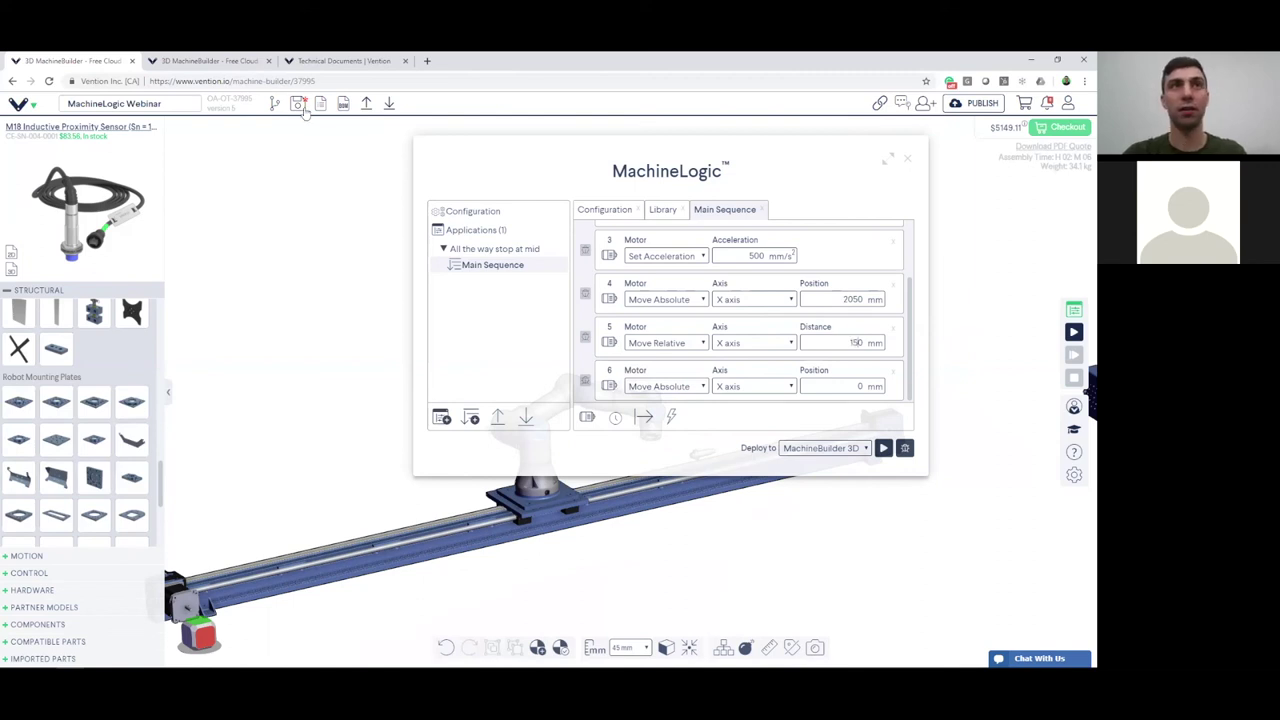
{"action": "left_click", "coordinate": [884, 449]}
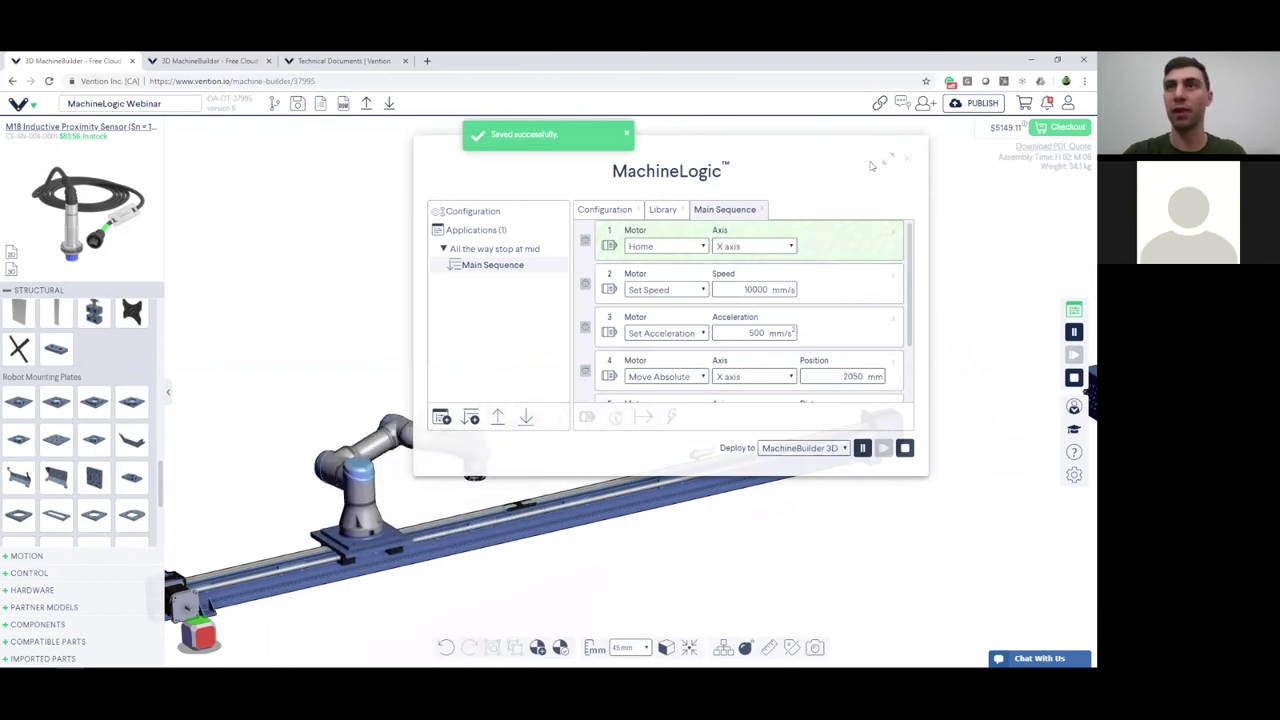
{"action": "left_click_drag", "start_coordinate": [920, 358], "coordinate": [997, 550]}
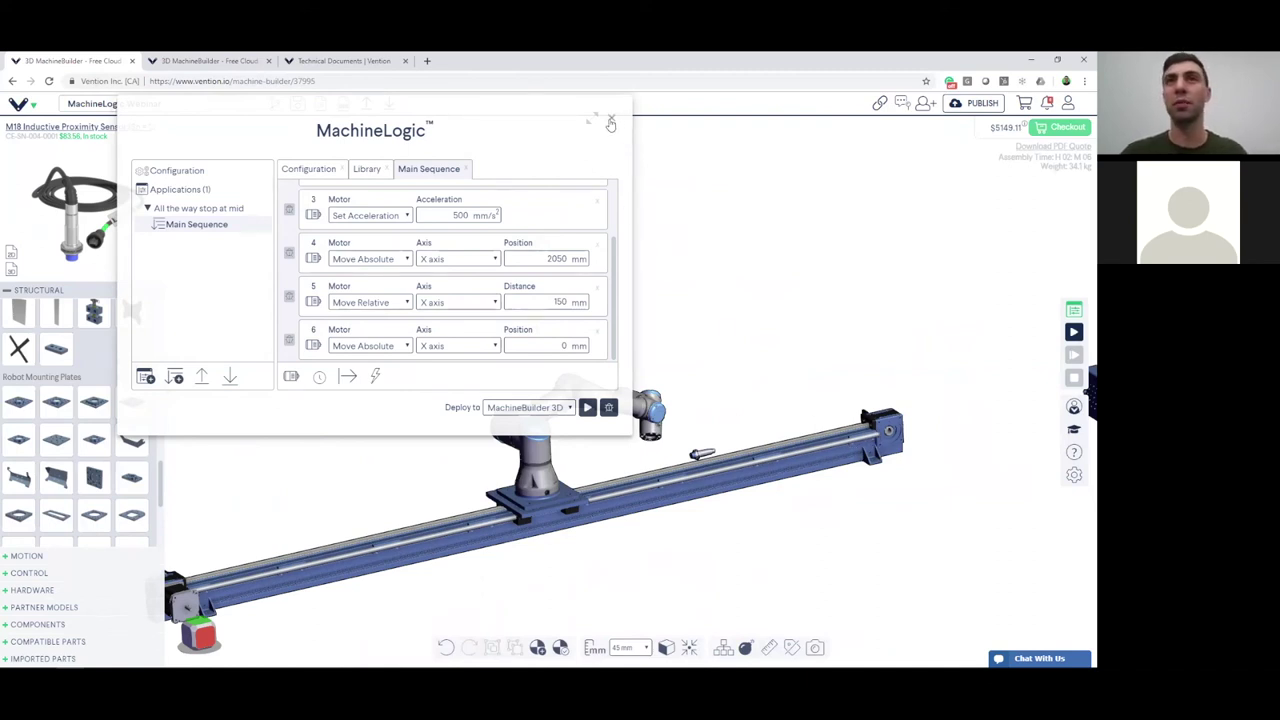
Undo the fifth motor command's change to Move Relative and save the design with the MachineLogic window closed.
{"action": "key", "text": "ctrl+z"}
{"action": "key", "text": "ctrl+z"}
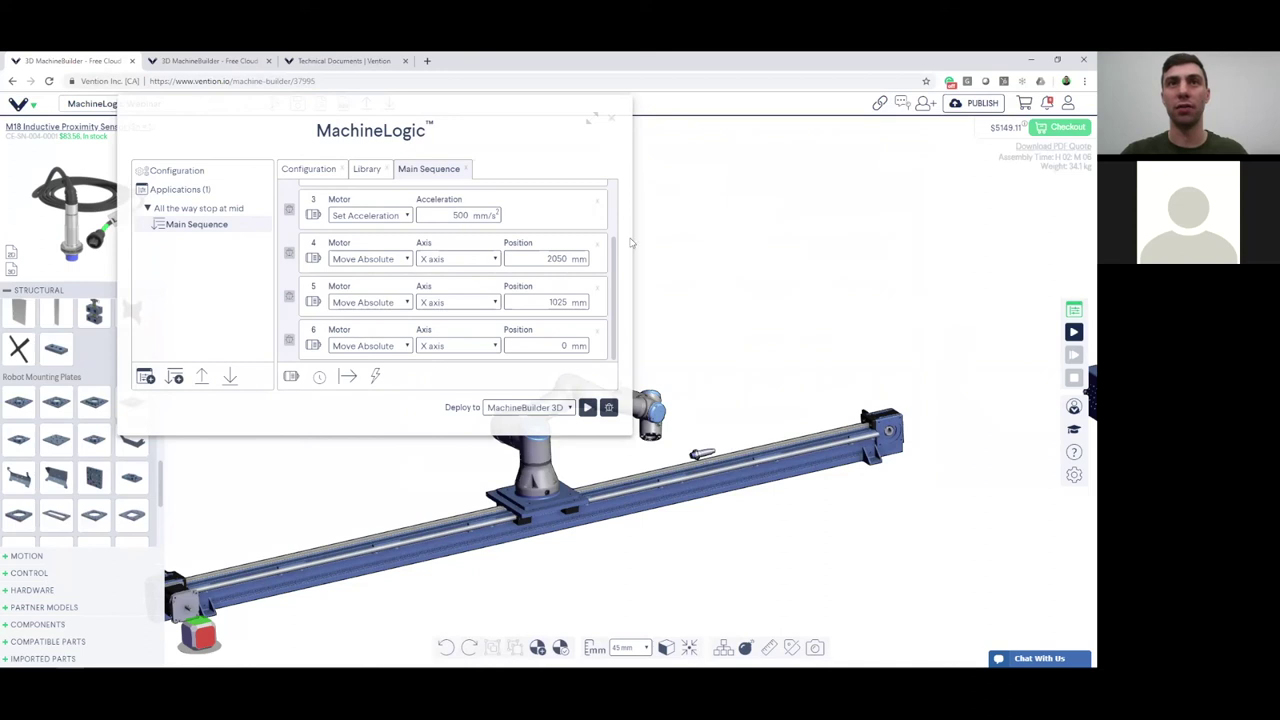
{"action": "left_click", "coordinate": [612, 118]}
{"action": "left_click", "coordinate": [298, 104]}
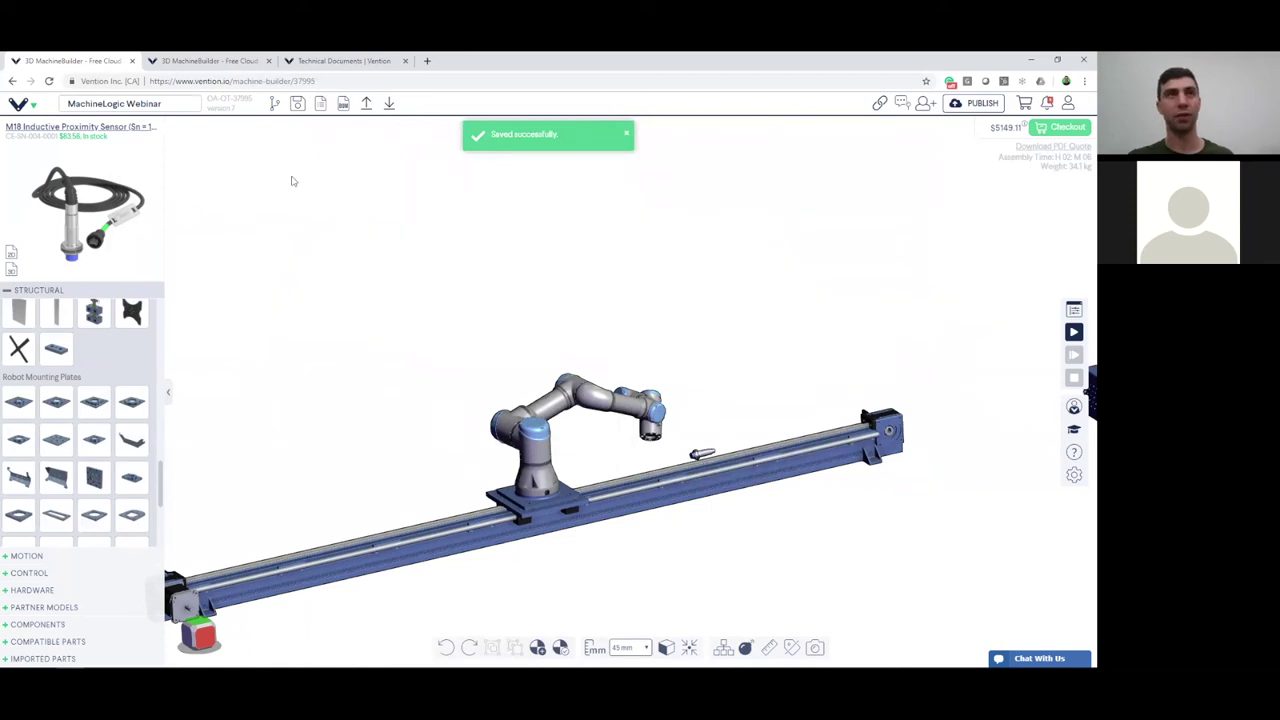
Switch to the 3 Axis Drilling Station design and examine its gantry frame, drill machine and clamping plates.
{"action": "scroll", "coordinate": [495, 305], "scroll_direction": "down", "scroll_amount": 3}
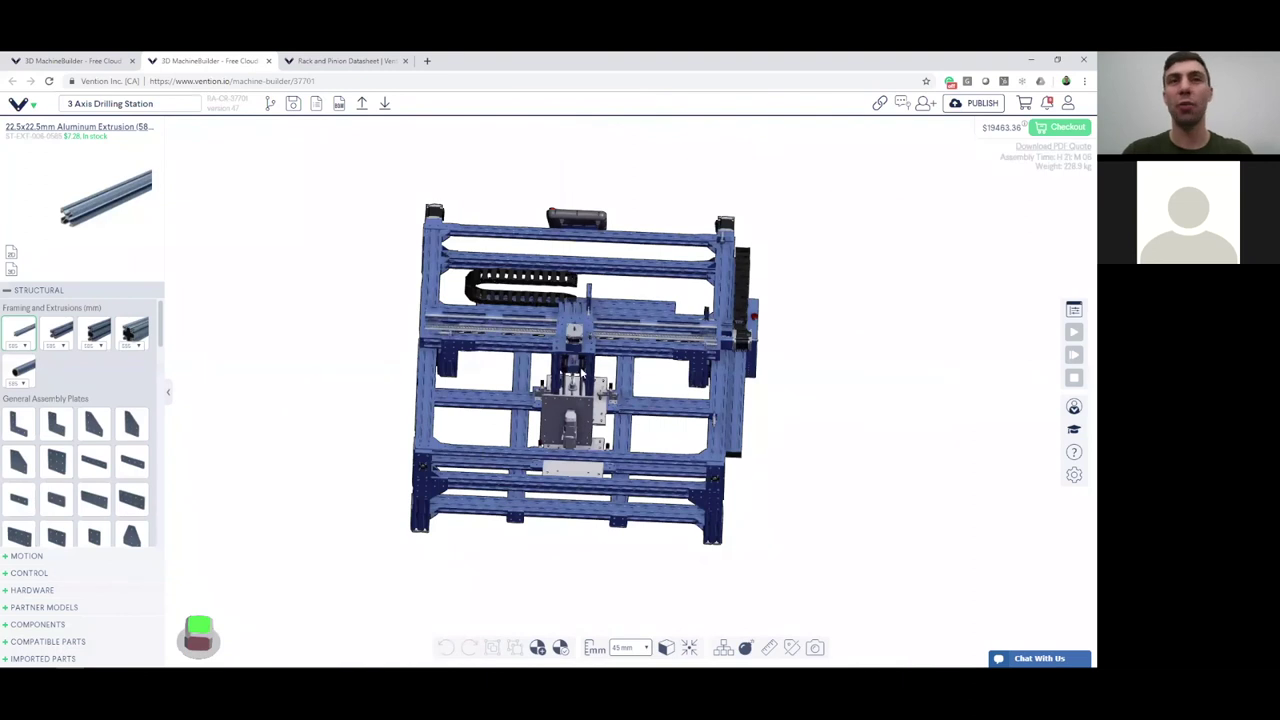
{"action": "mouse_move", "coordinate": [584, 374]}
{"action": "left_mouse_down"}
{"action": "mouse_move", "coordinate": [548, 332]}
{"action": "mouse_move", "coordinate": [574, 384]}
{"action": "left_mouse_up"}
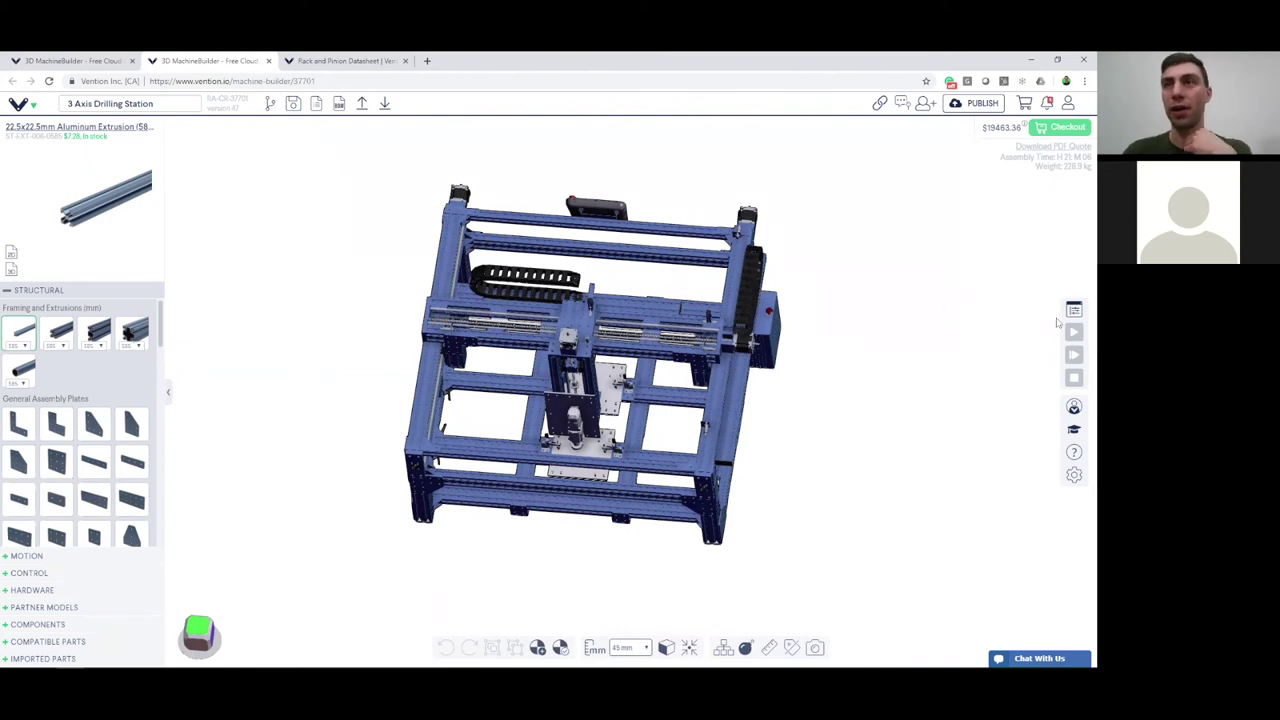
{"action": "left_click_drag", "start_coordinate": [576, 435], "coordinate": [531, 400]}
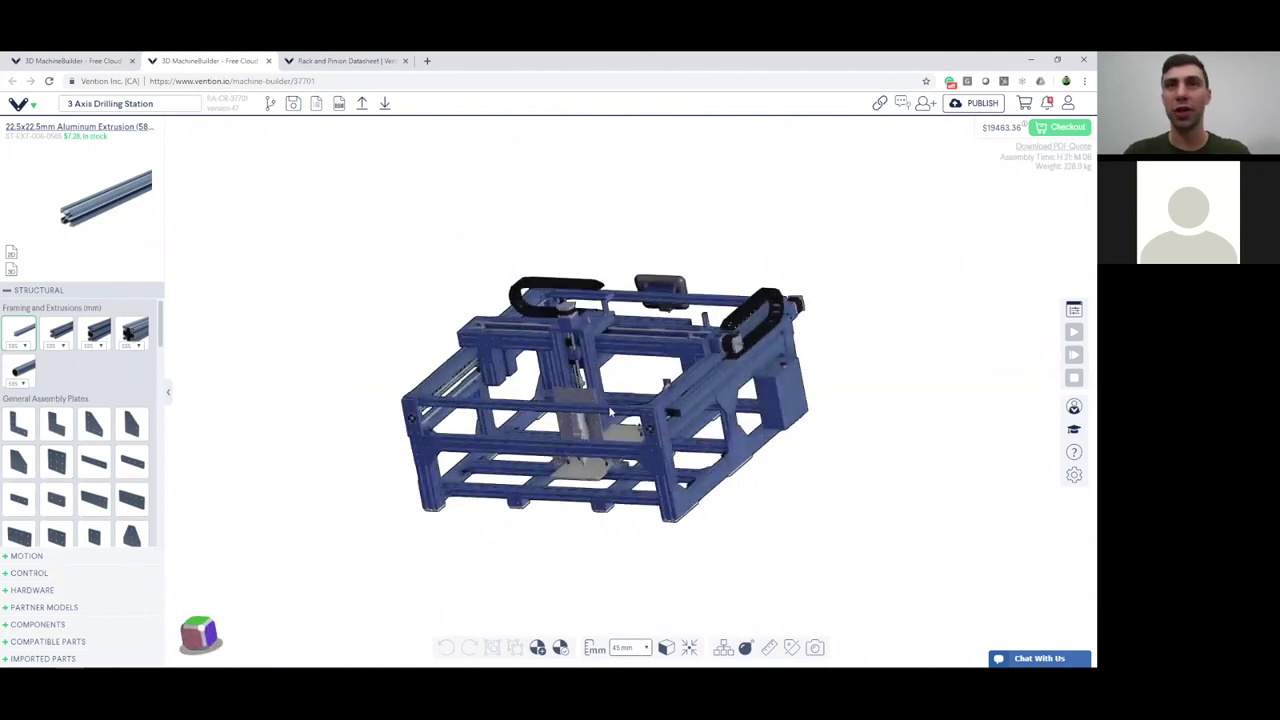
{"action": "scroll", "coordinate": [610, 411], "scroll_direction": "up", "scroll_amount": 2}
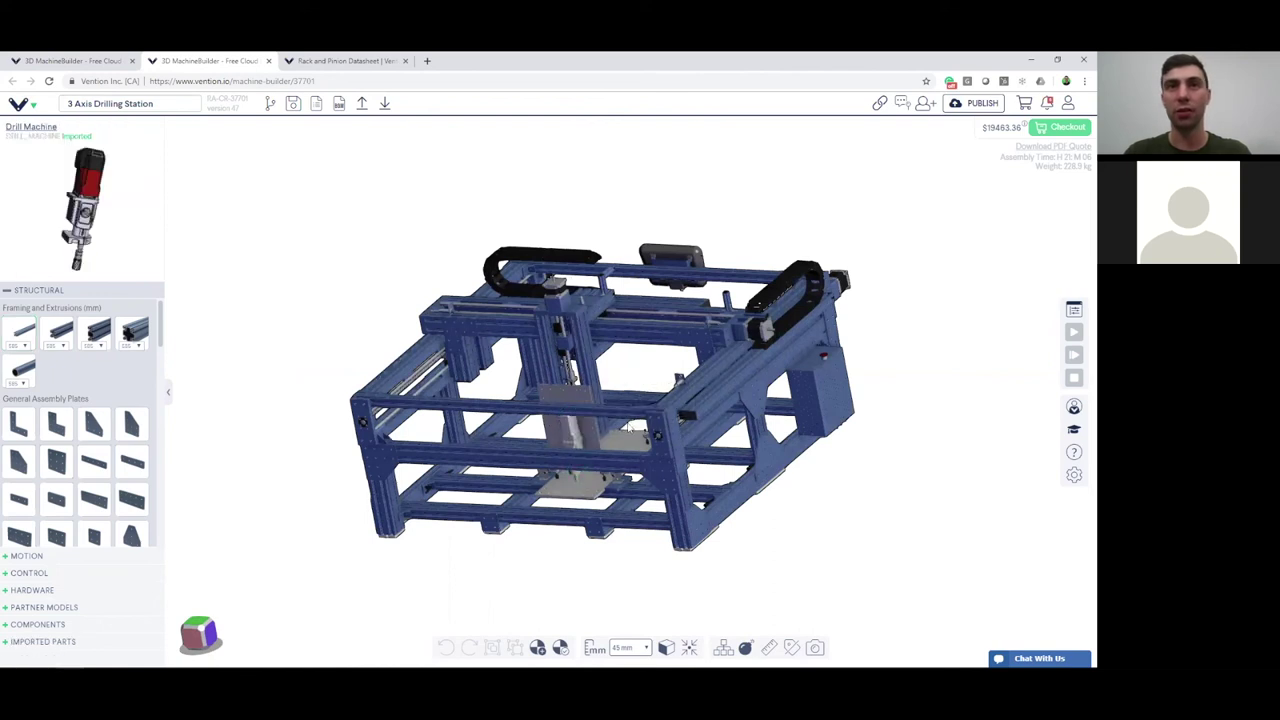
{"action": "scroll", "coordinate": [550, 485], "scroll_direction": "up", "scroll_amount": 4}
{"action": "scroll", "coordinate": [551, 488], "scroll_direction": "up", "scroll_amount": 2}
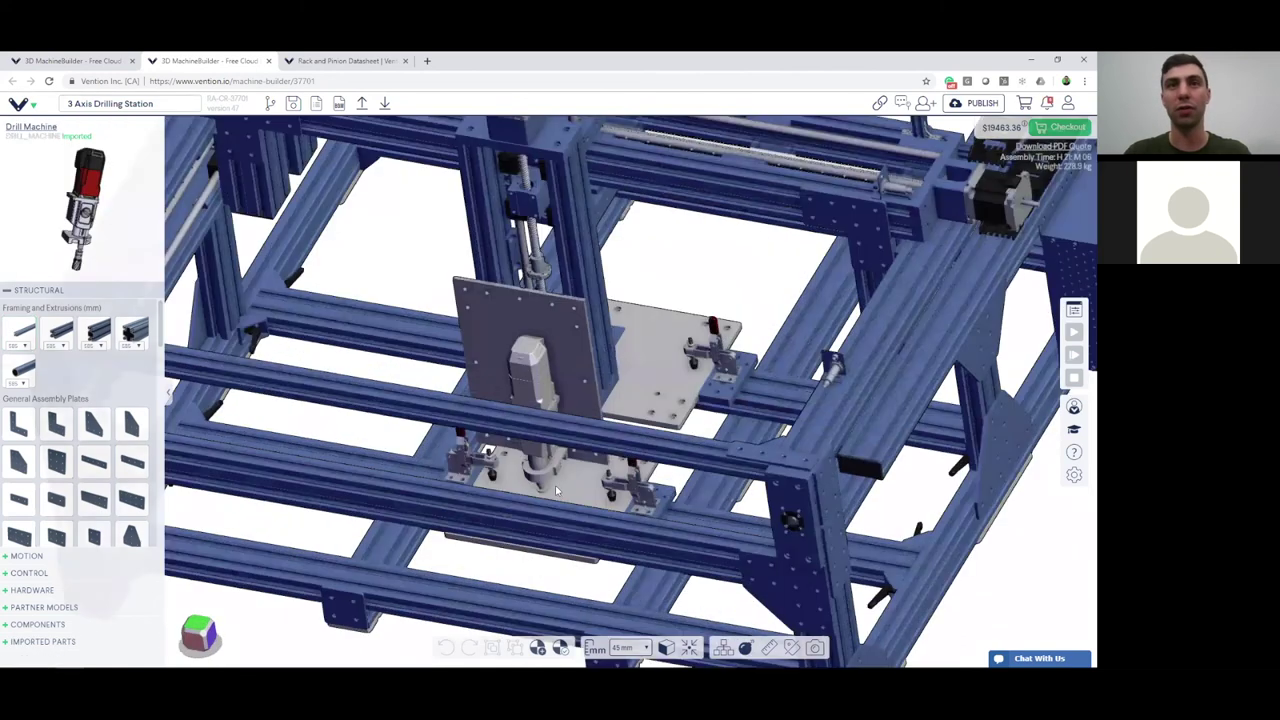
Look over the whole drilling station gantry, open MachineLogic, and collapse the 100x100 grid and 2x Plate Drilling applications.
{"action": "scroll", "coordinate": [540, 430], "scroll_direction": "down", "scroll_amount": 6}
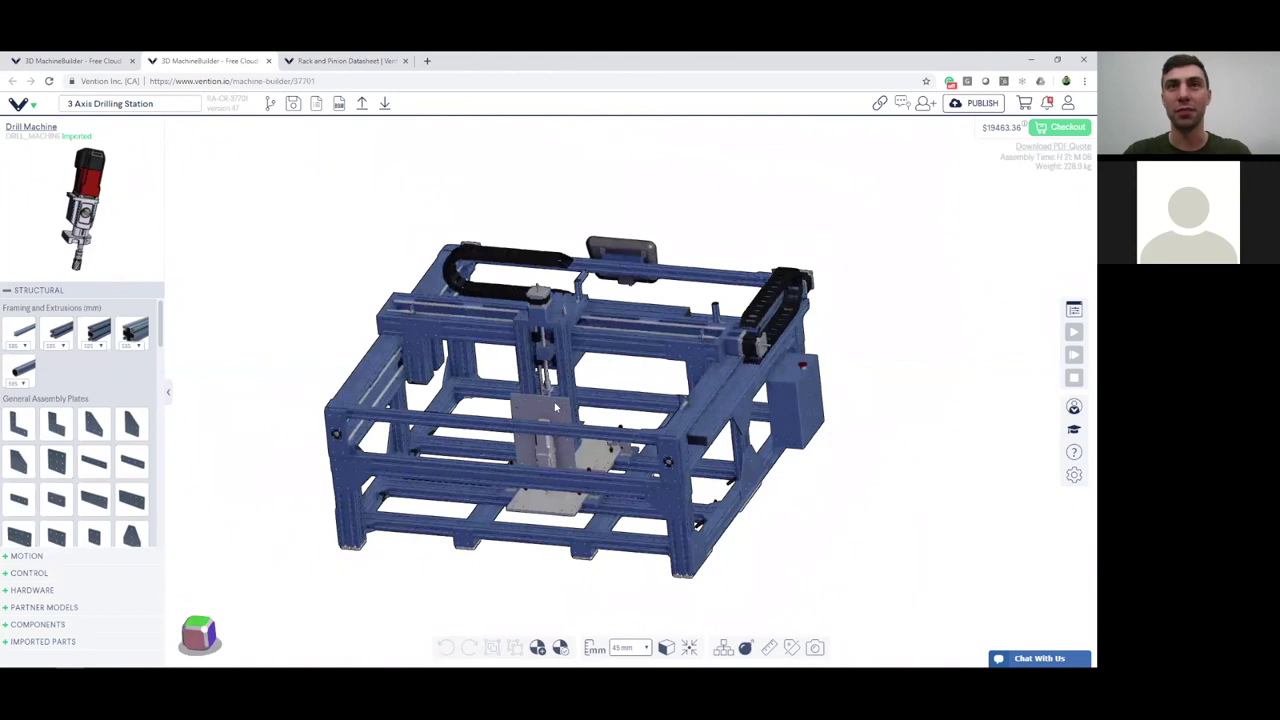
{"action": "mouse_move", "coordinate": [533, 344]}
{"action": "left_mouse_down"}
{"action": "mouse_move", "coordinate": [560, 335]}
{"action": "mouse_move", "coordinate": [529, 342]}
{"action": "left_mouse_up"}
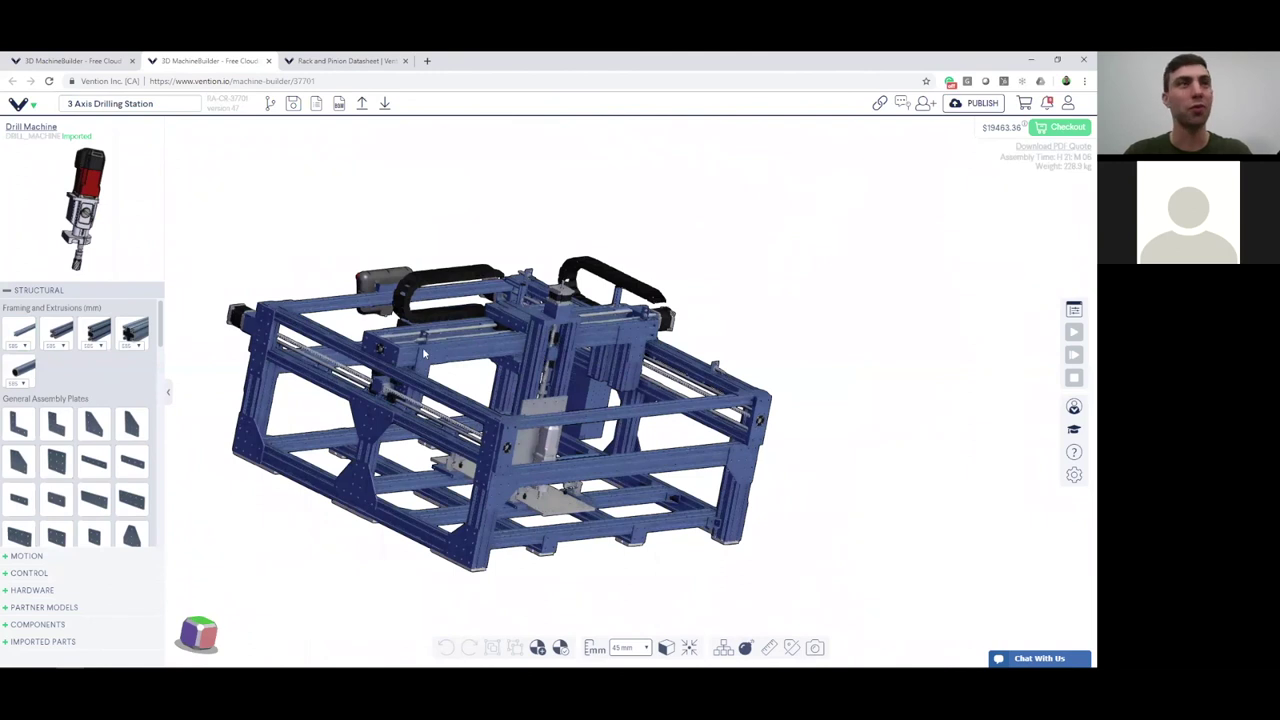
{"action": "scroll", "coordinate": [547, 435], "scroll_direction": "up", "scroll_amount": 1}
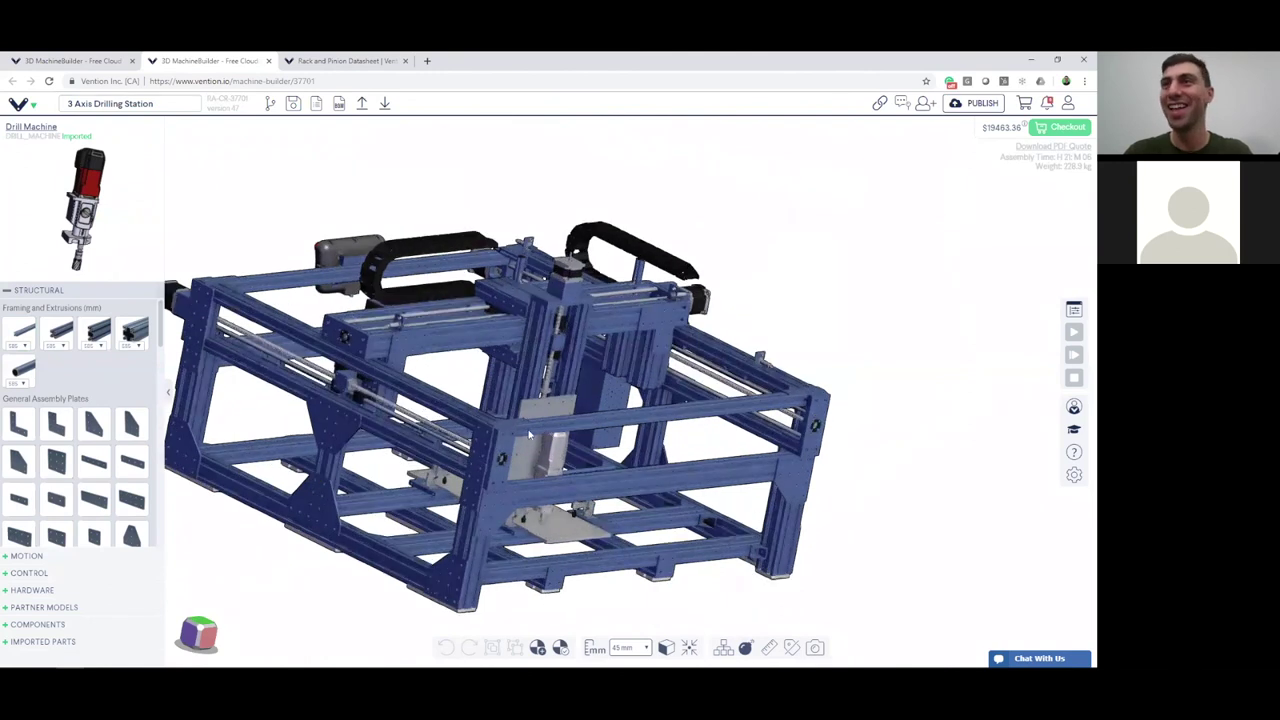
{"action": "left_click_drag", "start_coordinate": [528, 434], "coordinate": [860, 322]}
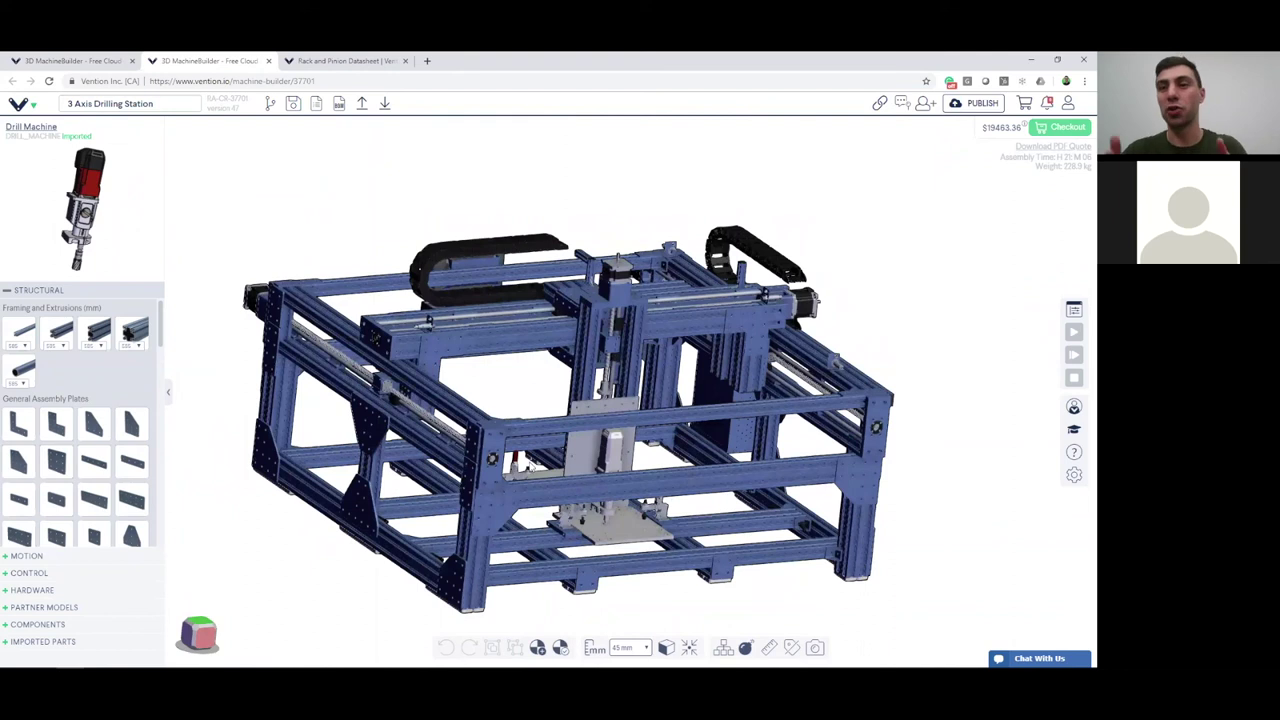
{"action": "left_click", "coordinate": [1073, 310]}
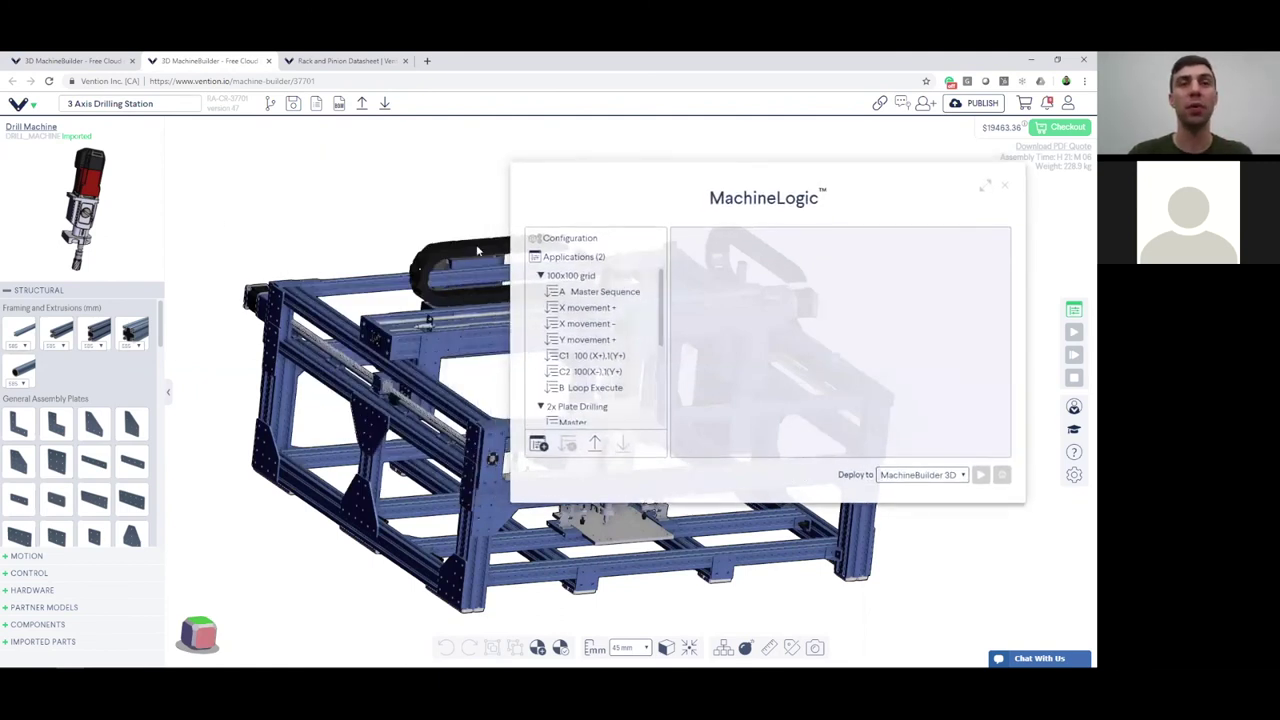
{"action": "left_click", "coordinate": [327, 64]}
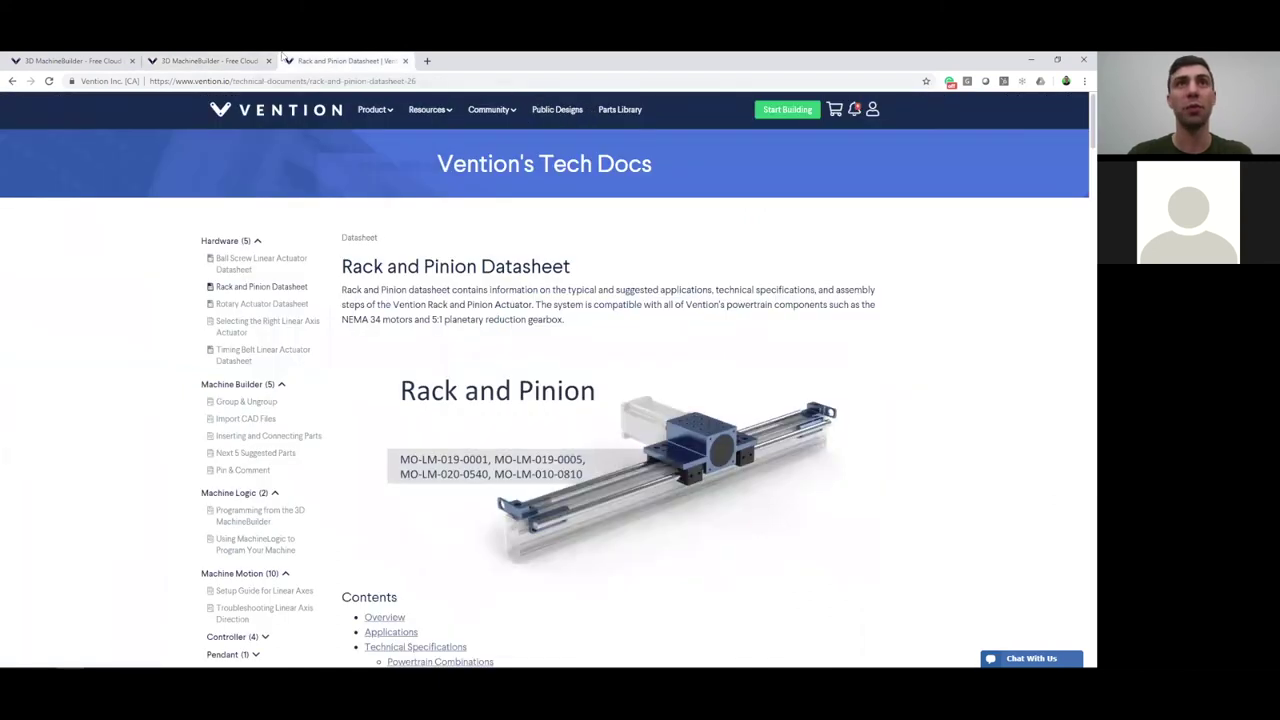
{"action": "left_click", "coordinate": [203, 61]}
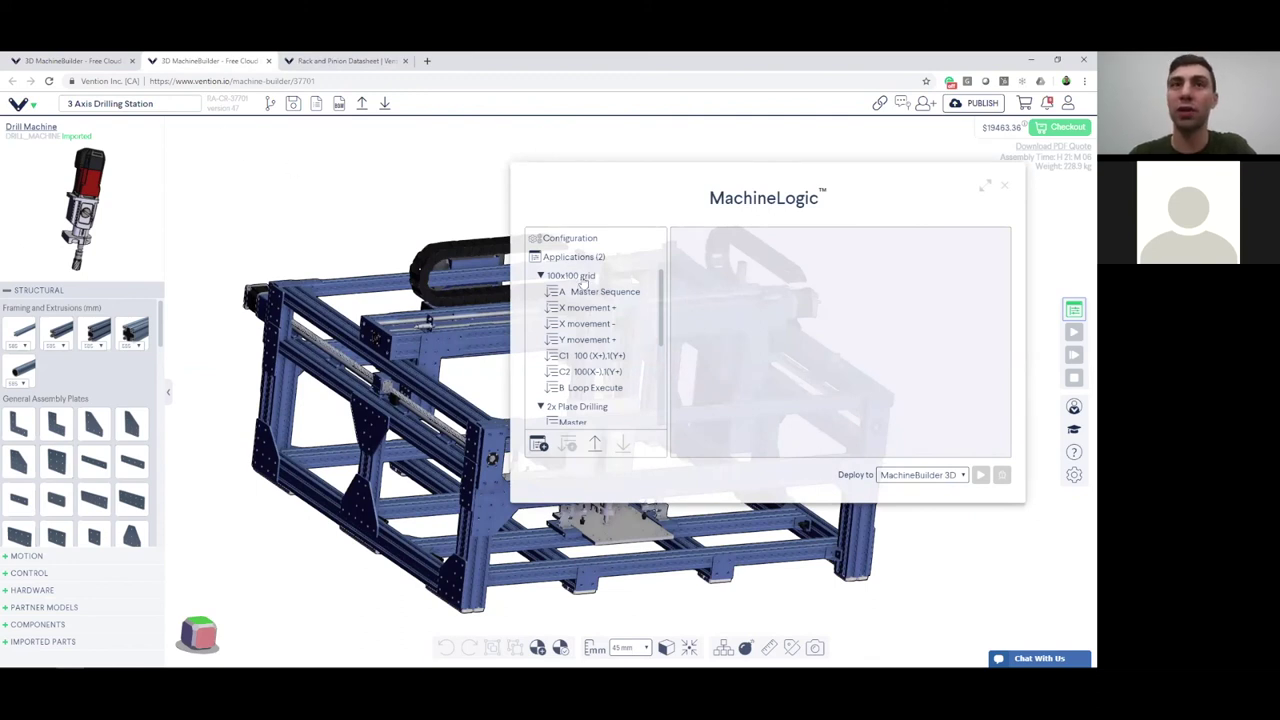
{"action": "left_click", "coordinate": [540, 276]}
{"action": "left_click", "coordinate": [540, 295]}
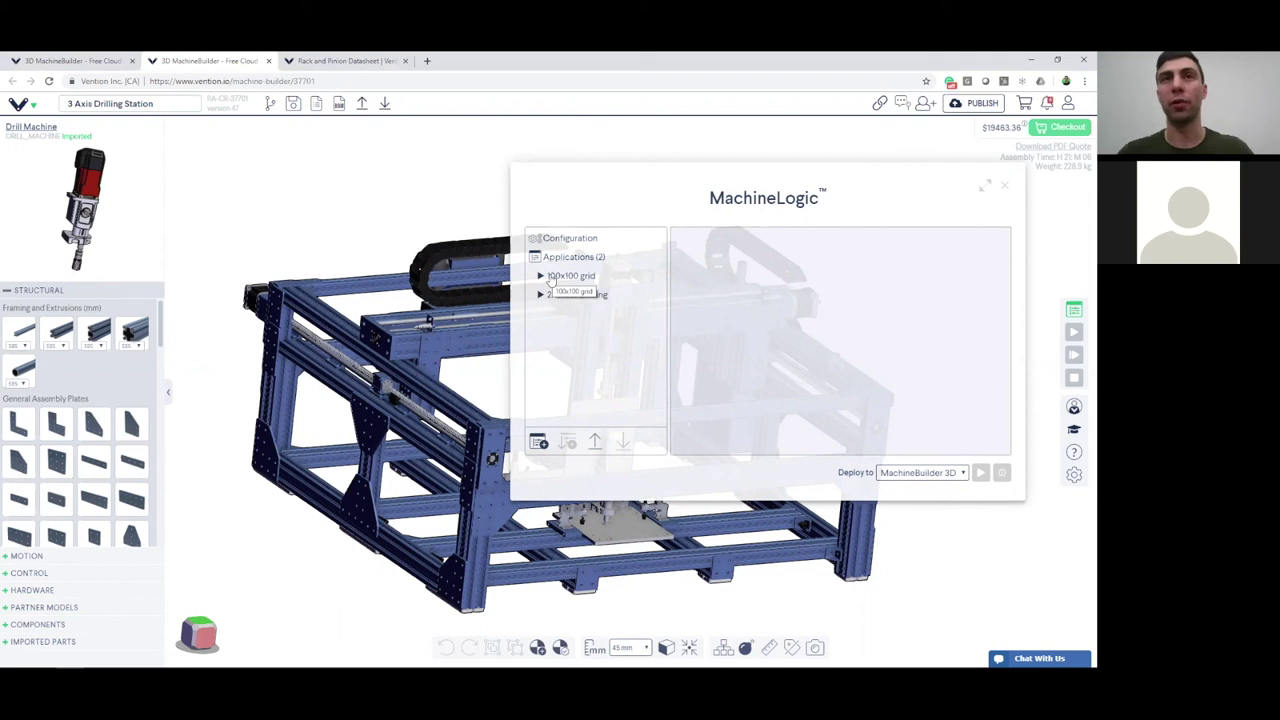
Open the 2x Plate Drilling application and review its list of sequences from Master to Reset test.
{"action": "right_click_drag", "start_coordinate": [465, 257], "coordinate": [406, 262]}
{"action": "scroll", "coordinate": [406, 262], "scroll_direction": "down", "scroll_amount": 3}
{"action": "left_click_drag", "start_coordinate": [392, 306], "coordinate": [575, 298]}
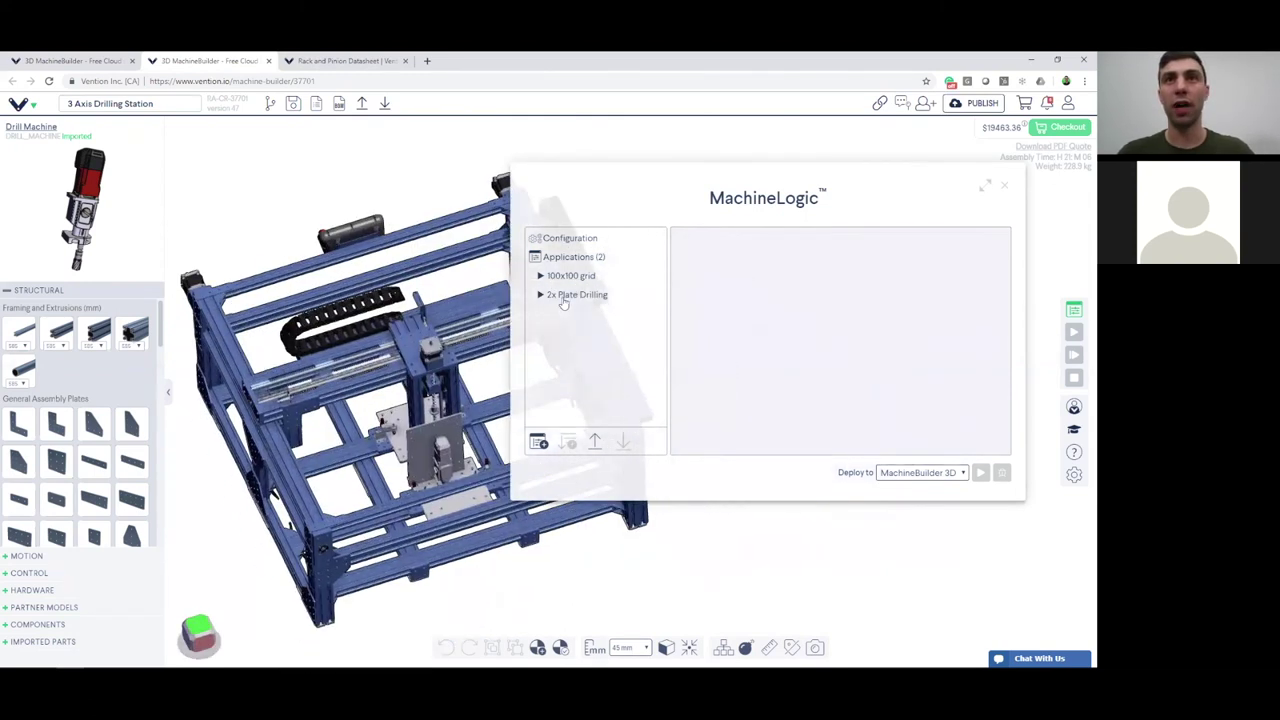
{"action": "left_click", "coordinate": [563, 300]}
{"action": "left_click_drag", "start_coordinate": [397, 267], "coordinate": [420, 295]}
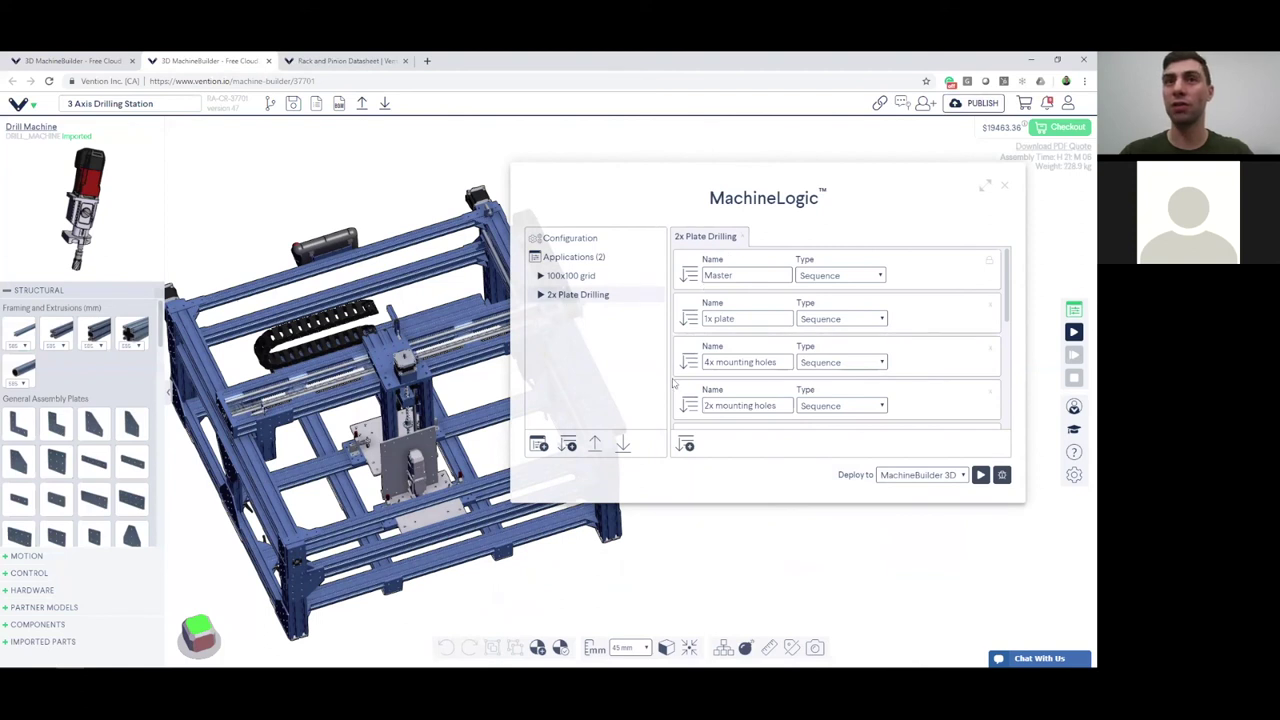
{"action": "left_click", "coordinate": [540, 295]}
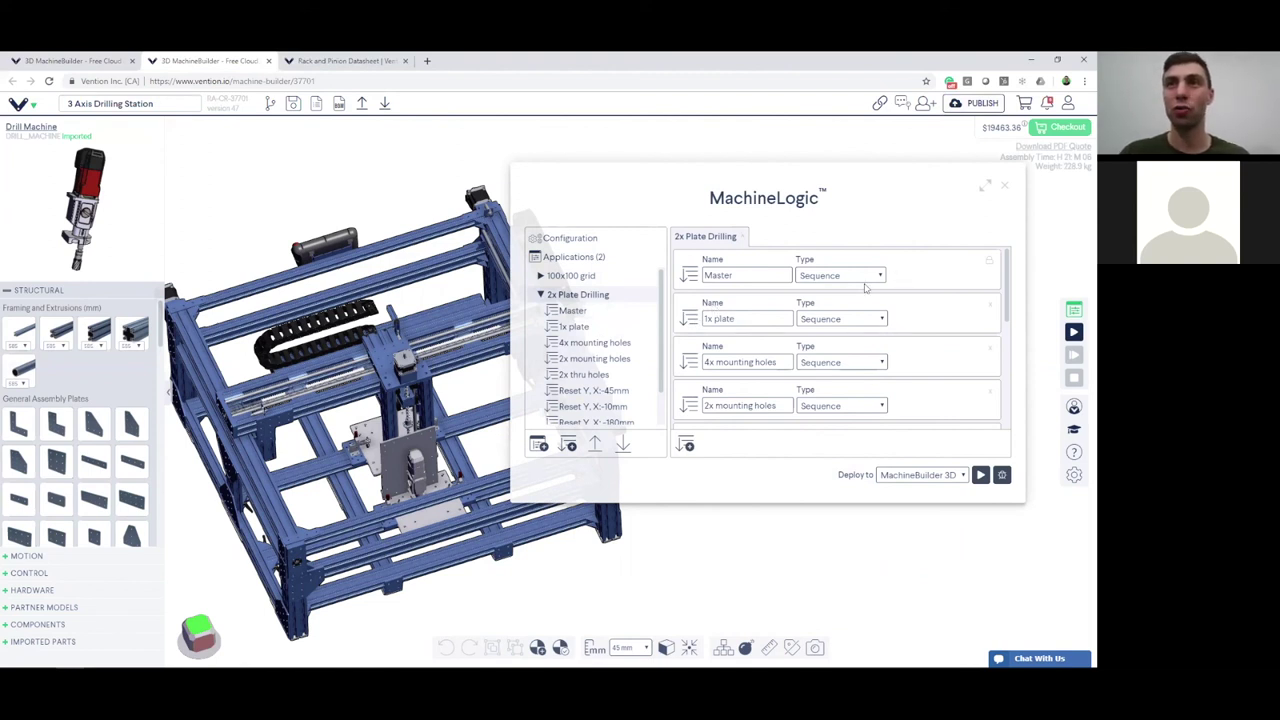
{"action": "scroll", "coordinate": [893, 288], "scroll_direction": "down", "scroll_amount": 3}
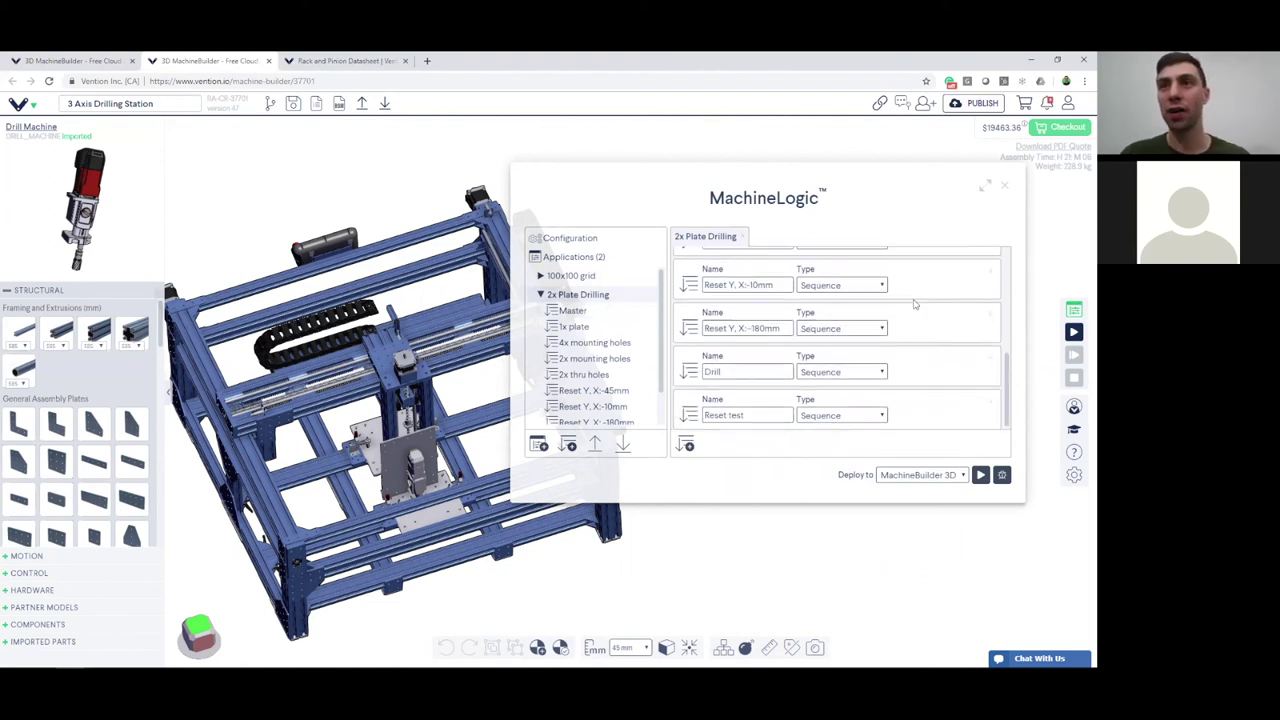
{"action": "scroll", "coordinate": [913, 308], "scroll_direction": "up", "scroll_amount": 3}
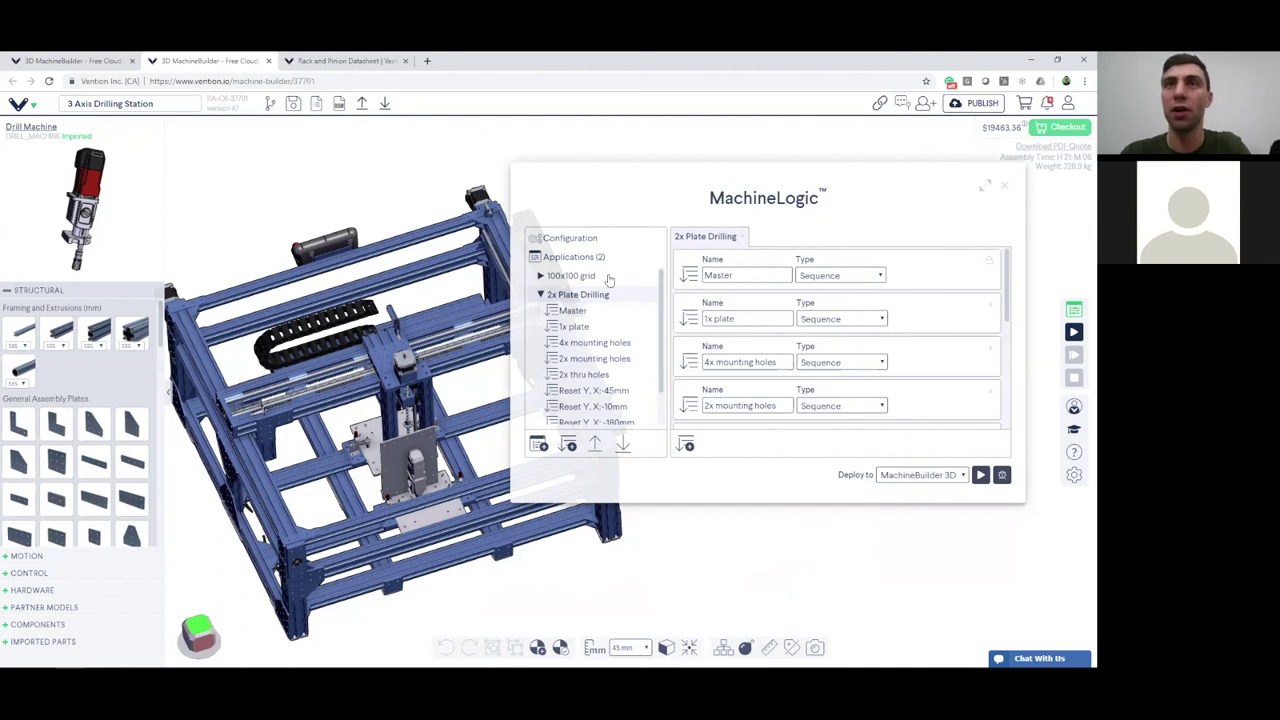
Try the Forever type on the Master sequence, and switch it to Loop with a count of 50.
{"action": "left_click", "coordinate": [868, 278]}
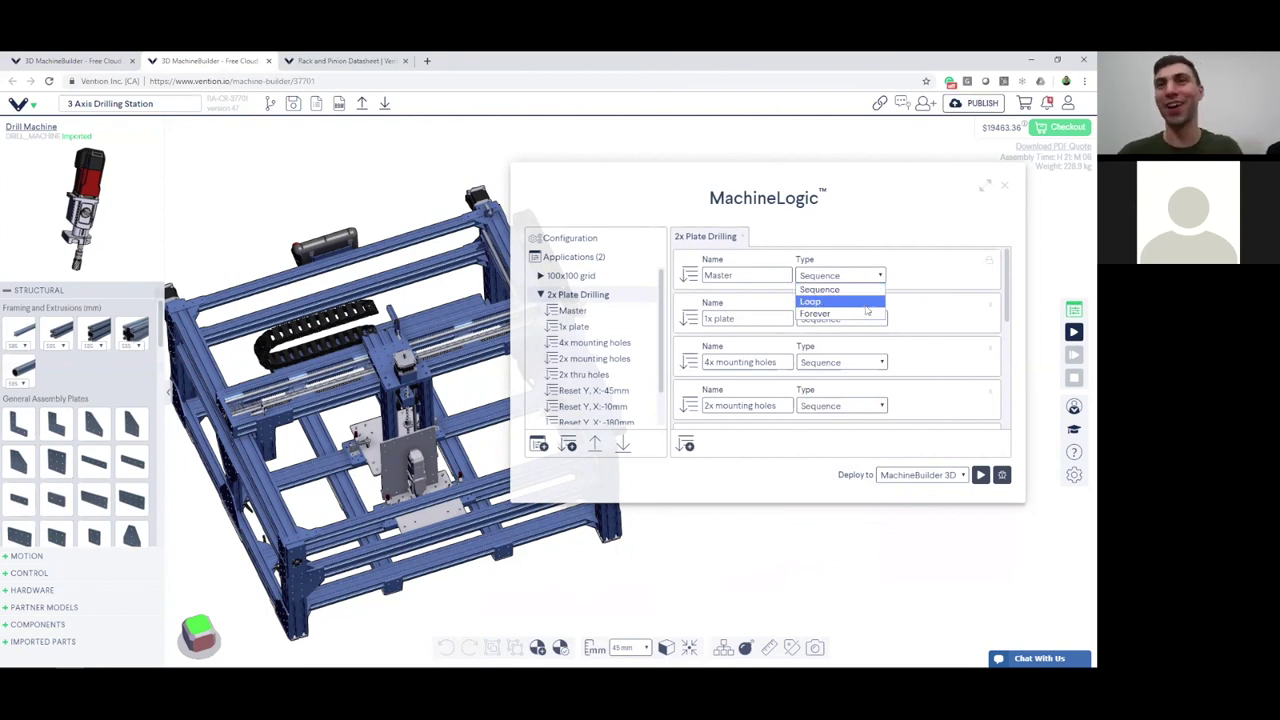
{"action": "left_click", "coordinate": [865, 315]}
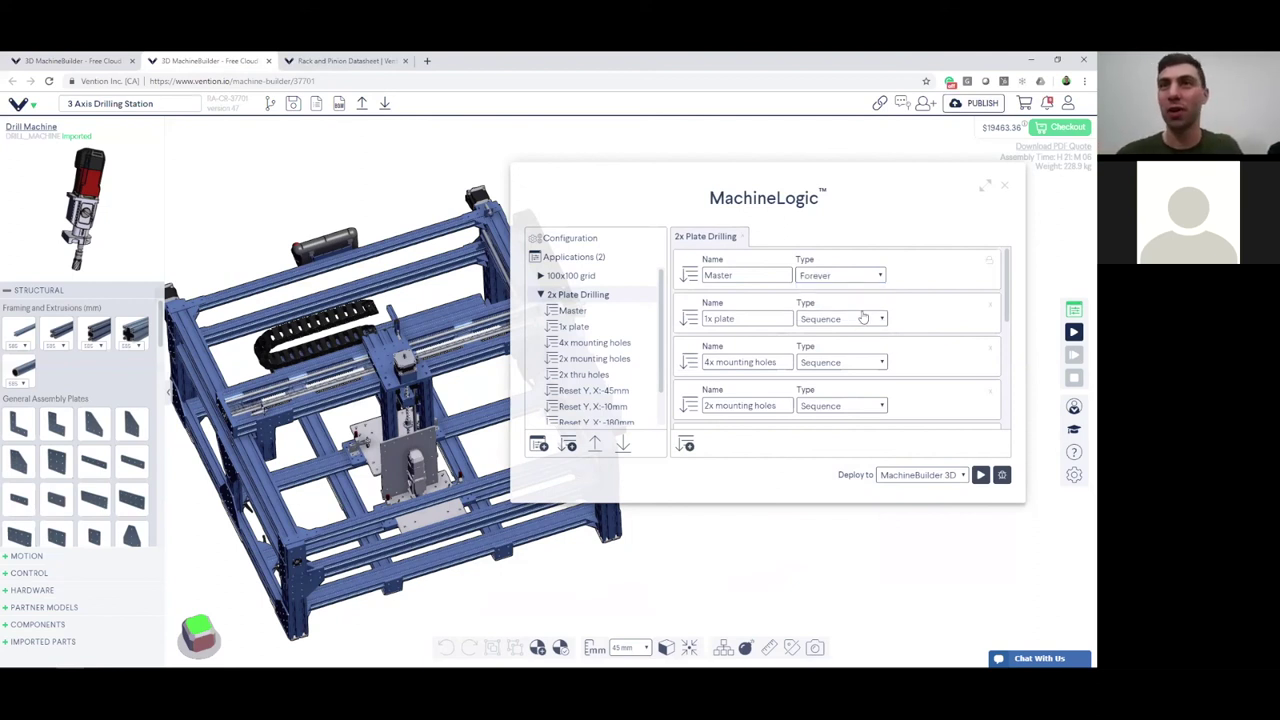
{"action": "left_click", "coordinate": [862, 279]}
{"action": "left_click", "coordinate": [857, 300]}
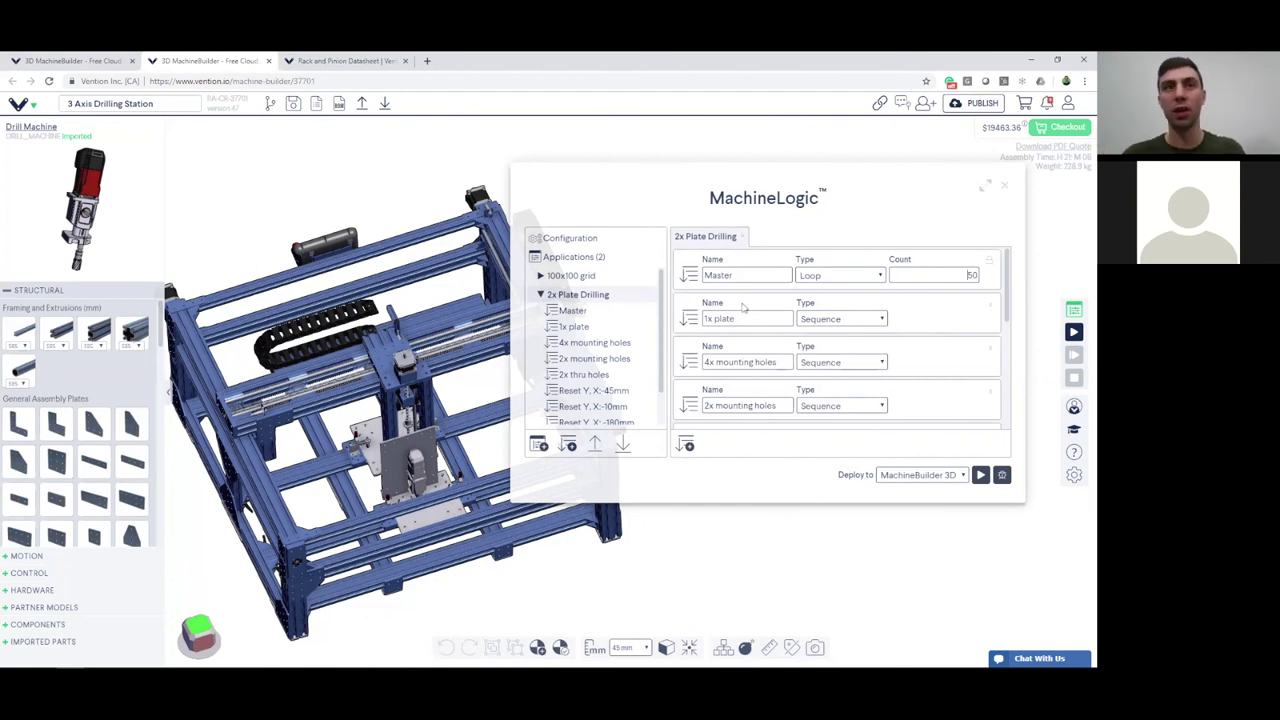
{"action": "scroll", "coordinate": [440, 472], "scroll_direction": "up", "scroll_amount": 5}
{"action": "left_click_drag", "start_coordinate": [424, 466], "coordinate": [377, 389]}
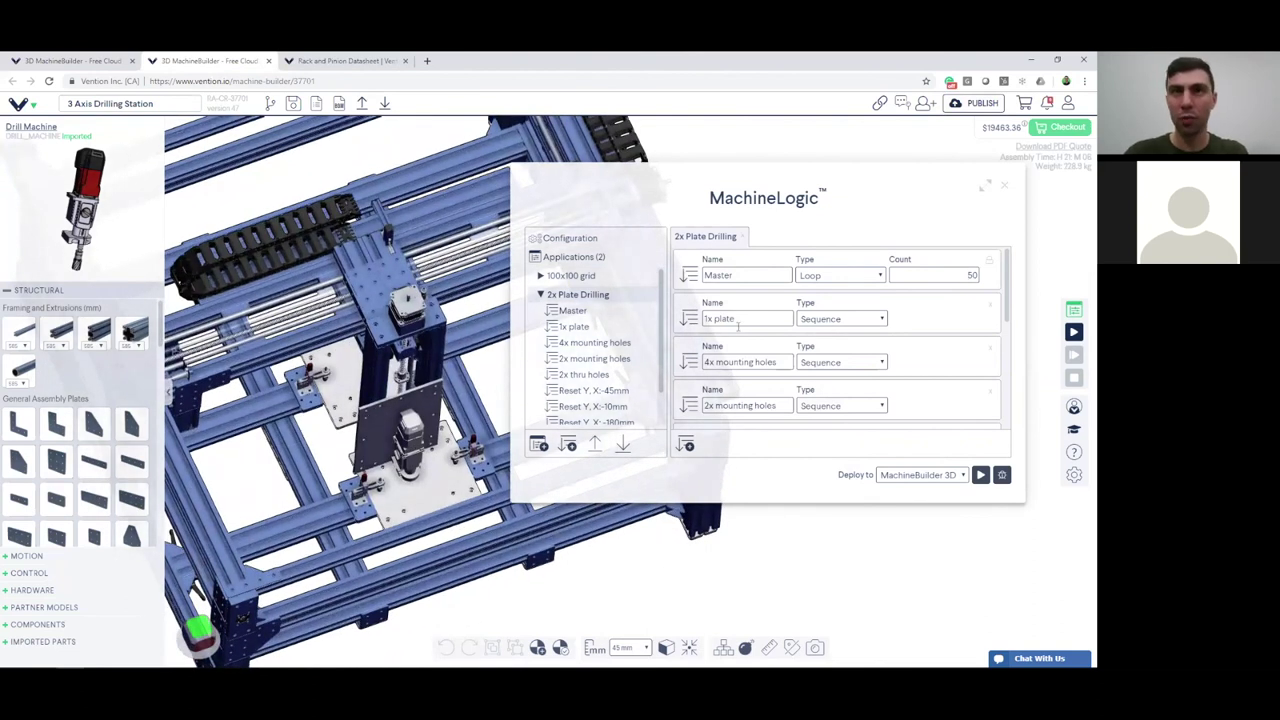
Set the Master loop count to 1 and return its type to Sequence.
{"action": "double_click", "coordinate": [988, 275]}
{"action": "left_click", "coordinate": [840, 275]}
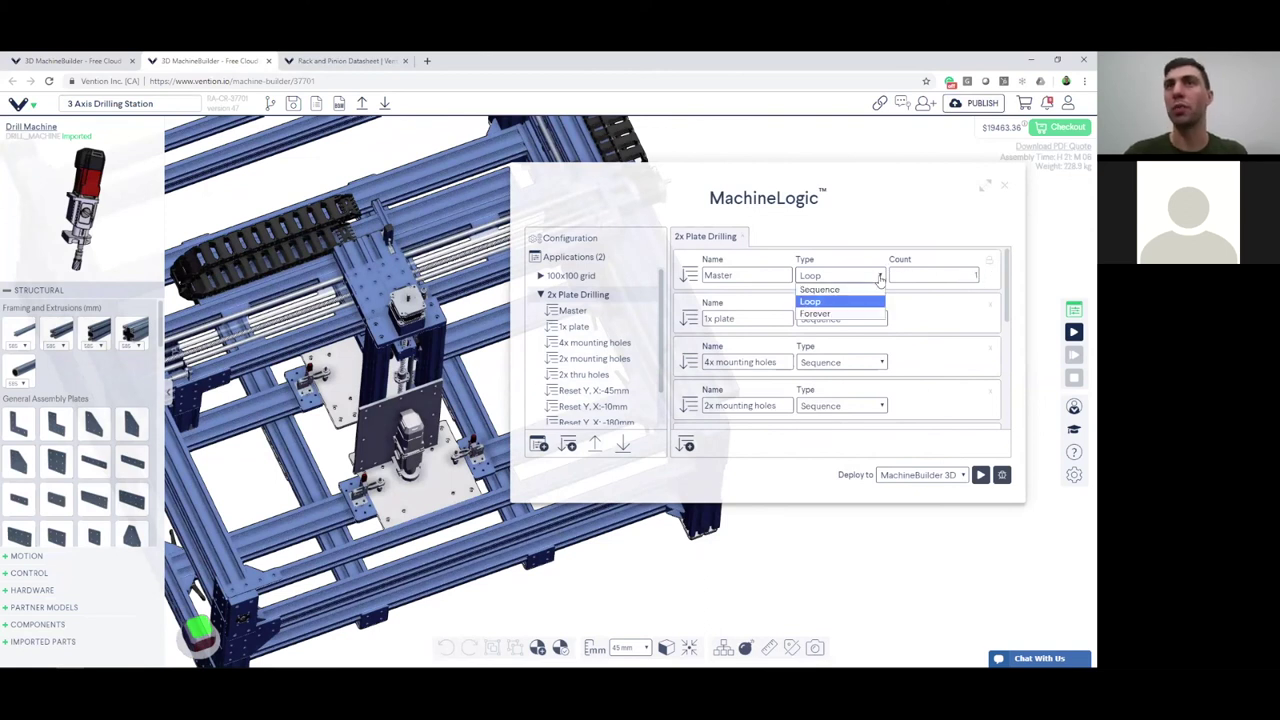
{"action": "left_click", "coordinate": [850, 296]}
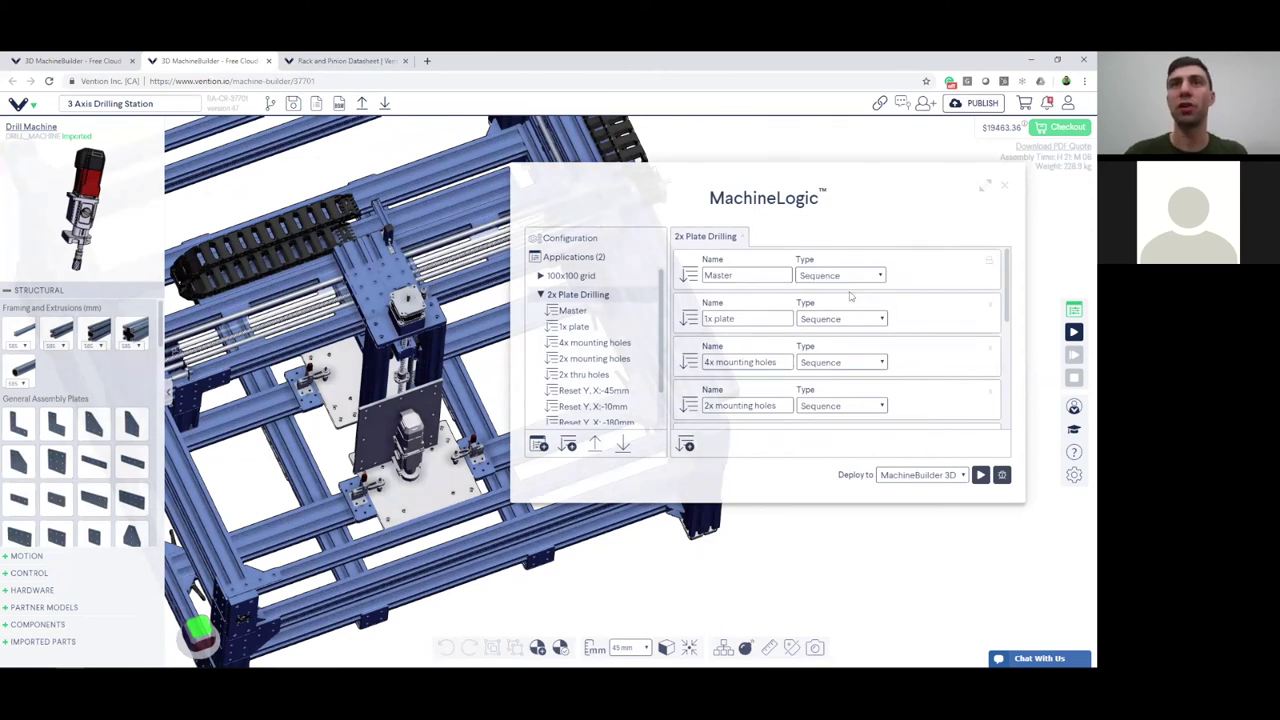
Open the Master sequence's commands, close MachineLogic, and try to run the simulation with the drill in view.
{"action": "left_click", "coordinate": [573, 311]}
{"action": "scroll", "coordinate": [585, 316], "scroll_direction": "down", "scroll_amount": 1}
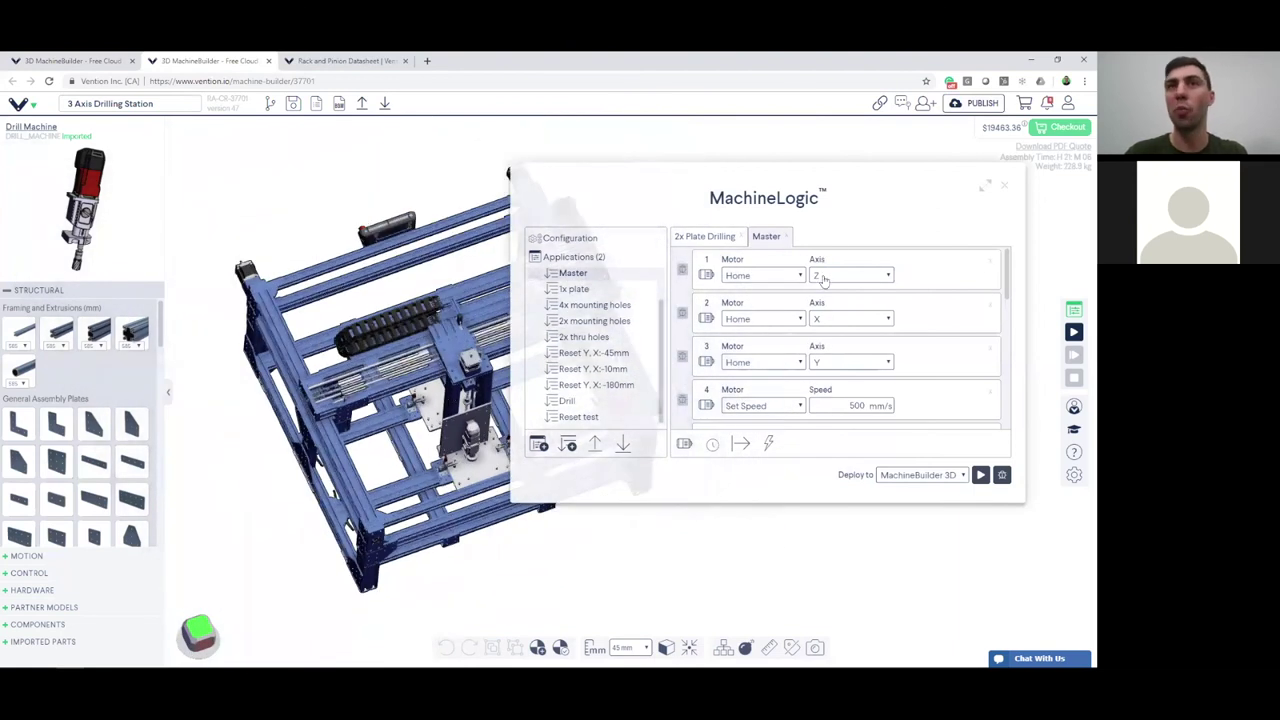
{"action": "left_click", "coordinate": [1006, 189]}
{"action": "scroll", "coordinate": [488, 424], "scroll_direction": "up", "scroll_amount": 3}
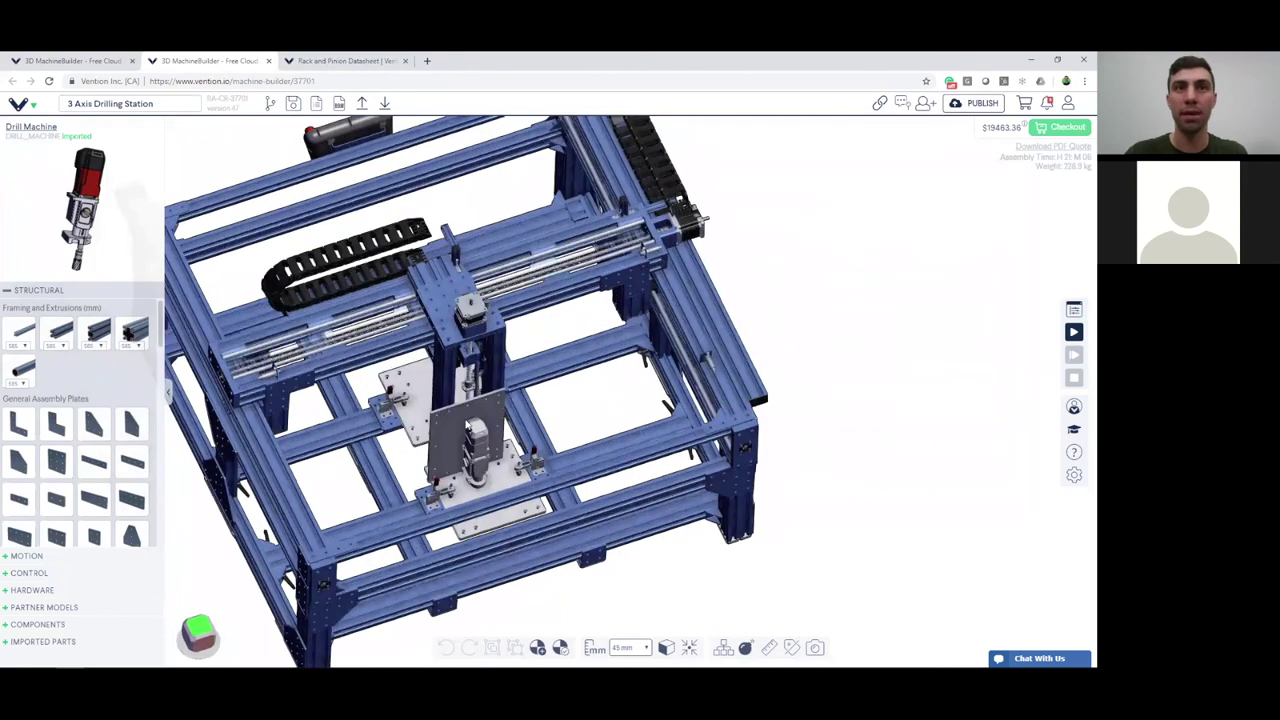
{"action": "left_click", "coordinate": [1074, 332]}
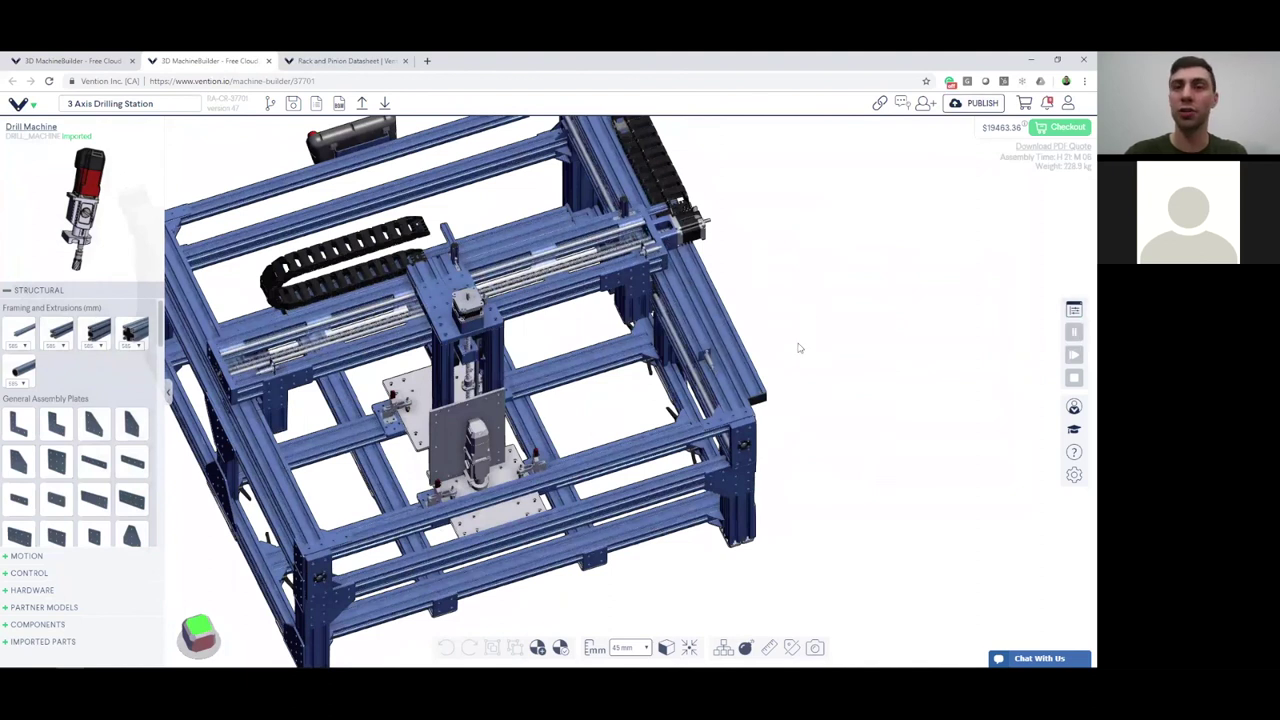
Reopen MachineLogic and compare the 100x100 grid and 2x Plate Drilling applications and their sequence types.
{"action": "left_click", "coordinate": [1074, 311]}
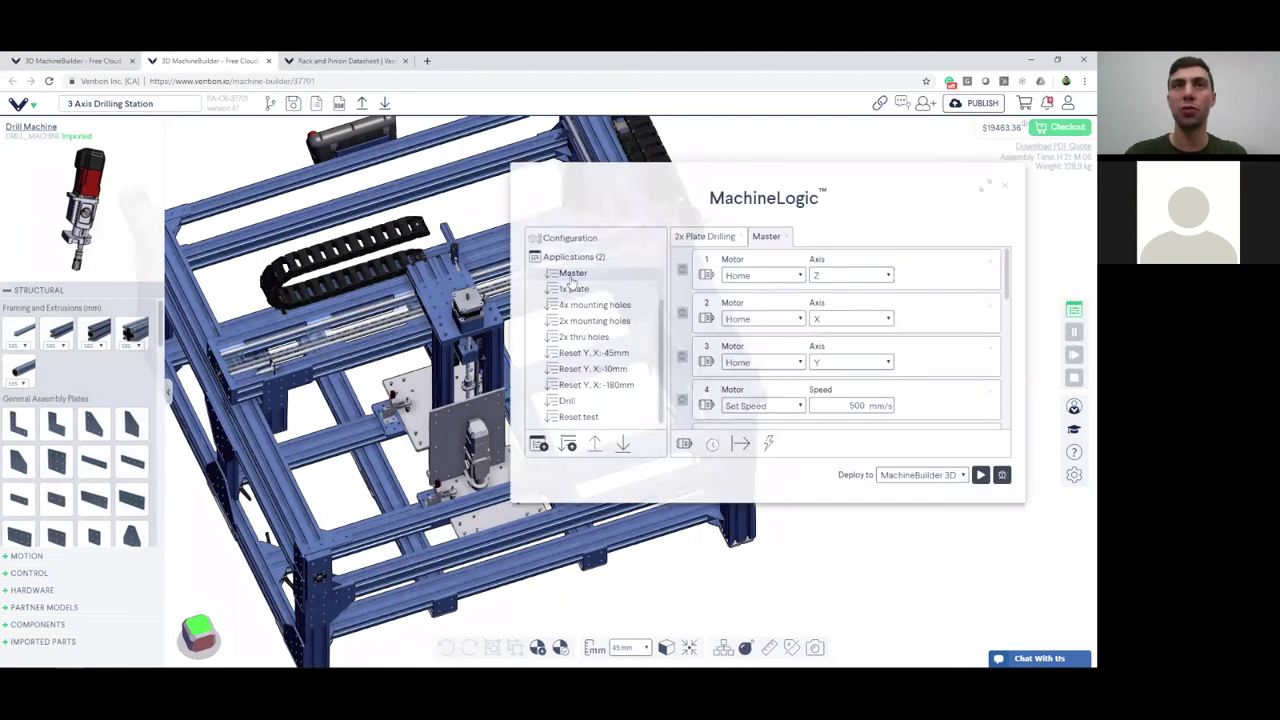
{"action": "left_click", "coordinate": [584, 261]}
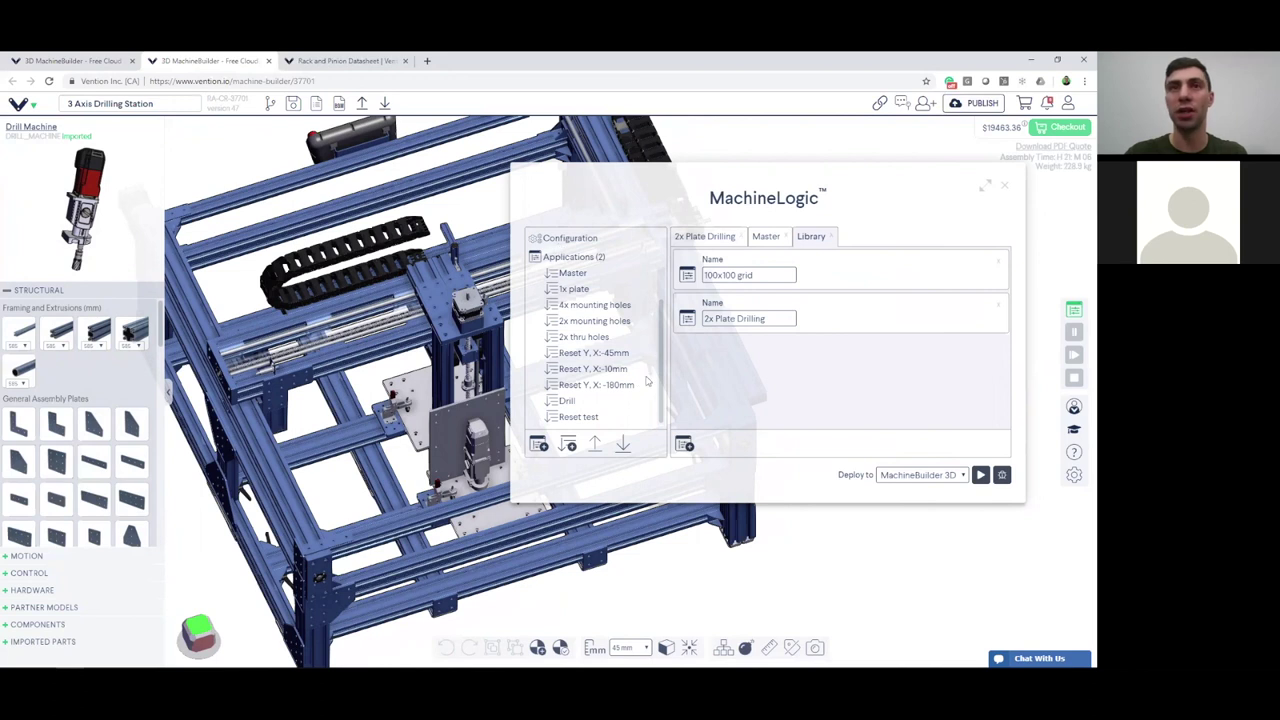
{"action": "scroll", "coordinate": [640, 386], "scroll_direction": "up", "scroll_amount": 3}
{"action": "left_click", "coordinate": [541, 295]}
{"action": "left_click", "coordinate": [553, 279]}
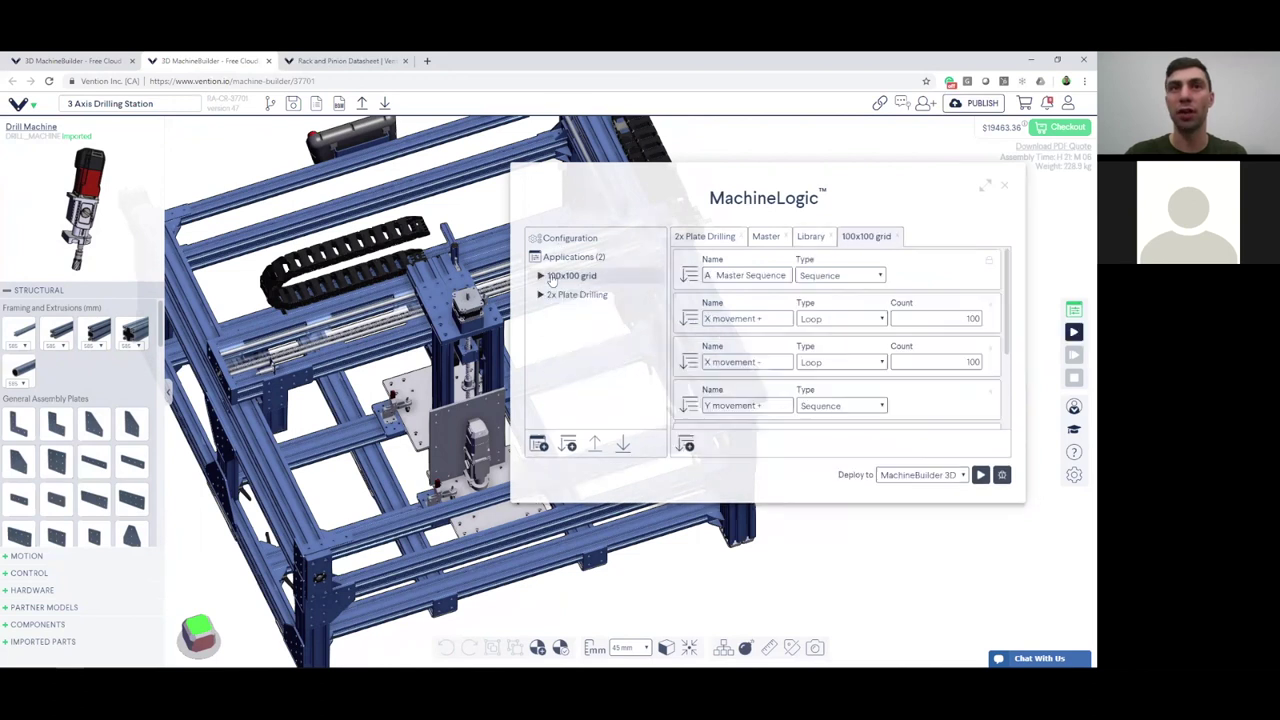
{"action": "left_click", "coordinate": [570, 295]}
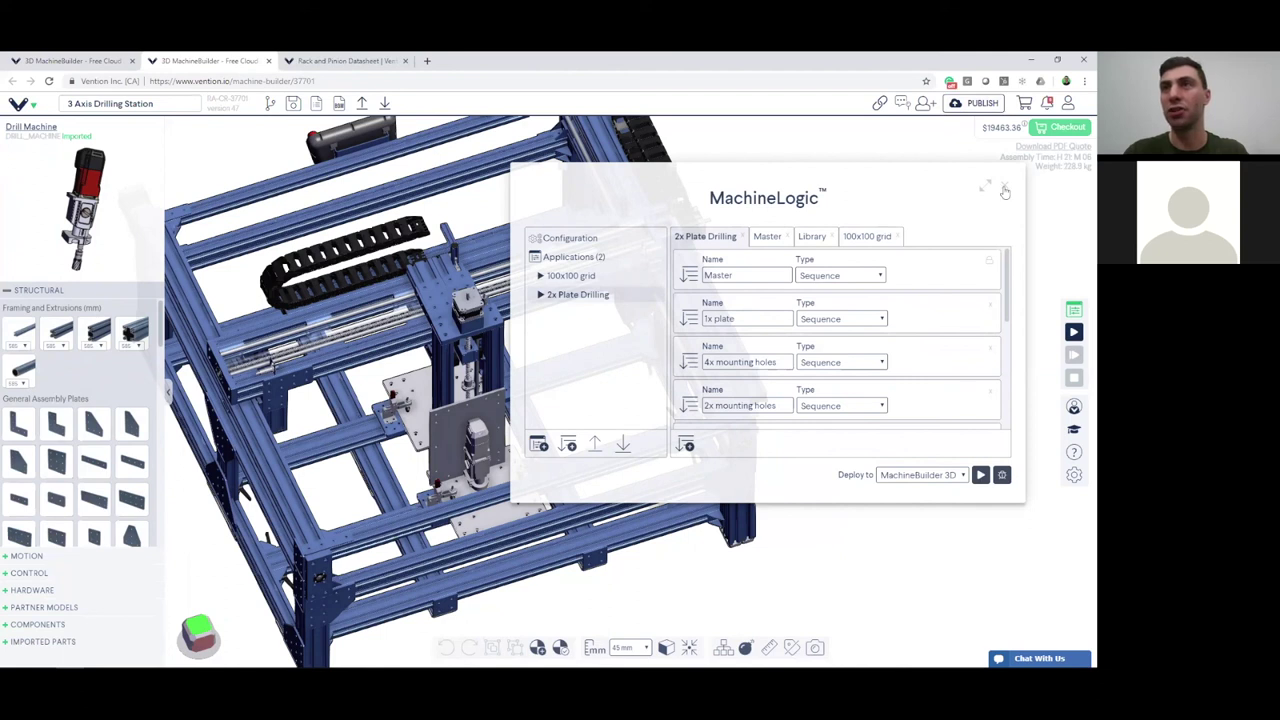
{"action": "left_click", "coordinate": [582, 278]}
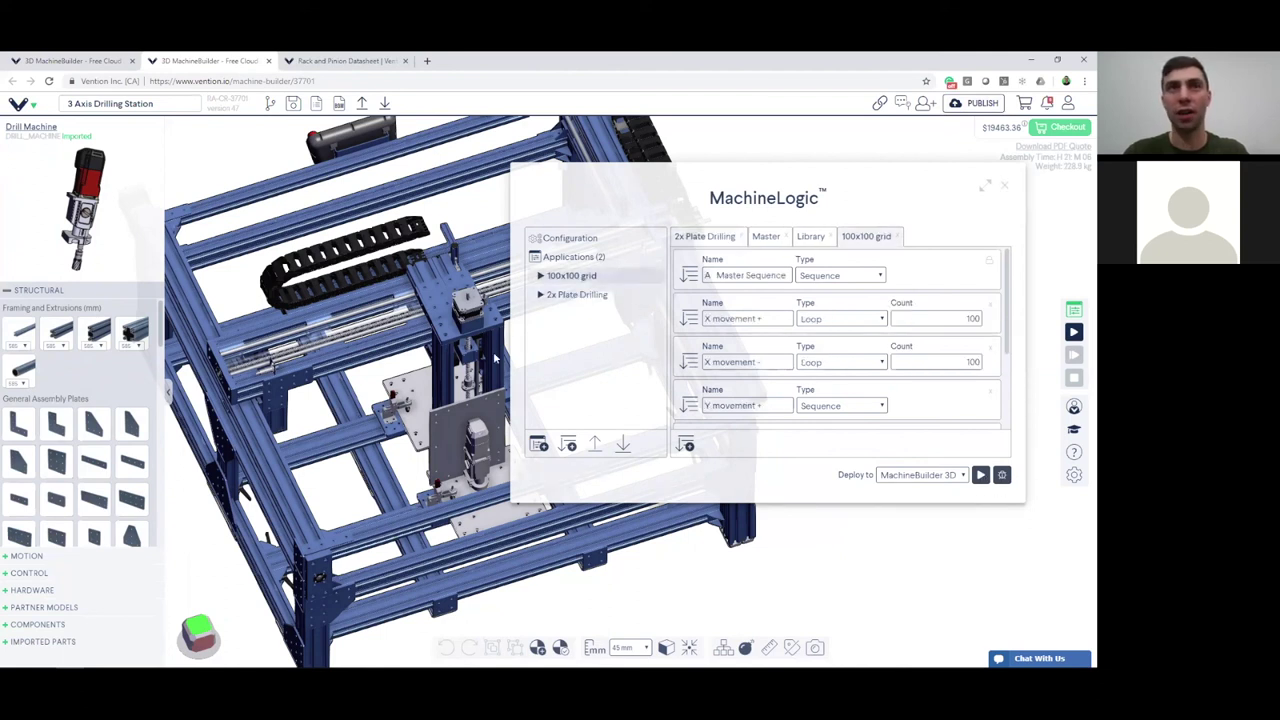
{"action": "left_click", "coordinate": [577, 295]}
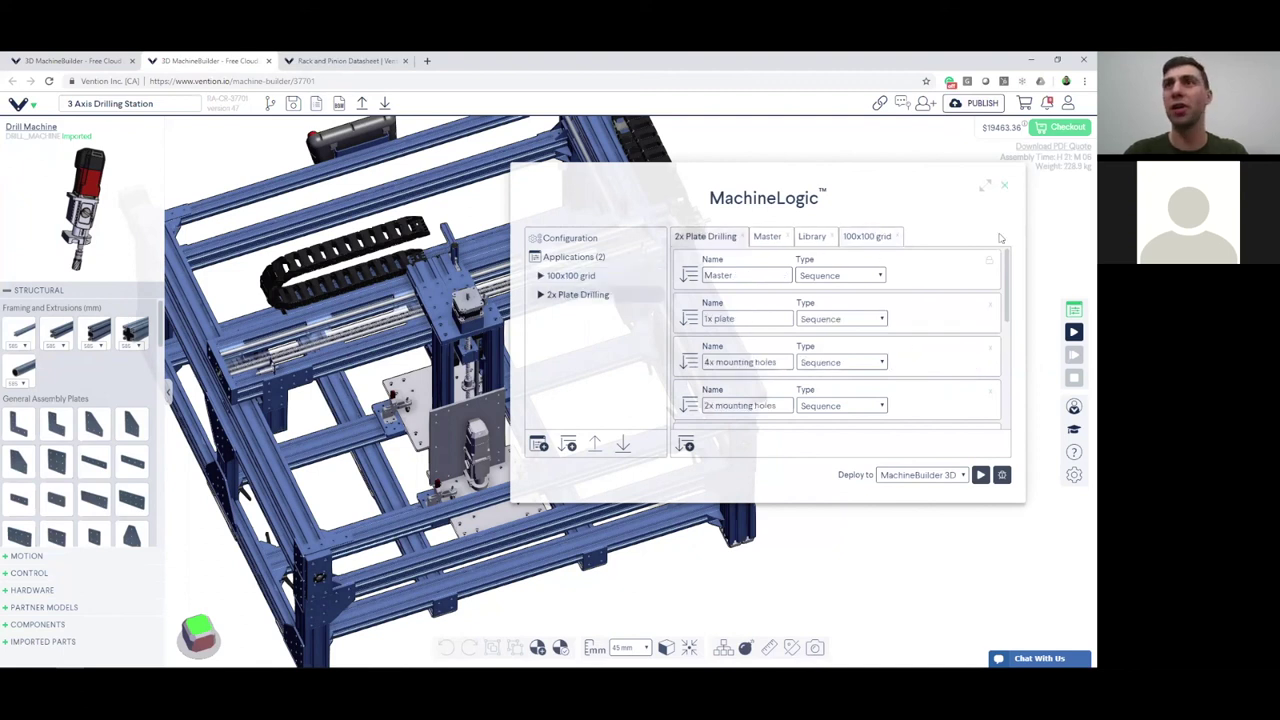
Close MachineLogic and reload the 3 Axis Drilling Station design page.
{"action": "left_click", "coordinate": [1005, 189]}
{"action": "left_click", "coordinate": [394, 81]}
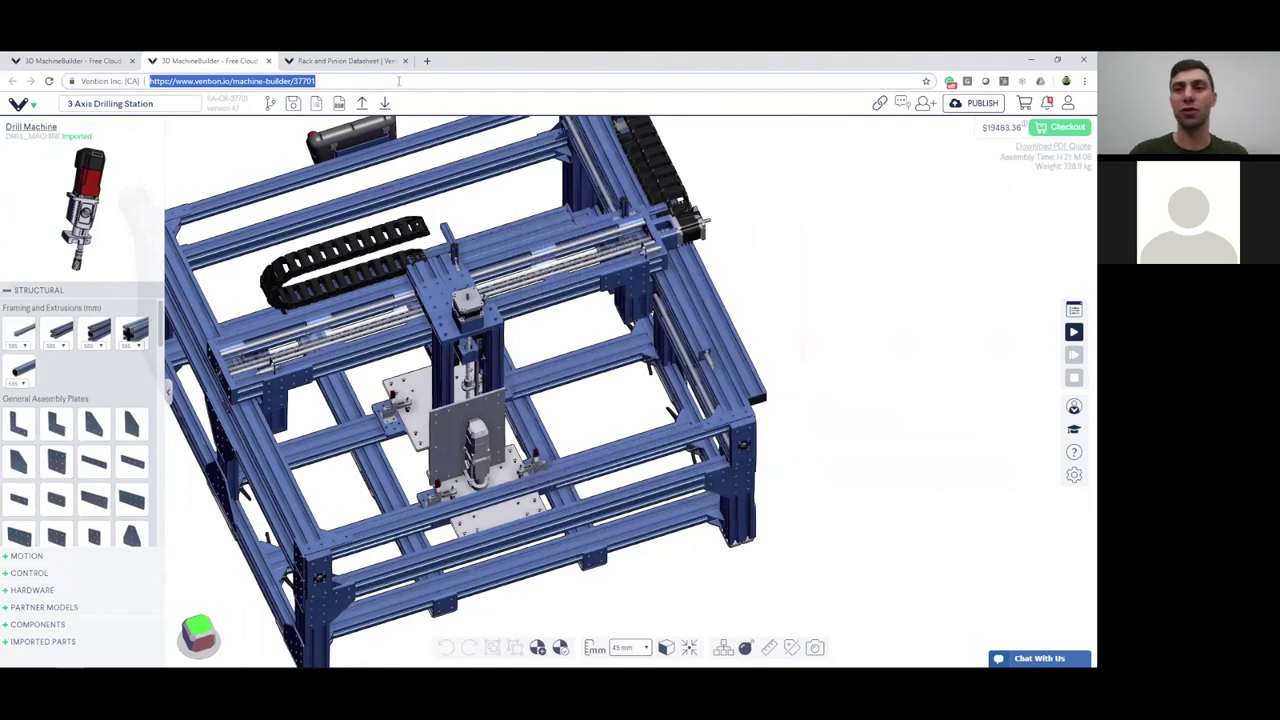
{"action": "key", "text": "Return"}
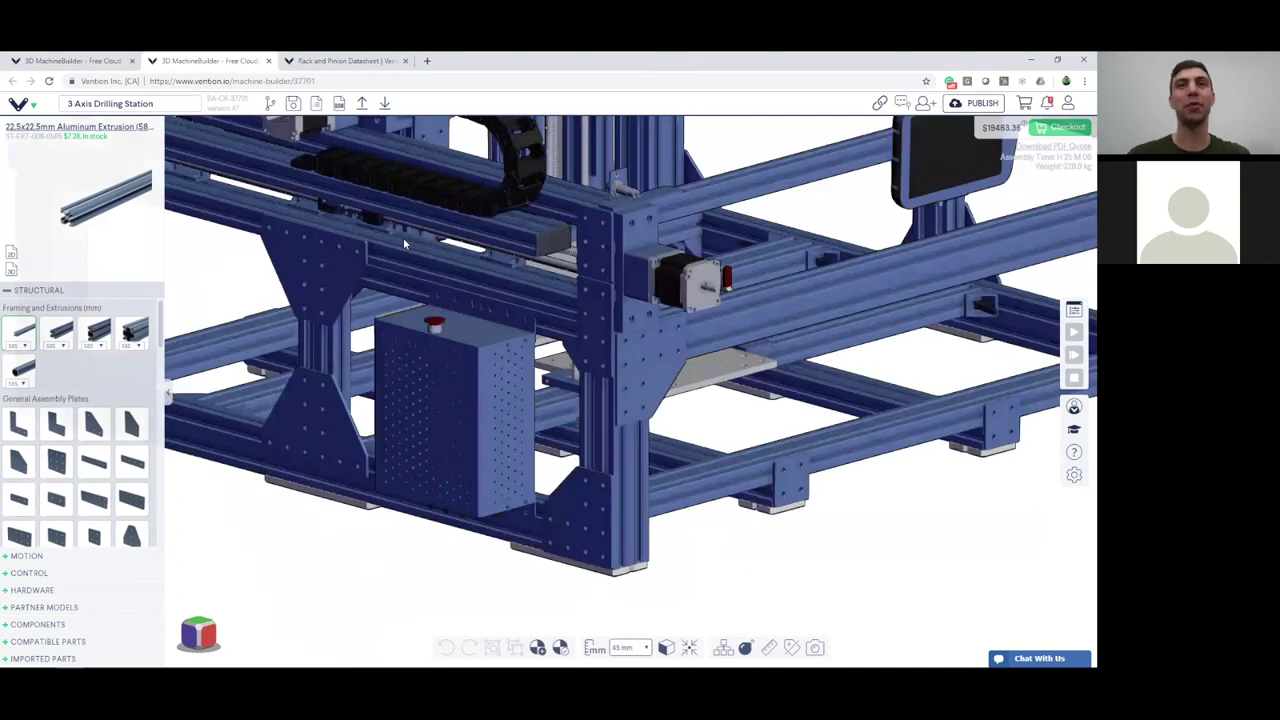
Select the 2x Plate Drilling application in MachineLogic, run its simulation, and watch the drill head from above.
{"action": "scroll", "coordinate": [637, 268], "scroll_direction": "down", "scroll_amount": 5}
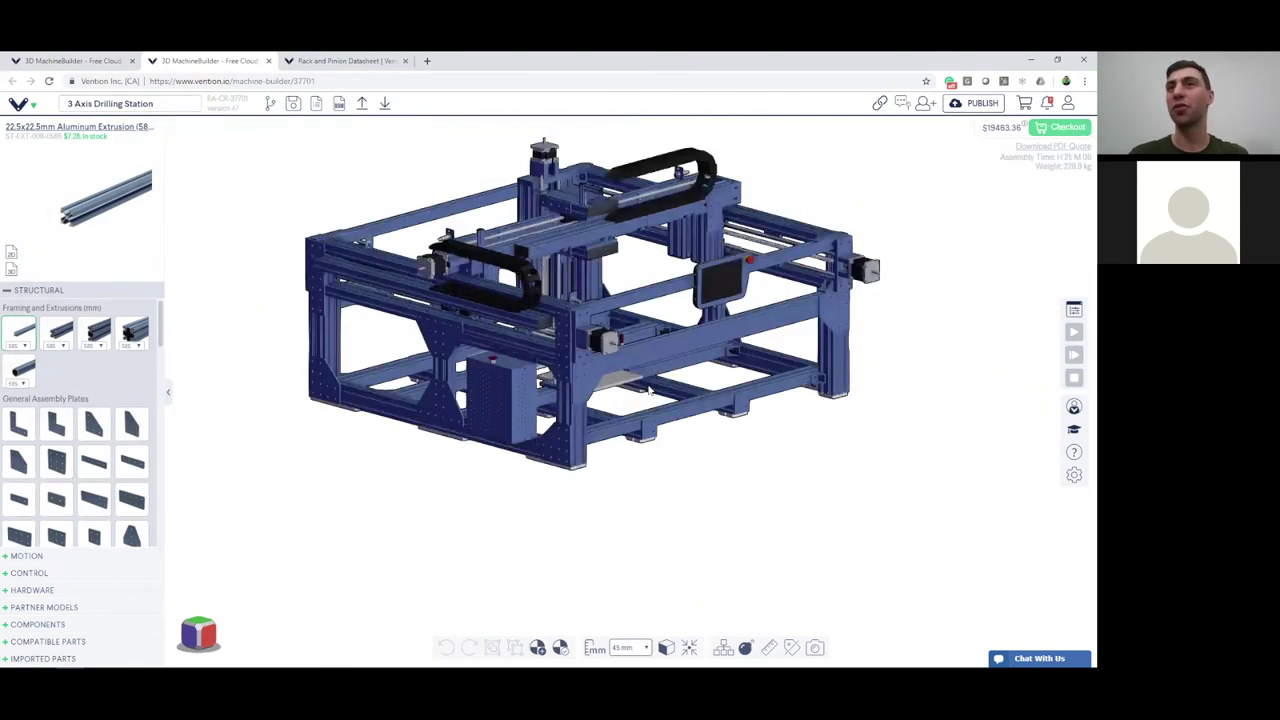
{"action": "scroll", "coordinate": [615, 335], "scroll_direction": "up", "scroll_amount": 2}
{"action": "left_click", "coordinate": [1074, 310]}
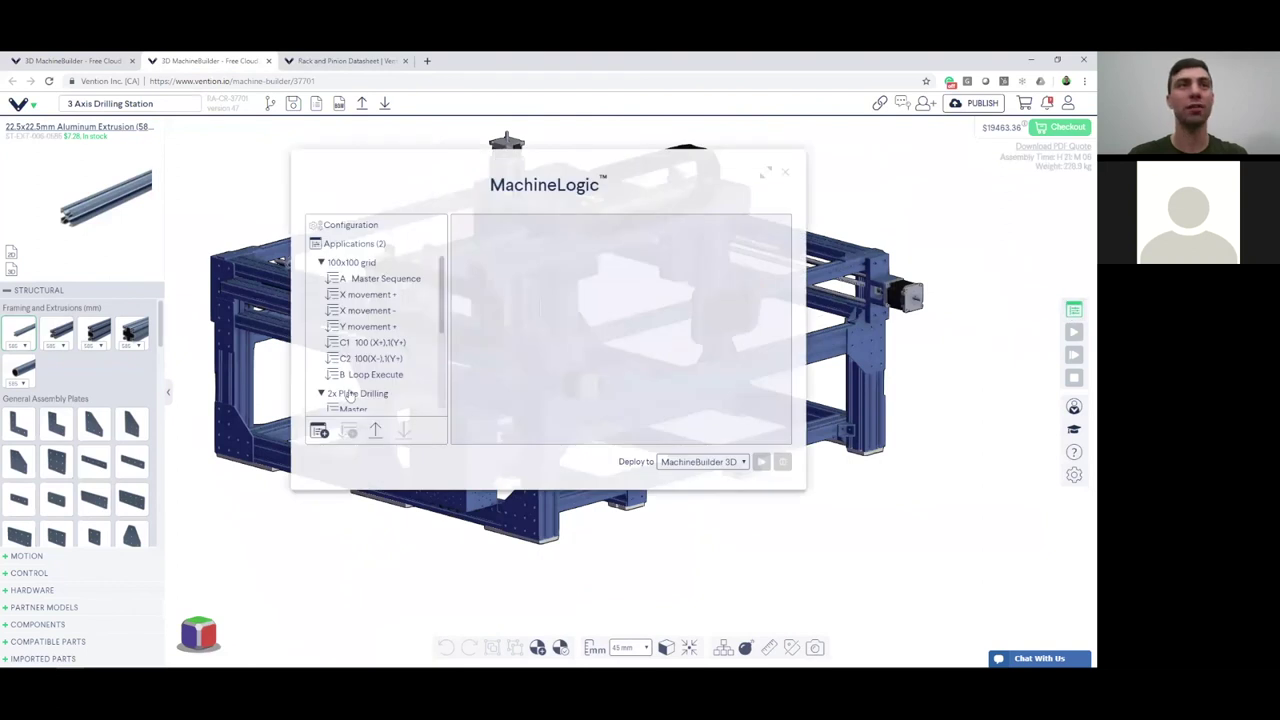
{"action": "left_click", "coordinate": [352, 394]}
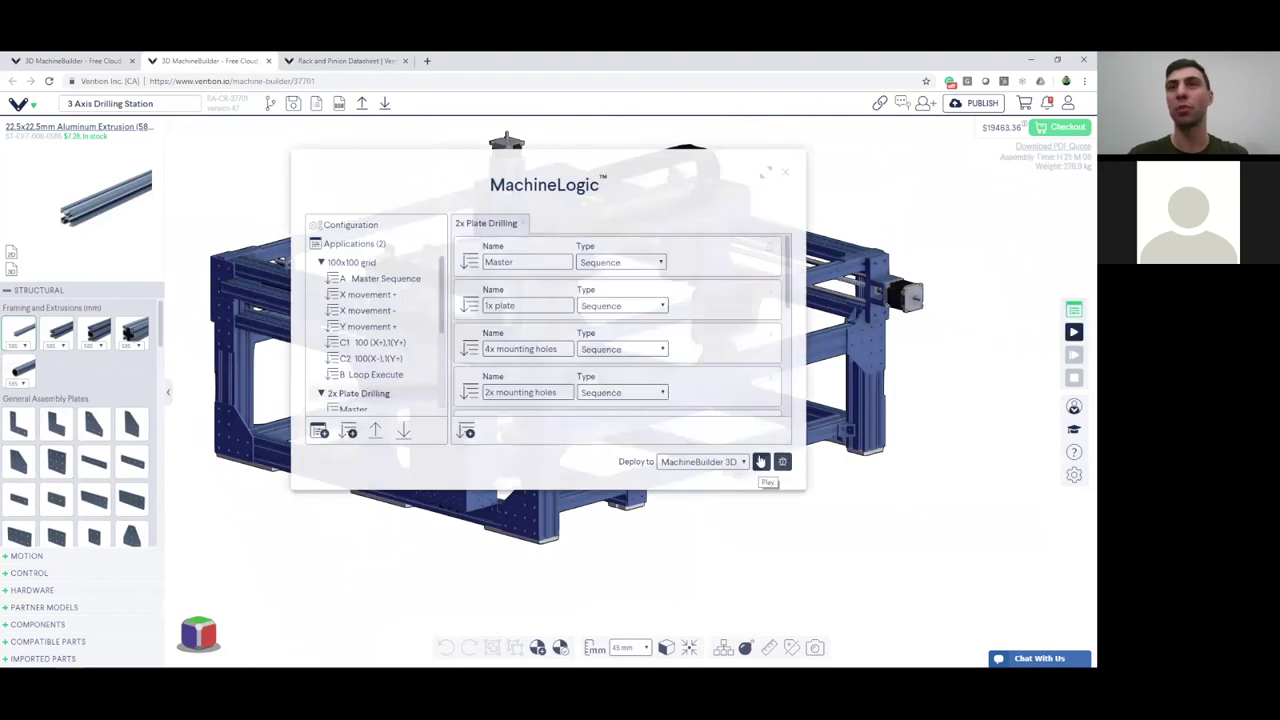
{"action": "left_click", "coordinate": [1074, 331]}
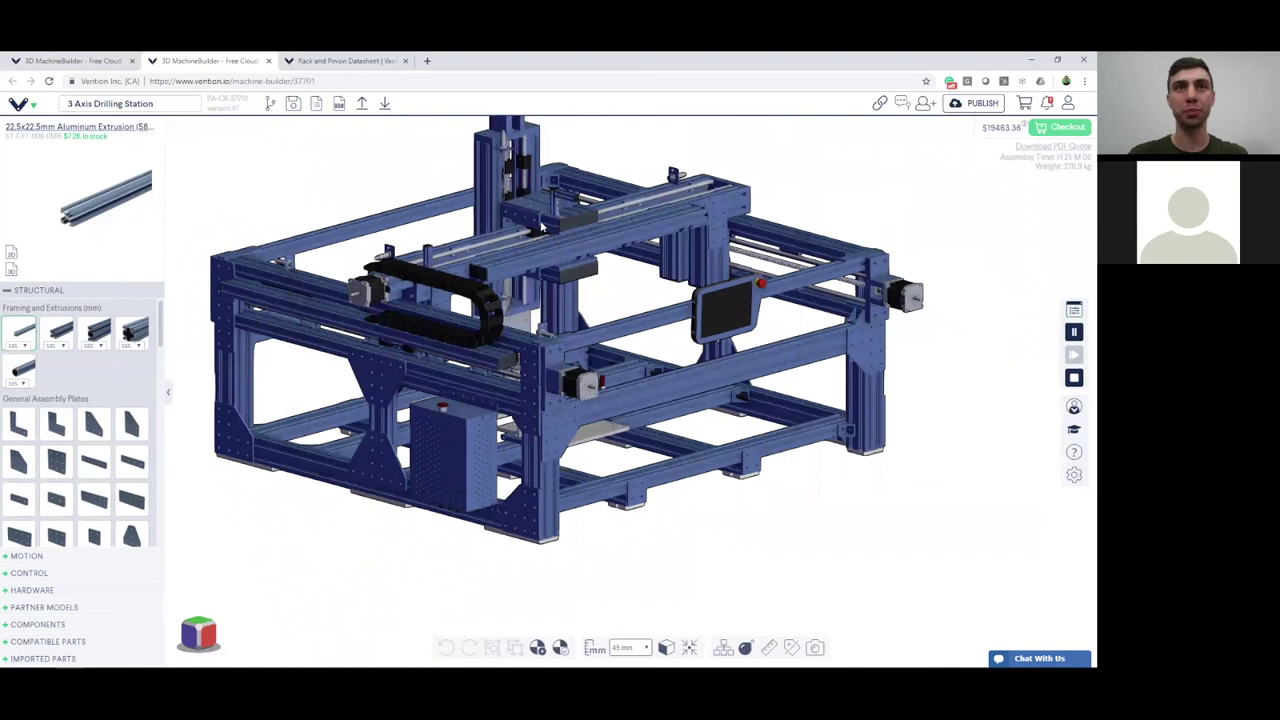
{"action": "left_click_drag", "start_coordinate": [600, 203], "coordinate": [457, 342]}
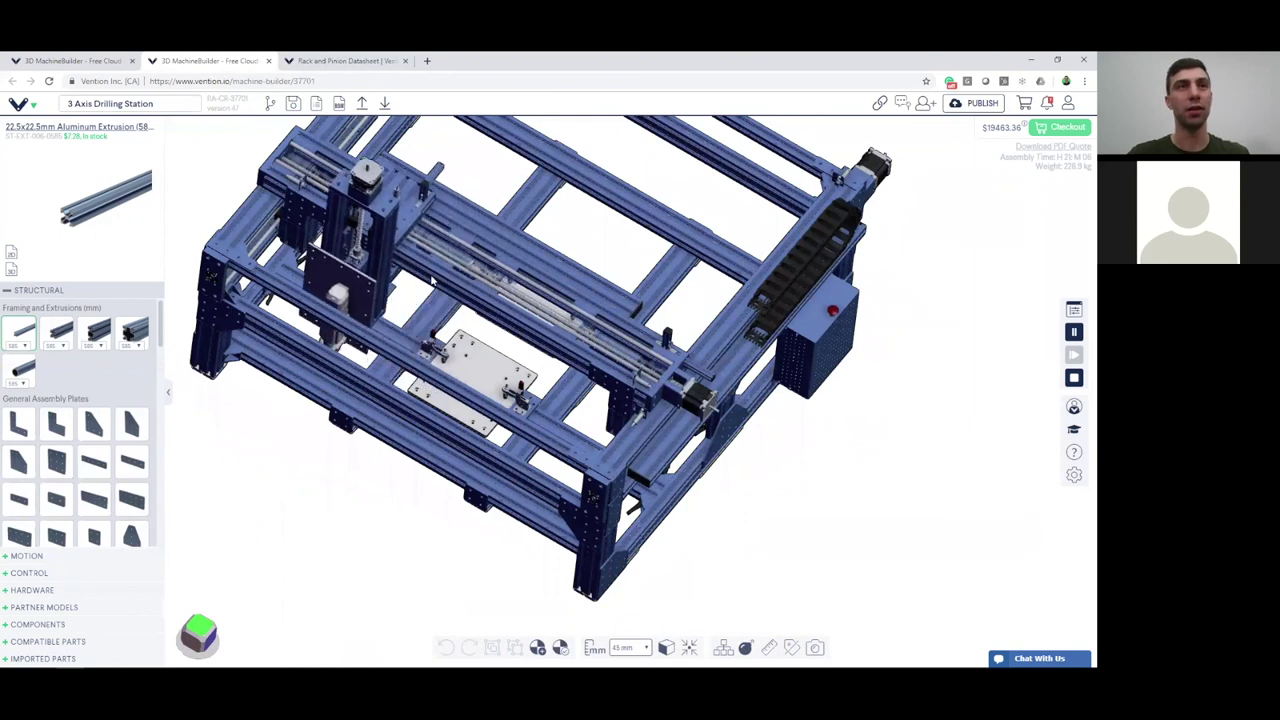
Watch the running drilling simulation up close from above the two clamped plates.
{"action": "left_click_drag", "start_coordinate": [369, 264], "coordinate": [498, 331]}
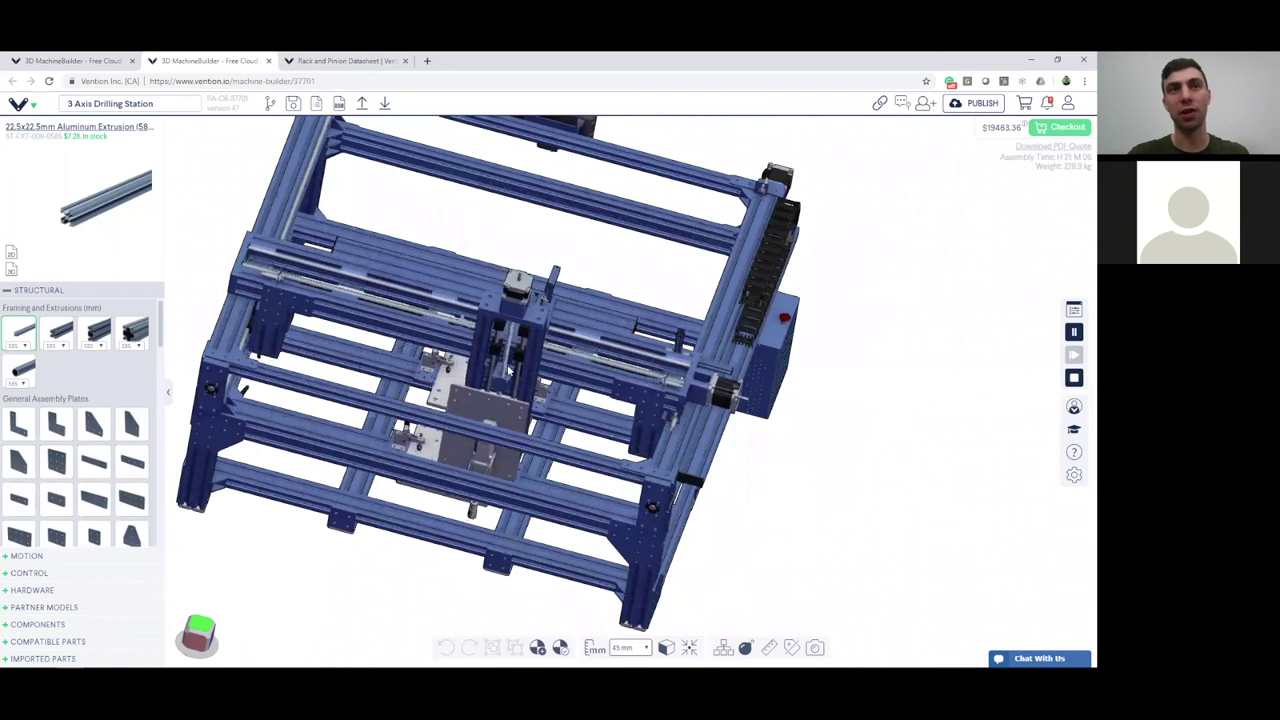
{"action": "scroll", "coordinate": [515, 370], "scroll_direction": "up", "scroll_amount": 4}
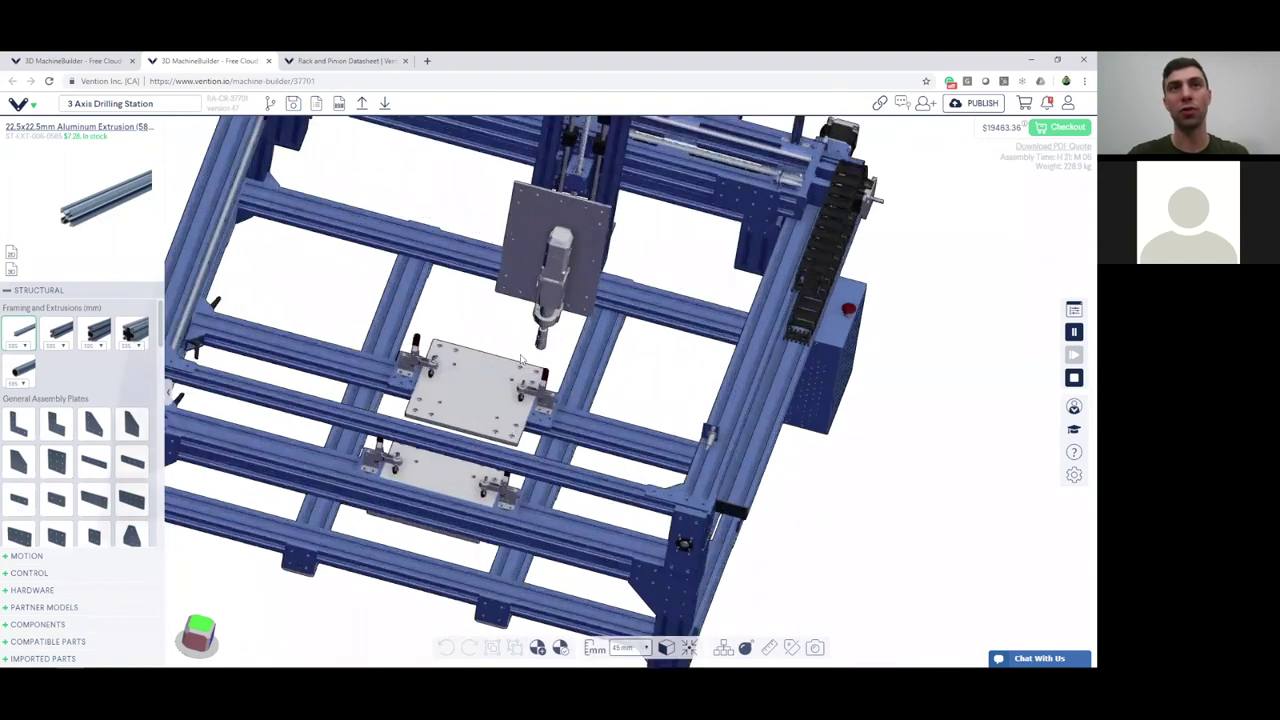
{"action": "scroll", "coordinate": [519, 370], "scroll_direction": "down", "scroll_amount": 5}
{"action": "scroll", "coordinate": [522, 368], "scroll_direction": "up", "scroll_amount": 8}
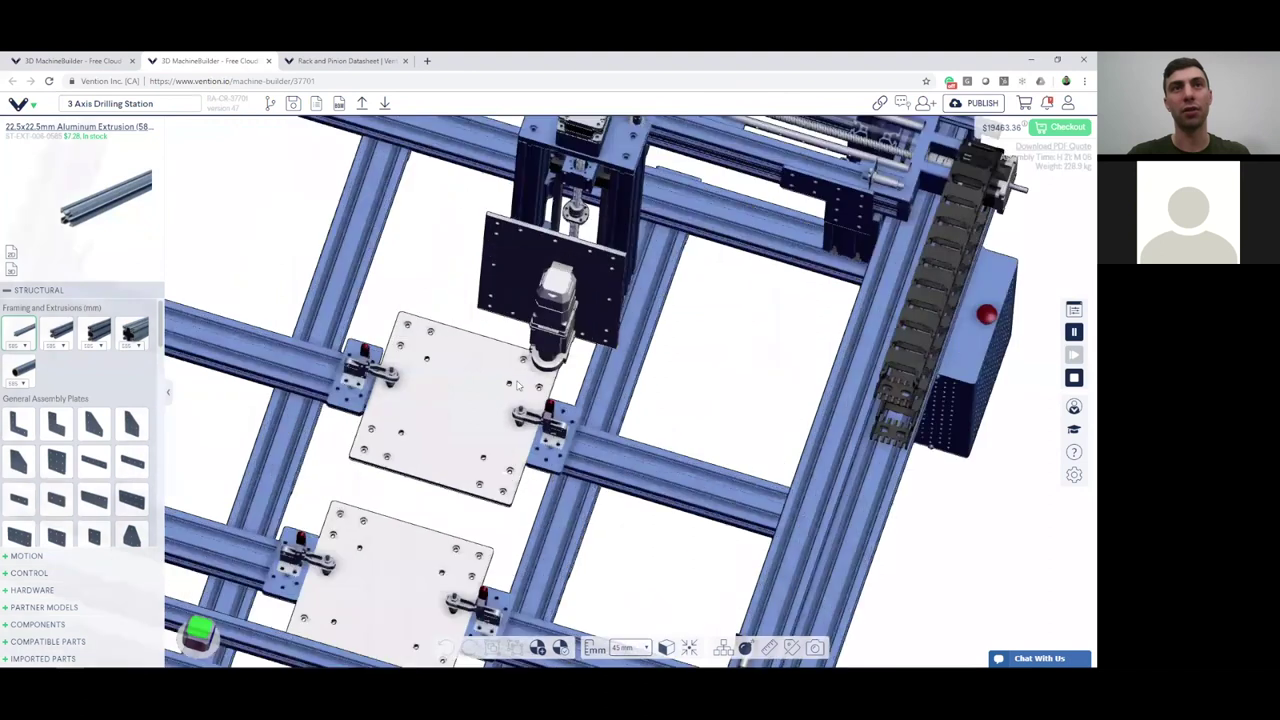
{"action": "middle_click_drag", "start_coordinate": [527, 363], "coordinate": [535, 349]}
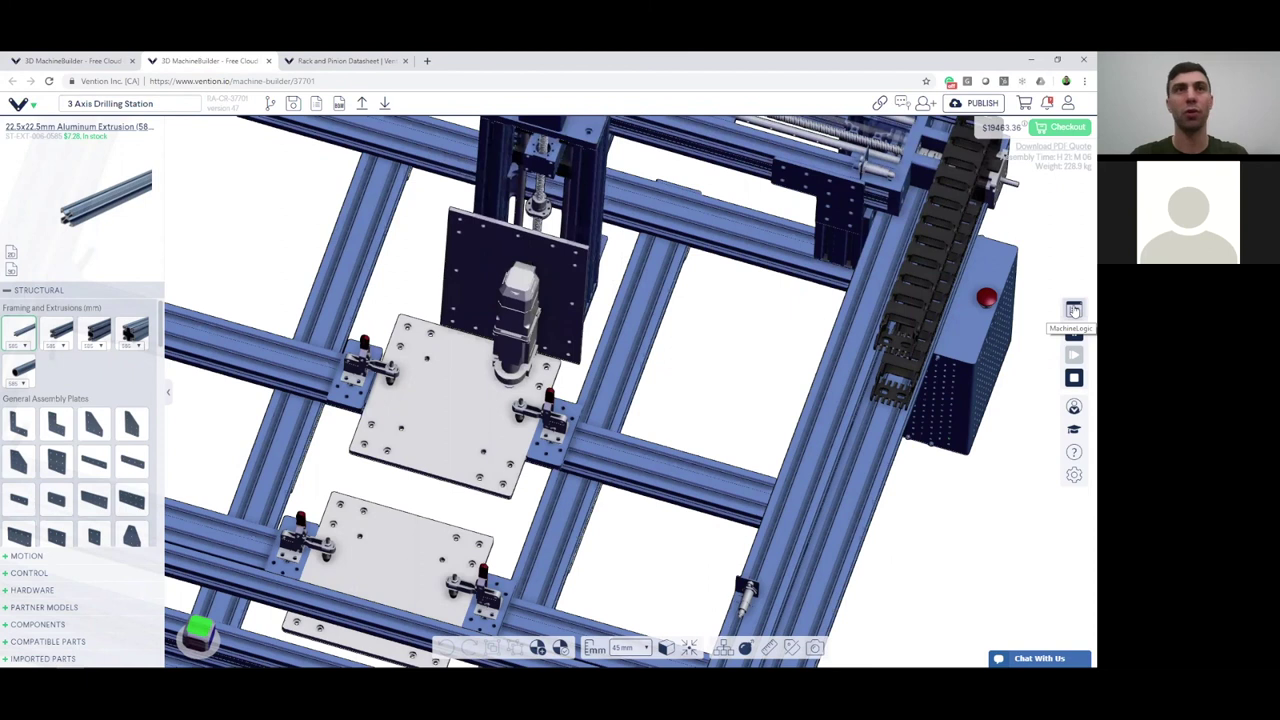
Reopen MachineLogic, open the X movement + sequence of the 100x100 grid application, and stop the running simulation.
{"action": "left_click", "coordinate": [1074, 311]}
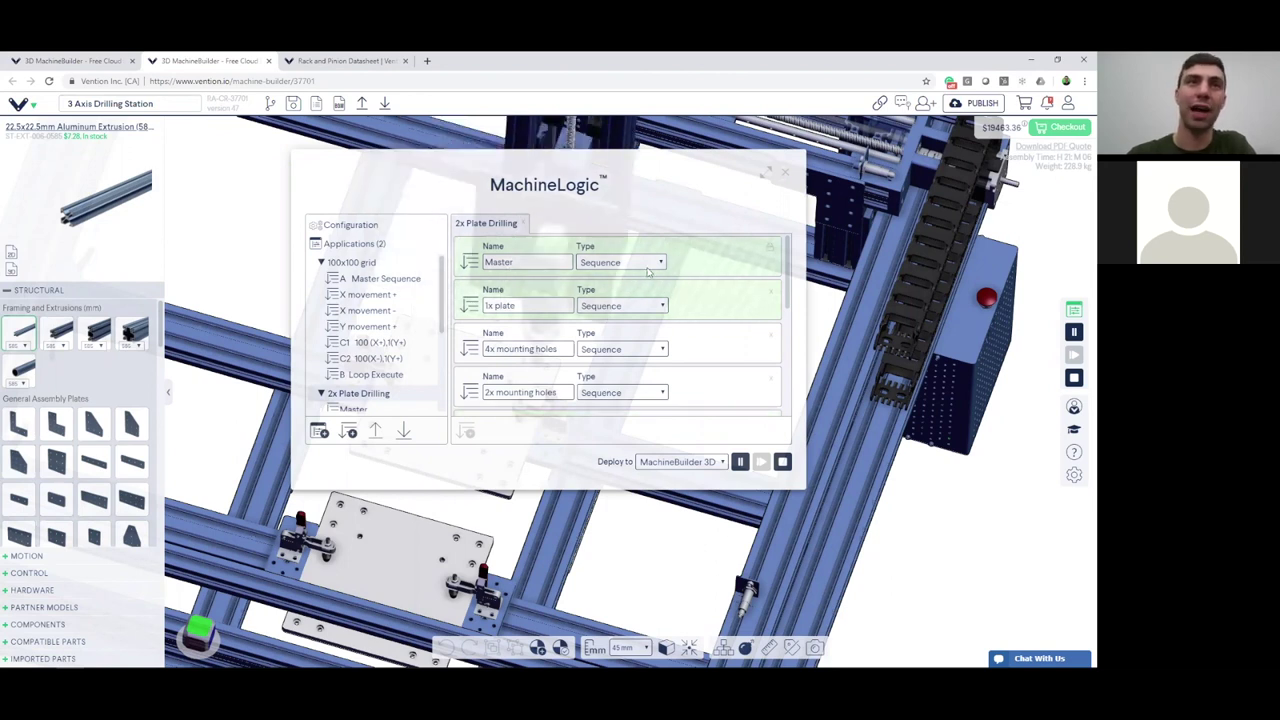
{"action": "left_click", "coordinate": [383, 294]}
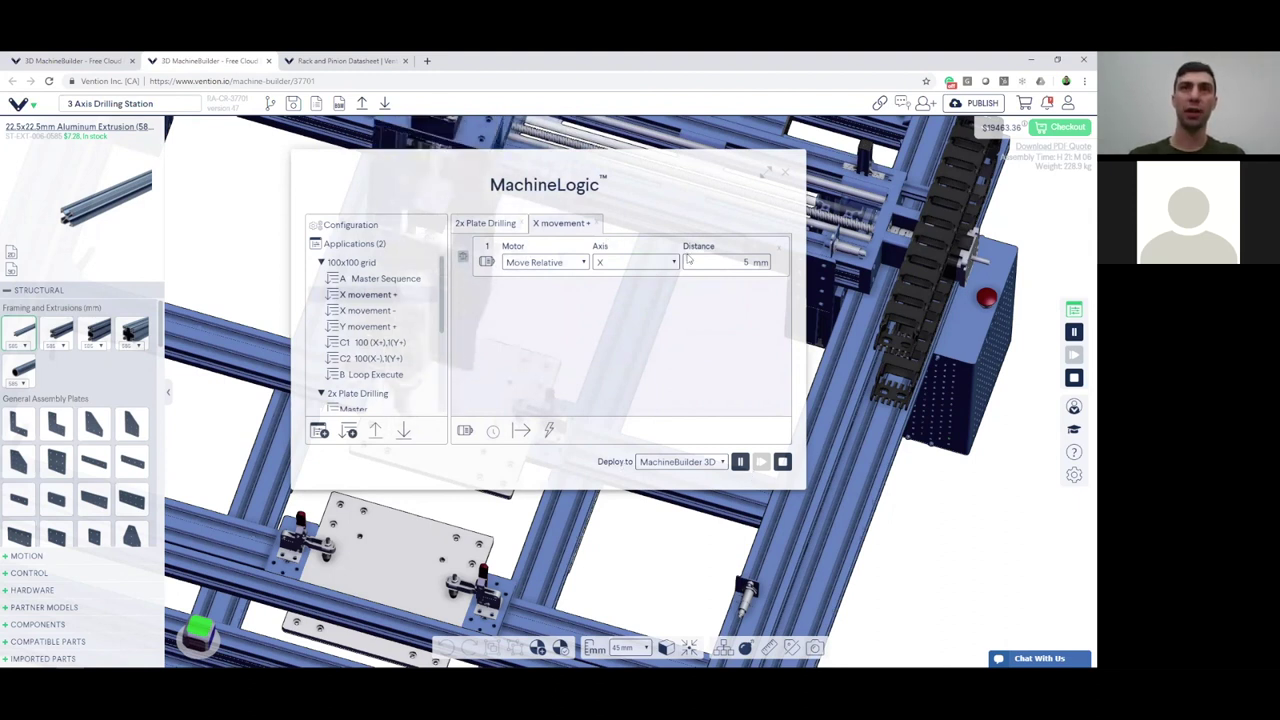
{"action": "left_click", "coordinate": [782, 462]}
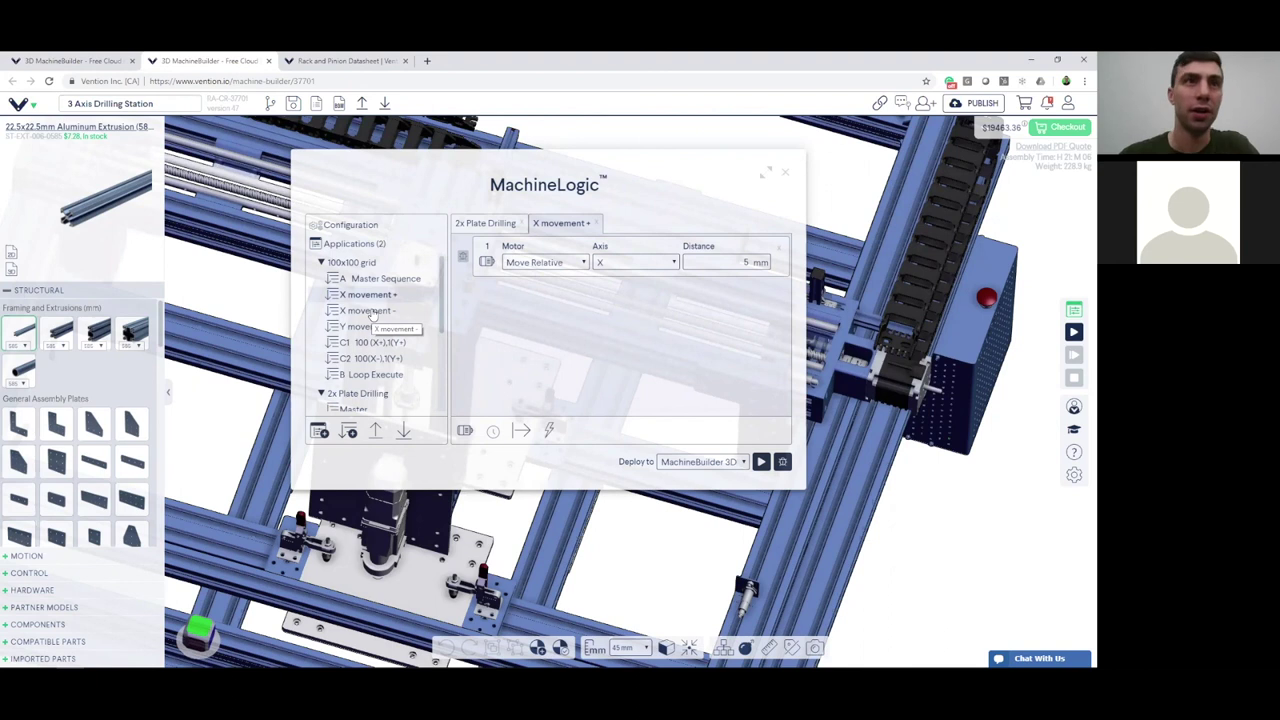
Collapse the 100x100 grid application and review the homing, speed and acceleration commands in 2x Plate Drilling's Master sequence.
{"action": "double_click", "coordinate": [335, 263]}
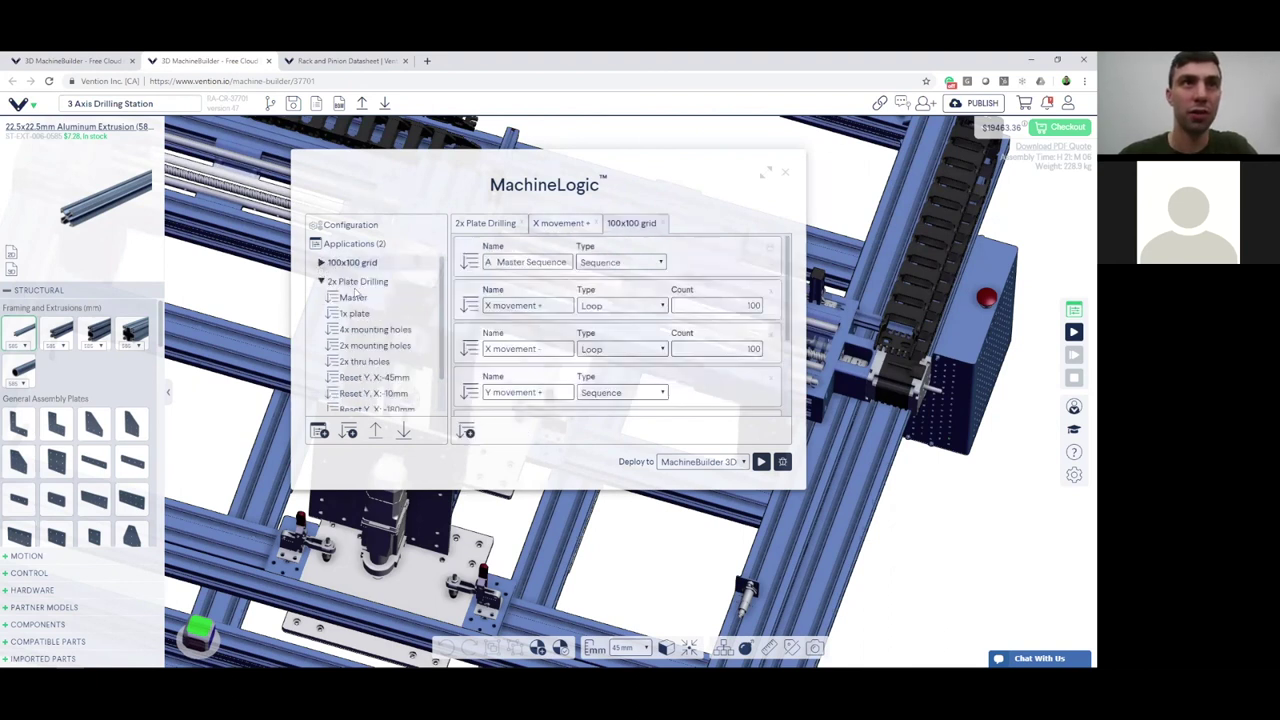
{"action": "double_click", "coordinate": [355, 298]}
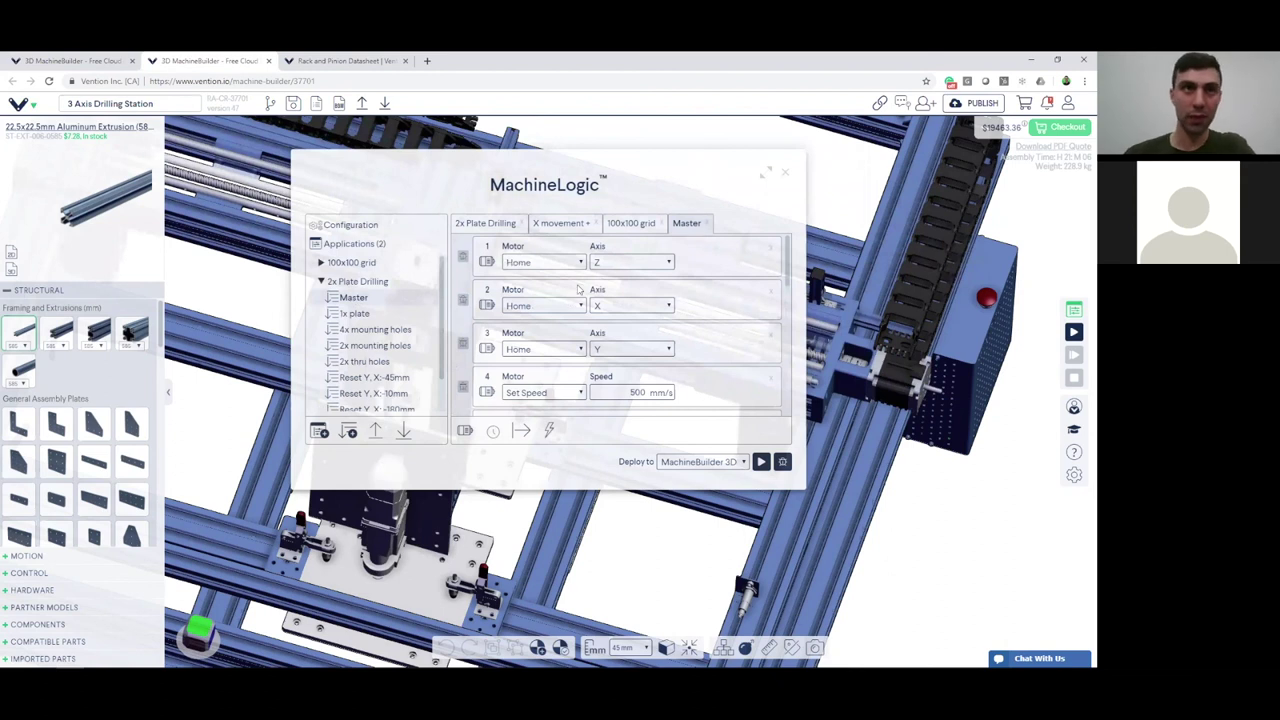
{"action": "scroll", "coordinate": [679, 295], "scroll_direction": "down", "scroll_amount": 1}
{"action": "scroll", "coordinate": [680, 305], "scroll_direction": "up", "scroll_amount": 1}
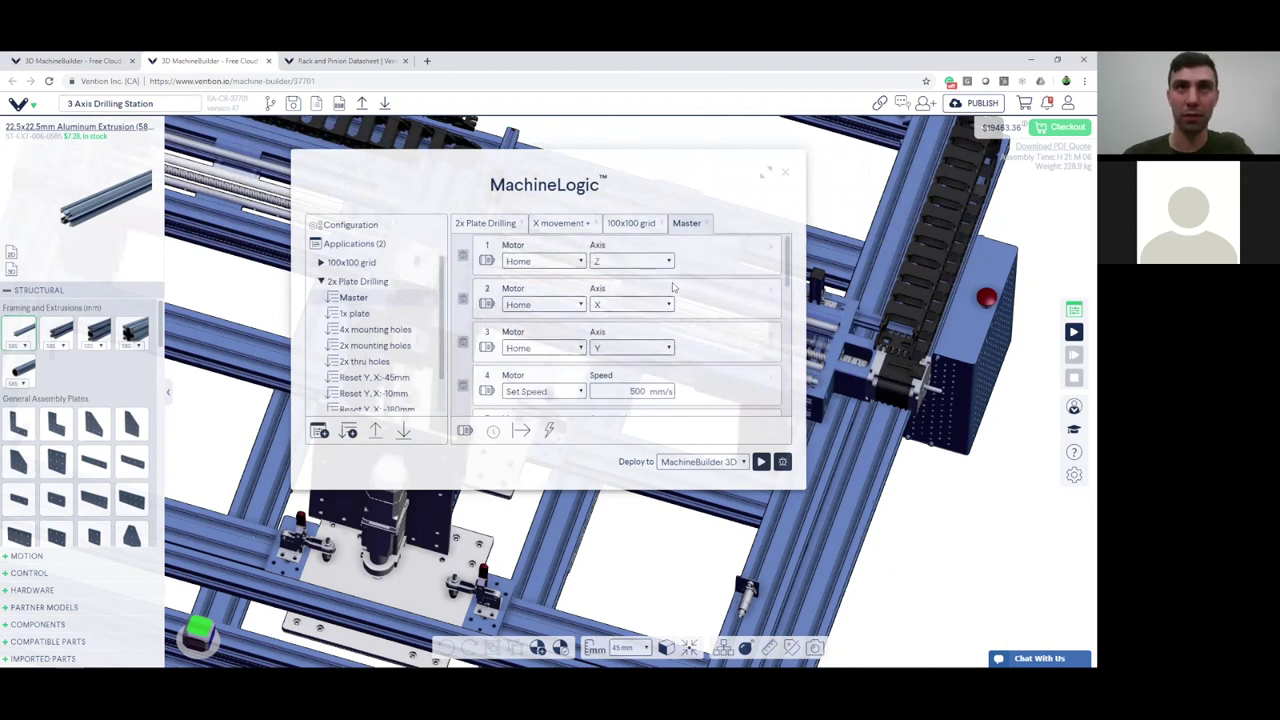
{"action": "scroll", "coordinate": [683, 320], "scroll_direction": "down", "scroll_amount": 1}
{"action": "scroll", "coordinate": [684, 328], "scroll_direction": "down", "scroll_amount": 2}
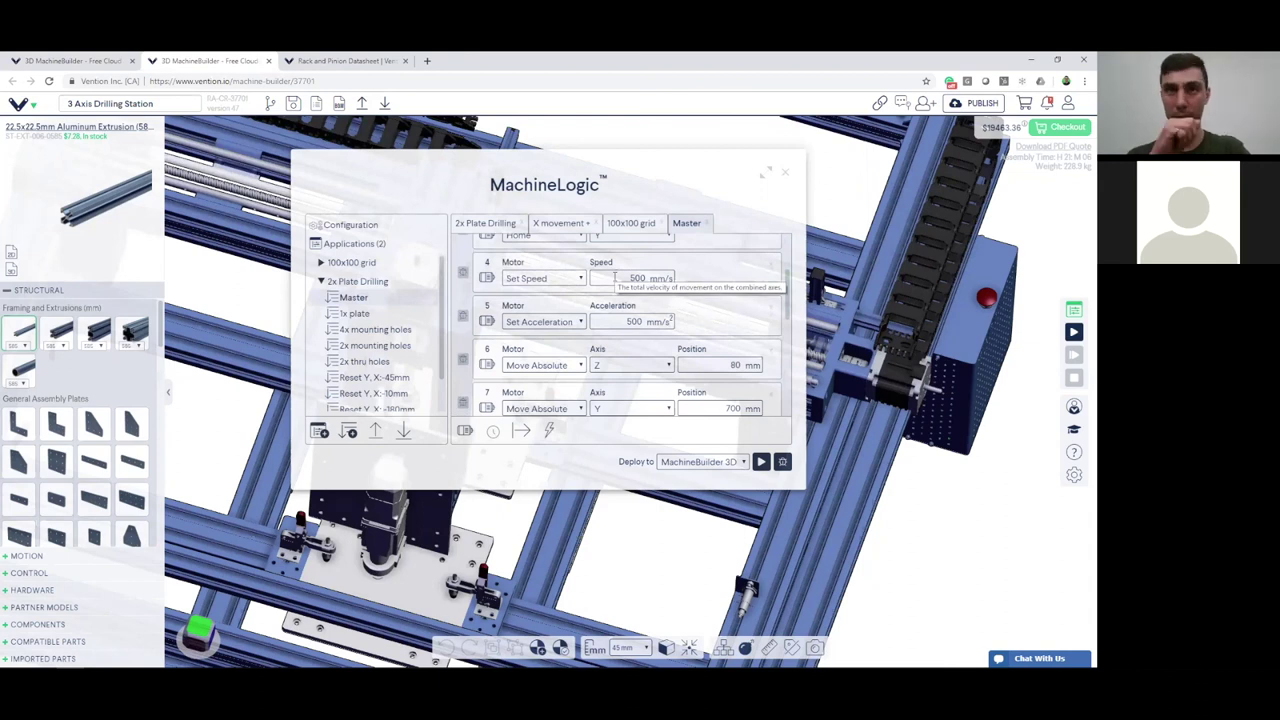
Review the Master sequence's Move Absolute commands and the trigger options of the first command that executes 1x plate.
{"action": "scroll", "coordinate": [620, 290], "scroll_direction": "down", "scroll_amount": 2}
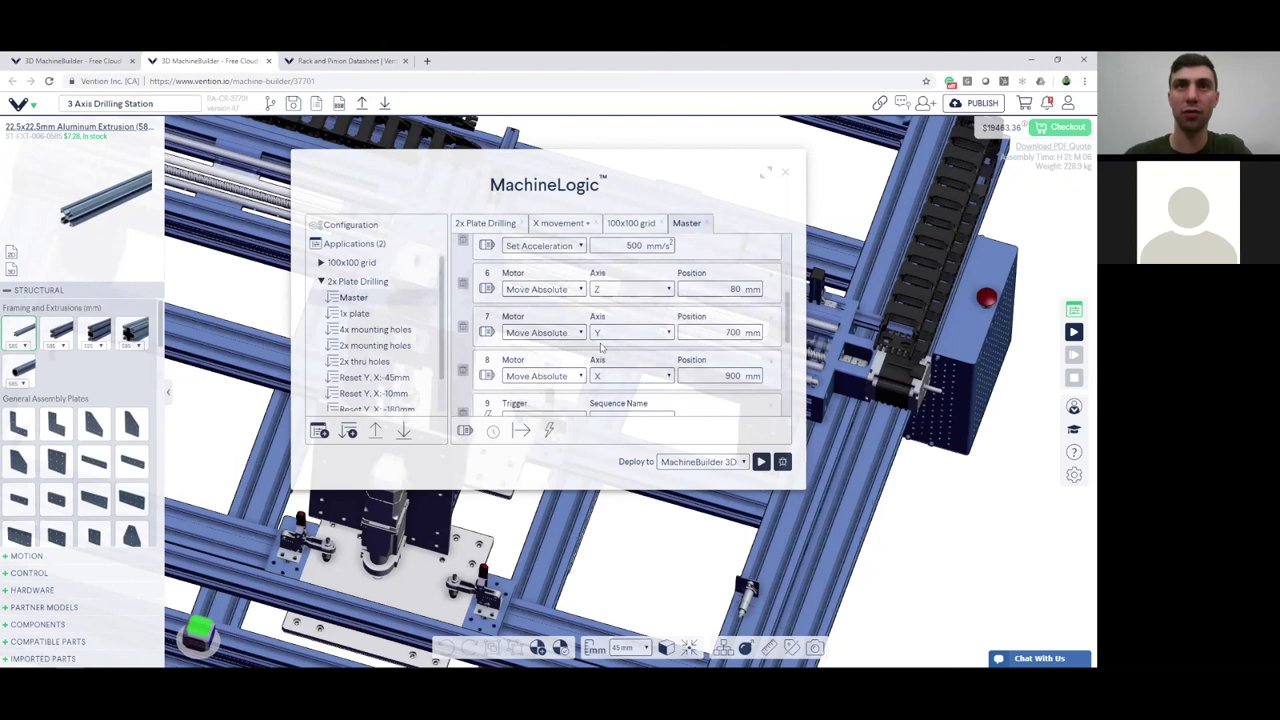
{"action": "scroll", "coordinate": [680, 336], "scroll_direction": "down", "scroll_amount": 3}
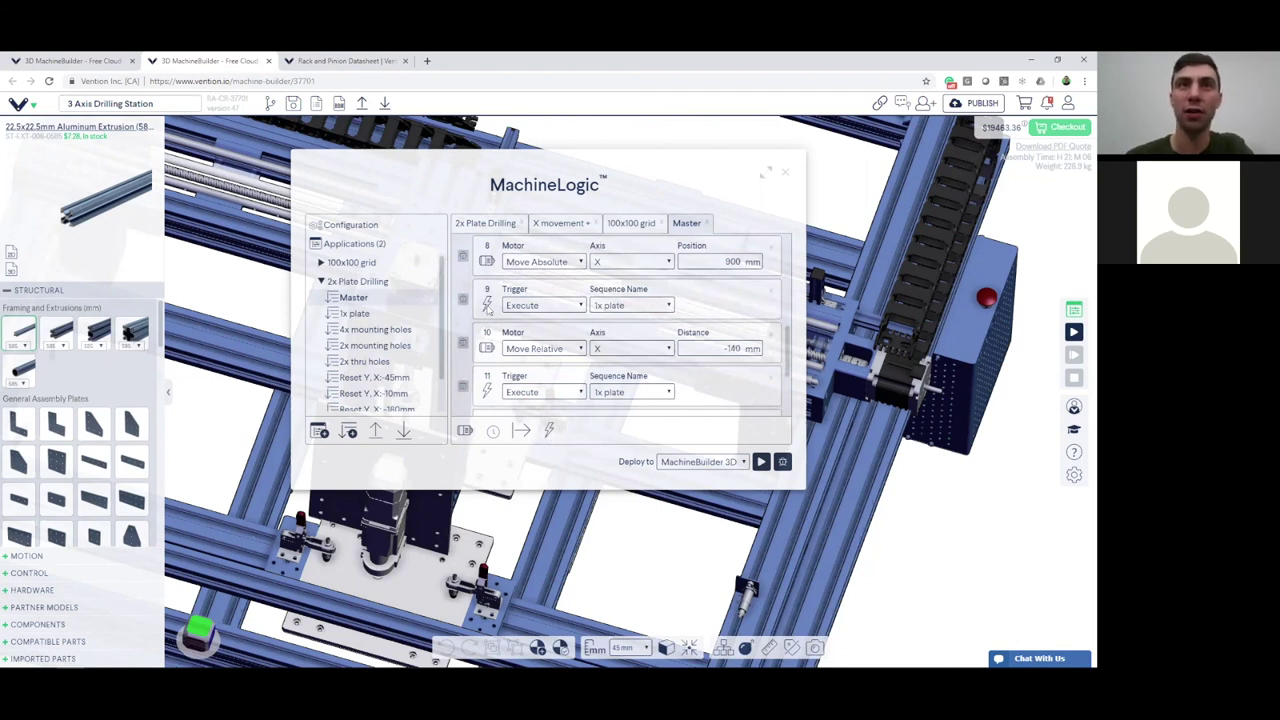
{"action": "left_click", "coordinate": [522, 305]}
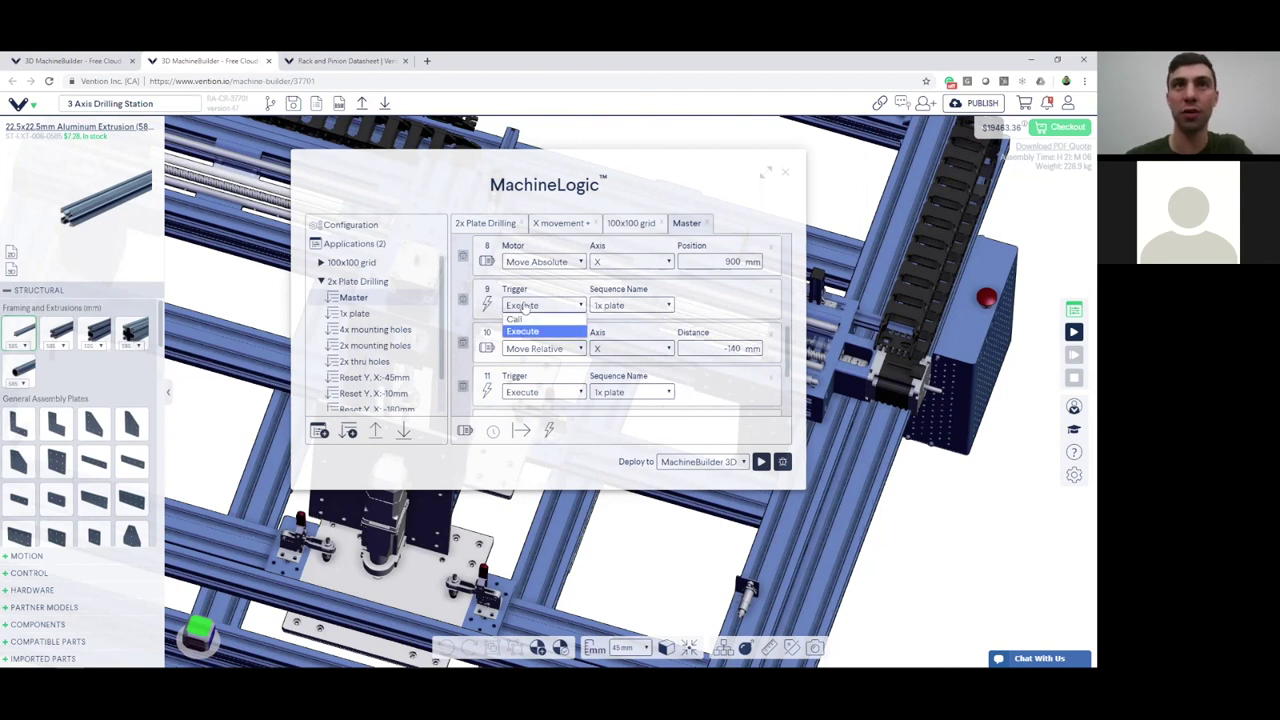
{"action": "left_click", "coordinate": [534, 306]}
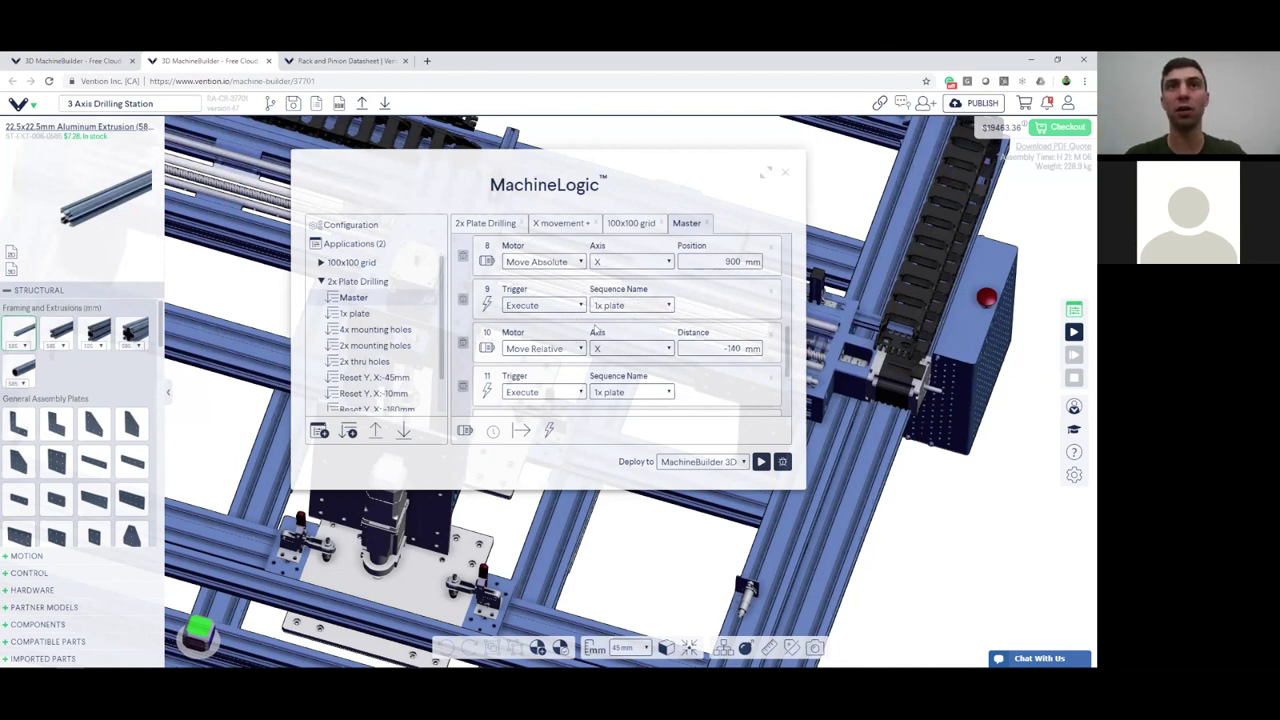
Examine the 1x plate sequence's Execute commands and the moves in the Reset Y, X:-45mm sequence it uses.
{"action": "left_click", "coordinate": [360, 314]}
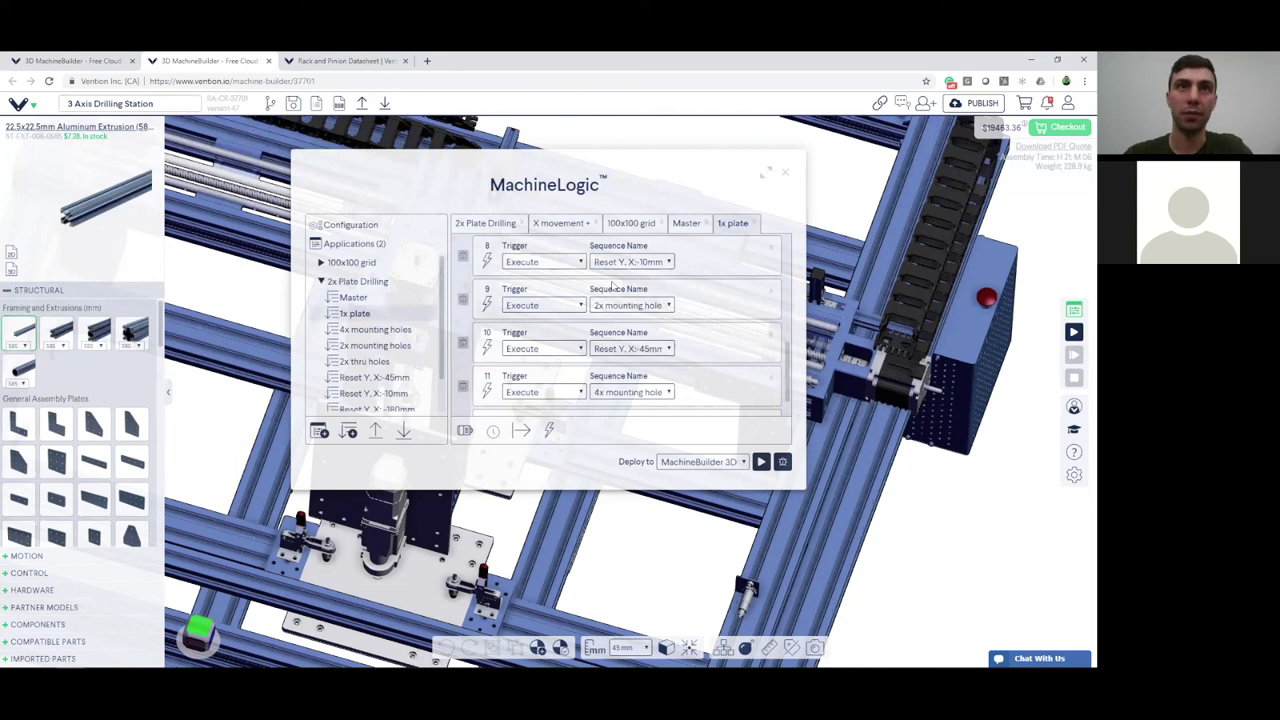
{"action": "scroll", "coordinate": [615, 285], "scroll_direction": "up", "scroll_amount": 1}
{"action": "scroll", "coordinate": [653, 284], "scroll_direction": "up", "scroll_amount": 5}
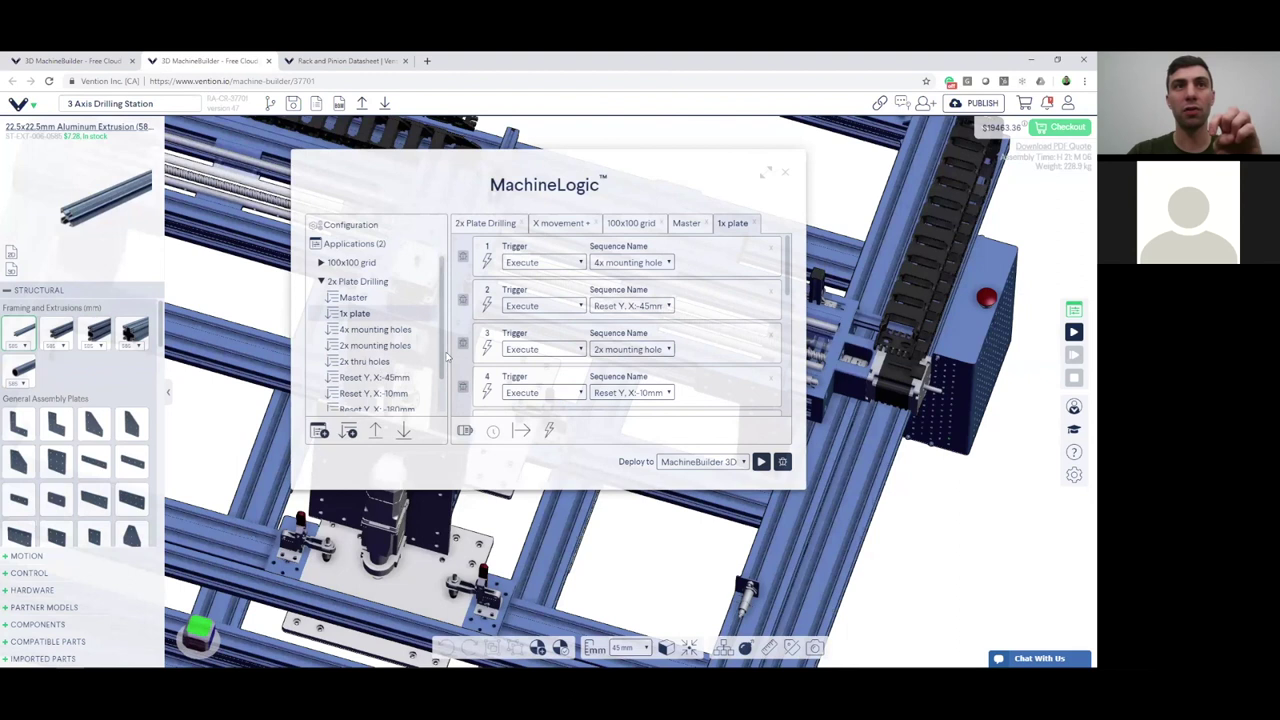
{"action": "scroll", "coordinate": [443, 381], "scroll_direction": "down", "scroll_amount": 1}
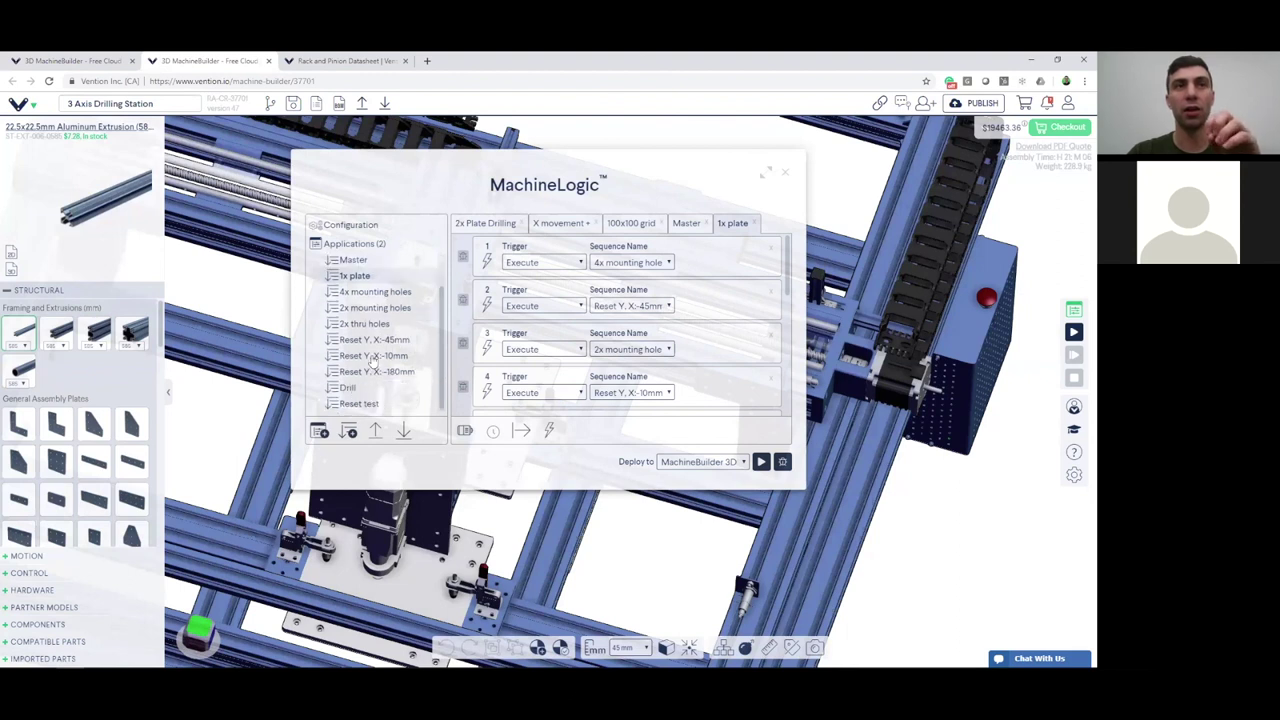
{"action": "left_click", "coordinate": [376, 341]}
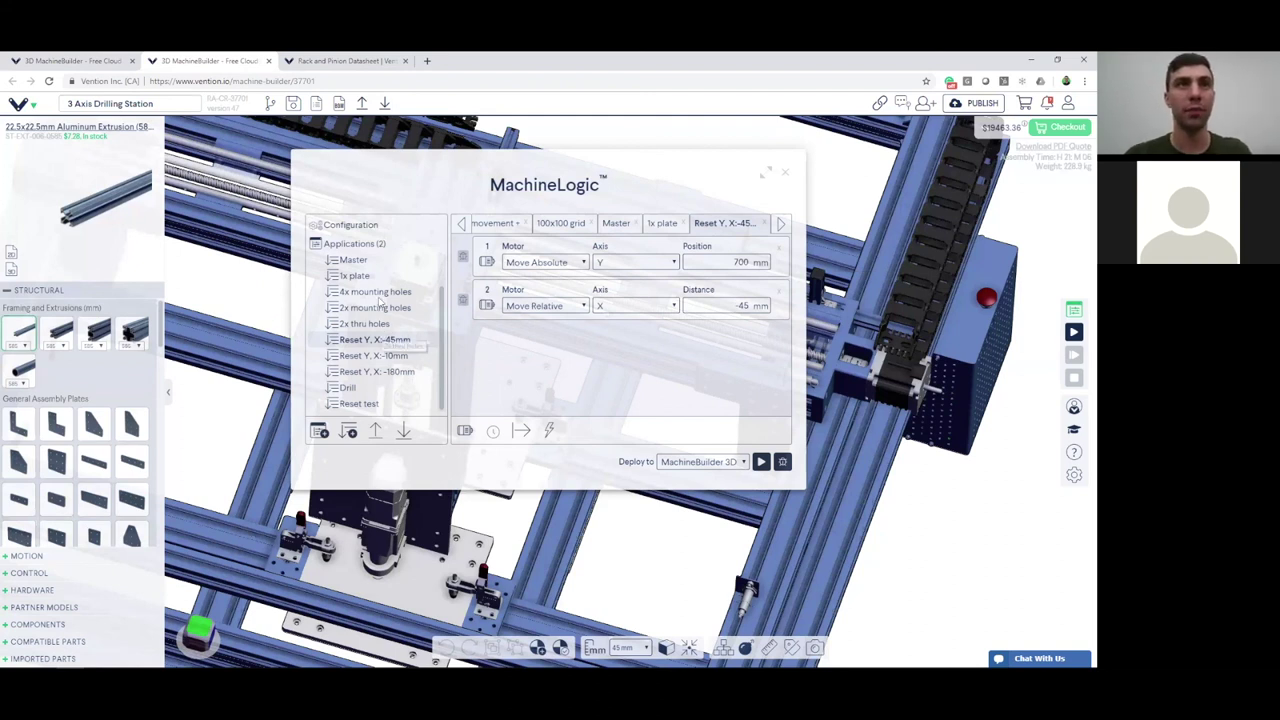
{"action": "left_click", "coordinate": [356, 276]}
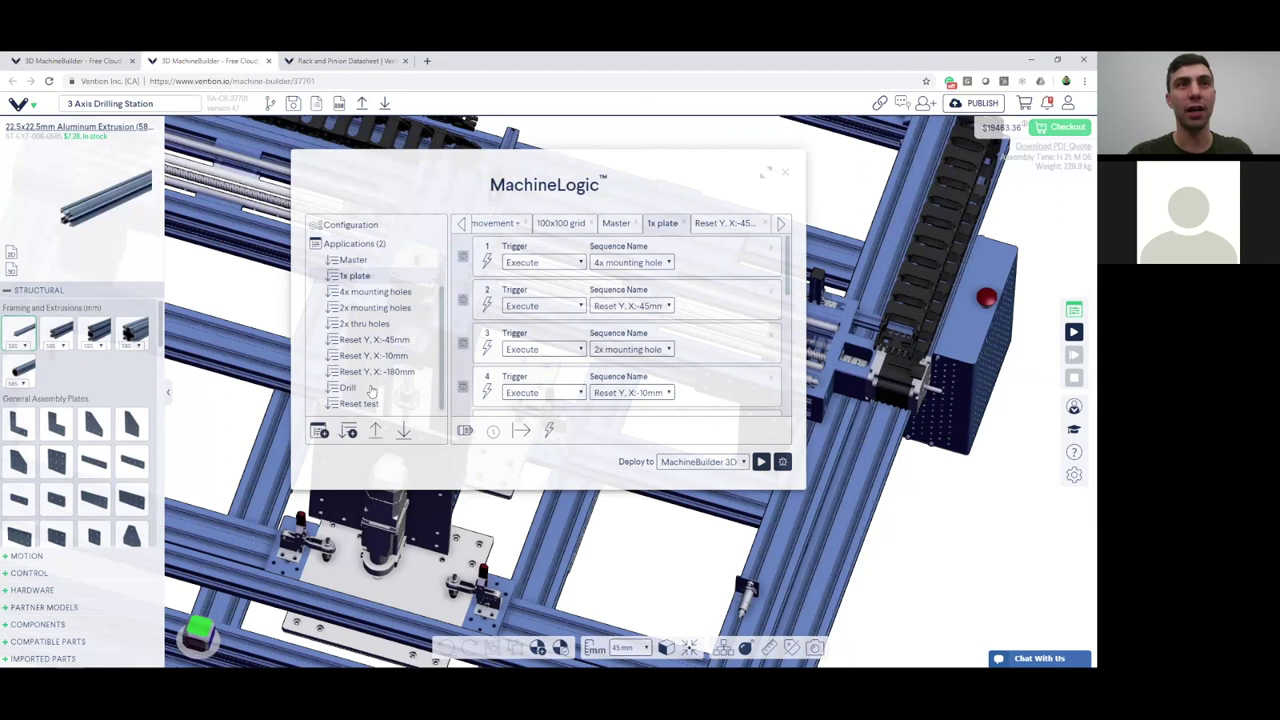
Return to the Master sequence and review its 1x plate triggers, relative X move and final homing commands.
{"action": "left_click", "coordinate": [384, 262]}
{"action": "scroll", "coordinate": [625, 330], "scroll_direction": "down", "scroll_amount": 8}
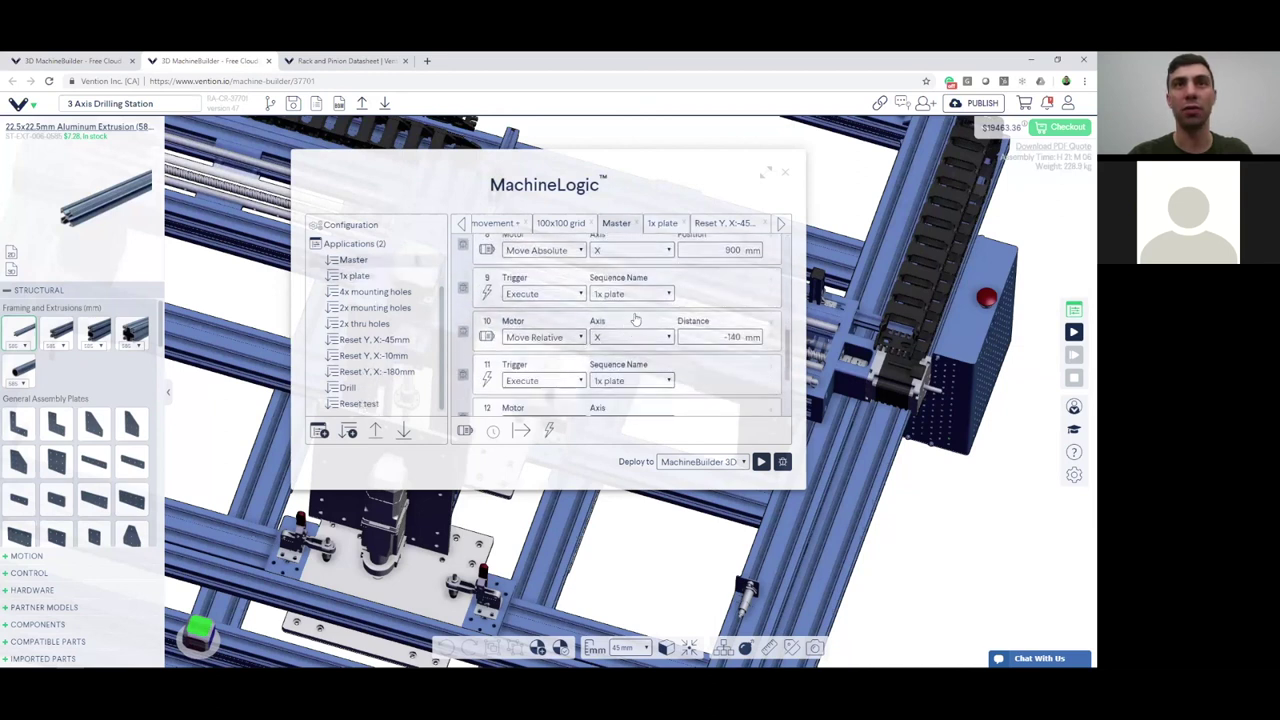
{"action": "scroll", "coordinate": [622, 287], "scroll_direction": "up", "scroll_amount": 1}
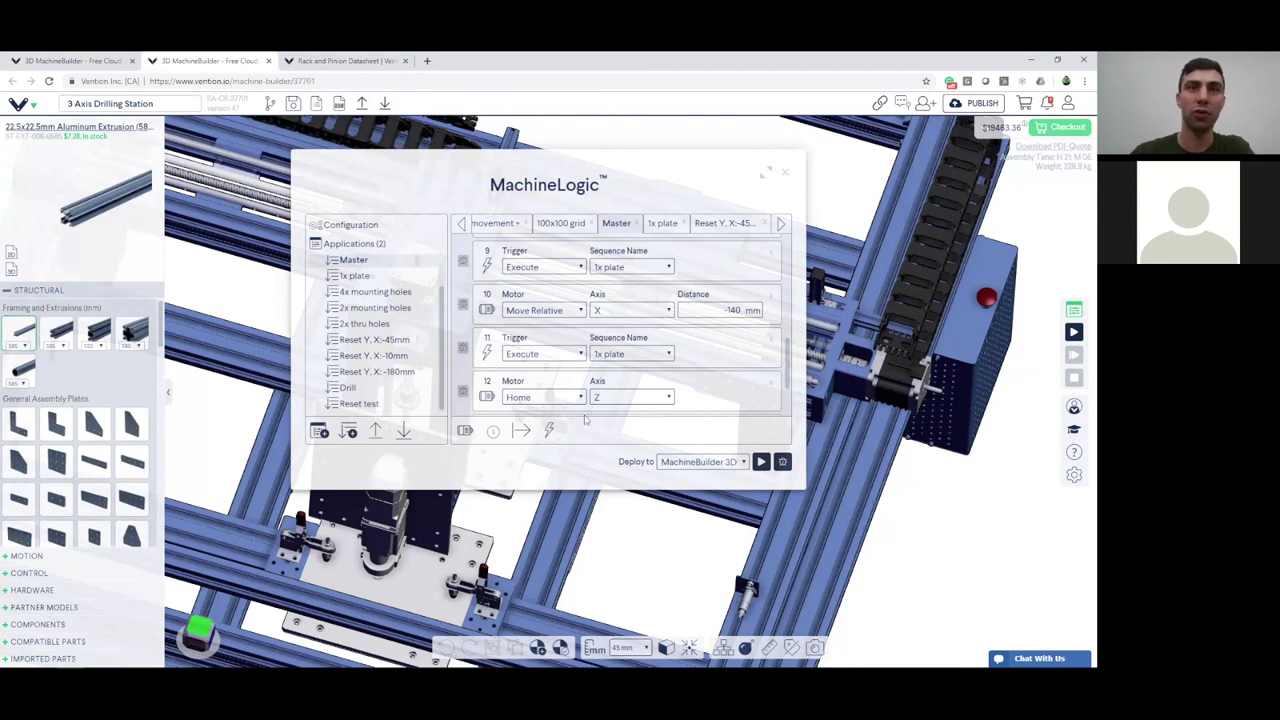
{"action": "scroll", "coordinate": [628, 356], "scroll_direction": "down", "scroll_amount": 3}
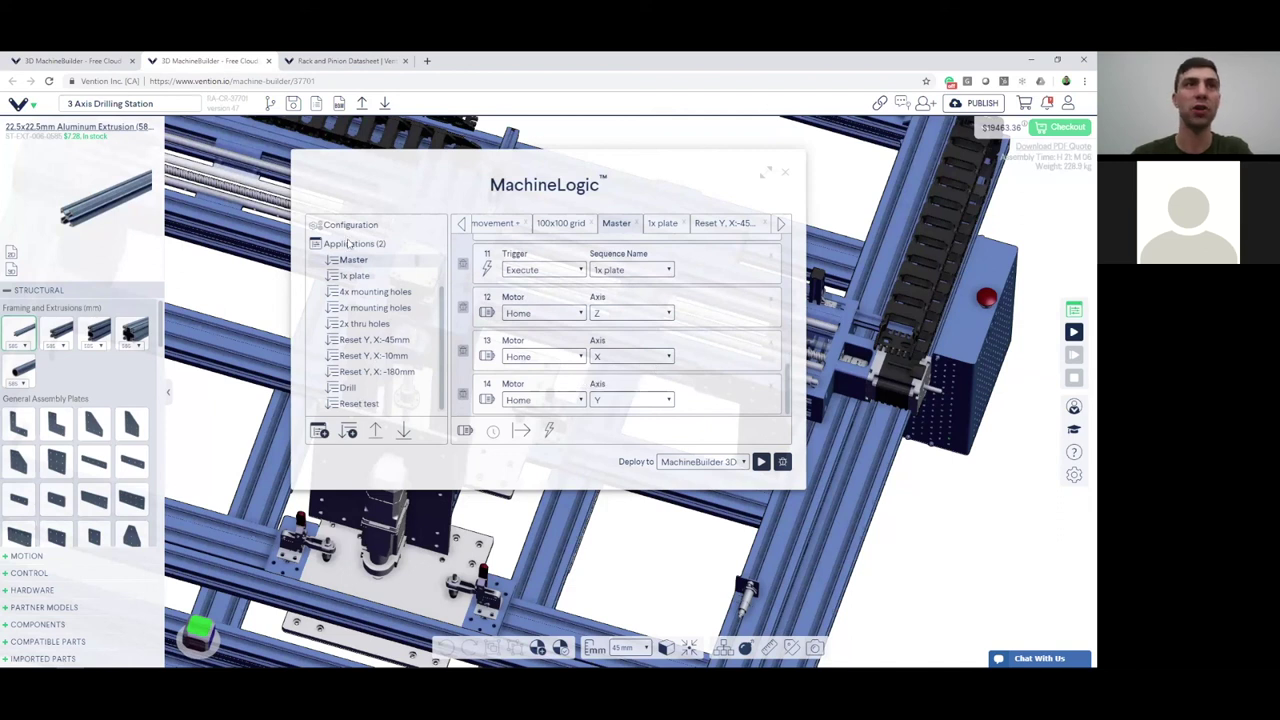
Collapse 2x Plate Drilling, expand and select the 100x100 grid application, and run its simulation.
{"action": "scroll", "coordinate": [345, 272], "scroll_direction": "up", "scroll_amount": 1}
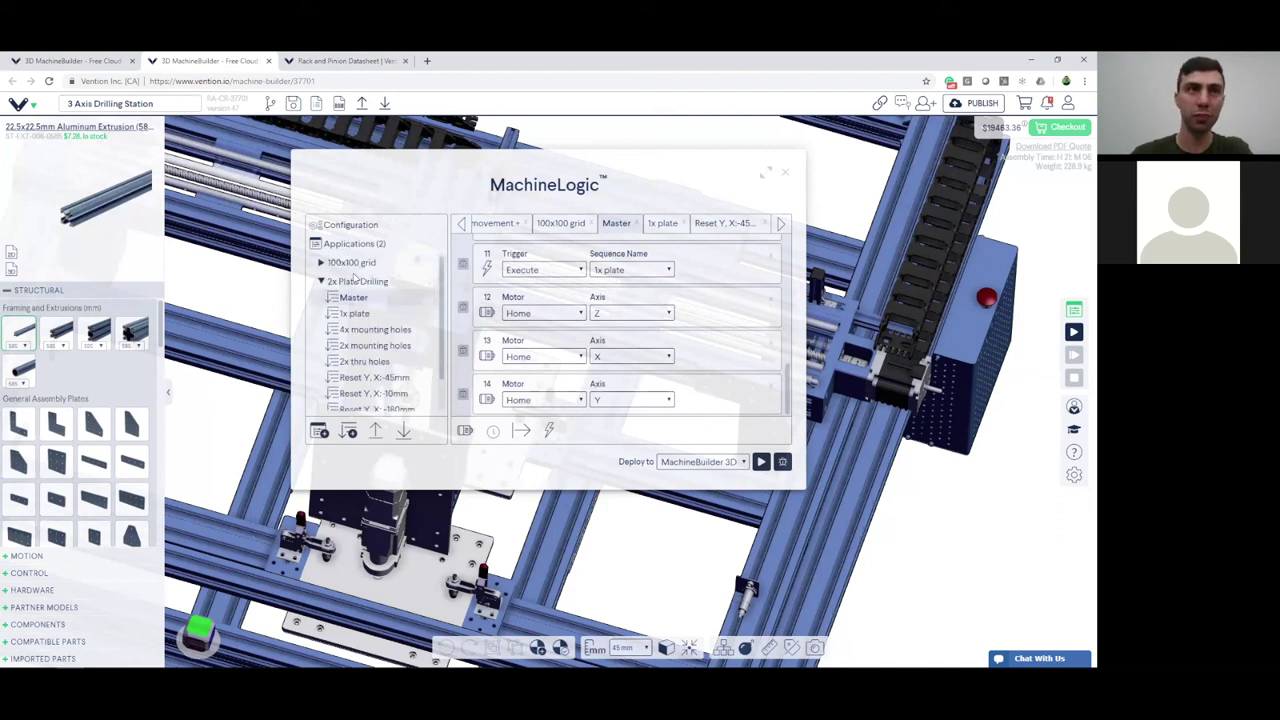
{"action": "left_click", "coordinate": [322, 282]}
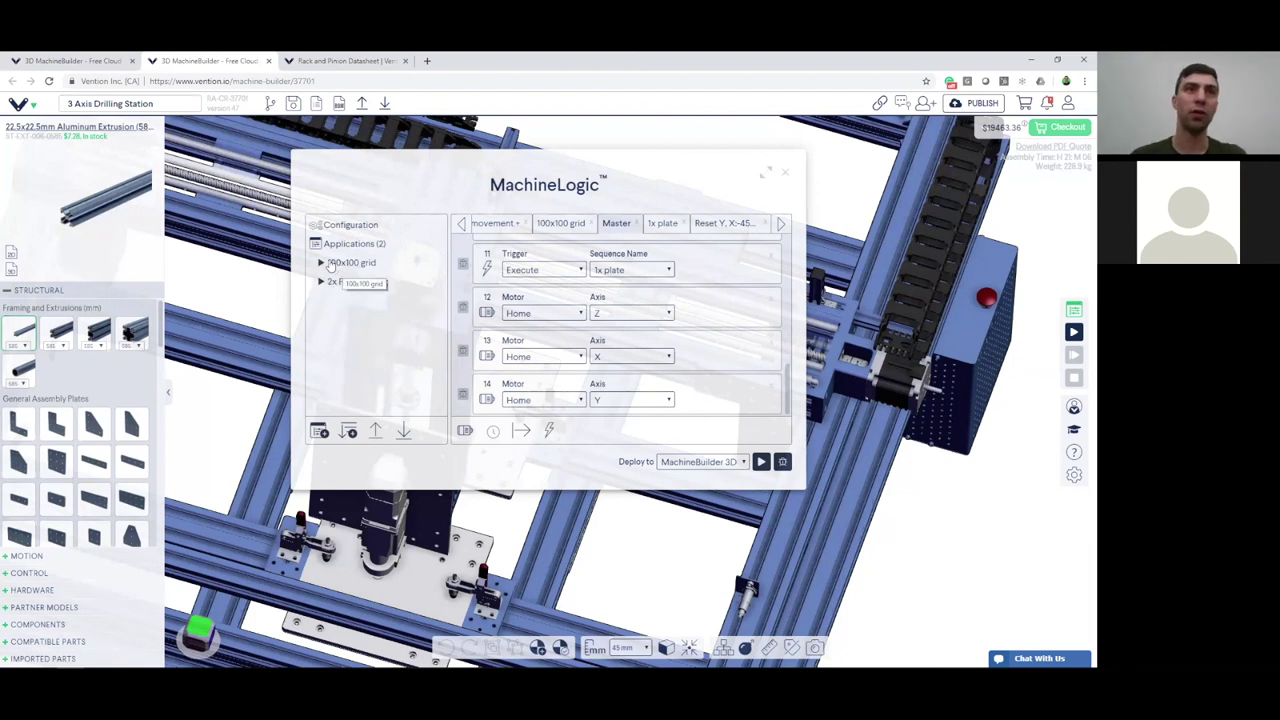
{"action": "left_click", "coordinate": [322, 263]}
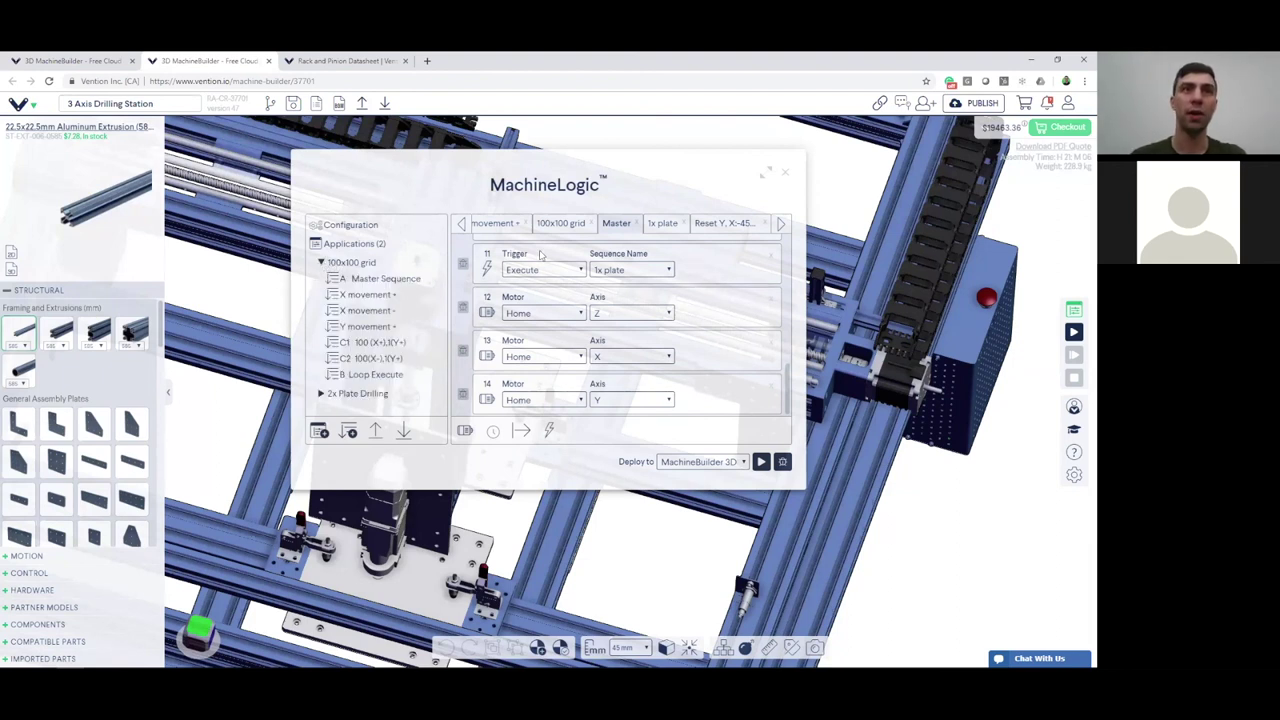
{"action": "left_click", "coordinate": [356, 263]}
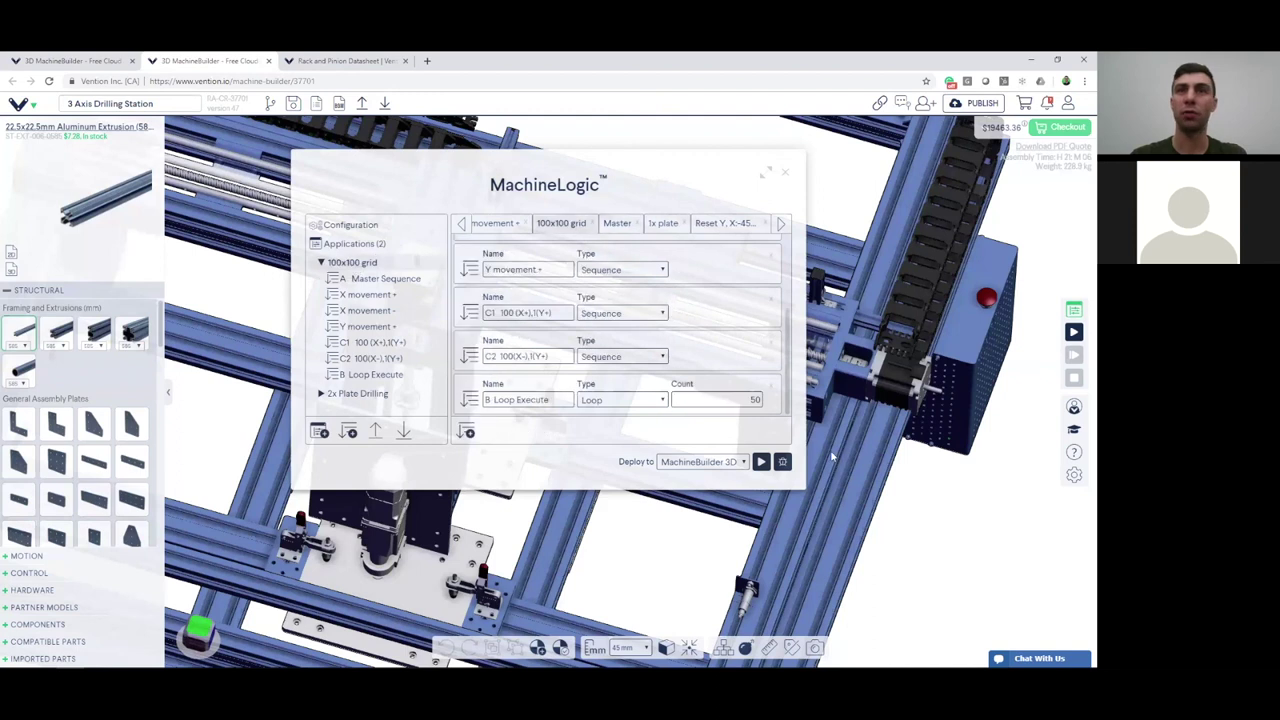
{"action": "left_click", "coordinate": [761, 462]}
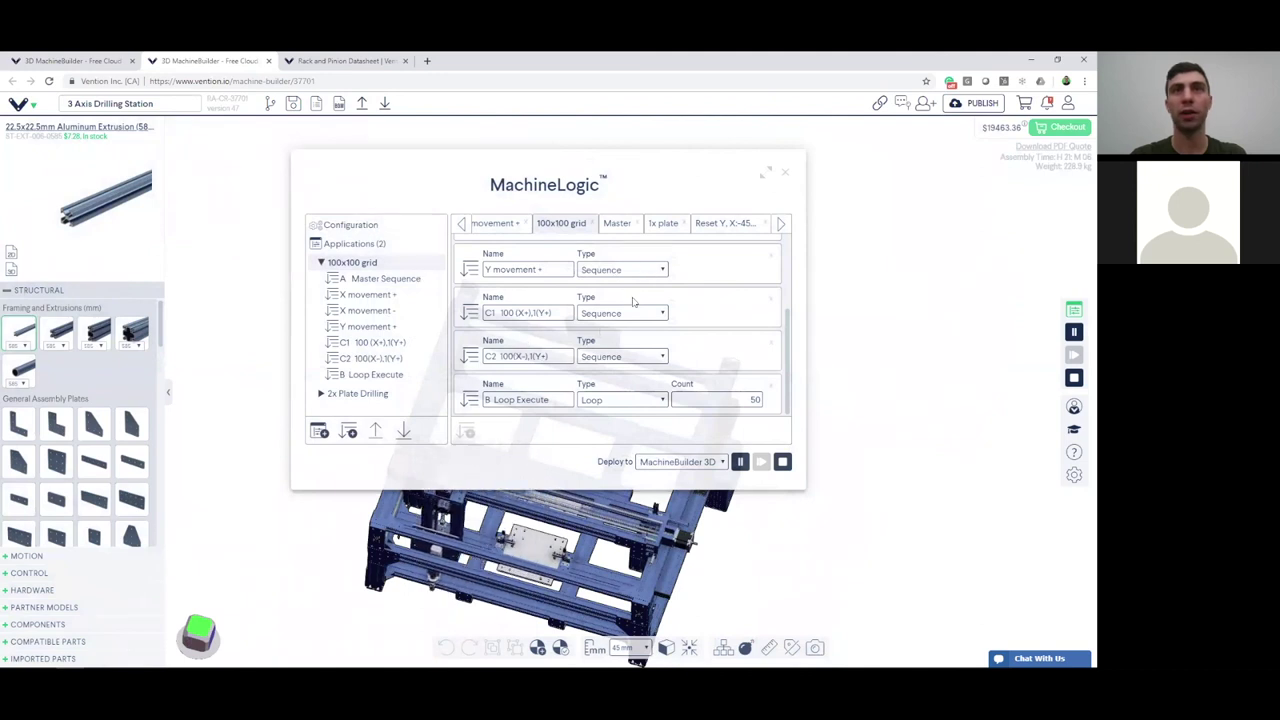
Review the 100x100 grid's sequence types, its X and Y movement sequences, and the triggers in C1 100(X+),1(Y+).
{"action": "scroll", "coordinate": [760, 331], "scroll_direction": "up", "scroll_amount": 1}
{"action": "scroll", "coordinate": [740, 340], "scroll_direction": "up", "scroll_amount": 3}
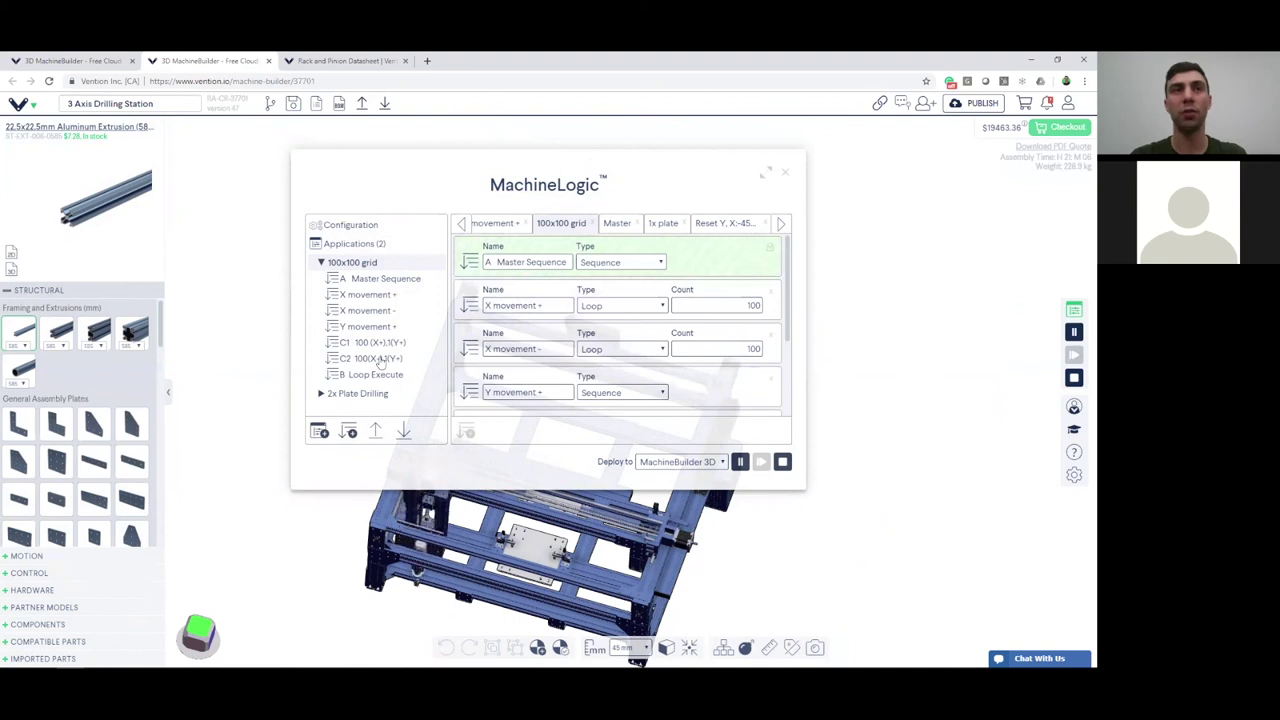
{"action": "left_click", "coordinate": [367, 296]}
{"action": "left_click", "coordinate": [367, 313]}
{"action": "left_click", "coordinate": [368, 327]}
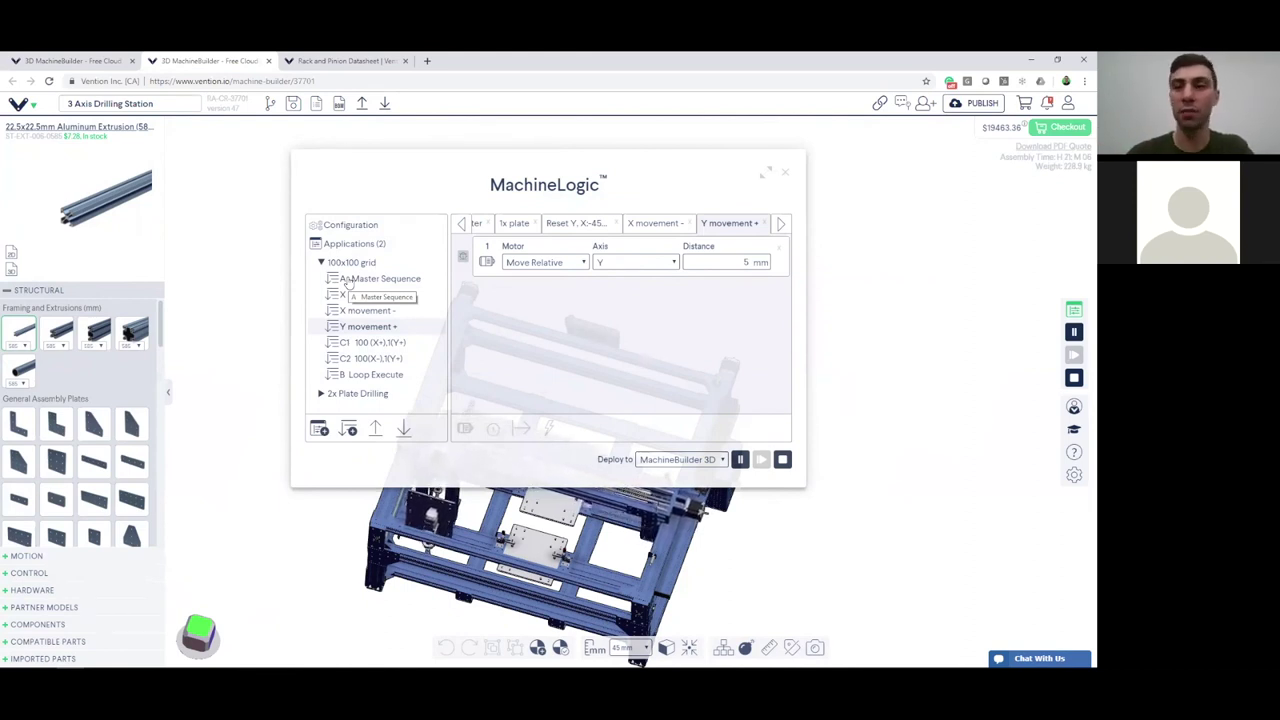
{"action": "left_click", "coordinate": [380, 343]}
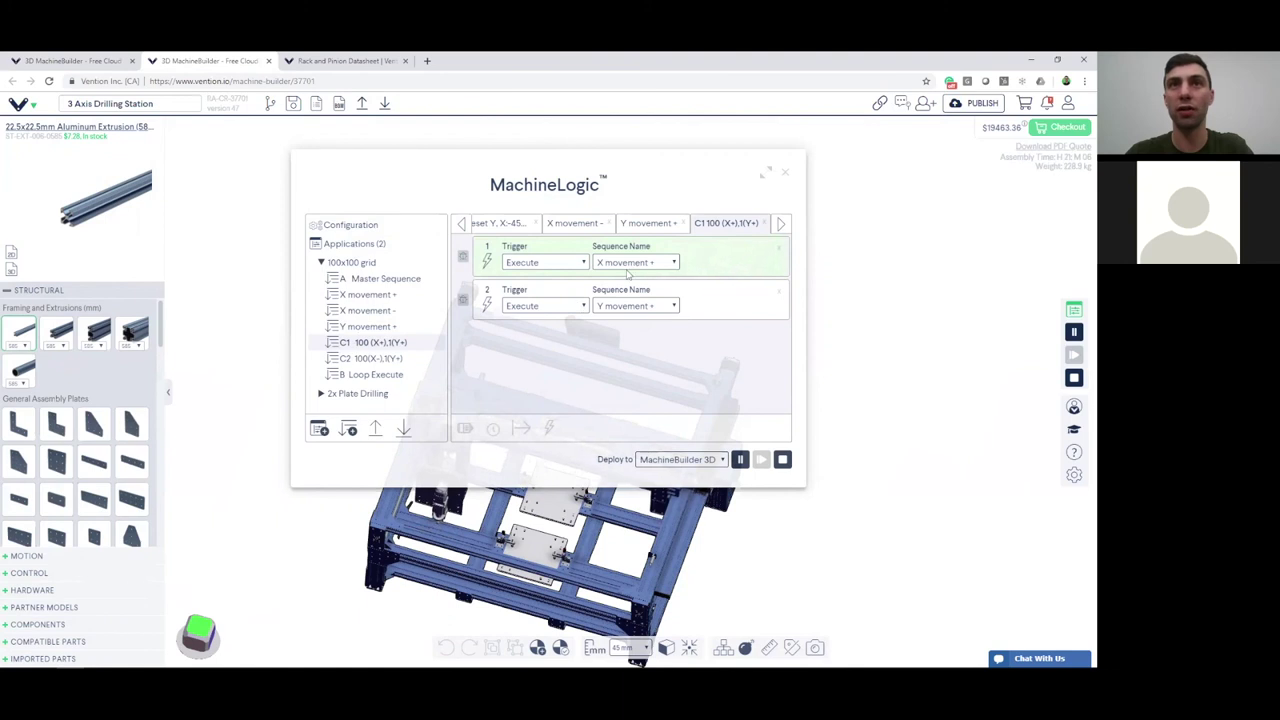
{"action": "left_click", "coordinate": [352, 264]}
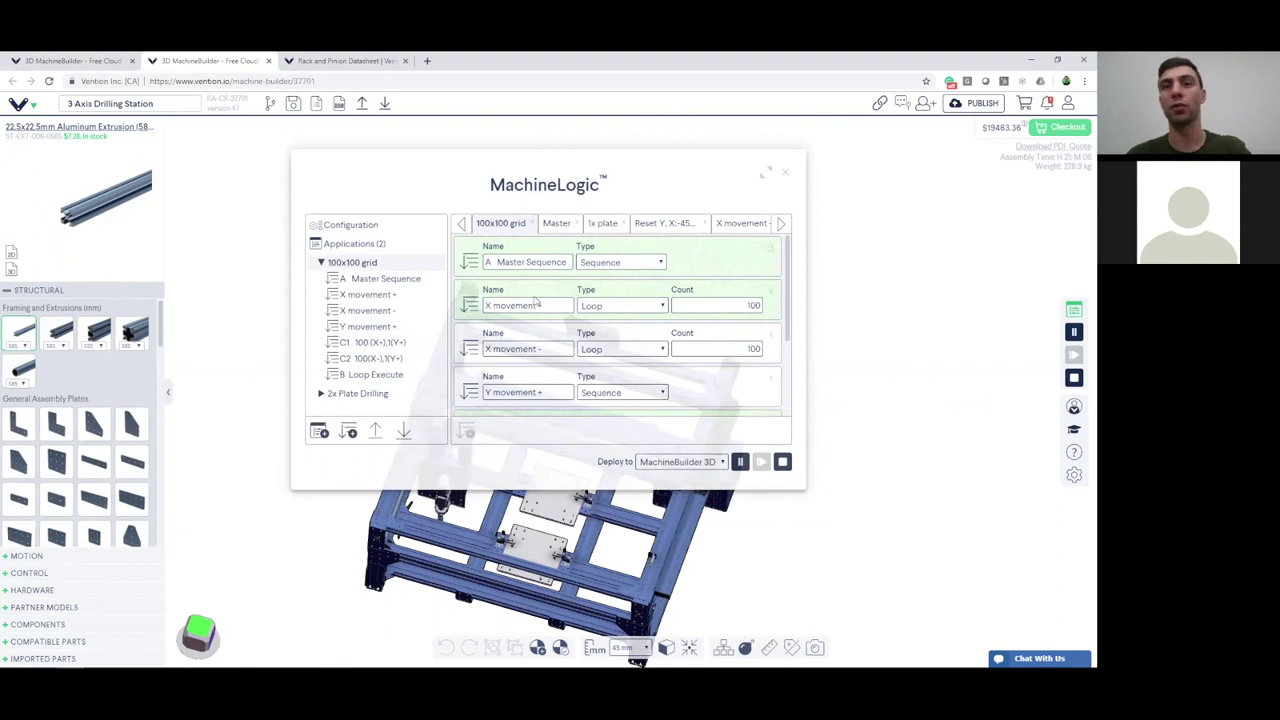
Look at the commands in the 100x100 grid's A Master Sequence and collapse that application's sequence list.
{"action": "left_click", "coordinate": [384, 280]}
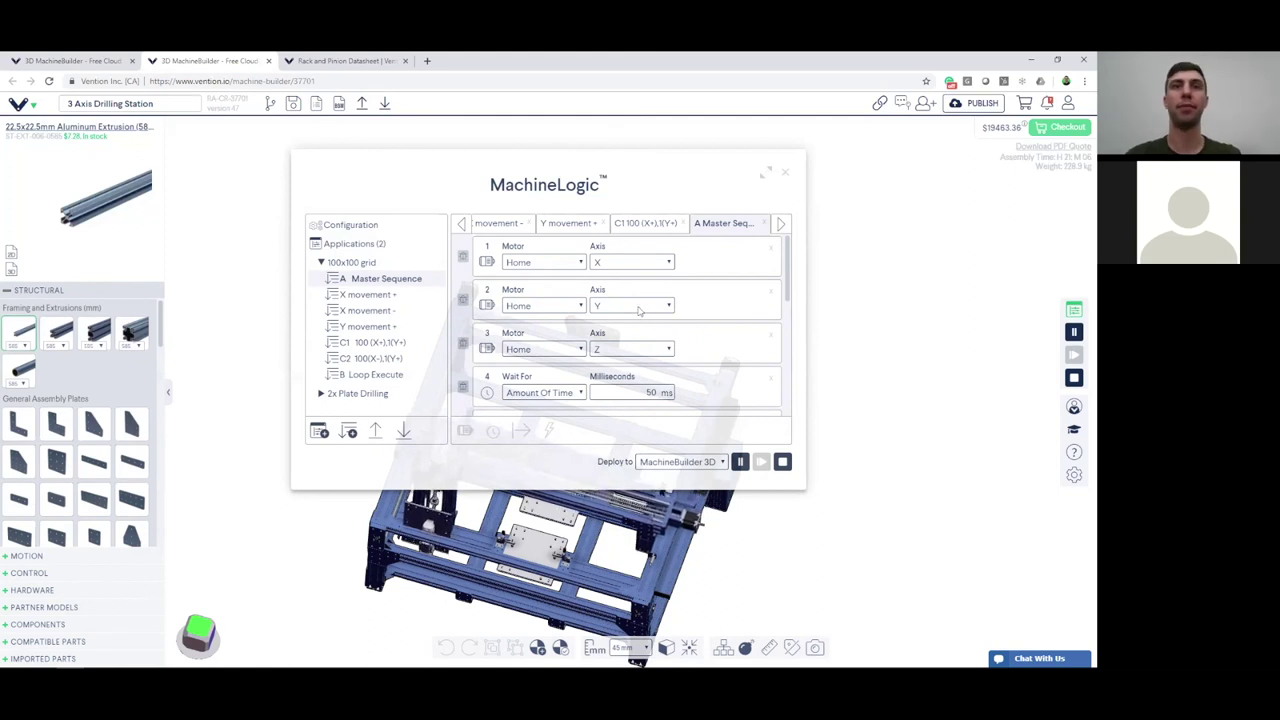
{"action": "left_click", "coordinate": [321, 263]}
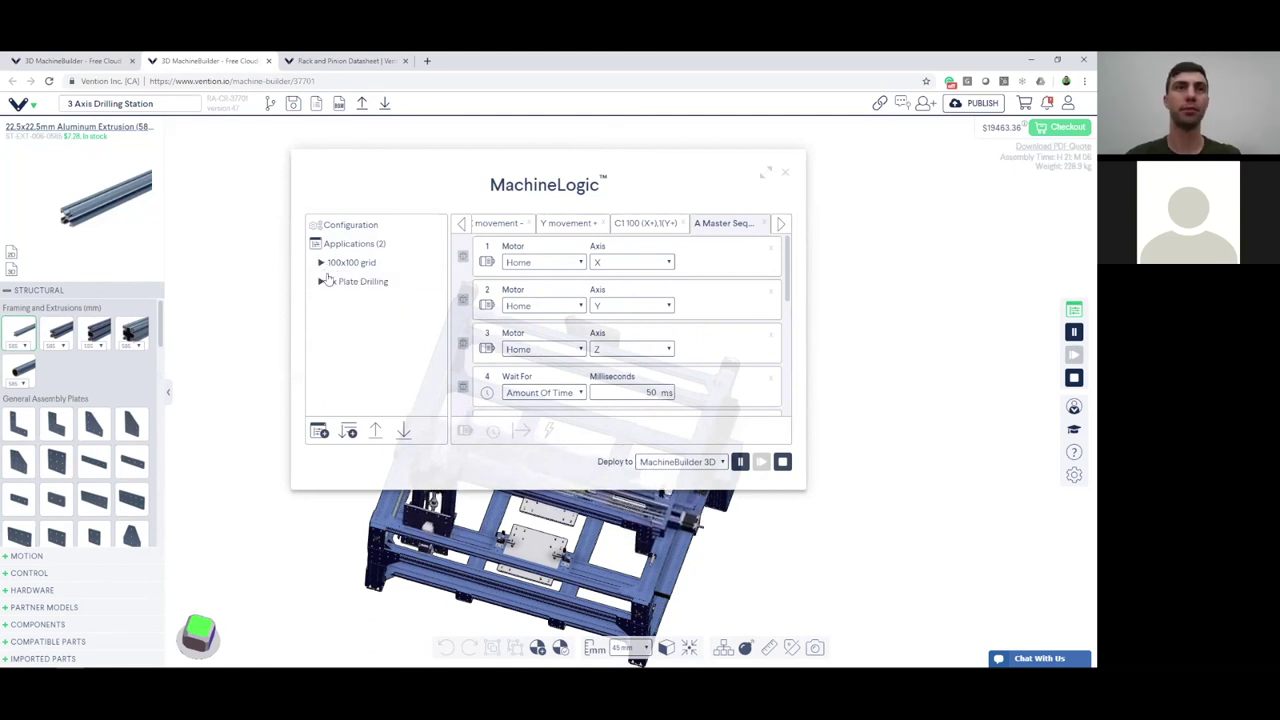
{"action": "left_click", "coordinate": [340, 281]}
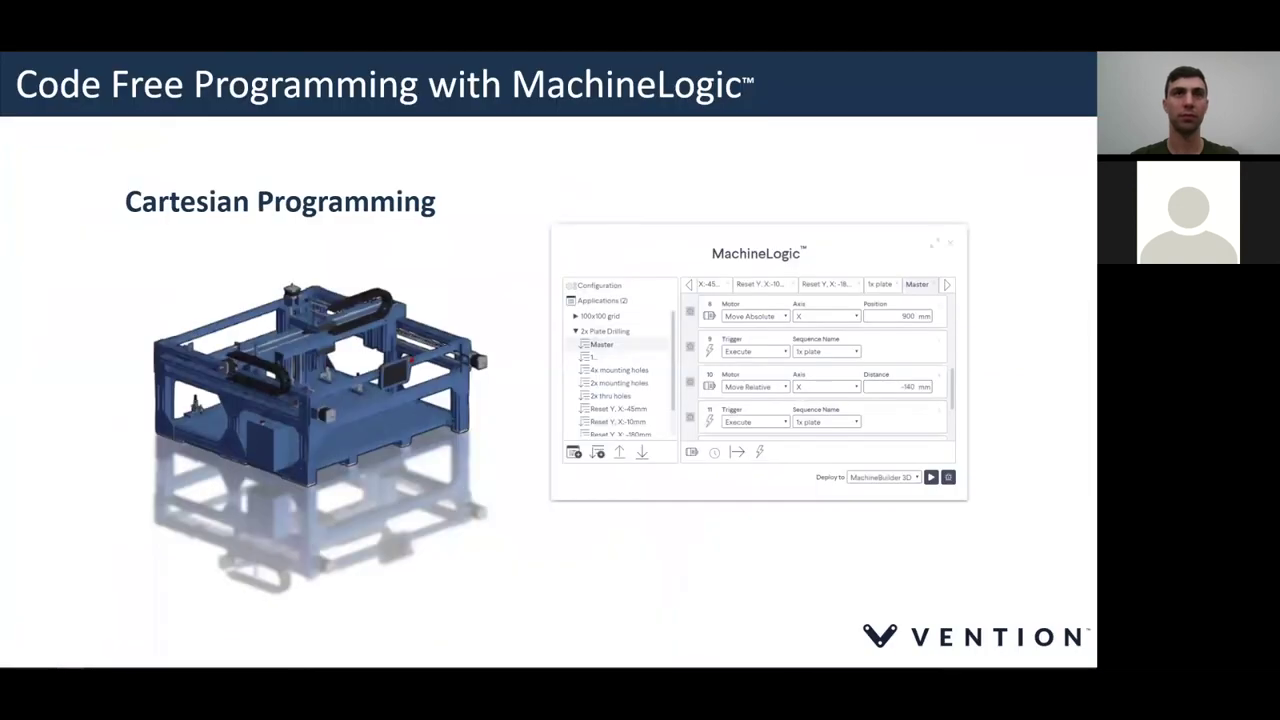
{"action": "key", "text": "Right"}
{"action": "key", "text": "Left"}
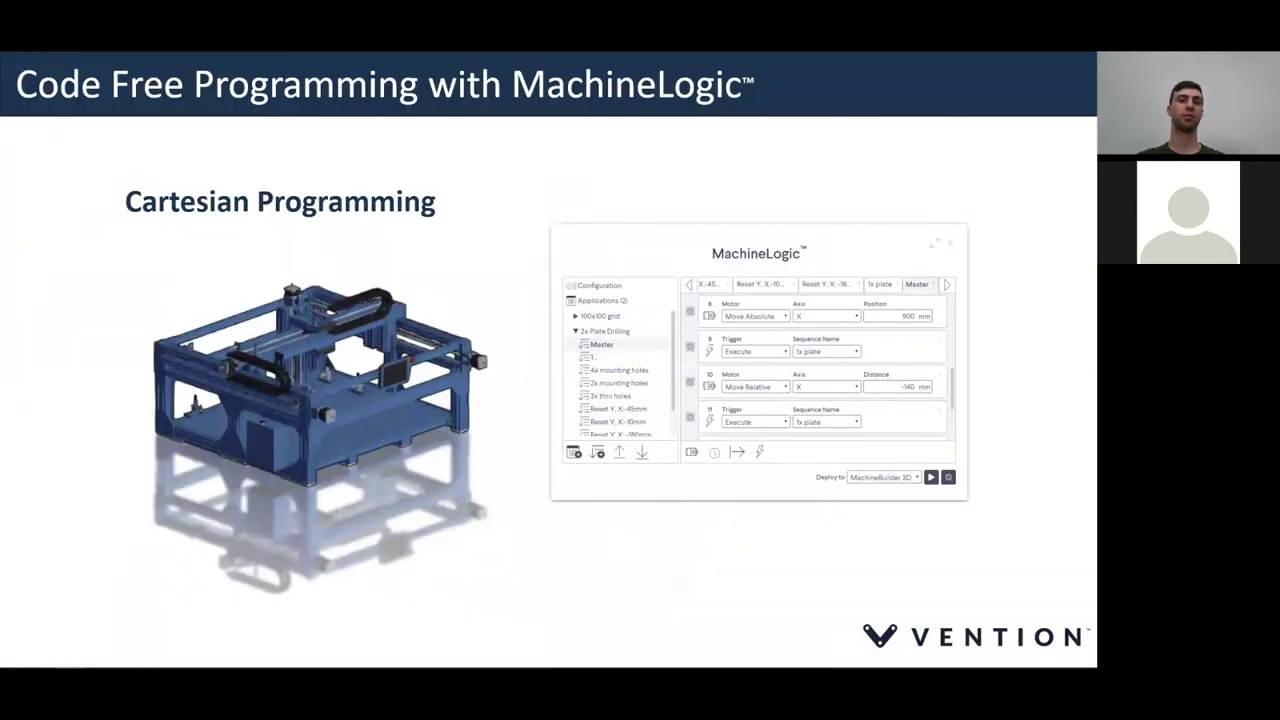
{"action": "key", "text": "Right"}
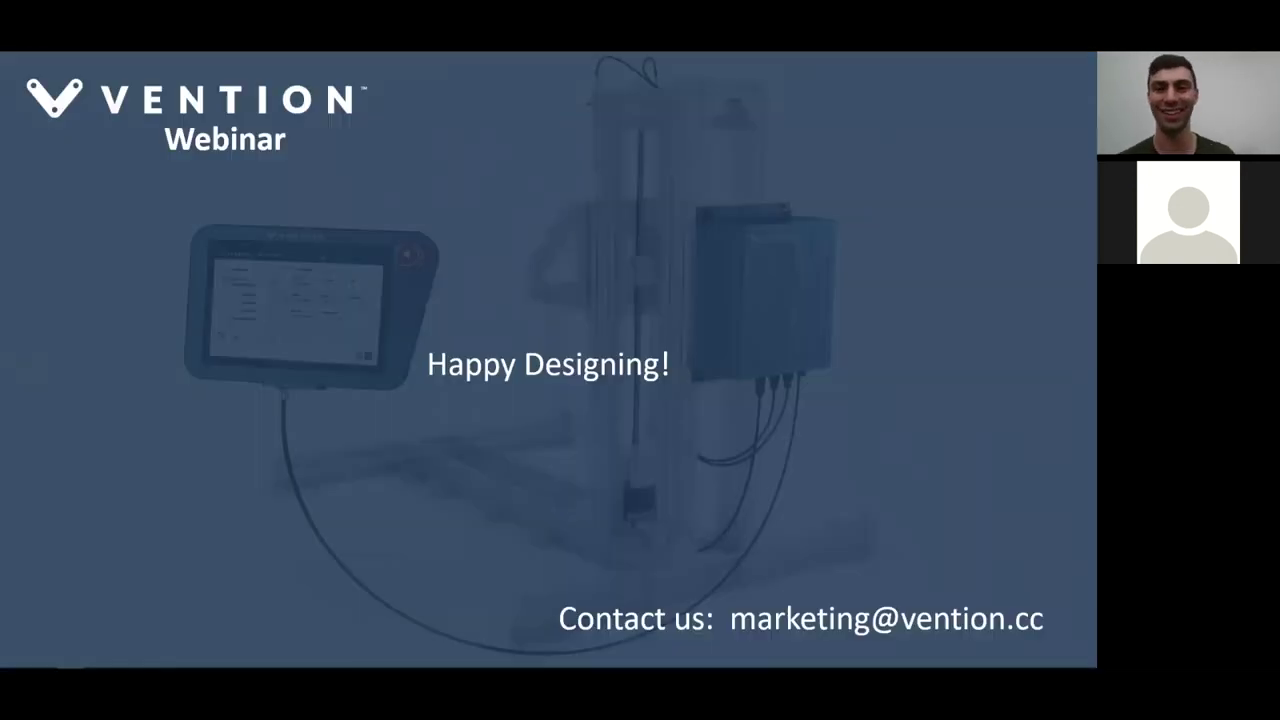